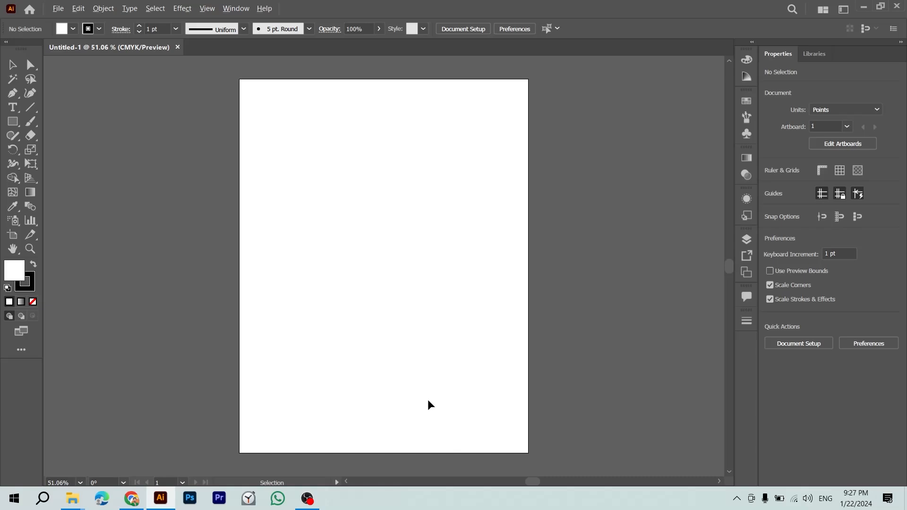
Step: Open Brand Guidelines.ai from the Sref folder in Illustrator
{"action": "key", "text": "alt+Tab"}
{"action": "left_click", "coordinate": [307, 330]}
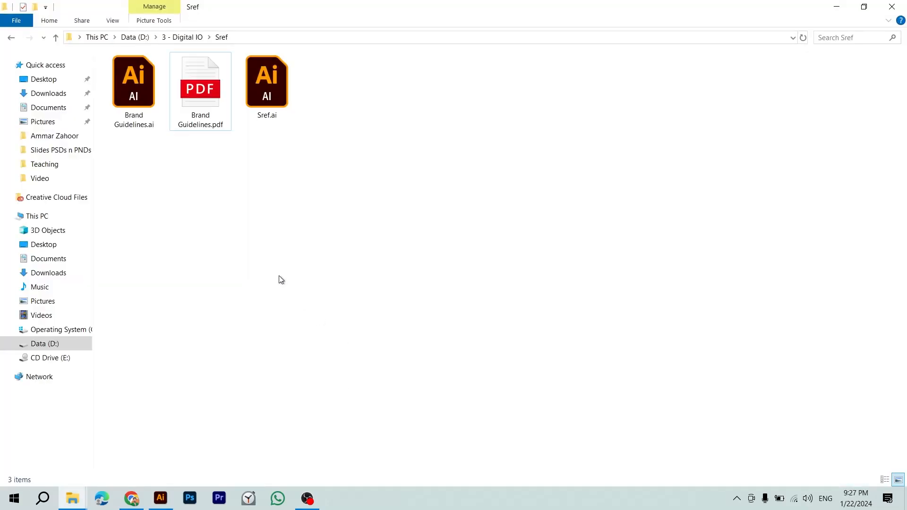
{"action": "double_click", "coordinate": [146, 96]}
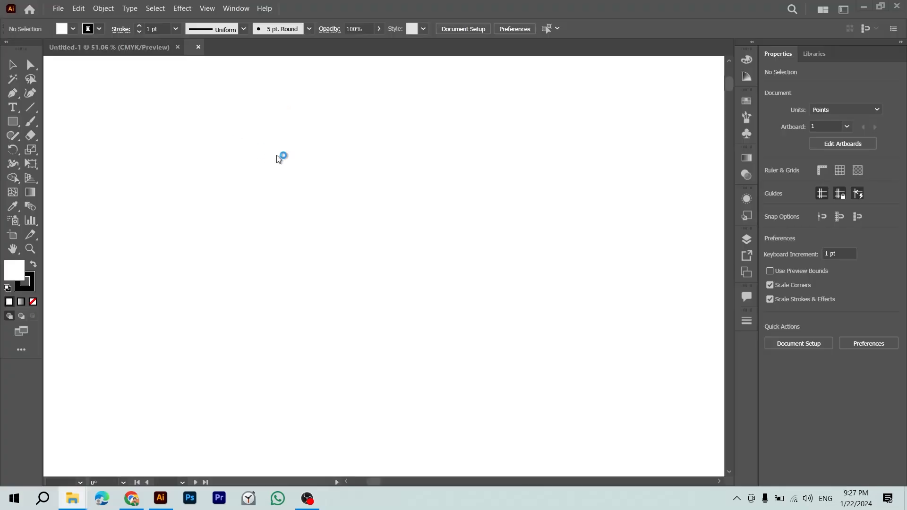
Step: Zoom in on the cover's sref.us logo and tagline, then select the cover's background rectangle
{"action": "key", "text": "z"}
{"action": "scroll", "coordinate": [219, 189], "scroll_direction": "up", "scroll_amount": 3}
{"action": "scroll", "coordinate": [220, 188], "scroll_direction": "up", "scroll_amount": 10}
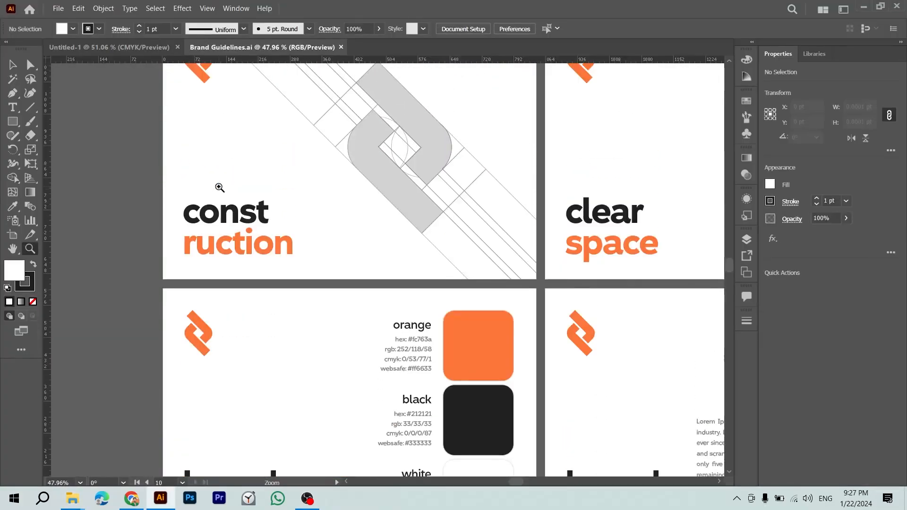
{"action": "left_click_drag", "start_coordinate": [355, 300], "coordinate": [446, 385]}
{"action": "left_click_drag", "start_coordinate": [360, 377], "coordinate": [452, 264]}
{"action": "key", "text": "v"}
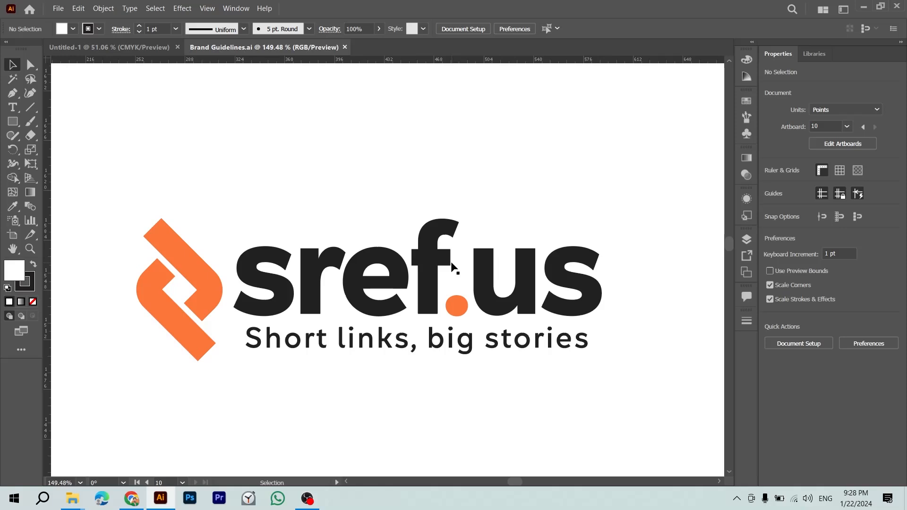
{"action": "key", "text": "z"}
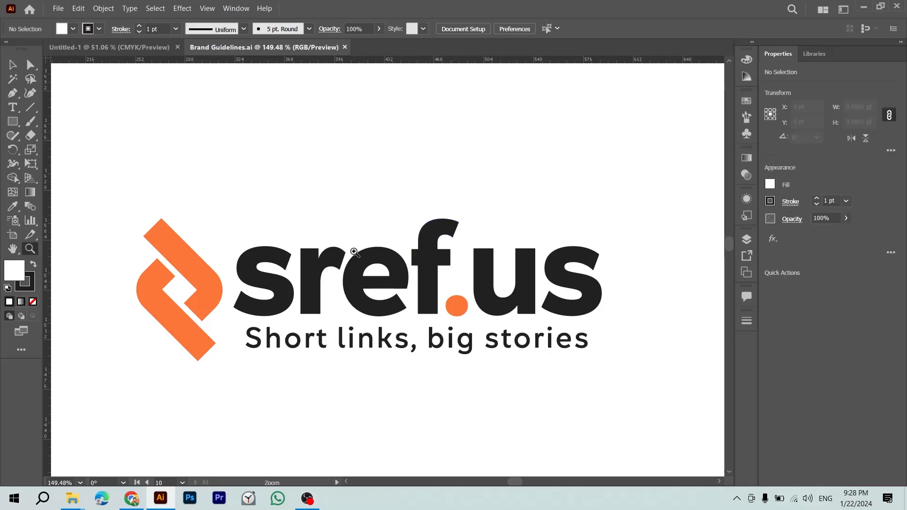
{"action": "key", "text": "v"}
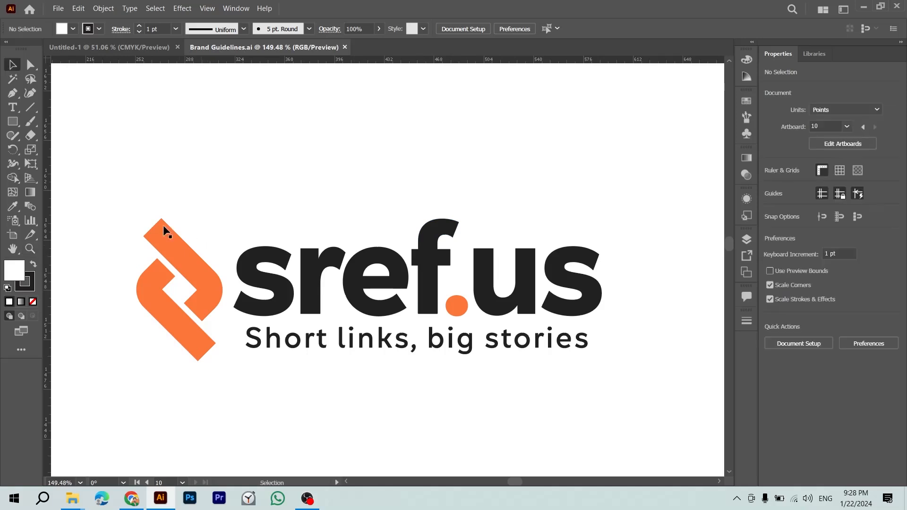
{"action": "left_click", "coordinate": [518, 394]}
Step: Delete the cover background, then copy the whole sref.us logo and paste it into Untitled-1
{"action": "key", "text": "Delete"}
{"action": "left_click_drag", "start_coordinate": [91, 162], "coordinate": [664, 437]}
{"action": "key", "text": "ctrl+Tab"}
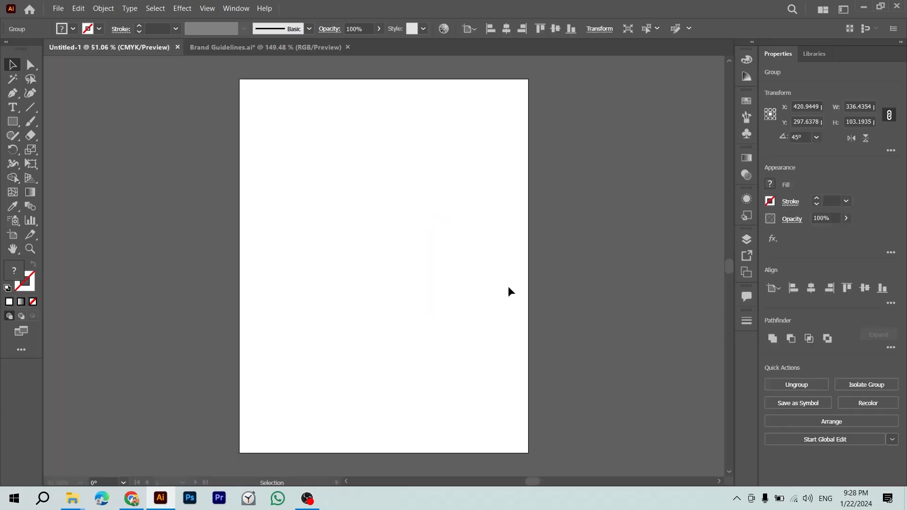
{"action": "key", "text": "ctrl+v"}
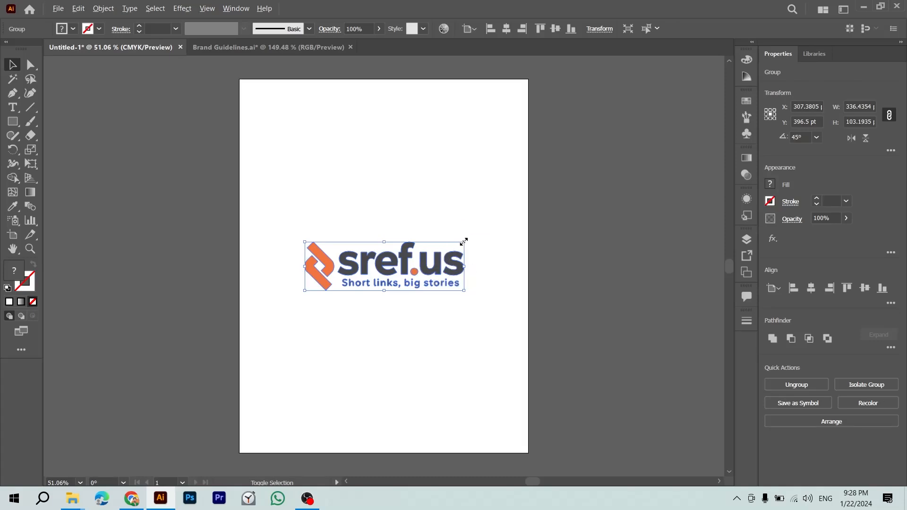
{"action": "left_click", "coordinate": [497, 190]}
{"action": "key", "text": "ctrl+Tab"}
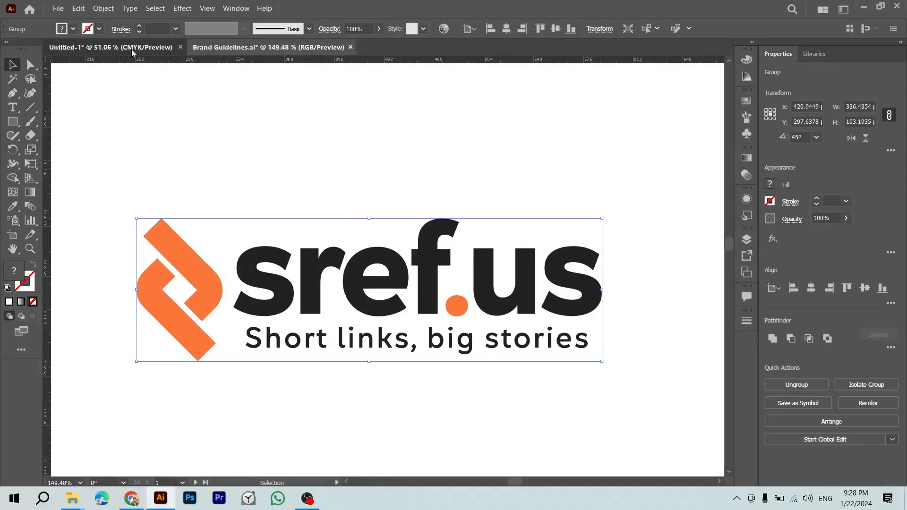
{"action": "left_click", "coordinate": [131, 49]}
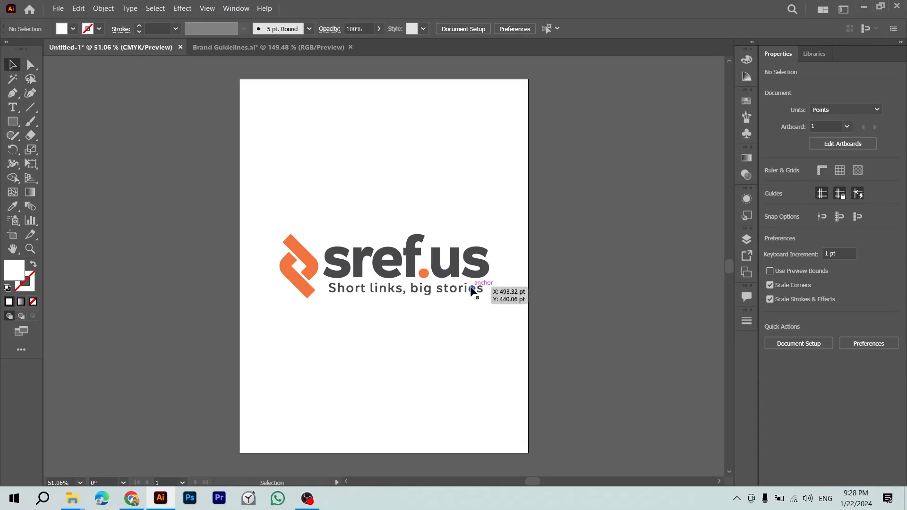
Step: Zoom in around the pasted logo on the portrait artboard and select the logo group
{"action": "key", "text": "z"}
{"action": "left_click_drag", "start_coordinate": [433, 264], "coordinate": [510, 280]}
{"action": "key", "text": "v"}
{"action": "left_click", "coordinate": [512, 273]}
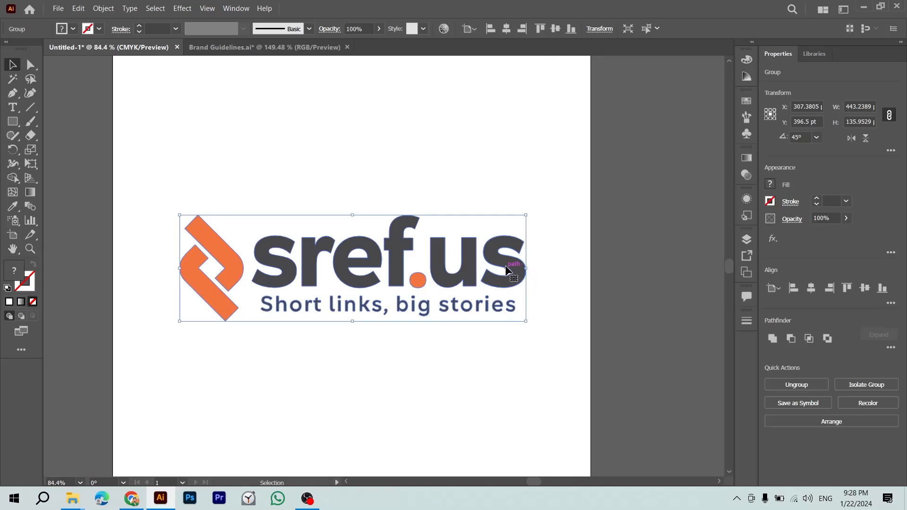
{"action": "left_click", "coordinate": [514, 196]}
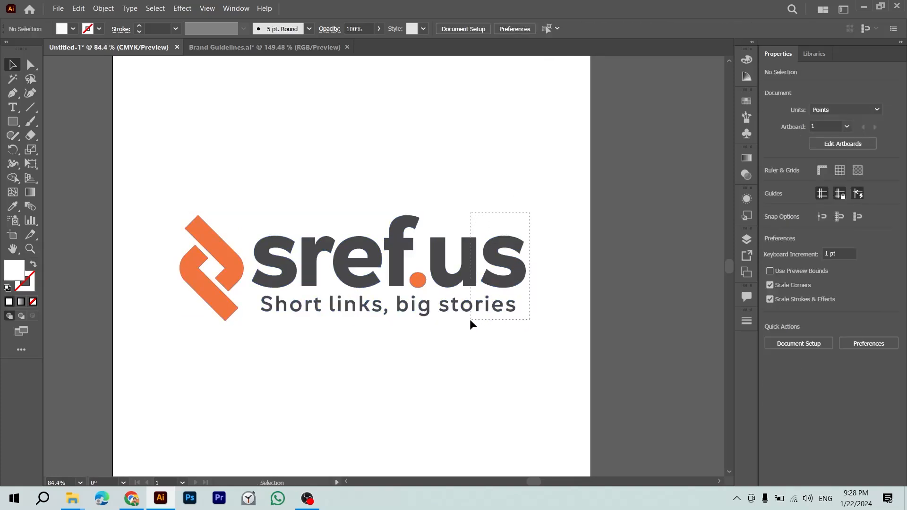
{"action": "left_click_drag", "start_coordinate": [472, 318], "coordinate": [466, 327]}
Step: Select the sref letters, us letters and tagline, comparing with the Brand Guidelines original
{"action": "left_click", "coordinate": [310, 230]}
{"action": "left_click_drag", "start_coordinate": [247, 213], "coordinate": [400, 291]}
{"action": "left_click_drag", "start_coordinate": [455, 211], "coordinate": [252, 343]}
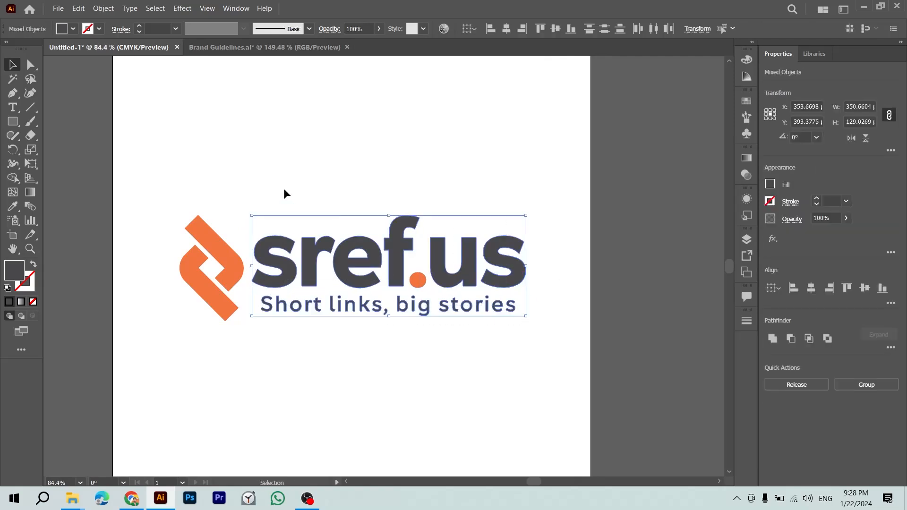
{"action": "key", "text": "ctrl+Tab"}
{"action": "left_click", "coordinate": [359, 204]}
{"action": "key", "text": "ctrl+Tab"}
Step: Change the selected wordmark and tagline fill to K 97 near-black (212121)
{"action": "double_click", "coordinate": [15, 279]}
{"action": "key", "text": "Tab"}
{"action": "key", "text": "Tab"}
{"action": "key", "text": "Tab"}
{"action": "key", "text": "Tab"}
{"action": "type", "text": "97"}
{"action": "key", "text": "Return"}
{"action": "left_click", "coordinate": [342, 377]}
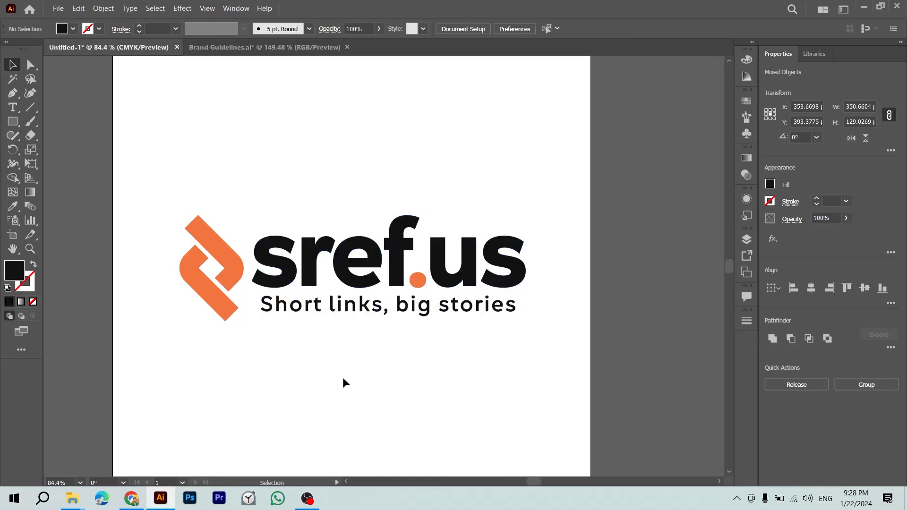
{"action": "key", "text": "ctrl+Tab"}
{"action": "key", "text": "ctrl+Tab"}
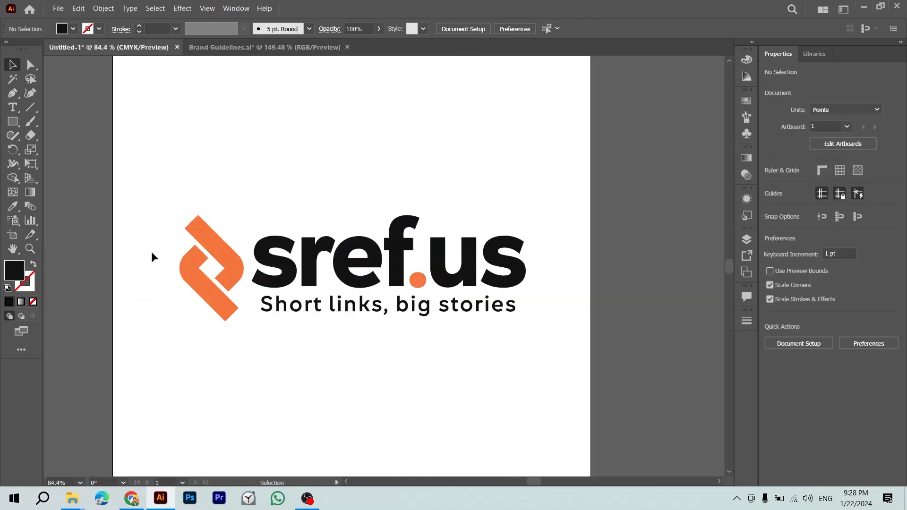
Step: Group the orange icon, wordmark and tagline into one logo object
{"action": "left_click_drag", "start_coordinate": [242, 194], "coordinate": [401, 387]}
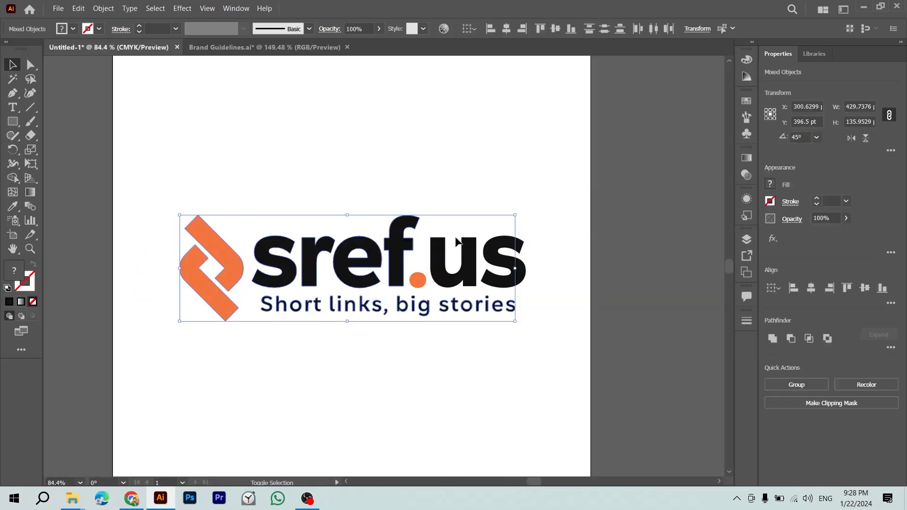
{"action": "key", "text": "ctrl+g"}
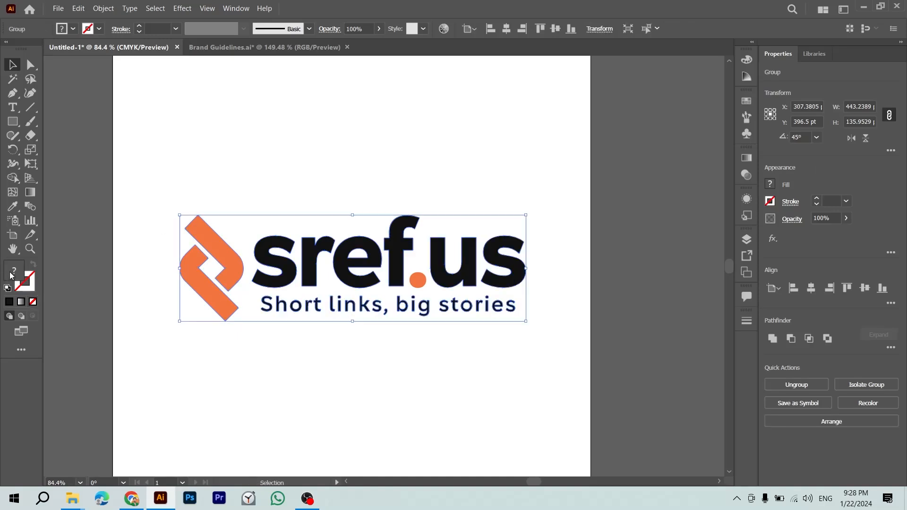
{"action": "key", "text": "ctrl+shift+g"}
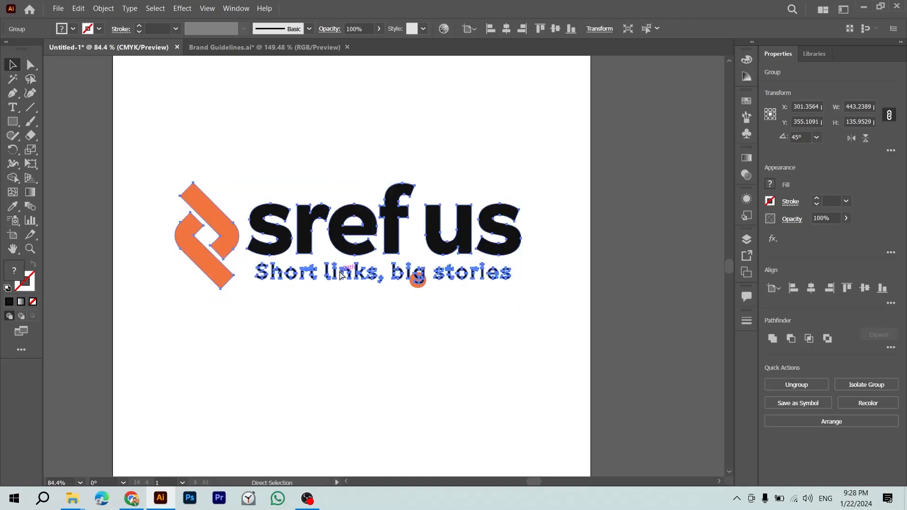
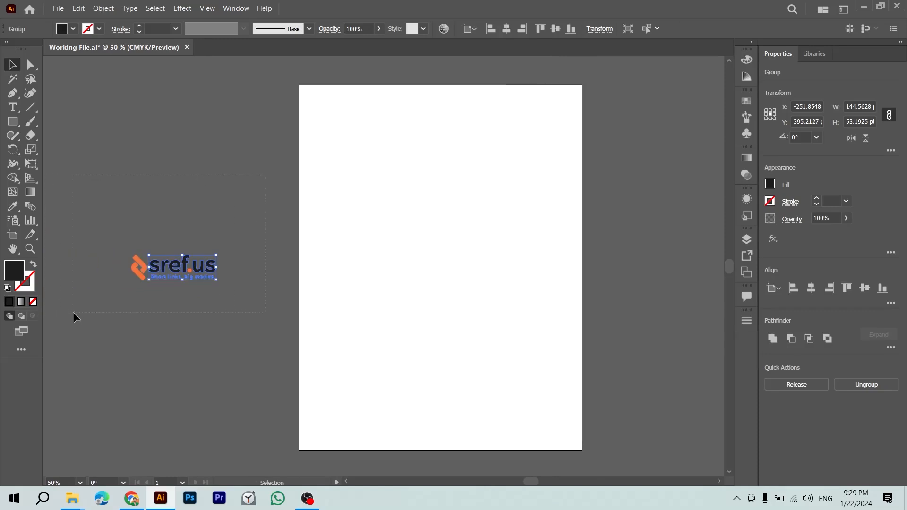
Step: Group the sref.us icon and wordmark, then drag the logo group onto the artboard
{"action": "key", "text": "ctrl+g"}
{"action": "left_click", "coordinate": [235, 273]}
{"action": "left_click_drag", "start_coordinate": [196, 259], "coordinate": [411, 203]}
Step: Zoom in and position the logo near the artboard's top-right edge
{"action": "key", "text": "ctrl+plus"}
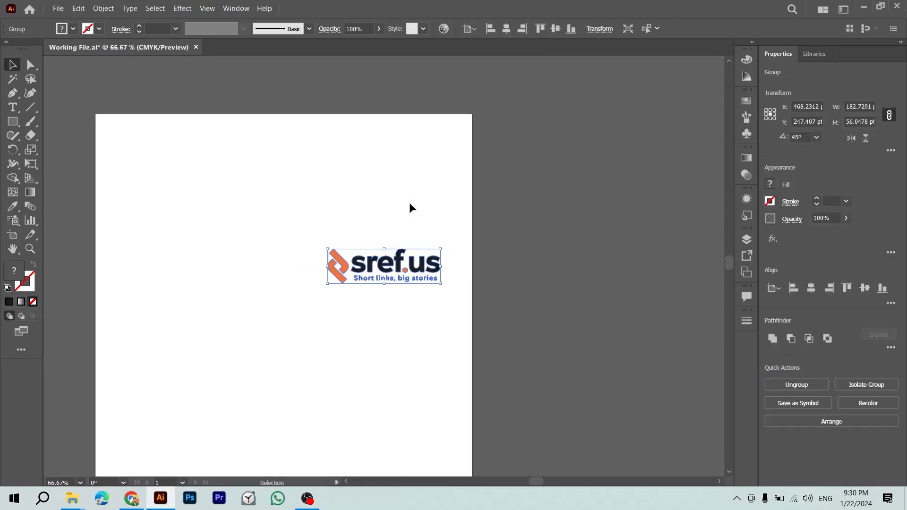
{"action": "left_click_drag", "start_coordinate": [405, 269], "coordinate": [526, 202]}
{"action": "left_click", "coordinate": [416, 216]}
{"action": "left_click_drag", "start_coordinate": [462, 205], "coordinate": [381, 192]}
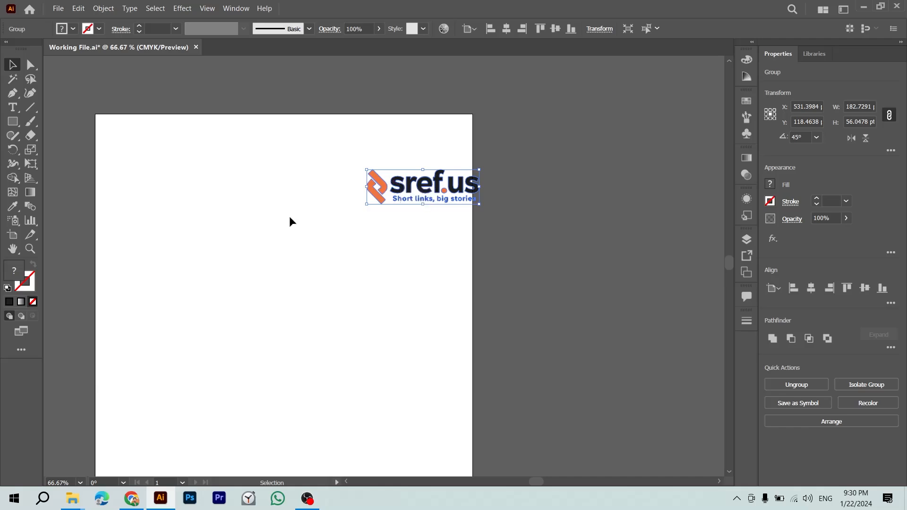
Step: Search Google Images for 'visiting card' in a new Chrome tab
{"action": "left_click", "coordinate": [136, 506]}
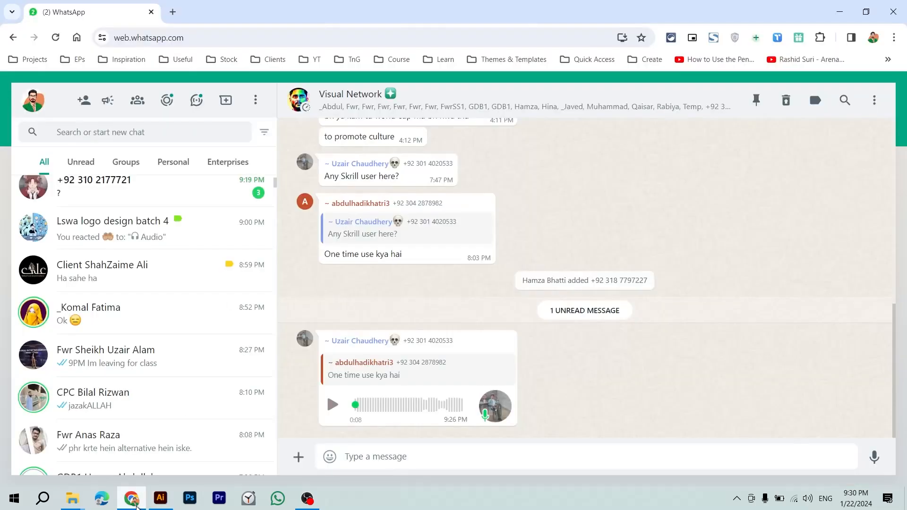
{"action": "key", "text": "ctrl+t"}
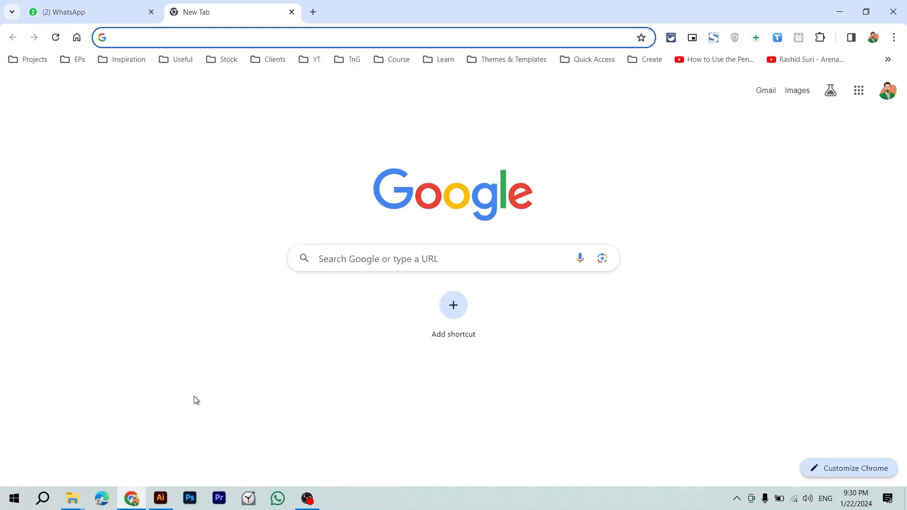
{"action": "type", "text": "visiting card"}
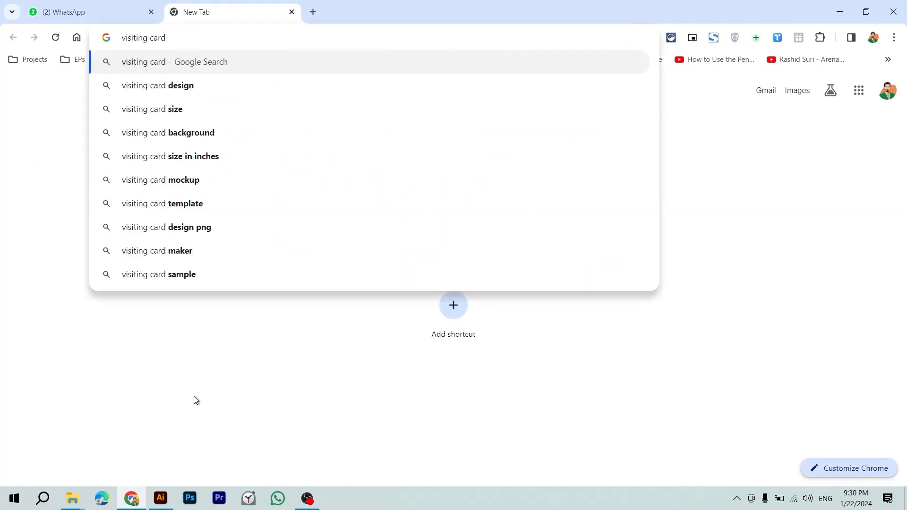
{"action": "key", "text": "Return"}
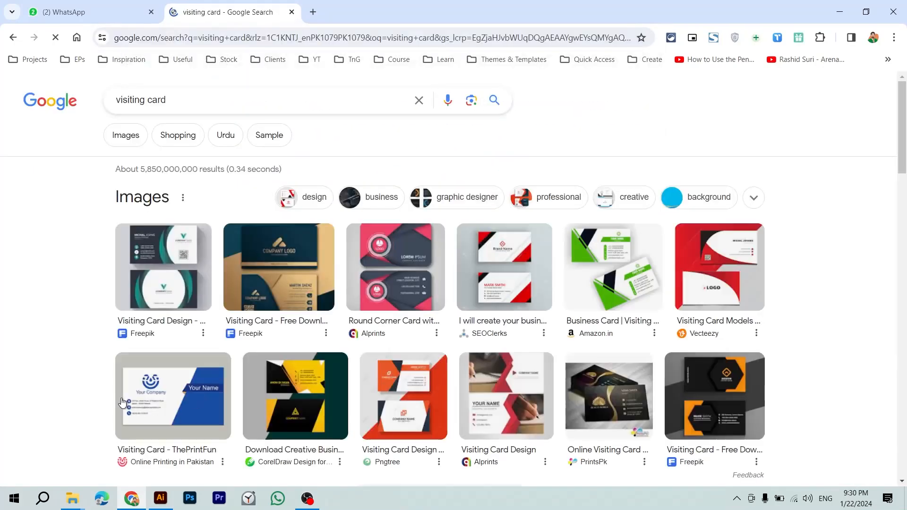
{"action": "left_click", "coordinate": [128, 130]}
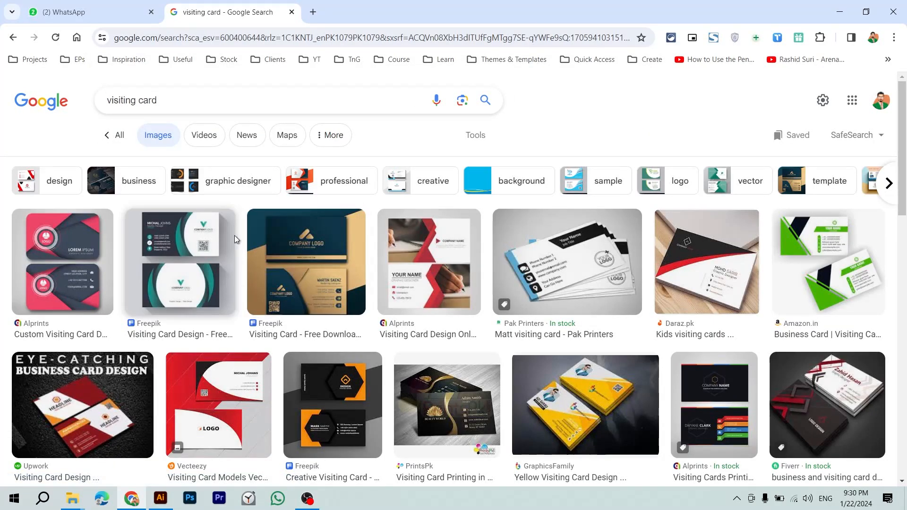
Step: Preview reference cards, including the Amazon.in business card and Daraz.pk kids card
{"action": "left_click", "coordinate": [252, 395]}
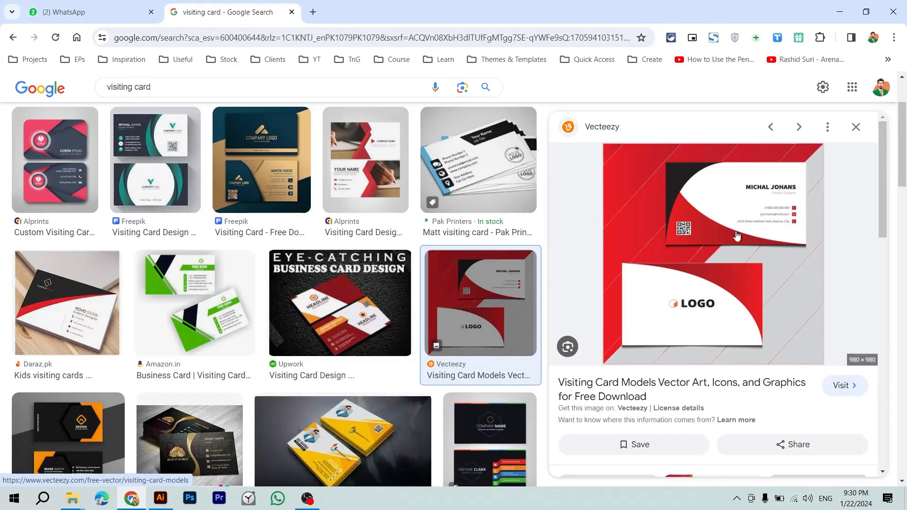
{"action": "scroll", "coordinate": [206, 284], "scroll_direction": "down", "scroll_amount": 1}
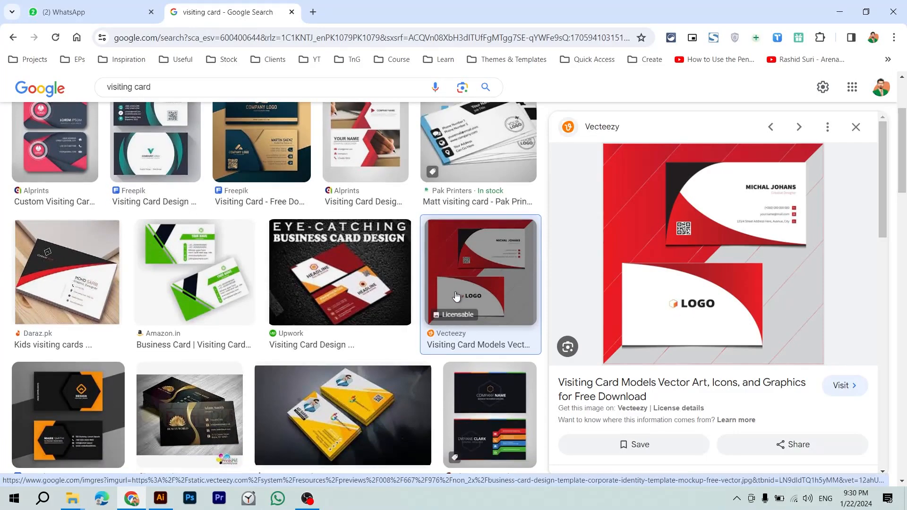
{"action": "left_click", "coordinate": [206, 279]}
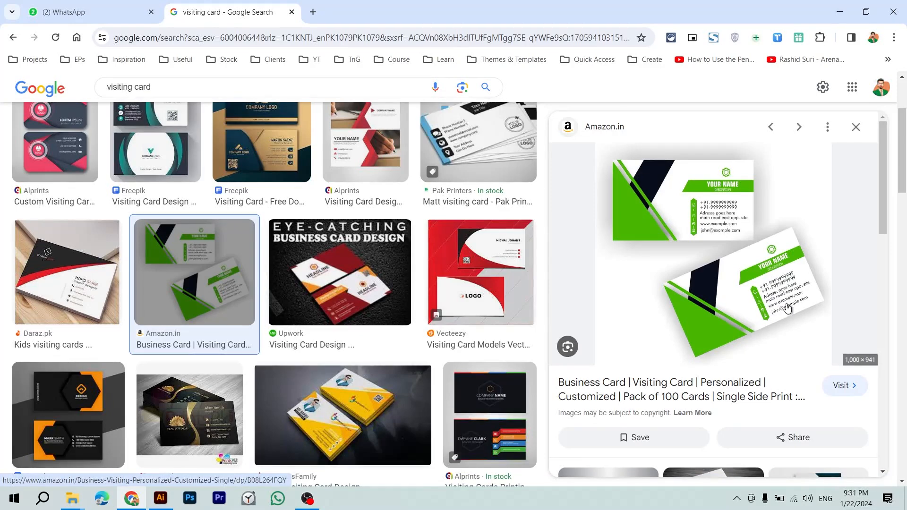
{"action": "left_click", "coordinate": [75, 307]}
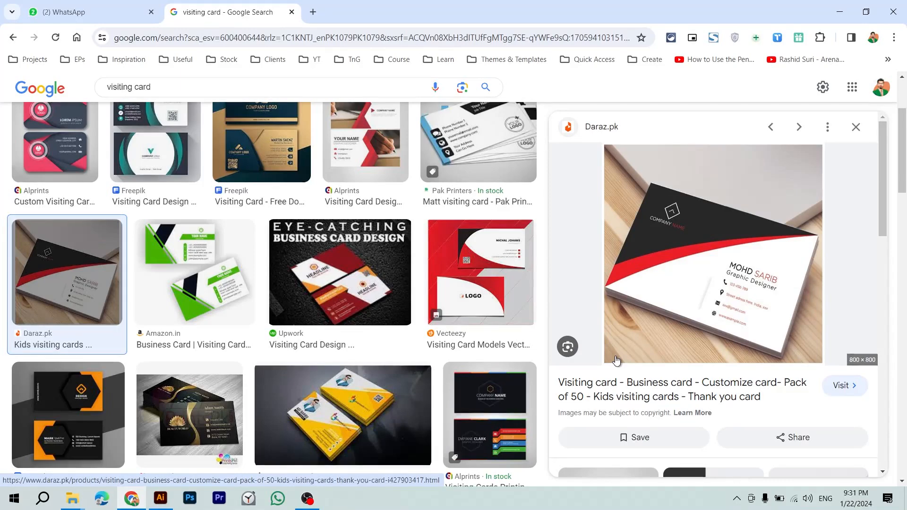
Step: Preview the PrintsPk, Freepik and yellow visiting card designs, and bring up the Run dialog
{"action": "scroll", "coordinate": [617, 361], "scroll_direction": "down", "scroll_amount": 1}
{"action": "left_click", "coordinate": [145, 422]}
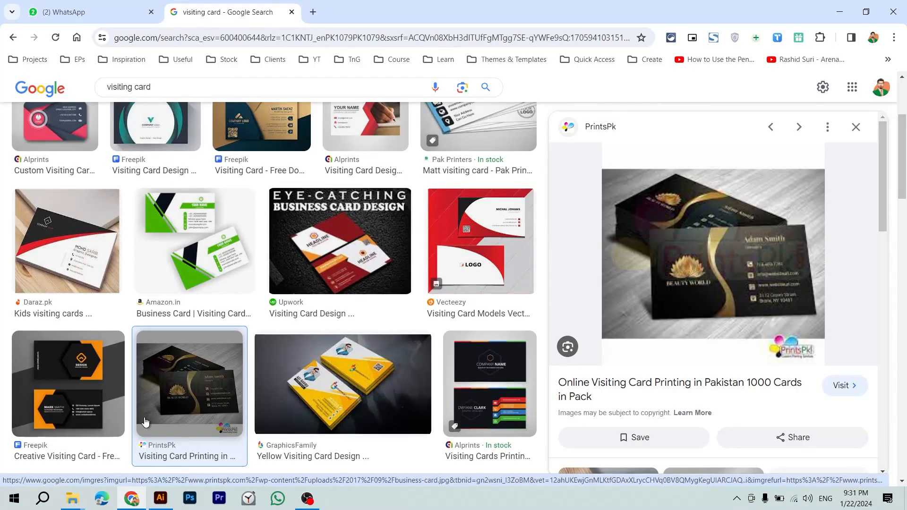
{"action": "left_click", "coordinate": [95, 406]}
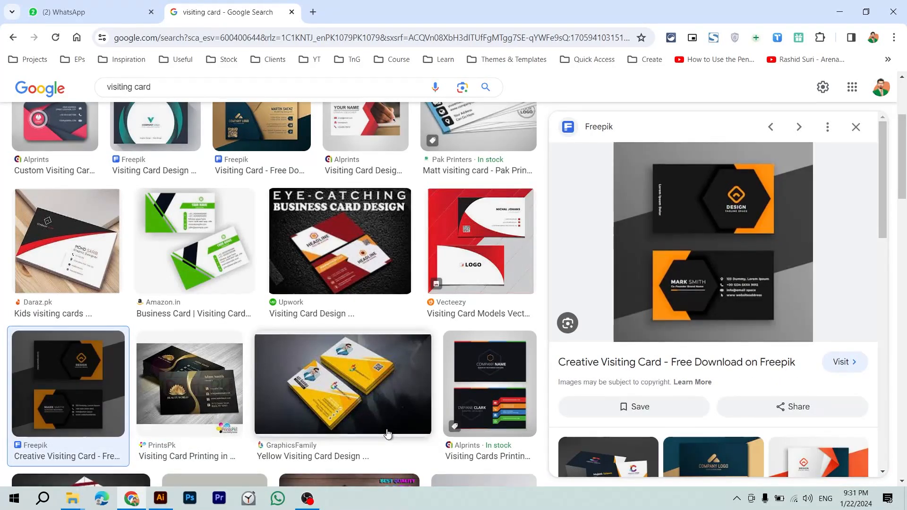
{"action": "key", "text": "super+r"}
{"action": "left_click", "coordinate": [388, 434]}
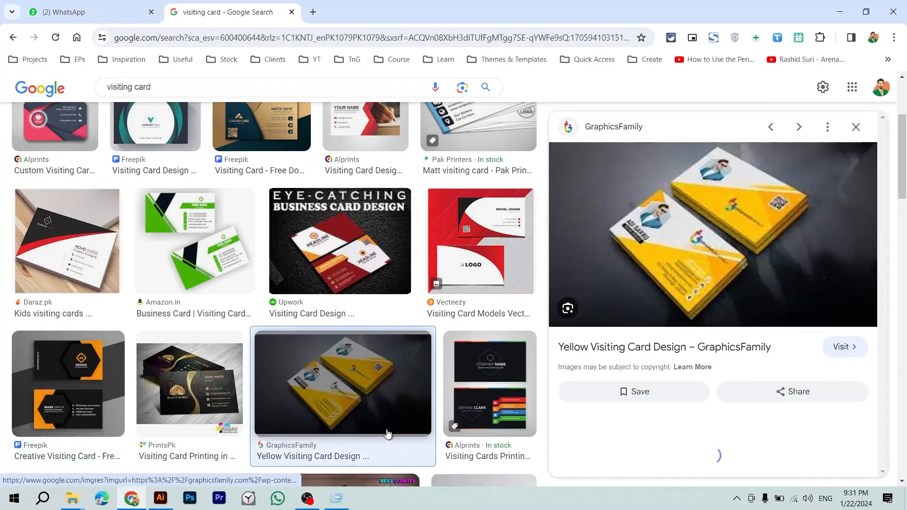
{"action": "key", "text": "alt+Tab"}
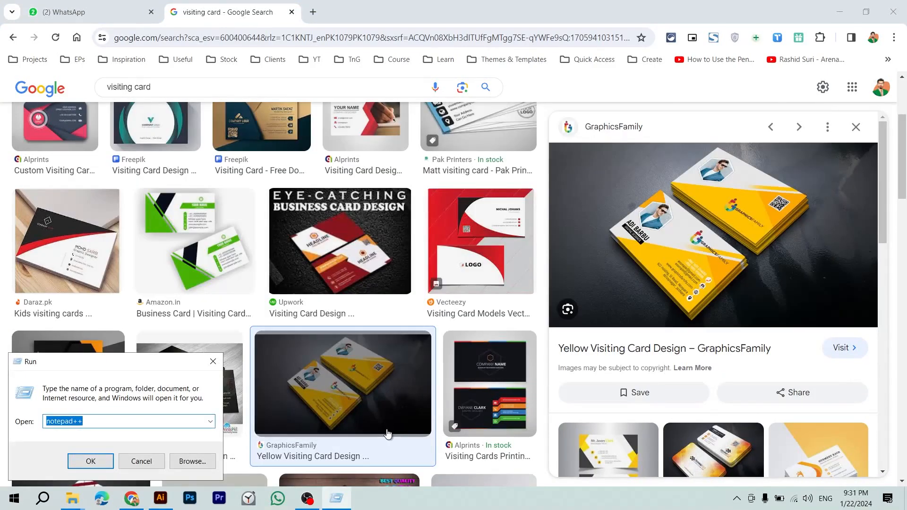
Step: Launch Notepad and list Logo, Name and Designation on separate lines
{"action": "type", "text": "notepad"}
{"action": "key", "text": "Return"}
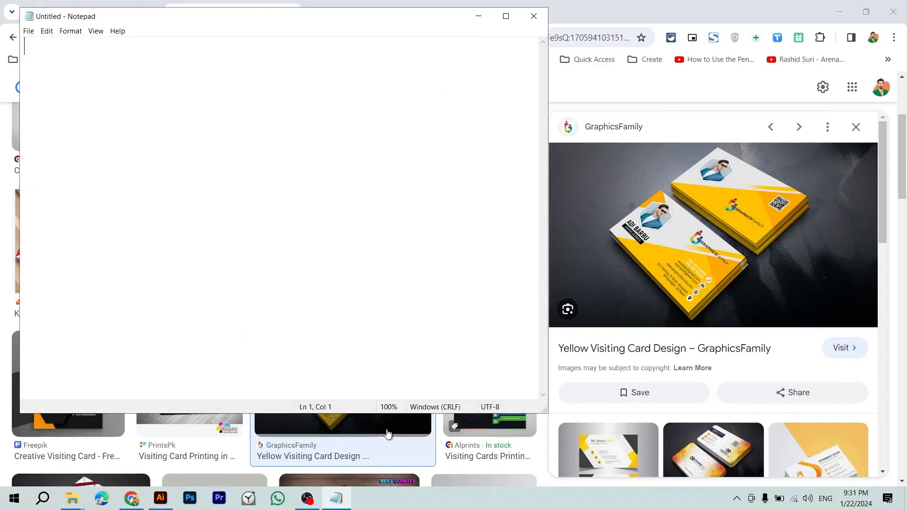
{"action": "type", "text": "Logo"}
{"action": "key", "text": "Return"}
{"action": "key", "text": "Return"}
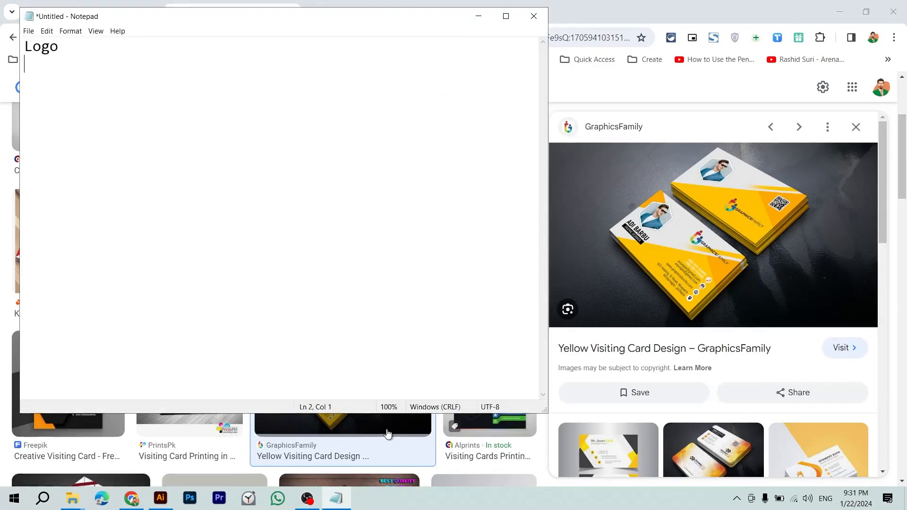
{"action": "key", "text": "BackSpace"}
{"action": "type", "text": "Name"}
{"action": "key", "text": "Return"}
{"action": "type", "text": "Designation"}
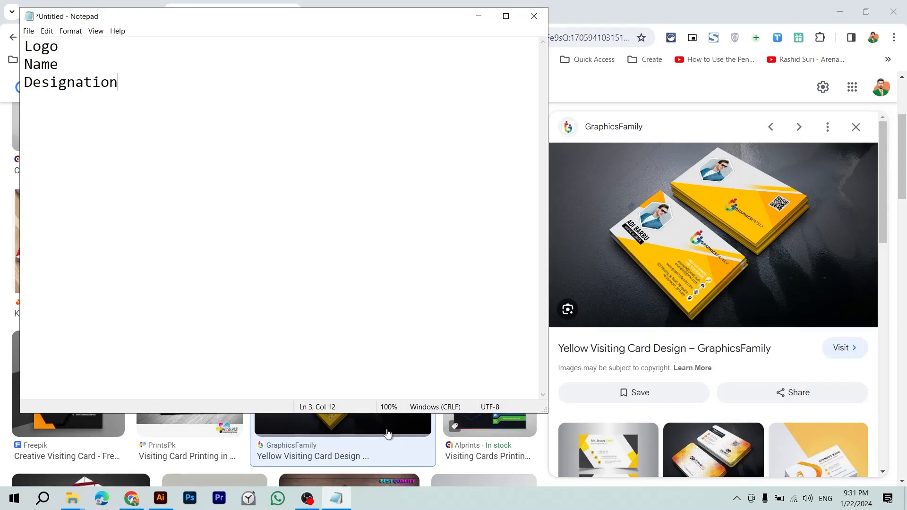
{"action": "key", "text": "Return"}
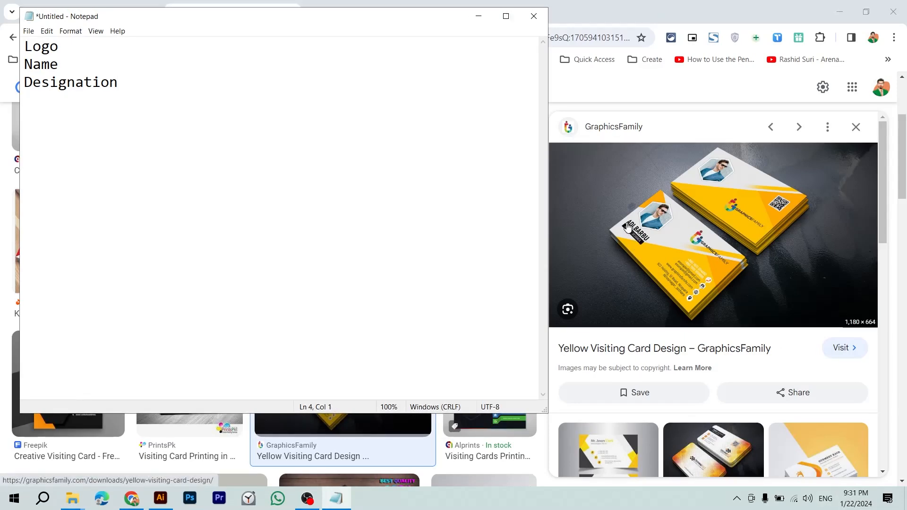
Step: Look again at the Pinterest pattern card and red Vecteezy reference card
{"action": "left_click", "coordinate": [608, 377]}
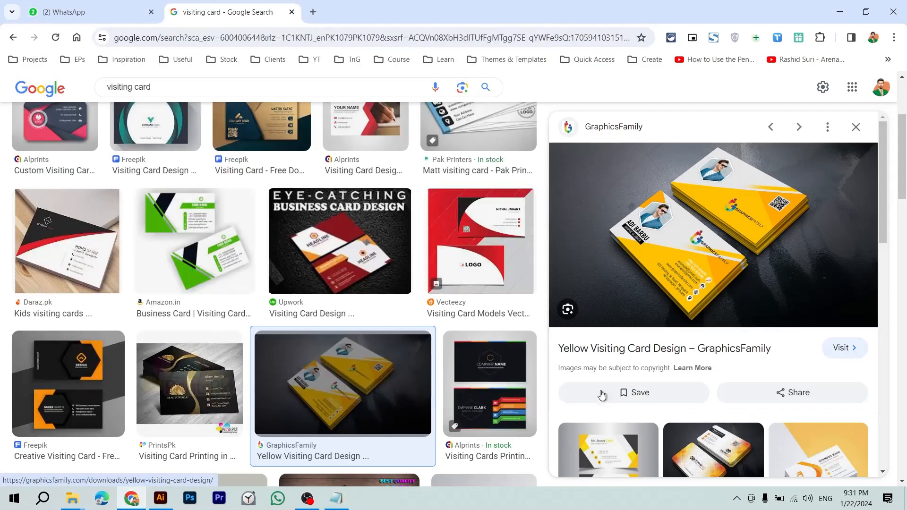
{"action": "left_click", "coordinate": [609, 450]}
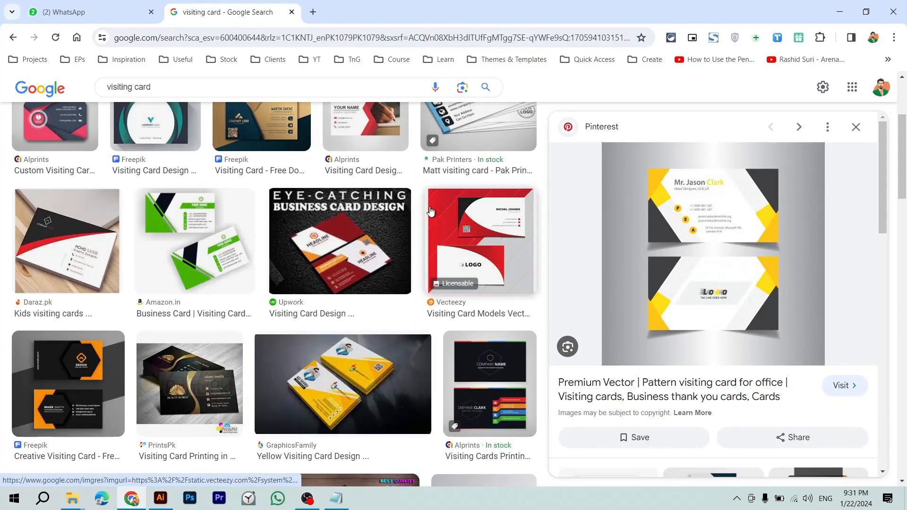
{"action": "left_click", "coordinate": [532, 207]}
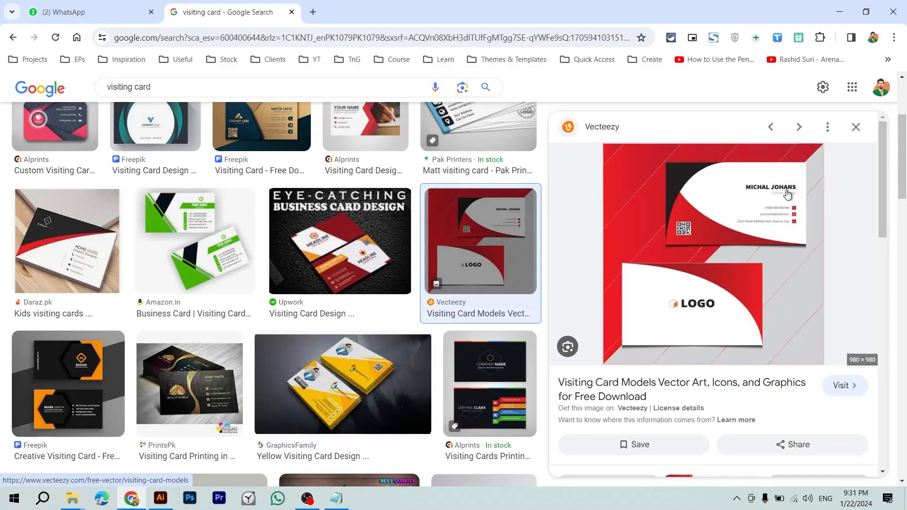
{"action": "key", "text": "alt+Tab"}
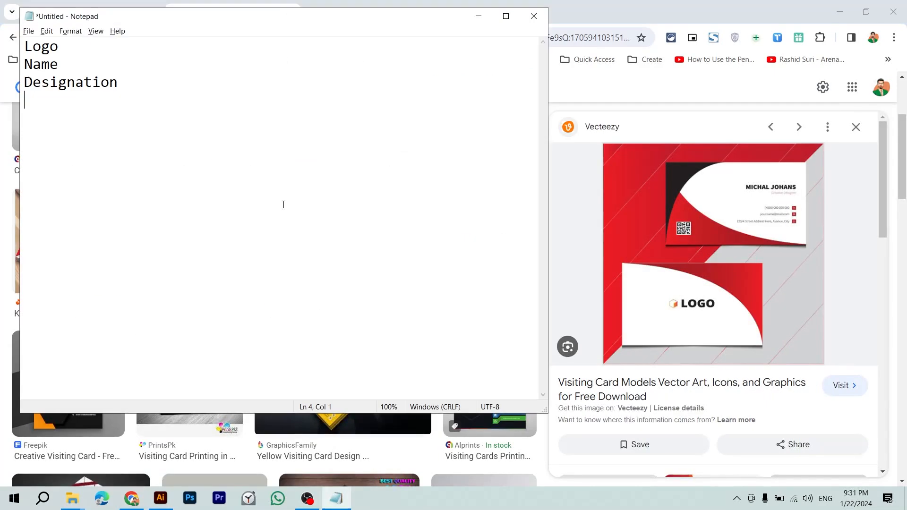
Step: Add Phone, Email, Website and Address entries to the Notepad list
{"action": "key", "text": "Return"}
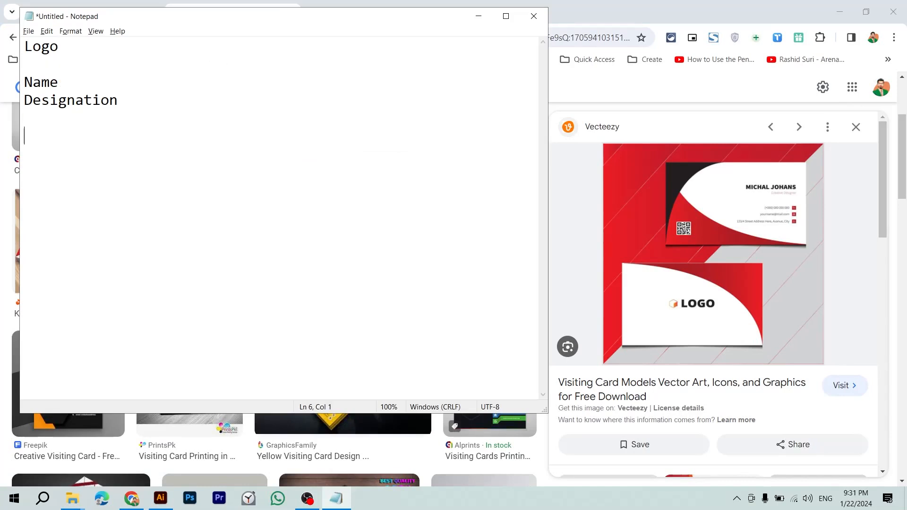
{"action": "type", "text": "Meta Data"}
{"action": "key", "text": "BackSpace"}
{"action": "key", "text": "BackSpace"}
{"action": "key", "text": "BackSpace"}
{"action": "key", "text": "BackSpace"}
{"action": "key", "text": "BackSpace"}
{"action": "key", "text": "BackSpace"}
{"action": "key", "text": "BackSpace"}
{"action": "key", "text": "BackSpace"}
{"action": "key", "text": "BackSpace"}
{"action": "type", "text": "Phone"}
{"action": "key", "text": "Return"}
{"action": "type", "text": "Email "}
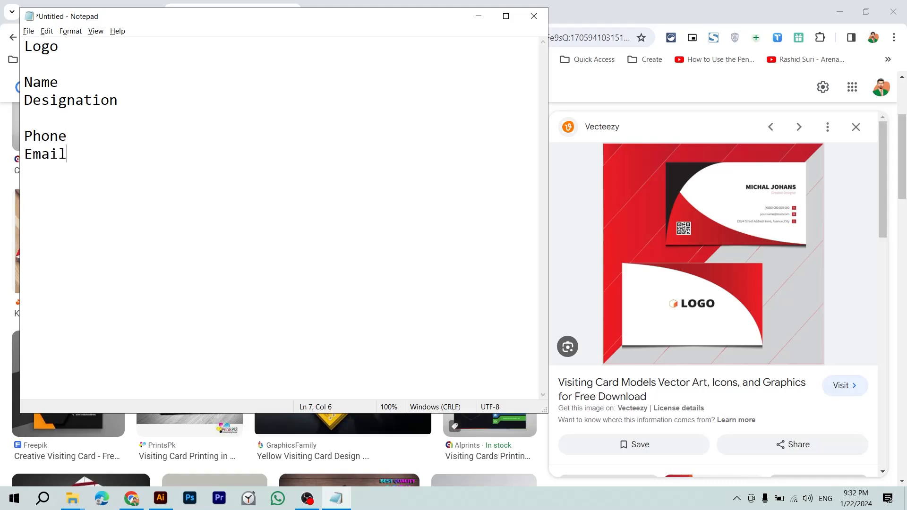
{"action": "type", "text": "Website"}
{"action": "key", "text": "Return"}
{"action": "type", "text": "A"}
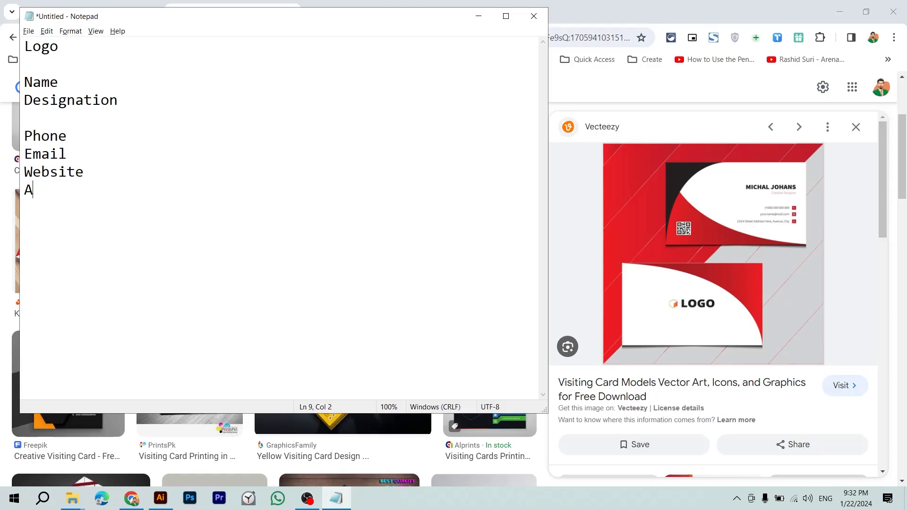
{"action": "type", "text": "ddress"}
Step: Select and copy all the text of the Notepad card list
{"action": "key", "text": "alt+Tab"}
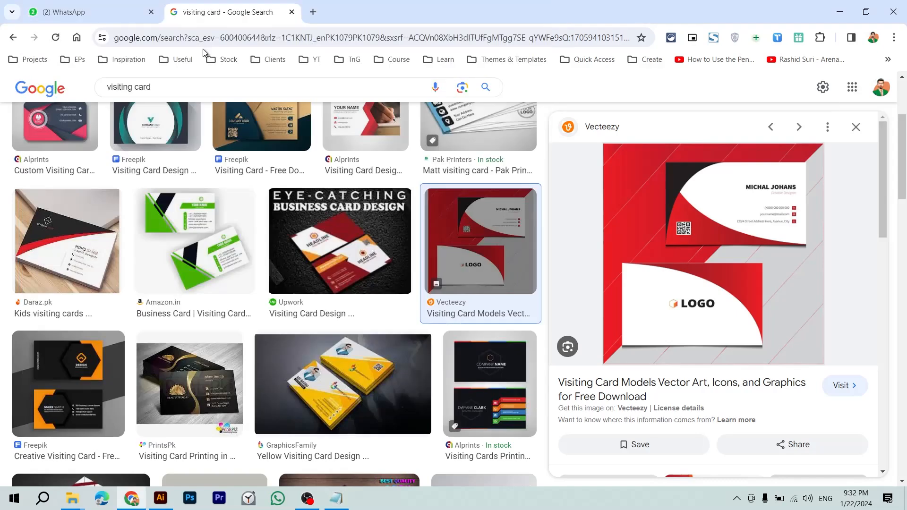
{"action": "key", "text": "alt+Tab"}
{"action": "key", "text": "alt+Tab"}
{"action": "key", "text": "alt+Tab"}
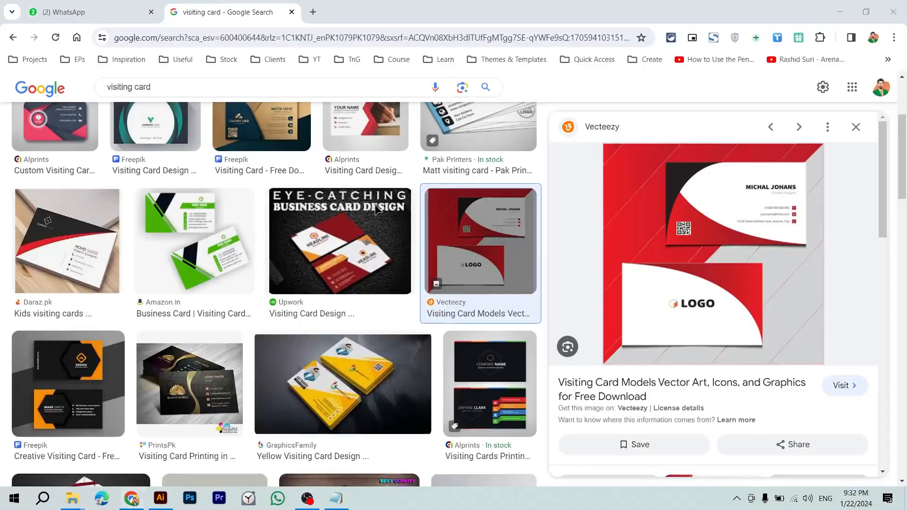
{"action": "key", "text": "alt+Tab"}
{"action": "key", "text": "ctrl+a"}
{"action": "key", "text": "ctrl+c"}
{"action": "key", "text": "alt+Tab"}
{"action": "key", "text": "alt+Tab"}
Step: Move the logo off the artboard to the right and drop a duplicate back onto it
{"action": "left_click_drag", "start_coordinate": [464, 203], "coordinate": [678, 291]}
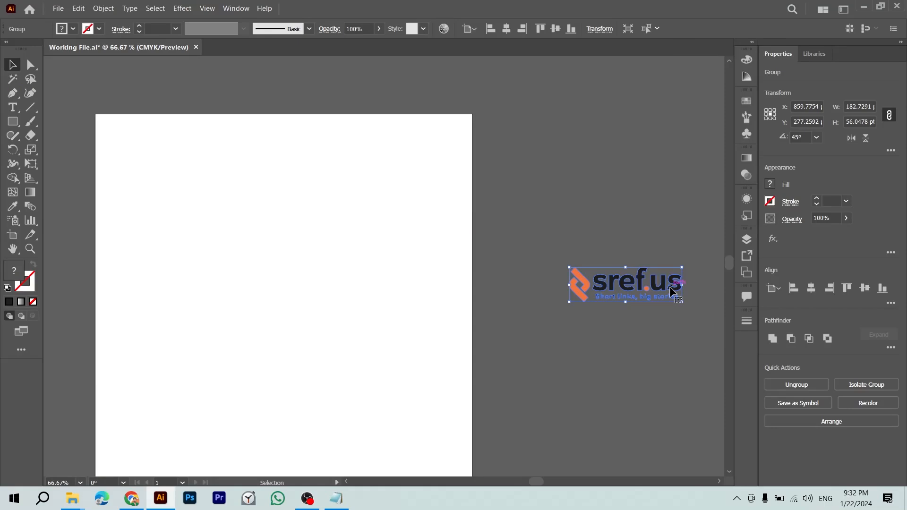
{"action": "left_click_drag", "start_coordinate": [674, 292], "coordinate": [432, 212]}
{"action": "key", "text": "z"}
{"action": "key", "text": "alt+Tab"}
{"action": "key", "text": "alt+Tab"}
{"action": "key", "text": "alt+Tab"}
{"action": "key", "text": "Tab"}
Step: Add a person's name and 'Graphic Desinger & WEb Developer' after arrows on Name and Designation
{"action": "left_click", "coordinate": [249, 137]}
{"action": "left_click_drag", "start_coordinate": [59, 84], "coordinate": [25, 85]}
{"action": "left_click", "coordinate": [104, 88]}
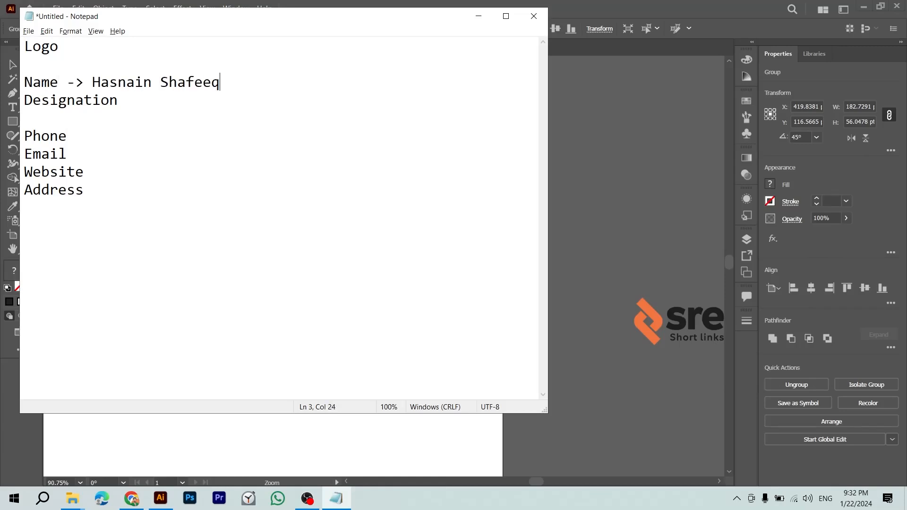
{"action": "key", "text": "Down"}
{"action": "type", "text": "-> Grap"}
{"action": "type", "text": "hic Desinger "}
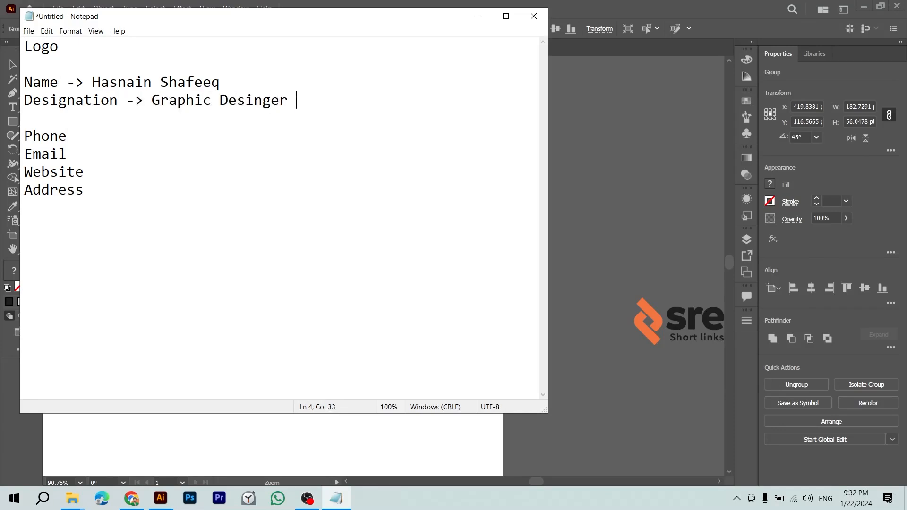
{"action": "type", "text": "& WEb Developer"}
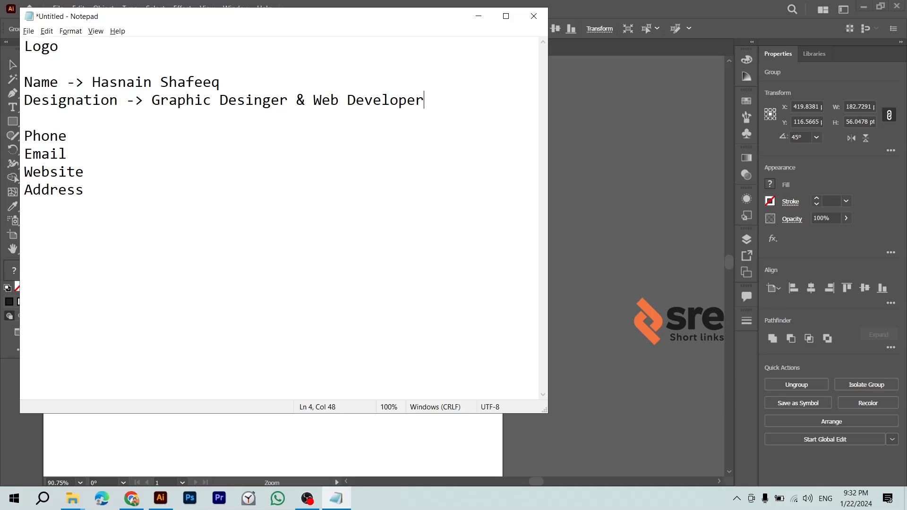
Step: Replace the name on the Name line with a different person's name
{"action": "key", "text": "ctrl+Shift_R"}
{"action": "key", "text": "ctrl+Shift_L"}
{"action": "key", "text": "Down"}
{"action": "key", "text": "Left"}
{"action": "key", "text": "ctrl+shift+Left"}
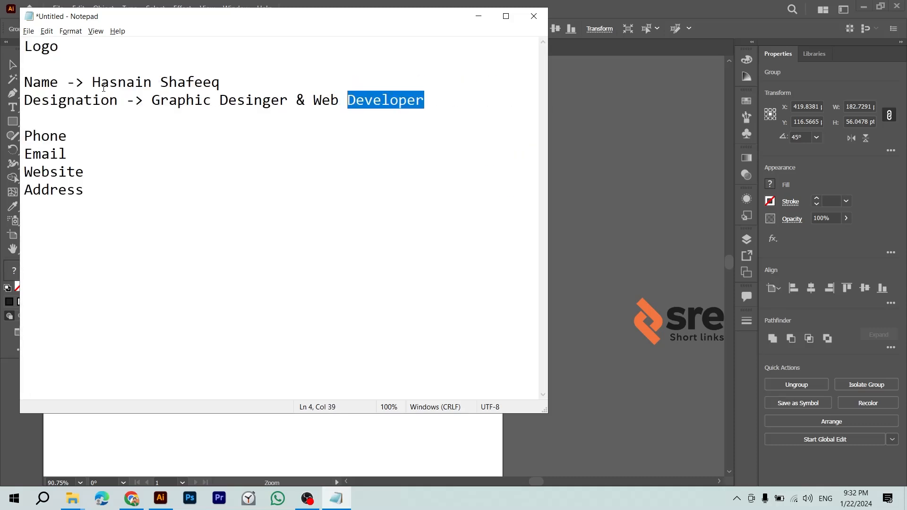
{"action": "key", "text": "Right"}
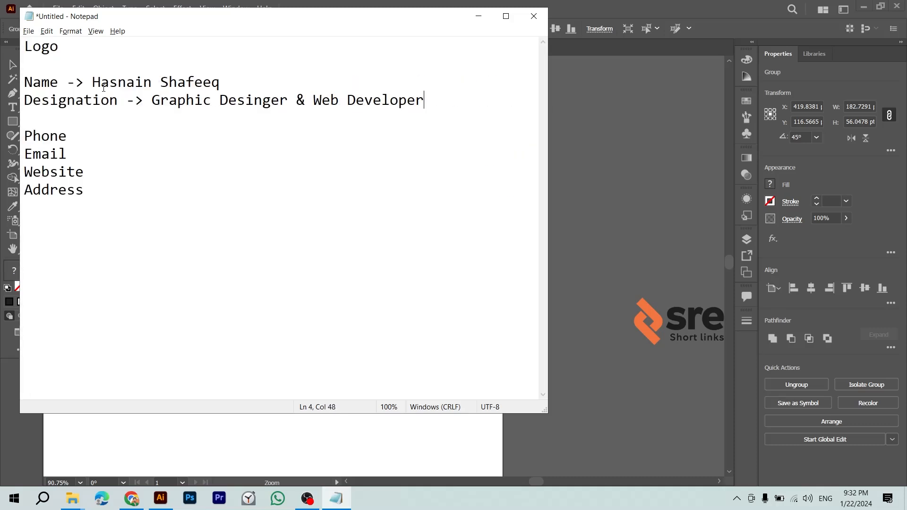
{"action": "key", "text": "ctrl+shift+Left"}
{"action": "key", "text": "ctrl+shift+Left"}
{"action": "key", "text": "ctrl+shift+Left"}
{"action": "key", "text": "ctrl+shift+Left"}
{"action": "key", "text": "ctrl+shift+Left"}
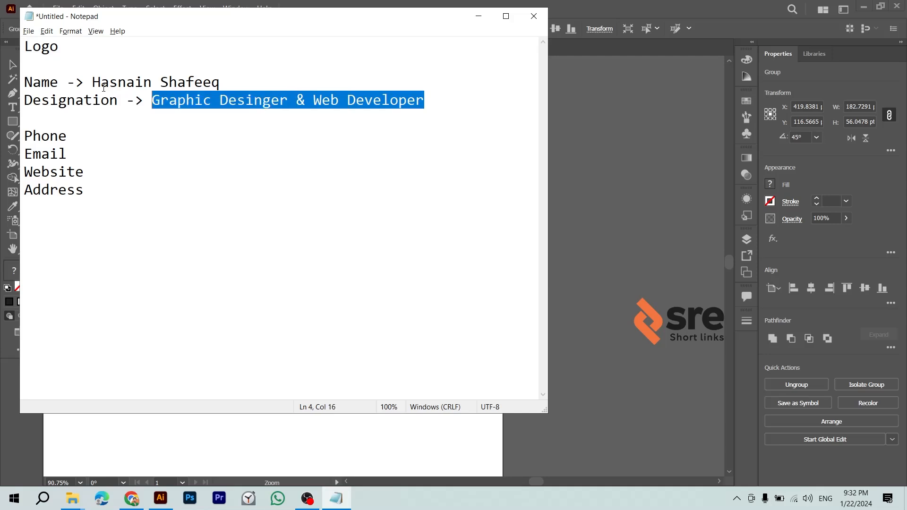
{"action": "key", "text": "Left"}
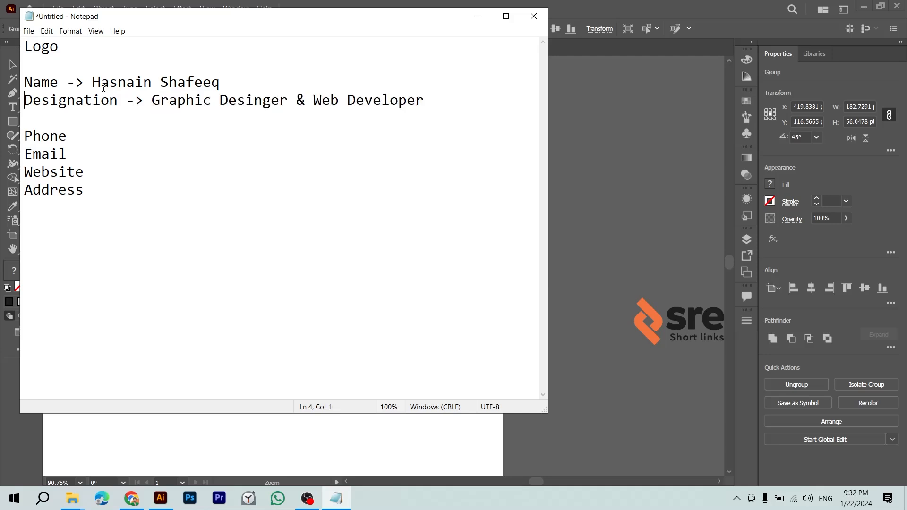
{"action": "key", "text": "Left"}
{"action": "key", "text": "ctrl+shift+Left"}
{"action": "key", "text": "ctrl+shift+Left"}
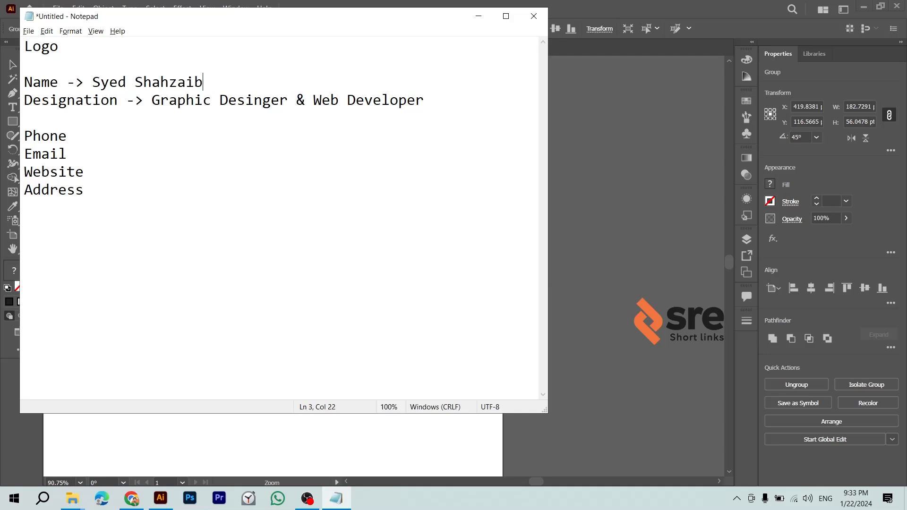
Step: Change the designation to Founder and enter the phone number and email address
{"action": "key", "text": "Left"}
{"action": "key", "text": "Left"}
{"action": "key", "text": "Left"}
{"action": "key", "text": "ctrl+shift+Right"}
{"action": "key", "text": "ctrl+shift+Right"}
{"action": "key", "text": "ctrl+shift+Right"}
{"action": "key", "text": "ctrl+shift+Right"}
{"action": "key", "text": "ctrl+shift+Right"}
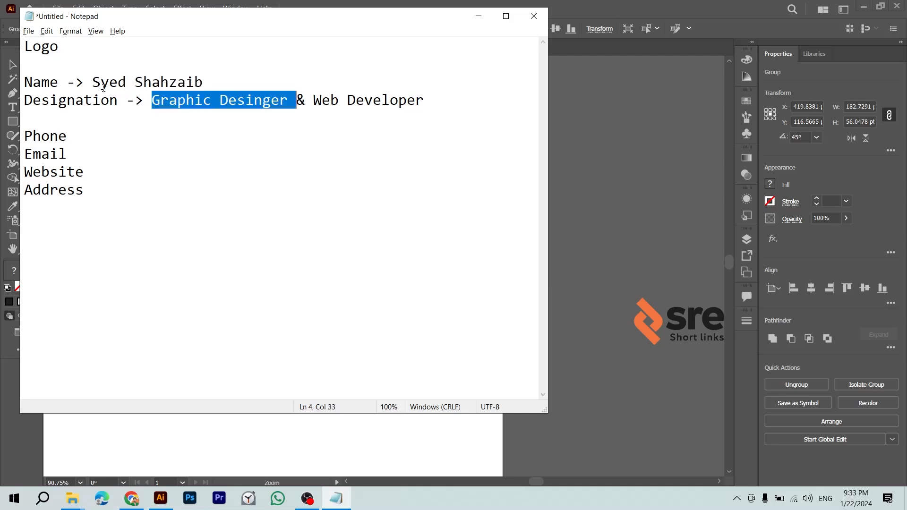
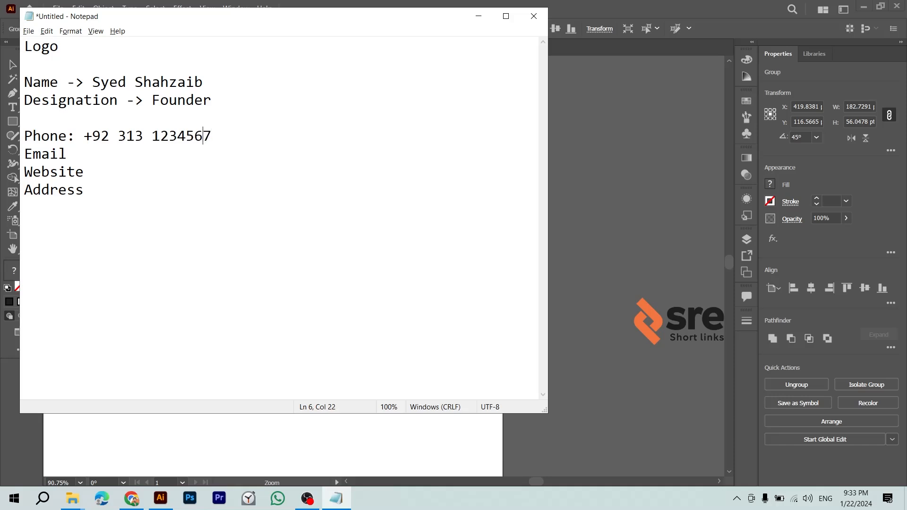
{"action": "left_click", "coordinate": [68, 136]}
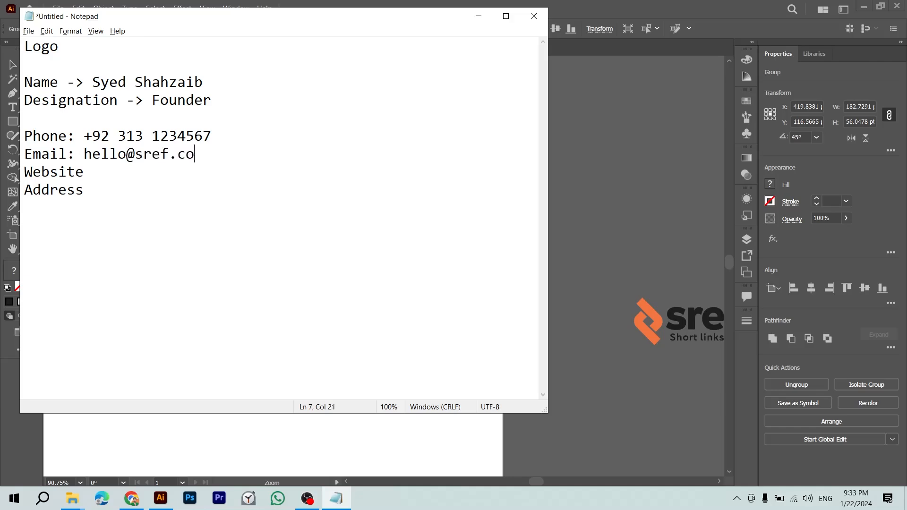
Step: Load sref.us in Chrome to grab its address and correct the email domain to .us
{"action": "key", "text": "alt+Tab"}
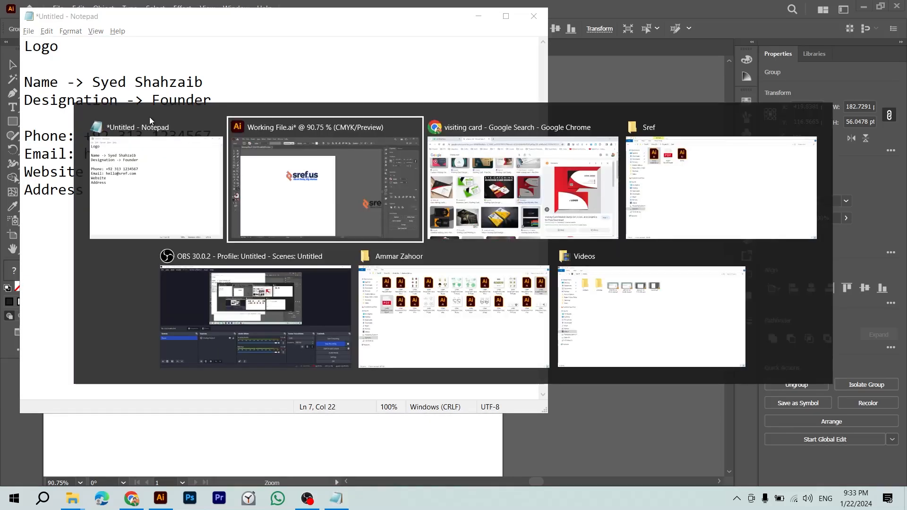
{"action": "key", "text": "alt+Tab"}
{"action": "key", "text": "ctrl+t"}
{"action": "type", "text": "sref.us"}
{"action": "key", "text": "Return"}
{"action": "left_click", "coordinate": [166, 35]}
{"action": "key", "text": "alt+Tab"}
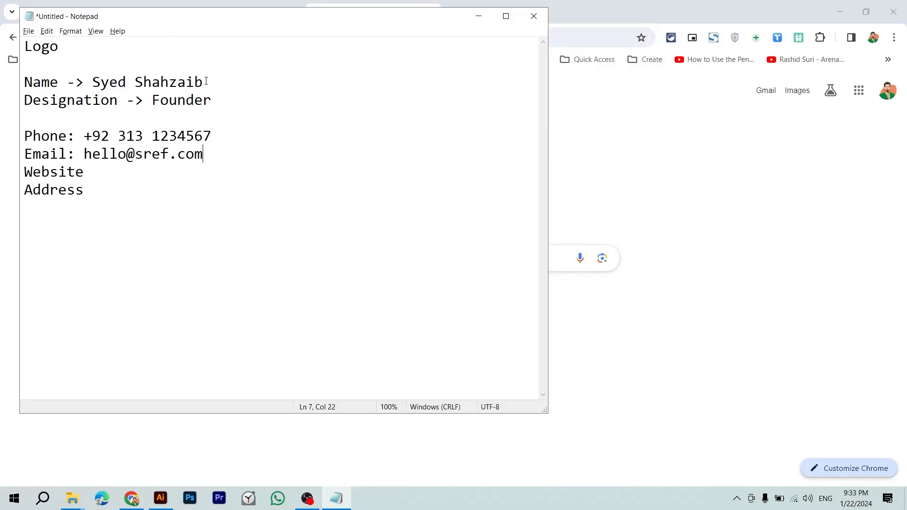
{"action": "key", "text": "BackSpace"}
{"action": "key", "text": "BackSpace"}
{"action": "key", "text": "BackSpace"}
{"action": "type", "text": "us"}
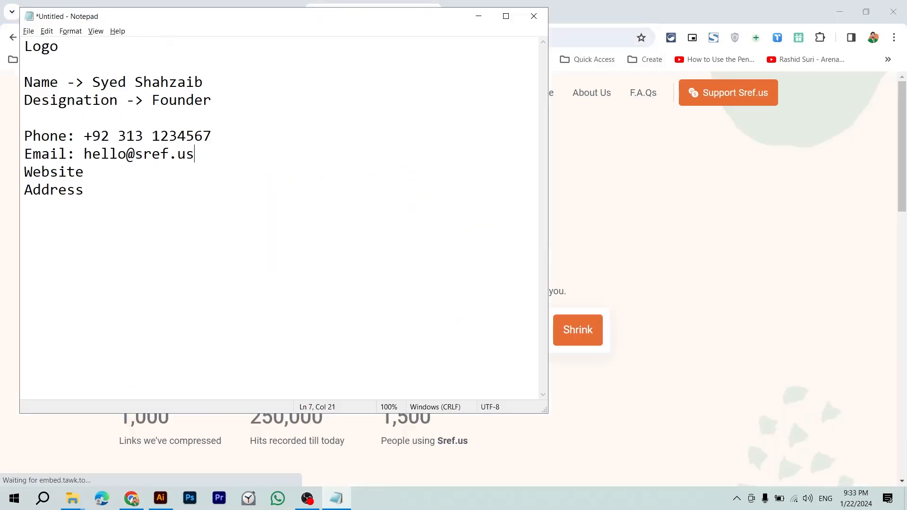
{"action": "key", "text": "alt+Tab"}
{"action": "scroll", "coordinate": [526, 230], "scroll_direction": "down", "scroll_amount": 6}
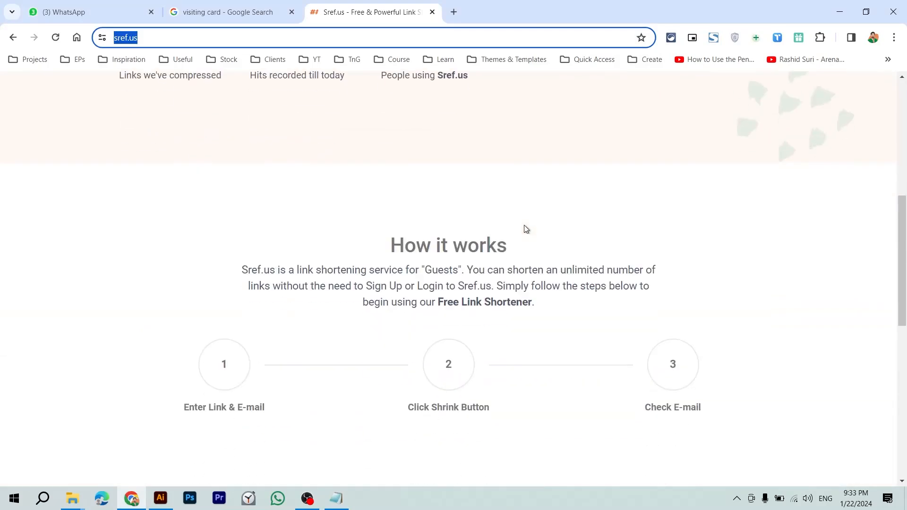
{"action": "key", "text": "ctrl+w"}
{"action": "key", "text": "alt+Tab"}
Step: Paste the sref.us site address after 'Website:'
{"action": "left_click", "coordinate": [220, 171]}
{"action": "type", "text": ":"}
{"action": "key", "text": "ctrl+v"}
{"action": "key", "text": "BackSpace"}
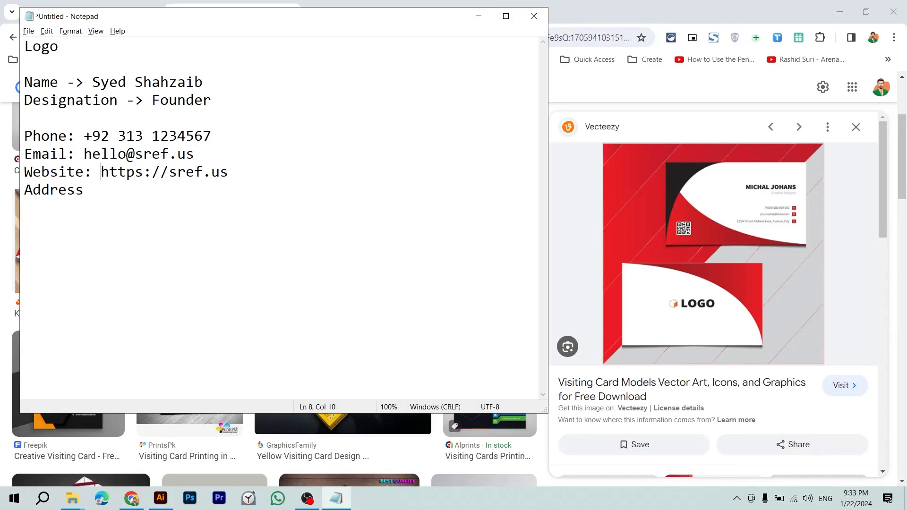
{"action": "key", "text": "shift+End"}
{"action": "key", "text": "shift+Left"}
{"action": "key", "text": "shift+Left"}
{"action": "key", "text": "shift+Left"}
{"action": "key", "text": "shift+Left"}
{"action": "key", "text": "Right"}
{"action": "key", "text": "Right"}
{"action": "key", "text": "Right"}
{"action": "key", "text": "Right"}
{"action": "type", "text": "/"}
{"action": "key", "text": "ctrl+shift+Left"}
{"action": "key", "text": "Left"}
{"action": "key", "text": "shift+Right"}
{"action": "key", "text": "shift+Right"}
{"action": "key", "text": "shift+Right"}
{"action": "key", "text": "shift+Right"}
{"action": "key", "text": "shift+Right"}
{"action": "key", "text": "shift+Right"}
{"action": "key", "text": "shift+Right"}
{"action": "key", "text": "shift+Right"}
{"action": "key", "text": "shift+Right"}
{"action": "key", "text": "shift+Right"}
{"action": "key", "text": "shift+Right"}
{"action": "key", "text": "shift+Right"}
{"action": "key", "text": "shift+Right"}
{"action": "key", "text": "shift+Right"}
{"action": "key", "text": "shift+Right"}
{"action": "key", "text": "shift+Right"}
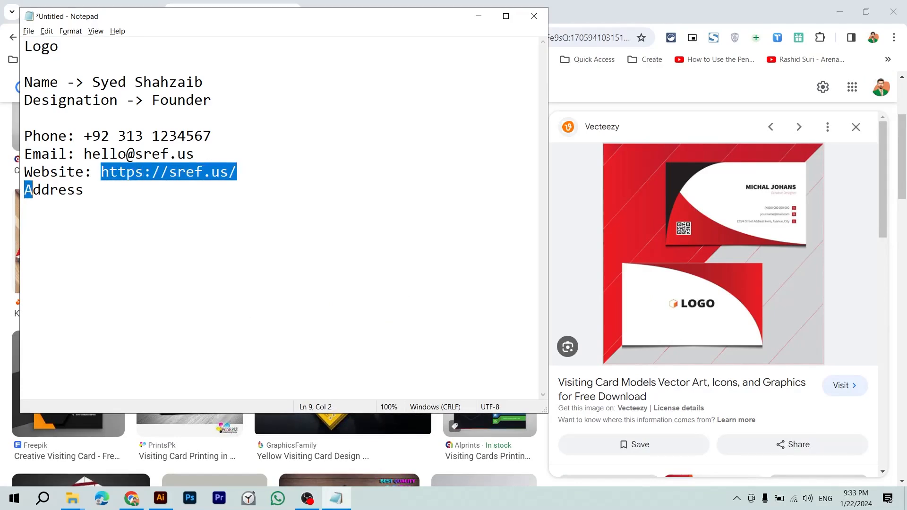
{"action": "key", "text": "Left"}
{"action": "key", "text": "shift+Right"}
{"action": "key", "text": "shift+Right"}
{"action": "key", "text": "shift+Right"}
{"action": "key", "text": "shift+Right"}
{"action": "key", "text": "shift+Right"}
{"action": "key", "text": "shift+Right"}
{"action": "key", "text": "Left"}
{"action": "key", "text": "Right"}
{"action": "key", "text": "Right"}
{"action": "key", "text": "Right"}
{"action": "key", "text": "Right"}
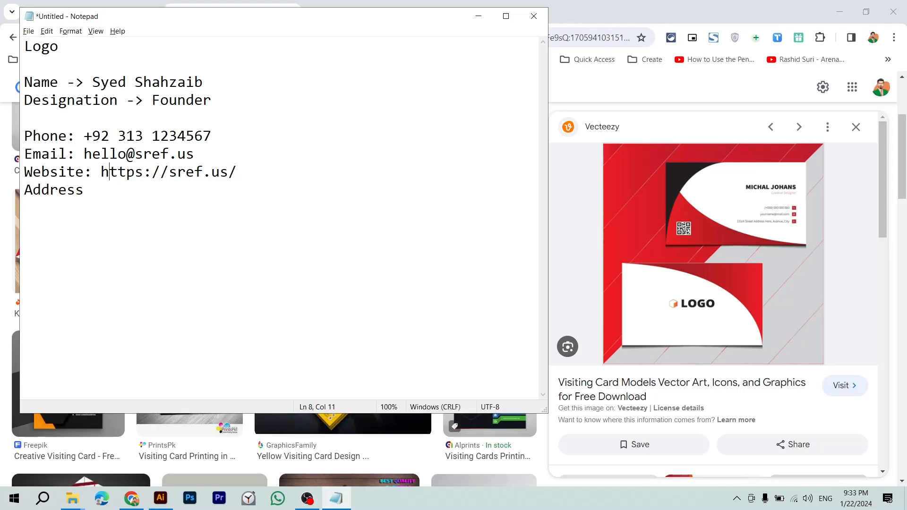
{"action": "key", "text": "Delete"}
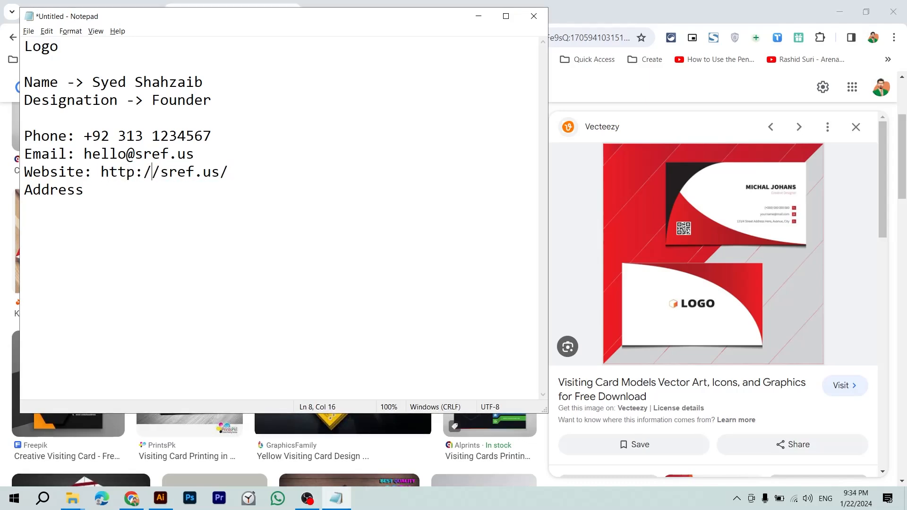
{"action": "key", "text": "shift+Left"}
{"action": "key", "text": "shift+Left"}
{"action": "key", "text": "shift+Left"}
{"action": "key", "text": "shift+Left"}
{"action": "key", "text": "shift+Left"}
{"action": "key", "text": "shift+Left"}
{"action": "key", "text": "shift+Left"}
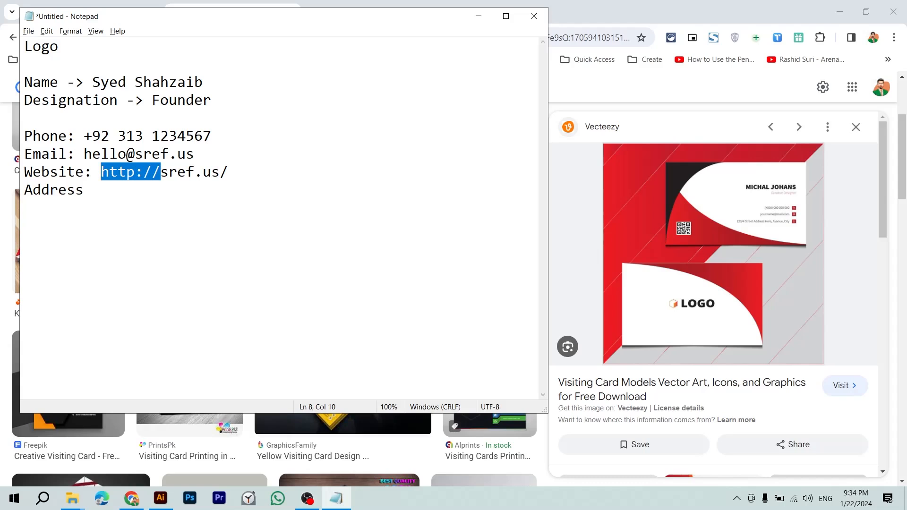
{"action": "type", "text": "www."}
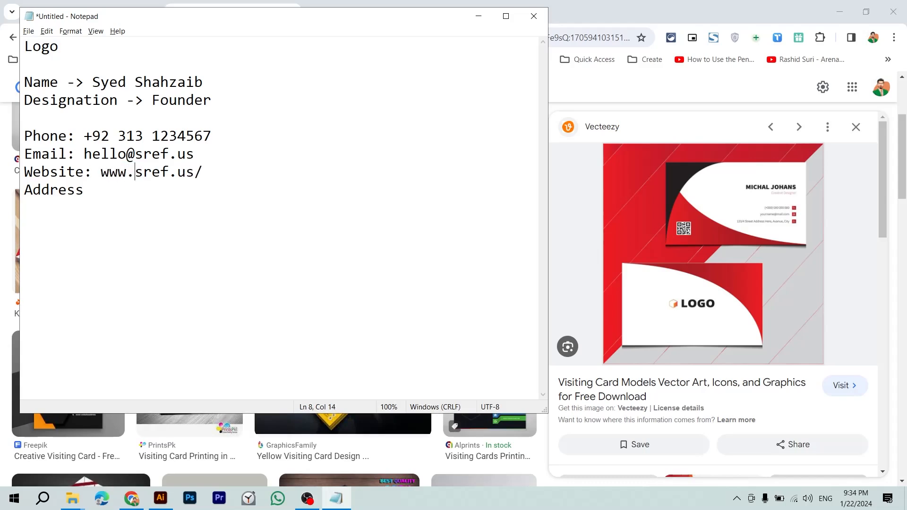
{"action": "key", "text": "Left"}
{"action": "key", "text": "Left"}
{"action": "key", "text": "Left"}
{"action": "key", "text": "ctrl+shift+Left"}
{"action": "key", "text": "Right"}
{"action": "key", "text": "shift+Left"}
{"action": "key", "text": "shift+Left"}
{"action": "key", "text": "shift+Left"}
{"action": "key", "text": "shift+Left"}
{"action": "key", "text": "Right"}
{"action": "key", "text": "Right"}
{"action": "key", "text": "Right"}
{"action": "key", "text": "Right"}
{"action": "key", "text": "shift+Left"}
{"action": "key", "text": "shift+Left"}
{"action": "key", "text": "Left"}
{"action": "key", "text": "Left"}
{"action": "key", "text": "ctrl+shift+Left"}
{"action": "key", "text": "shift+Right"}
{"action": "key", "text": "shift+Right"}
{"action": "key", "text": "shift+Right"}
{"action": "key", "text": "shift+Right"}
{"action": "key", "text": "Right"}
{"action": "key", "text": "Right"}
{"action": "key", "text": "Right"}
{"action": "key", "text": "Right"}
{"action": "key", "text": "shift+Left"}
{"action": "key", "text": "shift+Left"}
{"action": "key", "text": "Right"}
{"action": "key", "text": "ctrl+shift+Left"}
{"action": "key", "text": "shift+Home"}
{"action": "key", "text": "shift+Right"}
{"action": "key", "text": "shift+Right"}
{"action": "key", "text": "shift+Right"}
{"action": "key", "text": "shift+Right"}
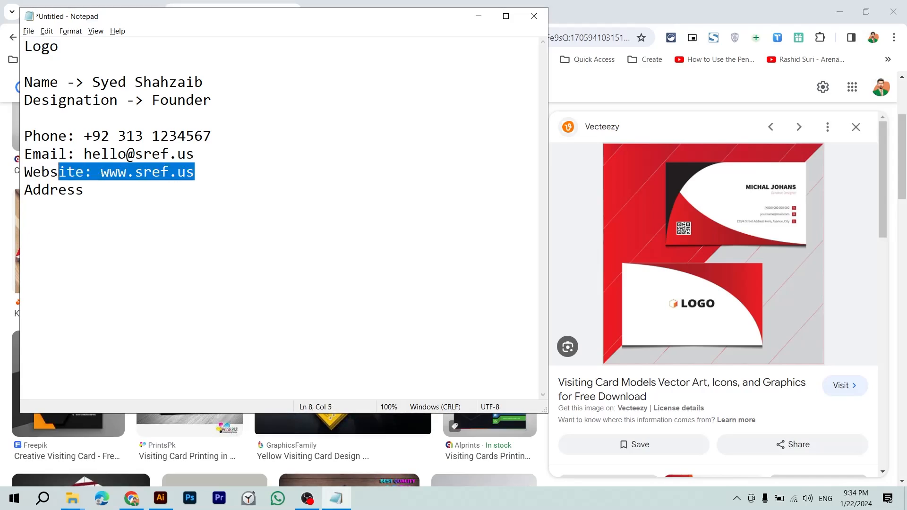
{"action": "key", "text": "shift+Right"}
{"action": "key", "text": "shift+Right"}
{"action": "key", "text": "shift+Right"}
{"action": "key", "text": "shift+Right"}
{"action": "key", "text": "shift+Right"}
{"action": "key", "text": "Right"}
Step: Finish the Address line with a colon and a street address
{"action": "type", "text": "/"}
{"action": "key", "text": "BackSpace"}
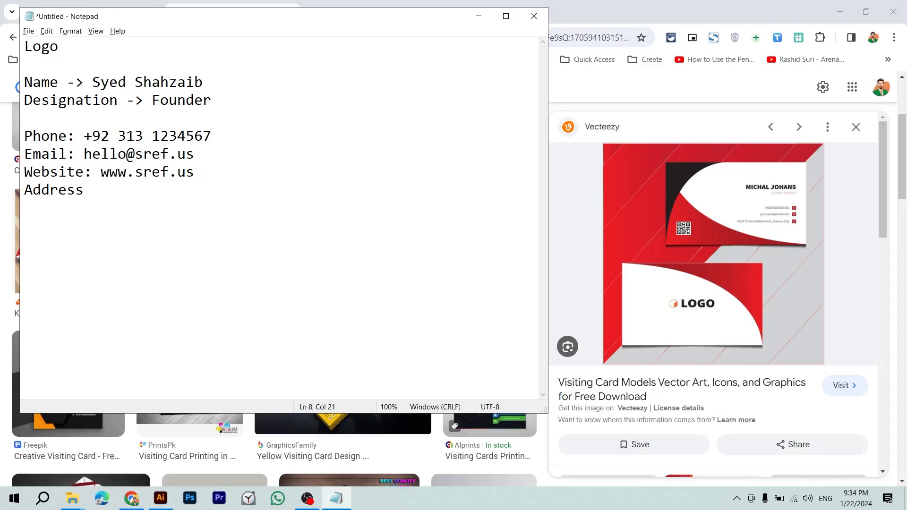
{"action": "type", "text": ":"}
{"action": "type", "text": "Abc, Street 123"}
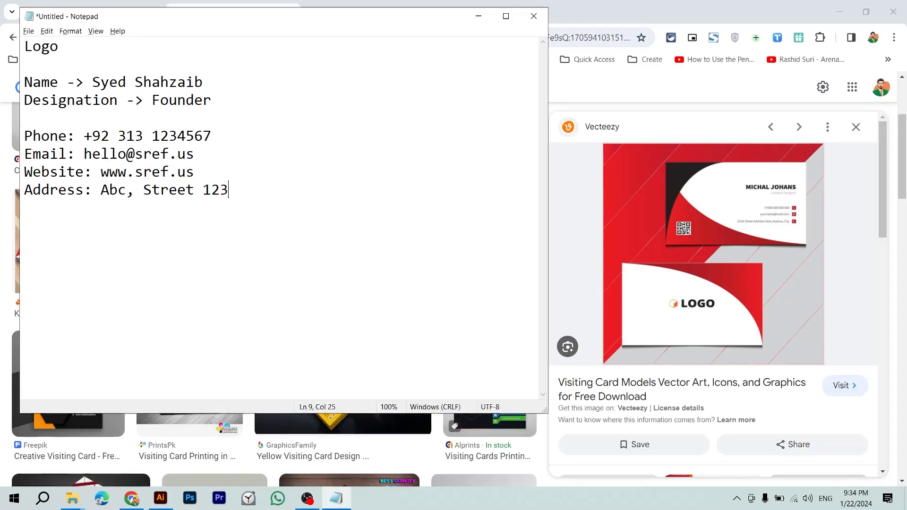
{"action": "type", "text": ", London"}
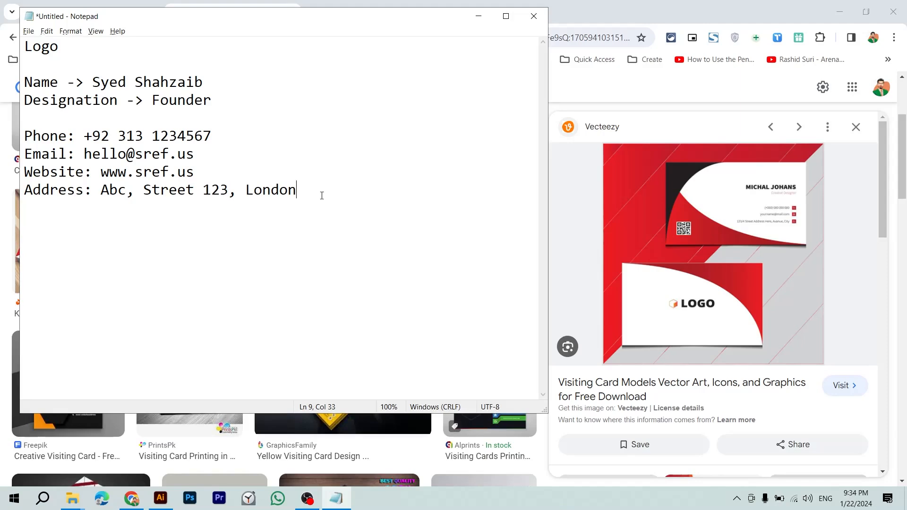
{"action": "key", "text": "alt+Tab"}
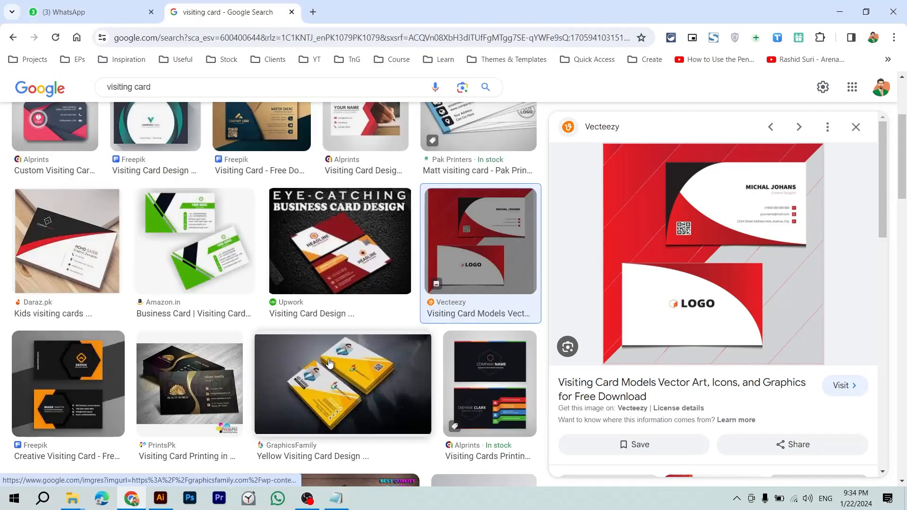
Step: Review the card notes, highlighting Logo, Founder and the Email through Address lines
{"action": "scroll", "coordinate": [330, 363], "scroll_direction": "down", "scroll_amount": 1}
{"action": "key", "text": "alt+Tab"}
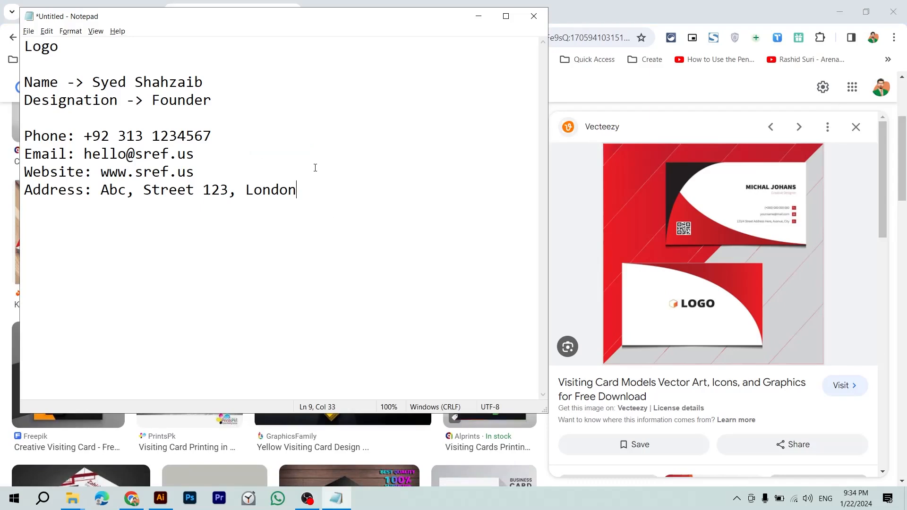
{"action": "left_click", "coordinate": [103, 40]}
{"action": "key", "text": "ctrl+shift+Left"}
{"action": "left_click", "coordinate": [209, 81]}
{"action": "left_click", "coordinate": [210, 100]}
{"action": "key", "text": "ctrl+shift+Left"}
{"action": "left_click_drag", "start_coordinate": [227, 139], "coordinate": [355, 248]}
{"action": "left_click", "coordinate": [355, 249]}
Step: Change the Google search to 'visiting card size' and run it
{"action": "key", "text": "alt+Tab"}
{"action": "key", "text": "alt+Tab"}
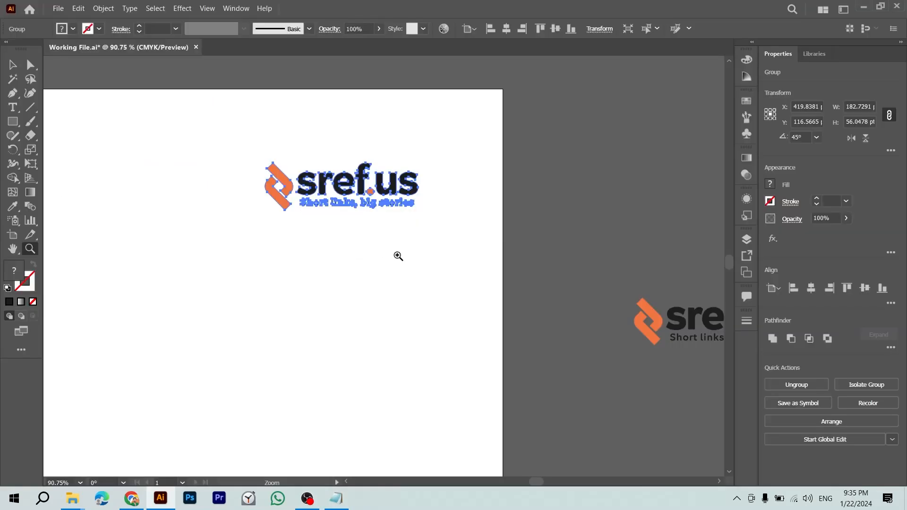
{"action": "key", "text": "alt+Tab"}
{"action": "key", "text": "alt+Tab"}
{"action": "key", "text": "alt+Tab"}
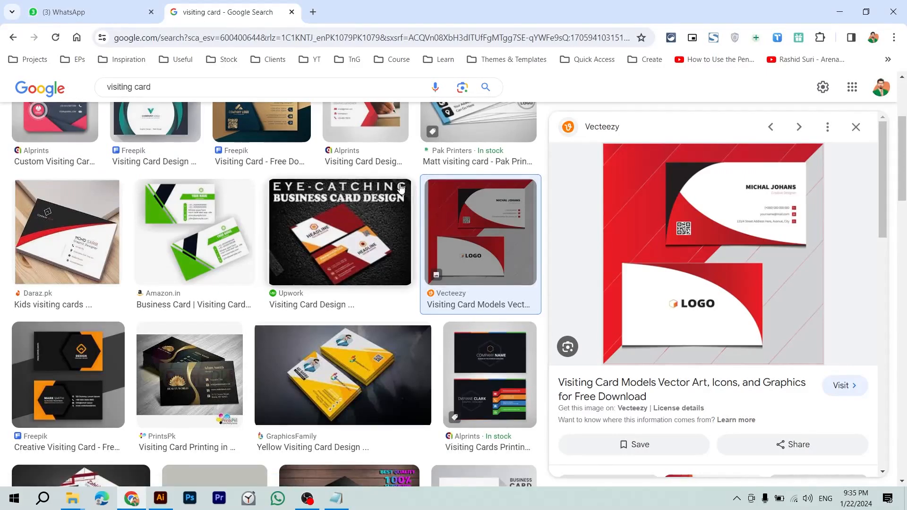
{"action": "left_click", "coordinate": [256, 96]}
{"action": "key", "text": "ctrl+a"}
{"action": "left_click", "coordinate": [256, 97]}
{"action": "type", "text": "dimension"}
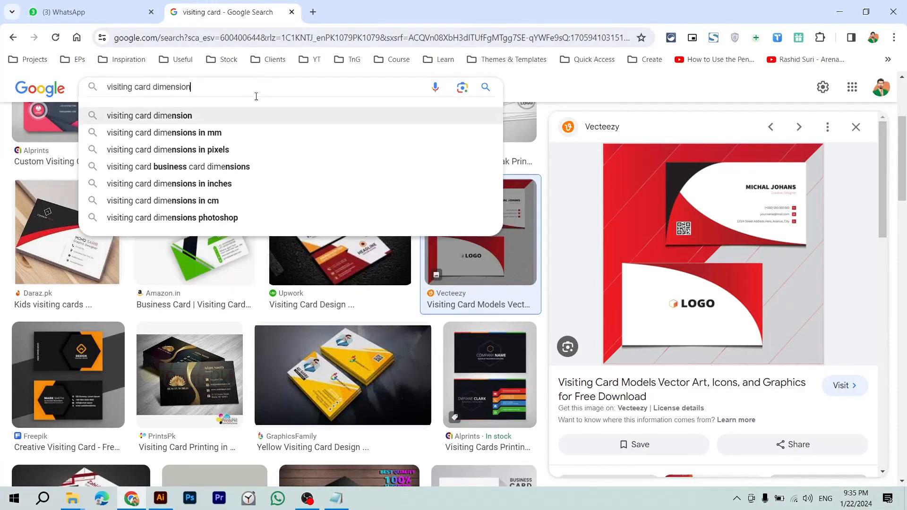
{"action": "key", "text": "ctrl+shift+Left"}
{"action": "type", "text": "size"}
{"action": "key", "text": "Return"}
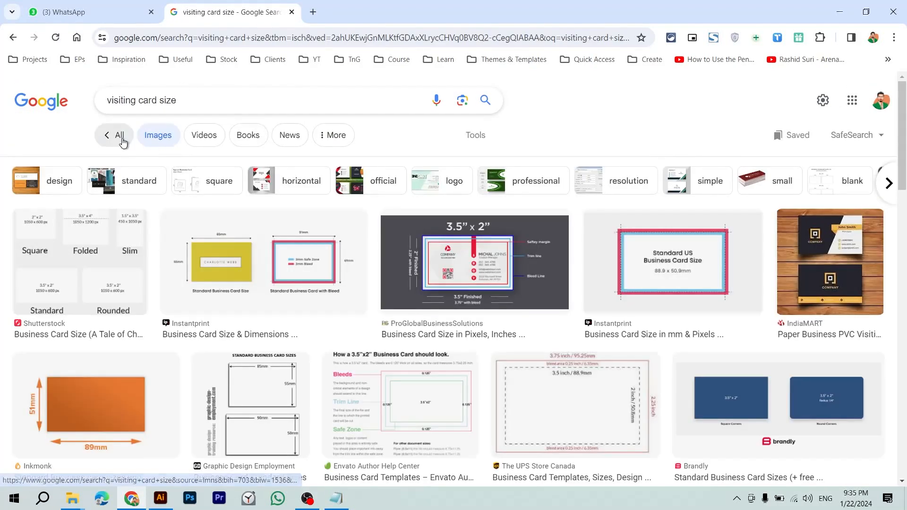
Step: Highlight the 3.5 in width and 2.0 in height in Google's card size answer
{"action": "left_click", "coordinate": [121, 137]}
{"action": "left_click_drag", "start_coordinate": [118, 194], "coordinate": [190, 190]}
{"action": "left_click", "coordinate": [202, 198]}
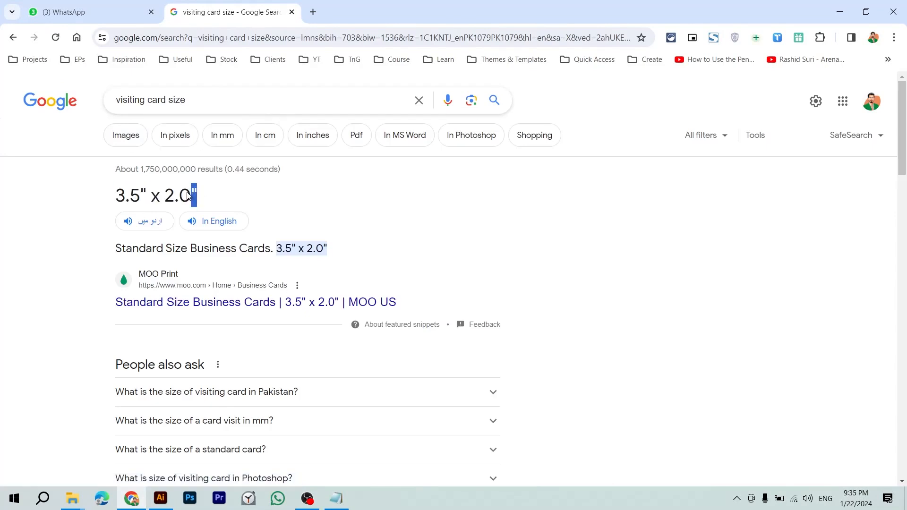
{"action": "double_click", "coordinate": [143, 192]}
{"action": "left_click", "coordinate": [253, 106]}
{"action": "left_click", "coordinate": [26, 264]}
{"action": "left_click_drag", "start_coordinate": [116, 193], "coordinate": [145, 197]}
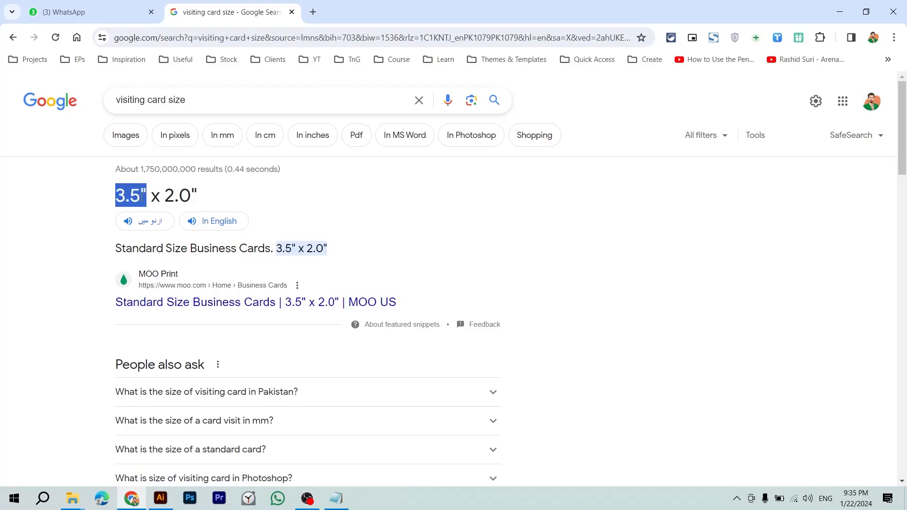
{"action": "left_click_drag", "start_coordinate": [164, 196], "coordinate": [202, 204]}
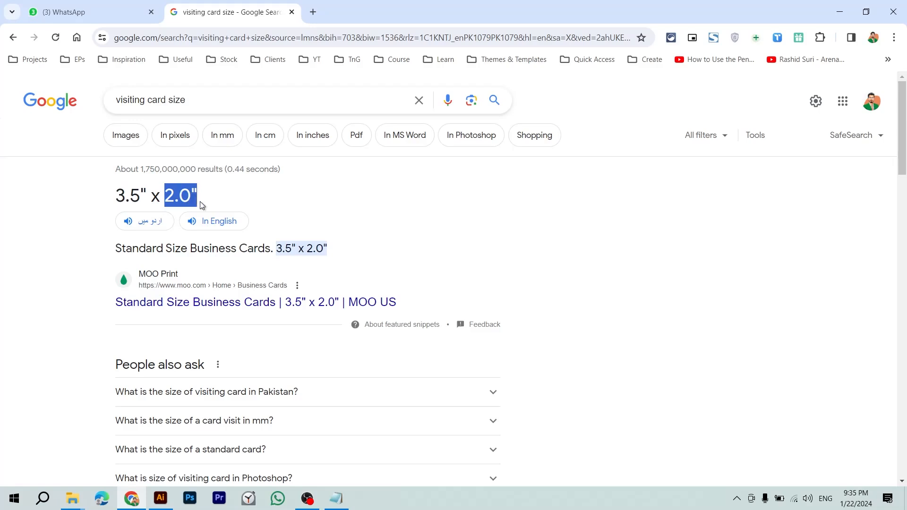
{"action": "left_click", "coordinate": [117, 199]}
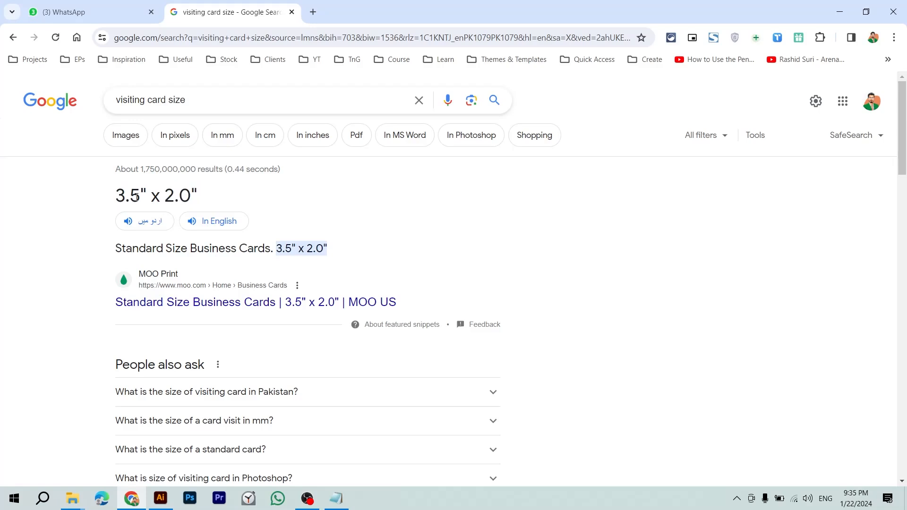
{"action": "left_click_drag", "start_coordinate": [123, 193], "coordinate": [138, 193]}
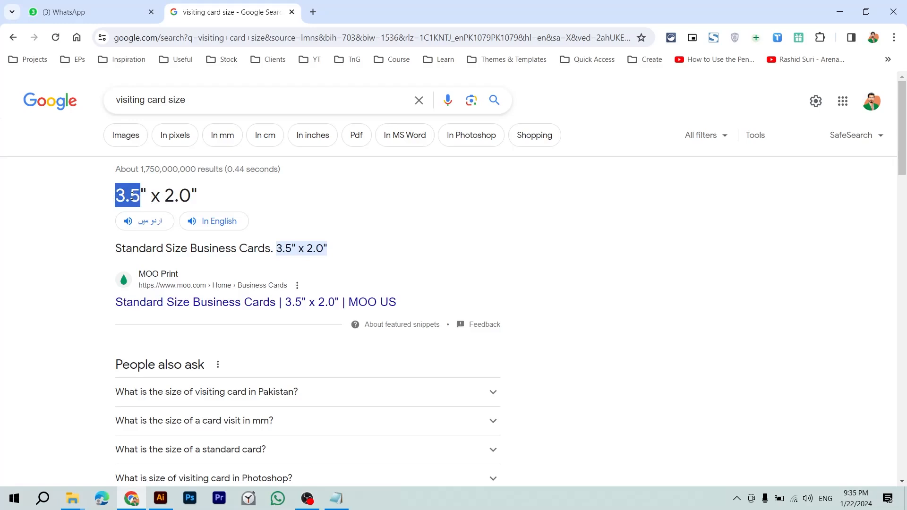
{"action": "left_click_drag", "start_coordinate": [166, 197], "coordinate": [190, 199]}
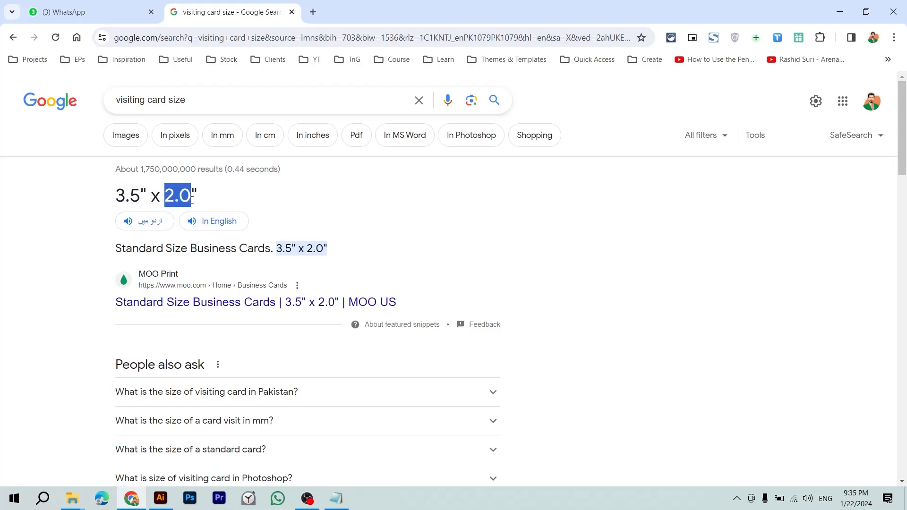
{"action": "left_click_drag", "start_coordinate": [122, 201], "coordinate": [132, 198]}
{"action": "key", "text": "alt+Tab"}
{"action": "key", "text": "Tab"}
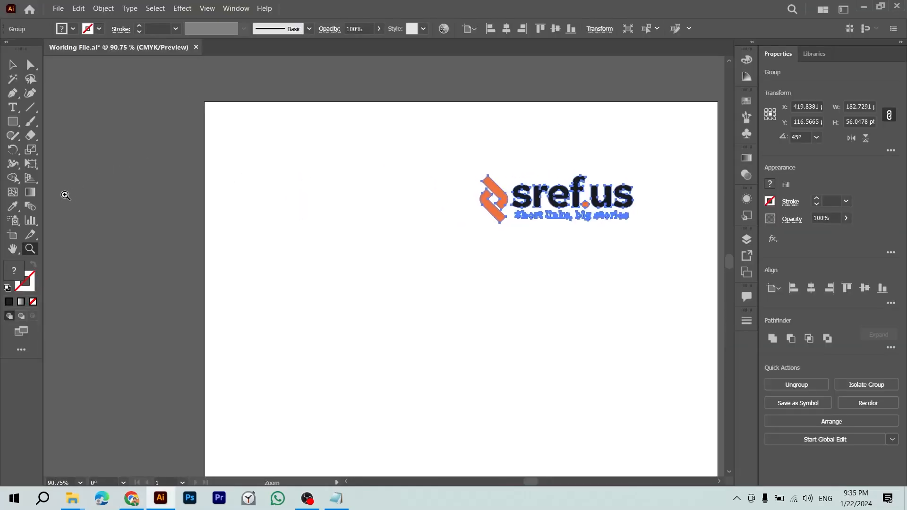
Step: Cancel a first Rectangle size dialog, then show the rulers and set them to inches
{"action": "left_click", "coordinate": [14, 122]}
{"action": "scroll", "coordinate": [146, 192], "scroll_direction": "left", "scroll_amount": 5}
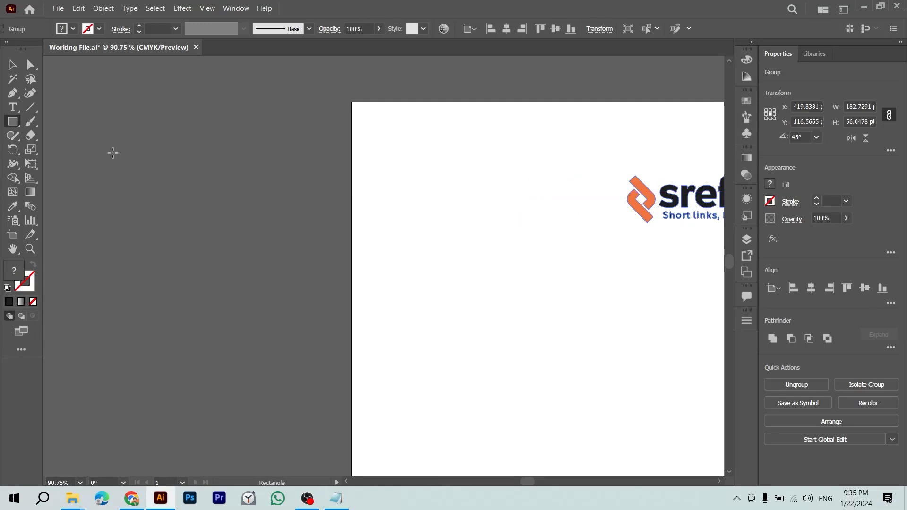
{"action": "left_click", "coordinate": [190, 189]}
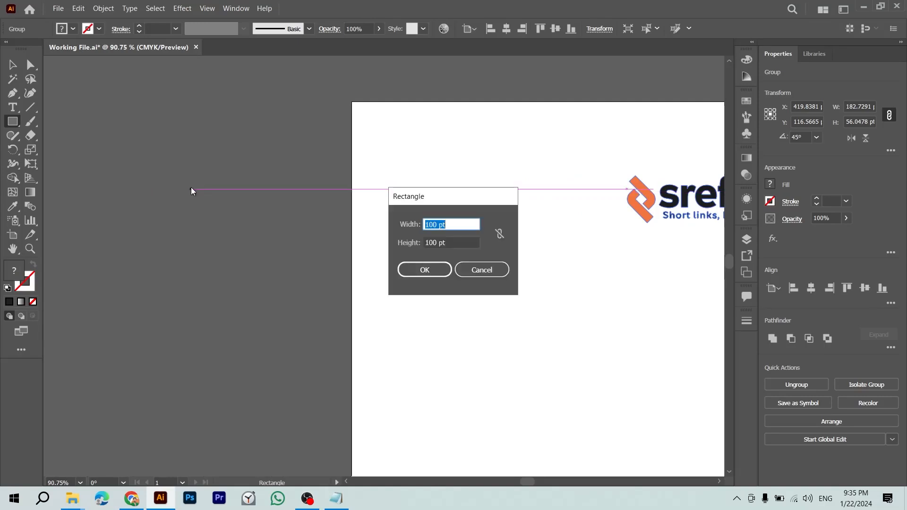
{"action": "left_click_drag", "start_coordinate": [480, 224], "coordinate": [440, 222]}
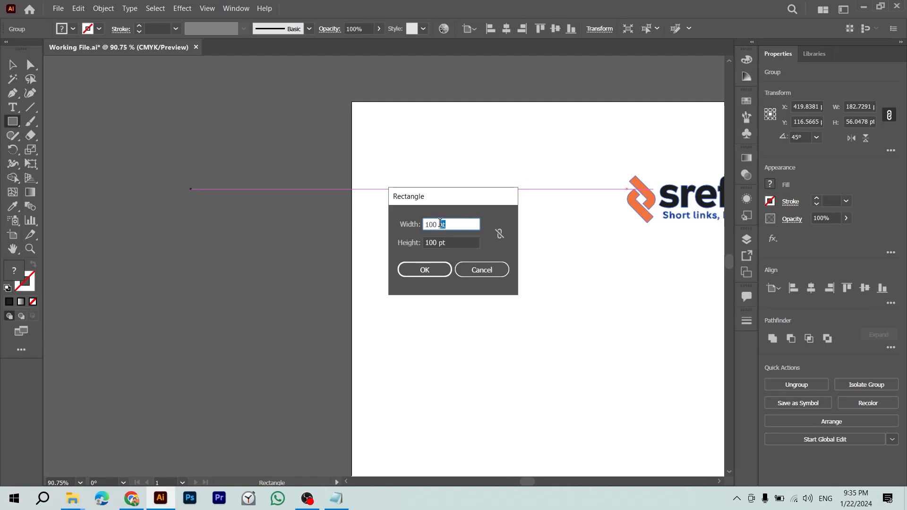
{"action": "right_click", "coordinate": [440, 223]}
{"action": "key", "text": "Escape"}
{"action": "left_click", "coordinate": [482, 269]}
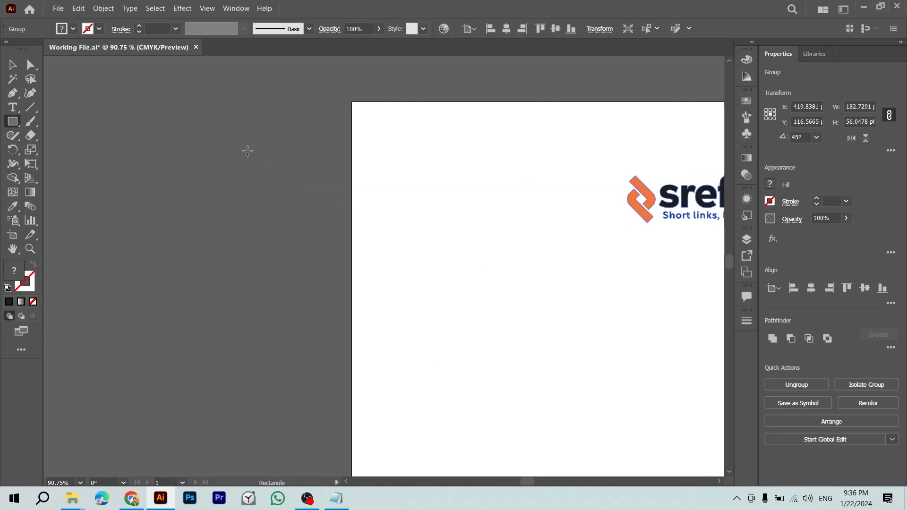
{"action": "key", "text": "ctrl+r"}
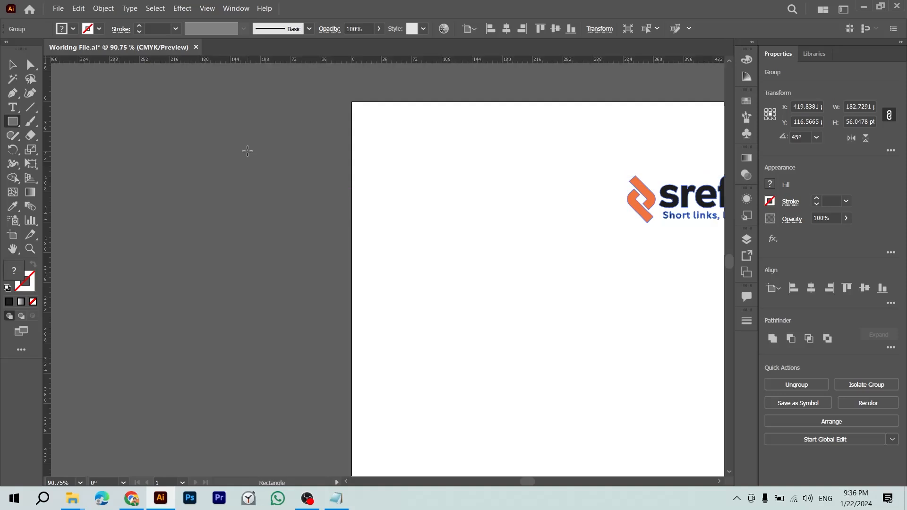
{"action": "right_click", "coordinate": [269, 66]}
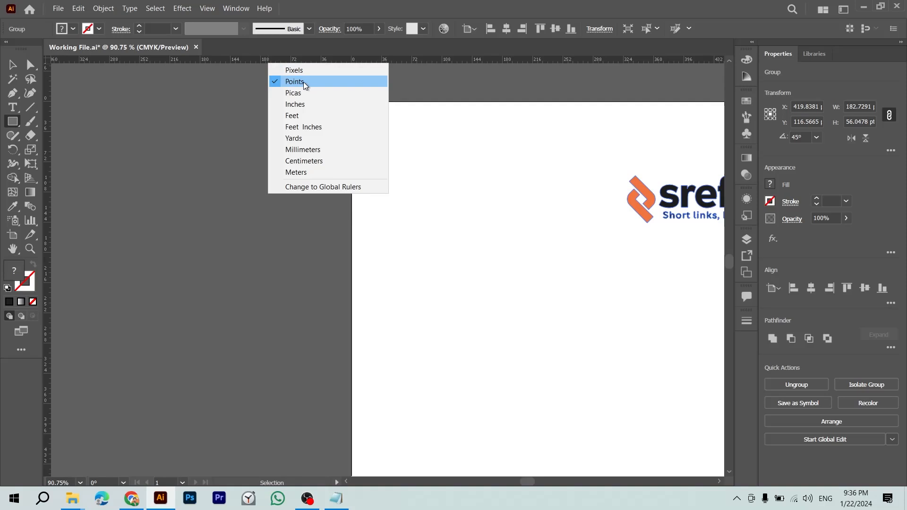
{"action": "left_click", "coordinate": [304, 105]}
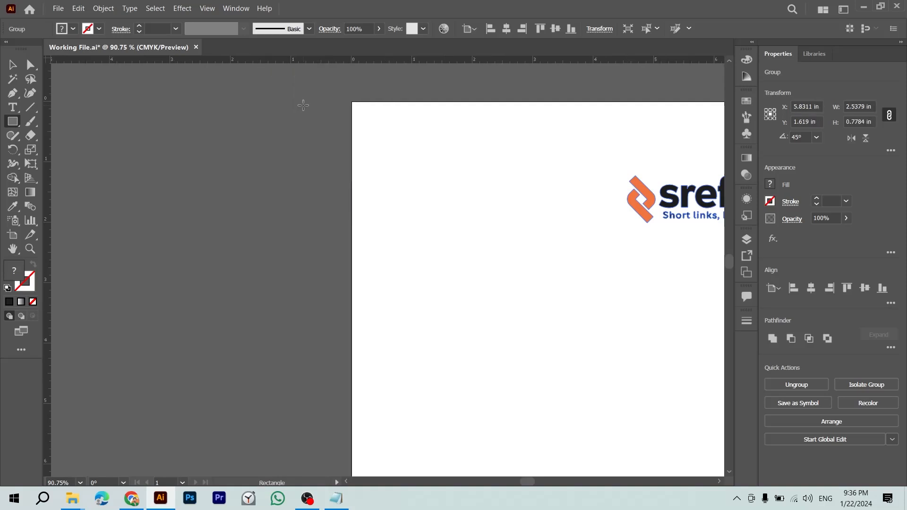
Step: Create a 3.5 in by 2 in rectangle on the artboard
{"action": "left_click", "coordinate": [270, 246]}
{"action": "left_click", "coordinate": [456, 226]}
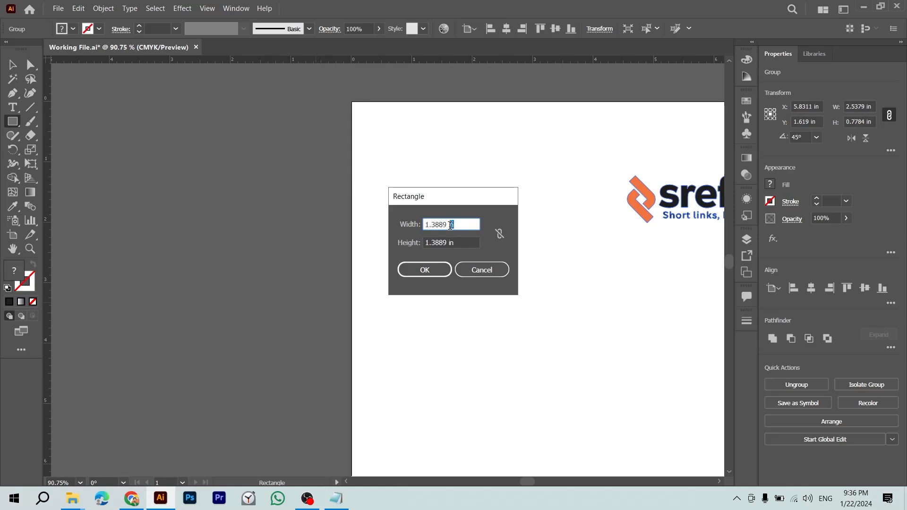
{"action": "left_click_drag", "start_coordinate": [456, 225], "coordinate": [407, 236]}
{"action": "type", "text": "3.5"}
{"action": "key", "text": "Tab"}
{"action": "type", "text": "2"}
{"action": "key", "text": "Tab"}
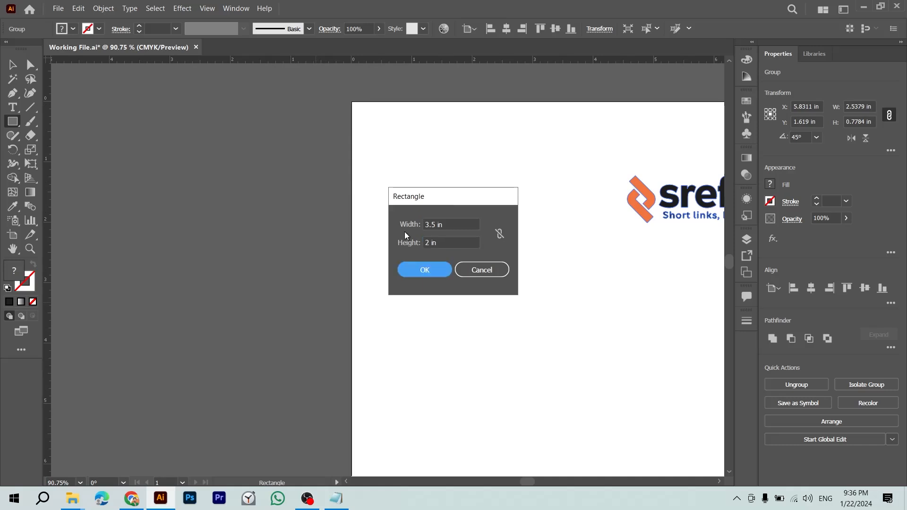
{"action": "left_click", "coordinate": [424, 270]}
Step: Move the rectangle below and left of the sref.us logo
{"action": "key", "text": "v"}
{"action": "left_click_drag", "start_coordinate": [257, 178], "coordinate": [114, 138]}
{"action": "left_click_drag", "start_coordinate": [259, 277], "coordinate": [325, 318]}
{"action": "left_click", "coordinate": [472, 333]}
{"action": "left_click", "coordinate": [380, 306]}
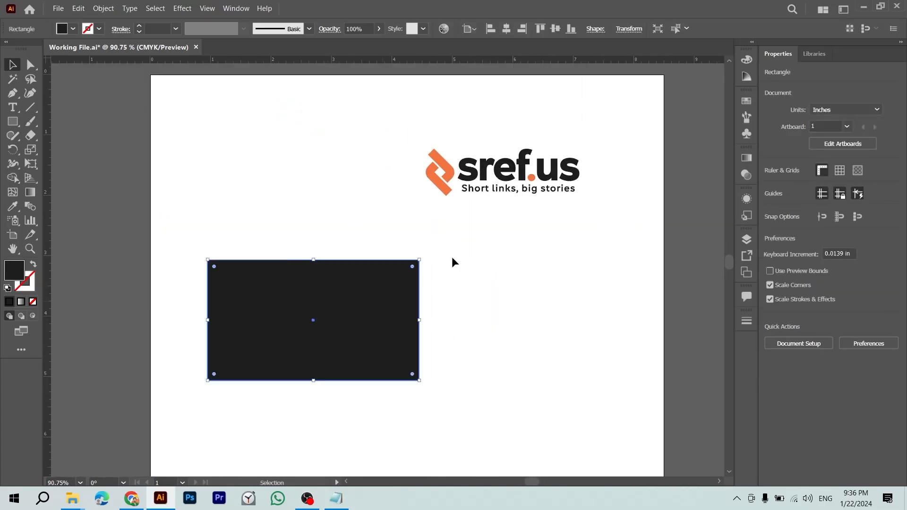
Step: Search Google for 'visiting card design' and switch to the image results
{"action": "key", "text": "alt+Tab"}
{"action": "key", "text": "alt+Tab"}
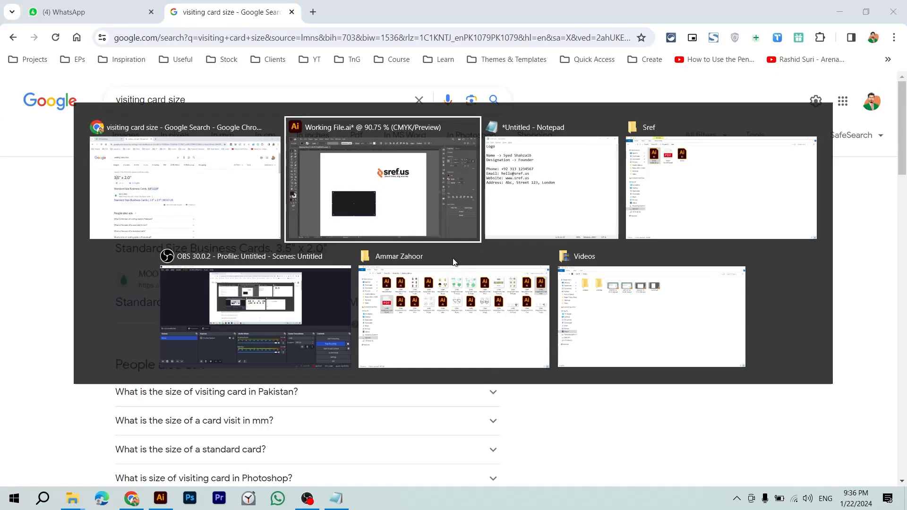
{"action": "key", "text": "ctrl+t"}
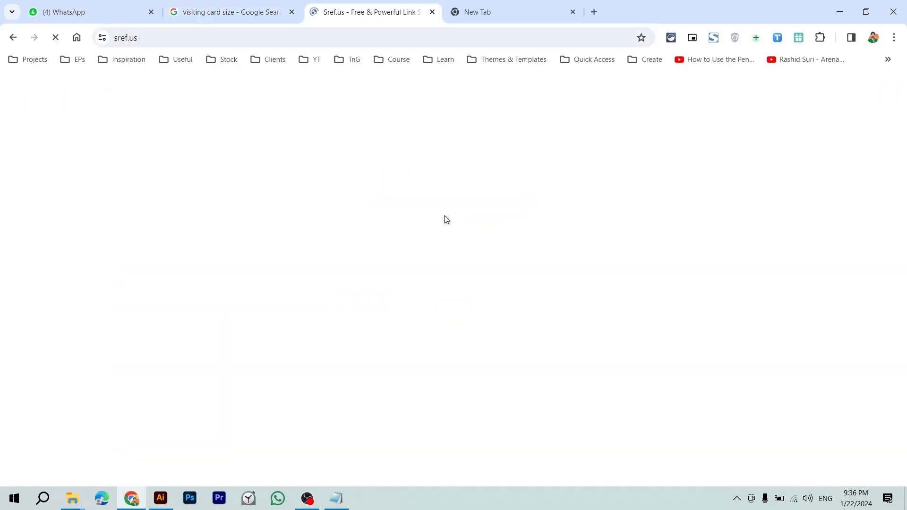
{"action": "key", "text": "ctrl+w"}
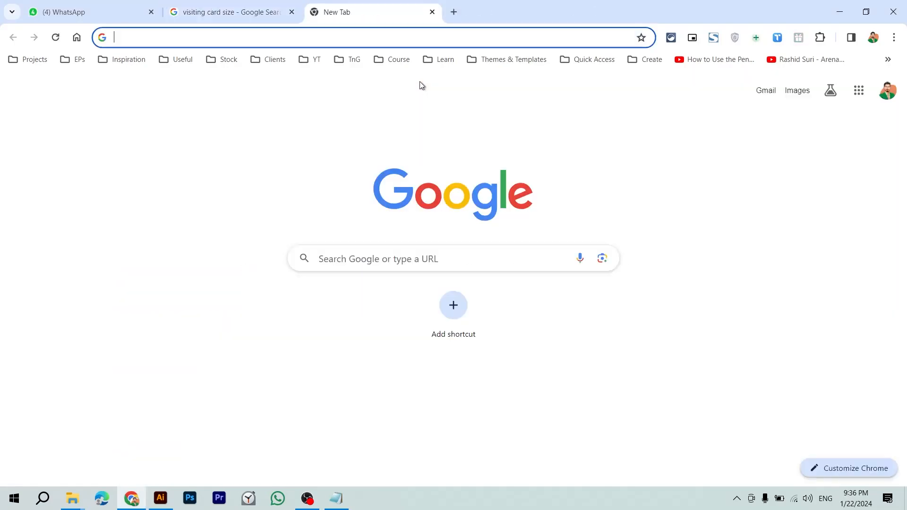
{"action": "left_click", "coordinate": [370, 43]}
{"action": "type", "text": "i"}
{"action": "key", "text": "BackSpace"}
{"action": "key", "text": "BackSpace"}
{"action": "type", "text": "visi"}
{"action": "key", "text": "Return"}
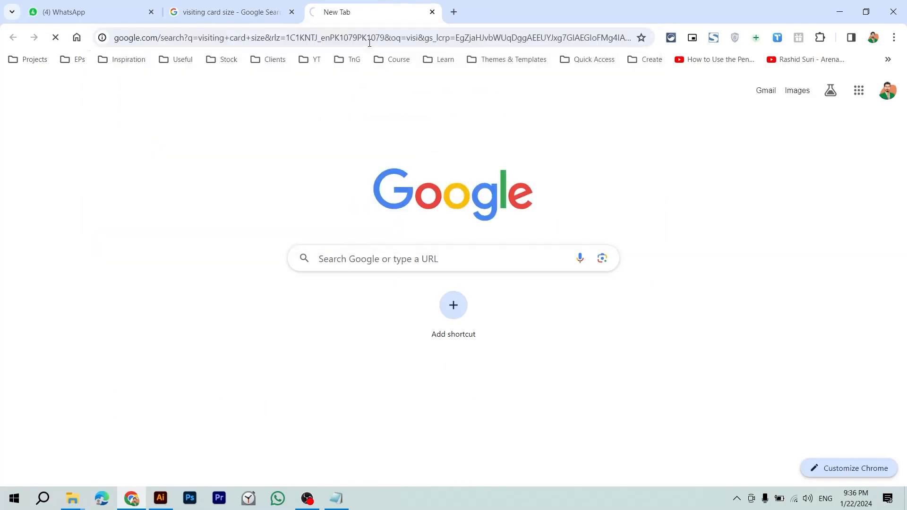
{"action": "type", "text": "design"}
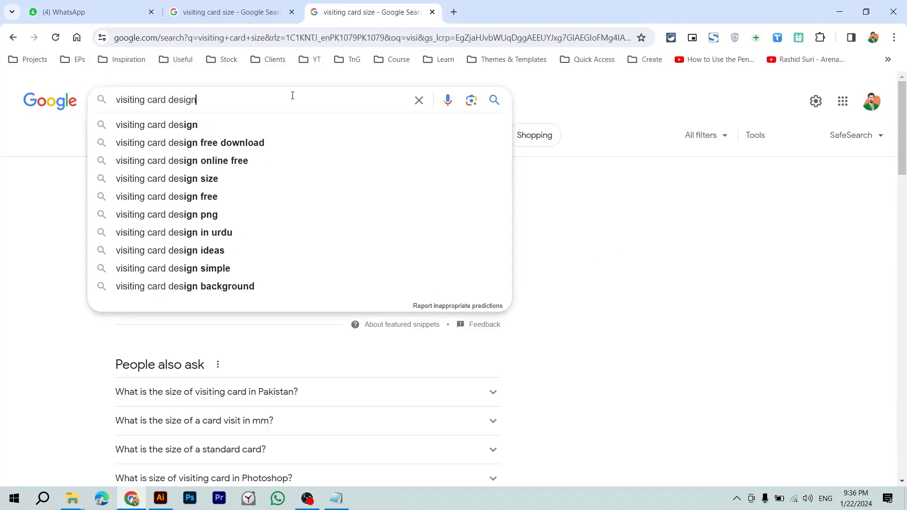
{"action": "key", "text": "Return"}
{"action": "left_click", "coordinate": [126, 135]}
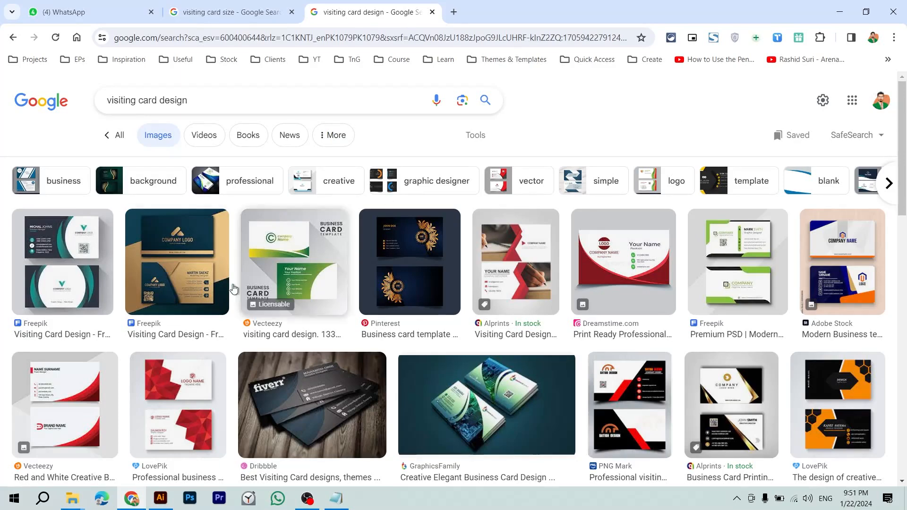
Step: Compare the Illustrator rectangle and sref.us logo with the card design images
{"action": "left_click", "coordinate": [161, 498]}
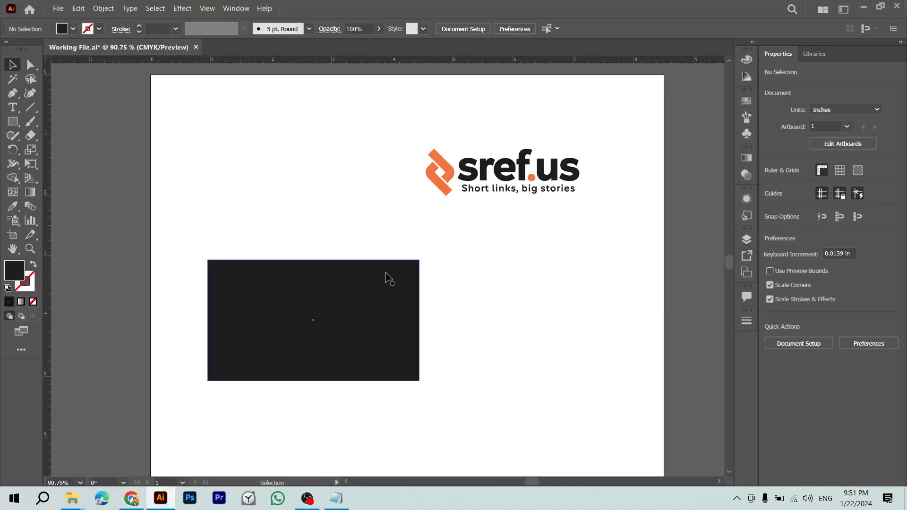
{"action": "left_click", "coordinate": [362, 339]}
{"action": "key", "text": "alt+Tab"}
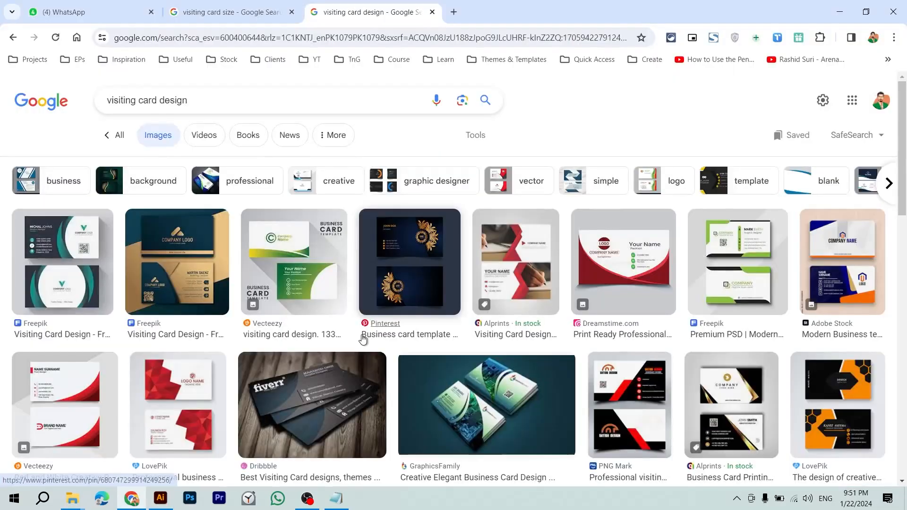
{"action": "scroll", "coordinate": [362, 338], "scroll_direction": "down", "scroll_amount": 6}
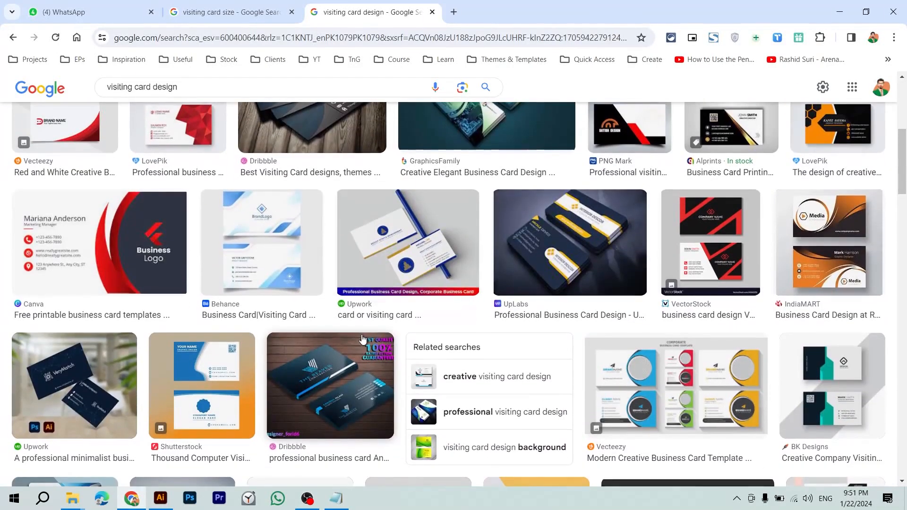
{"action": "key", "text": "alt+Tab"}
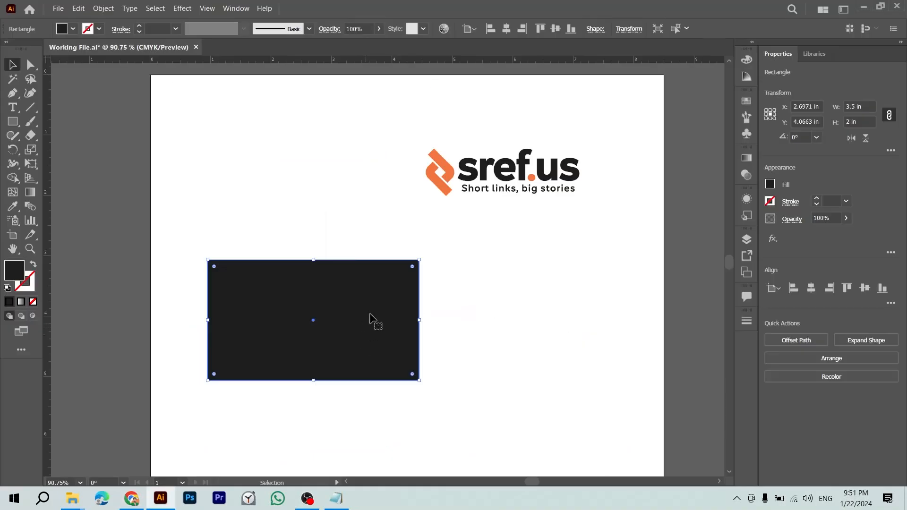
{"action": "left_click", "coordinate": [409, 211]}
{"action": "left_click_drag", "start_coordinate": [395, 142], "coordinate": [628, 208]}
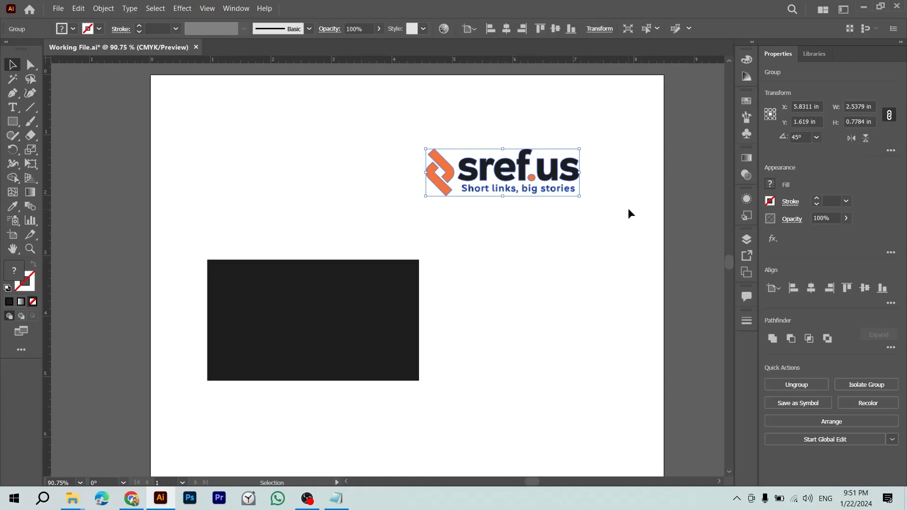
{"action": "left_click", "coordinate": [524, 199]}
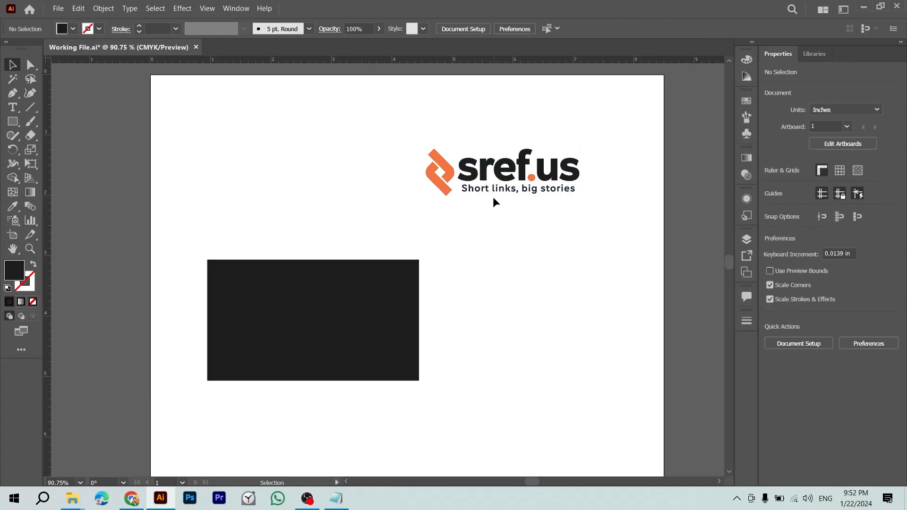
{"action": "key", "text": "alt+Tab"}
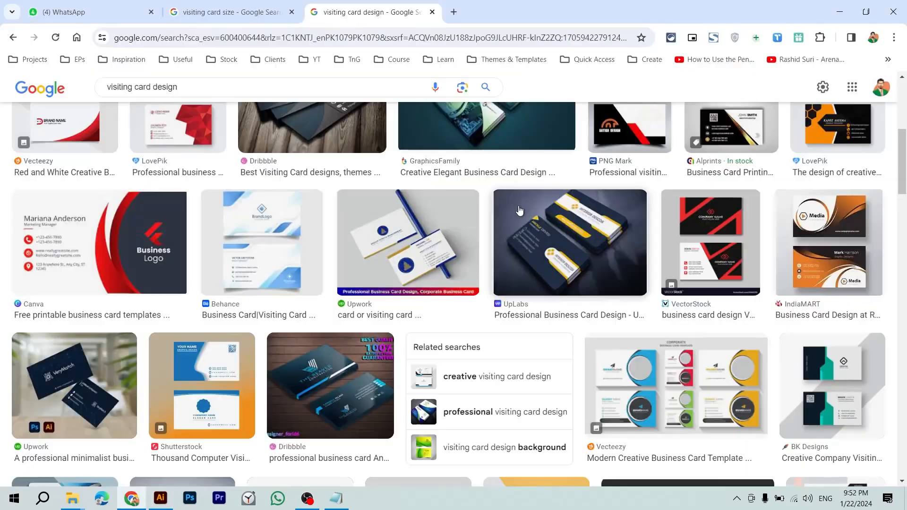
{"action": "key", "text": "ctrl+t"}
Step: Search 'url shortener' and open Cuttly, Short URL, Free URL Shortener and Bitly results in tabs
{"action": "type", "text": "url short"}
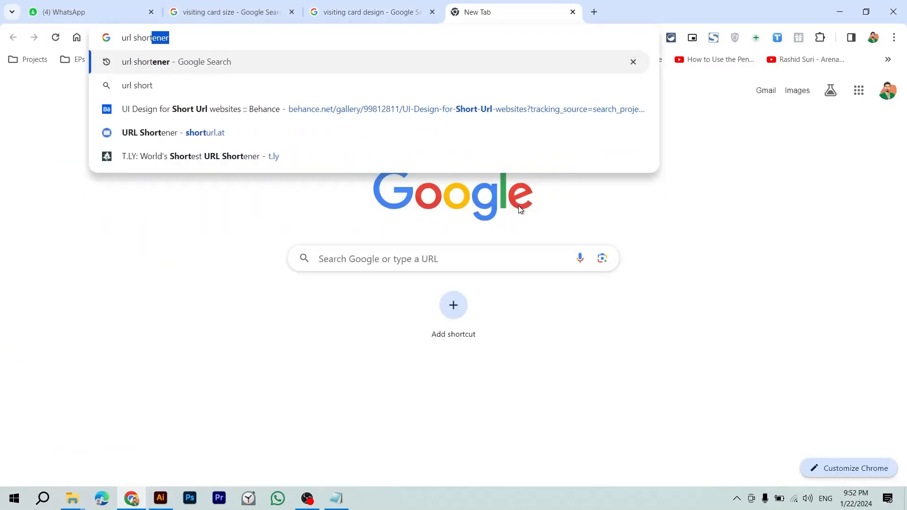
{"action": "key", "text": "Return"}
{"action": "scroll", "coordinate": [328, 266], "scroll_direction": "down", "scroll_amount": 8}
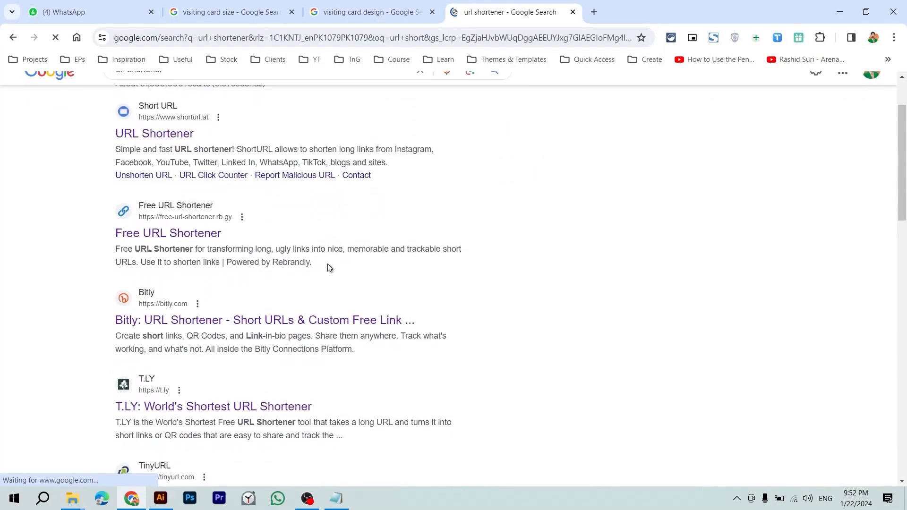
{"action": "scroll", "coordinate": [329, 264], "scroll_direction": "down", "scroll_amount": 3}
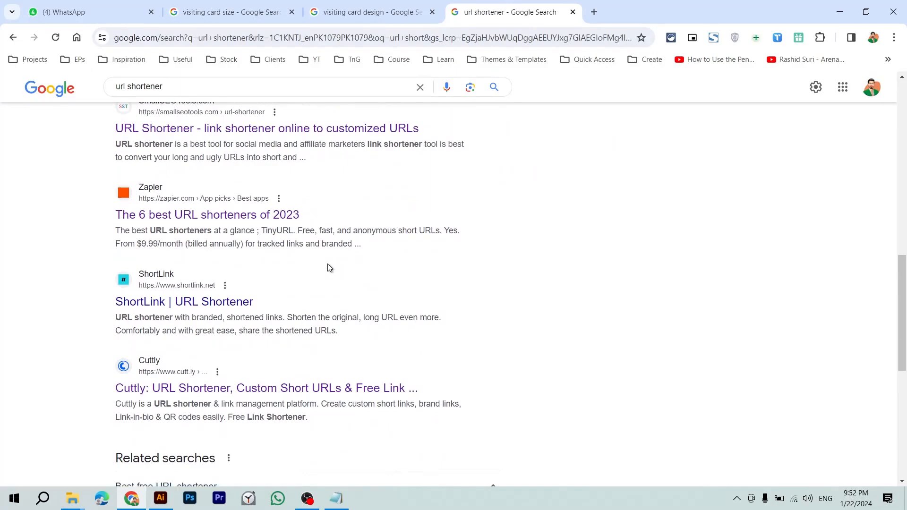
{"action": "scroll", "coordinate": [328, 265], "scroll_direction": "up", "scroll_amount": 1}
{"action": "scroll", "coordinate": [330, 268], "scroll_direction": "down", "scroll_amount": 2}
{"action": "middle_click", "coordinate": [217, 364]}
{"action": "scroll", "coordinate": [217, 364], "scroll_direction": "up", "scroll_amount": 12}
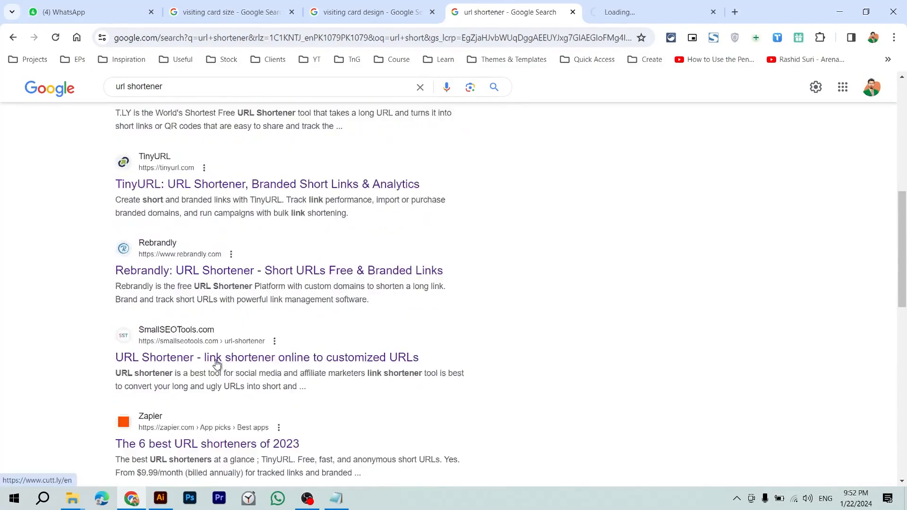
{"action": "middle_click", "coordinate": [176, 218]}
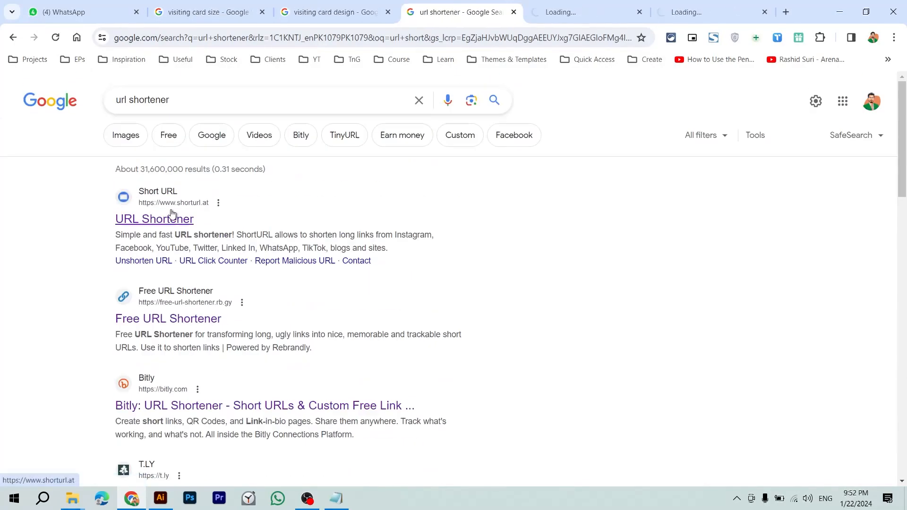
{"action": "middle_click", "coordinate": [192, 318]}
{"action": "middle_click", "coordinate": [222, 405]}
{"action": "scroll", "coordinate": [223, 405], "scroll_direction": "down", "scroll_amount": 1}
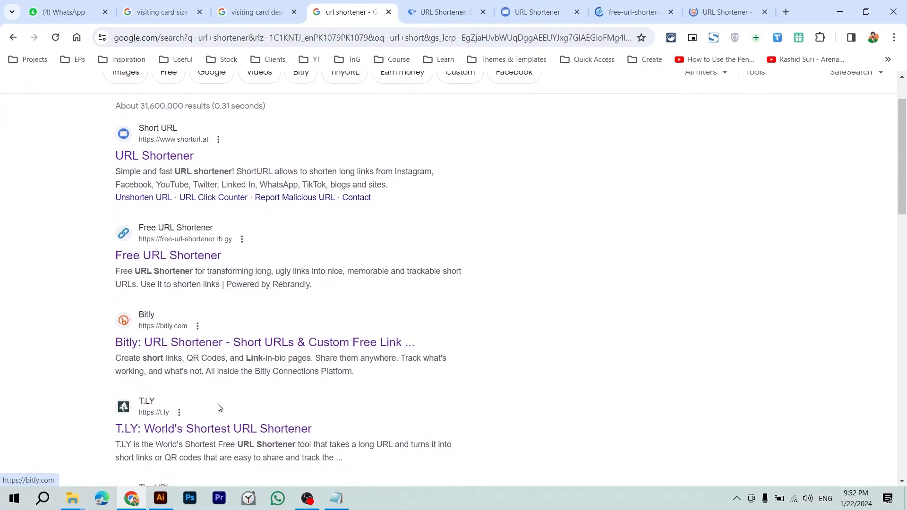
Step: Dismiss Cuttly's cookie notice and scroll its homepage down to the footer
{"action": "key", "text": "ctrl+Tab"}
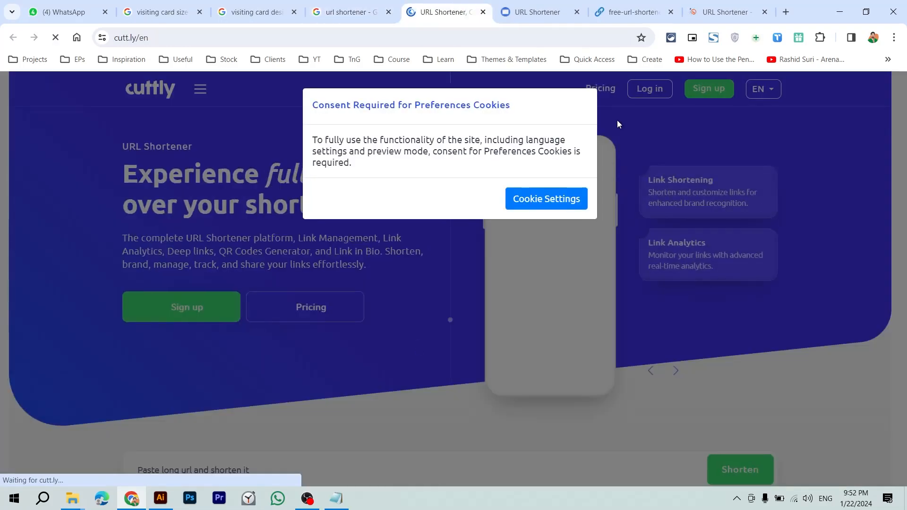
{"action": "left_click", "coordinate": [684, 197]}
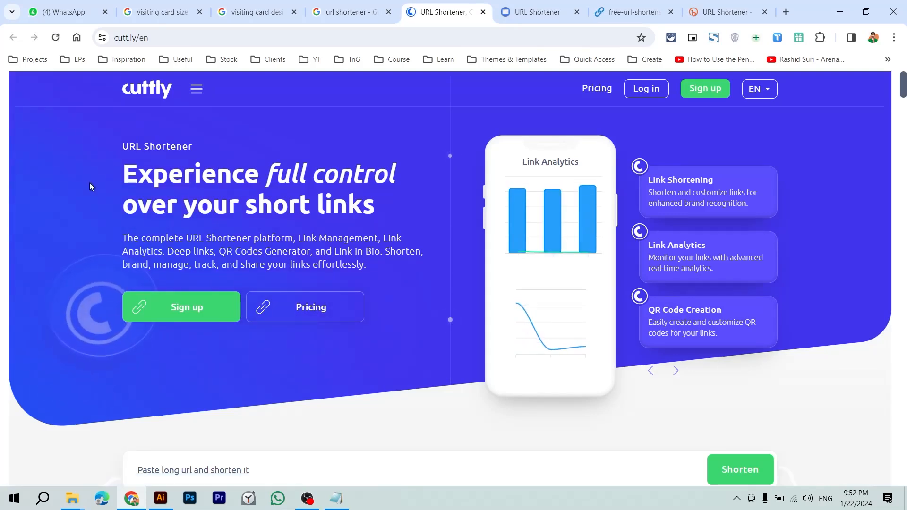
{"action": "left_click_drag", "start_coordinate": [121, 144], "coordinate": [253, 188]}
{"action": "left_click", "coordinate": [253, 189]}
{"action": "scroll", "coordinate": [317, 208], "scroll_direction": "down", "scroll_amount": 10}
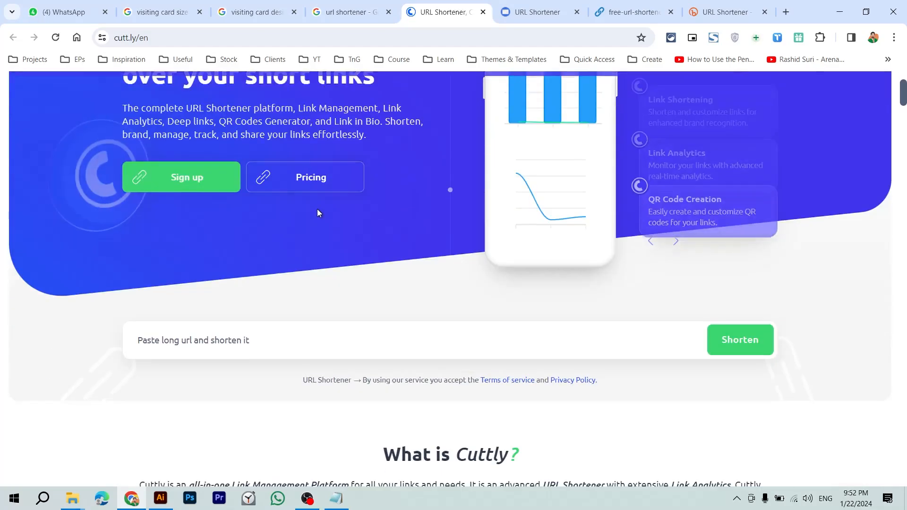
{"action": "scroll", "coordinate": [317, 209], "scroll_direction": "down", "scroll_amount": 12}
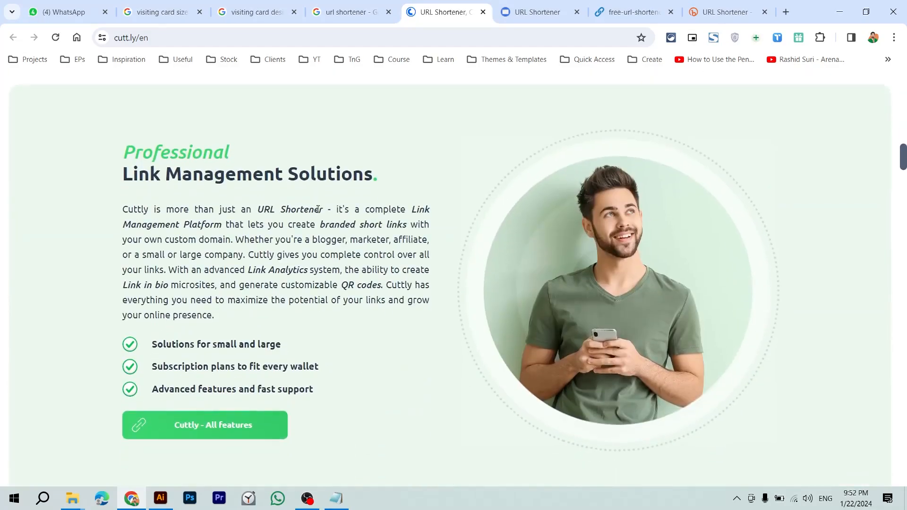
{"action": "scroll", "coordinate": [316, 209], "scroll_direction": "down", "scroll_amount": 5}
{"action": "scroll", "coordinate": [316, 208], "scroll_direction": "down", "scroll_amount": 18}
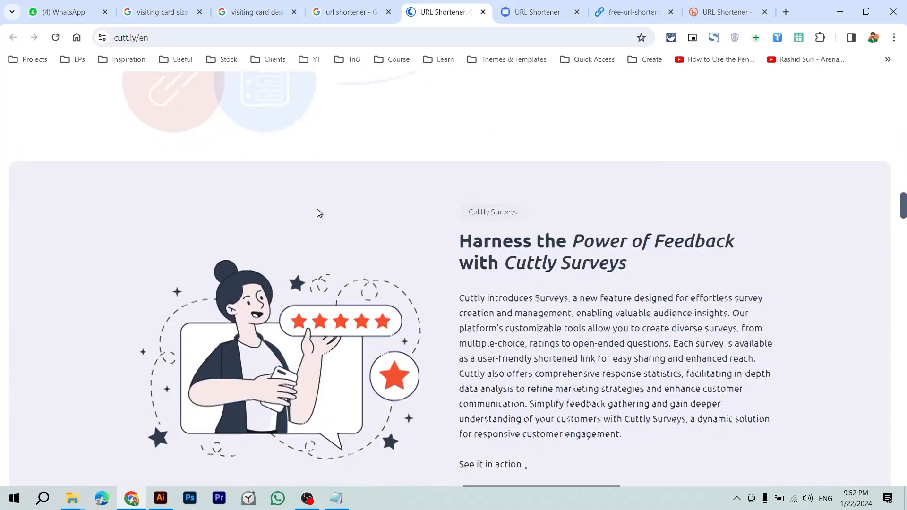
{"action": "scroll", "coordinate": [318, 210], "scroll_direction": "down", "scroll_amount": 6}
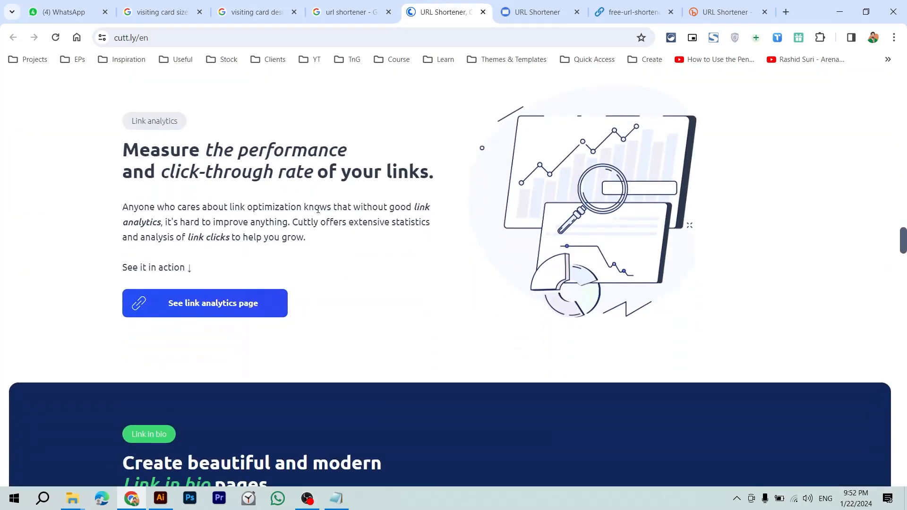
{"action": "left_click", "coordinate": [528, 5]}
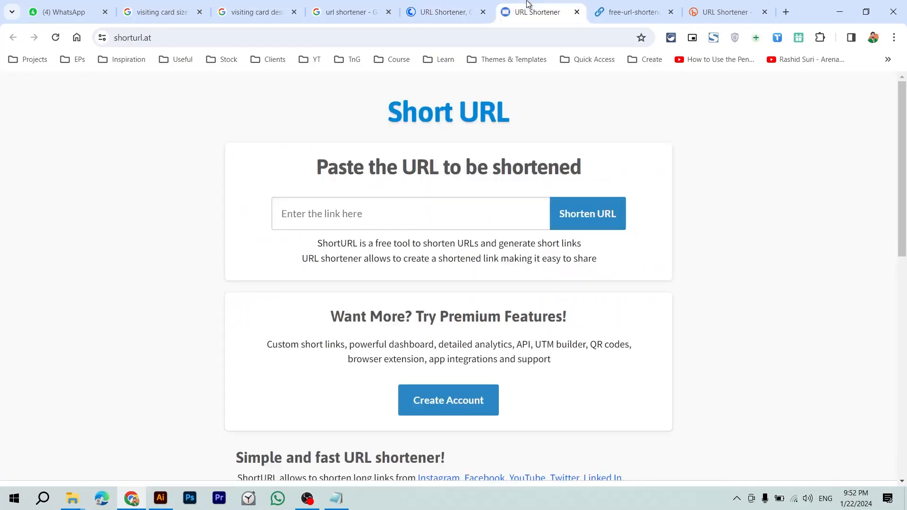
{"action": "left_click", "coordinate": [445, 5]}
{"action": "scroll", "coordinate": [280, 211], "scroll_direction": "down", "scroll_amount": 20}
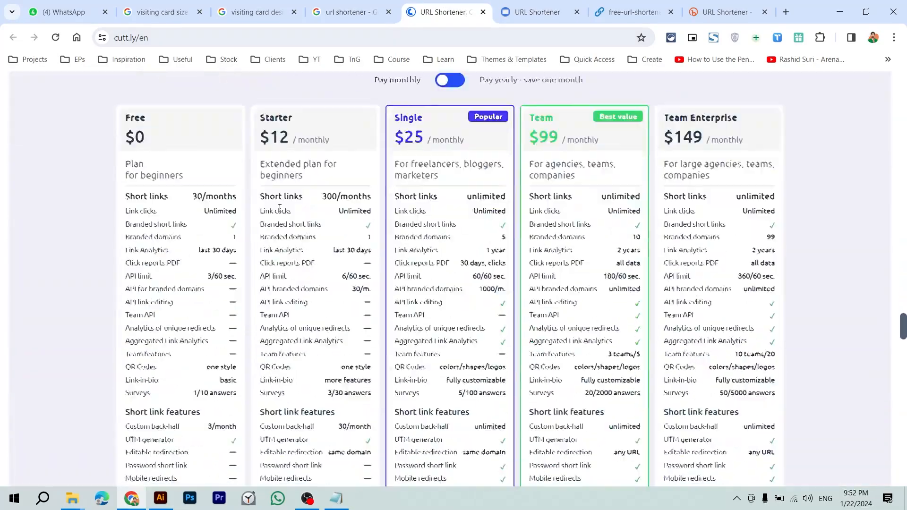
{"action": "scroll", "coordinate": [279, 212], "scroll_direction": "down", "scroll_amount": 12}
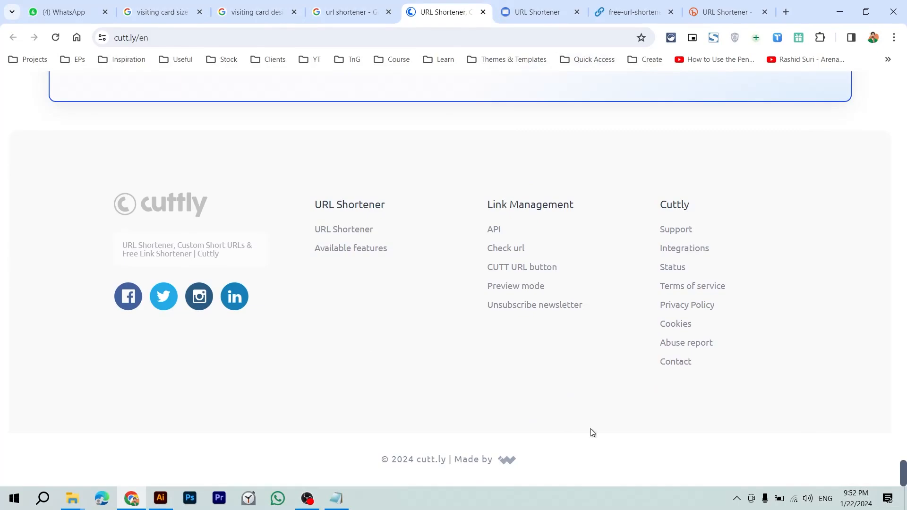
{"action": "mouse_move", "coordinate": [903, 480]}
{"action": "left_mouse_down"}
{"action": "mouse_move", "coordinate": [903, 90]}
{"action": "mouse_move", "coordinate": [903, 479]}
{"action": "left_mouse_up"}
Step: Open cutt.ly's Facebook page, filter to its own photos, and view the tablet-and-laptop promo
{"action": "left_click", "coordinate": [121, 302]}
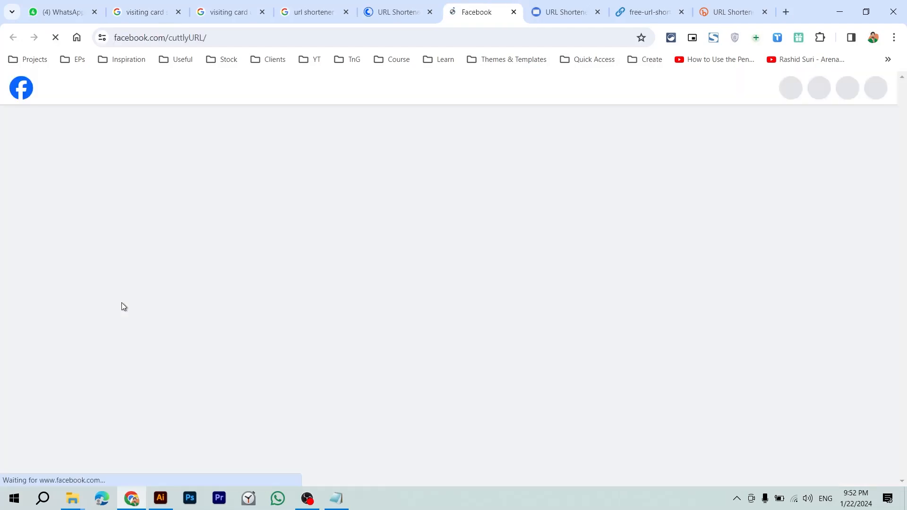
{"action": "scroll", "coordinate": [264, 312], "scroll_direction": "down", "scroll_amount": 8}
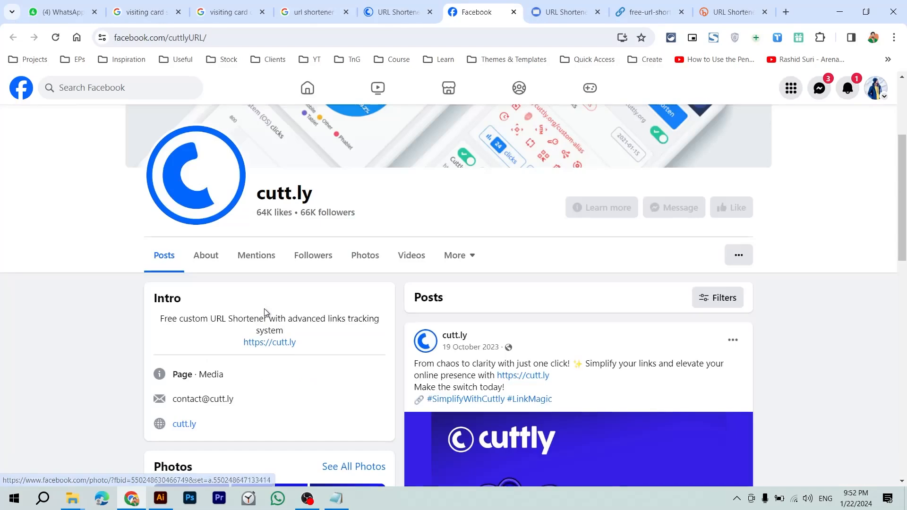
{"action": "scroll", "coordinate": [265, 309], "scroll_direction": "down", "scroll_amount": 2}
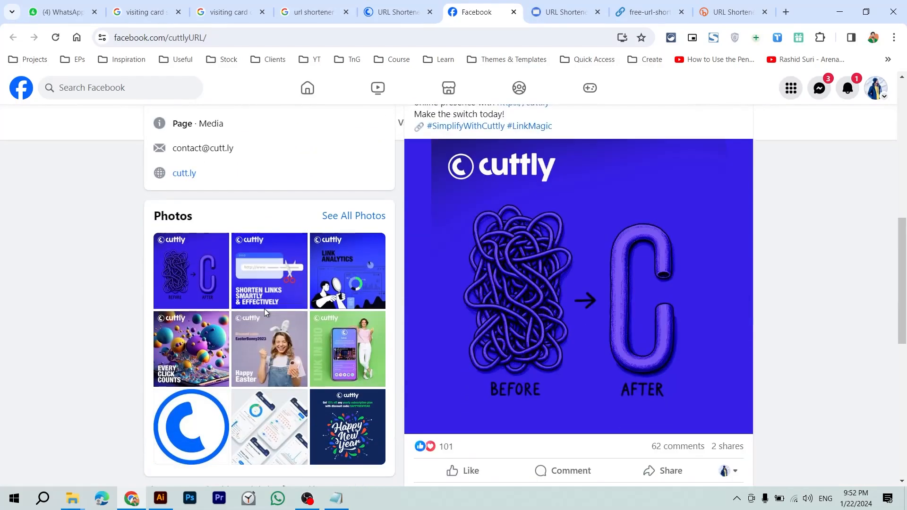
{"action": "left_click", "coordinate": [356, 220]}
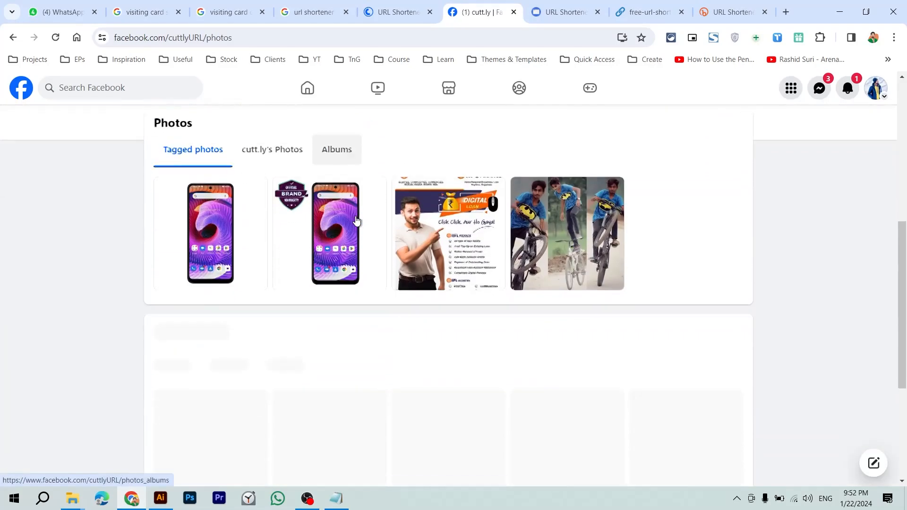
{"action": "left_click", "coordinate": [293, 147]}
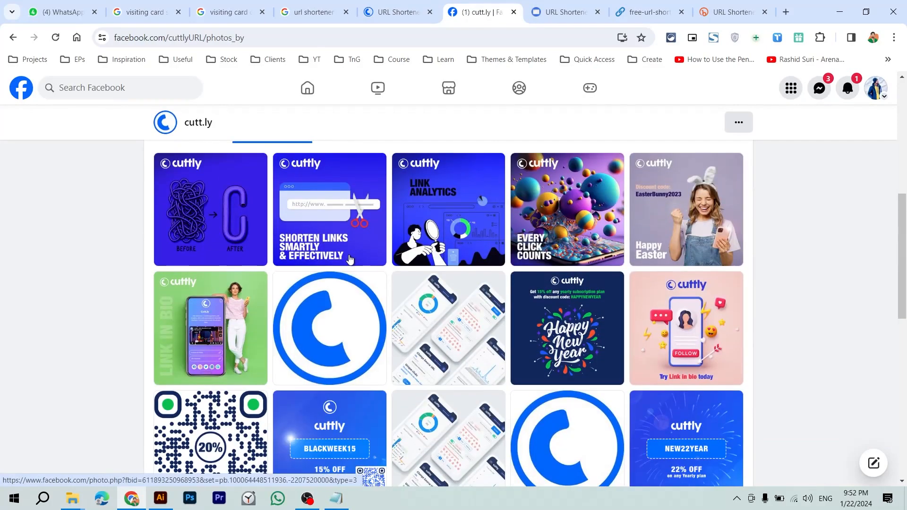
{"action": "scroll", "coordinate": [349, 259], "scroll_direction": "down", "scroll_amount": 7}
{"action": "scroll", "coordinate": [350, 259], "scroll_direction": "down", "scroll_amount": 8}
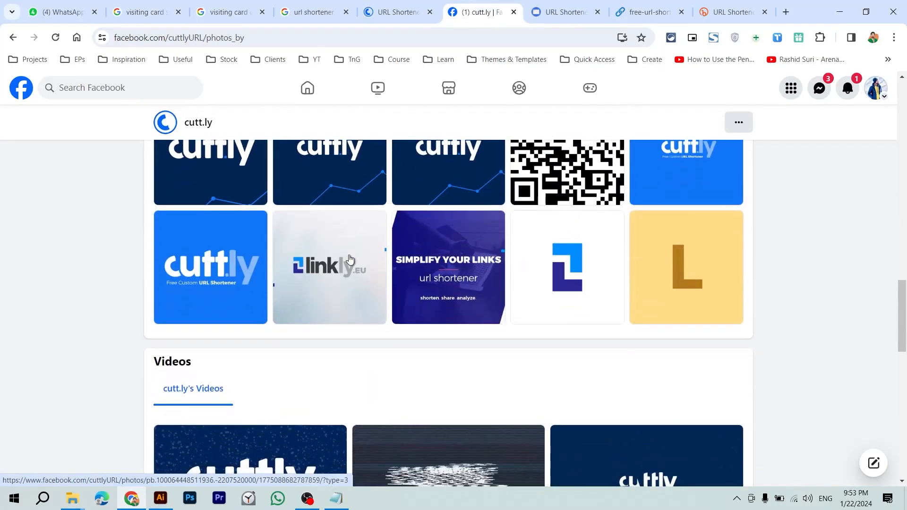
{"action": "scroll", "coordinate": [350, 259], "scroll_direction": "up", "scroll_amount": 6}
{"action": "scroll", "coordinate": [350, 259], "scroll_direction": "up", "scroll_amount": 1}
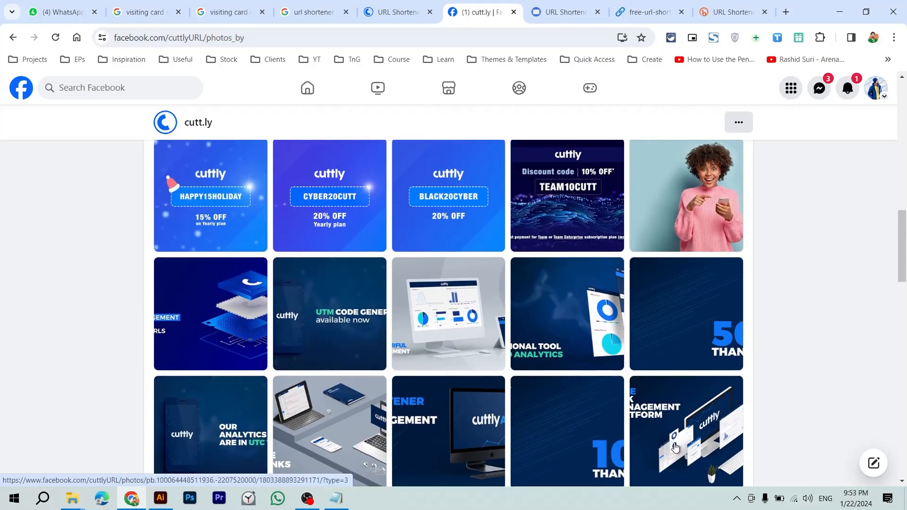
{"action": "left_click", "coordinate": [326, 444]}
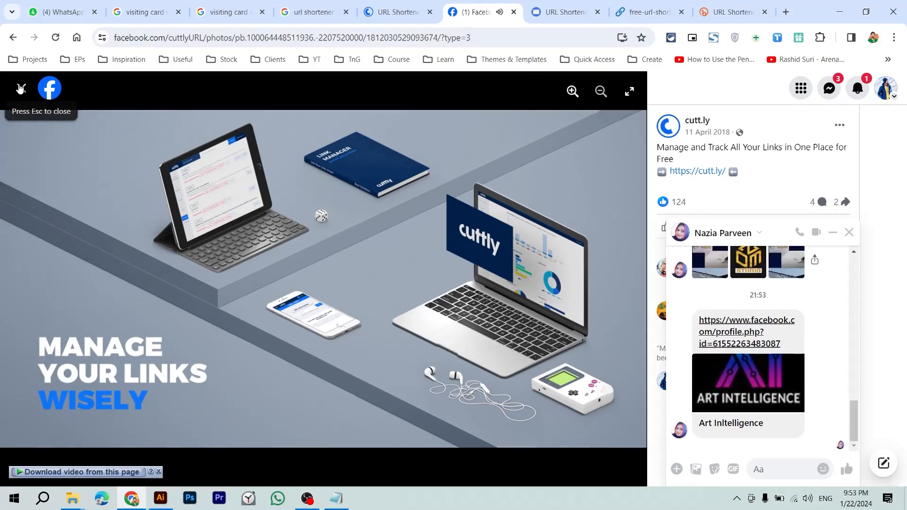
Step: Open the Behance site in a new tab
{"action": "key", "text": "ctrl+t"}
{"action": "type", "text": "beha"}
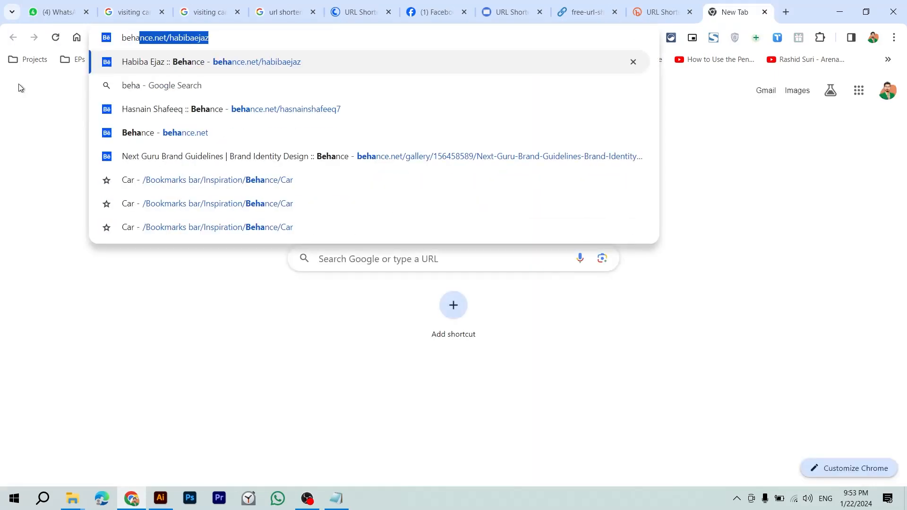
{"action": "key", "text": "Down"}
{"action": "key", "text": "Down"}
{"action": "key", "text": "Return"}
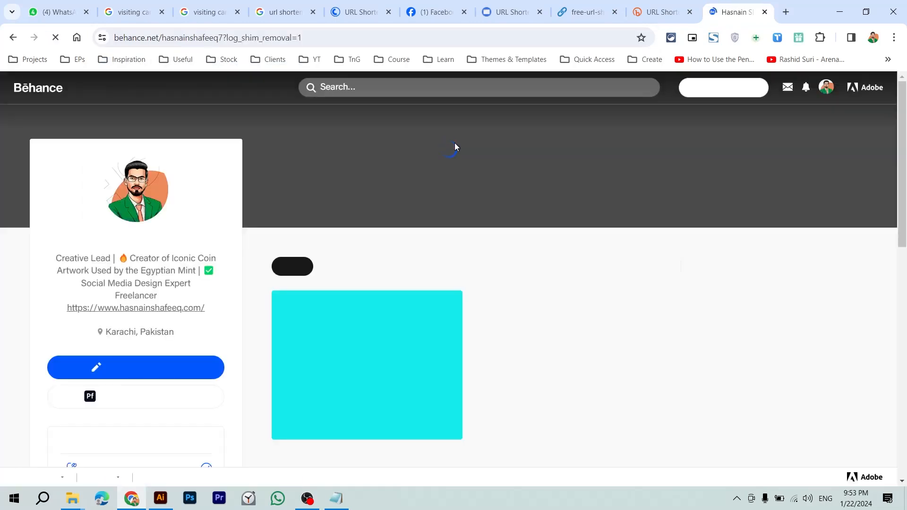
Step: Search Behance for 'visting card url shortn' and scroll through the project results
{"action": "left_click", "coordinate": [419, 96]}
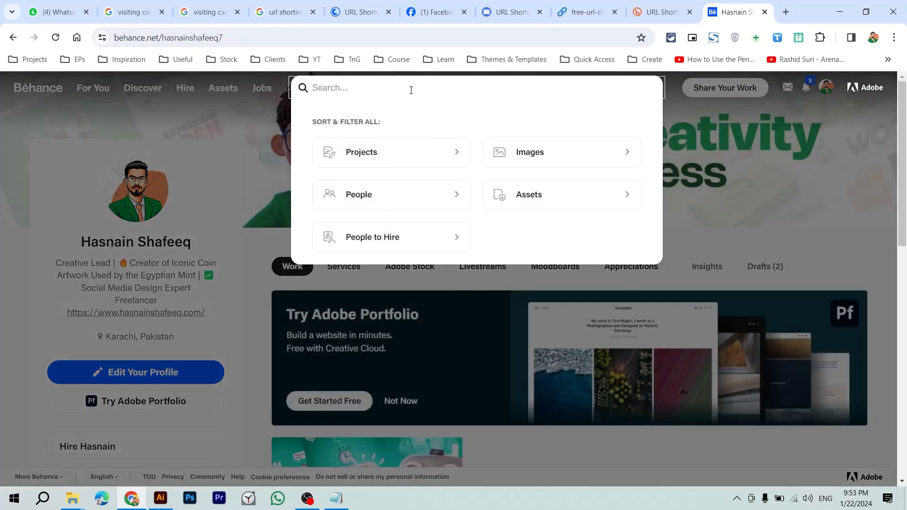
{"action": "type", "text": "visting card url shortner"}
{"action": "key", "text": "Return"}
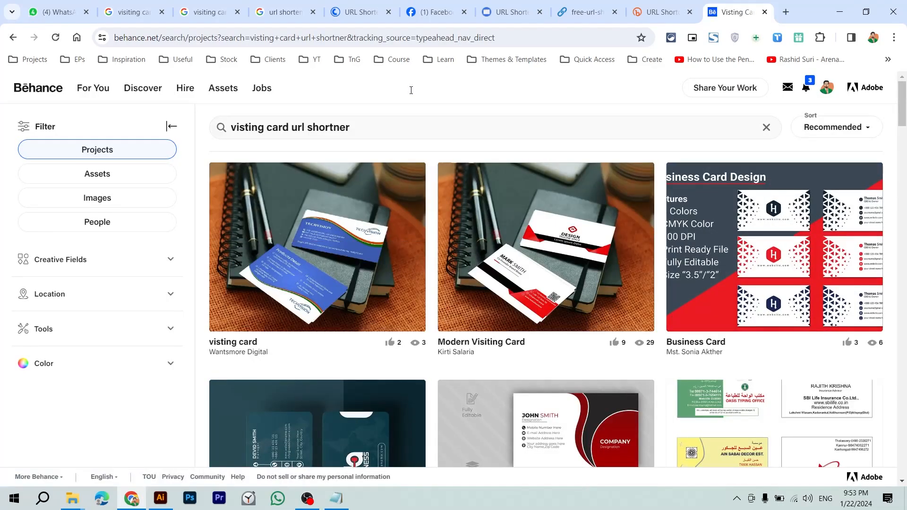
{"action": "scroll", "coordinate": [508, 286], "scroll_direction": "down", "scroll_amount": 3}
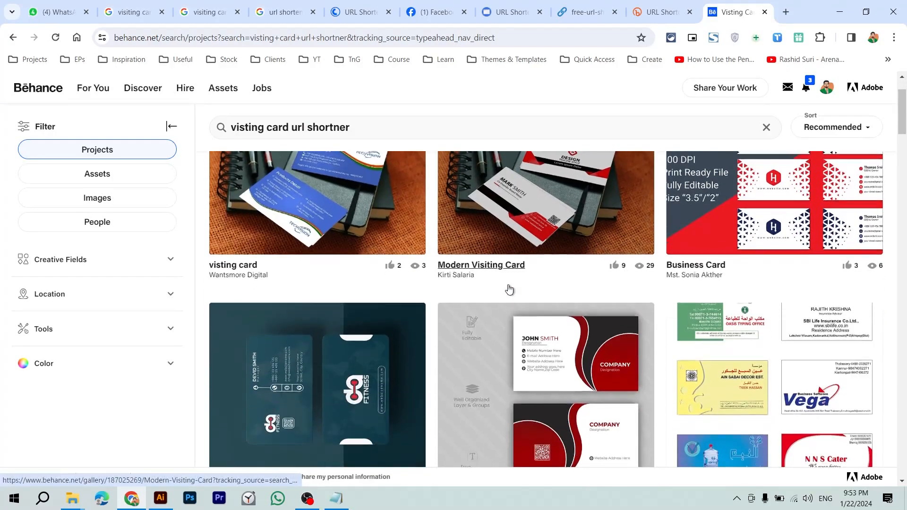
{"action": "scroll", "coordinate": [509, 288], "scroll_direction": "down", "scroll_amount": 5}
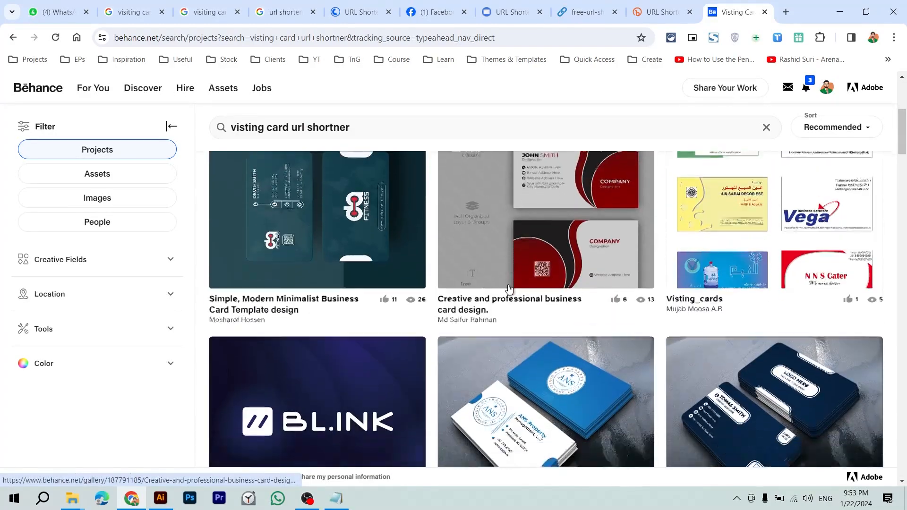
{"action": "scroll", "coordinate": [509, 287], "scroll_direction": "down", "scroll_amount": 3}
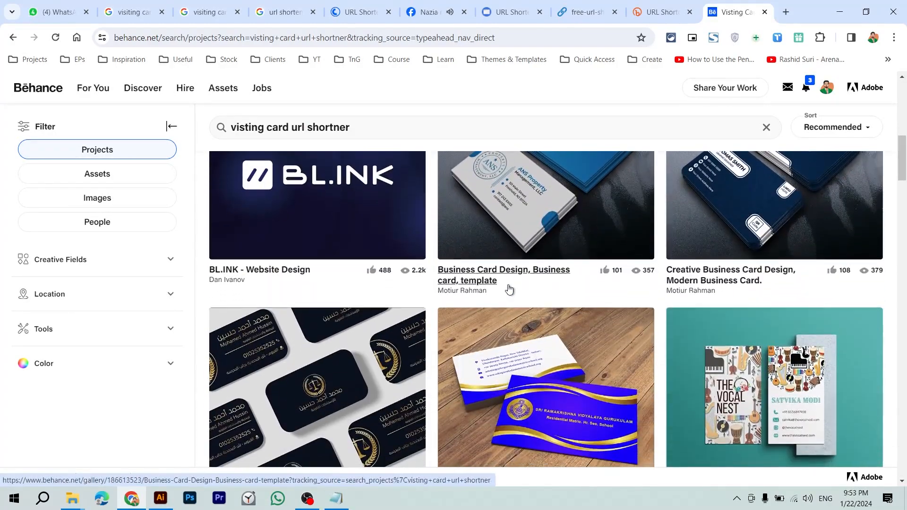
{"action": "scroll", "coordinate": [533, 289], "scroll_direction": "up", "scroll_amount": 1}
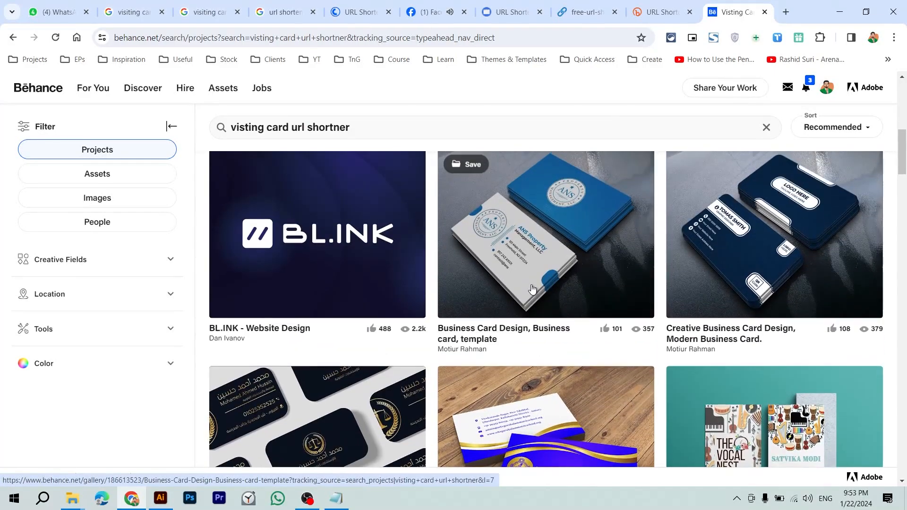
{"action": "scroll", "coordinate": [532, 289], "scroll_direction": "down", "scroll_amount": 6}
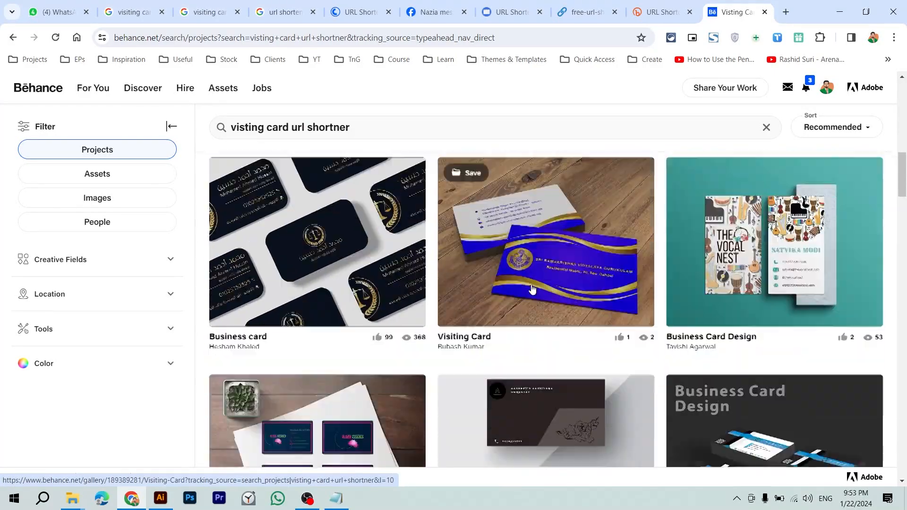
{"action": "scroll", "coordinate": [532, 289], "scroll_direction": "down", "scroll_amount": 7}
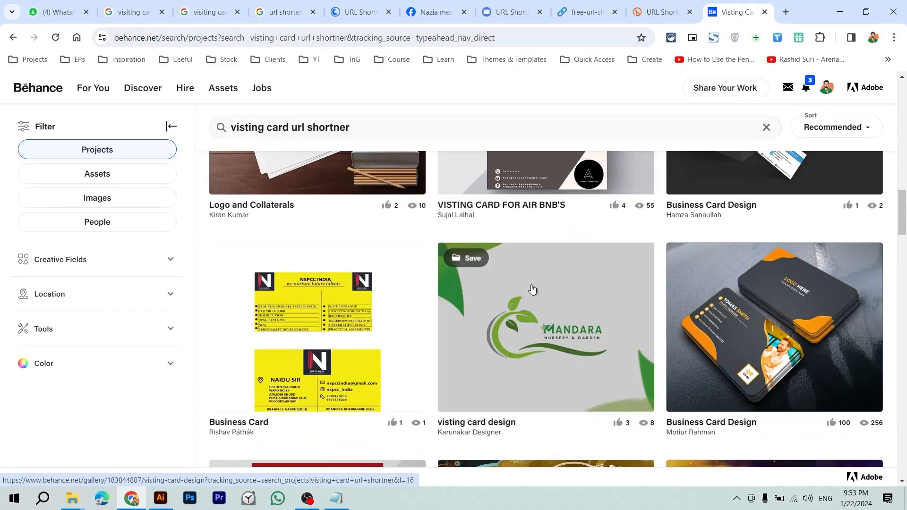
{"action": "scroll", "coordinate": [533, 289], "scroll_direction": "down", "scroll_amount": 4}
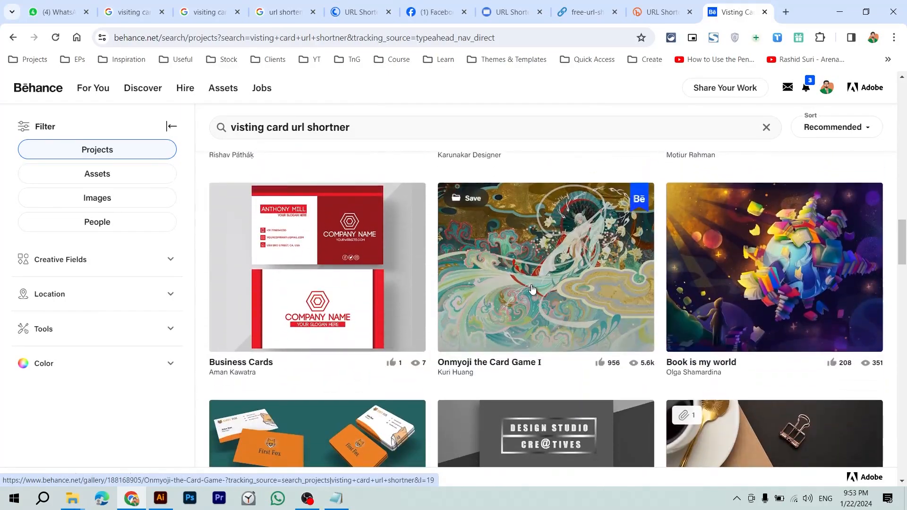
{"action": "scroll", "coordinate": [533, 290], "scroll_direction": "down", "scroll_amount": 8}
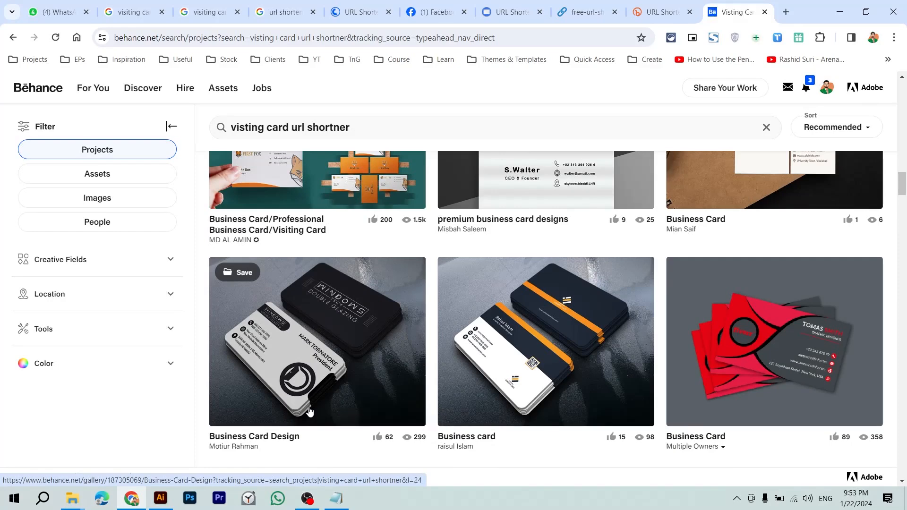
{"action": "key", "text": "ctrl+t"}
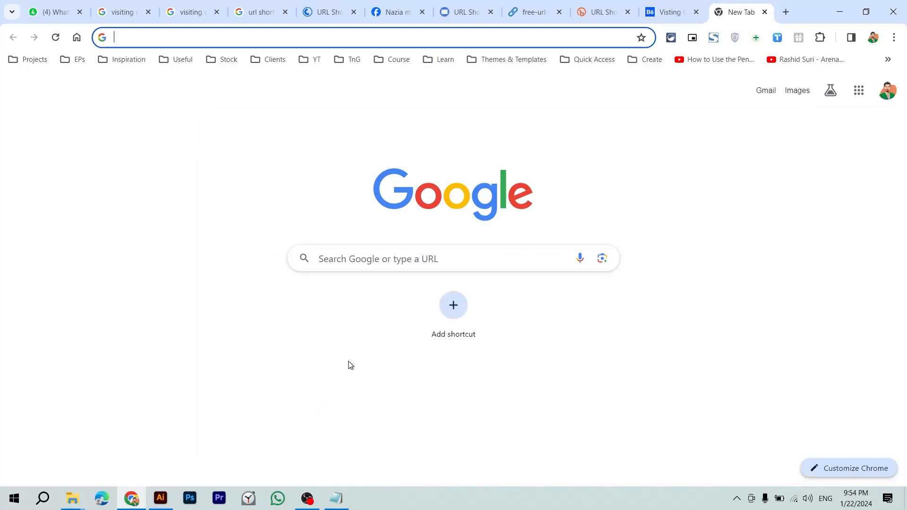
Step: Ask ChatGPT, in Roman Urdu, what visiting card design a beginner should use for a URL shortener
{"action": "type", "text": "chat"}
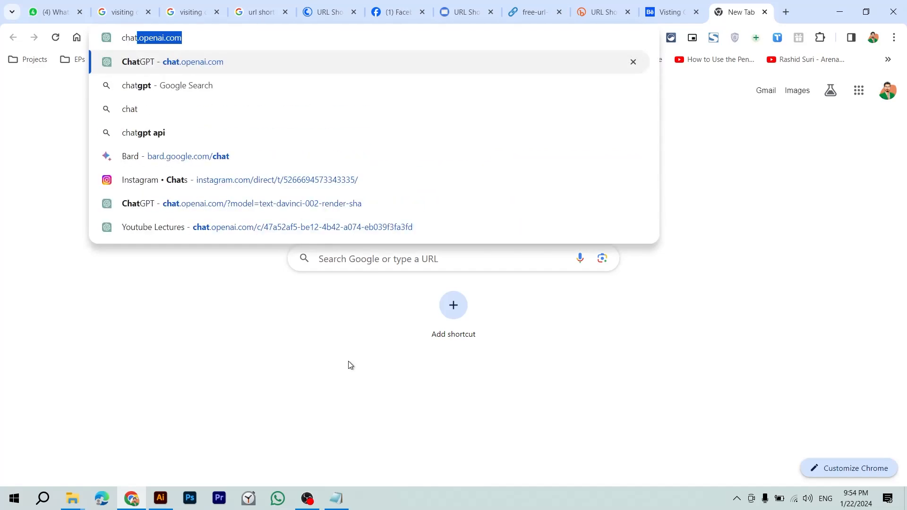
{"action": "key", "text": "Return"}
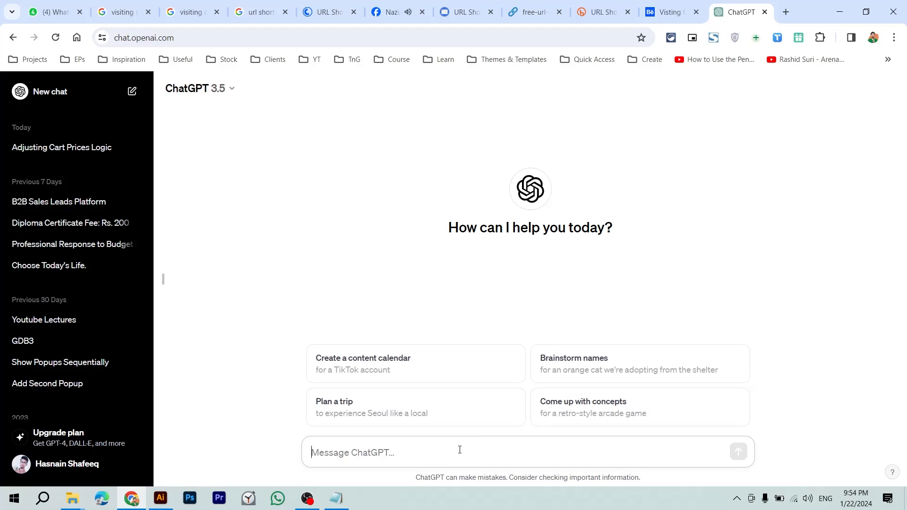
{"action": "type", "text": "Me"}
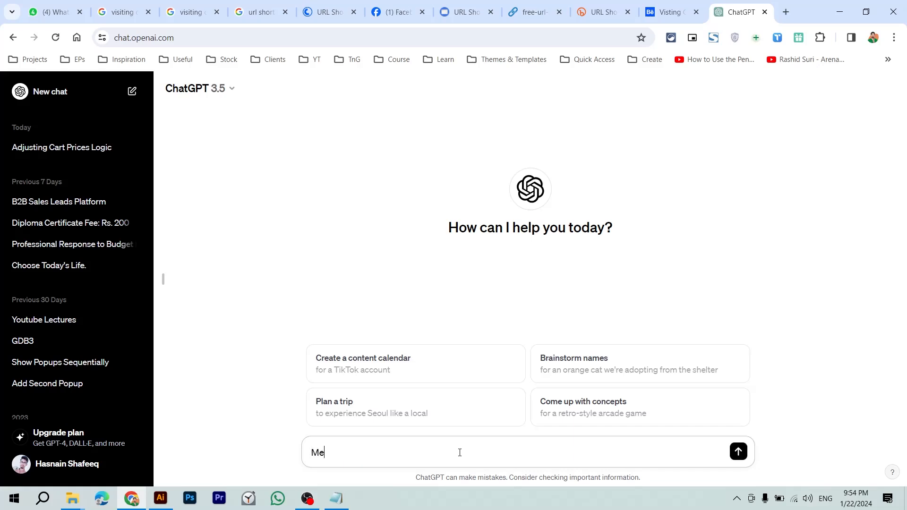
{"action": "type", "text": " aik beginner graphic desig"}
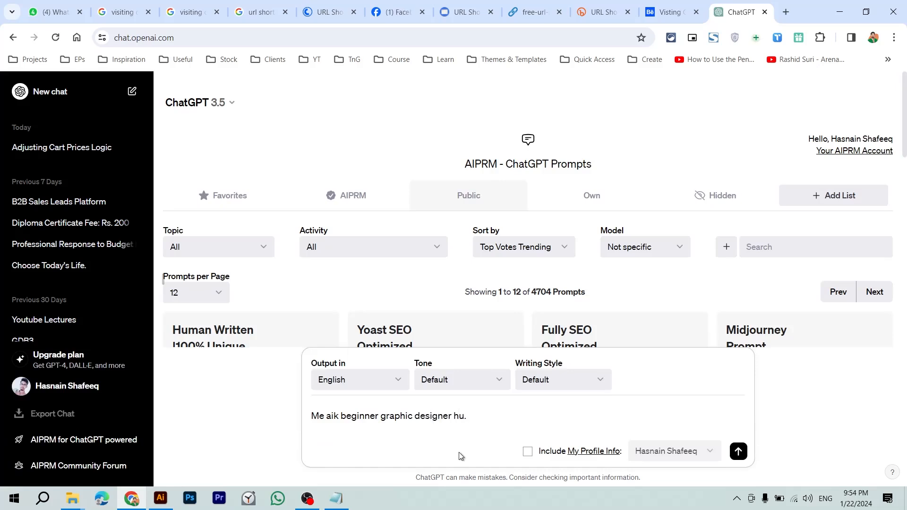
{"action": "type", "text": "ner hu. me aik visiting card bna rha hu."}
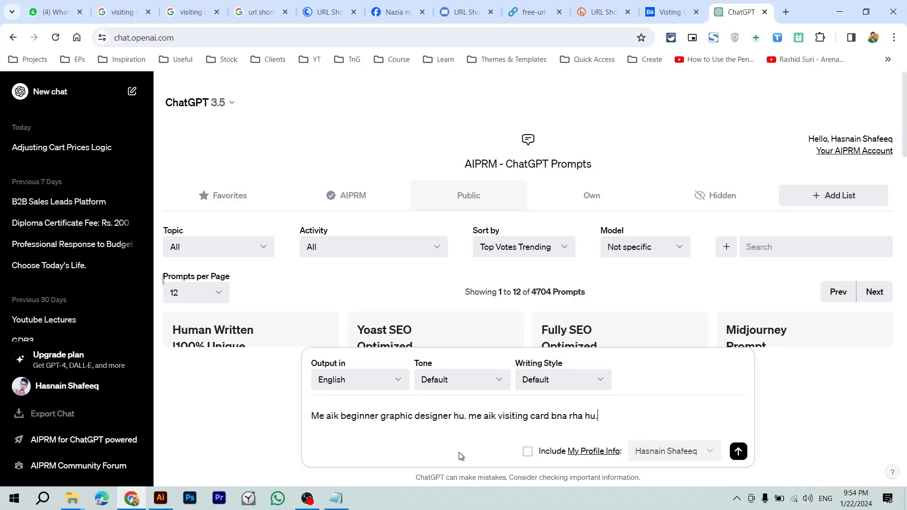
{"action": "type", "text": " jo aik url shortner service ka hai"}
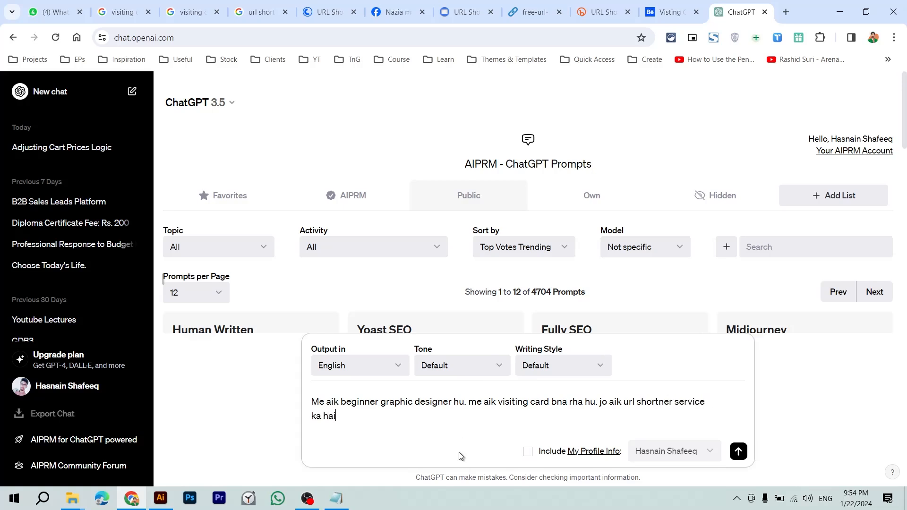
{"action": "type", "text": ". iske li"}
{"action": "type", "text": "is trah ke fonts or desi"}
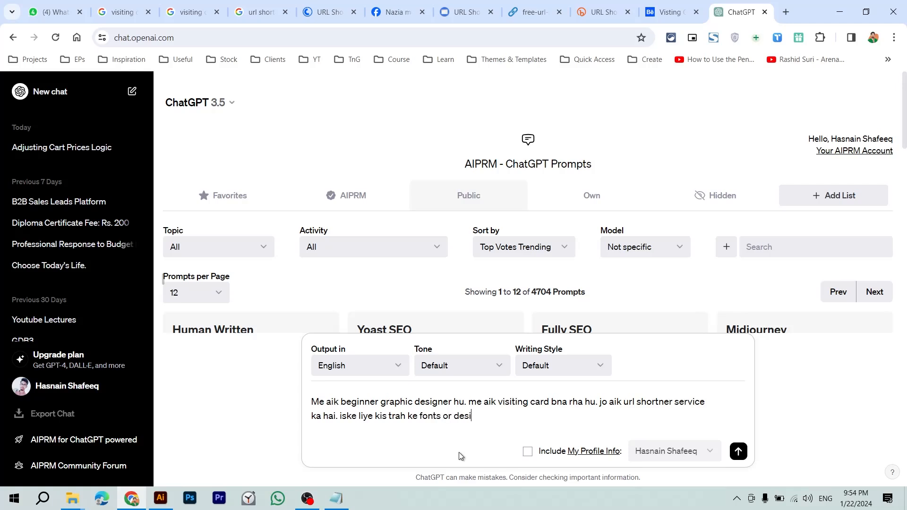
{"action": "key", "text": "BackSpace"}
{"action": "key", "text": "BackSpace"}
{"action": "key", "text": "BackSpace"}
{"action": "key", "text": "BackSpace"}
{"action": "key", "text": "BackSpace"}
{"action": "key", "text": "BackSpace"}
{"action": "key", "text": "BackSpace"}
{"action": "key", "text": "BackSpace"}
{"action": "key", "text": "BackSpace"}
{"action": "key", "text": "BackSpace"}
{"action": "key", "text": "BackSpace"}
{"action": "key", "text": "BackSpace"}
{"action": "key", "text": "BackSpace"}
{"action": "key", "text": "BackSpace"}
{"action": "key", "text": "BackSpace"}
{"action": "key", "text": "BackSpace"}
{"action": "key", "text": "BackSpace"}
{"action": "key", "text": "BackSpace"}
{"action": "type", "text": "a design use karn"}
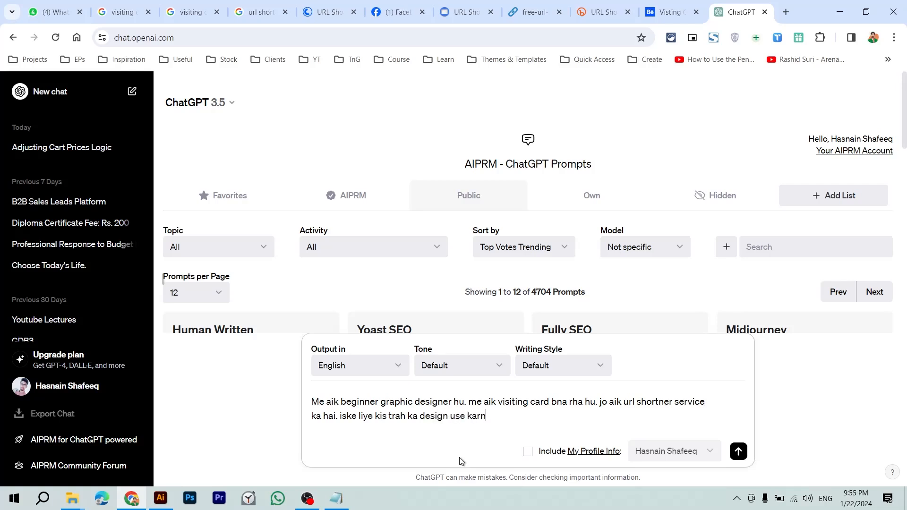
{"action": "type", "text": "a chahye?"}
{"action": "key", "text": "Return"}
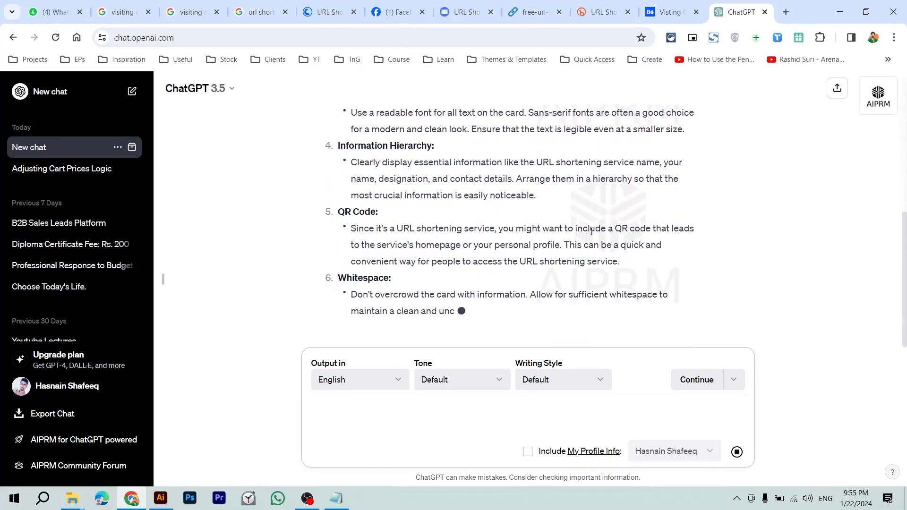
Step: Highlight the reply's opening key words: simplicity, clarity and the service's essence
{"action": "scroll", "coordinate": [592, 235], "scroll_direction": "up", "scroll_amount": 5}
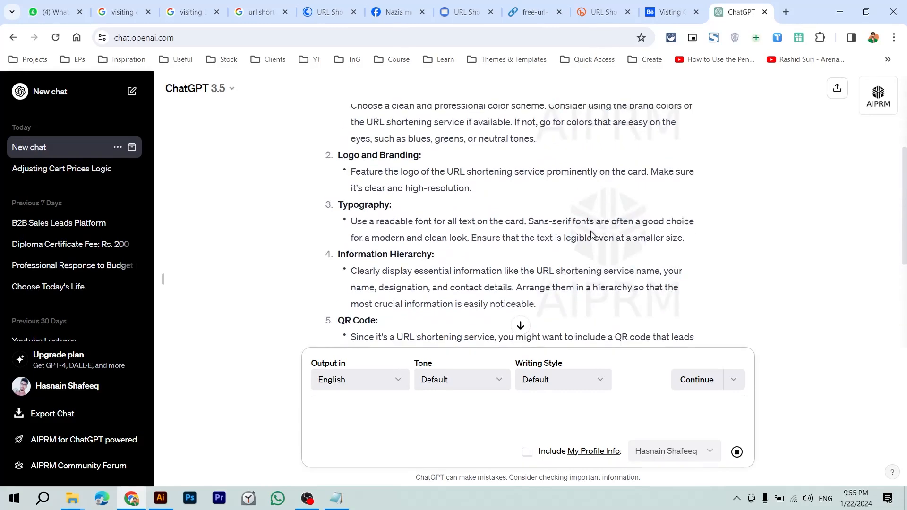
{"action": "scroll", "coordinate": [382, 179], "scroll_direction": "up", "scroll_amount": 1}
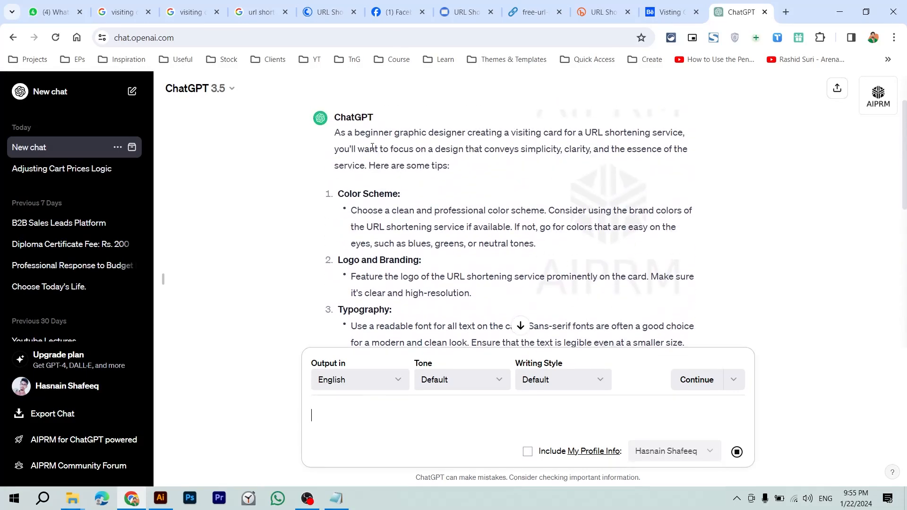
{"action": "left_click_drag", "start_coordinate": [362, 134], "coordinate": [552, 152]}
{"action": "left_click", "coordinate": [552, 151]}
{"action": "left_click_drag", "start_coordinate": [480, 134], "coordinate": [560, 176]}
{"action": "left_click", "coordinate": [560, 176]}
{"action": "scroll", "coordinate": [560, 176], "scroll_direction": "up", "scroll_amount": 1}
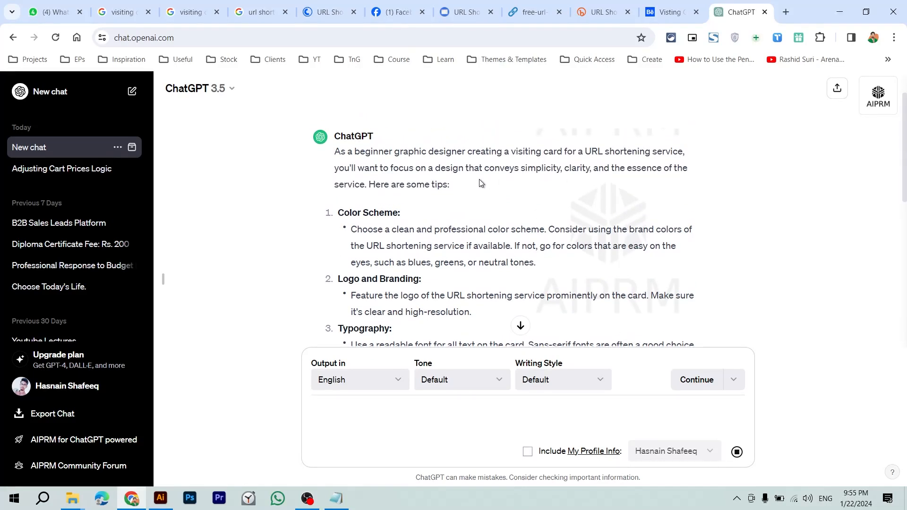
{"action": "double_click", "coordinate": [533, 169]}
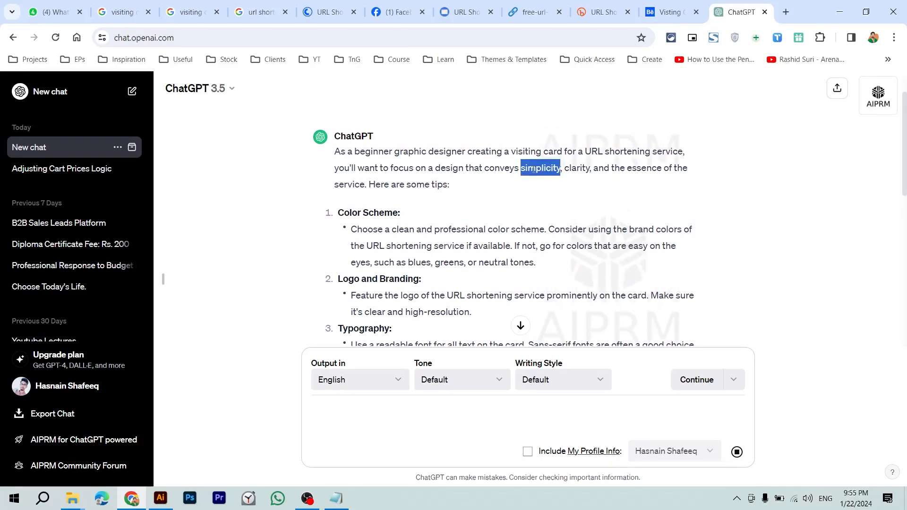
{"action": "double_click", "coordinate": [571, 168]}
{"action": "left_click_drag", "start_coordinate": [599, 169], "coordinate": [625, 169]}
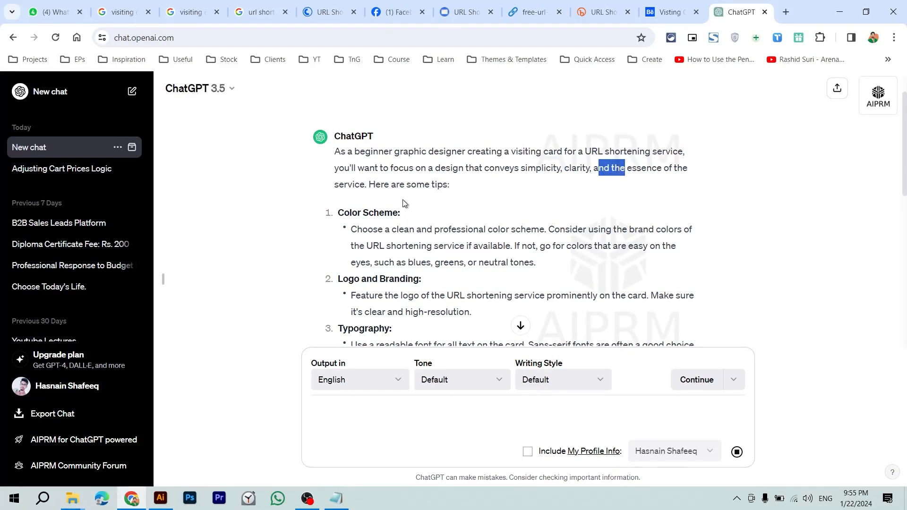
Step: Read down through the colour tips, highlighting the advice to feature the logo
{"action": "scroll", "coordinate": [405, 204], "scroll_direction": "down", "scroll_amount": 1}
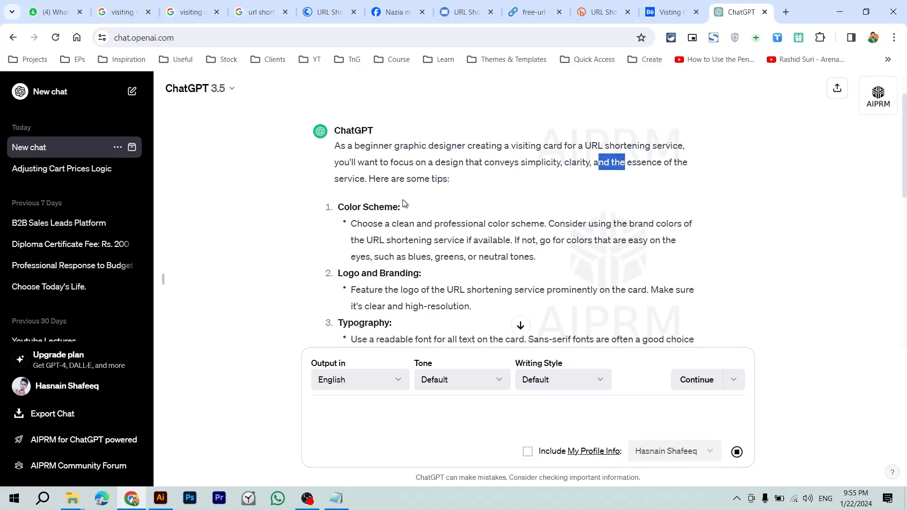
{"action": "scroll", "coordinate": [405, 204], "scroll_direction": "down", "scroll_amount": 1}
{"action": "left_click_drag", "start_coordinate": [344, 191], "coordinate": [544, 202]}
{"action": "left_click", "coordinate": [408, 209]}
{"action": "scroll", "coordinate": [545, 201], "scroll_direction": "down", "scroll_amount": 1}
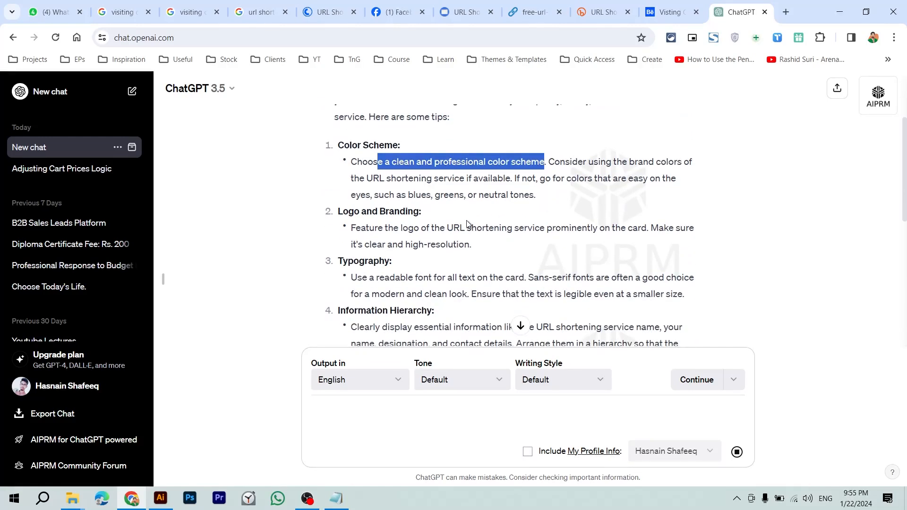
{"action": "left_click_drag", "start_coordinate": [351, 214], "coordinate": [463, 213]}
{"action": "scroll", "coordinate": [381, 213], "scroll_direction": "down", "scroll_amount": 1}
{"action": "scroll", "coordinate": [462, 213], "scroll_direction": "down", "scroll_amount": 2}
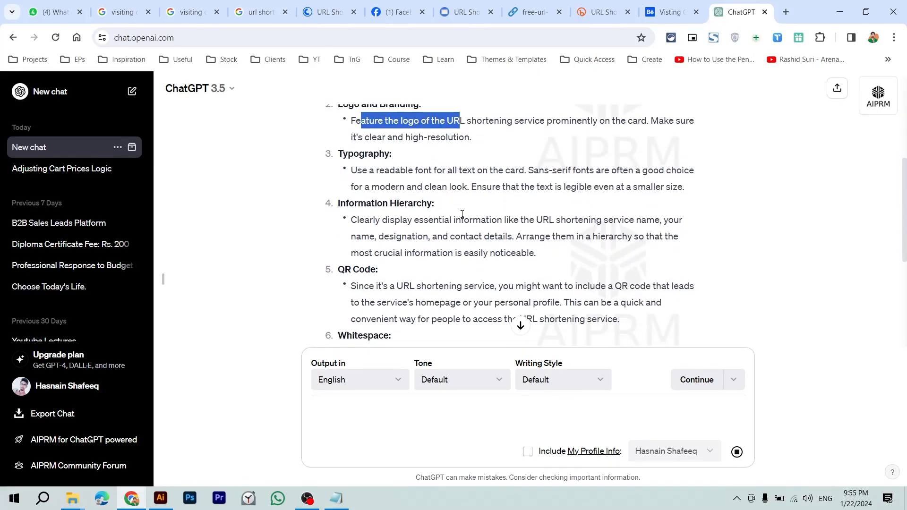
Step: Highlight the Typography heading, the readable-font advice and the Information Hierarchy tip
{"action": "double_click", "coordinate": [374, 158]}
{"action": "left_click_drag", "start_coordinate": [362, 170], "coordinate": [432, 183]}
{"action": "left_click", "coordinate": [432, 183]}
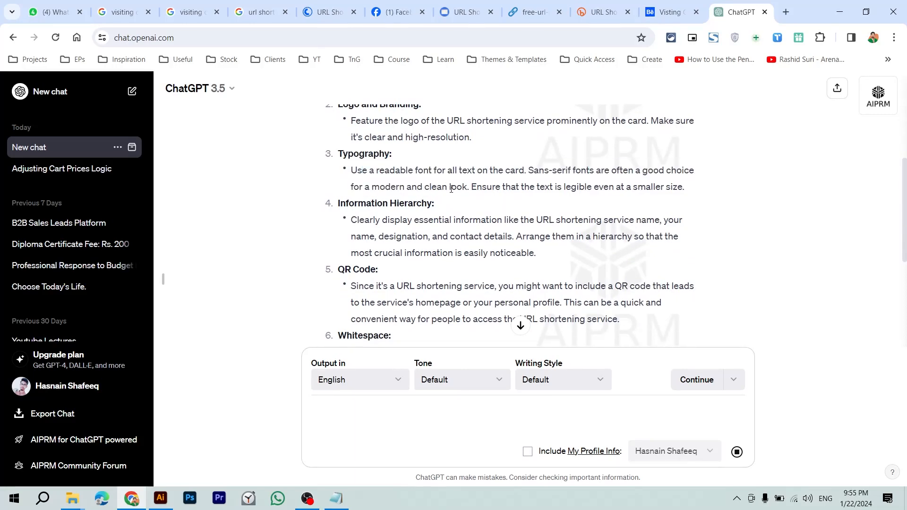
{"action": "scroll", "coordinate": [431, 185], "scroll_direction": "down", "scroll_amount": 1}
{"action": "left_click_drag", "start_coordinate": [361, 185], "coordinate": [392, 188]}
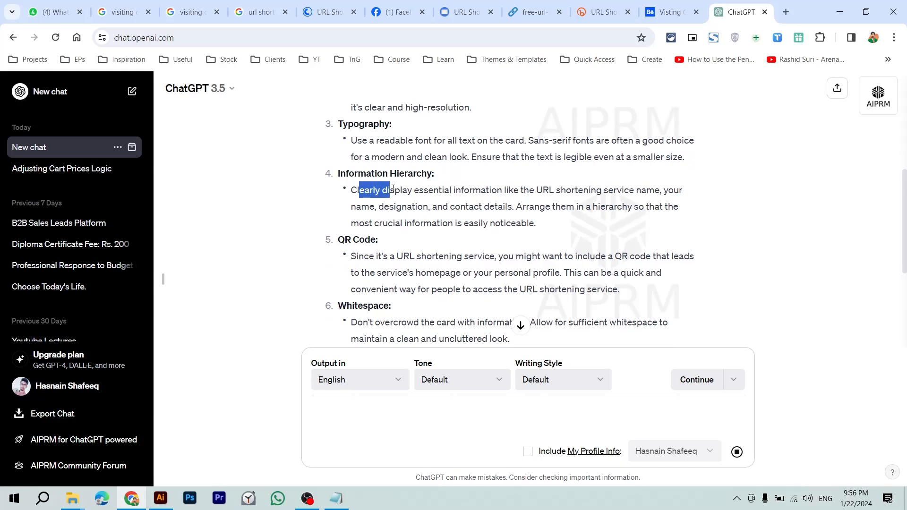
{"action": "scroll", "coordinate": [393, 189], "scroll_direction": "down", "scroll_amount": 2}
{"action": "left_click", "coordinate": [376, 186]}
Step: Highlight the Whitespace heading and its advice not to overcrowd the card
{"action": "scroll", "coordinate": [374, 199], "scroll_direction": "down", "scroll_amount": 1}
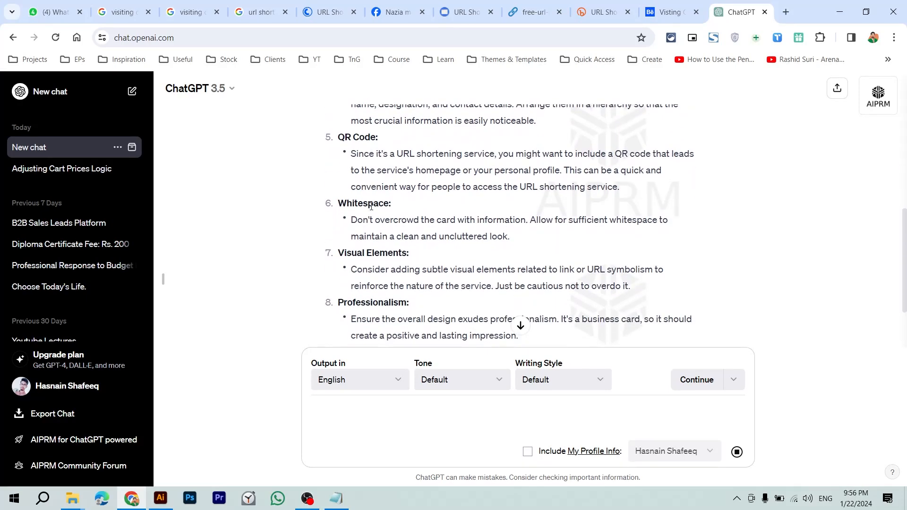
{"action": "left_click_drag", "start_coordinate": [361, 220], "coordinate": [407, 221]}
{"action": "scroll", "coordinate": [407, 221], "scroll_direction": "down", "scroll_amount": 1}
{"action": "left_click", "coordinate": [405, 215]}
{"action": "left_click_drag", "start_coordinate": [352, 184], "coordinate": [470, 184]}
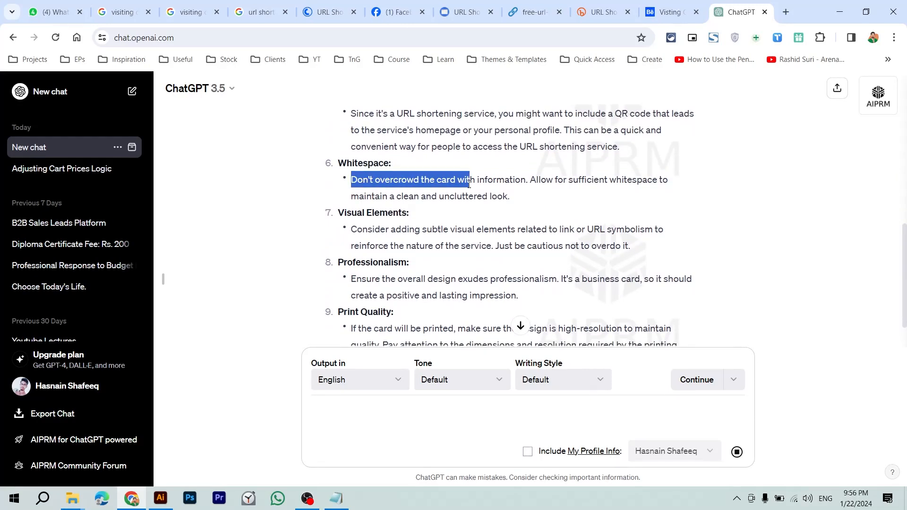
{"action": "left_click", "coordinate": [419, 190]}
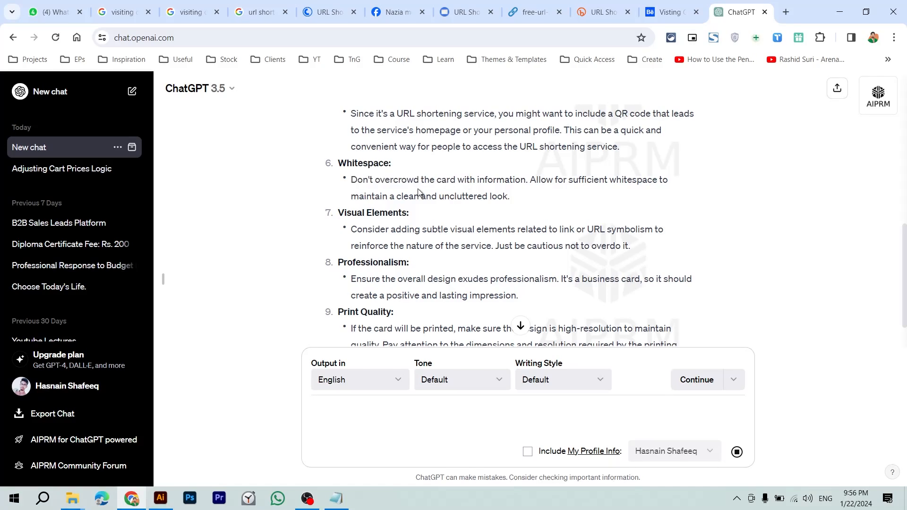
{"action": "double_click", "coordinate": [373, 165]}
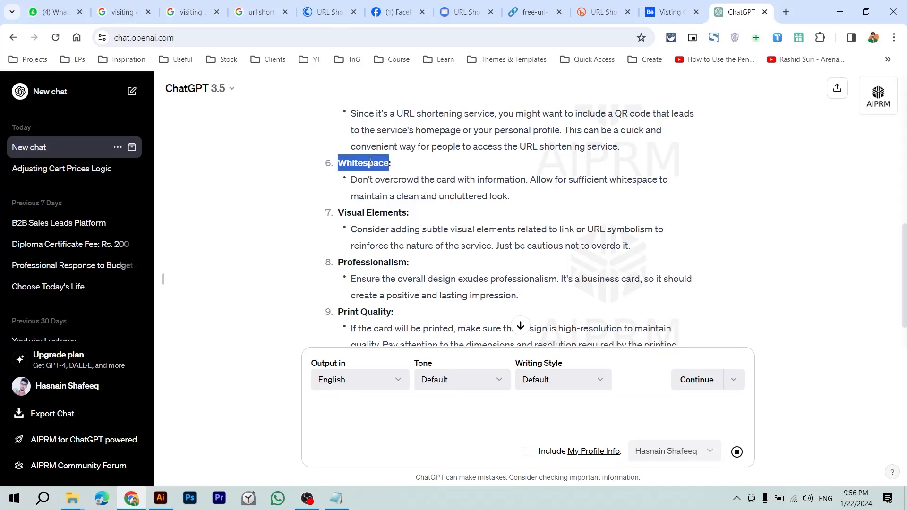
{"action": "scroll", "coordinate": [371, 162], "scroll_direction": "down", "scroll_amount": 1}
{"action": "left_click_drag", "start_coordinate": [357, 169], "coordinate": [569, 188]}
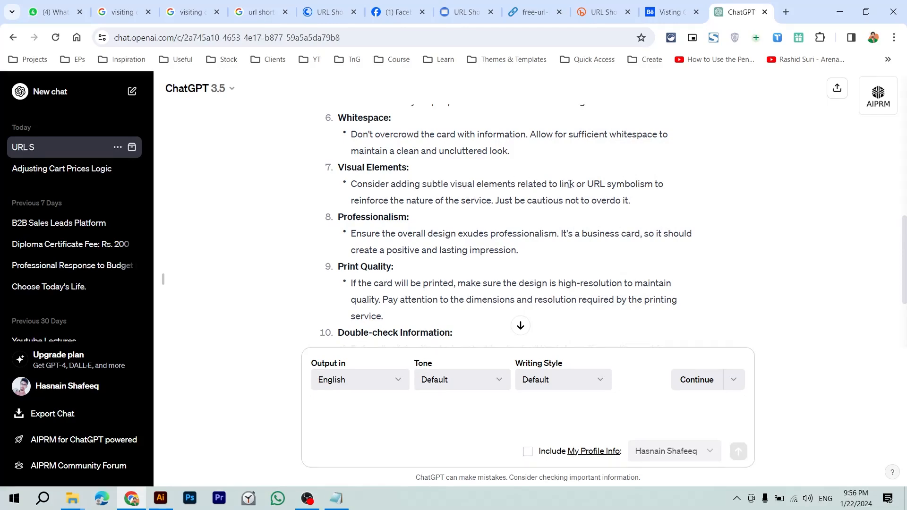
{"action": "left_click_drag", "start_coordinate": [594, 184], "coordinate": [631, 185]}
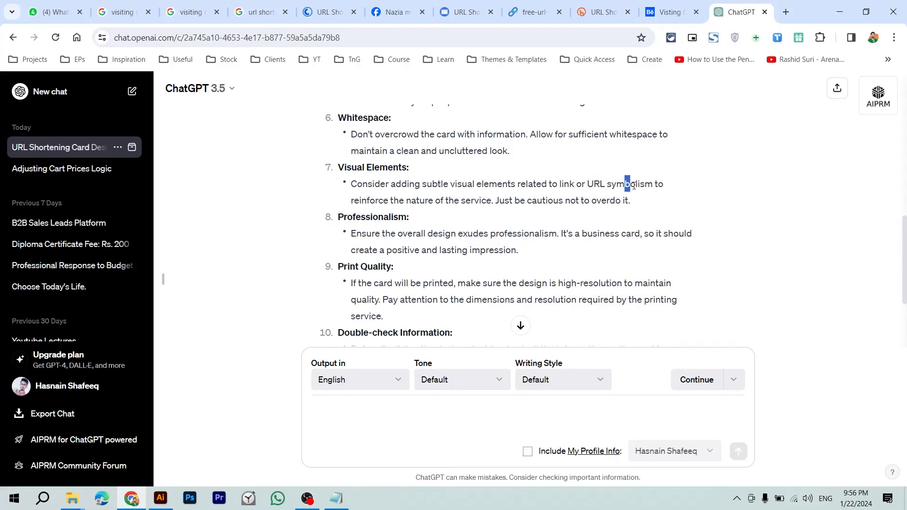
{"action": "scroll", "coordinate": [393, 188], "scroll_direction": "down", "scroll_amount": 1}
{"action": "left_click_drag", "start_coordinate": [371, 173], "coordinate": [629, 176]}
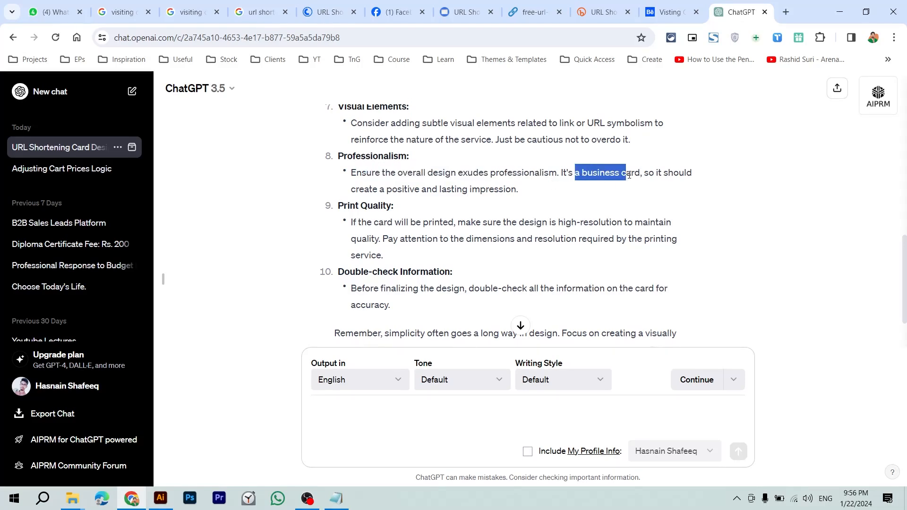
{"action": "left_click_drag", "start_coordinate": [365, 189], "coordinate": [487, 192]}
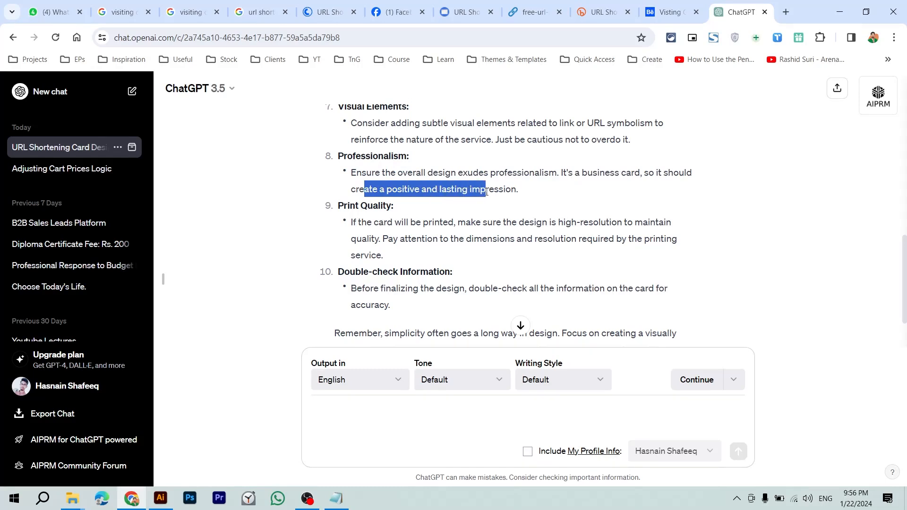
{"action": "scroll", "coordinate": [486, 193], "scroll_direction": "down", "scroll_amount": 1}
{"action": "left_click_drag", "start_coordinate": [388, 163], "coordinate": [448, 163]}
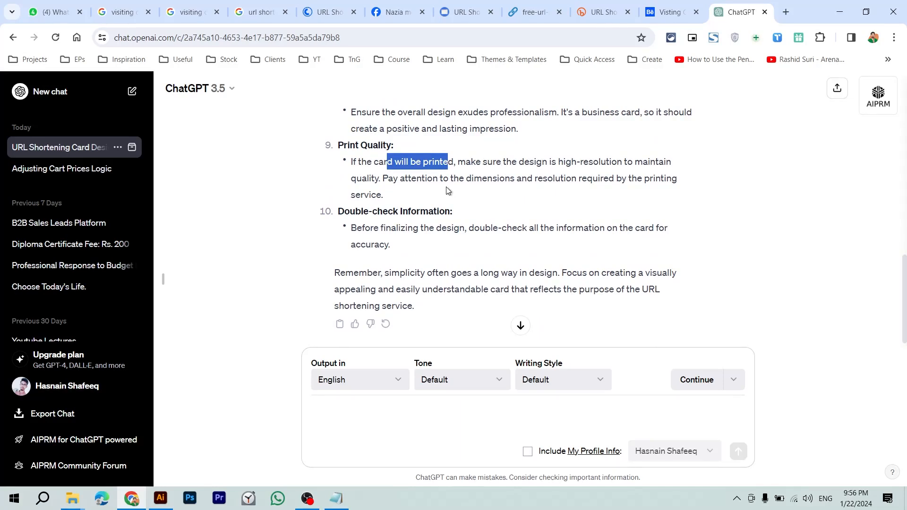
{"action": "scroll", "coordinate": [448, 190], "scroll_direction": "down", "scroll_amount": 1}
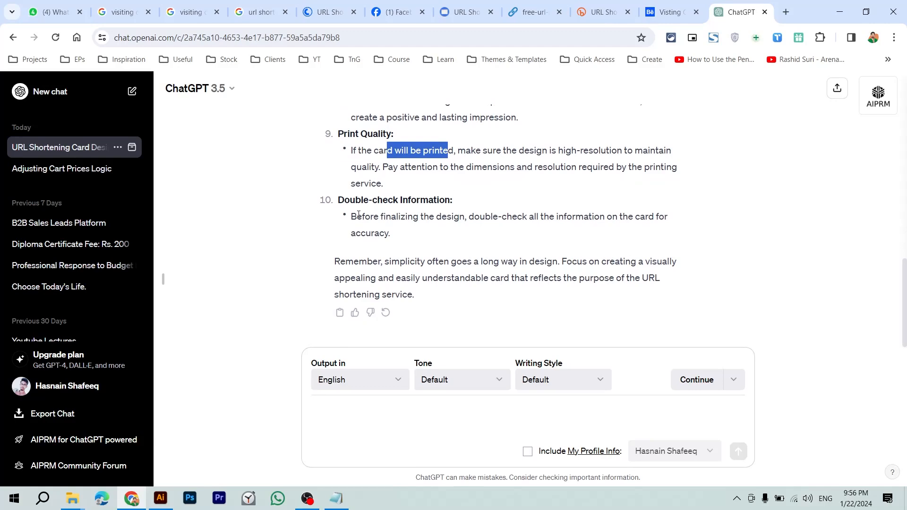
{"action": "left_click_drag", "start_coordinate": [358, 216], "coordinate": [414, 216]}
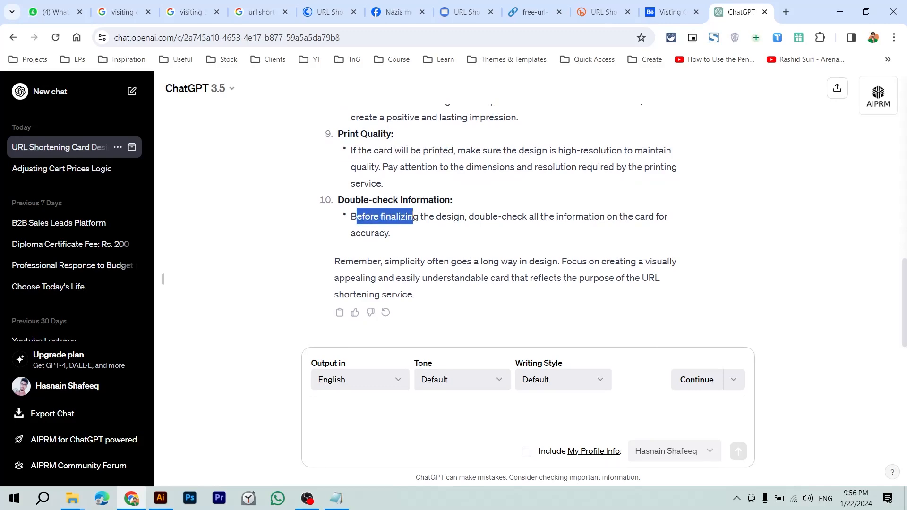
{"action": "scroll", "coordinate": [413, 217], "scroll_direction": "up", "scroll_amount": 20}
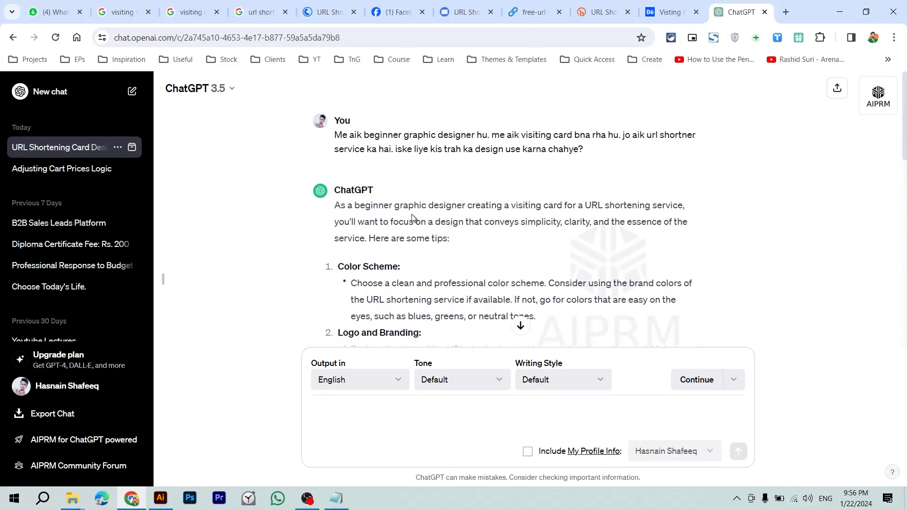
{"action": "scroll", "coordinate": [412, 217], "scroll_direction": "down", "scroll_amount": 4}
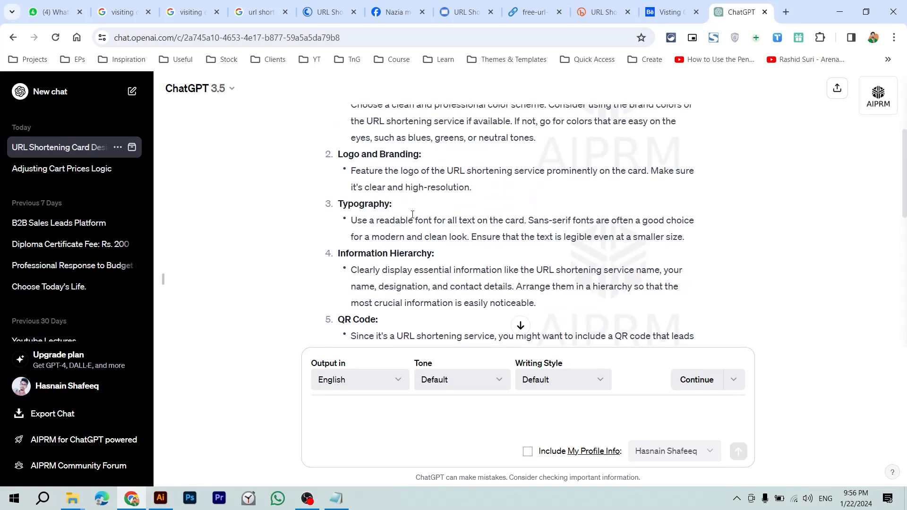
{"action": "scroll", "coordinate": [412, 214], "scroll_direction": "up", "scroll_amount": 4}
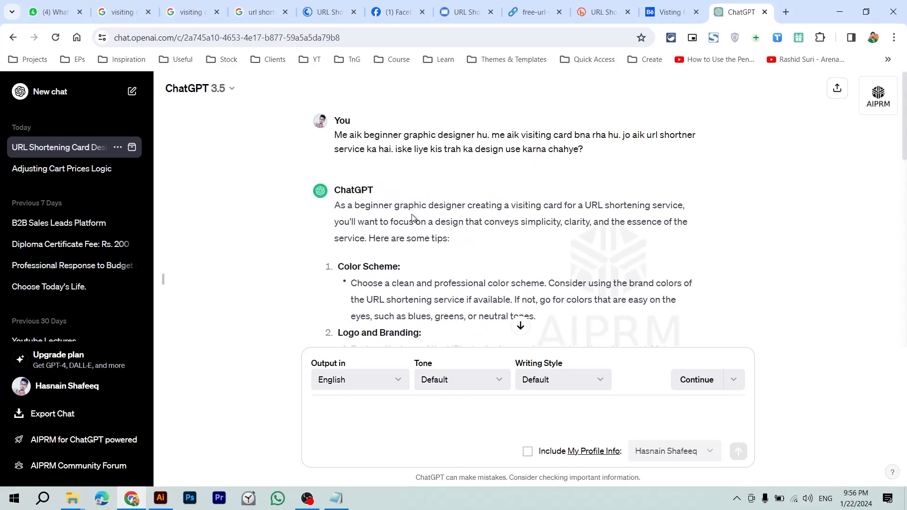
{"action": "scroll", "coordinate": [412, 216], "scroll_direction": "down", "scroll_amount": 20}
{"action": "left_click_drag", "start_coordinate": [412, 216], "coordinate": [357, 217]}
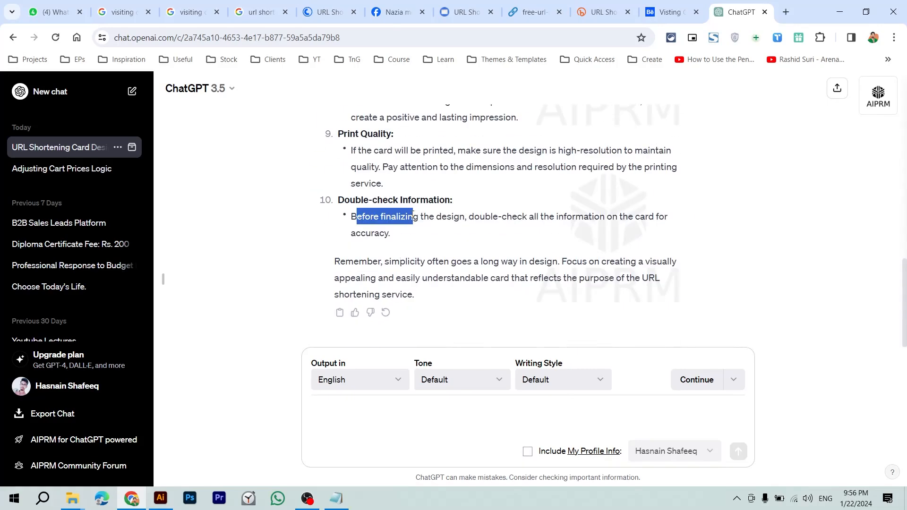
{"action": "left_click", "coordinate": [390, 405]}
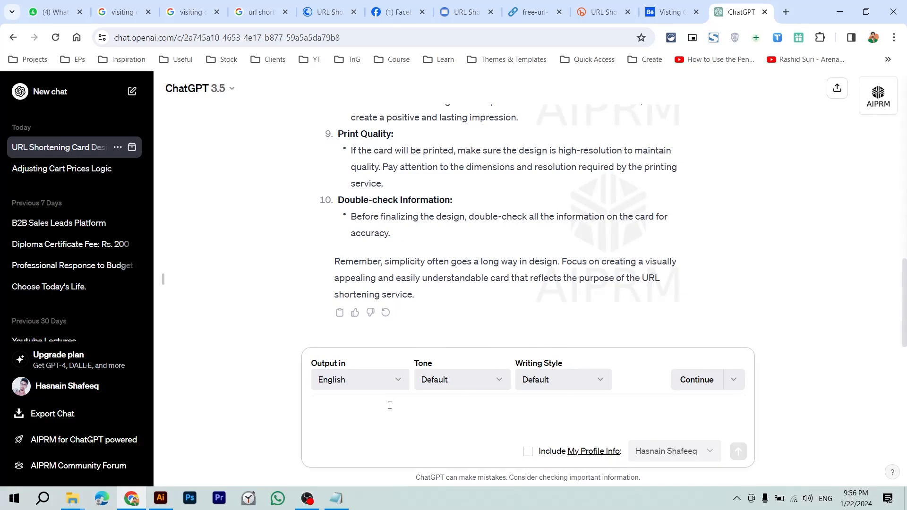
Step: Ask ChatGPT 'URL shortning service, kis trah ki industry hai? kia ye corporate hai? ya kuch or hai'
{"action": "type", "text": "URL shortning service, kis tra"}
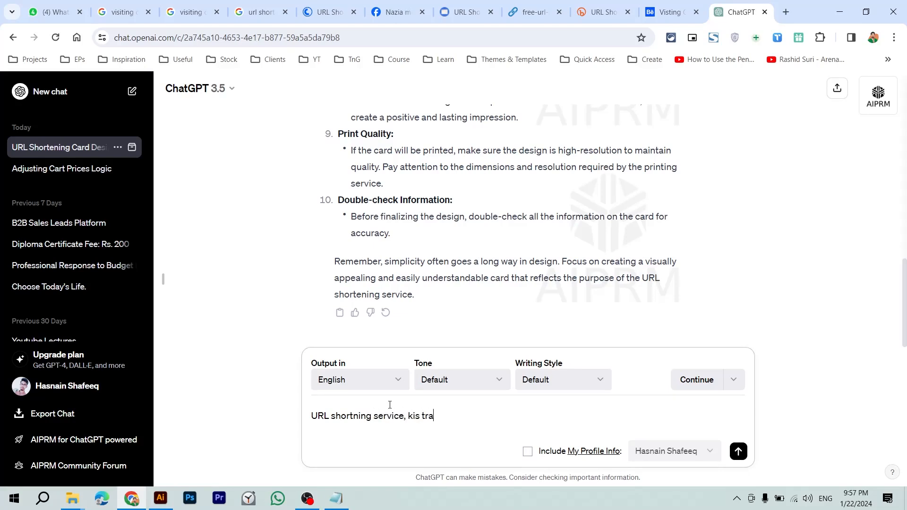
{"action": "type", "text": "h ki industry hai? kia ye p"}
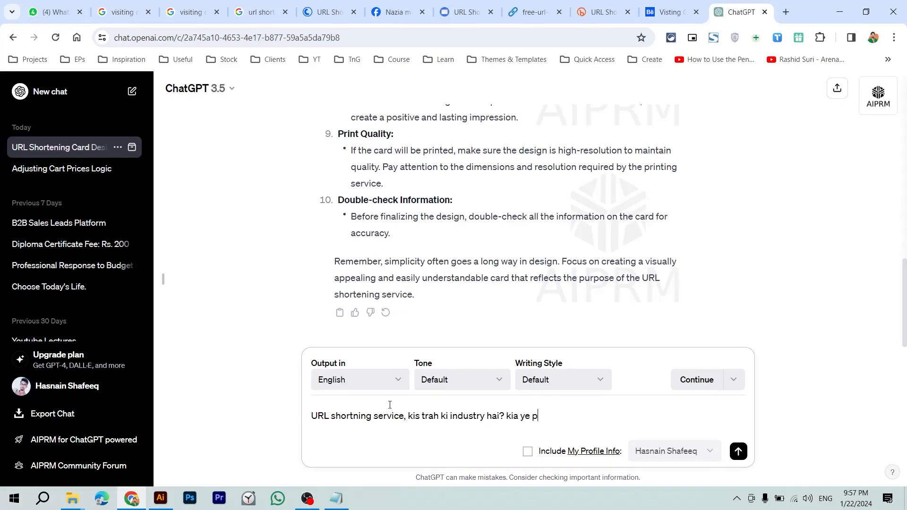
{"action": "type", "text": "rofessional ind"}
{"action": "key", "text": "ctrl+BackSpace"}
{"action": "key", "text": "ctrl+BackSpace"}
{"action": "type", "text": "corporate hai? ya kuch or hai?"}
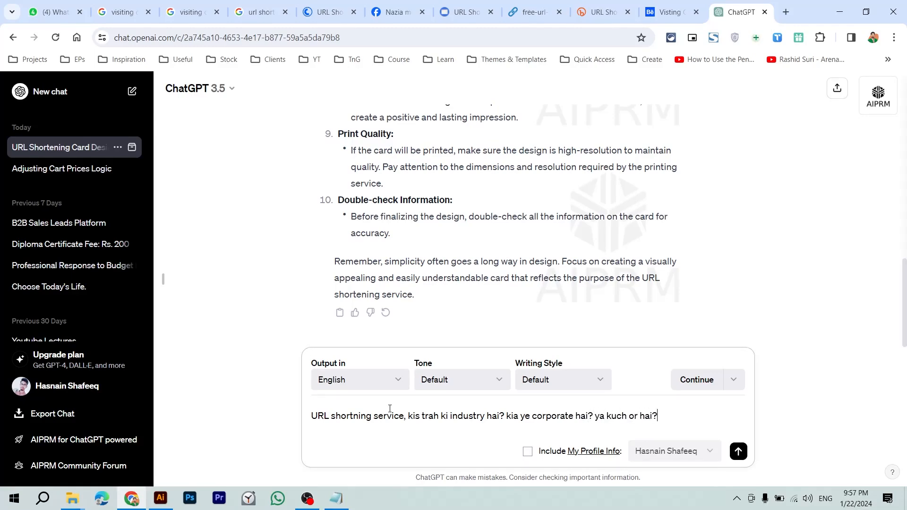
{"action": "key", "text": "Return"}
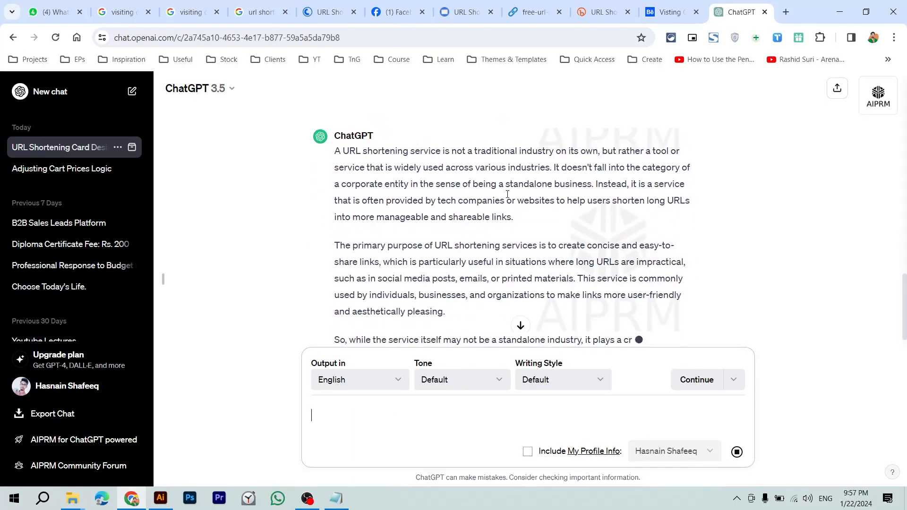
Step: Read the reply, marking the phrases about being a tool used in various industries
{"action": "left_click_drag", "start_coordinate": [505, 152], "coordinate": [528, 151]}
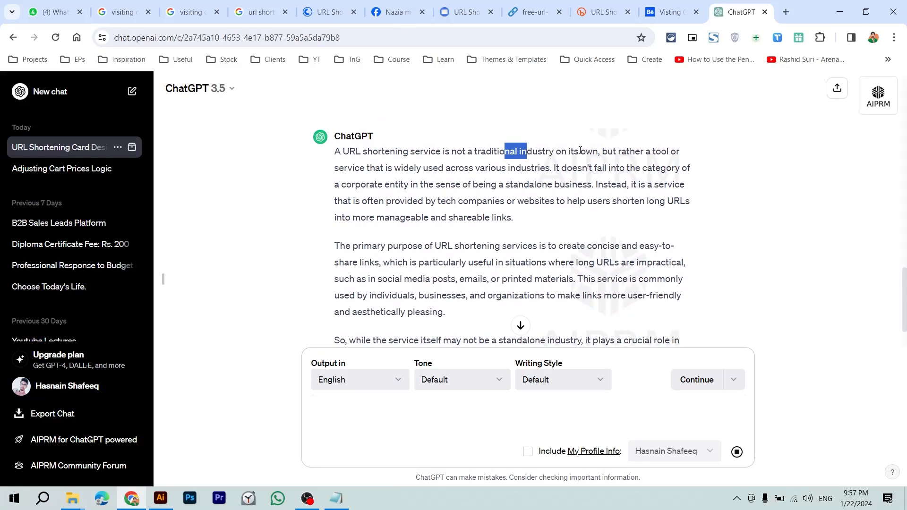
{"action": "left_click", "coordinate": [595, 149]}
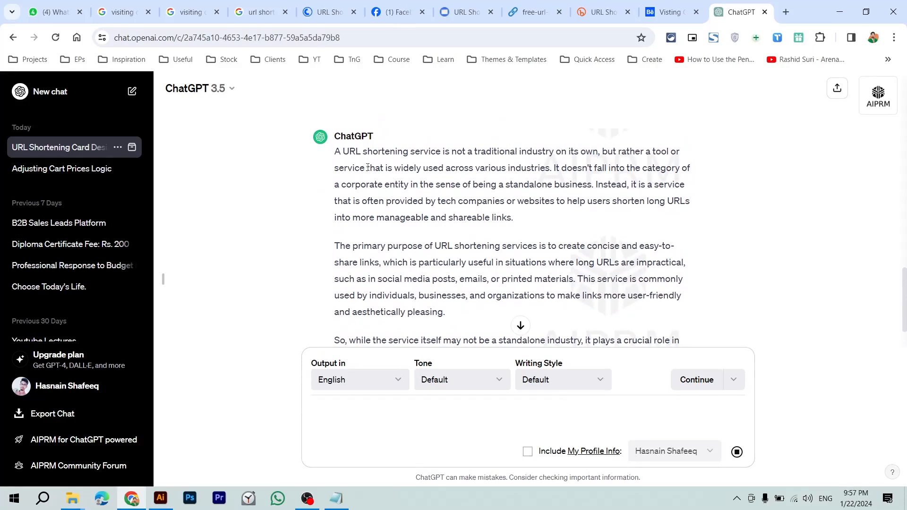
{"action": "left_click_drag", "start_coordinate": [368, 168], "coordinate": [393, 168]}
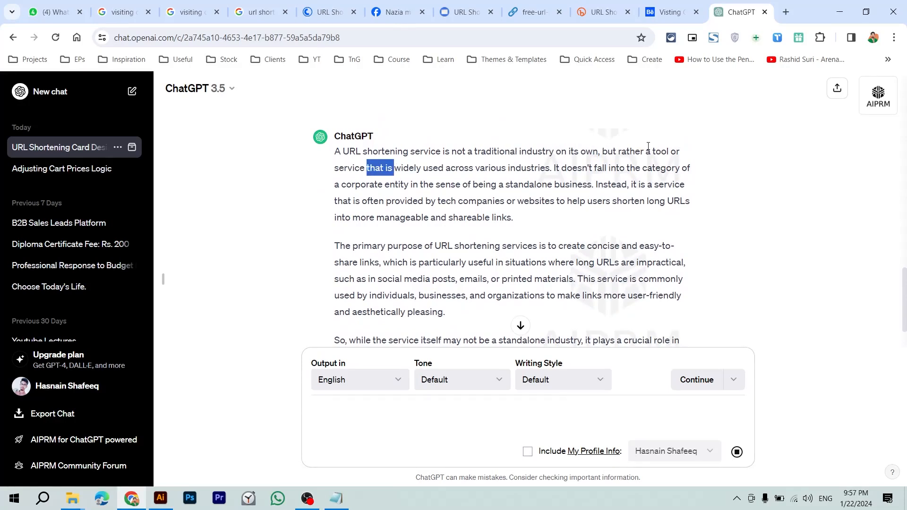
{"action": "left_click_drag", "start_coordinate": [609, 152], "coordinate": [656, 151]}
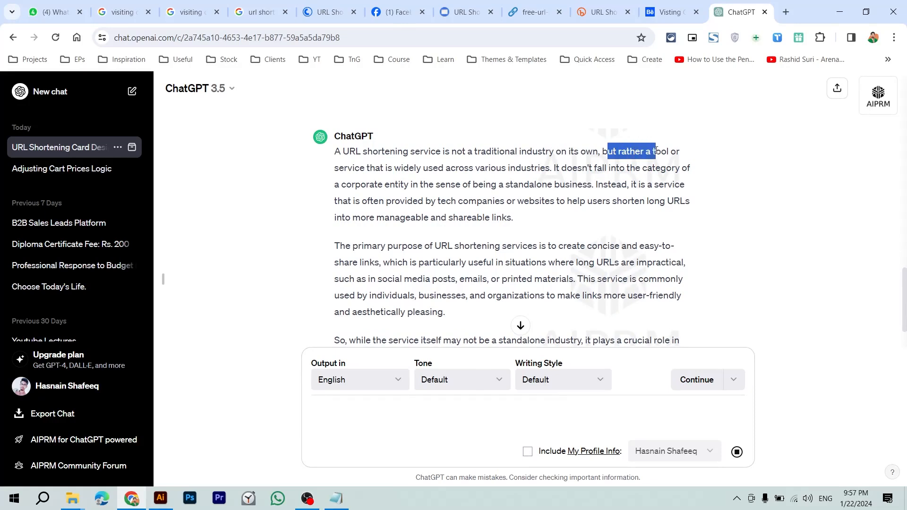
{"action": "left_click", "coordinate": [364, 167]}
{"action": "left_click_drag", "start_coordinate": [490, 168], "coordinate": [532, 168]}
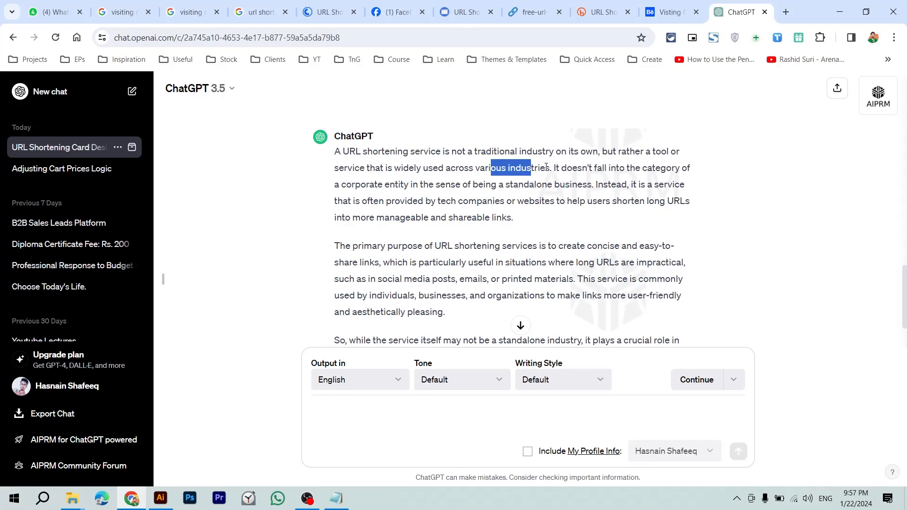
{"action": "left_click_drag", "start_coordinate": [553, 168], "coordinate": [410, 185]}
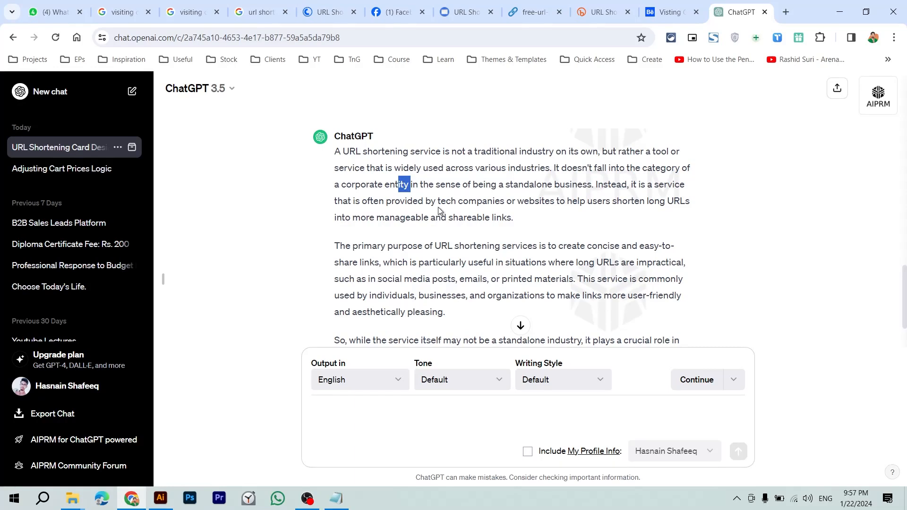
Step: Mark the phrase 'by tech companies' while reading the rest of the reply
{"action": "left_click_drag", "start_coordinate": [450, 202], "coordinate": [515, 202]}
{"action": "left_click", "coordinate": [565, 191]}
{"action": "left_click_drag", "start_coordinate": [431, 202], "coordinate": [507, 203]}
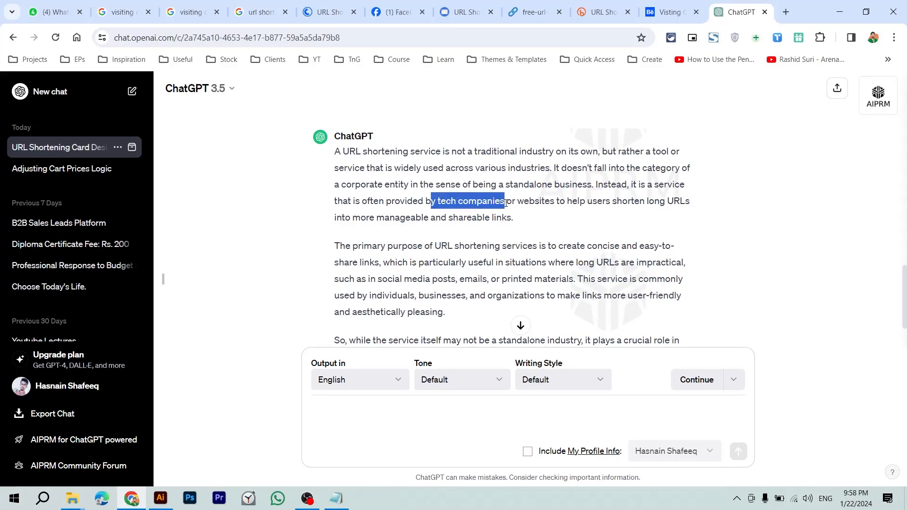
{"action": "left_click", "coordinate": [507, 211]}
{"action": "left_click_drag", "start_coordinate": [427, 202], "coordinate": [505, 201]}
{"action": "left_click", "coordinate": [443, 212]}
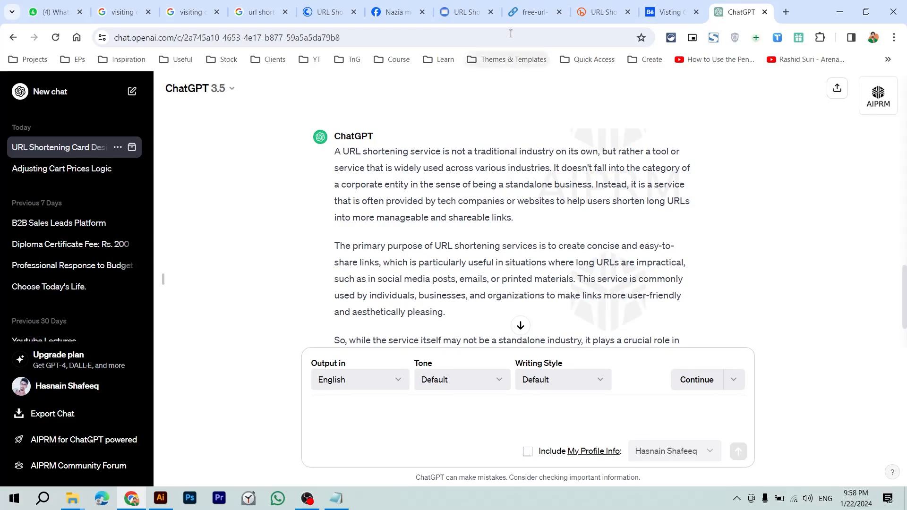
Step: Search Google Images for 'tech visiting card' in a new tab
{"action": "key", "text": "ctrl+t"}
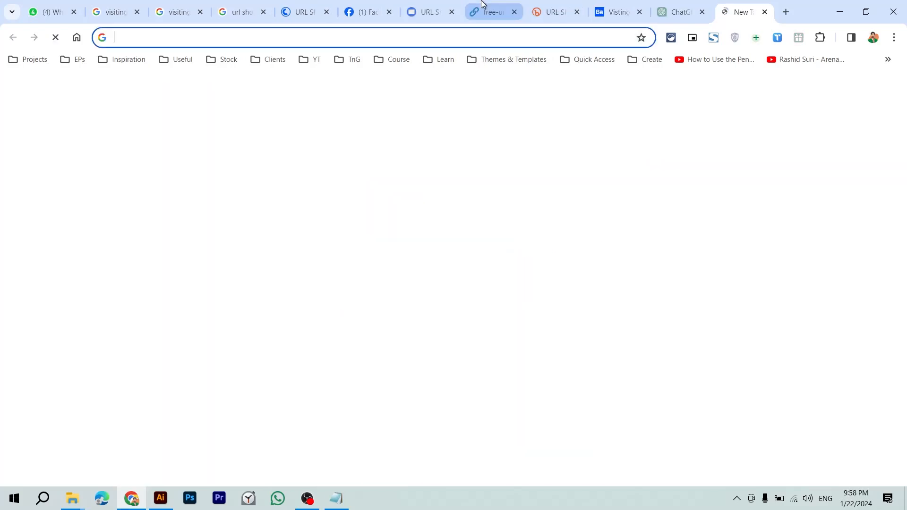
{"action": "type", "text": "tech visi"}
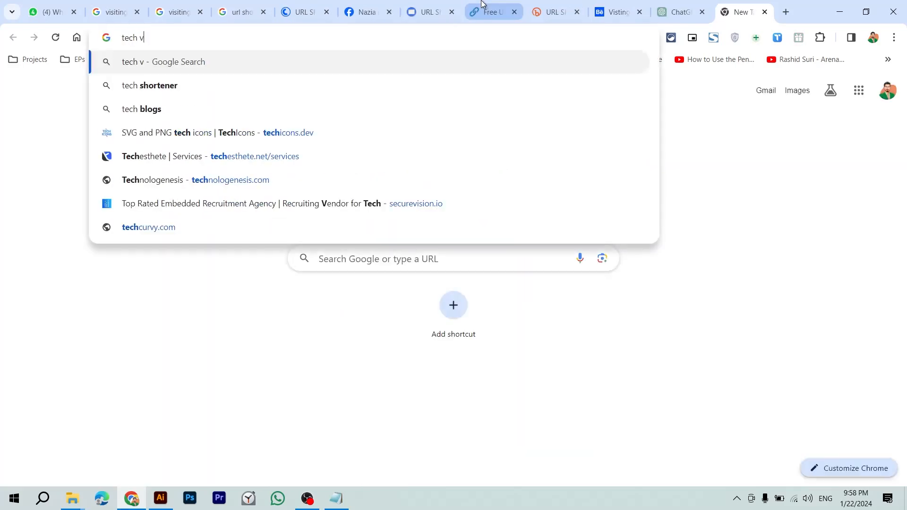
{"action": "key", "text": "Down"}
{"action": "key", "text": "Down"}
{"action": "key", "text": "Down"}
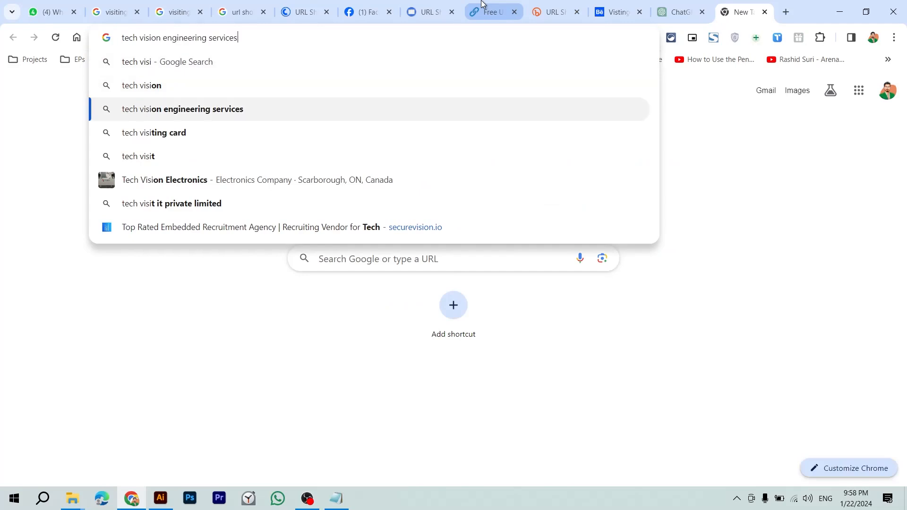
{"action": "key", "text": "Return"}
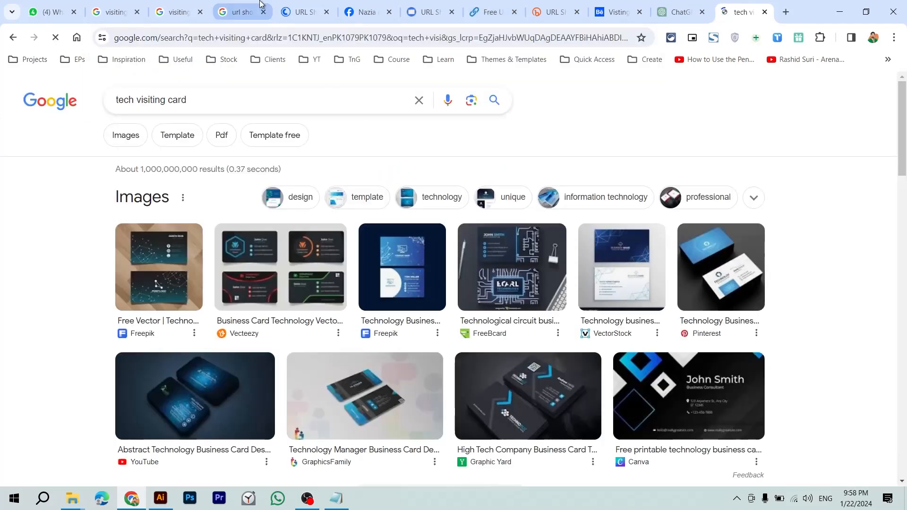
{"action": "left_click", "coordinate": [127, 138]}
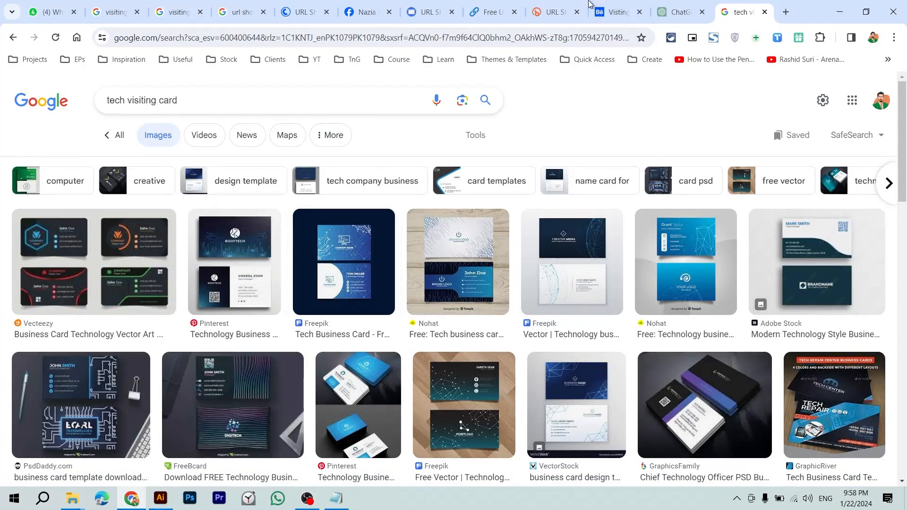
Step: Glance back at ChatGPT's whitespace tip
{"action": "left_click", "coordinate": [681, 4]}
{"action": "scroll", "coordinate": [469, 240], "scroll_direction": "up", "scroll_amount": 8}
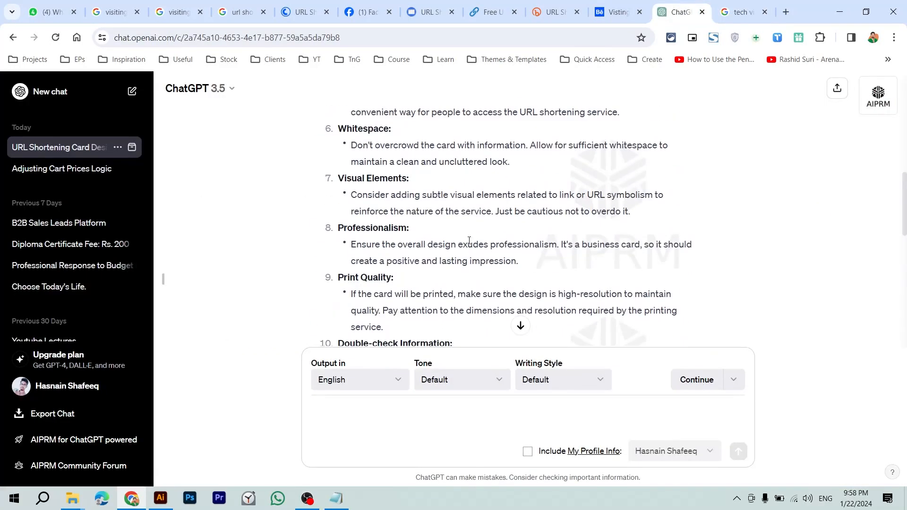
{"action": "left_click_drag", "start_coordinate": [355, 222], "coordinate": [435, 238]}
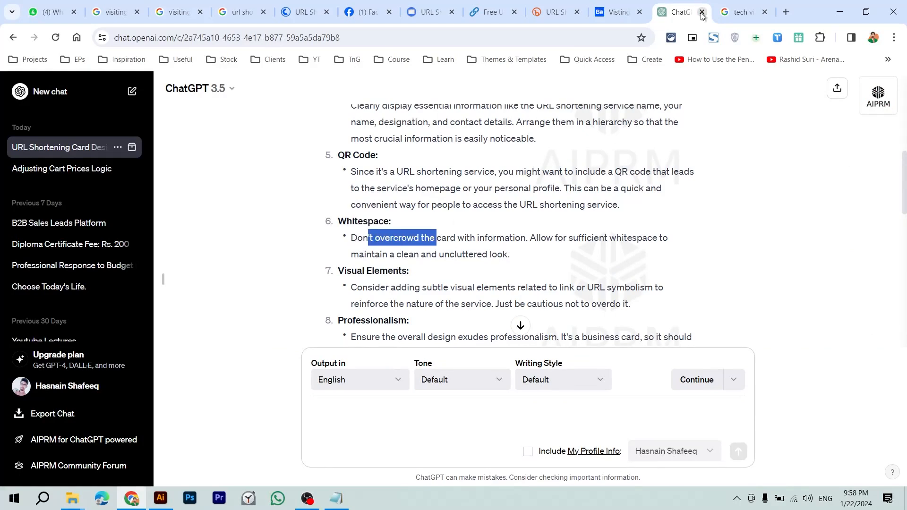
Step: Preview several tech card results and paste the Freepik Creative Media card into Illustrator
{"action": "left_click", "coordinate": [742, 12]}
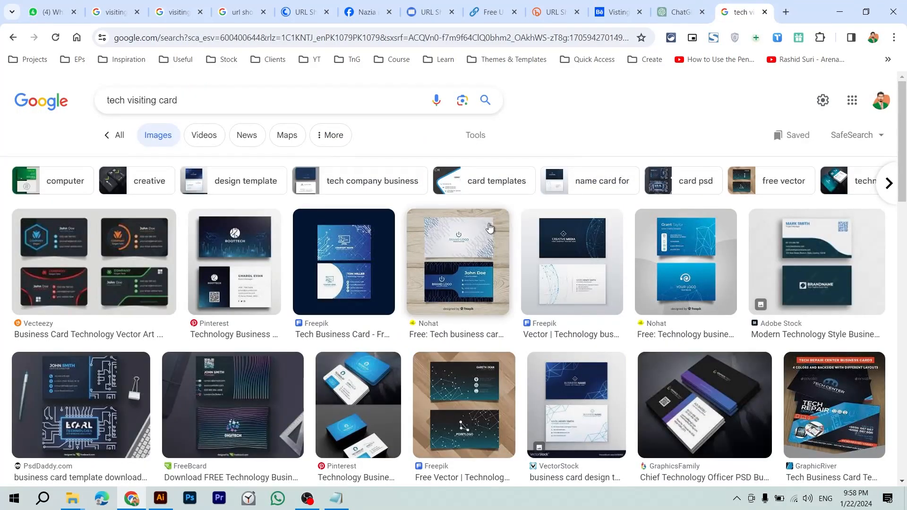
{"action": "left_click", "coordinate": [491, 227]}
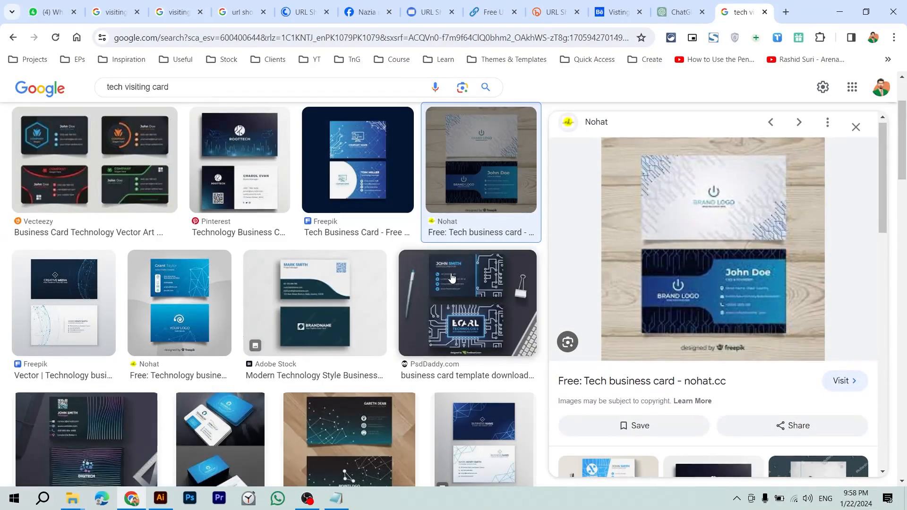
{"action": "scroll", "coordinate": [452, 278], "scroll_direction": "down", "scroll_amount": 1}
{"action": "left_click", "coordinate": [69, 282]}
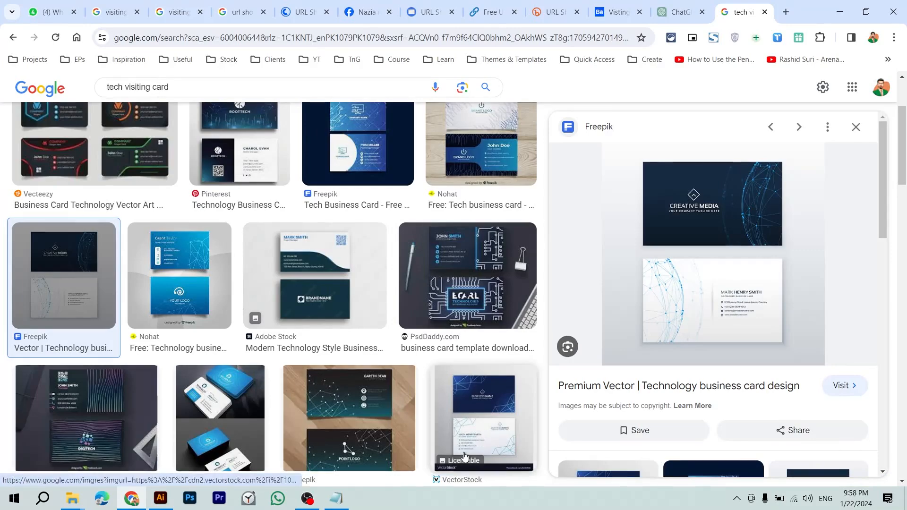
{"action": "left_click", "coordinate": [481, 442]}
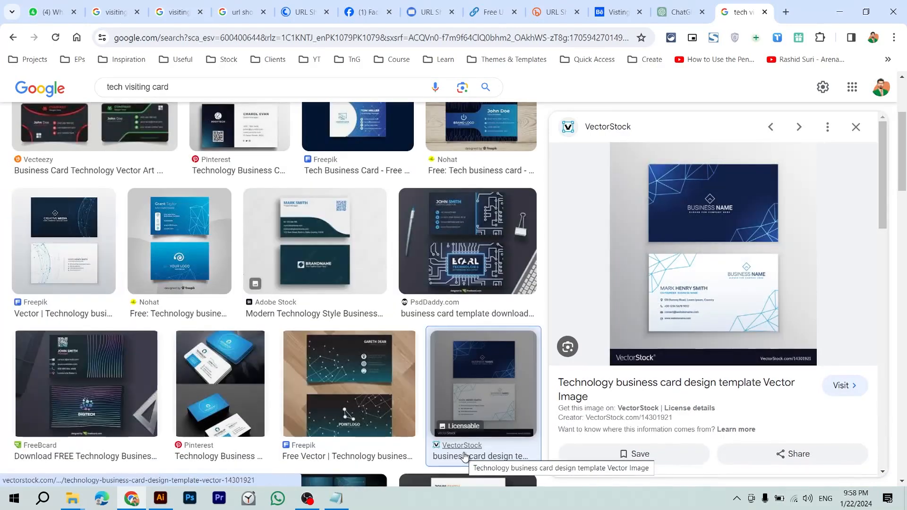
{"action": "left_click", "coordinate": [75, 274]}
{"action": "right_click", "coordinate": [704, 228]}
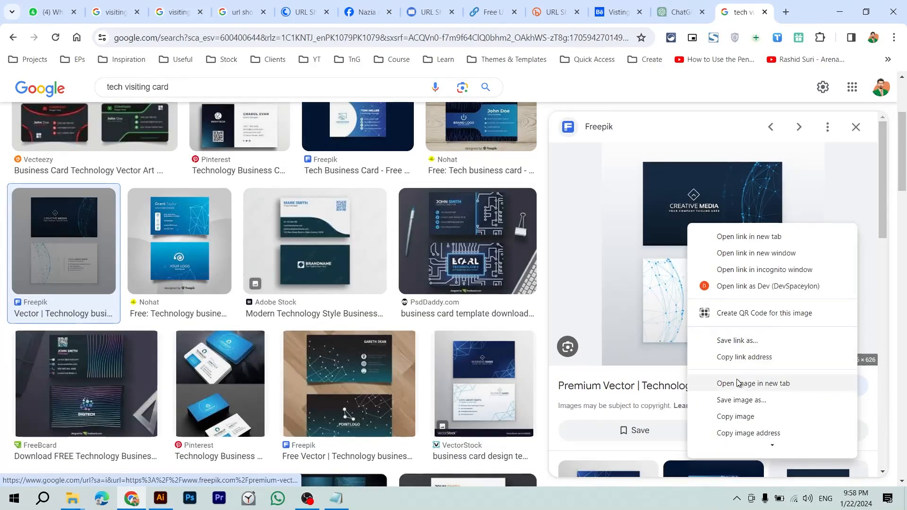
{"action": "left_click", "coordinate": [742, 416]}
{"action": "key", "text": "alt+Tab"}
{"action": "key", "text": "ctrl+v"}
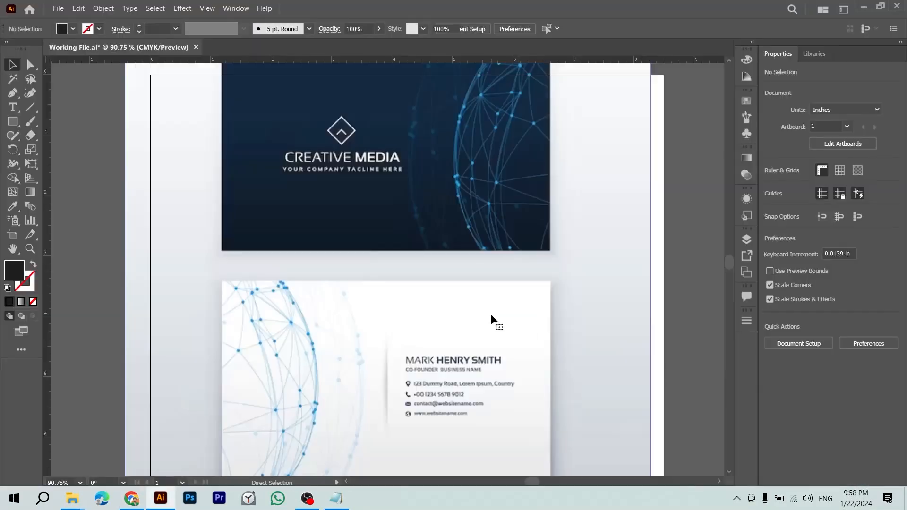
Step: Copy the VectorStock card, then paste the orange Technotic card image into Illustrator
{"action": "key", "text": "alt+Tab"}
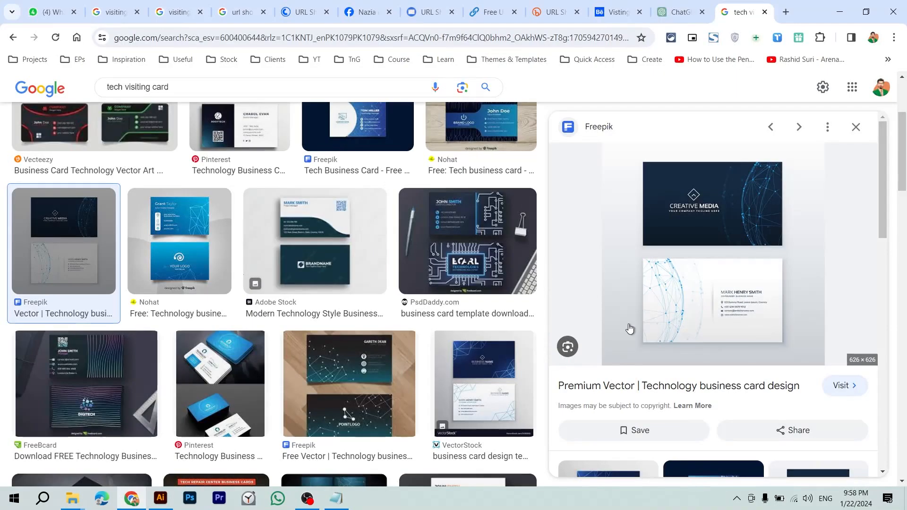
{"action": "left_click", "coordinate": [501, 389]}
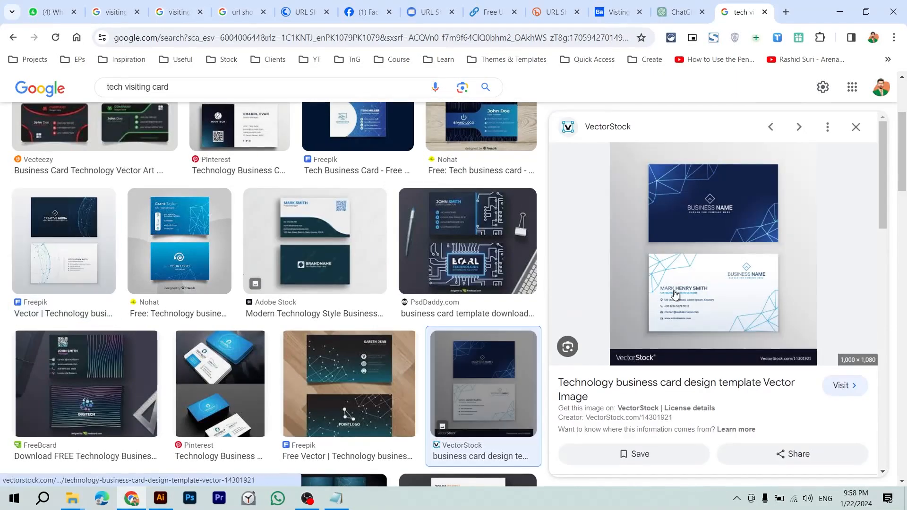
{"action": "right_click", "coordinate": [700, 263]}
{"action": "left_click", "coordinate": [738, 228]}
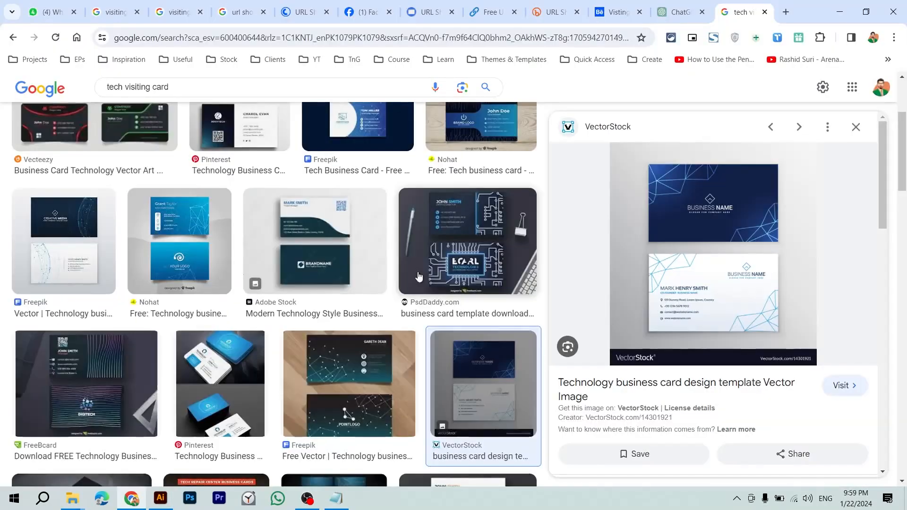
{"action": "scroll", "coordinate": [418, 277], "scroll_direction": "down", "scroll_amount": 6}
{"action": "left_click", "coordinate": [457, 236]}
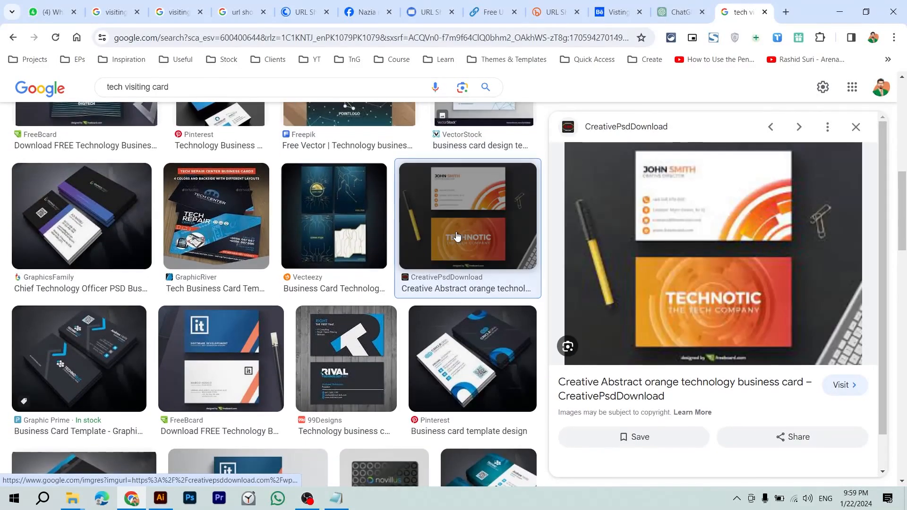
{"action": "right_click", "coordinate": [746, 237]}
{"action": "left_click", "coordinate": [628, 426]}
{"action": "key", "text": "alt+Tab"}
{"action": "key", "text": "ctrl+v"}
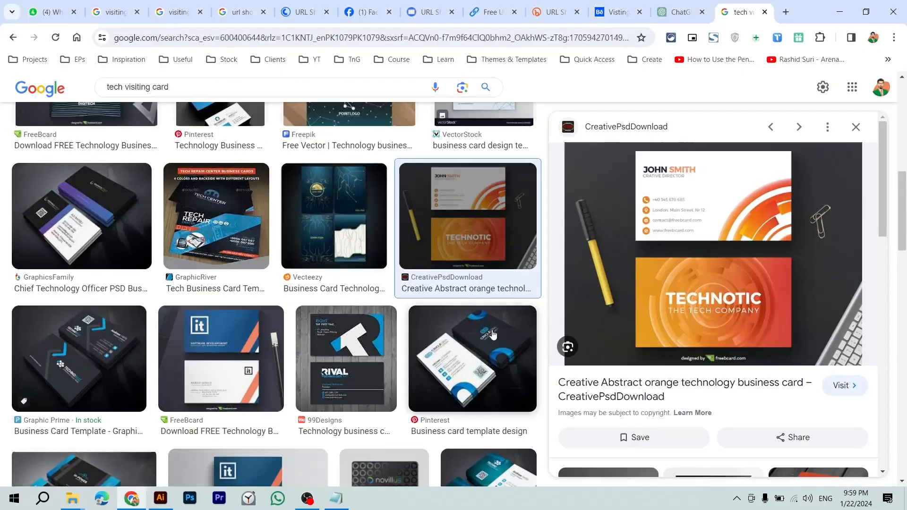
Step: Copy the Pinterest technology business card image and paste it into Illustrator
{"action": "scroll", "coordinate": [493, 334], "scroll_direction": "down", "scroll_amount": 4}
{"action": "left_click", "coordinate": [472, 201]}
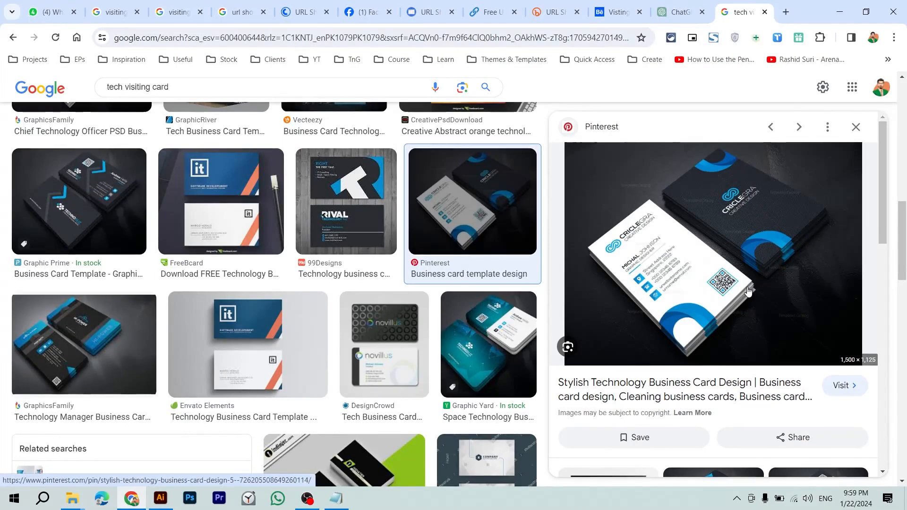
{"action": "right_click", "coordinate": [723, 266]}
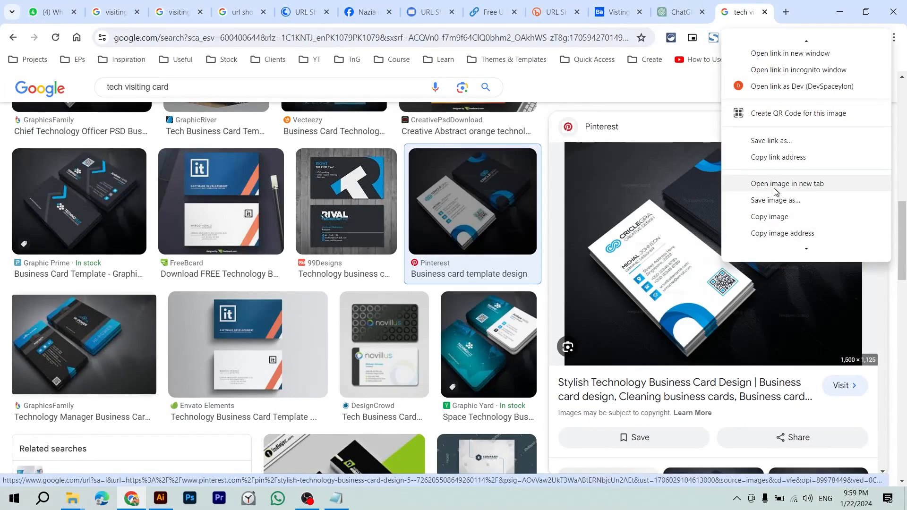
{"action": "left_click", "coordinate": [768, 216]}
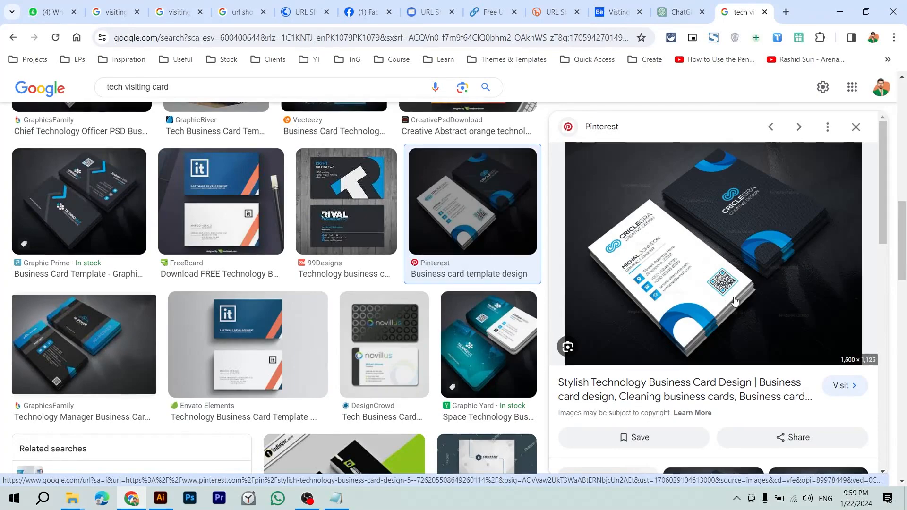
{"action": "key", "text": "alt+Tab"}
{"action": "key", "text": "ctrl+v"}
Step: Place the orange card and shrink the dark Pinterest card above it
{"action": "key", "text": "ctrl+minus"}
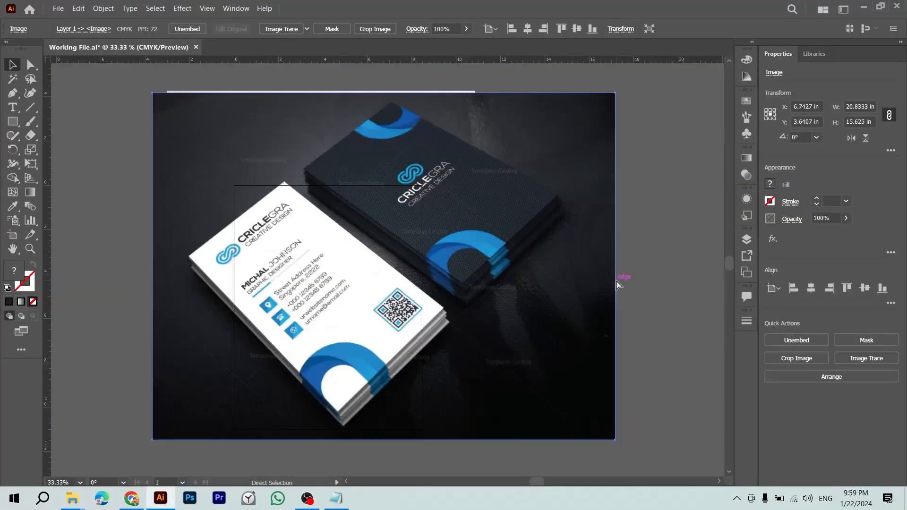
{"action": "key", "text": "ctrl+minus"}
{"action": "key", "text": "ctrl+minus"}
{"action": "key", "text": "ctrl+minus"}
{"action": "left_click_drag", "start_coordinate": [347, 282], "coordinate": [500, 230]}
{"action": "left_click_drag", "start_coordinate": [393, 276], "coordinate": [501, 320]}
{"action": "left_click", "coordinate": [562, 275]}
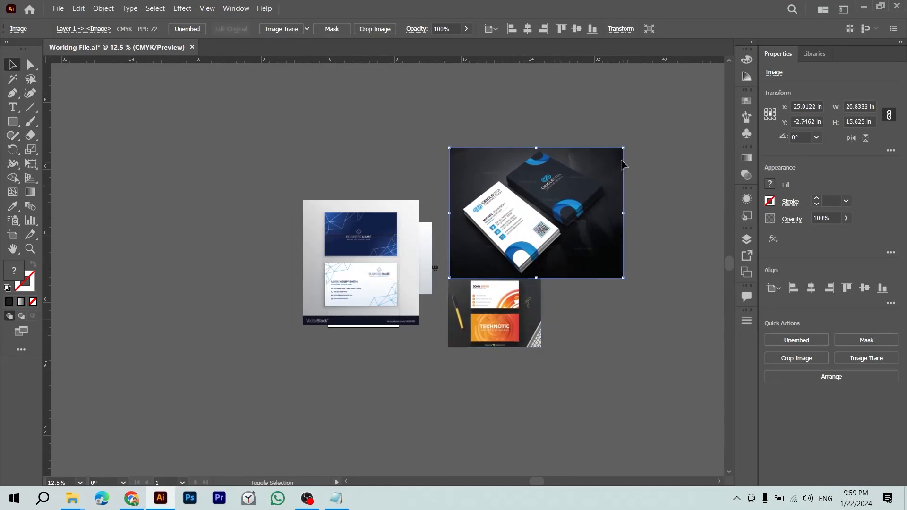
{"action": "left_click_drag", "start_coordinate": [623, 149], "coordinate": [598, 207]}
{"action": "left_click", "coordinate": [598, 207]}
Step: Fit the two blue cards into the grid, then scale all four down together
{"action": "left_click_drag", "start_coordinate": [342, 255], "coordinate": [582, 264]}
{"action": "left_click_drag", "start_coordinate": [656, 332], "coordinate": [605, 289]}
{"action": "left_click_drag", "start_coordinate": [396, 270], "coordinate": [572, 326]}
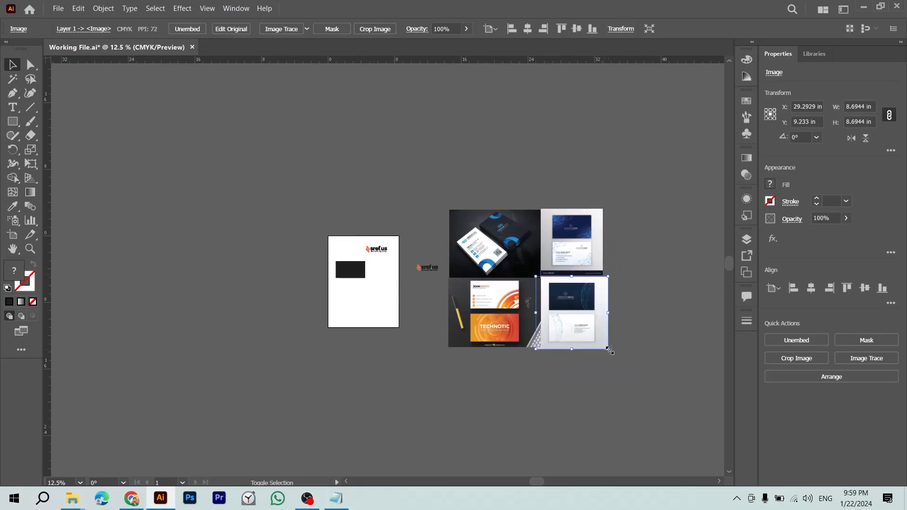
{"action": "left_click_drag", "start_coordinate": [609, 349], "coordinate": [603, 344]}
{"action": "key", "text": "ctrl+a"}
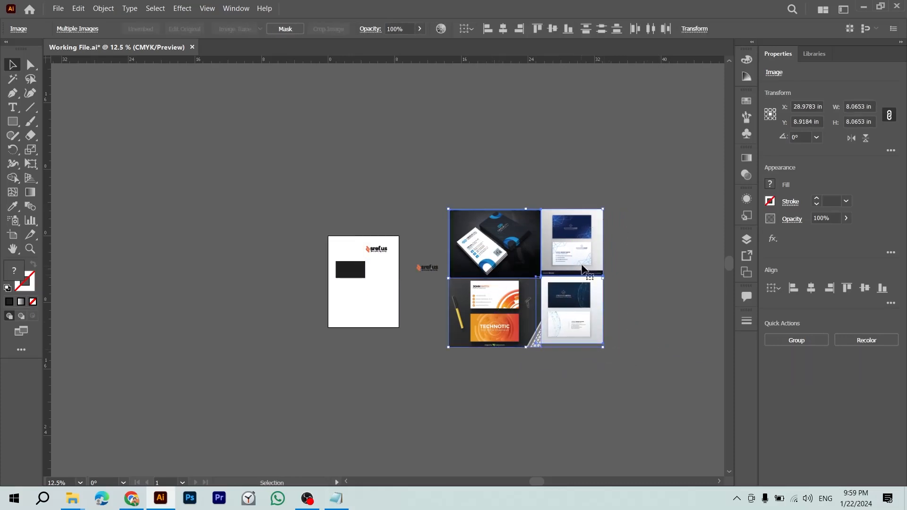
{"action": "left_click_drag", "start_coordinate": [605, 282], "coordinate": [468, 312]}
Step: Move one sref.us logo up and left and the artboard logo to the right
{"action": "left_click", "coordinate": [425, 267]}
{"action": "left_click", "coordinate": [490, 252]}
{"action": "left_click_drag", "start_coordinate": [427, 268], "coordinate": [283, 226]}
{"action": "left_click", "coordinate": [405, 258]}
{"action": "left_click_drag", "start_coordinate": [385, 250], "coordinate": [633, 386]}
Step: Group the four reference card images with Ctrl+G and move the group up and left
{"action": "key", "text": "z"}
{"action": "key", "text": "v"}
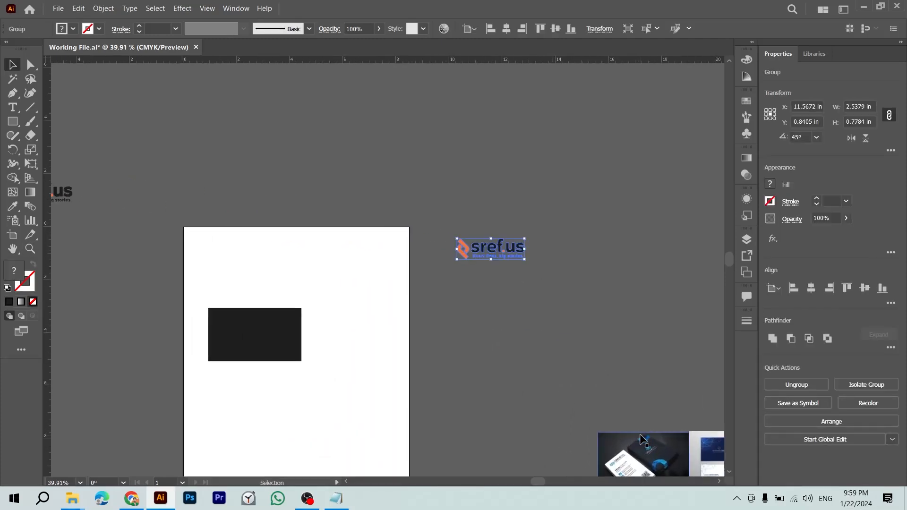
{"action": "left_click_drag", "start_coordinate": [641, 439], "coordinate": [585, 234]}
{"action": "key", "text": "ctrl+z"}
{"action": "left_click_drag", "start_coordinate": [637, 312], "coordinate": [436, 116]}
{"action": "left_click_drag", "start_coordinate": [427, 220], "coordinate": [546, 368]}
{"action": "key", "text": "ctrl+g"}
{"action": "left_click", "coordinate": [529, 229]}
{"action": "left_click_drag", "start_coordinate": [449, 257], "coordinate": [396, 178]}
{"action": "left_click_drag", "start_coordinate": [366, 245], "coordinate": [529, 374]}
{"action": "left_click", "coordinate": [437, 286]}
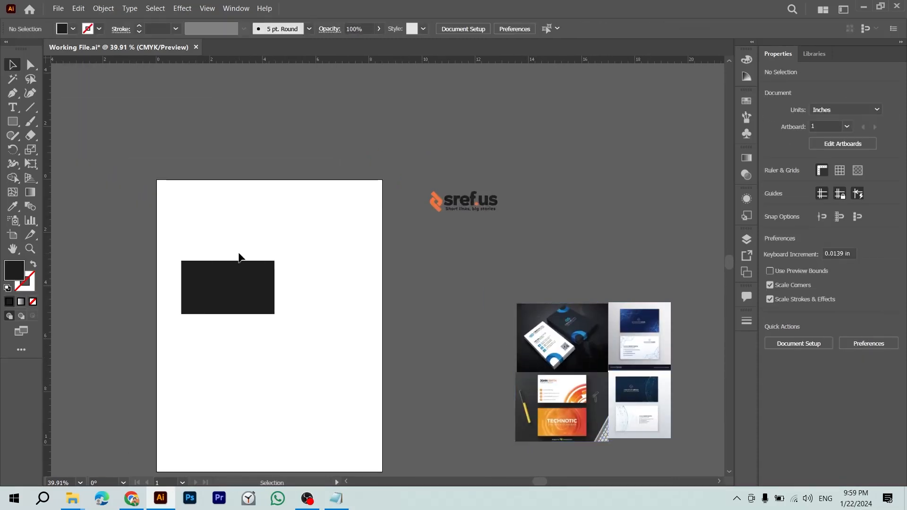
Step: Move the black rectangle off the artboard and fill it with the artboard's white
{"action": "left_click_drag", "start_coordinate": [242, 279], "coordinate": [426, 271]}
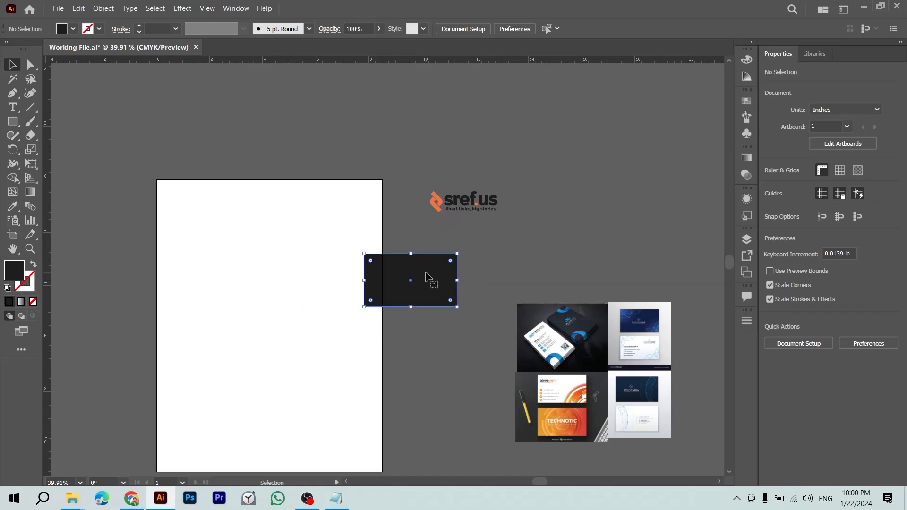
{"action": "key", "text": "i"}
{"action": "left_click", "coordinate": [201, 249]}
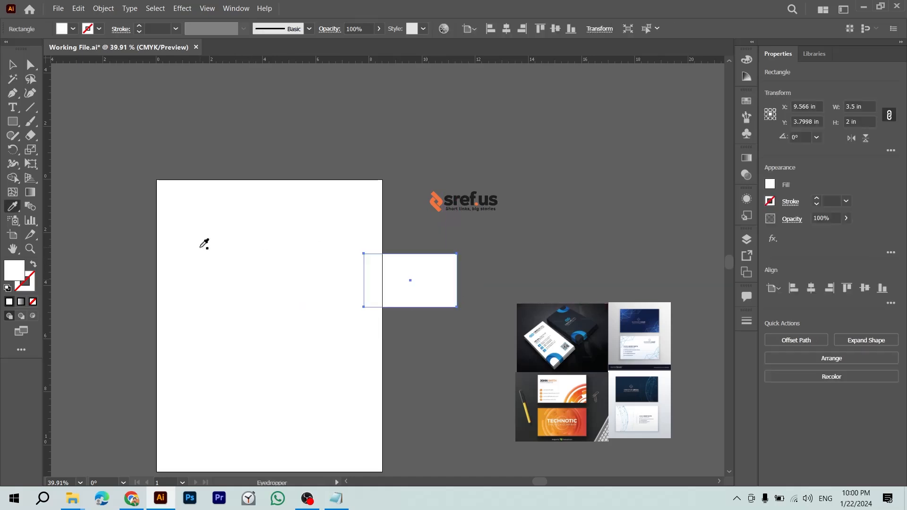
{"action": "key", "text": "v"}
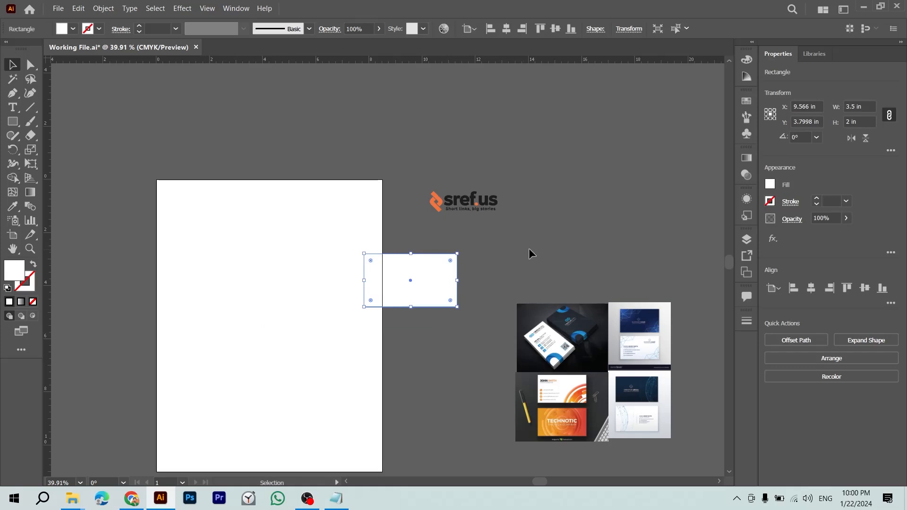
Step: Reposition the sref.us logo, the white card and the card image group side by side
{"action": "left_click_drag", "start_coordinate": [528, 253], "coordinate": [396, 206]}
{"action": "left_click_drag", "start_coordinate": [337, 159], "coordinate": [155, 230]}
{"action": "left_click_drag", "start_coordinate": [307, 225], "coordinate": [446, 176]}
{"action": "left_click_drag", "start_coordinate": [508, 381], "coordinate": [356, 260]}
Step: Zoom in on the white card, then settle the view at 83.51%
{"action": "key", "text": "z"}
{"action": "left_click_drag", "start_coordinate": [418, 155], "coordinate": [579, 248]}
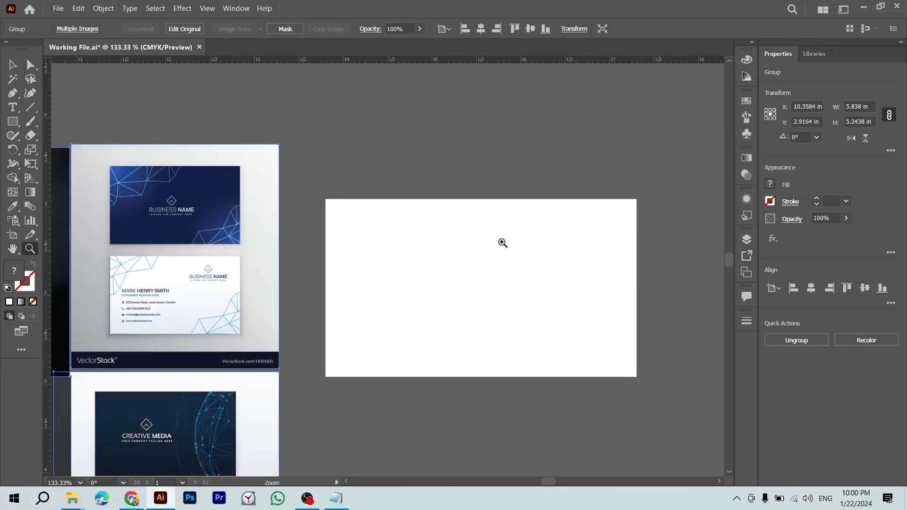
{"action": "left_click_drag", "start_coordinate": [503, 243], "coordinate": [553, 283]}
{"action": "key", "text": "v"}
{"action": "key", "text": "z"}
{"action": "left_click_drag", "start_coordinate": [385, 275], "coordinate": [341, 227]}
{"action": "left_click_drag", "start_coordinate": [358, 261], "coordinate": [414, 278]}
{"action": "left_click_drag", "start_coordinate": [297, 272], "coordinate": [536, 262]}
{"action": "left_click_drag", "start_coordinate": [497, 321], "coordinate": [487, 299]}
{"action": "left_click_drag", "start_coordinate": [540, 317], "coordinate": [507, 207]}
{"action": "left_click_drag", "start_coordinate": [485, 316], "coordinate": [454, 269]}
{"action": "left_click_drag", "start_coordinate": [588, 272], "coordinate": [581, 267]}
{"action": "left_click_drag", "start_coordinate": [589, 203], "coordinate": [477, 211]}
{"action": "left_click_drag", "start_coordinate": [262, 231], "coordinate": [505, 227]}
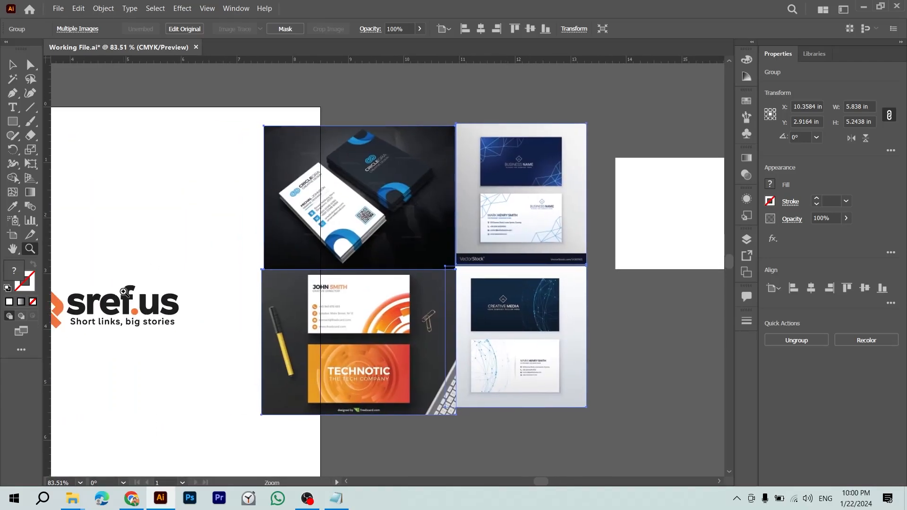
Step: Move the sref.us logo onto the white card
{"action": "key", "text": "v"}
{"action": "left_click_drag", "start_coordinate": [122, 298], "coordinate": [504, 231]}
{"action": "key", "text": "ctrl+z"}
{"action": "left_click_drag", "start_coordinate": [148, 299], "coordinate": [361, 254]}
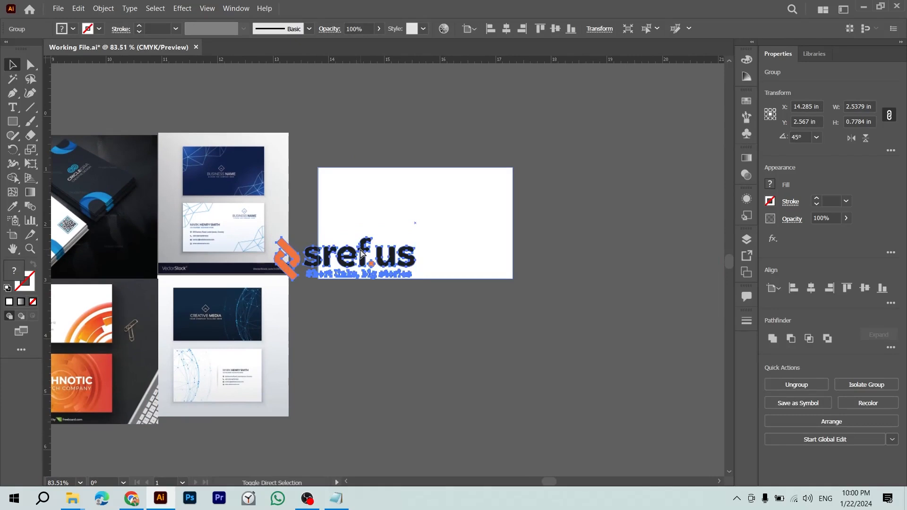
Step: Select the logo together with the white card and align their horizontal and vertical centres
{"action": "left_click", "coordinate": [474, 229], "text": "shift"}
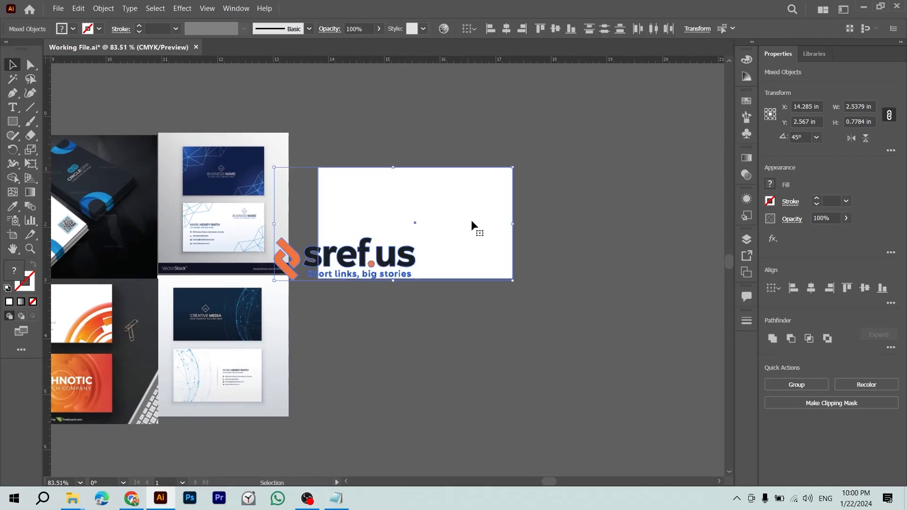
{"action": "left_click", "coordinate": [811, 289]}
{"action": "left_click", "coordinate": [866, 289]}
{"action": "left_click", "coordinate": [539, 245]}
Step: Try shrinking the sref.us logo about its centre, then zoom in and undo the resize
{"action": "left_click", "coordinate": [482, 226]}
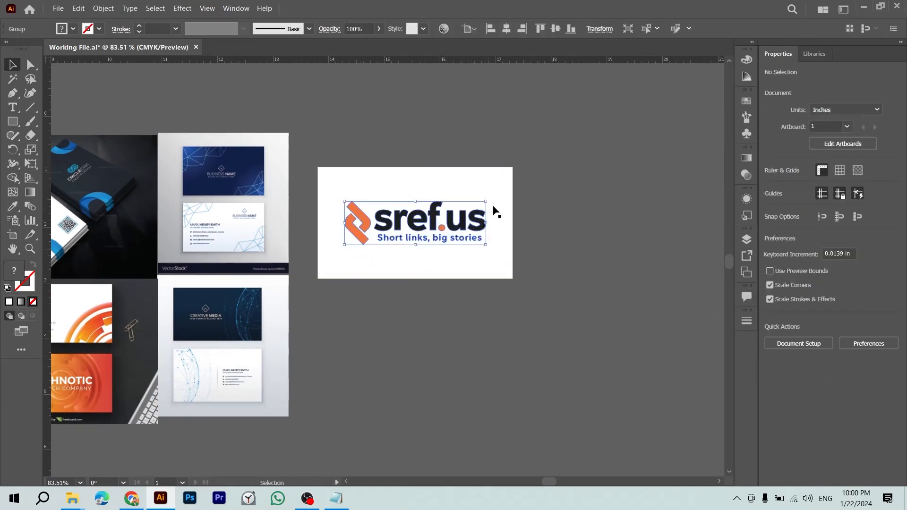
{"action": "left_click", "coordinate": [581, 243]}
{"action": "left_click", "coordinate": [482, 230]}
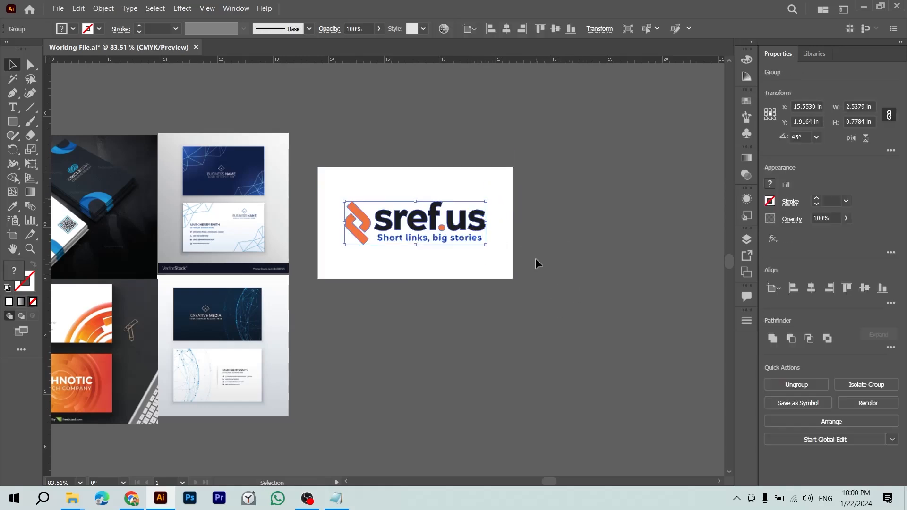
{"action": "left_click_drag", "start_coordinate": [485, 206], "coordinate": [570, 279]}
{"action": "left_click", "coordinate": [583, 219]}
{"action": "key", "text": "z"}
{"action": "key", "text": "v"}
{"action": "key", "text": "ctrl+z"}
{"action": "left_click", "coordinate": [584, 243]}
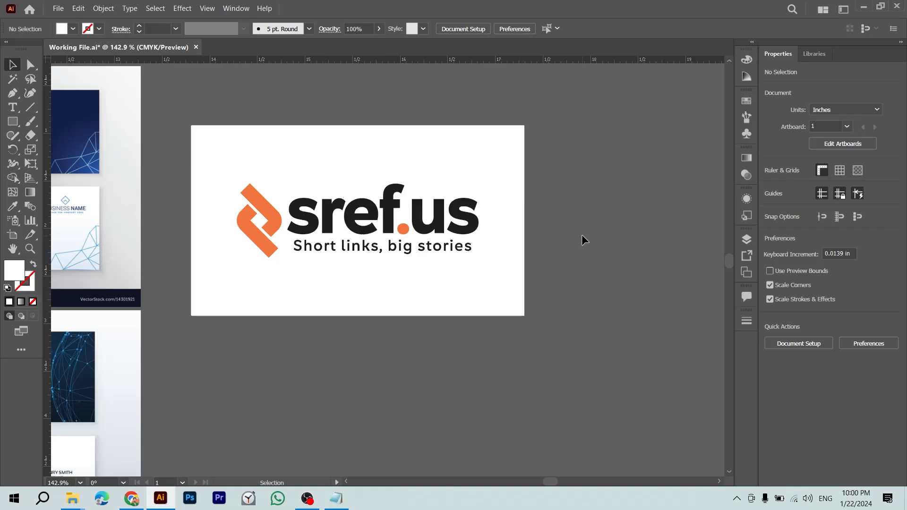
{"action": "left_click", "coordinate": [454, 211]}
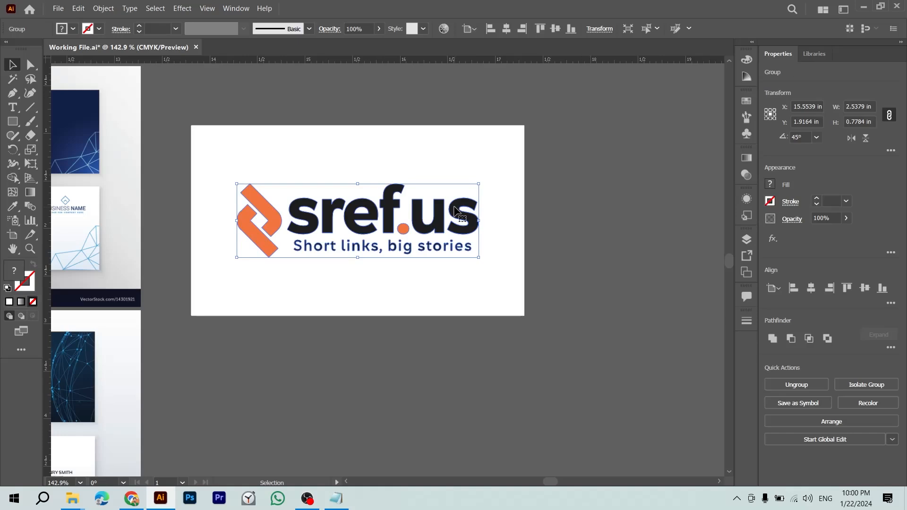
{"action": "left_click", "coordinate": [595, 242]}
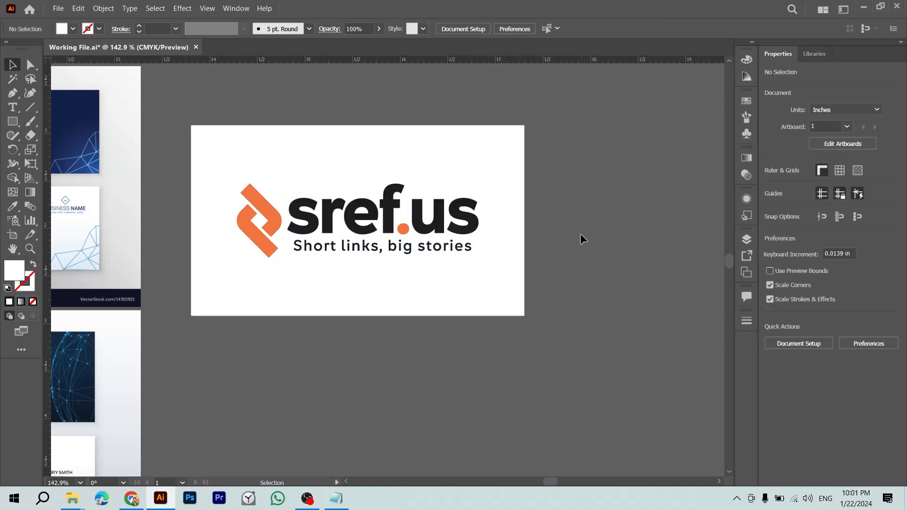
{"action": "left_click", "coordinate": [480, 216]}
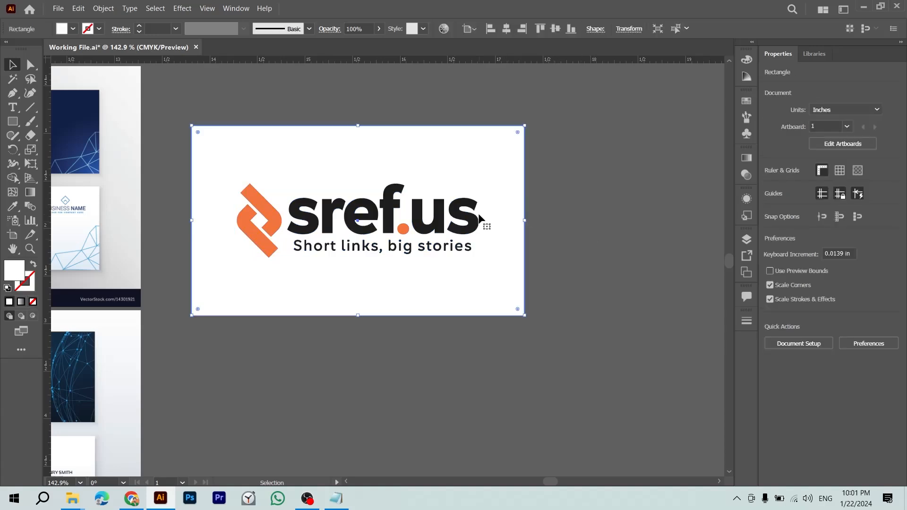
{"action": "left_click", "coordinate": [475, 216]}
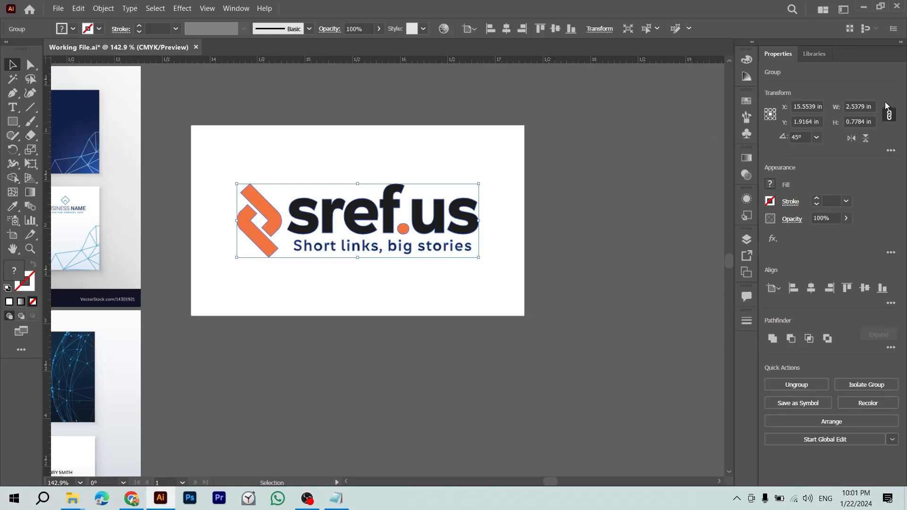
{"action": "left_click", "coordinate": [872, 103]}
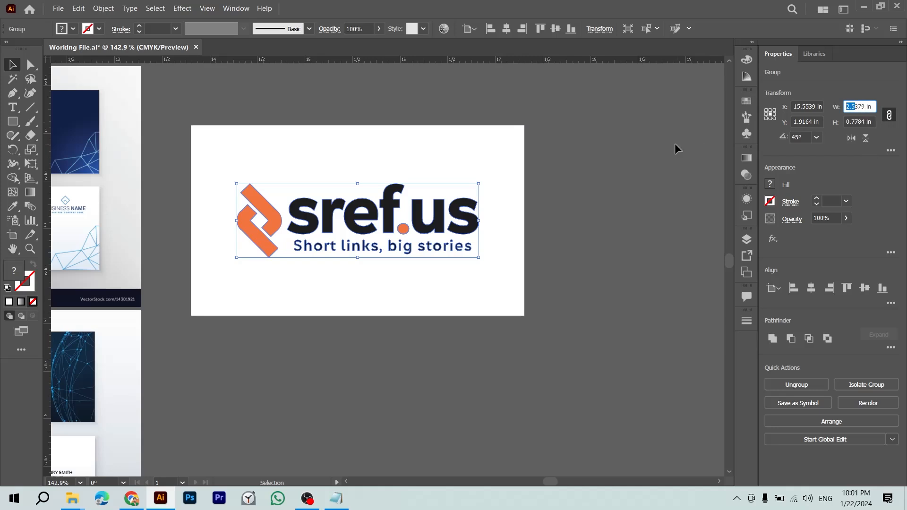
{"action": "left_click", "coordinate": [496, 153]}
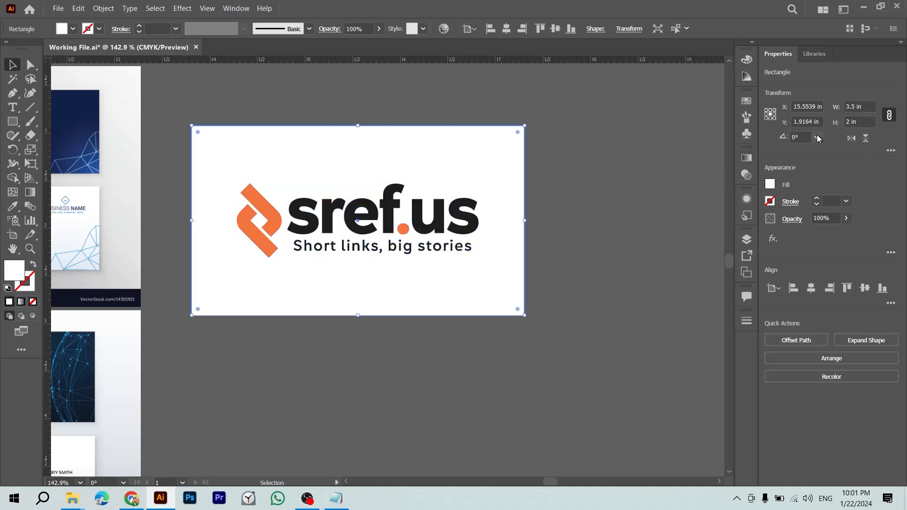
{"action": "left_click", "coordinate": [654, 169]}
{"action": "left_click_drag", "start_coordinate": [515, 254], "coordinate": [515, 258]}
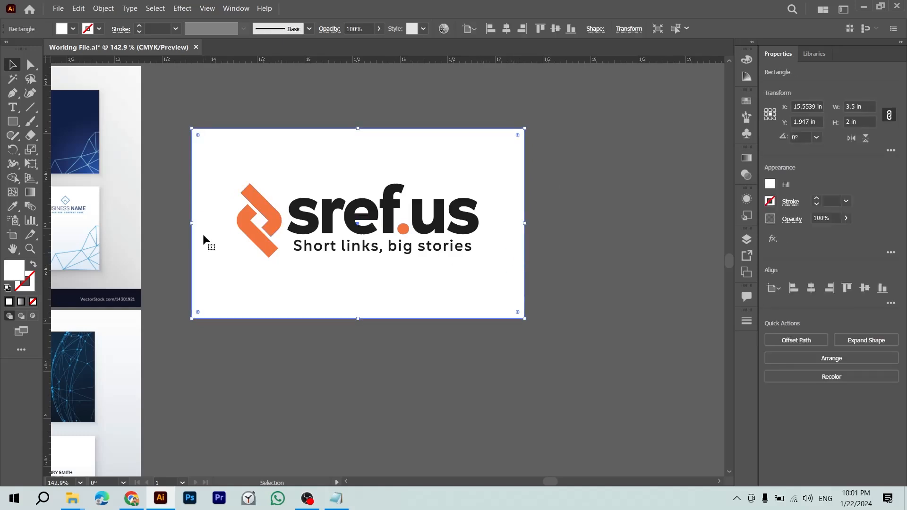
{"action": "key", "text": "ctrl+z"}
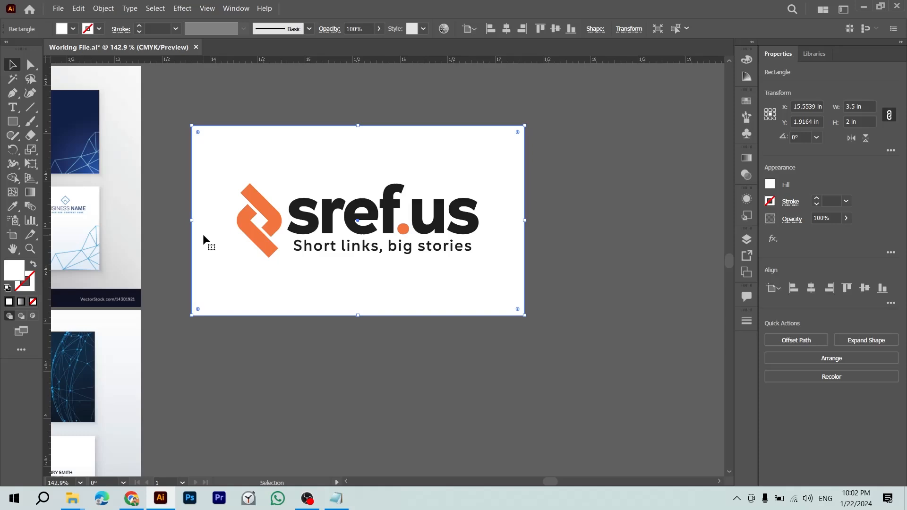
Step: Try the sref.us logo at 1.5 in wide, then undo the resize
{"action": "left_click", "coordinate": [418, 333]}
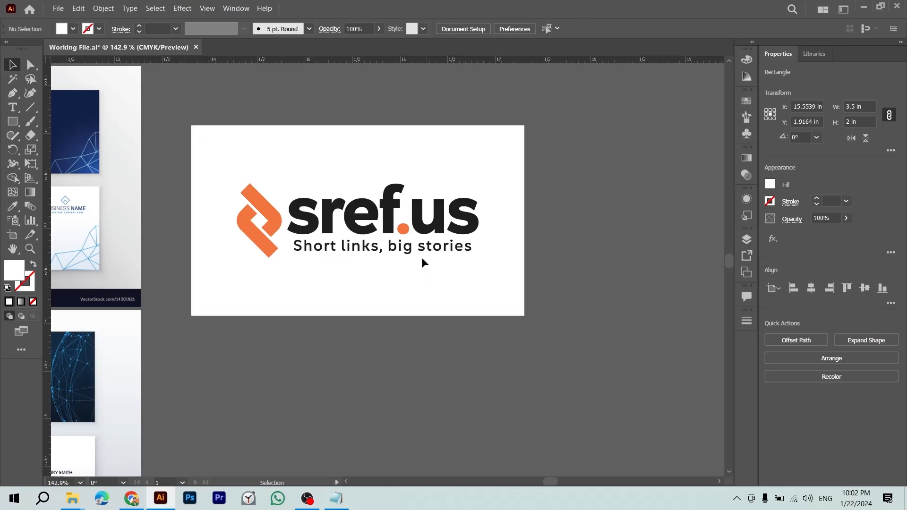
{"action": "left_click", "coordinate": [425, 246]}
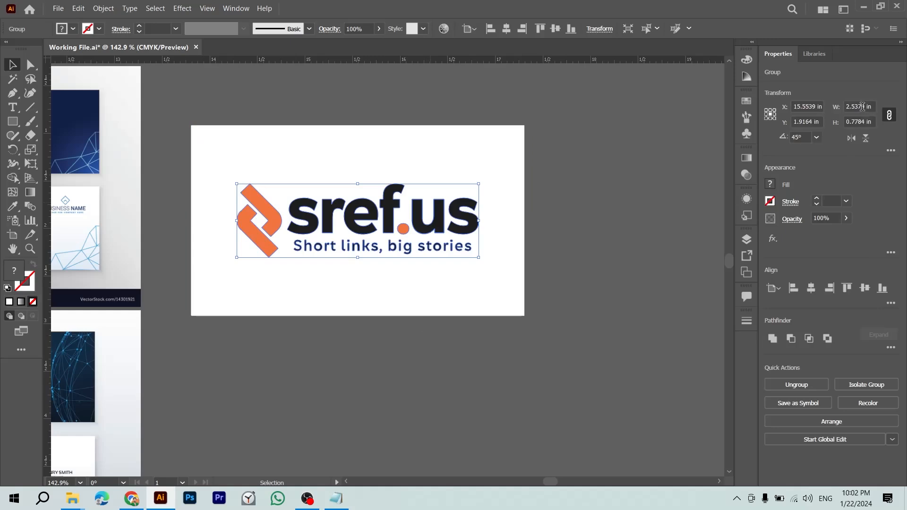
{"action": "left_click", "coordinate": [863, 106]}
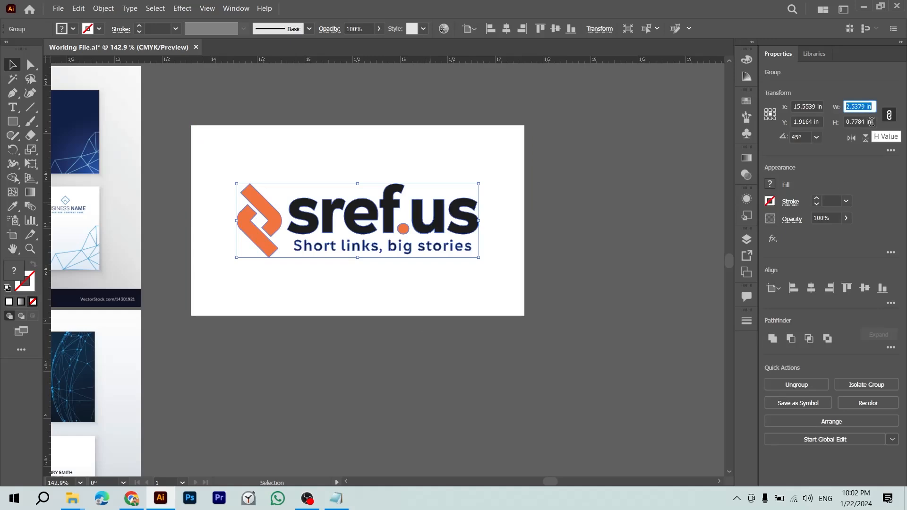
{"action": "type", "text": "1.5"}
{"action": "key", "text": "Return"}
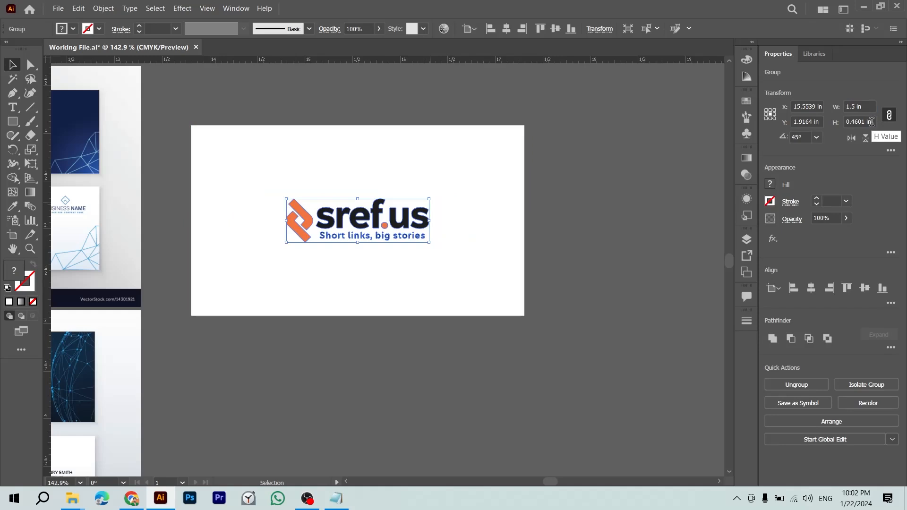
{"action": "key", "text": "ctrl+z"}
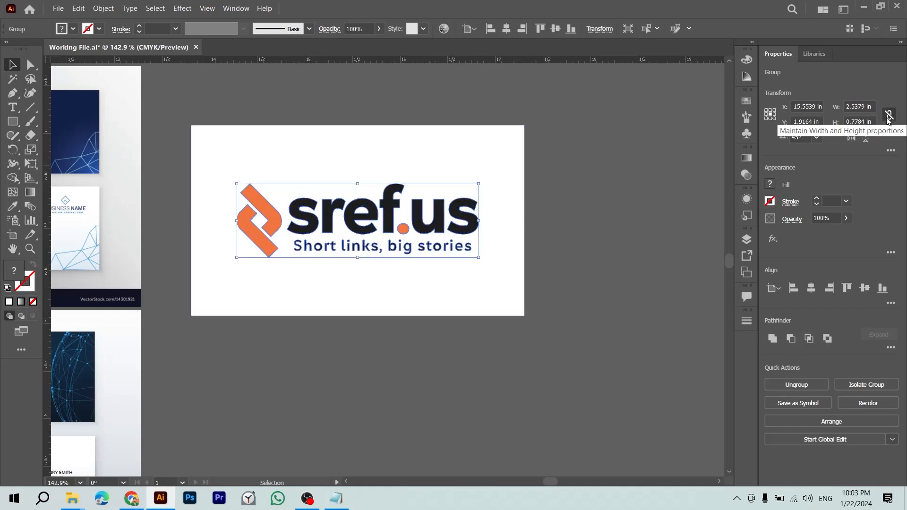
Step: Resize the logo to 1 in wide with width and height kept linked
{"action": "left_click", "coordinate": [889, 116]}
{"action": "double_click", "coordinate": [861, 106]}
{"action": "type", "text": "1.5"}
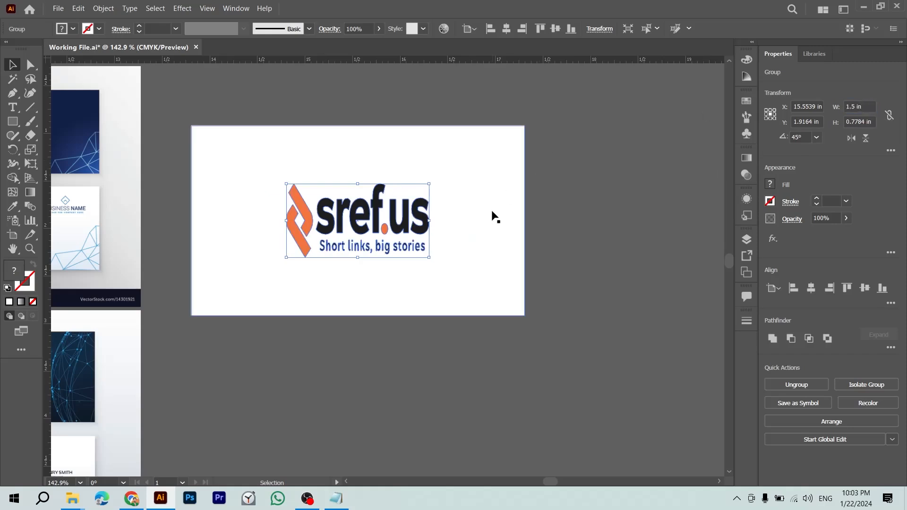
{"action": "type", "text": "av"}
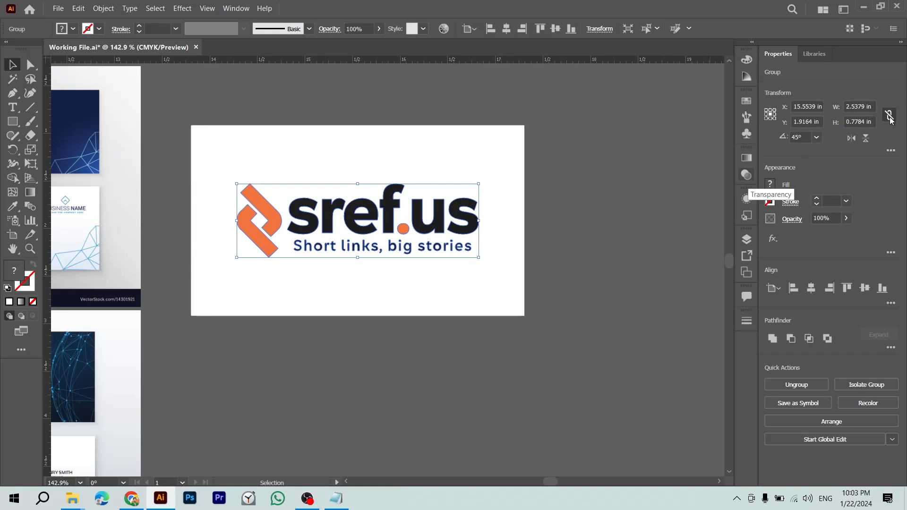
{"action": "left_click", "coordinate": [890, 117]}
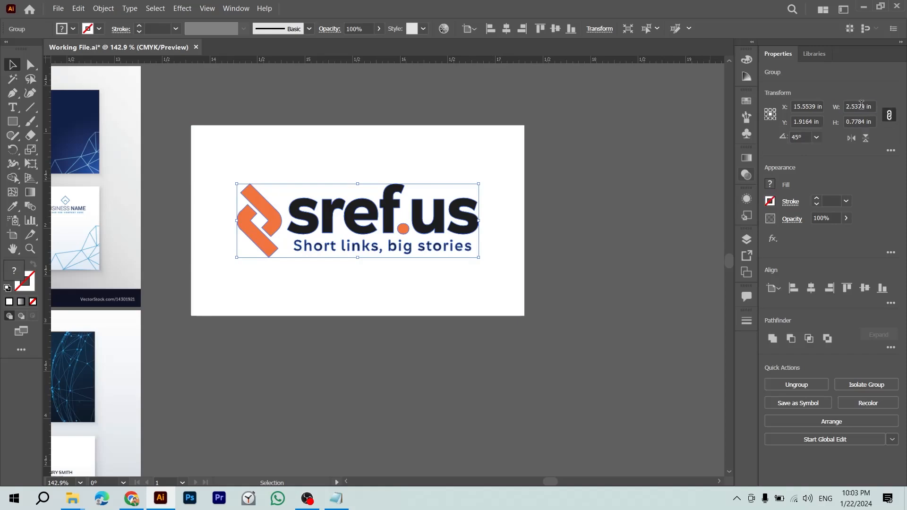
{"action": "left_click", "coordinate": [859, 122]}
{"action": "left_click", "coordinate": [857, 104]}
{"action": "triple_click", "coordinate": [856, 105]}
{"action": "type", "text": "1"}
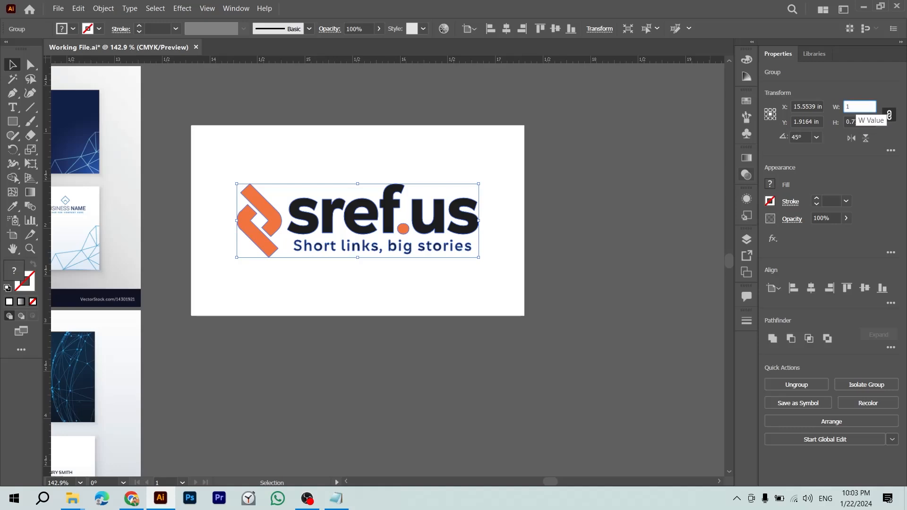
{"action": "key", "text": "Return"}
{"action": "left_click", "coordinate": [566, 270]}
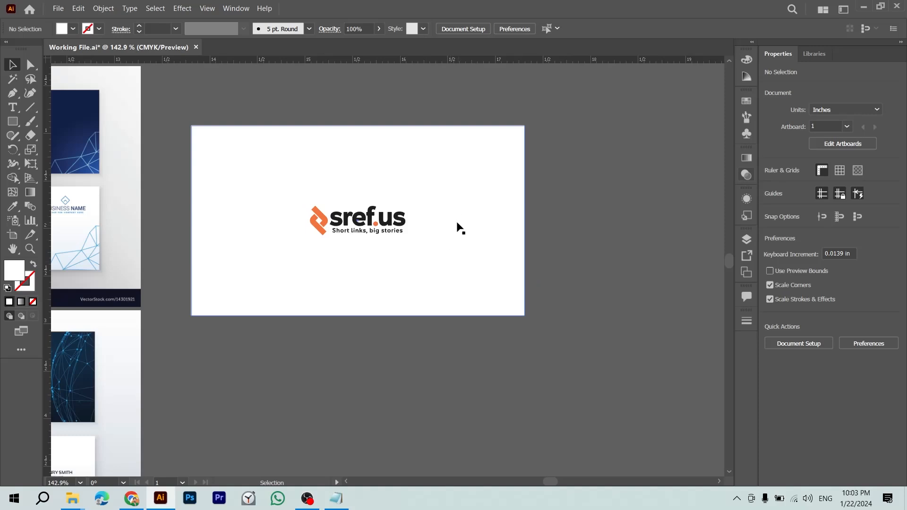
Step: Undo an accidental card move, then zoom in on the logo and back out
{"action": "left_click_drag", "start_coordinate": [368, 204], "coordinate": [312, 333]}
{"action": "key", "text": "ctrl+z"}
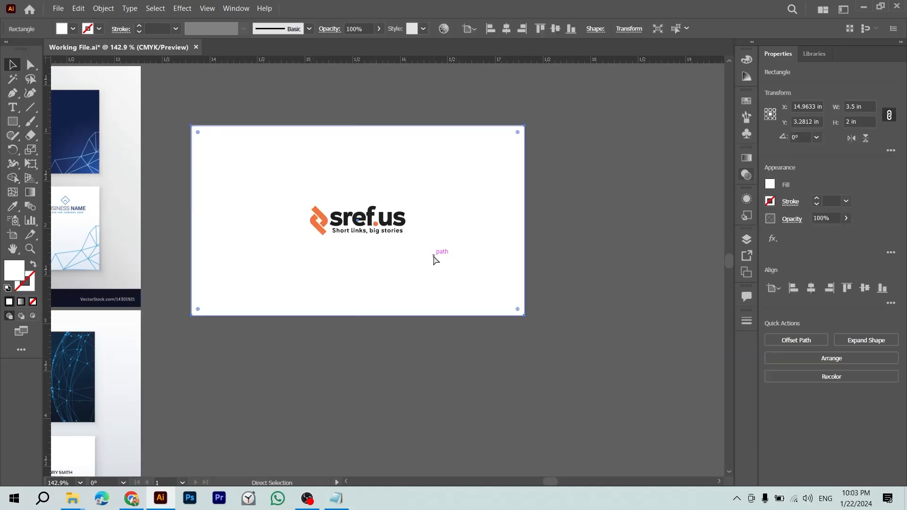
{"action": "left_click", "coordinate": [404, 228]}
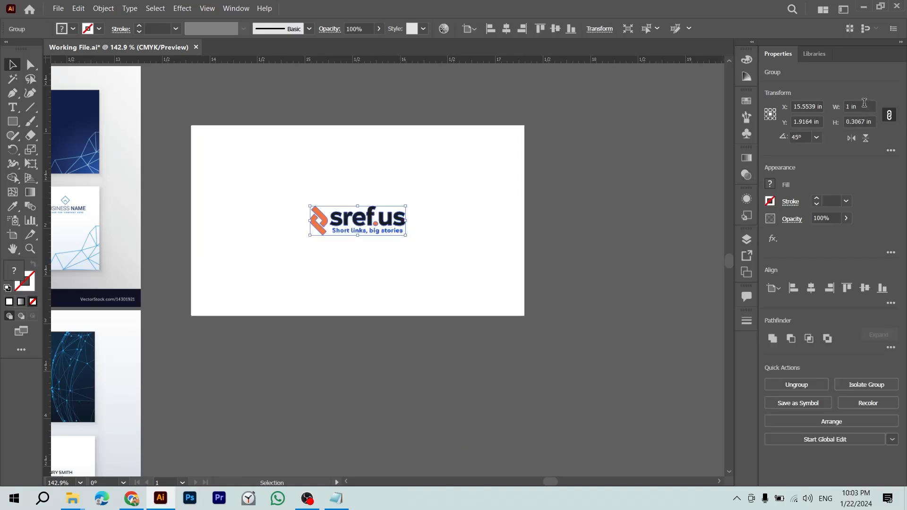
{"action": "left_click", "coordinate": [530, 189]}
{"action": "key", "text": "z"}
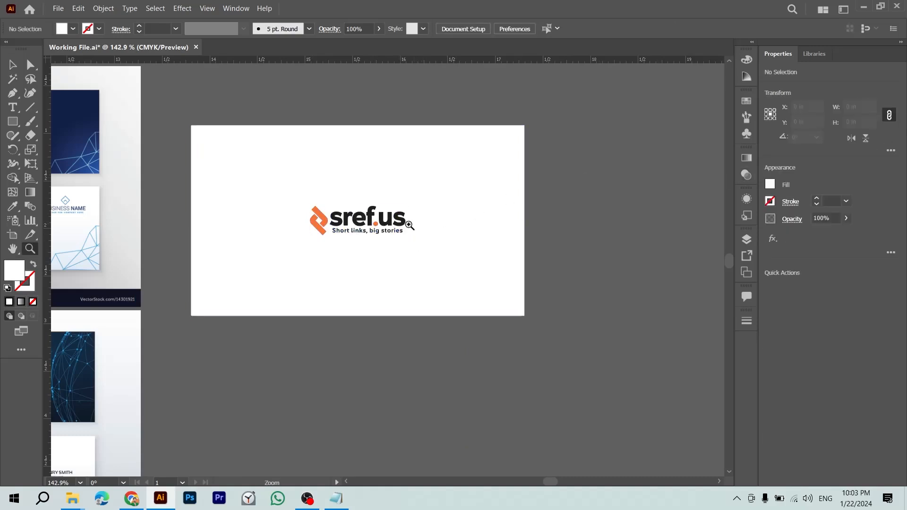
{"action": "left_click_drag", "start_coordinate": [398, 221], "coordinate": [465, 253]}
{"action": "left_click_drag", "start_coordinate": [426, 223], "coordinate": [381, 210]}
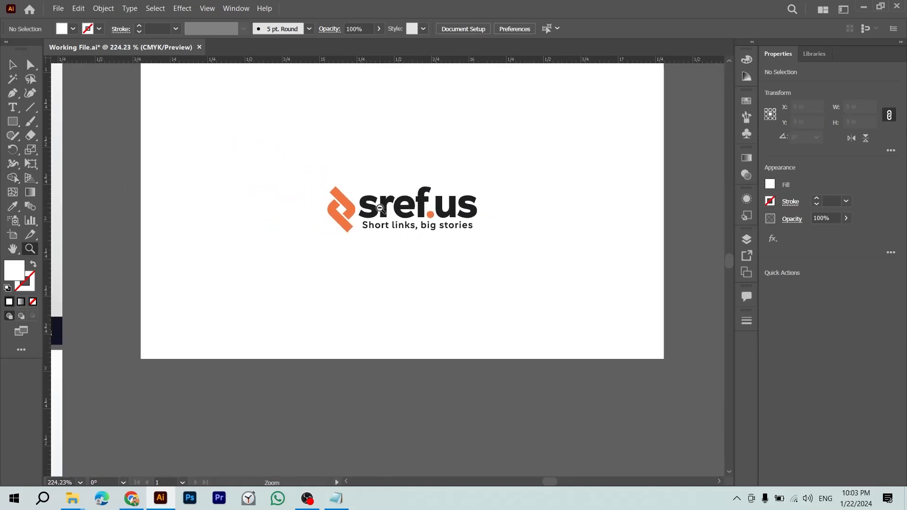
{"action": "key", "text": "v"}
{"action": "scroll", "coordinate": [432, 228], "scroll_direction": "down", "scroll_amount": 2}
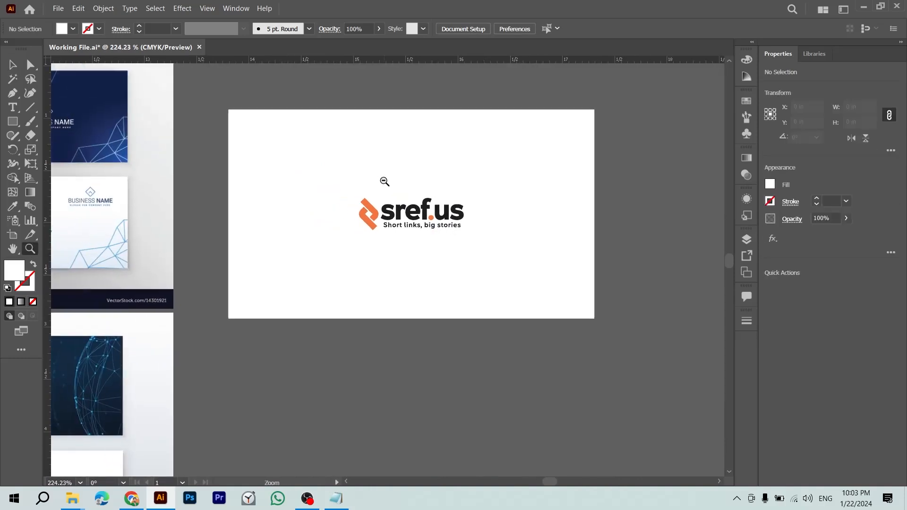
Step: Try the logo at 2 in wide, then settle on 1.5 in
{"action": "left_click", "coordinate": [435, 210]}
{"action": "left_click", "coordinate": [860, 107]}
{"action": "type", "text": "2"}
{"action": "key", "text": "Return"}
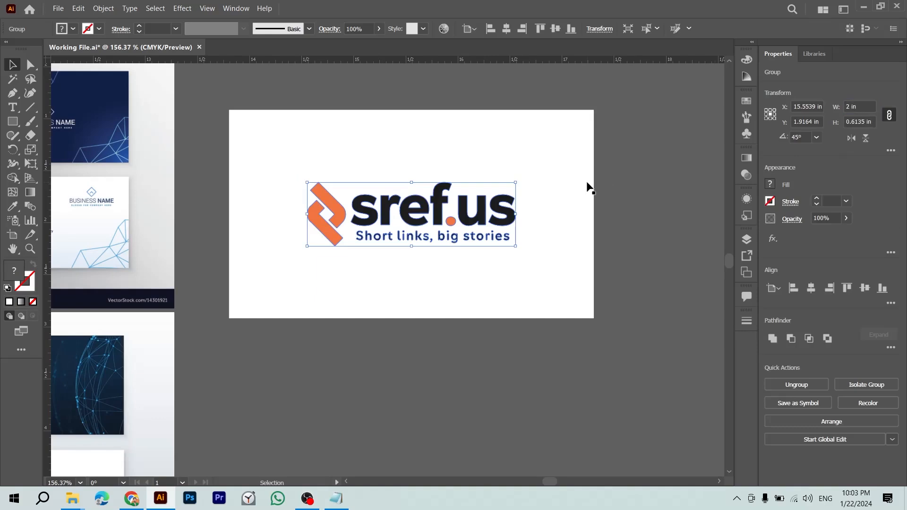
{"action": "left_click", "coordinate": [857, 106]}
{"action": "type", "text": "1.5"}
{"action": "key", "text": "Return"}
Step: View the card at actual size (100%) and check the card and logo together
{"action": "left_click", "coordinate": [668, 233]}
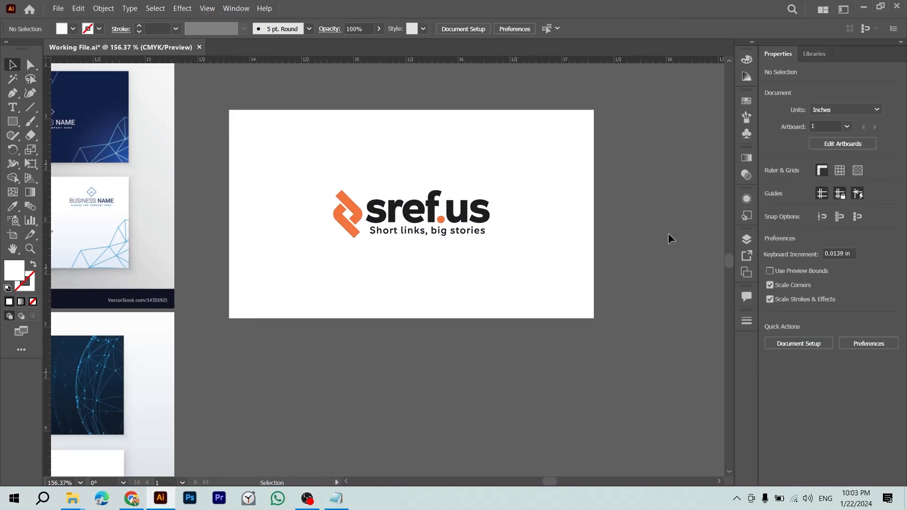
{"action": "key", "text": "ctrl+1"}
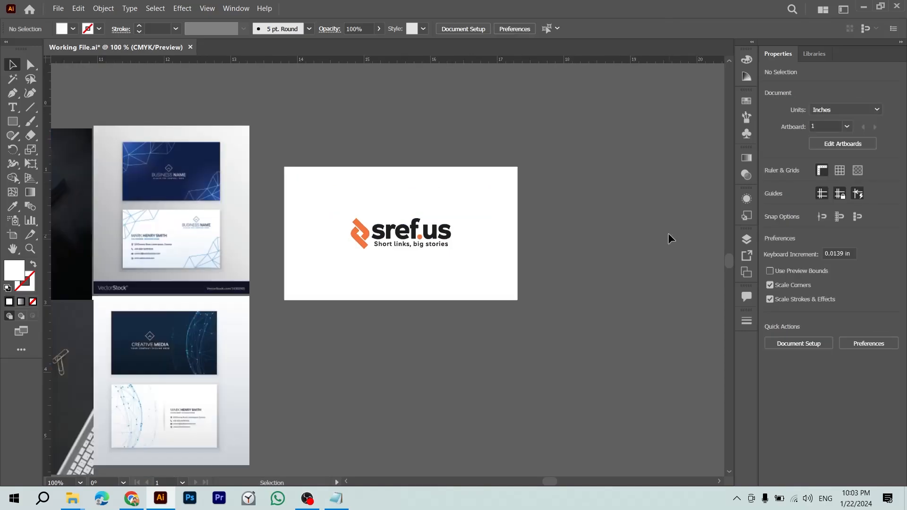
{"action": "key", "text": "ctrl+a"}
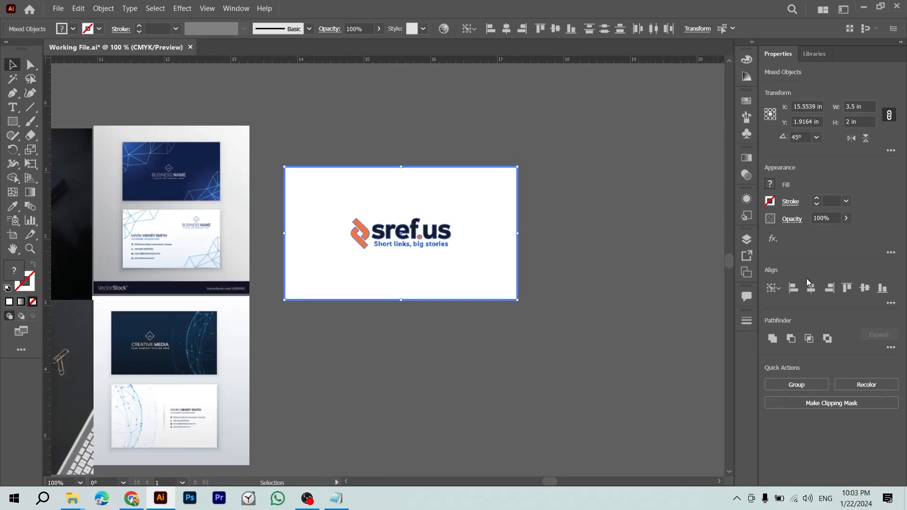
{"action": "left_click", "coordinate": [578, 243]}
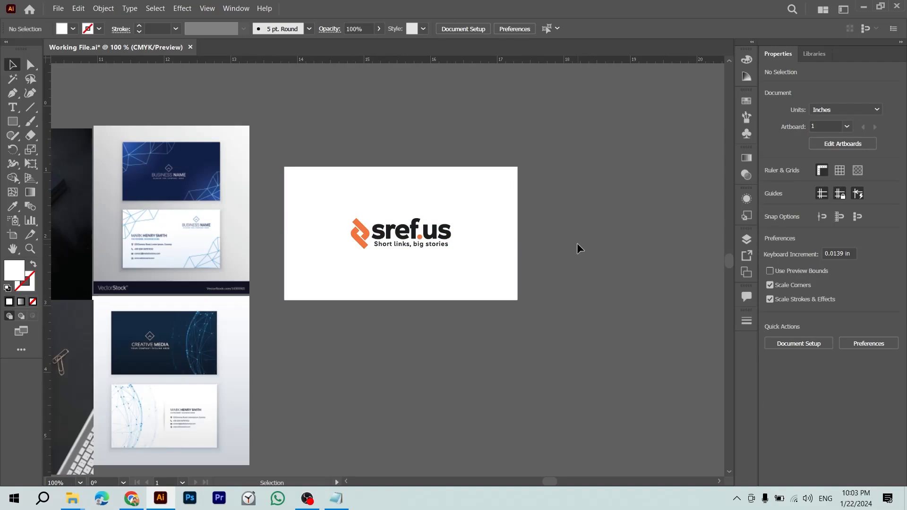
Step: Duplicate the card and its logo, placing the copy to the right of the original
{"action": "left_click_drag", "start_coordinate": [577, 243], "coordinate": [547, 247]}
{"action": "key", "text": "ctrl+a"}
{"action": "left_click_drag", "start_coordinate": [353, 333], "coordinate": [232, 320]}
{"action": "left_click_drag", "start_coordinate": [196, 226], "coordinate": [429, 227]}
{"action": "left_click", "coordinate": [527, 316]}
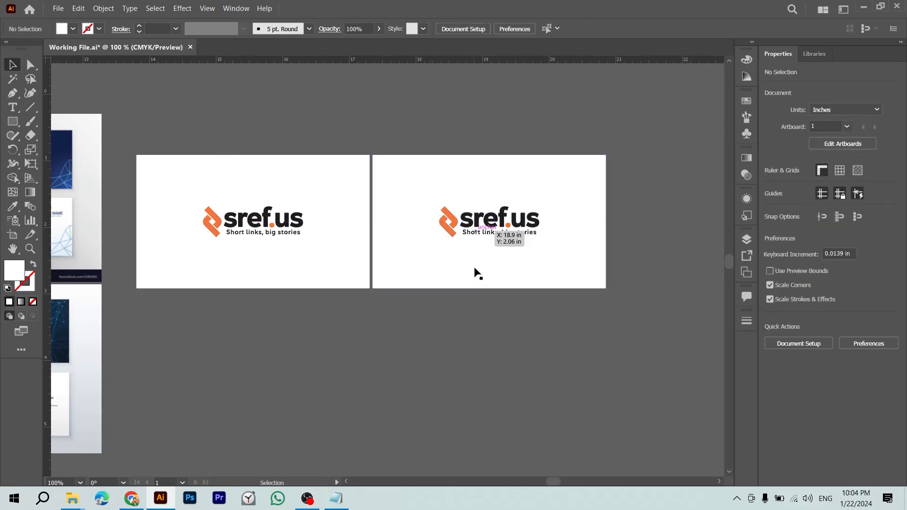
{"action": "left_click", "coordinate": [514, 224]}
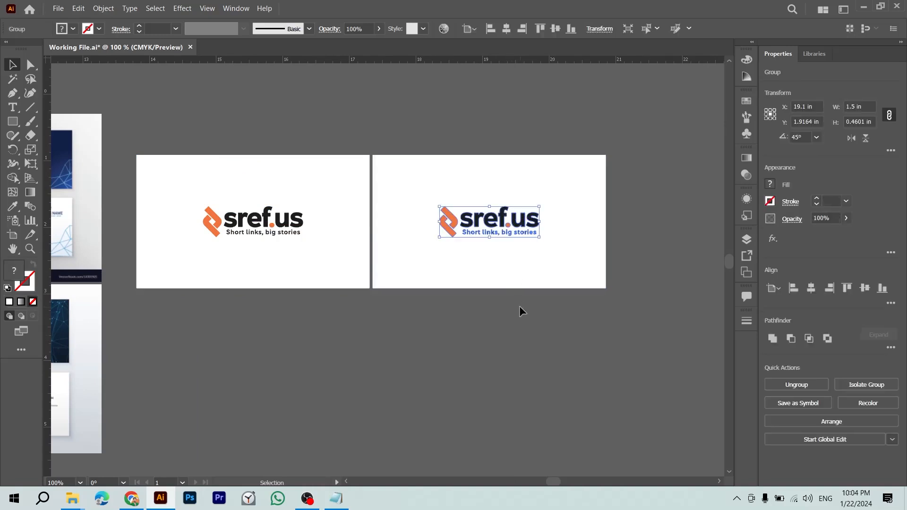
Step: Zoom out and pan across the artboards to view the business-card mockups
{"action": "key", "text": "ctrl+minus"}
{"action": "left_click", "coordinate": [332, 364]}
{"action": "key", "text": "space"}
{"action": "left_click_drag", "start_coordinate": [388, 355], "coordinate": [553, 314]}
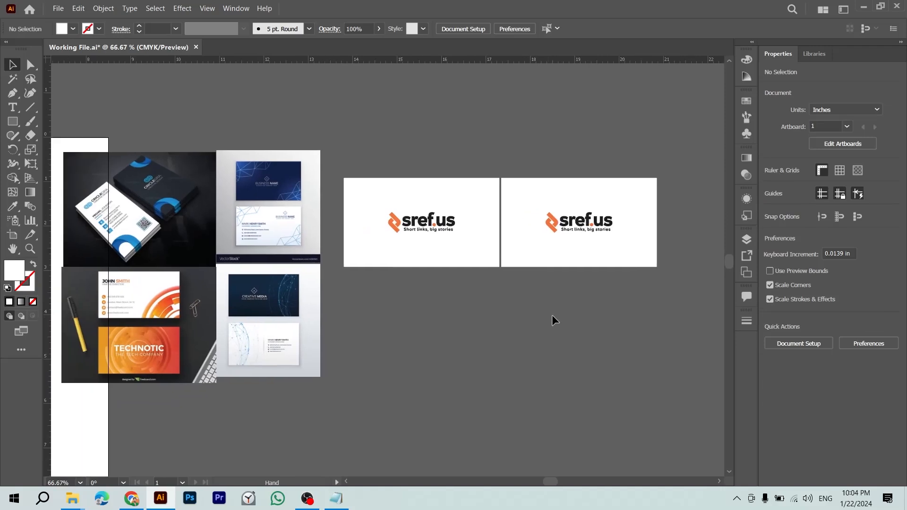
{"action": "left_click_drag", "start_coordinate": [347, 330], "coordinate": [318, 316]}
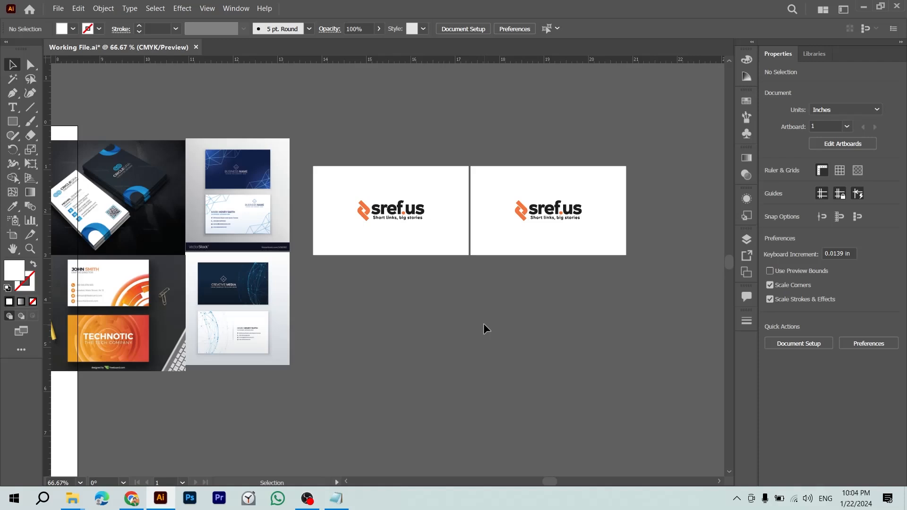
{"action": "left_click_drag", "start_coordinate": [407, 326], "coordinate": [563, 301]}
{"action": "left_click_drag", "start_coordinate": [378, 292], "coordinate": [587, 267]}
{"action": "left_click_drag", "start_coordinate": [494, 264], "coordinate": [417, 297]}
{"action": "key", "text": "alt+Tab"}
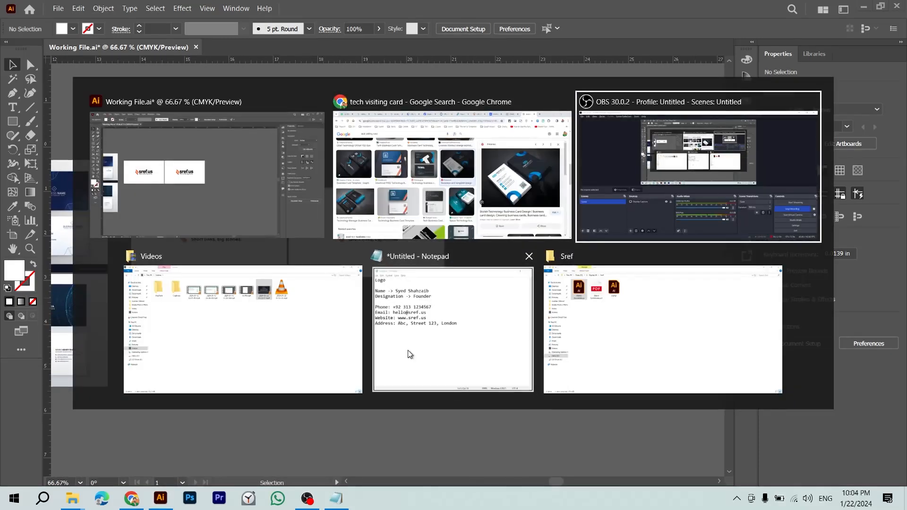
Step: Delete the sref.us logo from the right-hand back card
{"action": "left_click", "coordinate": [407, 351]}
{"action": "key", "text": "alt+Tab"}
{"action": "left_click_drag", "start_coordinate": [369, 226], "coordinate": [423, 246]}
{"action": "left_click", "coordinate": [413, 238]}
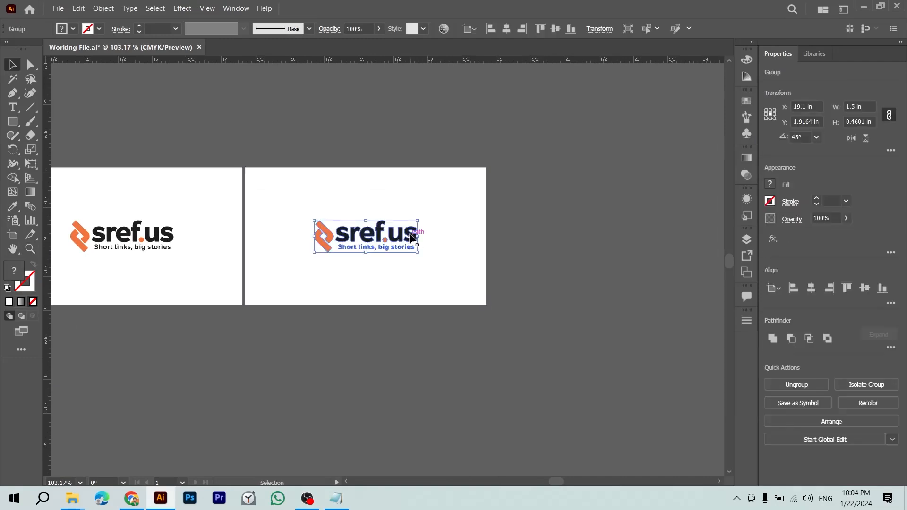
{"action": "key", "text": "Delete"}
Step: Bring the front card's logo into view and glance at the Chrome reference cards
{"action": "left_click_drag", "start_coordinate": [326, 241], "coordinate": [426, 266]}
{"action": "left_click", "coordinate": [425, 266]}
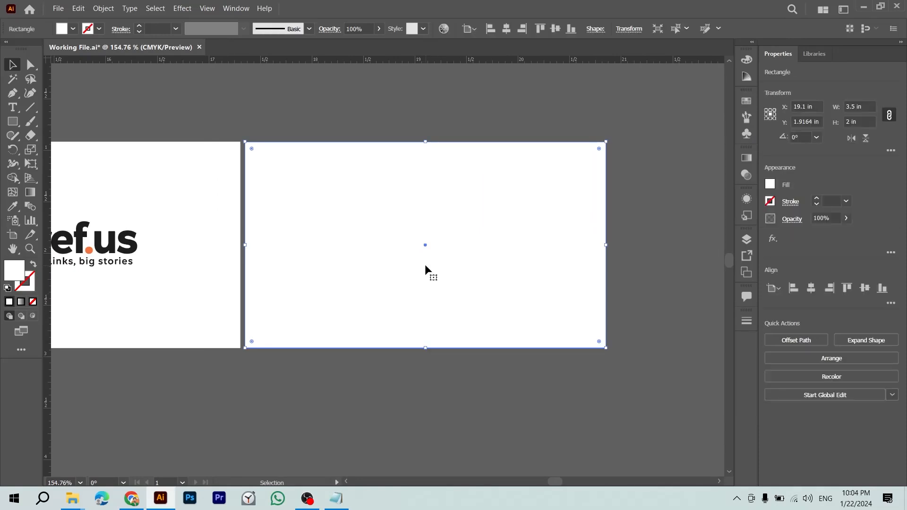
{"action": "left_click_drag", "start_coordinate": [426, 266], "coordinate": [609, 318]}
{"action": "left_click", "coordinate": [298, 301]}
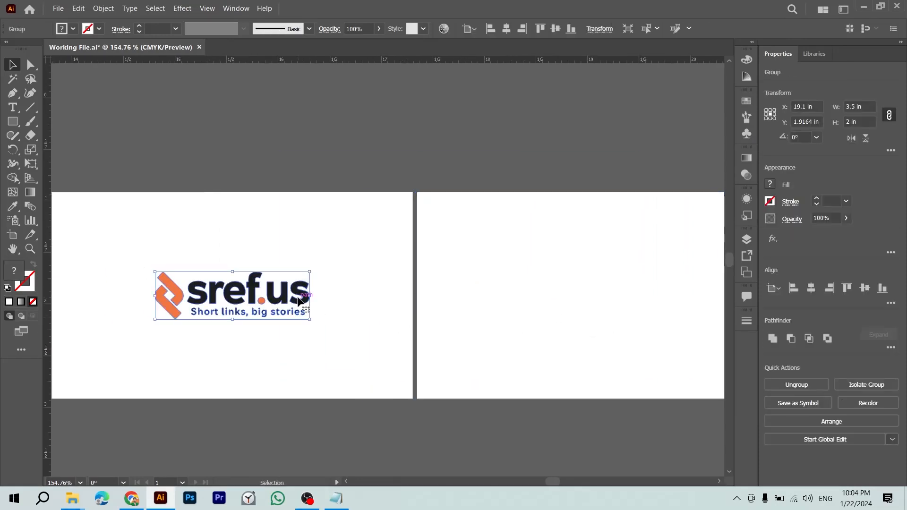
{"action": "key", "text": "alt+Tab"}
{"action": "key", "text": "alt+Tab"}
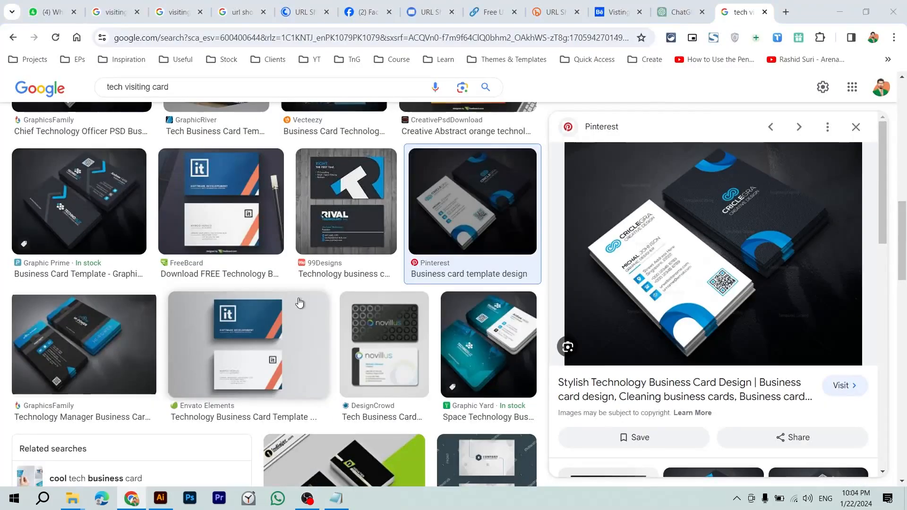
{"action": "key", "text": "alt+Tab"}
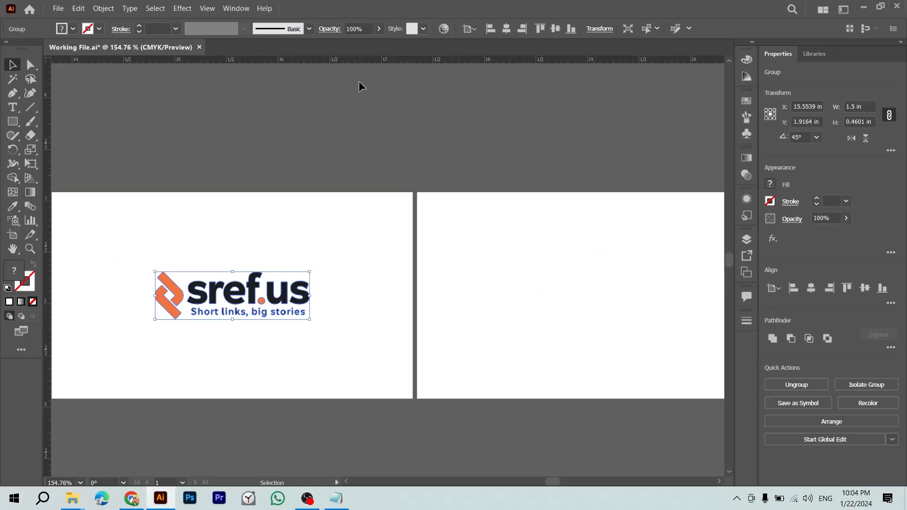
Step: Reselect the front card's sref.us logo and zoom in closer on it
{"action": "left_click", "coordinate": [298, 234]}
{"action": "left_click", "coordinate": [297, 290]}
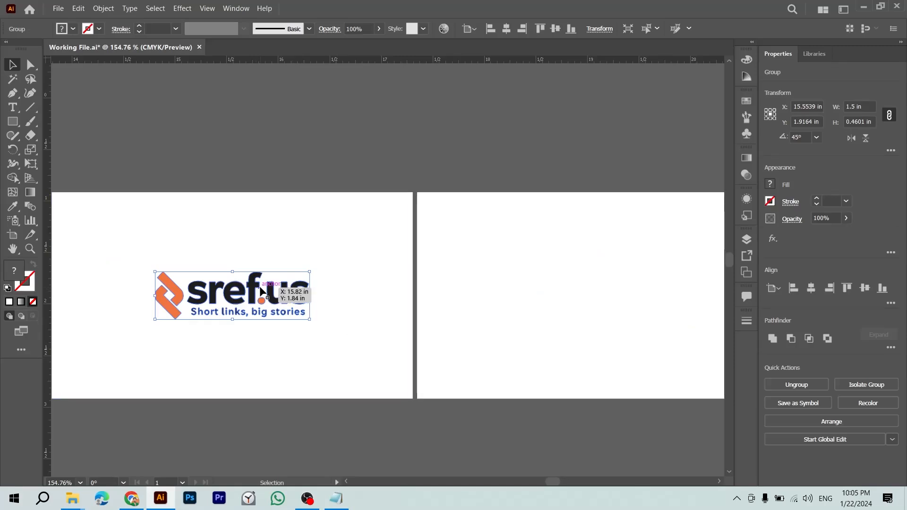
{"action": "left_click", "coordinate": [363, 146]}
{"action": "left_click", "coordinate": [262, 292]}
{"action": "key", "text": "z"}
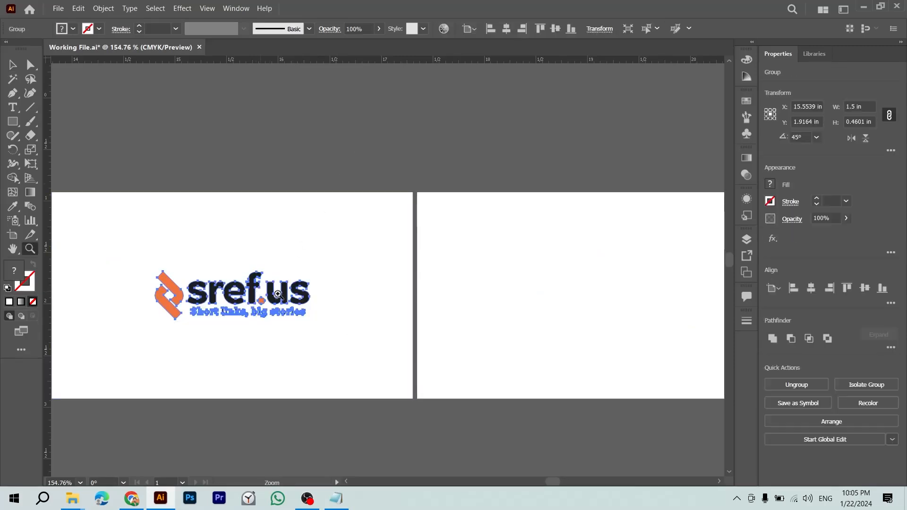
{"action": "left_click", "coordinate": [260, 291]}
{"action": "key", "text": "v"}
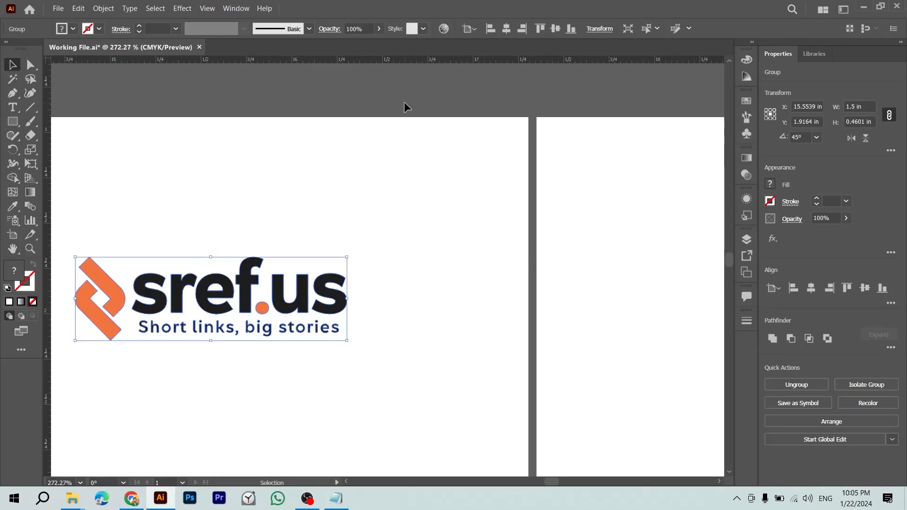
{"action": "left_click", "coordinate": [371, 182]}
{"action": "key", "text": "alt+Tab"}
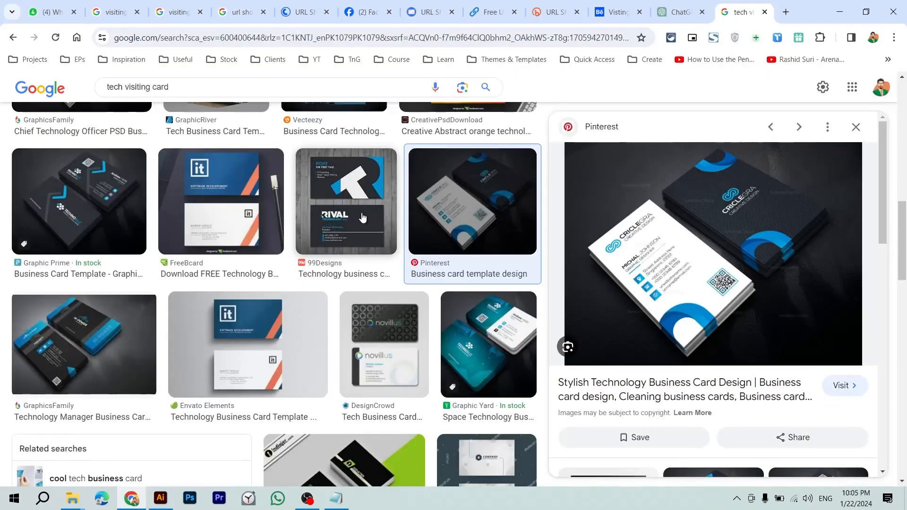
Step: Search for 'pepsi' and scroll through the official pepsi.com homepage
{"action": "left_click", "coordinate": [387, 37]}
{"action": "type", "text": "pepsi"}
{"action": "key", "text": "Return"}
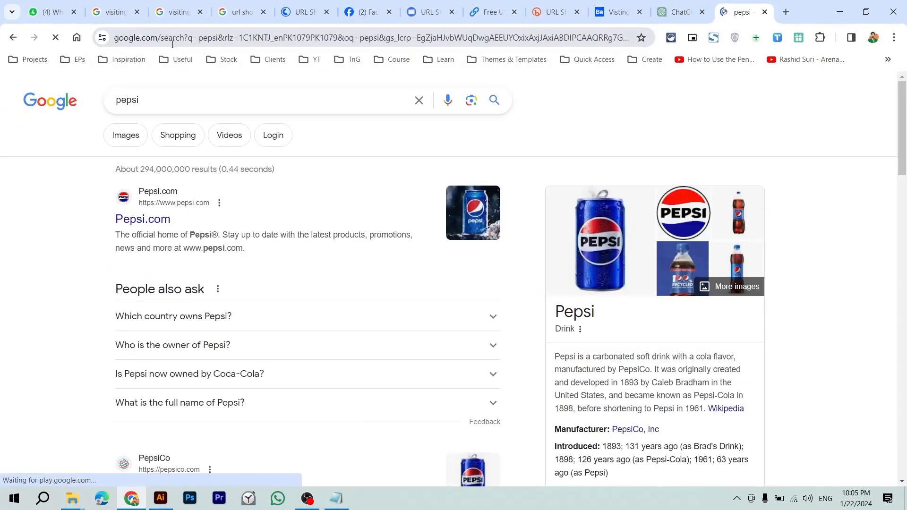
{"action": "left_click", "coordinate": [151, 229]}
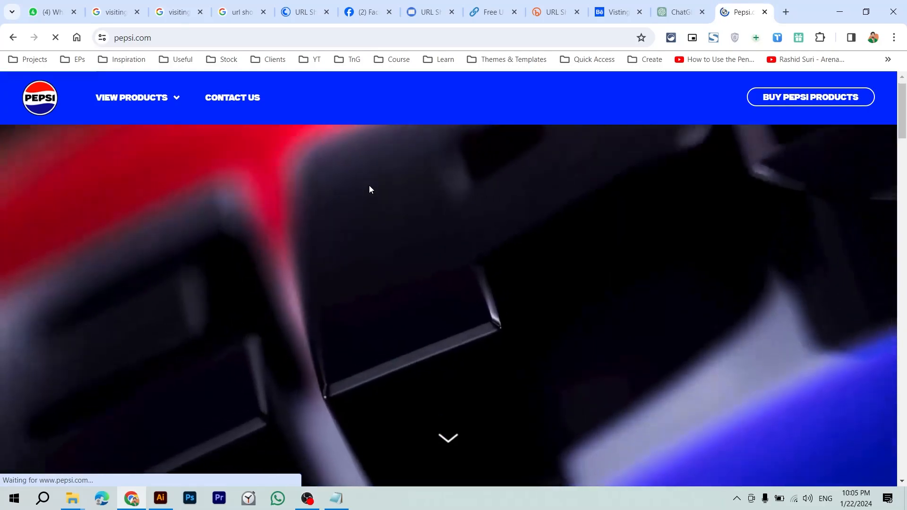
{"action": "scroll", "coordinate": [369, 189], "scroll_direction": "down", "scroll_amount": 8}
{"action": "scroll", "coordinate": [370, 189], "scroll_direction": "down", "scroll_amount": 10}
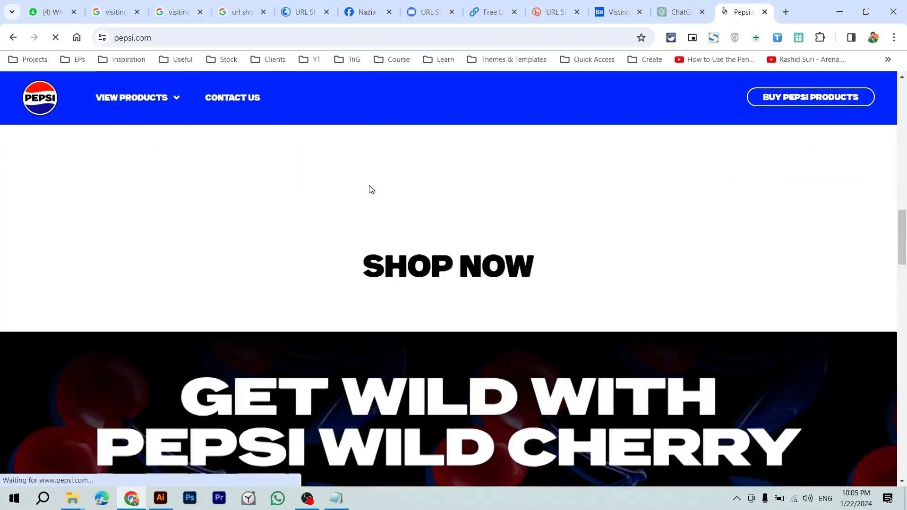
{"action": "scroll", "coordinate": [422, 265], "scroll_direction": "up", "scroll_amount": 2}
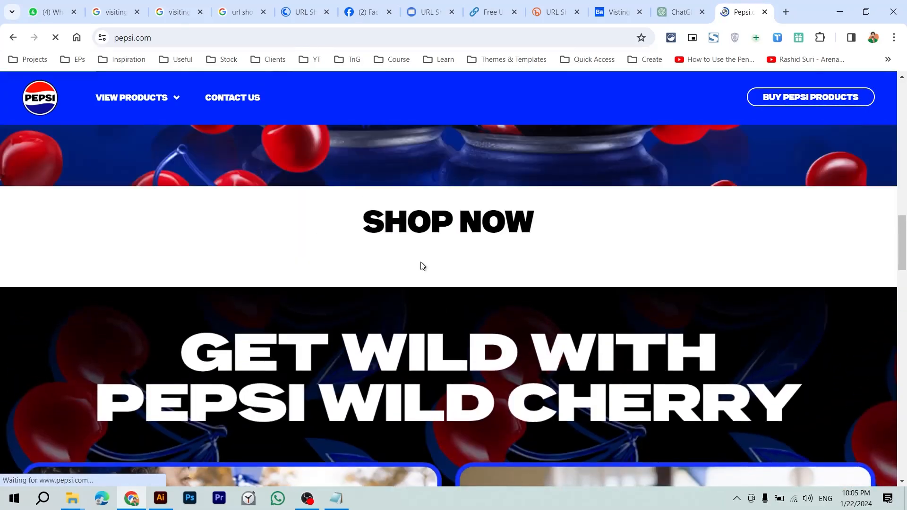
{"action": "scroll", "coordinate": [511, 296], "scroll_direction": "down", "scroll_amount": 3}
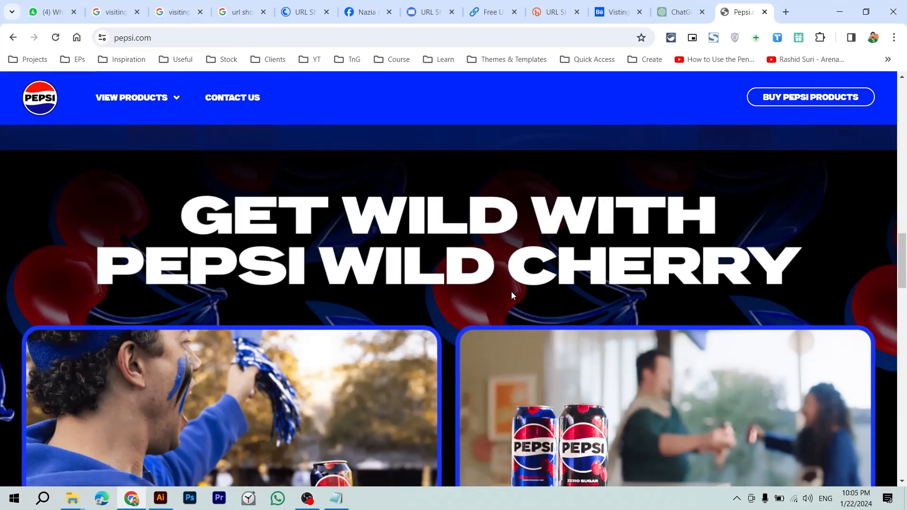
{"action": "left_click", "coordinate": [445, 40]}
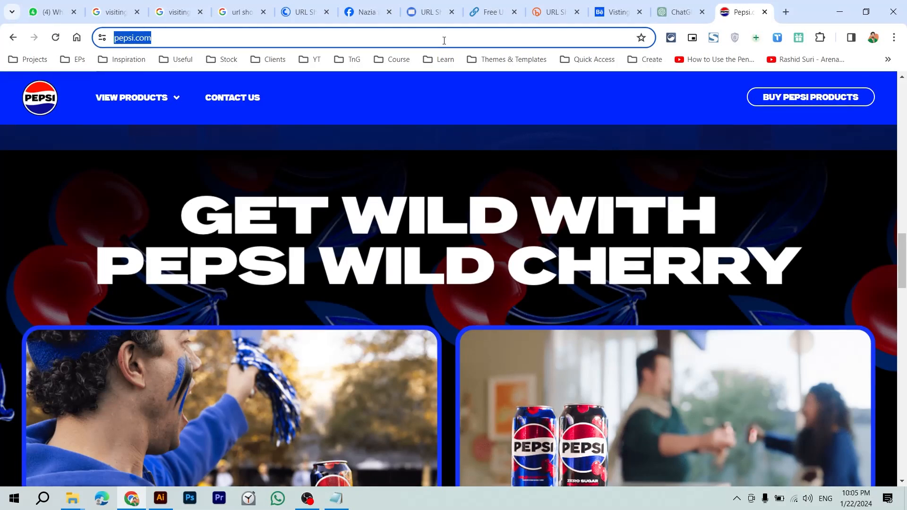
Step: Clear a half-typed entry and search Google for 'perfume brand famouse'
{"action": "type", "text": "mac"}
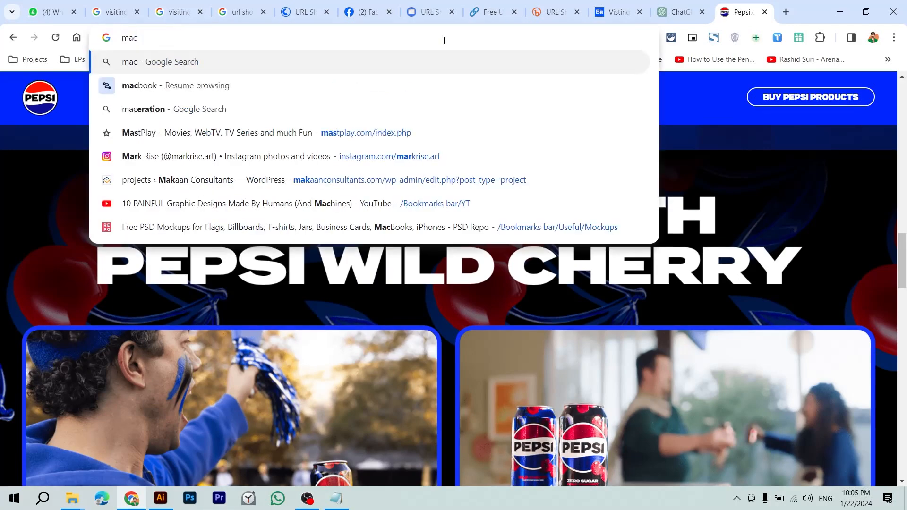
{"action": "key", "text": "ctrl+a"}
{"action": "key", "text": "BackSpace"}
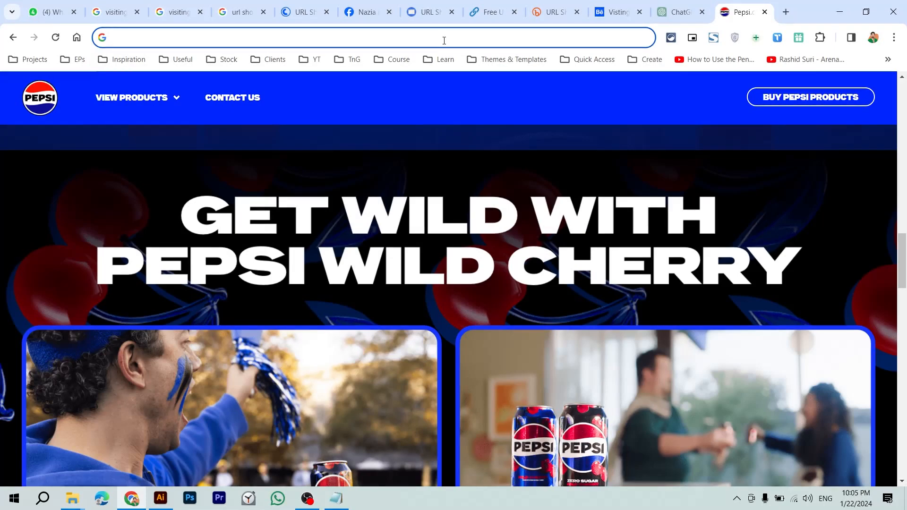
{"action": "type", "text": "perfume"}
{"action": "type", "text": " brand"}
{"action": "key", "text": "Return"}
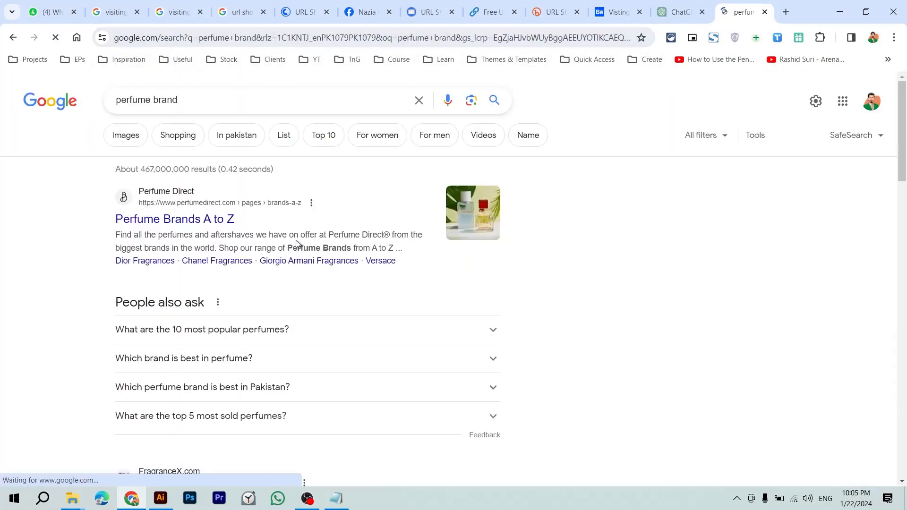
{"action": "scroll", "coordinate": [262, 263], "scroll_direction": "down", "scroll_amount": 4}
{"action": "scroll", "coordinate": [263, 264], "scroll_direction": "up", "scroll_amount": 3}
{"action": "scroll", "coordinate": [263, 264], "scroll_direction": "up", "scroll_amount": 1}
{"action": "left_click", "coordinate": [266, 100]}
{"action": "type", "text": "famouse"}
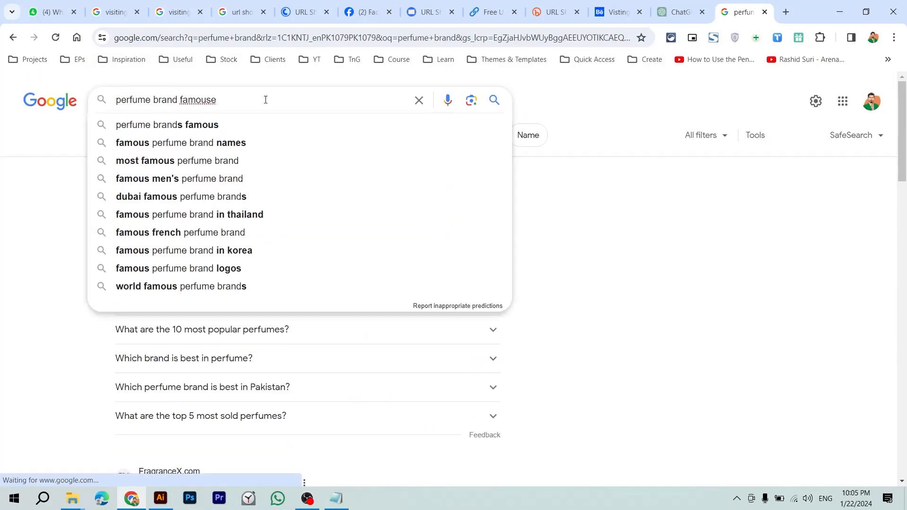
{"action": "left_click", "coordinate": [266, 124]}
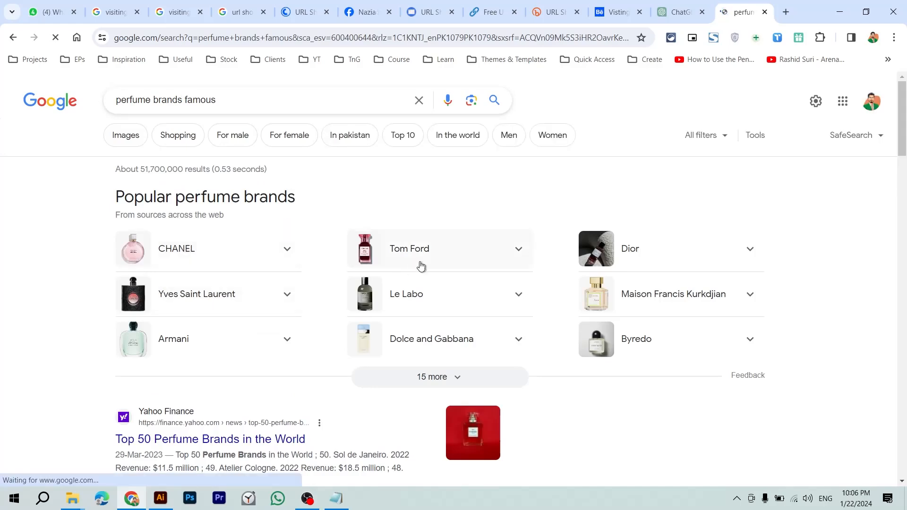
Step: Expand the CHANEL result and preview its perfume image, closing the opened source page
{"action": "left_click", "coordinate": [220, 260]}
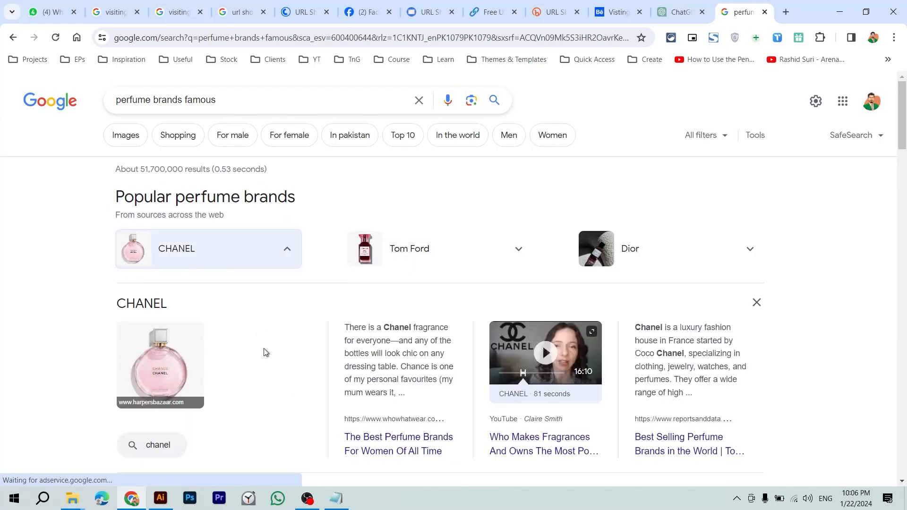
{"action": "scroll", "coordinate": [263, 351], "scroll_direction": "down", "scroll_amount": 1}
{"action": "left_click", "coordinate": [174, 343]}
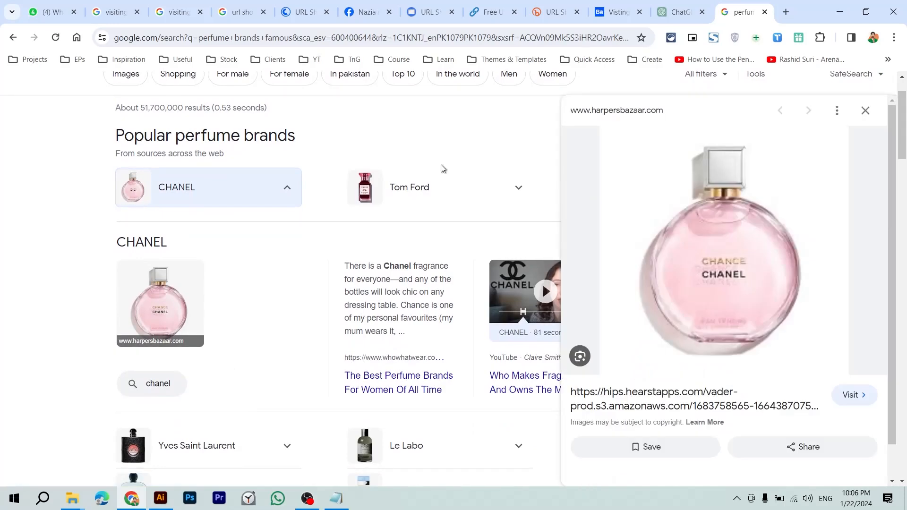
{"action": "left_click", "coordinate": [864, 395]}
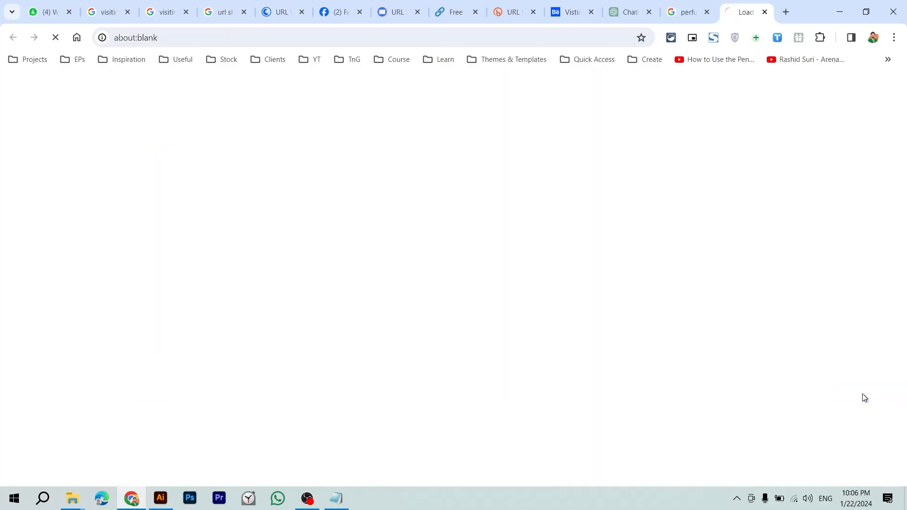
{"action": "key", "text": "ctrl+w"}
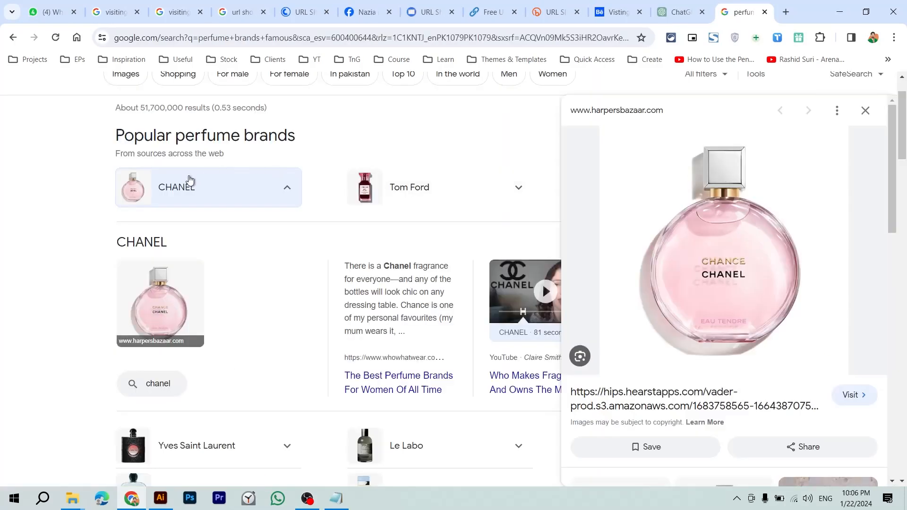
{"action": "scroll", "coordinate": [192, 179], "scroll_direction": "up", "scroll_amount": 1}
Step: Search 'chanel', open the CHANEL official US site and scroll its homepage
{"action": "left_click", "coordinate": [203, 107]}
{"action": "key", "text": "ctrl+a"}
{"action": "type", "text": "chanel"}
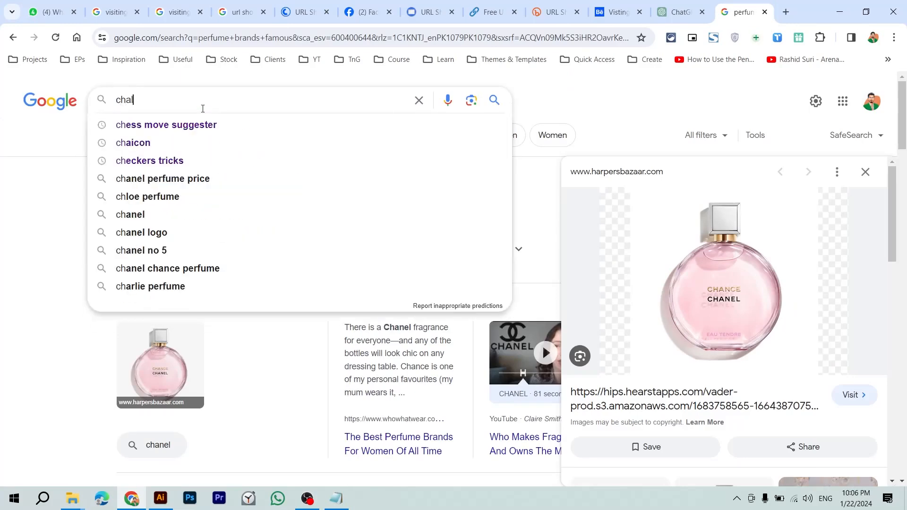
{"action": "key", "text": "Return"}
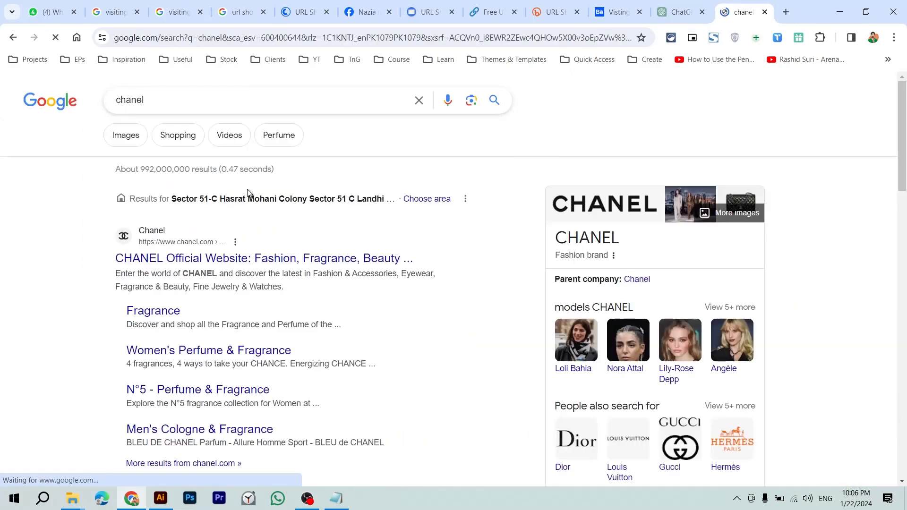
{"action": "left_click", "coordinate": [248, 261]}
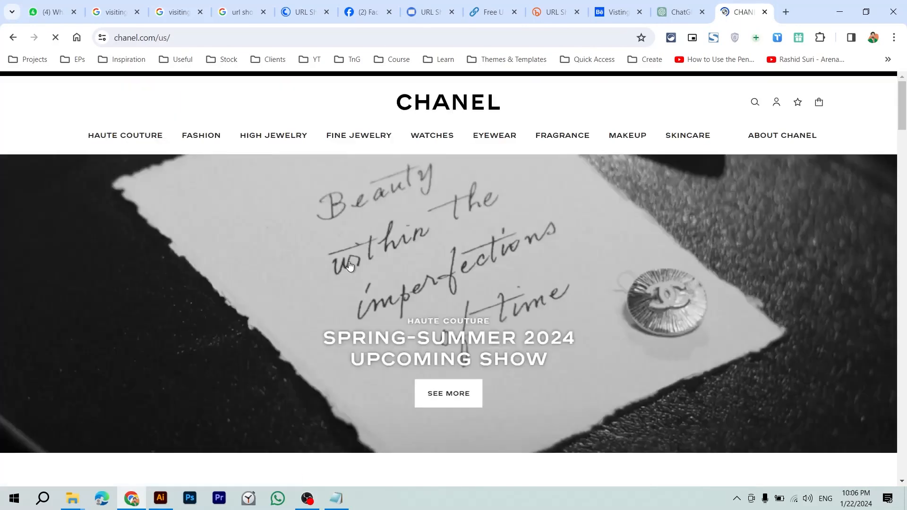
{"action": "scroll", "coordinate": [350, 266], "scroll_direction": "down", "scroll_amount": 15}
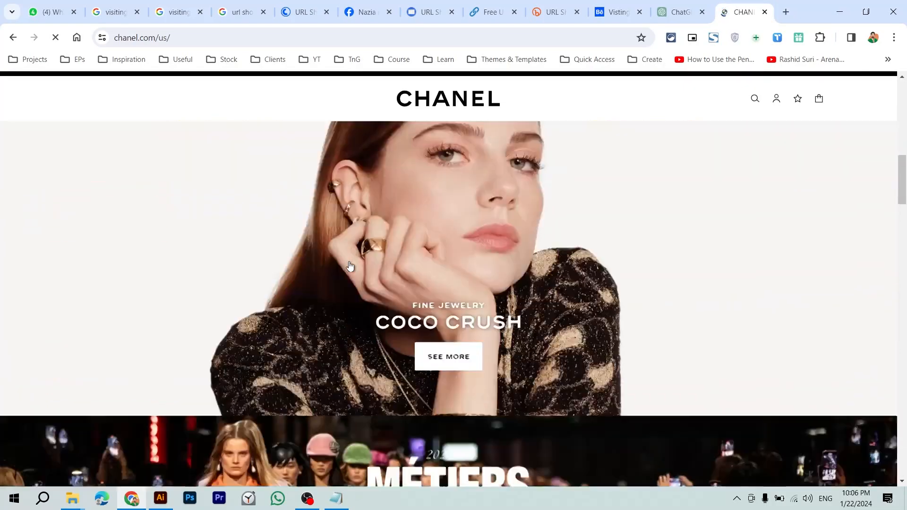
{"action": "scroll", "coordinate": [350, 266], "scroll_direction": "down", "scroll_amount": 15}
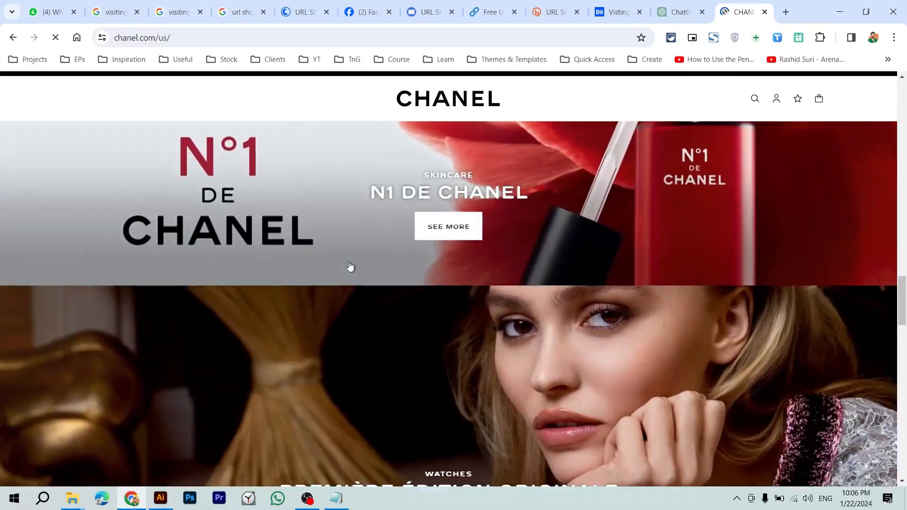
{"action": "scroll", "coordinate": [350, 266], "scroll_direction": "down", "scroll_amount": 15}
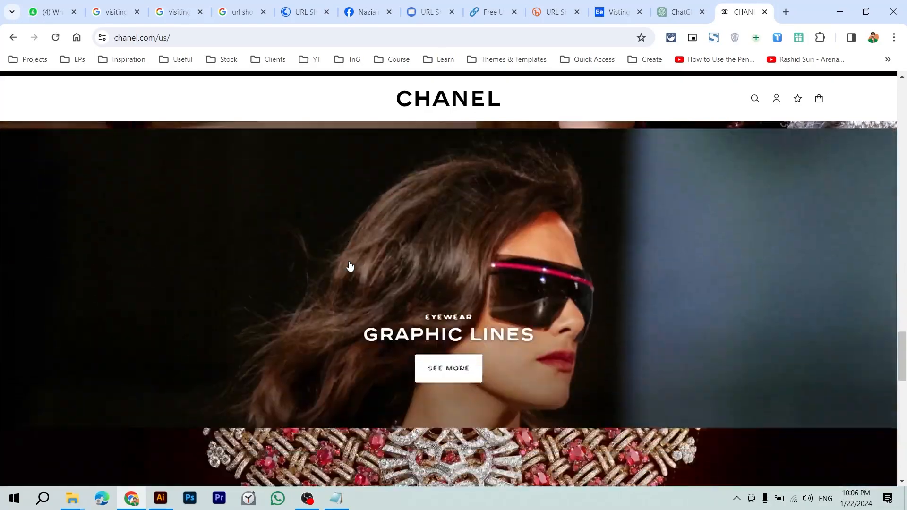
{"action": "key", "text": "Home"}
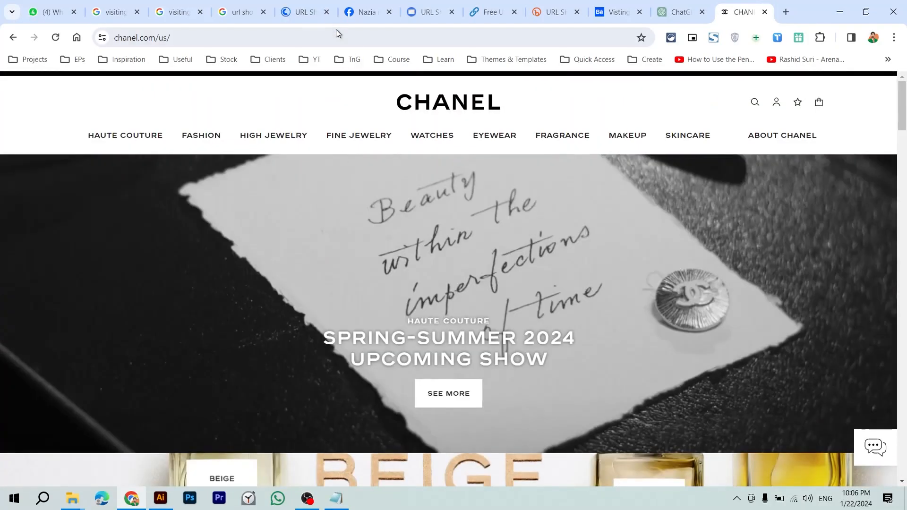
Step: Load the designer's portfolio website and scroll down to the Portfolio heading
{"action": "left_click", "coordinate": [336, 31]}
{"action": "type", "text": "hasnain"}
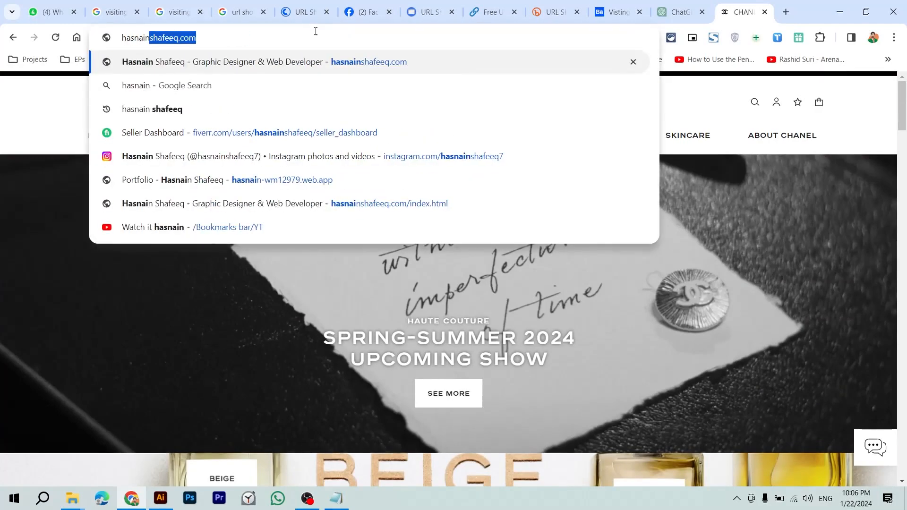
{"action": "key", "text": "Return"}
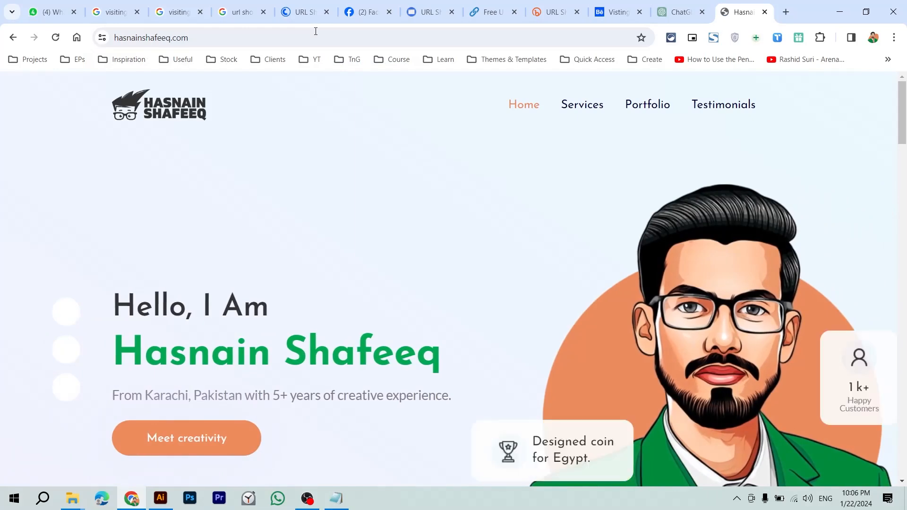
{"action": "scroll", "coordinate": [443, 263], "scroll_direction": "down", "scroll_amount": 8}
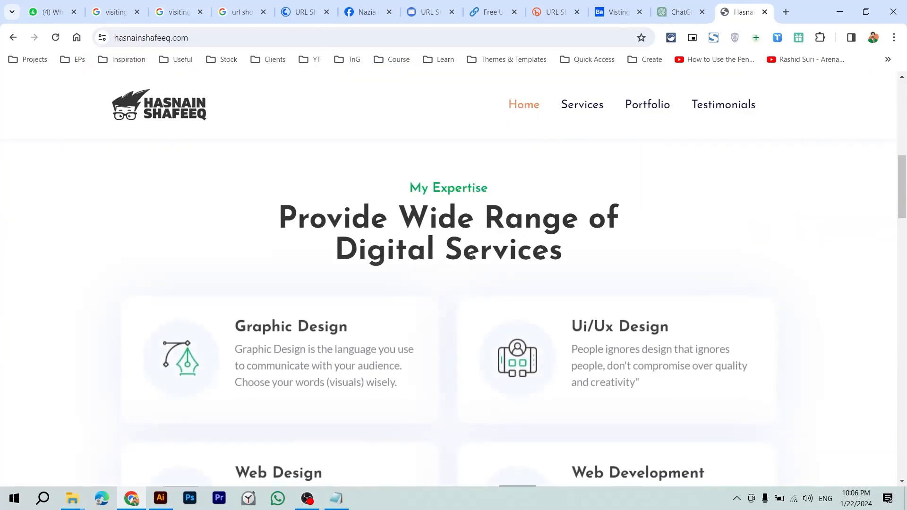
{"action": "left_click_drag", "start_coordinate": [469, 256], "coordinate": [372, 220]}
{"action": "scroll", "coordinate": [420, 249], "scroll_direction": "down", "scroll_amount": 8}
{"action": "left_click_drag", "start_coordinate": [477, 288], "coordinate": [408, 289]}
Step: Inspect the Portfolio heading's computed styles: Josefin Sans, 52px, weight 700
{"action": "right_click", "coordinate": [407, 290]}
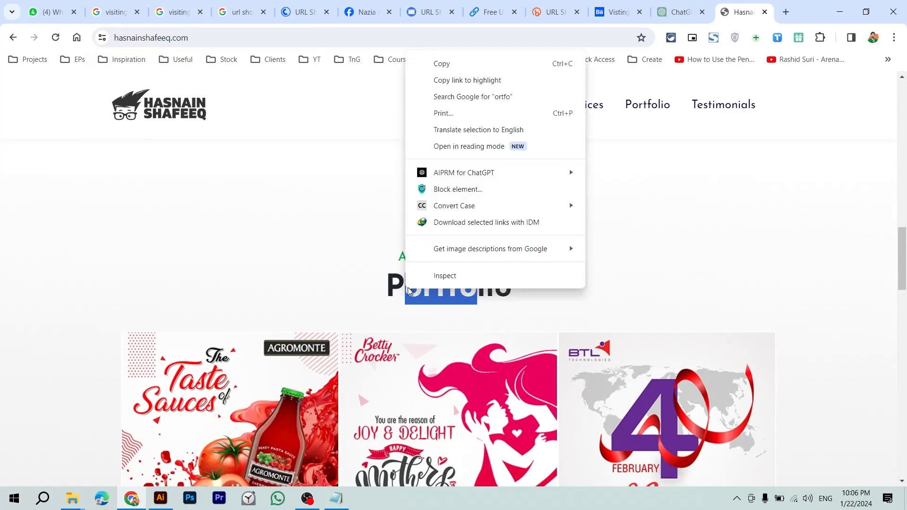
{"action": "left_click", "coordinate": [445, 276]}
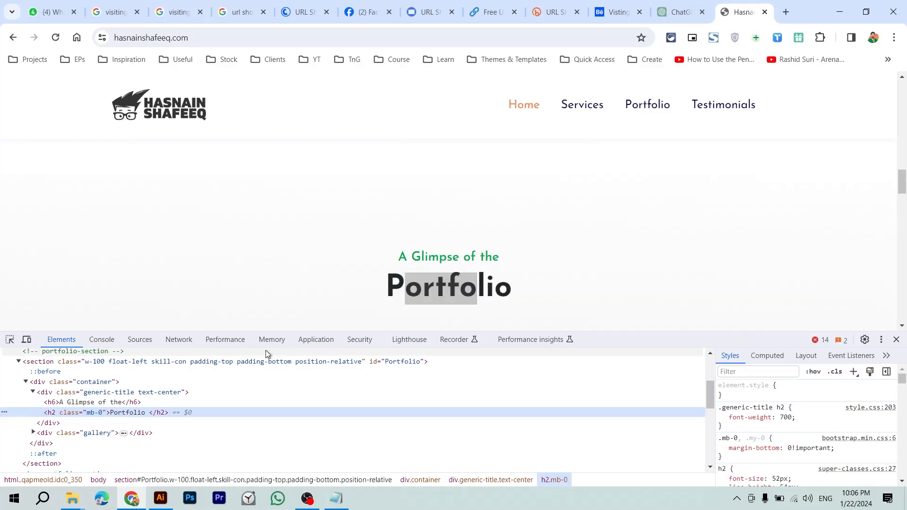
{"action": "left_click_drag", "start_coordinate": [443, 279], "coordinate": [410, 287]}
{"action": "left_click", "coordinate": [506, 278]}
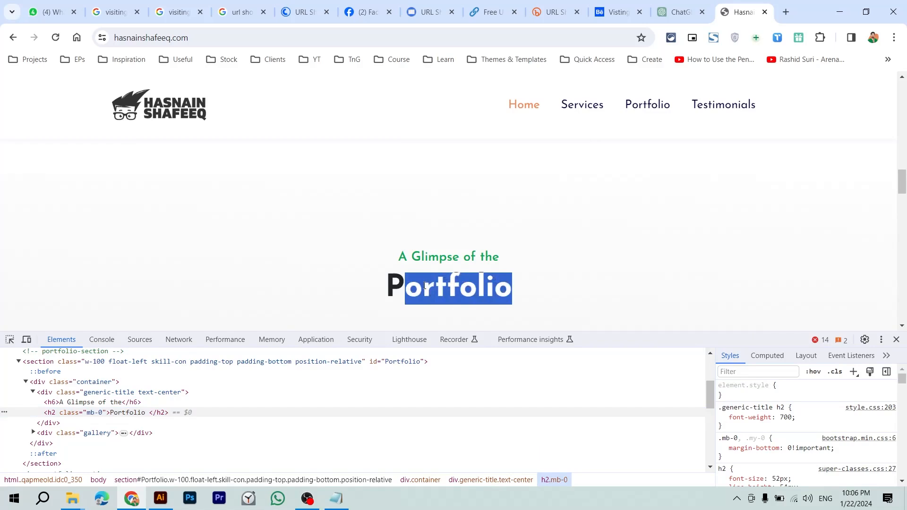
{"action": "right_click", "coordinate": [425, 285]}
{"action": "left_click", "coordinate": [455, 275]}
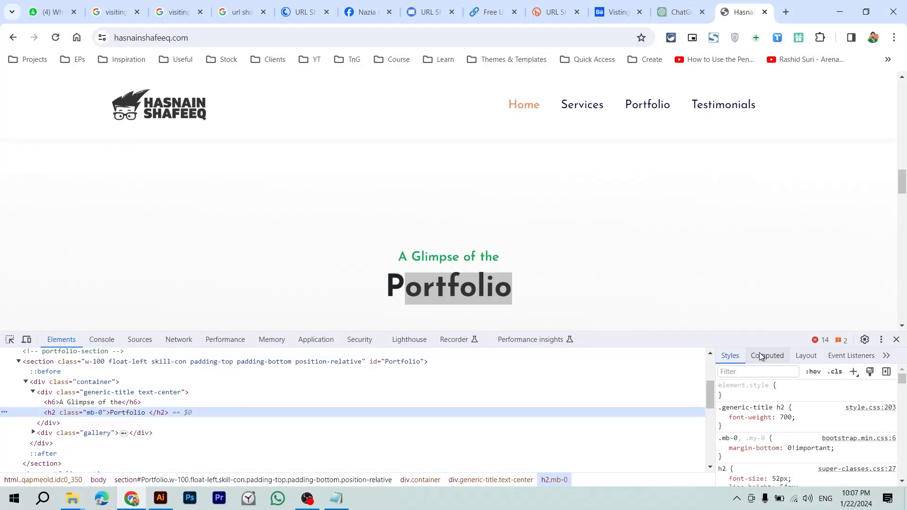
{"action": "left_click", "coordinate": [761, 356]}
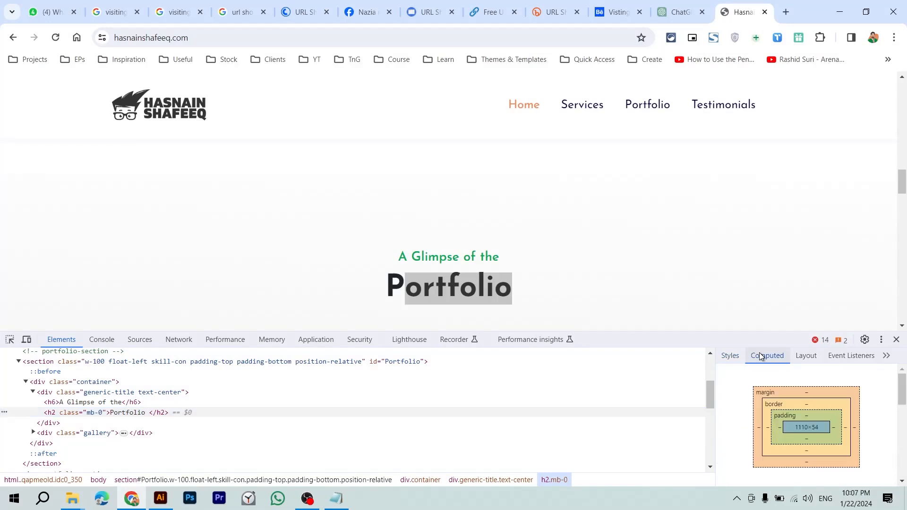
{"action": "left_click_drag", "start_coordinate": [899, 394], "coordinate": [904, 419]}
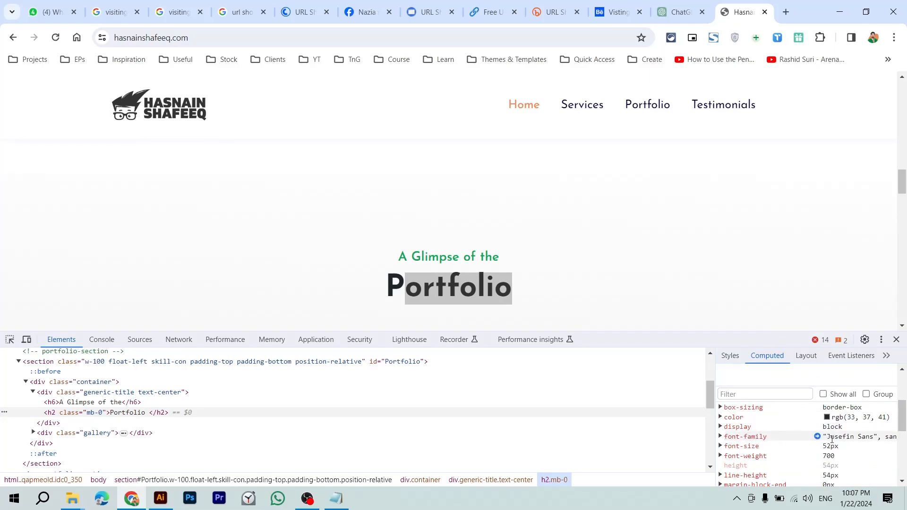
{"action": "left_click", "coordinate": [868, 440]}
{"action": "left_click", "coordinate": [549, 38]}
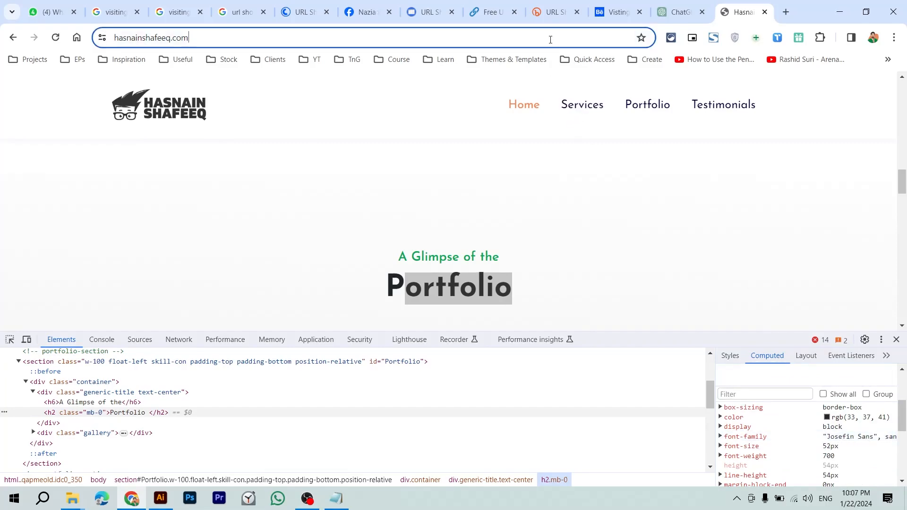
Step: Load sref.us in Chrome and close the developer tools so the page is visible
{"action": "type", "text": "sref.us"}
{"action": "key", "text": "Return"}
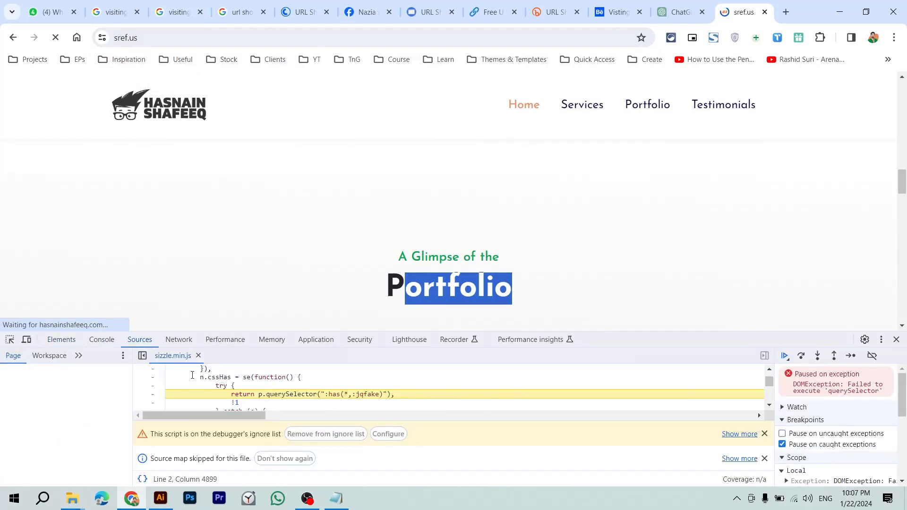
{"action": "left_click", "coordinate": [765, 434]}
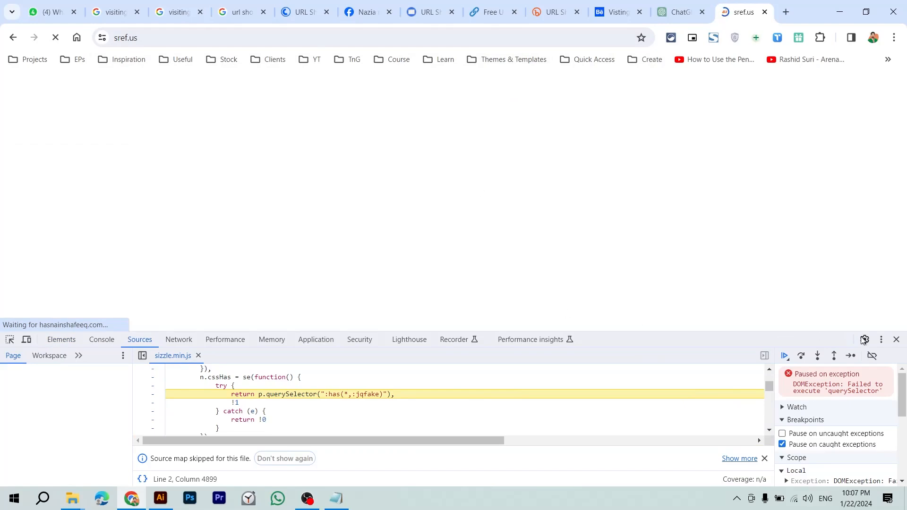
{"action": "left_click", "coordinate": [897, 339]}
{"action": "scroll", "coordinate": [488, 278], "scroll_direction": "down", "scroll_amount": 15}
{"action": "scroll", "coordinate": [488, 278], "scroll_direction": "up", "scroll_amount": 15}
Step: Inspect the 'Powerful link shortener' headline and read its computed Roboto font-family
{"action": "left_click_drag", "start_coordinate": [346, 233], "coordinate": [213, 186]}
{"action": "right_click", "coordinate": [213, 187]}
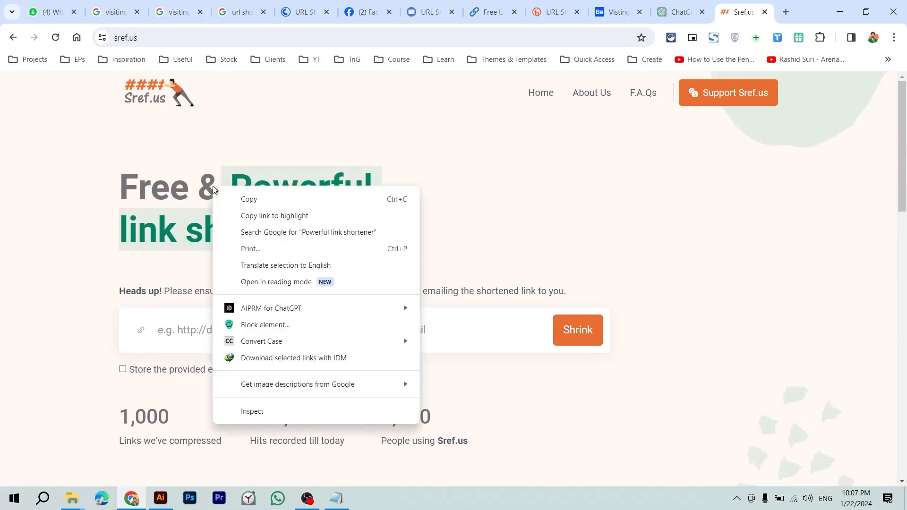
{"action": "left_click", "coordinate": [277, 415]}
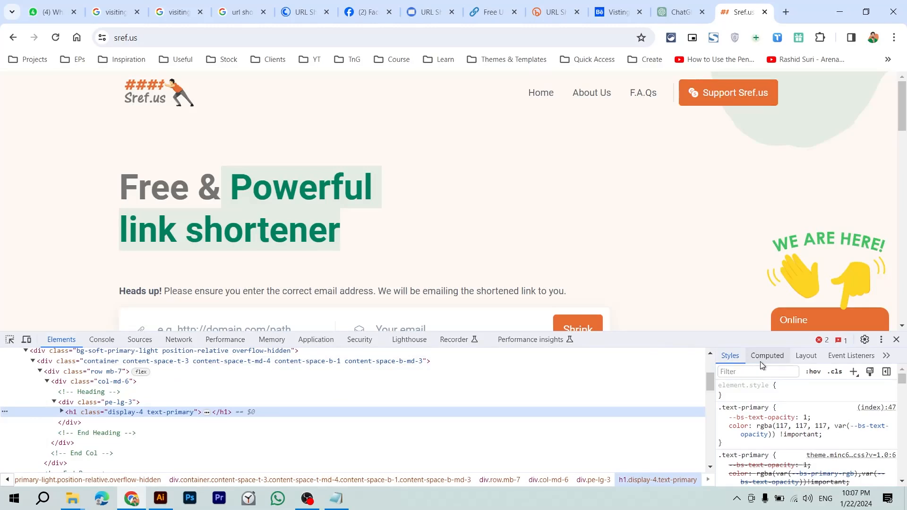
{"action": "left_click", "coordinate": [761, 361]}
{"action": "scroll", "coordinate": [773, 440], "scroll_direction": "down", "scroll_amount": 3}
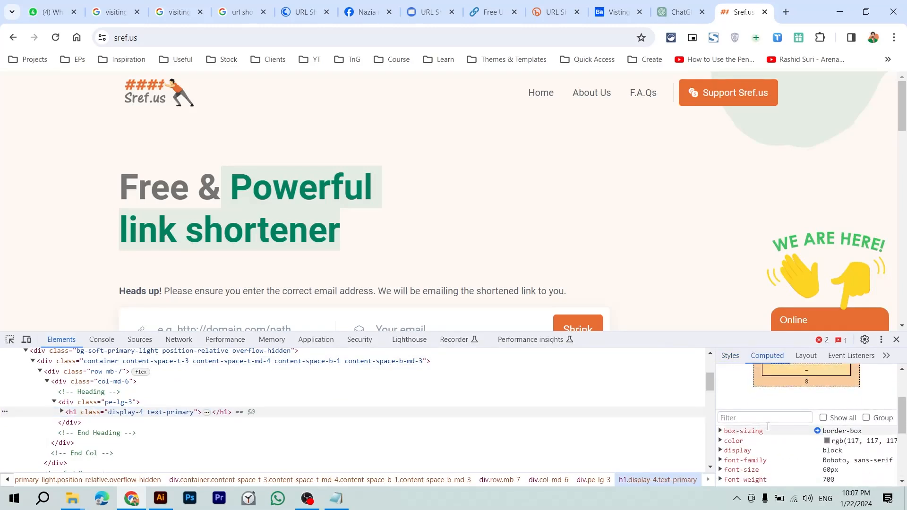
{"action": "scroll", "coordinate": [768, 427], "scroll_direction": "down", "scroll_amount": 1}
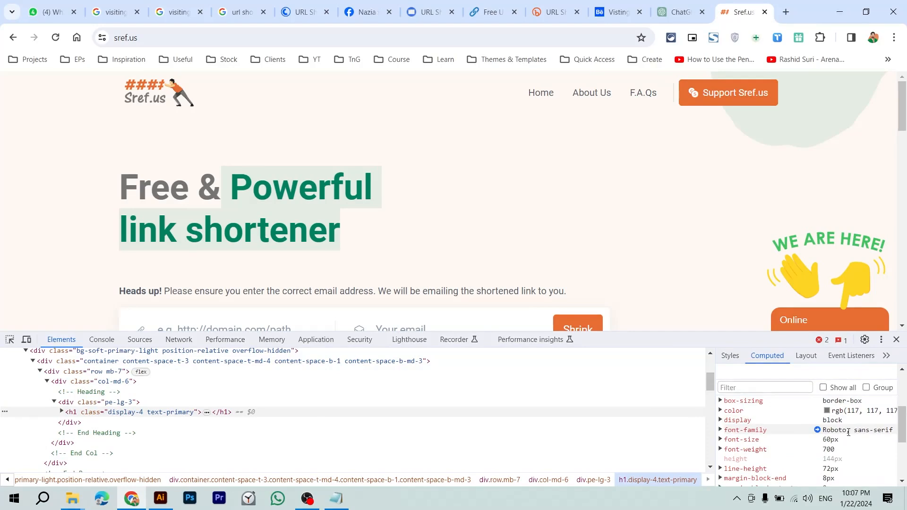
{"action": "left_click_drag", "start_coordinate": [848, 430], "coordinate": [880, 432]}
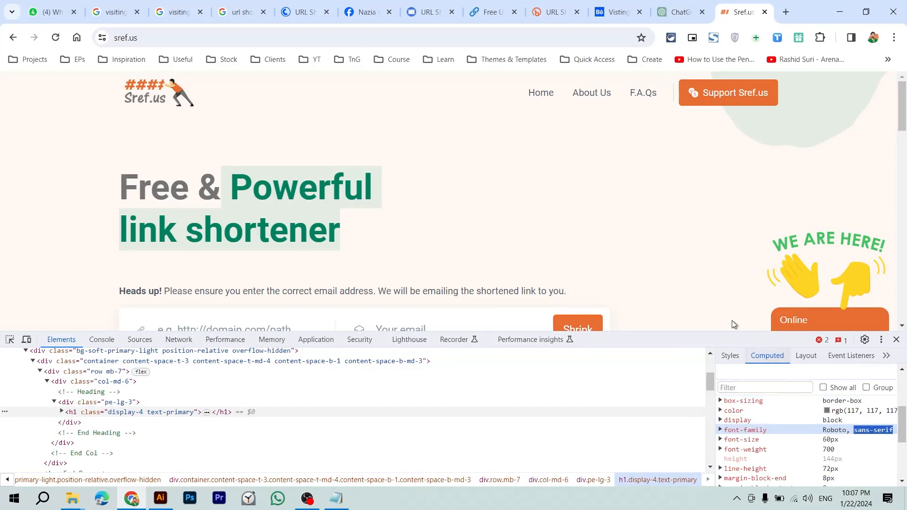
Step: Close the developer tools, leaving the sref.us page showing on its own
{"action": "left_click", "coordinate": [460, 182]}
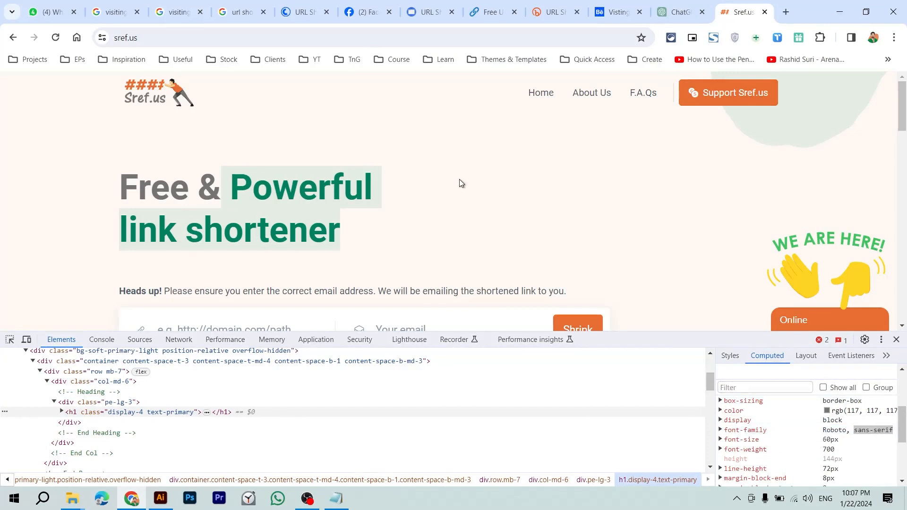
{"action": "scroll", "coordinate": [460, 182], "scroll_direction": "down", "scroll_amount": 3}
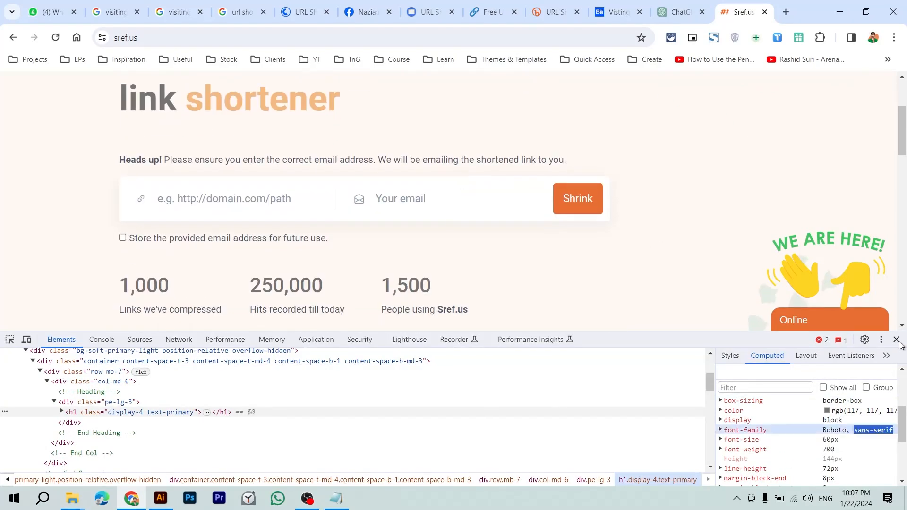
{"action": "left_click", "coordinate": [897, 341]}
{"action": "scroll", "coordinate": [673, 291], "scroll_direction": "up", "scroll_amount": 3}
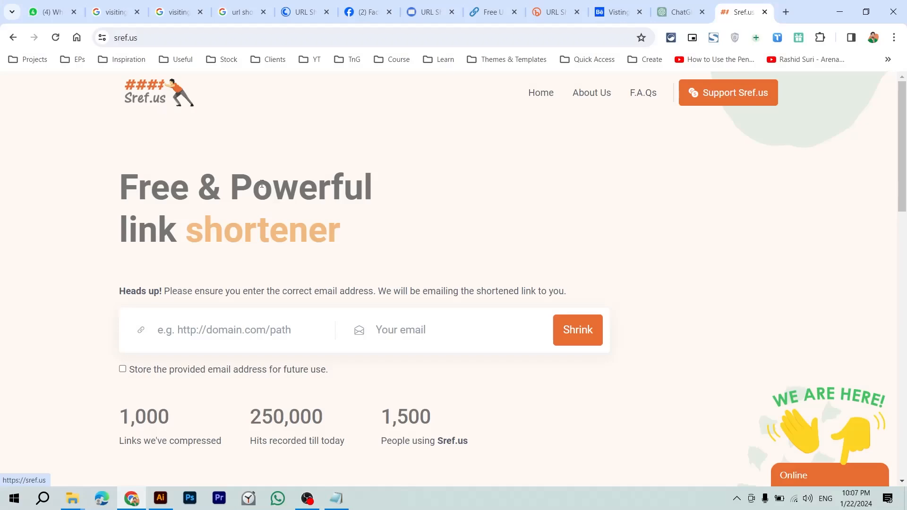
{"action": "key", "text": "alt+Tab"}
Step: Reposition the white card rectangle and zoom out to see the whole front card
{"action": "left_click_drag", "start_coordinate": [386, 223], "coordinate": [147, 398]}
{"action": "left_click", "coordinate": [345, 306]}
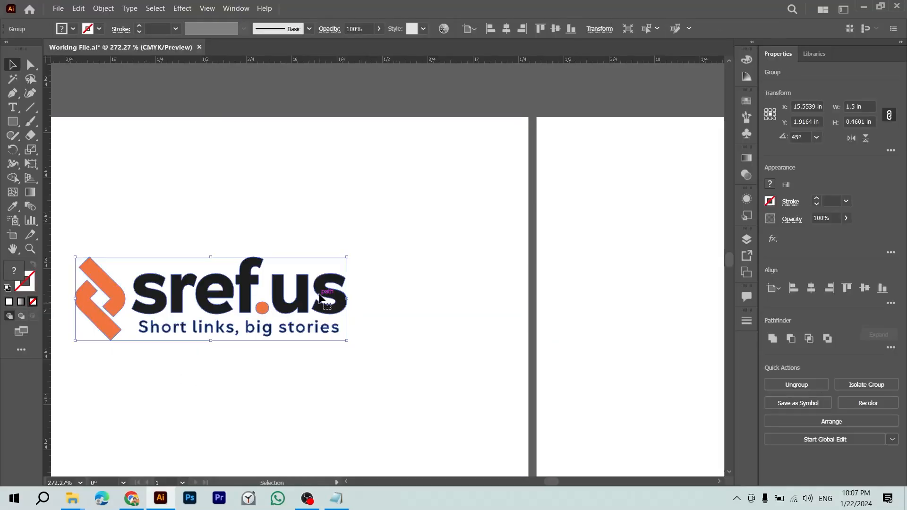
{"action": "key", "text": "alt+Tab"}
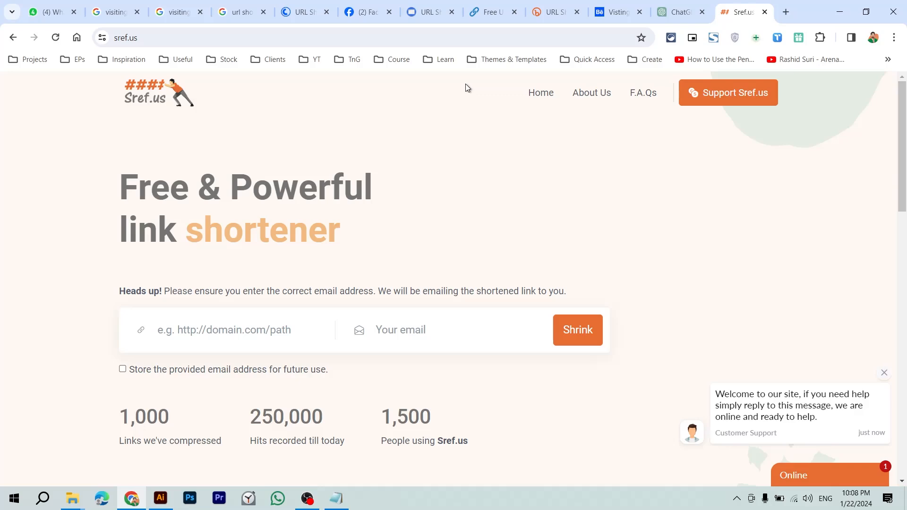
{"action": "key", "text": "alt+Tab"}
{"action": "left_click", "coordinate": [447, 107]}
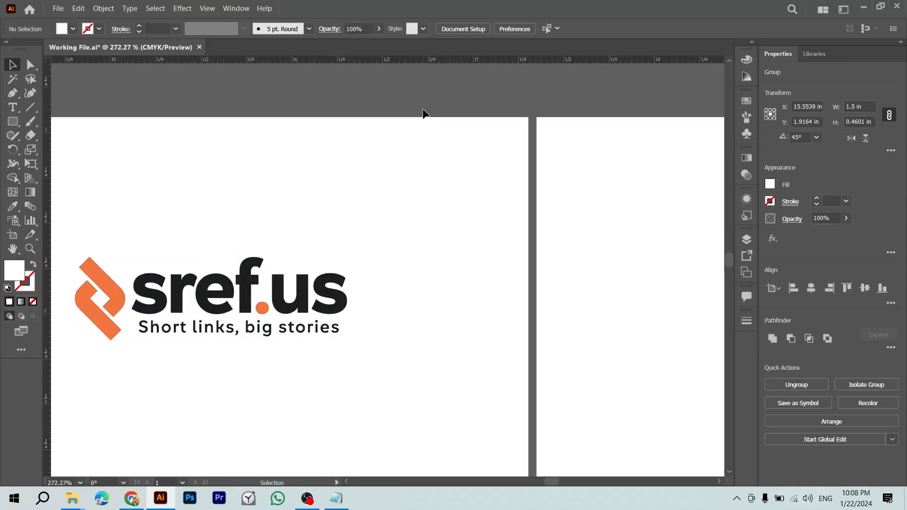
{"action": "key", "text": "ctrl+minus"}
{"action": "left_click_drag", "start_coordinate": [346, 152], "coordinate": [438, 157]}
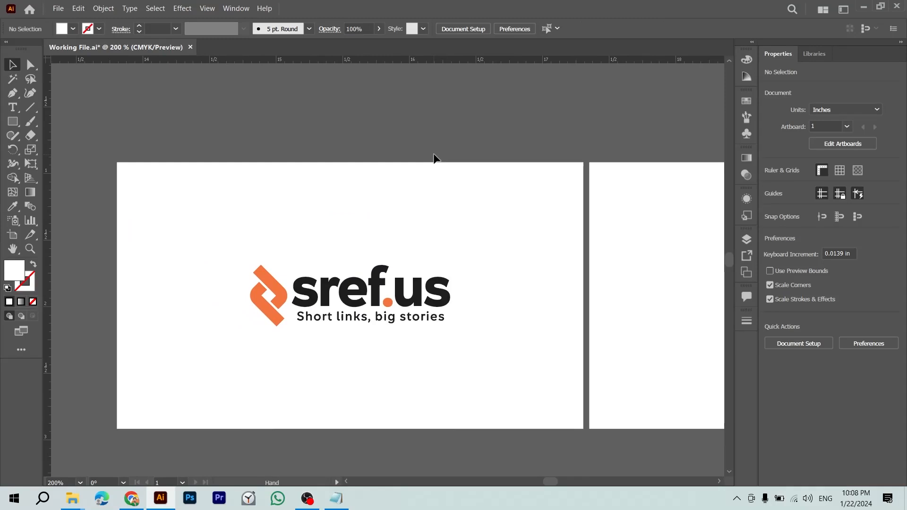
Step: Align the sref.us logo to the centre of the card rectangle as key object
{"action": "left_click", "coordinate": [444, 283]}
{"action": "left_click", "coordinate": [496, 249], "text": "shift"}
{"action": "left_click", "coordinate": [531, 265]}
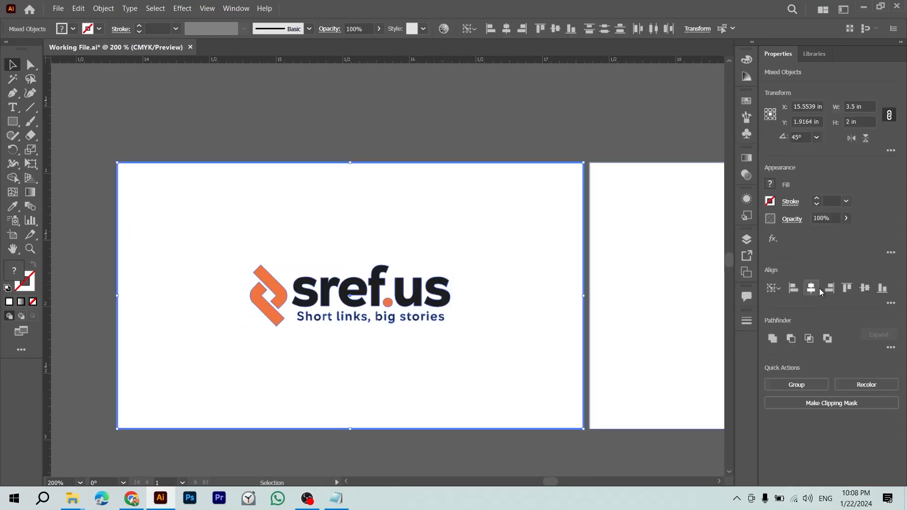
{"action": "left_click", "coordinate": [646, 441]}
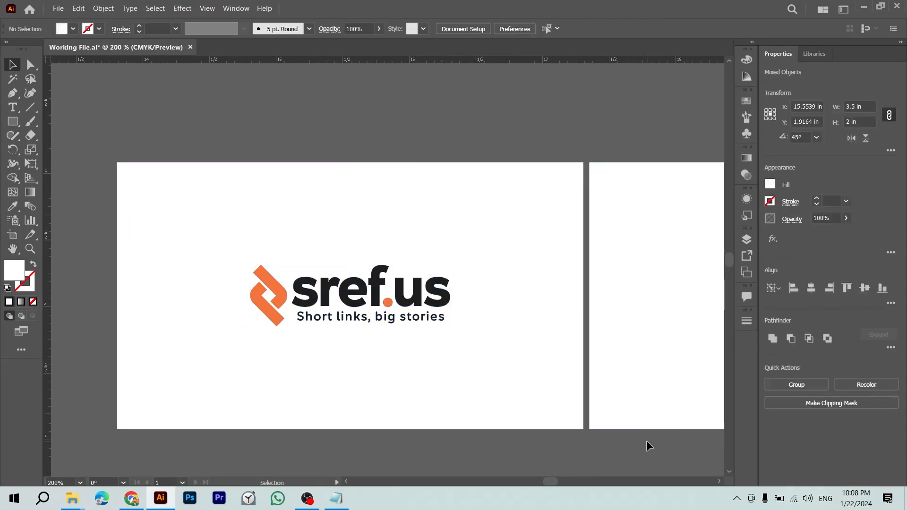
{"action": "left_click_drag", "start_coordinate": [647, 441], "coordinate": [368, 387]}
Step: Copy the person's name from the notes into a new text object on the back card
{"action": "key", "text": "t"}
{"action": "key", "text": "alt+Tab"}
{"action": "key", "text": "Tab"}
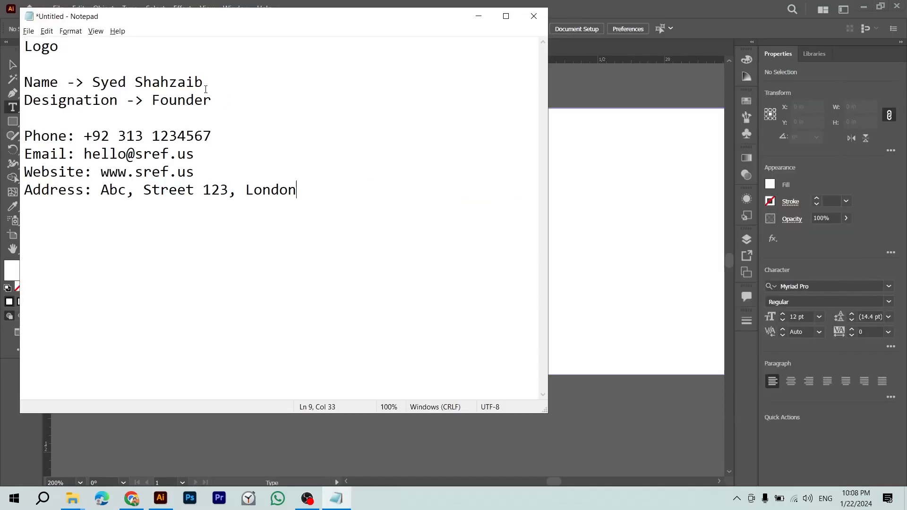
{"action": "left_click_drag", "start_coordinate": [204, 83], "coordinate": [98, 84]}
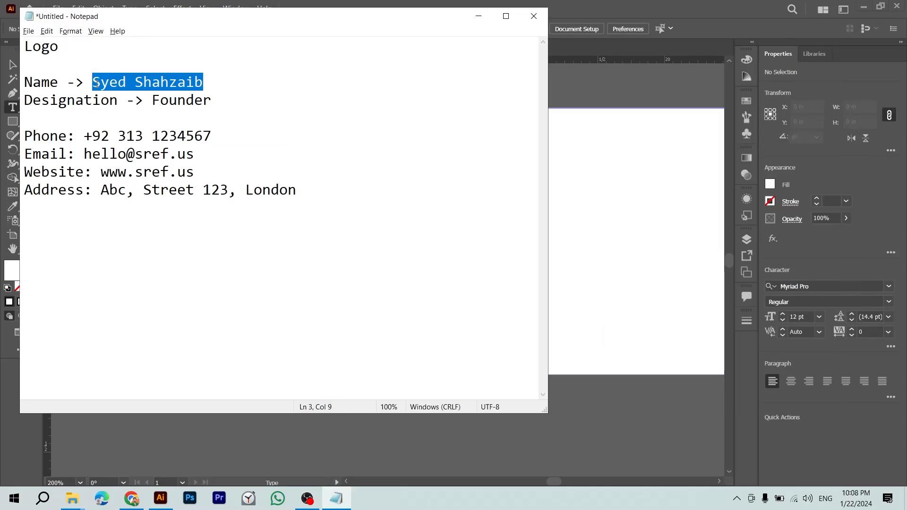
{"action": "key", "text": "ctrl+c"}
{"action": "key", "text": "alt+Tab"}
{"action": "left_click", "coordinate": [385, 152]}
{"action": "key", "text": "ctrl+v"}
{"action": "key", "text": "Escape"}
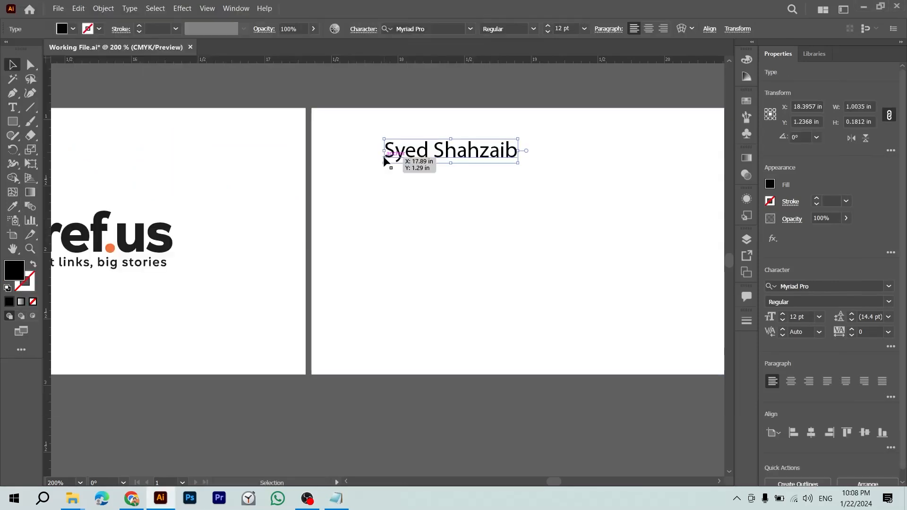
Step: Set the name in Kometa Heavy and tighten its letter spacing
{"action": "left_click", "coordinate": [840, 288]}
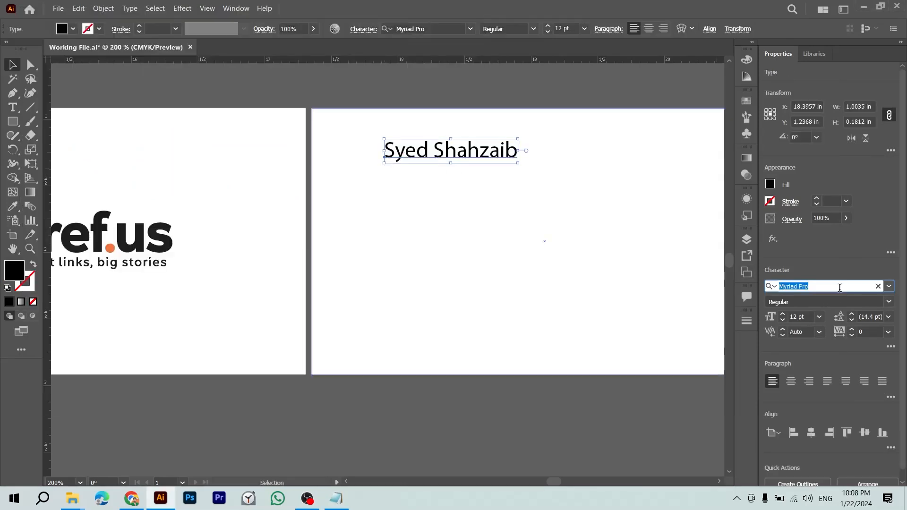
{"action": "type", "text": "Komea"}
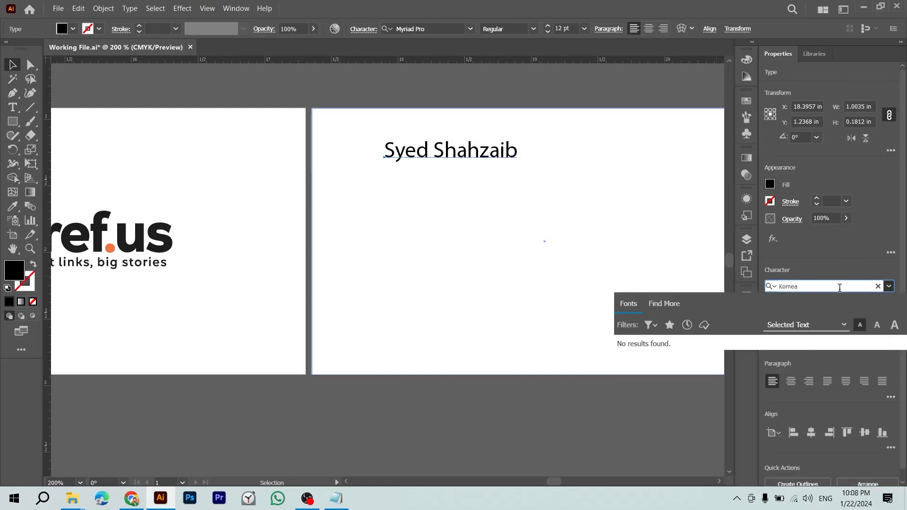
{"action": "key", "text": "BackSpace"}
{"action": "type", "text": "ta"}
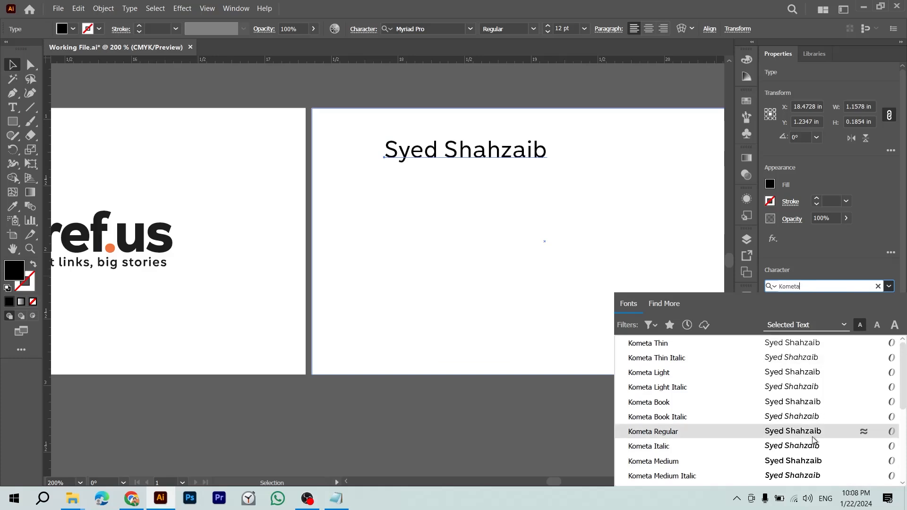
{"action": "scroll", "coordinate": [799, 426], "scroll_direction": "down", "scroll_amount": 3}
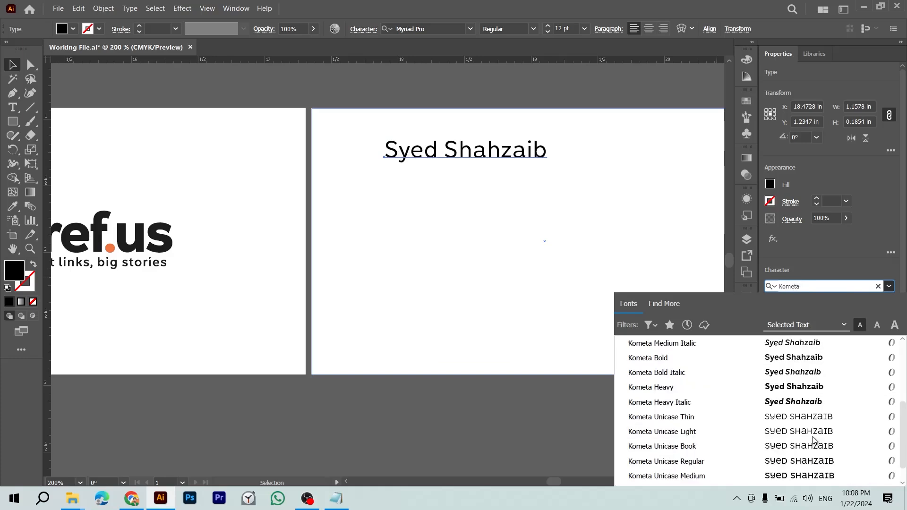
{"action": "left_click", "coordinate": [794, 388]}
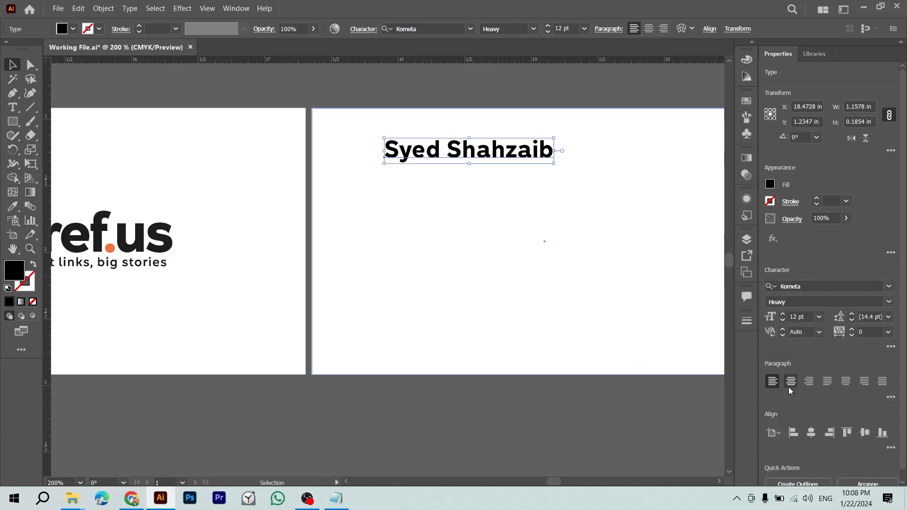
{"action": "left_click", "coordinate": [581, 113]}
{"action": "left_click", "coordinate": [546, 147]}
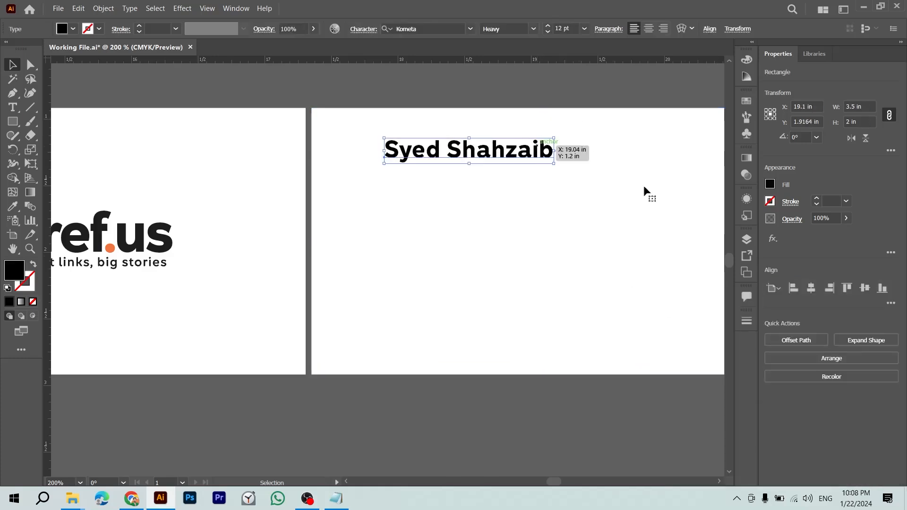
{"action": "key", "text": "alt+Left"}
{"action": "key", "text": "alt+Left"}
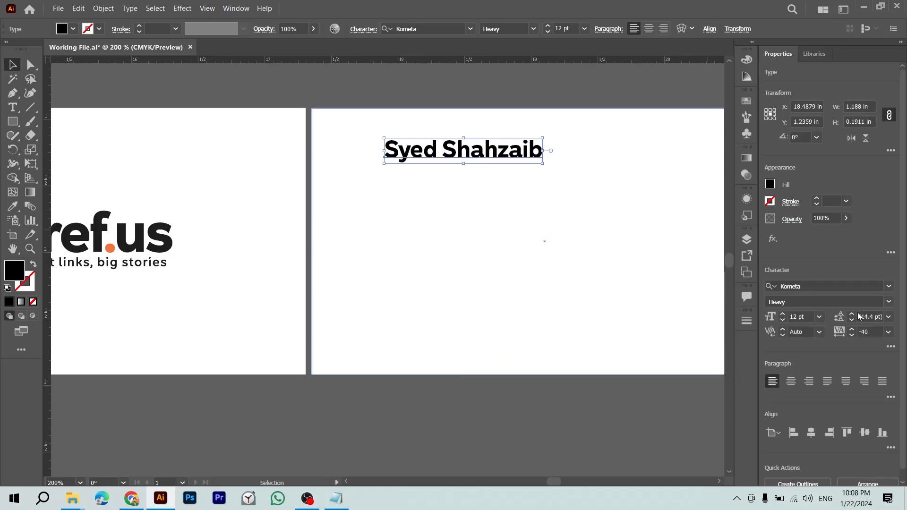
Step: Give the name 14 pt leading and raise its font size to 14 pt
{"action": "left_click", "coordinate": [881, 317]}
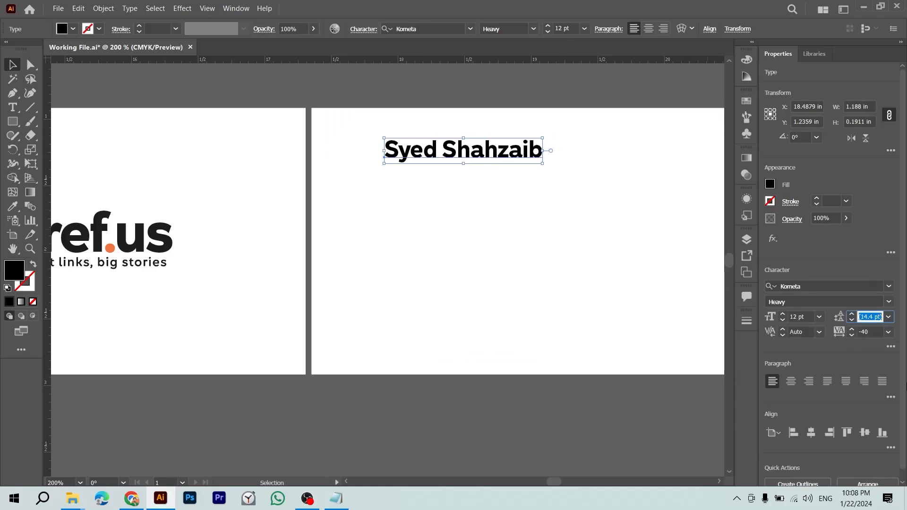
{"action": "type", "text": "14"}
{"action": "key", "text": "Return"}
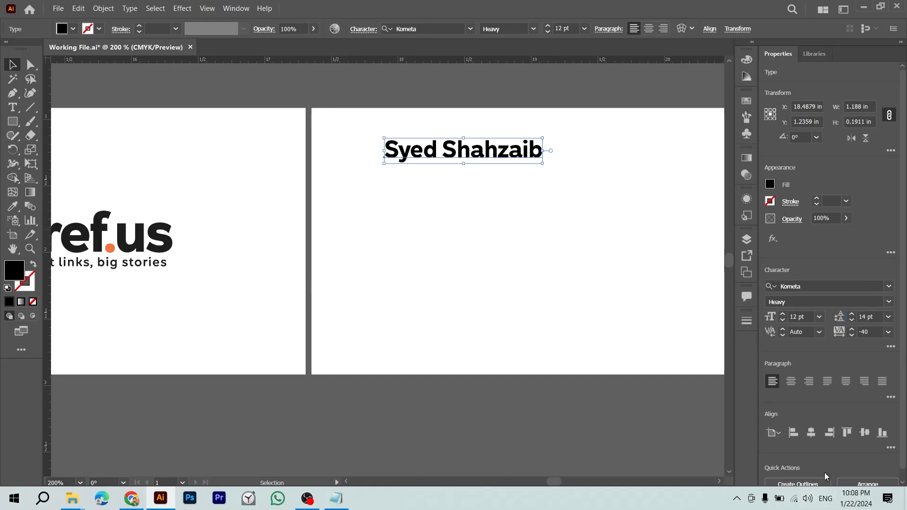
{"action": "left_click", "coordinate": [810, 317]}
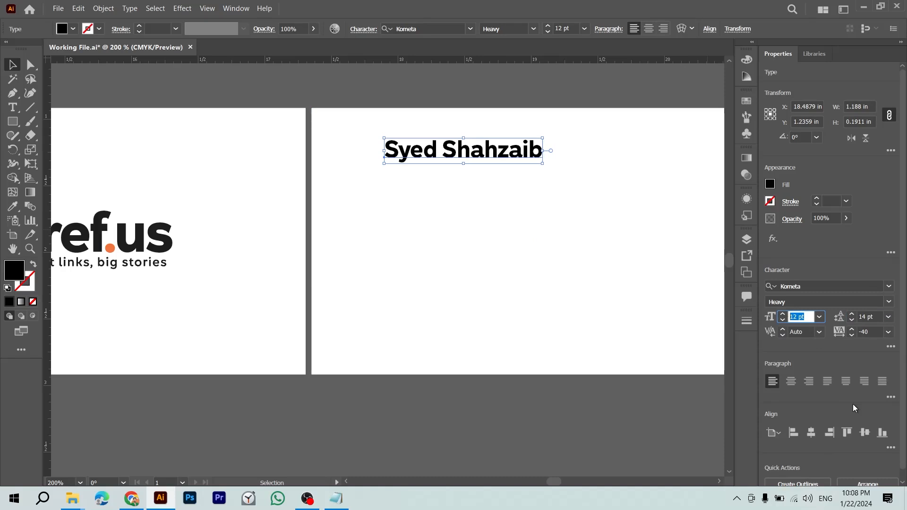
{"action": "key", "text": "Up"}
{"action": "key", "text": "Up"}
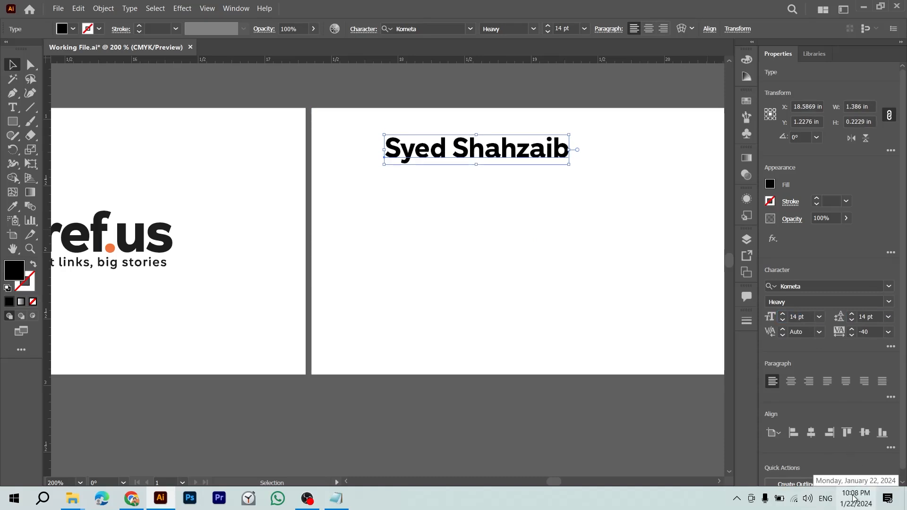
{"action": "left_click", "coordinate": [582, 414]}
{"action": "left_click_drag", "start_coordinate": [582, 414], "coordinate": [426, 462]}
Step: Centre the name horizontally and vertically on the back card background
{"action": "left_click_drag", "start_coordinate": [378, 203], "coordinate": [449, 287]}
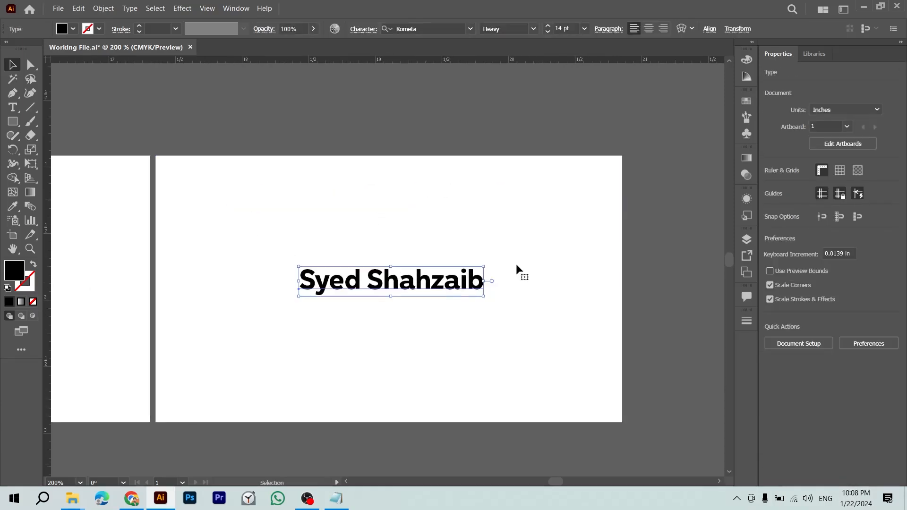
{"action": "left_click", "coordinate": [546, 254], "text": "shift"}
{"action": "left_click", "coordinate": [811, 289]}
{"action": "left_click", "coordinate": [865, 288]}
{"action": "left_click", "coordinate": [673, 316]}
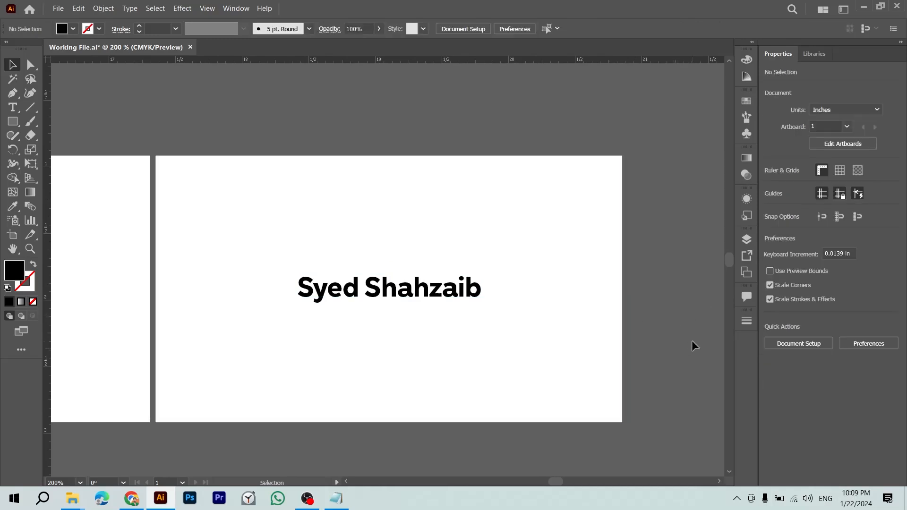
{"action": "left_click_drag", "start_coordinate": [519, 397], "coordinate": [601, 330]}
Step: Copy 'Founder' from the notes into a duplicate of the name text below it
{"action": "key", "text": "alt+Tab"}
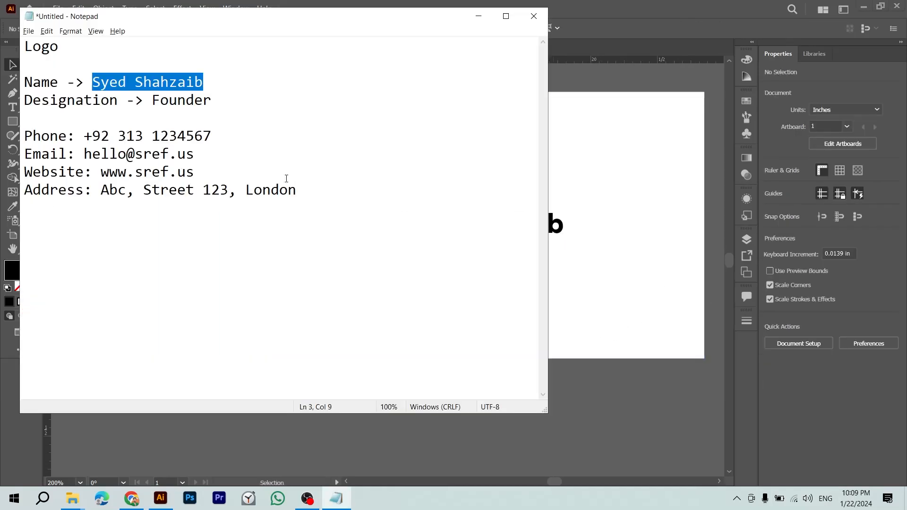
{"action": "key", "text": "alt+Tab"}
{"action": "key", "text": "alt+Tab"}
{"action": "double_click", "coordinate": [197, 99]}
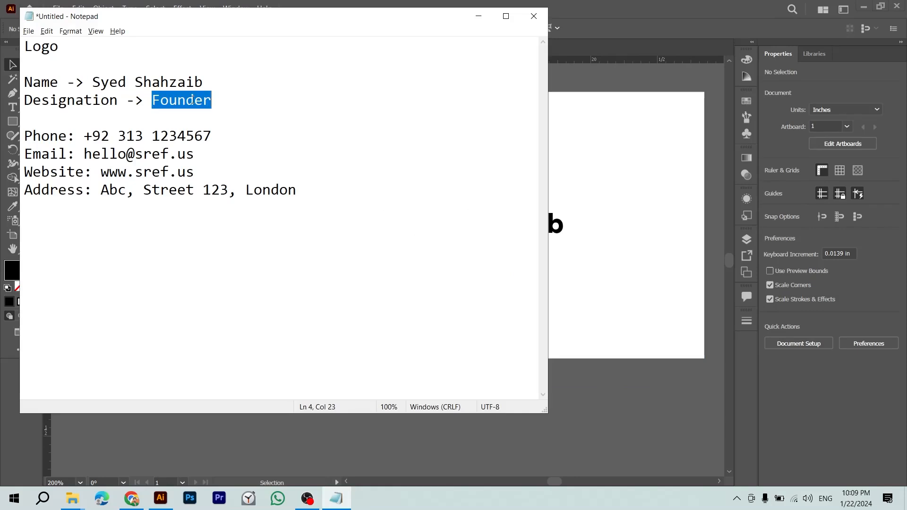
{"action": "key", "text": "alt+Tab"}
{"action": "left_click_drag", "start_coordinate": [445, 230], "coordinate": [446, 284]}
{"action": "triple_click", "coordinate": [482, 283]}
{"action": "key", "text": "ctrl+v"}
{"action": "key", "text": "Escape"}
{"action": "left_click", "coordinate": [512, 406]}
{"action": "left_click_drag", "start_coordinate": [440, 376], "coordinate": [582, 354]}
Step: Tuck Founder under the name and move both lines toward the card's upper left
{"action": "left_click_drag", "start_coordinate": [580, 258], "coordinate": [580, 241]}
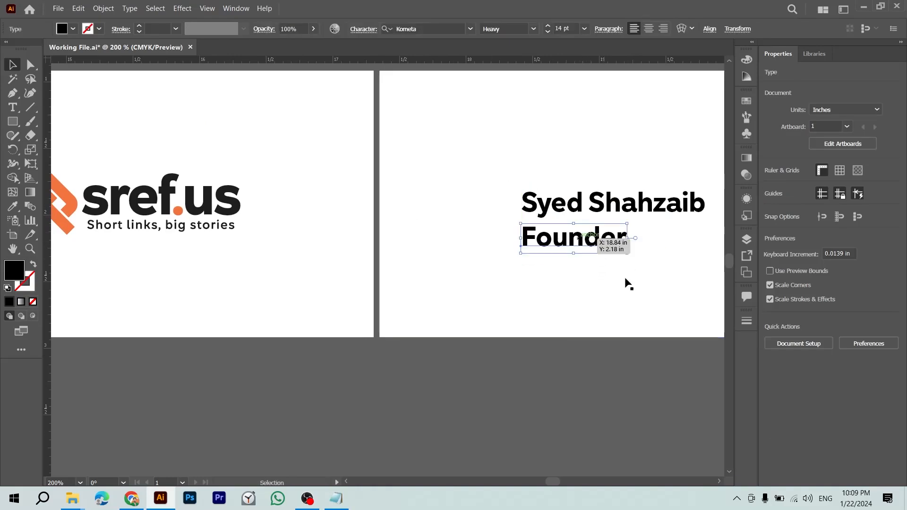
{"action": "scroll", "coordinate": [647, 307], "scroll_direction": "up", "scroll_amount": 3}
{"action": "scroll", "coordinate": [648, 307], "scroll_direction": "right", "scroll_amount": 3}
{"action": "left_click", "coordinate": [513, 345], "text": "shift"}
{"action": "left_click_drag", "start_coordinate": [514, 346], "coordinate": [373, 241]}
{"action": "left_click", "coordinate": [444, 163]}
Step: Turn another text copy into the 'P:' phone line and add the 'Email:' line from the notes
{"action": "key", "text": "alt+Tab"}
{"action": "left_click_drag", "start_coordinate": [87, 138], "coordinate": [213, 137]}
{"action": "key", "text": "alt+Tab"}
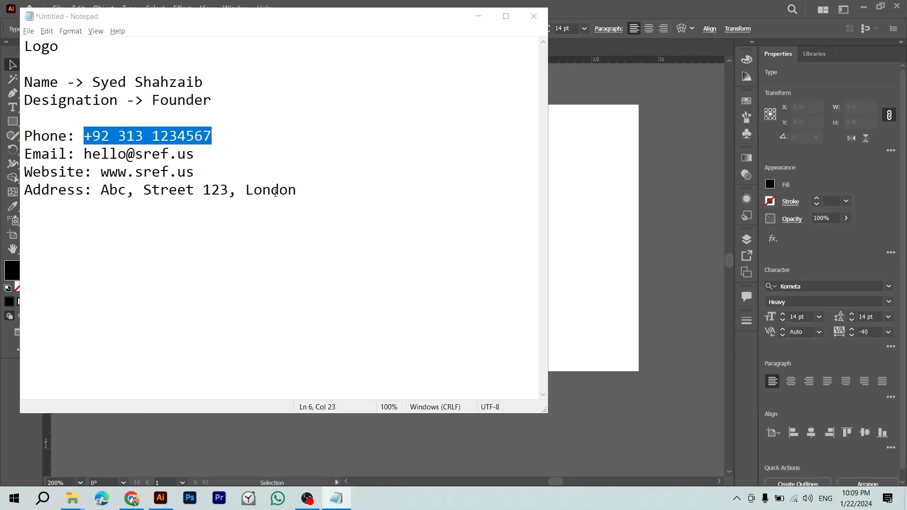
{"action": "triple_click", "coordinate": [331, 234]}
{"action": "type", "text": "P:"}
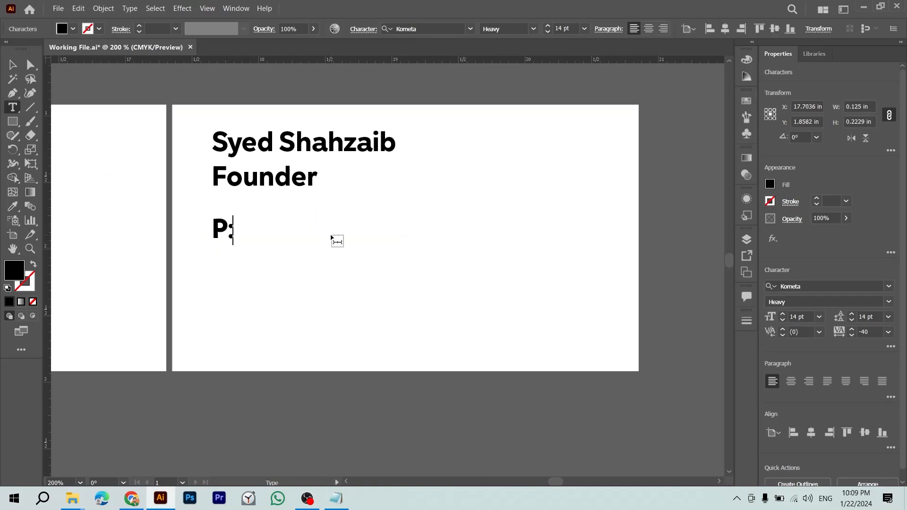
{"action": "key", "text": "ctrl+v"}
{"action": "key", "text": "Return"}
{"action": "key", "text": "alt+Tab"}
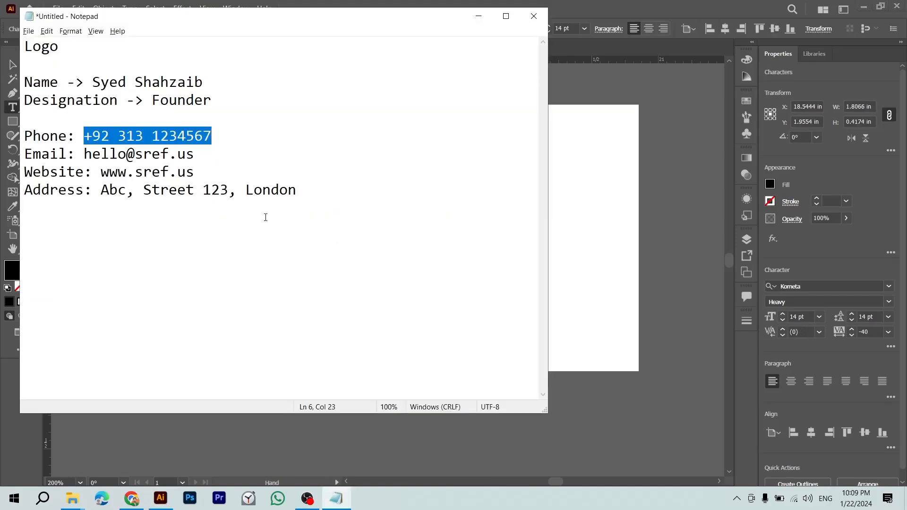
{"action": "left_click_drag", "start_coordinate": [84, 153], "coordinate": [211, 153]}
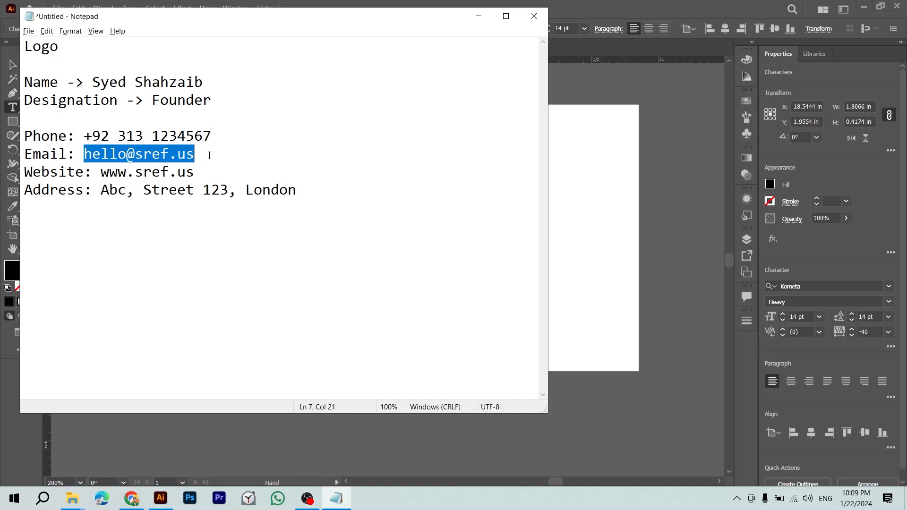
{"action": "key", "text": "alt+Tab"}
{"action": "type", "text": "Email:"}
{"action": "key", "text": "ctrl+v"}
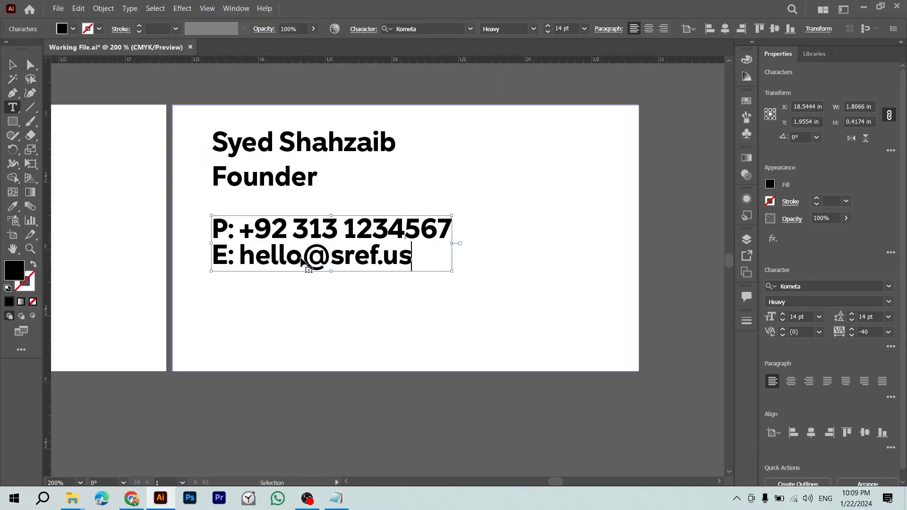
Step: Add a 'W:' line with the website address copied from the notes
{"action": "key", "text": "alt+Tab"}
{"action": "left_click_drag", "start_coordinate": [105, 178], "coordinate": [196, 173]}
{"action": "key", "text": "alt+Tab"}
{"action": "type", "text": "W"}
{"action": "key", "text": "BackSpace"}
{"action": "key", "text": "Return"}
{"action": "type", "text": "W:"}
{"action": "key", "text": "ctrl+v"}
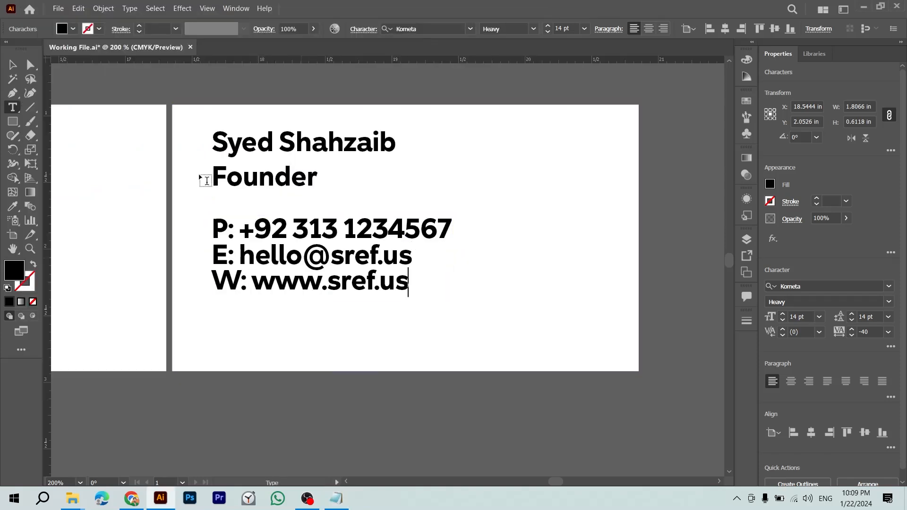
Step: Add an 'A:' line with the postal address copied from the notes
{"action": "key", "text": "alt+Tab"}
{"action": "left_click", "coordinate": [255, 200]}
{"action": "left_click_drag", "start_coordinate": [100, 190], "coordinate": [314, 200]}
{"action": "key", "text": "ctrl+c"}
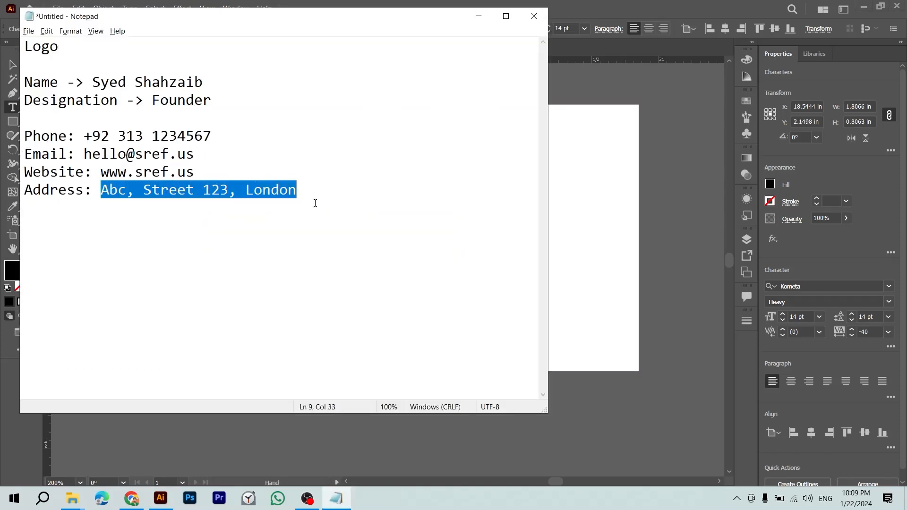
{"action": "key", "text": "alt+Tab"}
{"action": "key", "text": "Return"}
{"action": "type", "text": "A:"}
{"action": "key", "text": "ctrl+v"}
{"action": "key", "text": "Escape"}
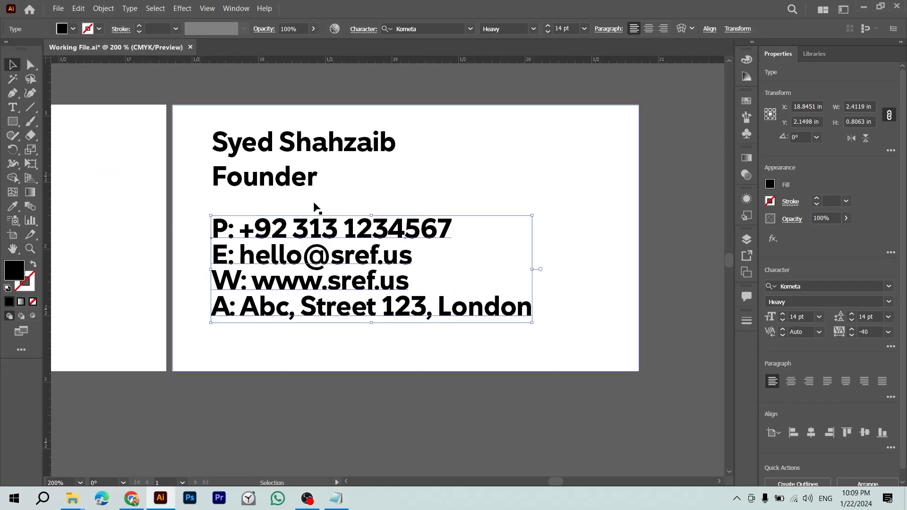
Step: Review the used details in the notes, then close Notepad without saving
{"action": "key", "text": "alt+Tab"}
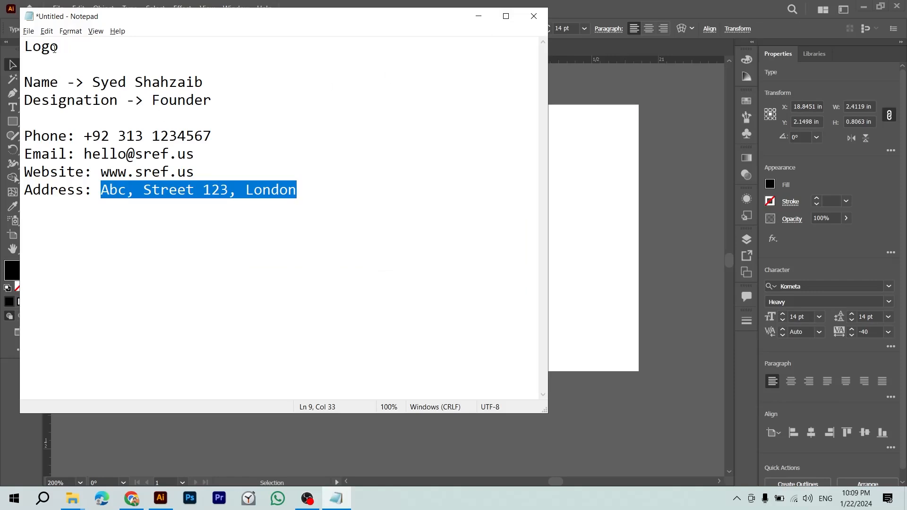
{"action": "left_click_drag", "start_coordinate": [58, 47], "coordinate": [13, 42]}
{"action": "left_click_drag", "start_coordinate": [215, 85], "coordinate": [118, 101]}
{"action": "left_click_drag", "start_coordinate": [288, 189], "coordinate": [117, 83]}
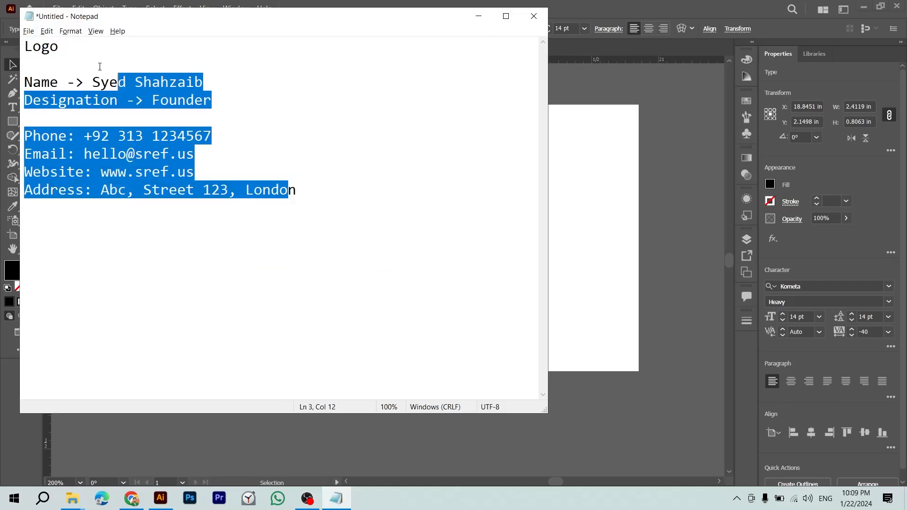
{"action": "left_click", "coordinate": [540, 19]}
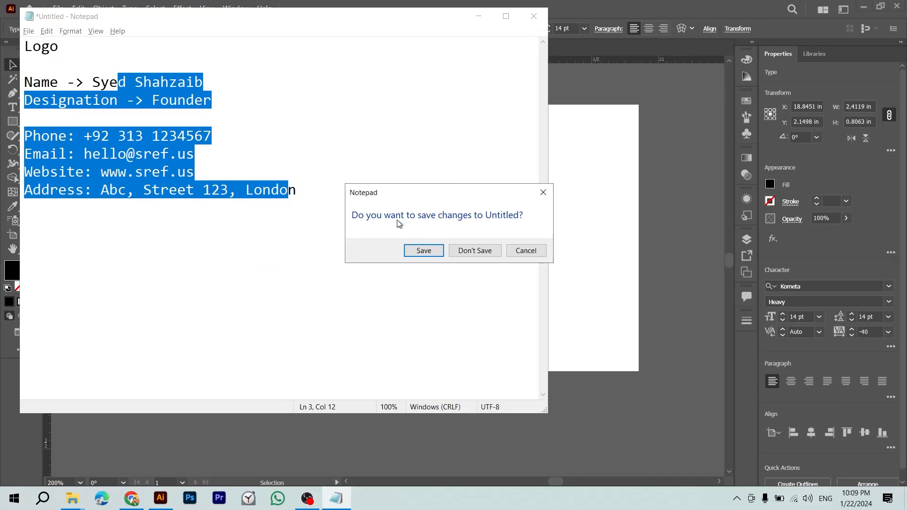
{"action": "left_click", "coordinate": [475, 251]}
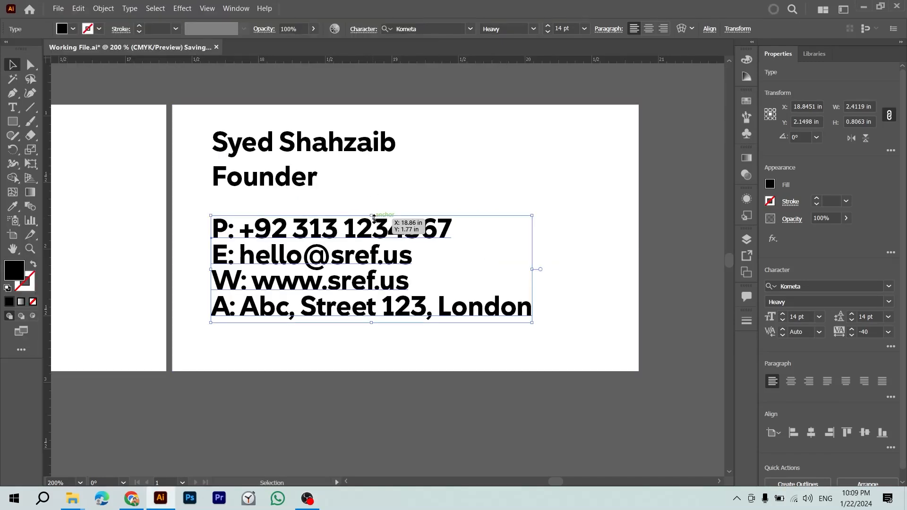
Step: Save the working file and zoom out to see both business cards
{"action": "left_click", "coordinate": [403, 193]}
{"action": "key", "text": "ctrl+s"}
{"action": "left_click_drag", "start_coordinate": [420, 405], "coordinate": [563, 418]}
{"action": "key", "text": "ctrl+minus"}
{"action": "left_click_drag", "start_coordinate": [372, 377], "coordinate": [582, 373]}
{"action": "left_click_drag", "start_coordinate": [515, 396], "coordinate": [545, 402]}
{"action": "left_click", "coordinate": [542, 400]}
{"action": "left_click_drag", "start_coordinate": [475, 405], "coordinate": [411, 415]}
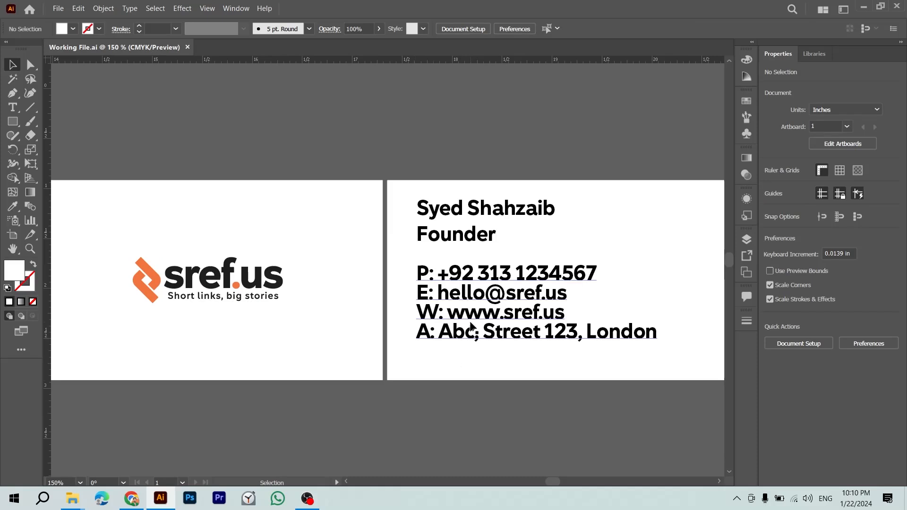
Step: Pan left to bring the business-card reference mockups into view beside the front card
{"action": "left_click_drag", "start_coordinate": [471, 326], "coordinate": [400, 314]}
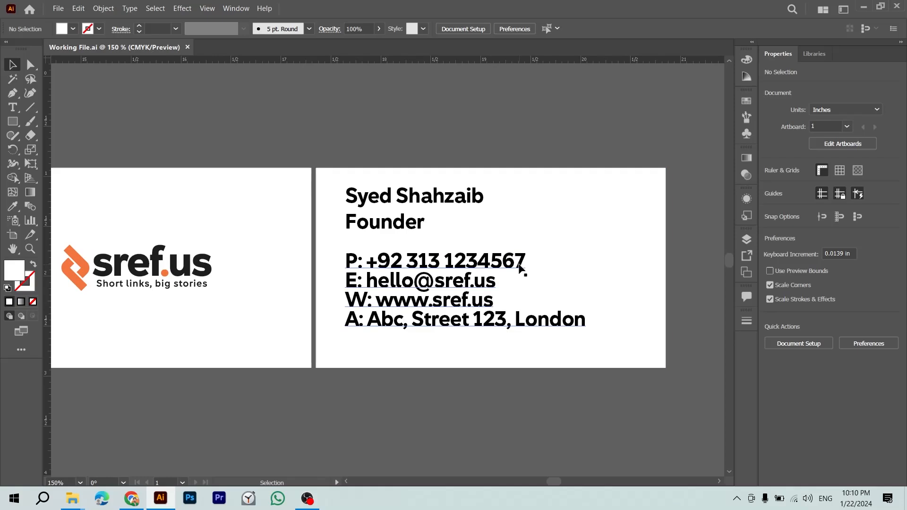
{"action": "key", "text": "alt+Tab"}
{"action": "key", "text": "alt+shift+Tab"}
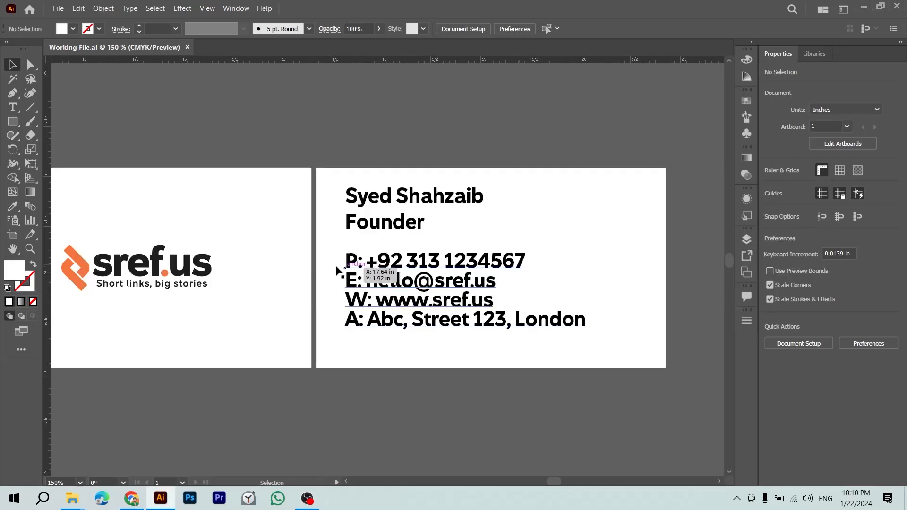
{"action": "left_click_drag", "start_coordinate": [375, 276], "coordinate": [553, 288]}
{"action": "scroll", "coordinate": [553, 288], "scroll_direction": "left", "scroll_amount": 5}
Step: Zoom and pan across the reference mockups to reach the orange sample card
{"action": "key", "text": "z"}
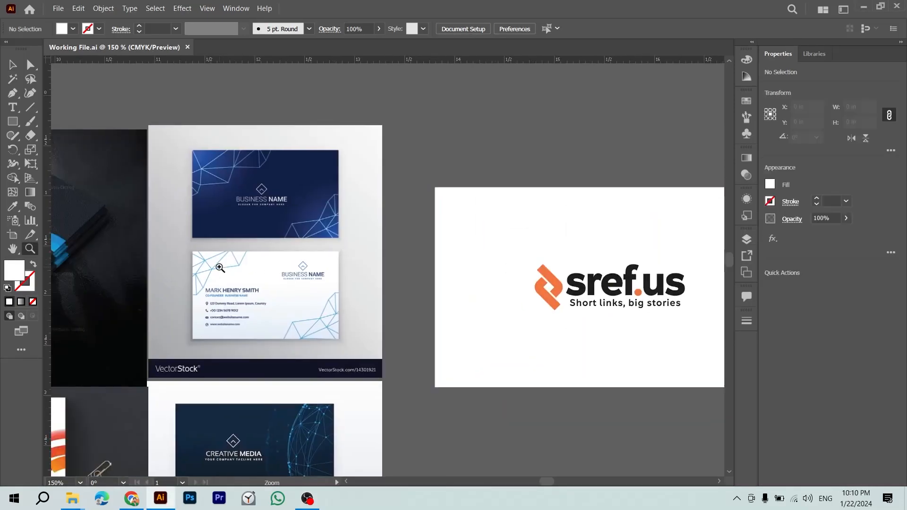
{"action": "left_click", "coordinate": [186, 304]}
{"action": "left_click_drag", "start_coordinate": [231, 308], "coordinate": [367, 416]}
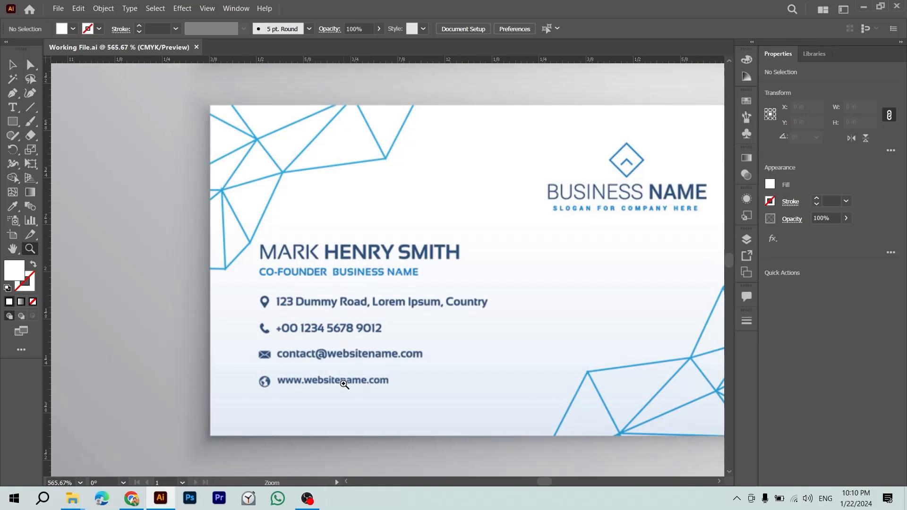
{"action": "left_click_drag", "start_coordinate": [344, 385], "coordinate": [297, 309]}
{"action": "left_click_drag", "start_coordinate": [370, 351], "coordinate": [350, 314]}
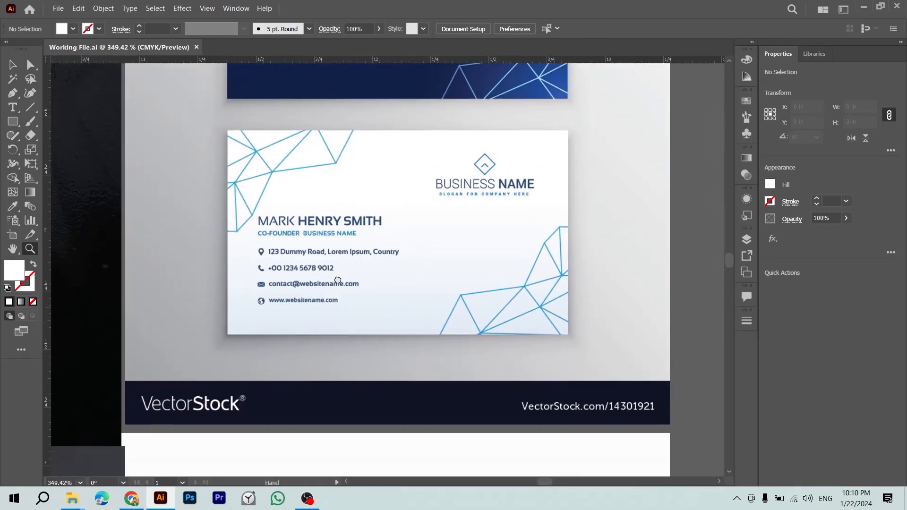
{"action": "scroll", "coordinate": [349, 314], "scroll_direction": "down", "scroll_amount": 10}
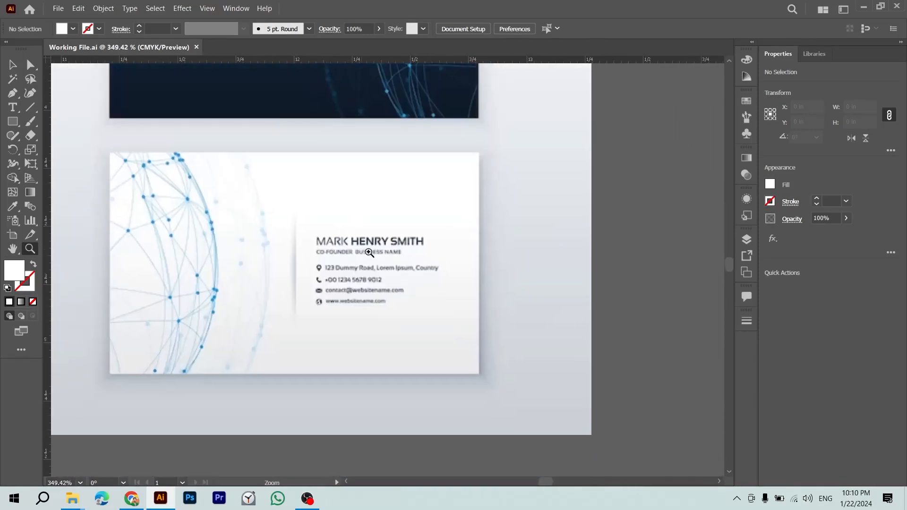
{"action": "left_click_drag", "start_coordinate": [369, 253], "coordinate": [379, 185]}
{"action": "scroll", "coordinate": [387, 289], "scroll_direction": "down", "scroll_amount": 5}
{"action": "left_click_drag", "start_coordinate": [297, 130], "coordinate": [471, 359]}
{"action": "left_click_drag", "start_coordinate": [172, 168], "coordinate": [441, 320]}
{"action": "left_click_drag", "start_coordinate": [129, 197], "coordinate": [297, 231]}
{"action": "left_click_drag", "start_coordinate": [190, 163], "coordinate": [365, 257]}
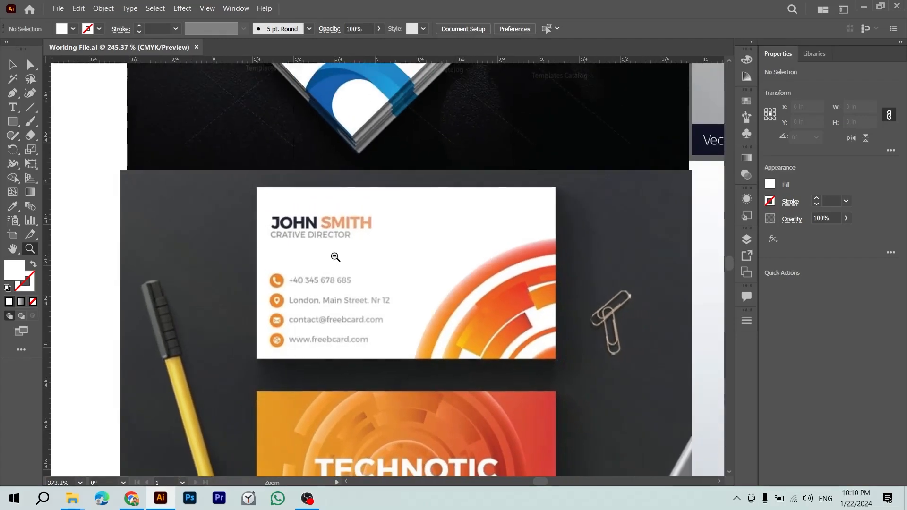
{"action": "scroll", "coordinate": [323, 383], "scroll_direction": "up", "scroll_amount": 3}
{"action": "left_click_drag", "start_coordinate": [323, 383], "coordinate": [281, 464]}
{"action": "left_click_drag", "start_coordinate": [309, 329], "coordinate": [251, 287]}
{"action": "left_click_drag", "start_coordinate": [221, 338], "coordinate": [226, 200]}
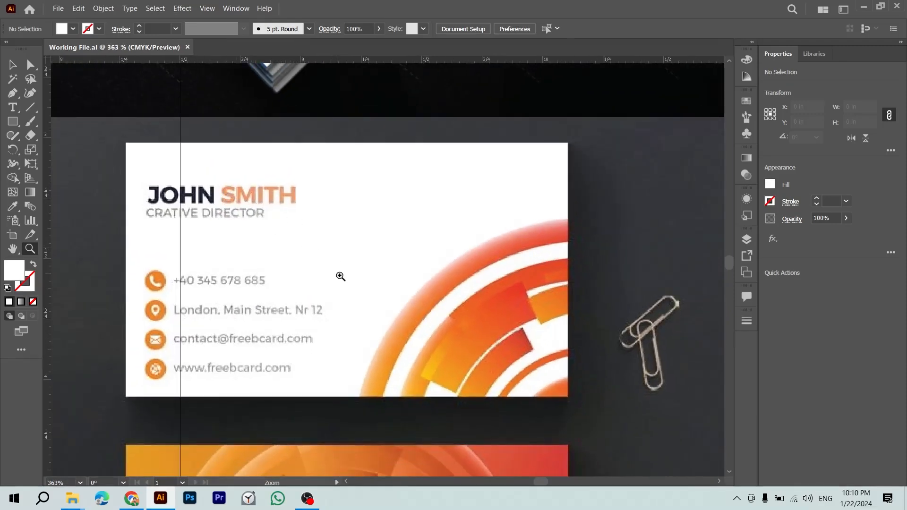
{"action": "left_click_drag", "start_coordinate": [355, 295], "coordinate": [349, 293]}
{"action": "left_click_drag", "start_coordinate": [347, 292], "coordinate": [318, 284]}
{"action": "left_click_drag", "start_coordinate": [442, 318], "coordinate": [216, 269]}
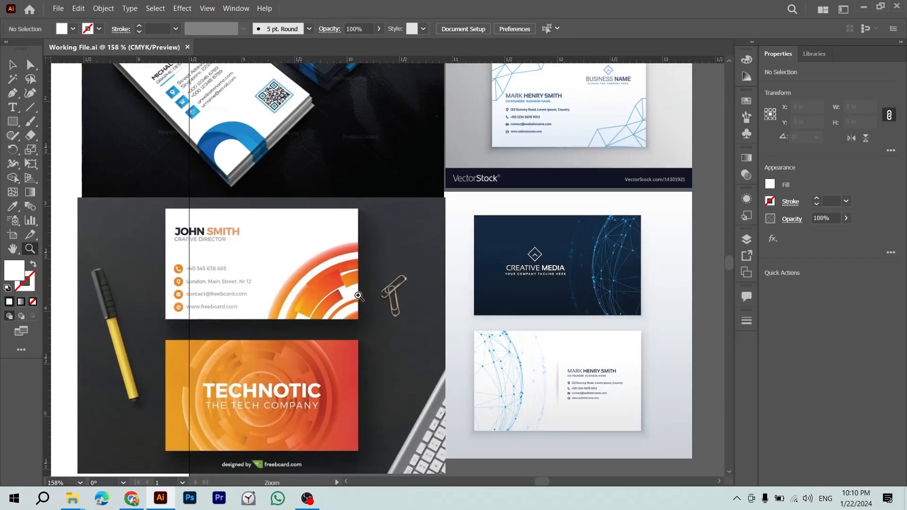
{"action": "left_click_drag", "start_coordinate": [489, 317], "coordinate": [308, 303]}
{"action": "left_click_drag", "start_coordinate": [490, 267], "coordinate": [315, 364]}
{"action": "left_click_drag", "start_coordinate": [218, 364], "coordinate": [468, 384]}
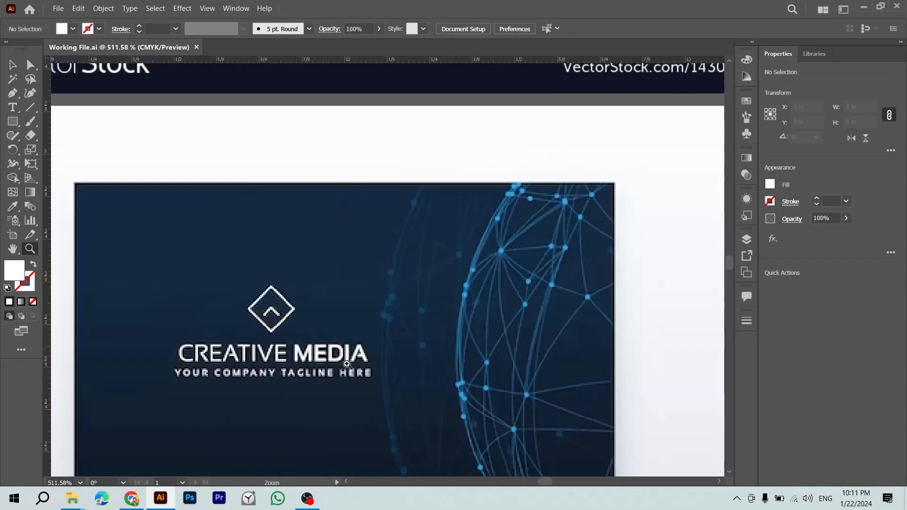
{"action": "left_click_drag", "start_coordinate": [372, 368], "coordinate": [275, 233]}
{"action": "left_click_drag", "start_coordinate": [286, 304], "coordinate": [514, 307]}
{"action": "left_click_drag", "start_coordinate": [286, 326], "coordinate": [537, 300]}
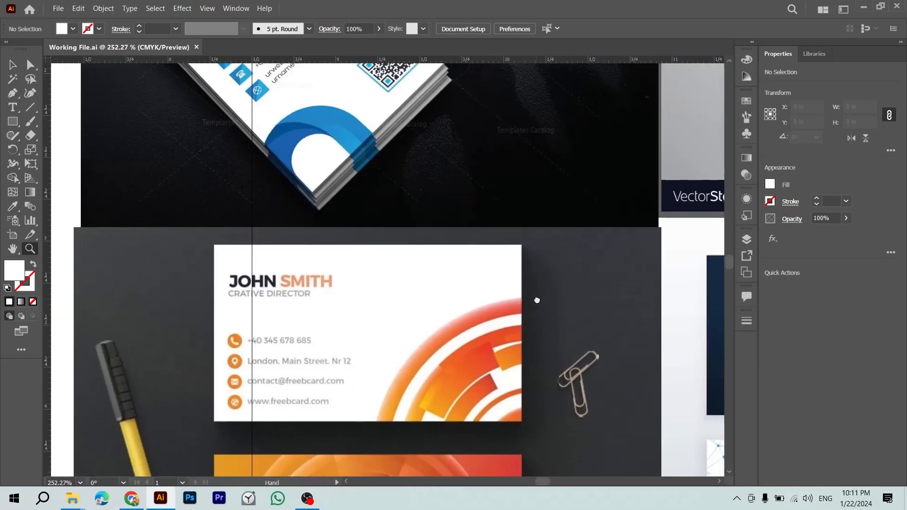
Step: Snip the orange sample card, then return the view to the back card's contact text
{"action": "key", "text": "super+shift+s"}
{"action": "left_click_drag", "start_coordinate": [221, 260], "coordinate": [378, 411]}
{"action": "left_click_drag", "start_coordinate": [425, 378], "coordinate": [151, 361]}
{"action": "left_click_drag", "start_coordinate": [572, 227], "coordinate": [166, 298]}
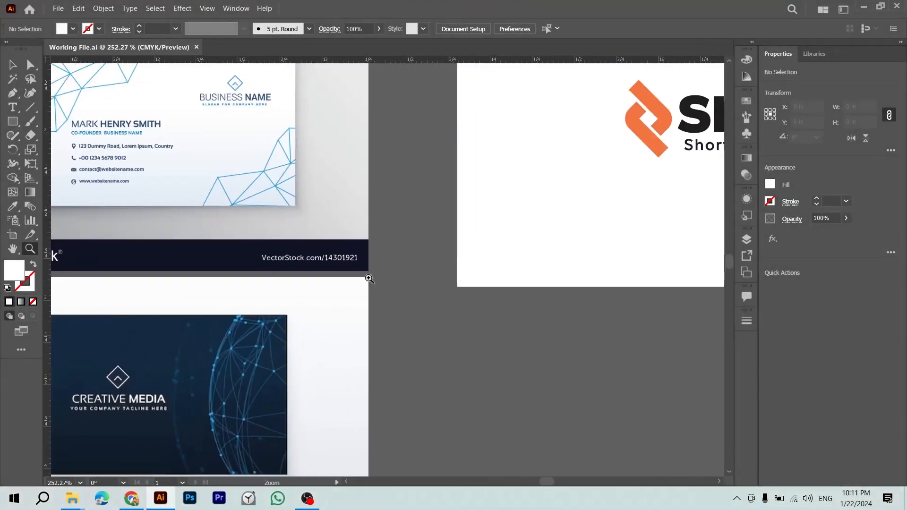
{"action": "left_click_drag", "start_coordinate": [595, 265], "coordinate": [174, 328]}
{"action": "left_click_drag", "start_coordinate": [661, 198], "coordinate": [125, 294]}
{"action": "key", "text": "ctrl+minus"}
{"action": "key", "text": "ctrl+minus"}
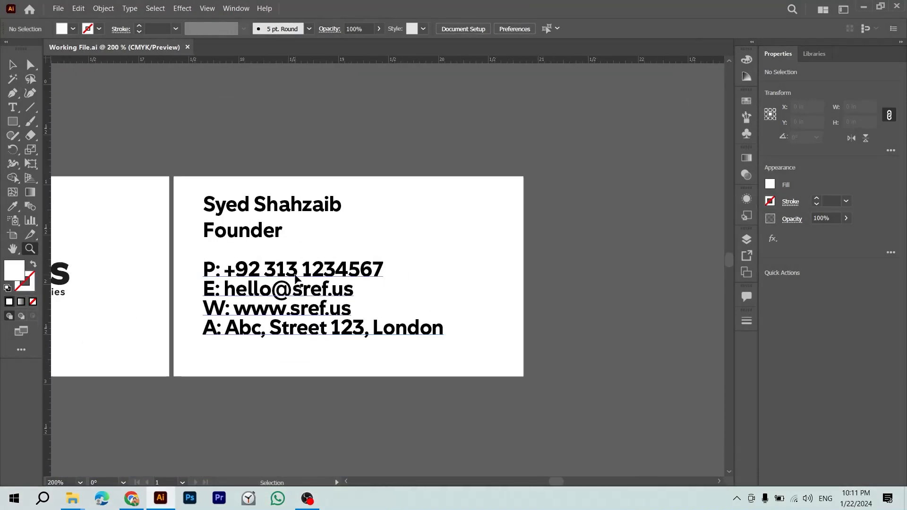
Step: Paste the snipped sample card, shrink it and place it beside the back card
{"action": "key", "text": "ctrl+v"}
{"action": "key", "text": "v"}
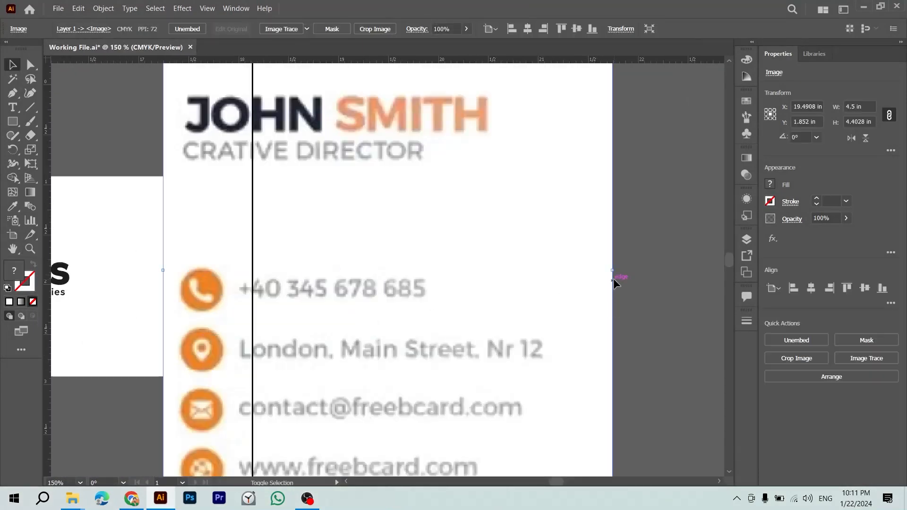
{"action": "left_click_drag", "start_coordinate": [614, 270], "coordinate": [486, 276]}
{"action": "left_click_drag", "start_coordinate": [322, 283], "coordinate": [546, 287]}
{"action": "left_click_drag", "start_coordinate": [513, 287], "coordinate": [396, 288]}
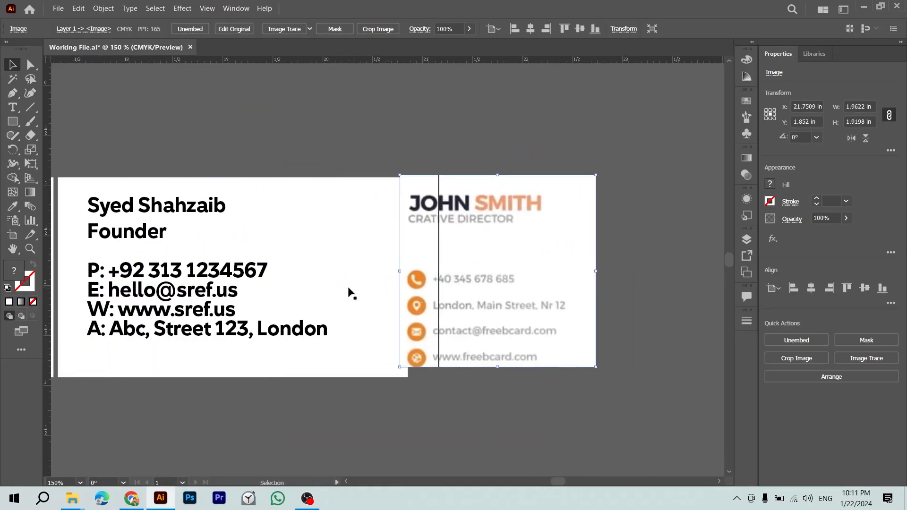
Step: Retype the name on the back card in all capitals
{"action": "left_click", "coordinate": [228, 189]}
{"action": "key", "text": "z"}
{"action": "left_click_drag", "start_coordinate": [158, 205], "coordinate": [186, 206]}
{"action": "key", "text": "v"}
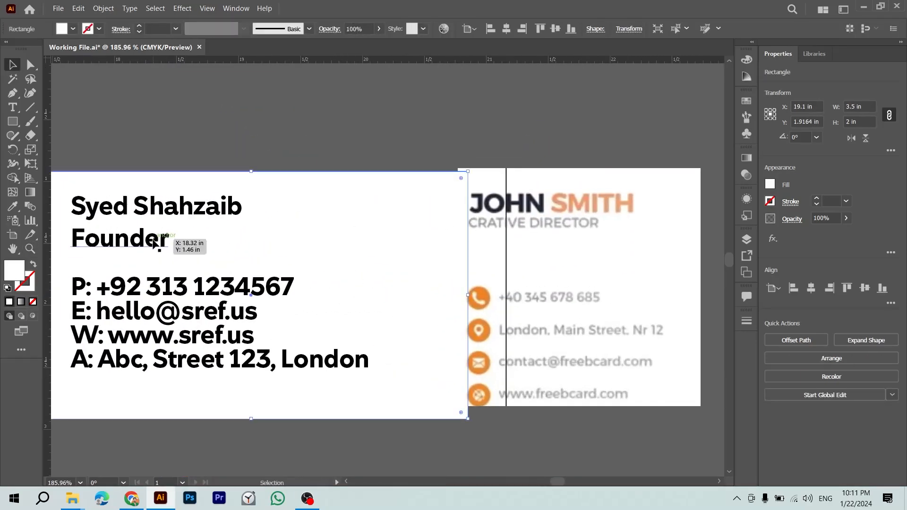
{"action": "left_click", "coordinate": [157, 241]}
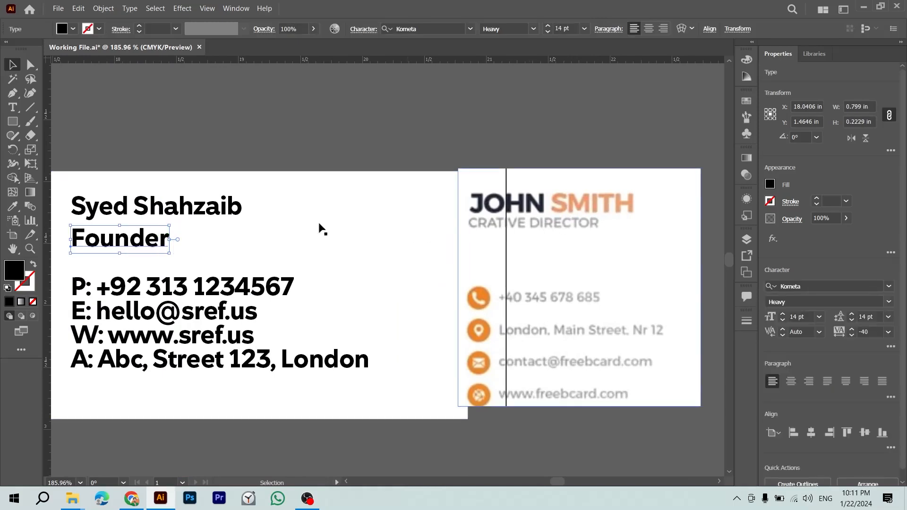
{"action": "key", "text": "t"}
{"action": "triple_click", "coordinate": [204, 207]}
{"action": "key", "text": "Escape"}
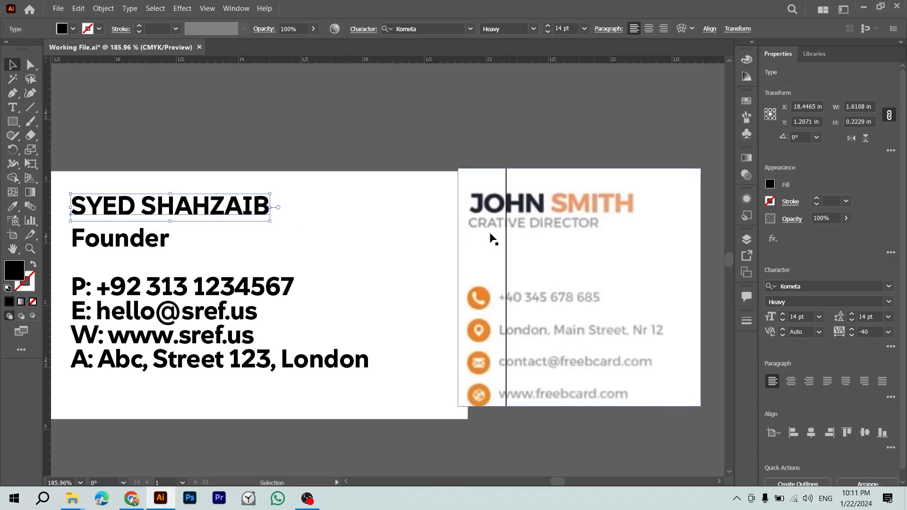
Step: Retype the title as 'FOUNDER' and set it to Regular weight
{"action": "left_click", "coordinate": [136, 244]}
{"action": "double_click", "coordinate": [136, 245]}
{"action": "type", "text": "GO"}
{"action": "key", "text": "BackSpace"}
{"action": "key", "text": "BackSpace"}
{"action": "type", "text": "F"}
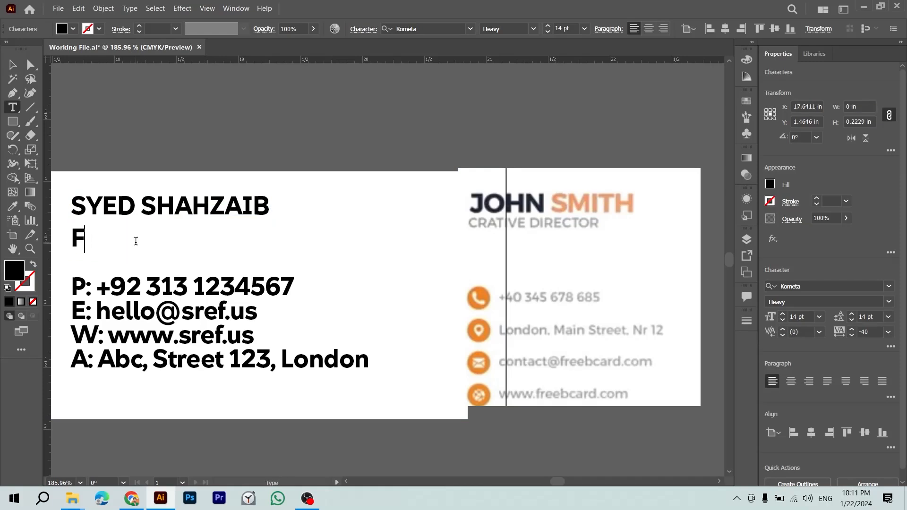
{"action": "type", "text": "OUNDER"}
{"action": "key", "text": "Escape"}
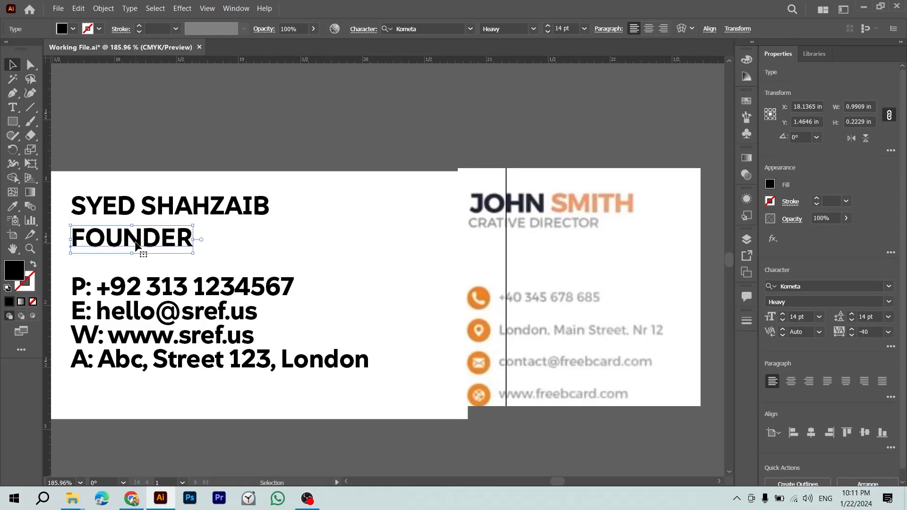
{"action": "left_click", "coordinate": [879, 299]}
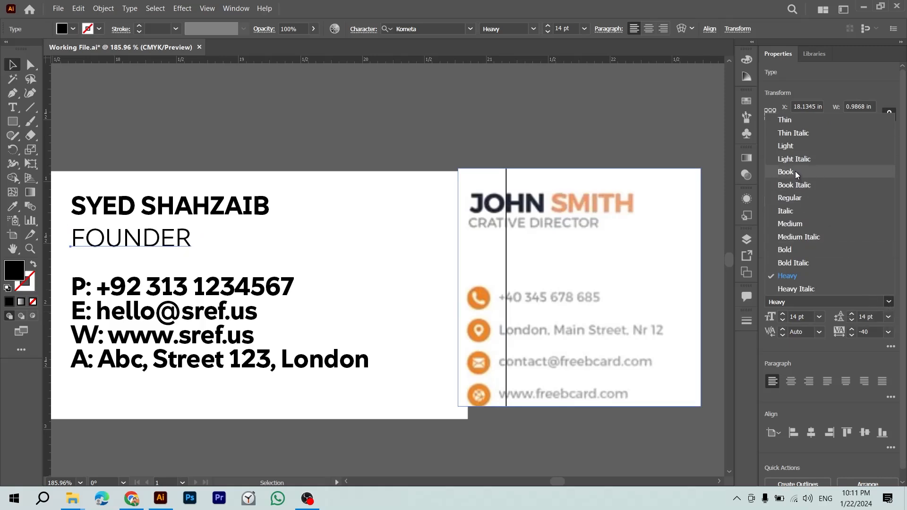
{"action": "left_click", "coordinate": [795, 197]}
Step: Give the contact block FOUNDER's Regular style and an 8 pt font size
{"action": "left_click", "coordinate": [513, 136]}
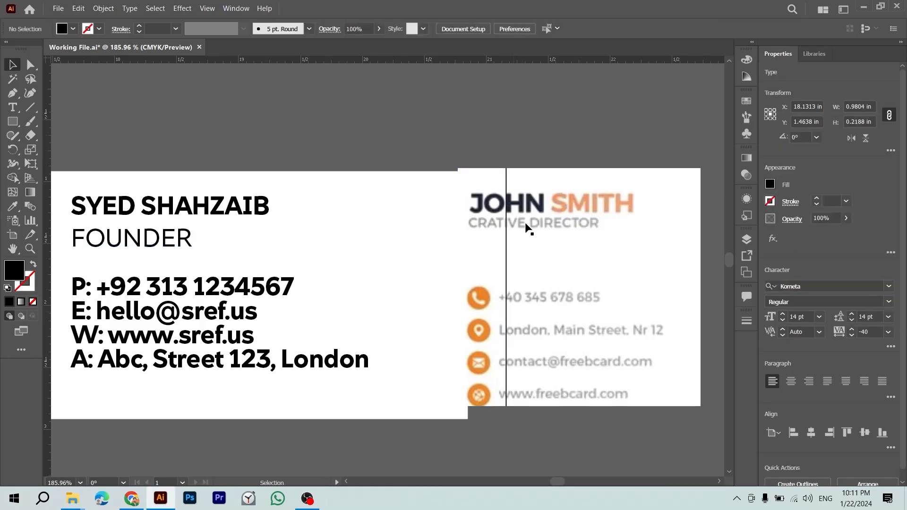
{"action": "left_click", "coordinate": [205, 303]}
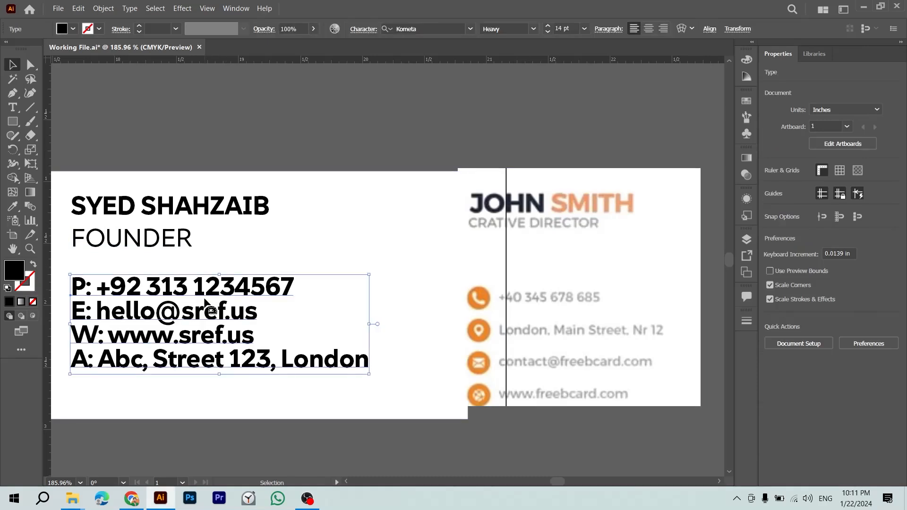
{"action": "key", "text": "i"}
{"action": "left_click", "coordinate": [181, 238]}
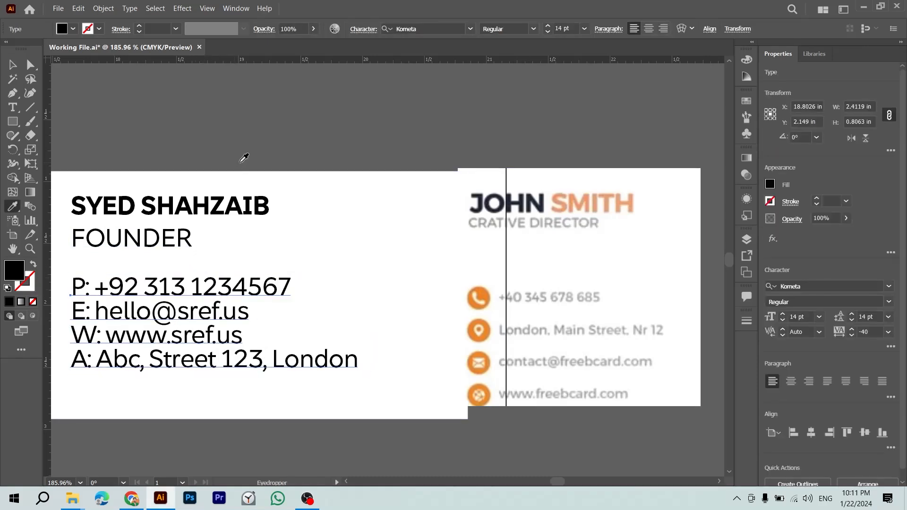
{"action": "key", "text": "v"}
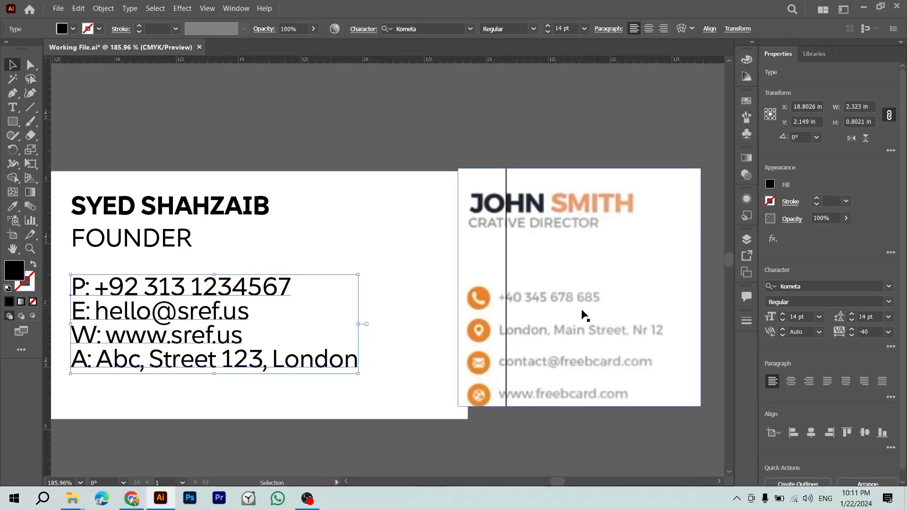
{"action": "left_click", "coordinate": [807, 316]}
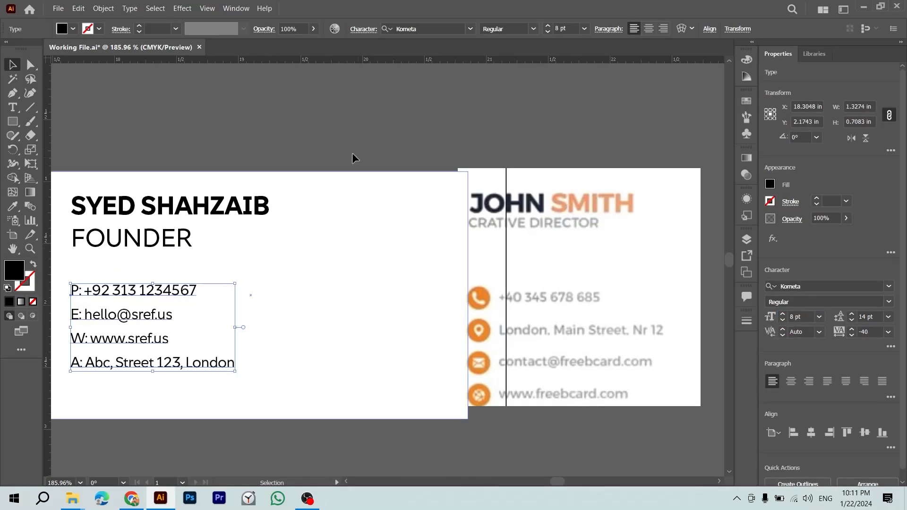
{"action": "left_click", "coordinate": [338, 137]}
Step: Nudge the contact block slightly right and down
{"action": "scroll", "coordinate": [263, 351], "scroll_direction": "left", "scroll_amount": 3}
{"action": "left_click_drag", "start_coordinate": [280, 306], "coordinate": [287, 312]}
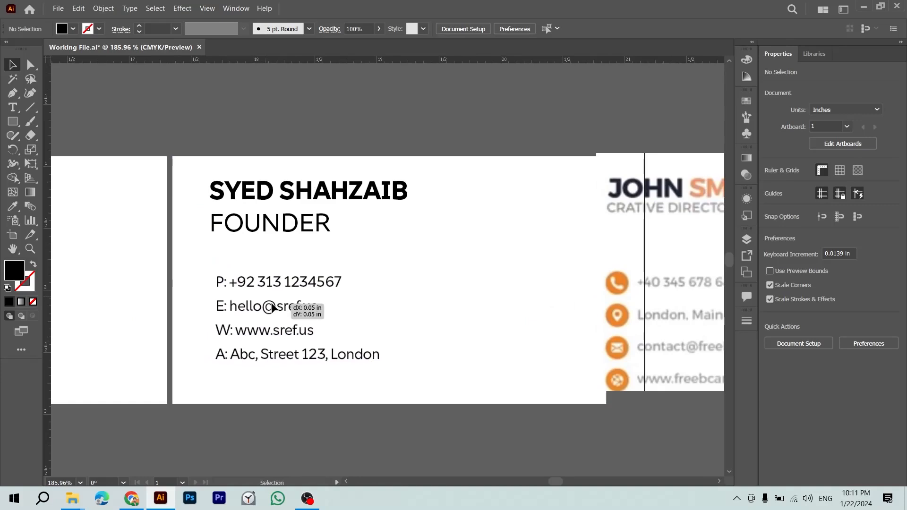
{"action": "left_click", "coordinate": [361, 137]}
{"action": "scroll", "coordinate": [389, 181], "scroll_direction": "right", "scroll_amount": 2}
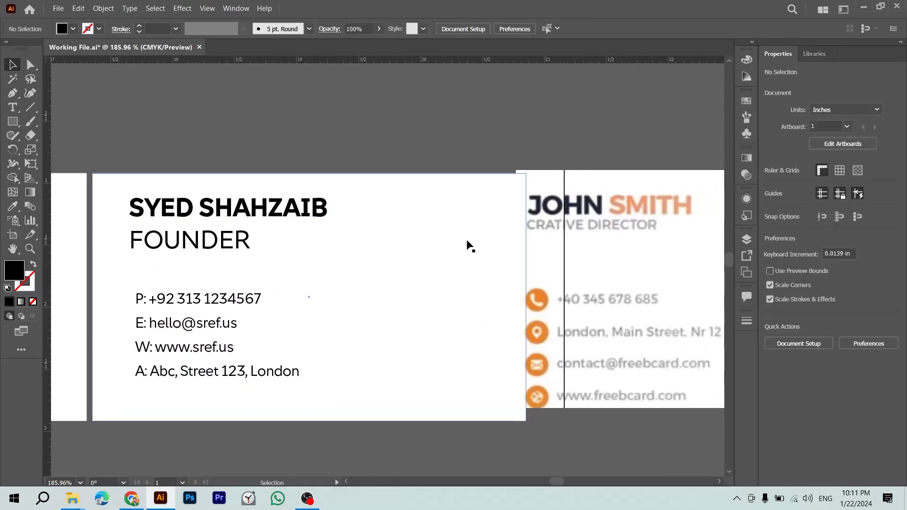
Step: Delete the pasted sample-card reference image
{"action": "left_click", "coordinate": [600, 268]}
{"action": "left_click_drag", "start_coordinate": [599, 267], "coordinate": [575, 254]}
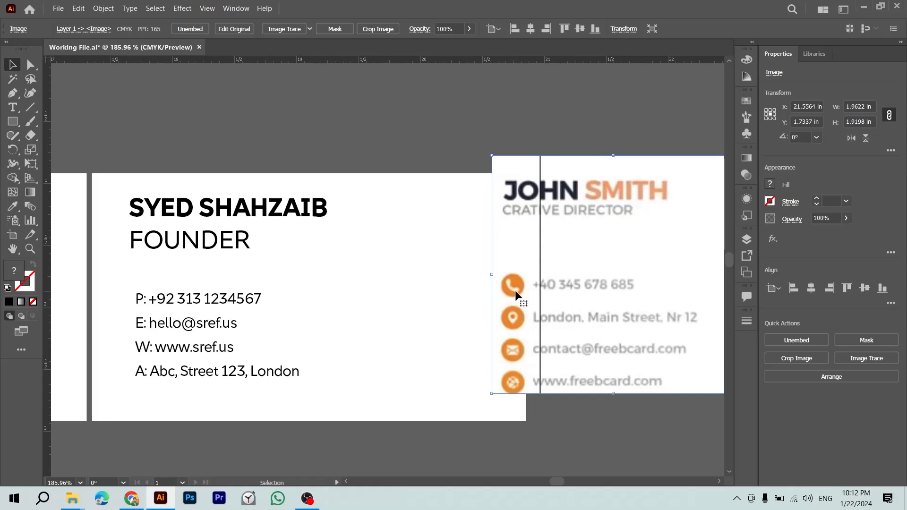
{"action": "key", "text": "Delete"}
{"action": "key", "text": "alt+Tab"}
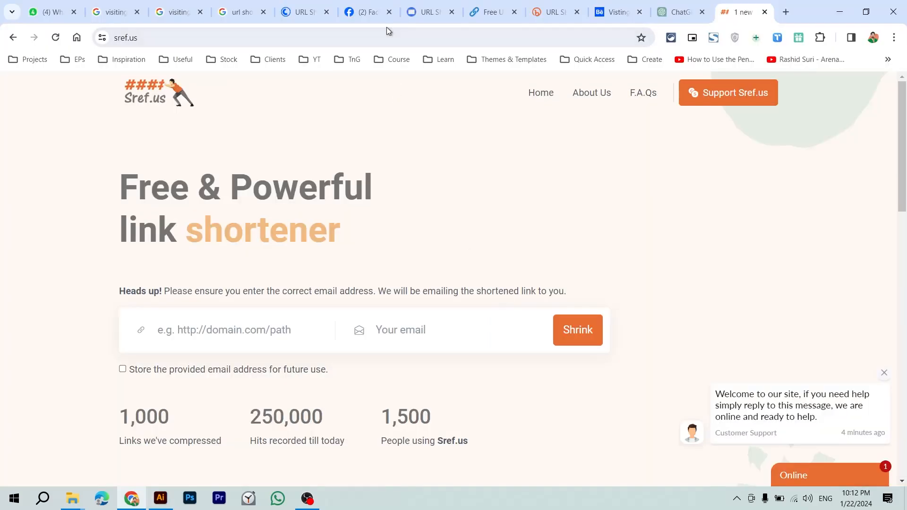
Step: Search the web for fontawesome and open the Font Awesome icons page
{"action": "left_click", "coordinate": [387, 29]}
{"action": "type", "text": "font"}
{"action": "key", "text": "BackSpace"}
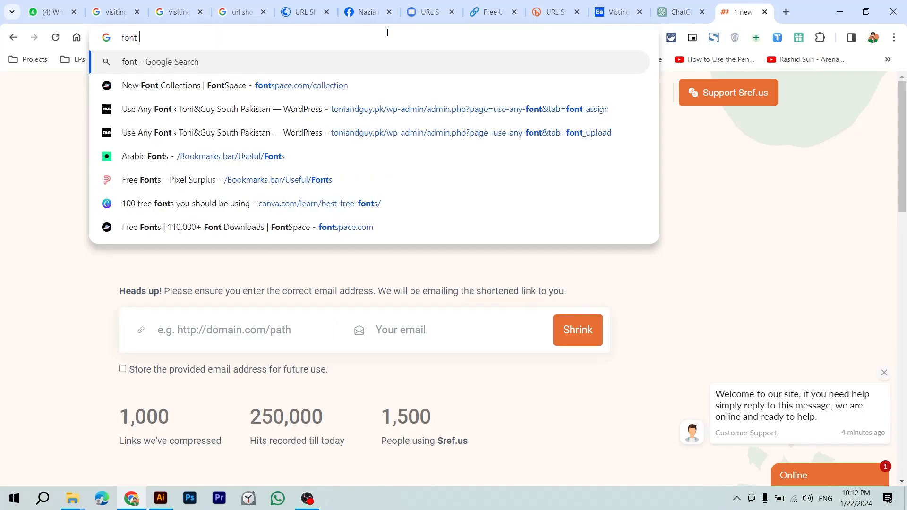
{"action": "type", "text": "awesome"}
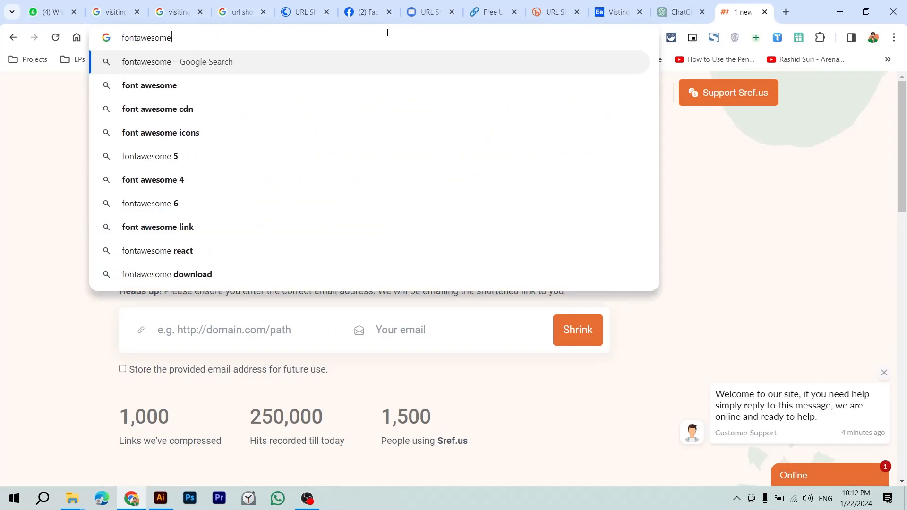
{"action": "key", "text": "Return"}
{"action": "left_click", "coordinate": [156, 220]}
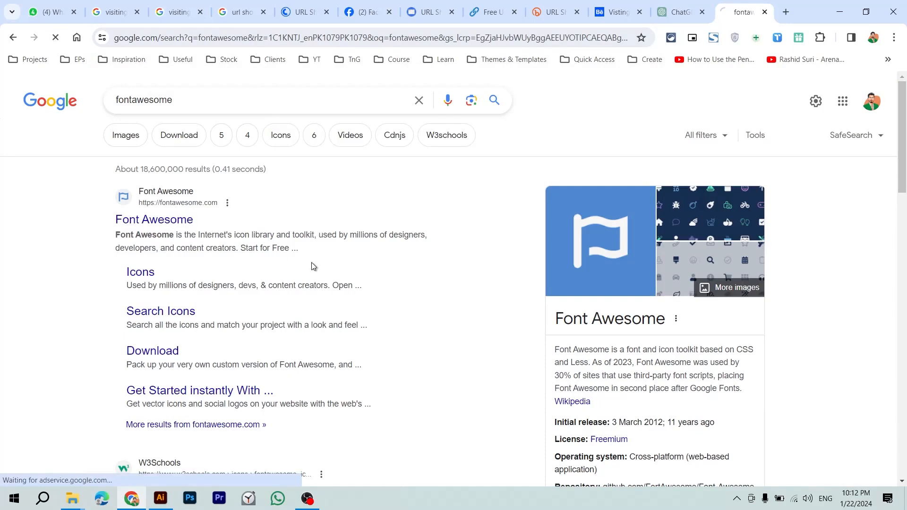
{"action": "left_click", "coordinate": [13, 38]}
{"action": "left_click", "coordinate": [144, 276]}
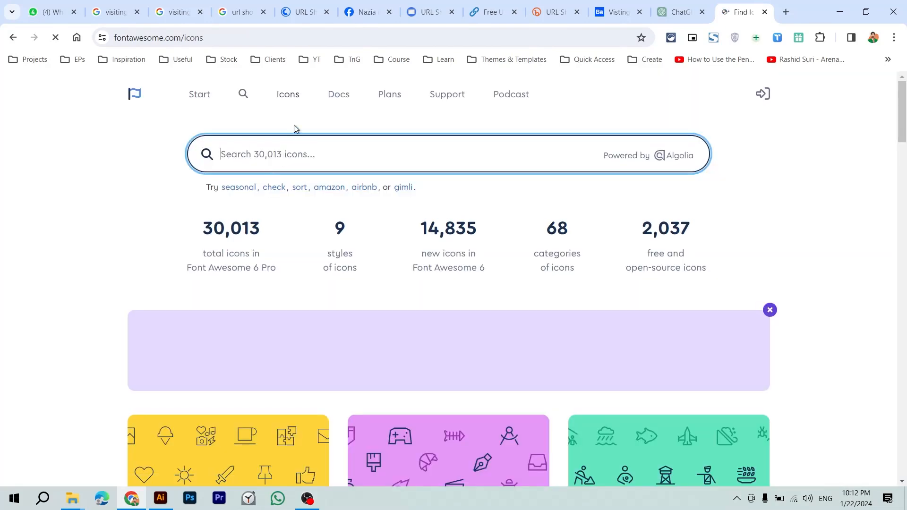
{"action": "left_click", "coordinate": [297, 96]}
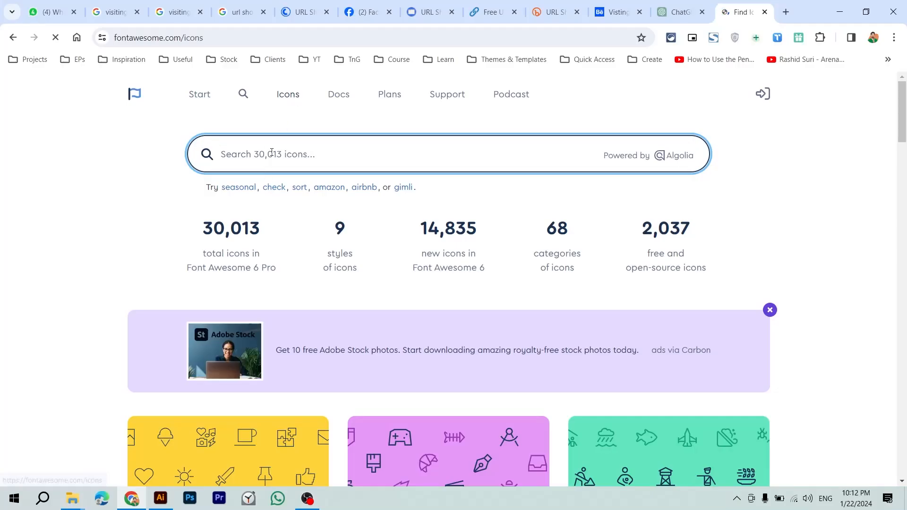
Step: Search icons for 'phone' and download the solid phone icon as SVG
{"action": "type", "text": "phone"}
{"action": "key", "text": "Return"}
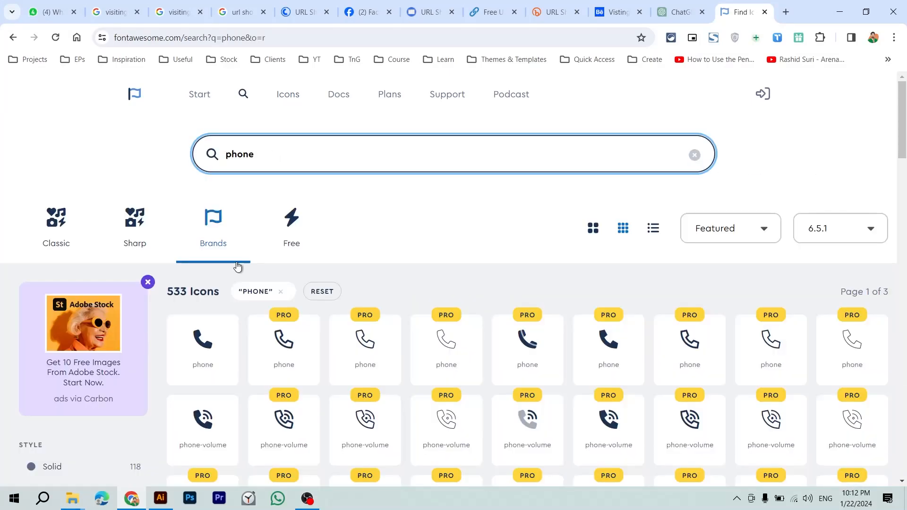
{"action": "scroll", "coordinate": [237, 267], "scroll_direction": "down", "scroll_amount": 1}
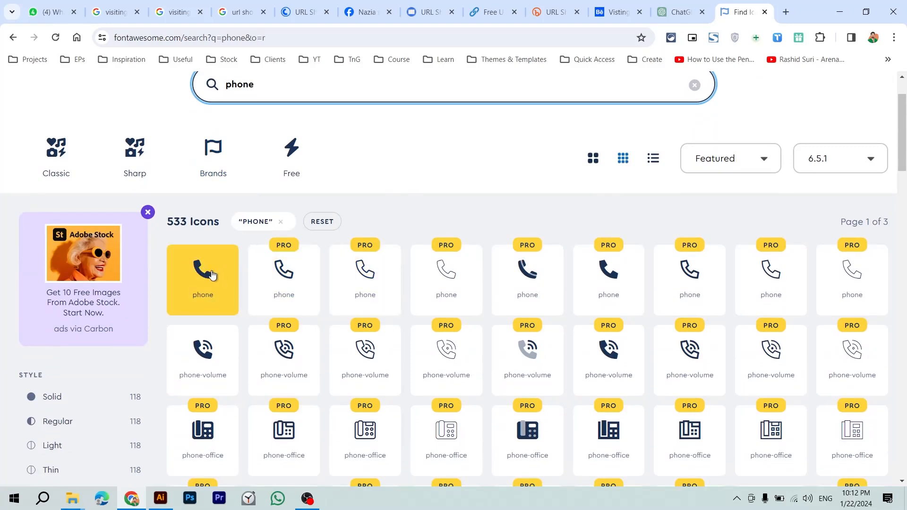
{"action": "left_click", "coordinate": [189, 284]}
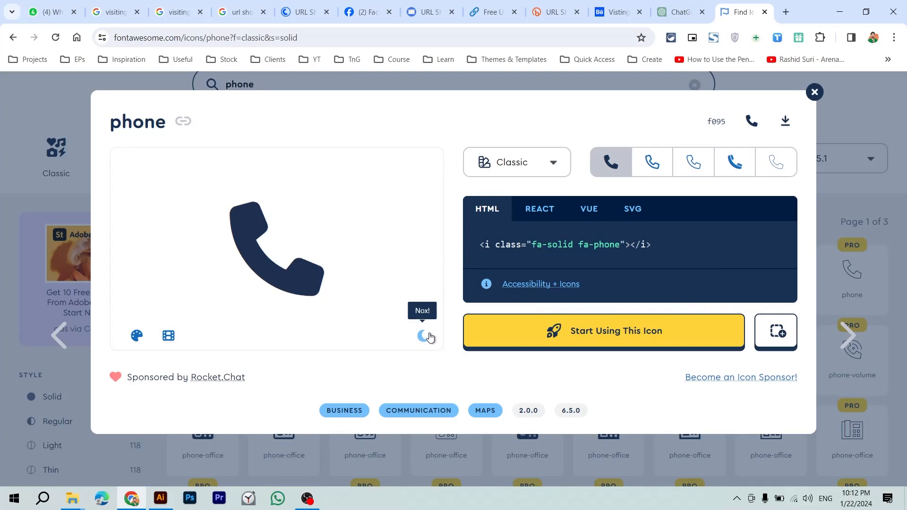
{"action": "left_click", "coordinate": [784, 125]}
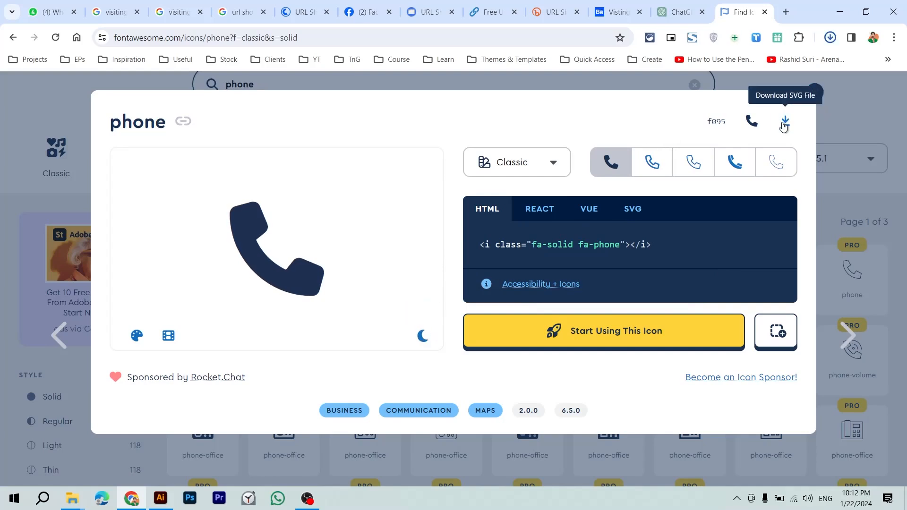
{"action": "left_click", "coordinate": [475, 79]}
{"action": "left_click", "coordinate": [318, 87]}
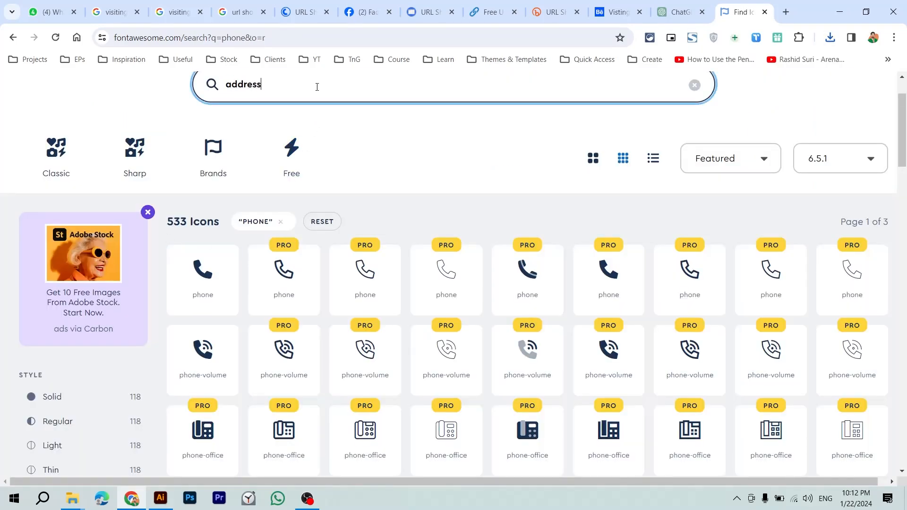
Step: Look at the location-dot icon's details, then close them
{"action": "scroll", "coordinate": [324, 191], "scroll_direction": "down", "scroll_amount": 6}
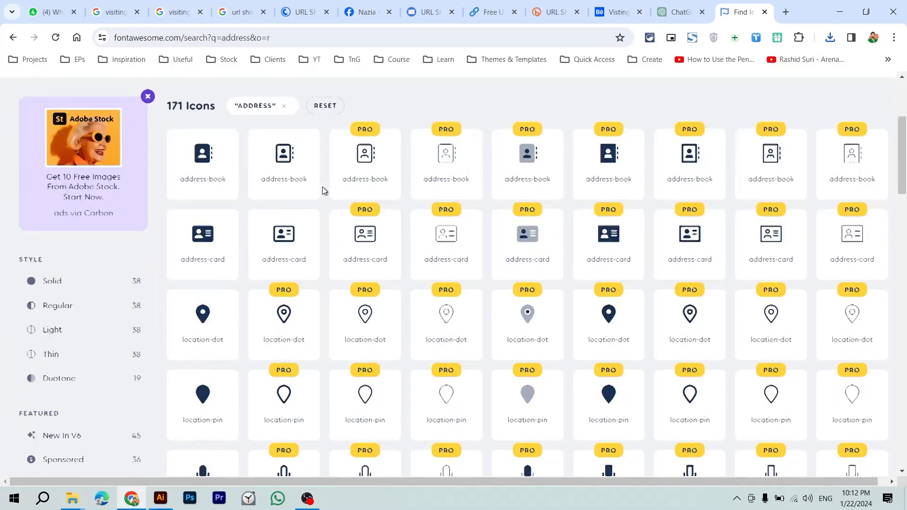
{"action": "left_click", "coordinate": [206, 233]}
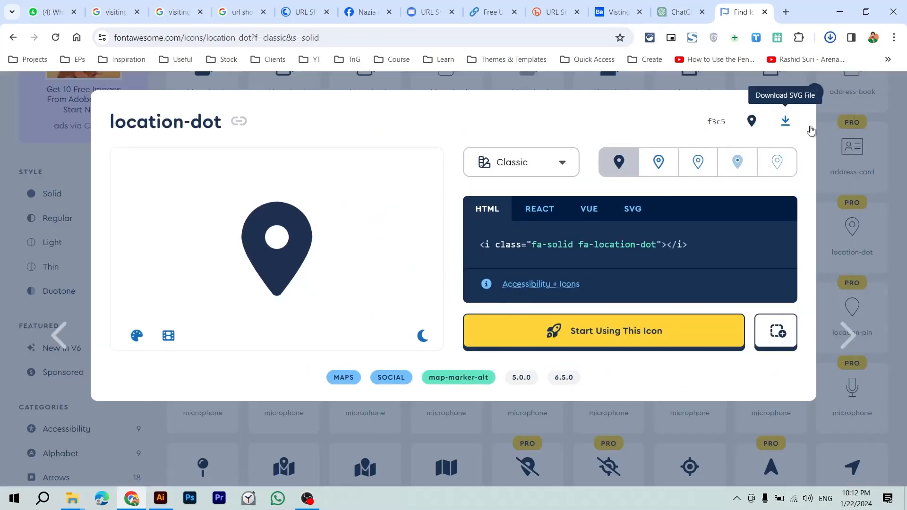
{"action": "left_click", "coordinate": [855, 169]}
{"action": "scroll", "coordinate": [320, 145], "scroll_direction": "up", "scroll_amount": 6}
Step: Search for email and download the solid envelope icon as SVG
{"action": "left_click", "coordinate": [319, 162]}
{"action": "double_click", "coordinate": [317, 162]}
{"action": "type", "text": "email"}
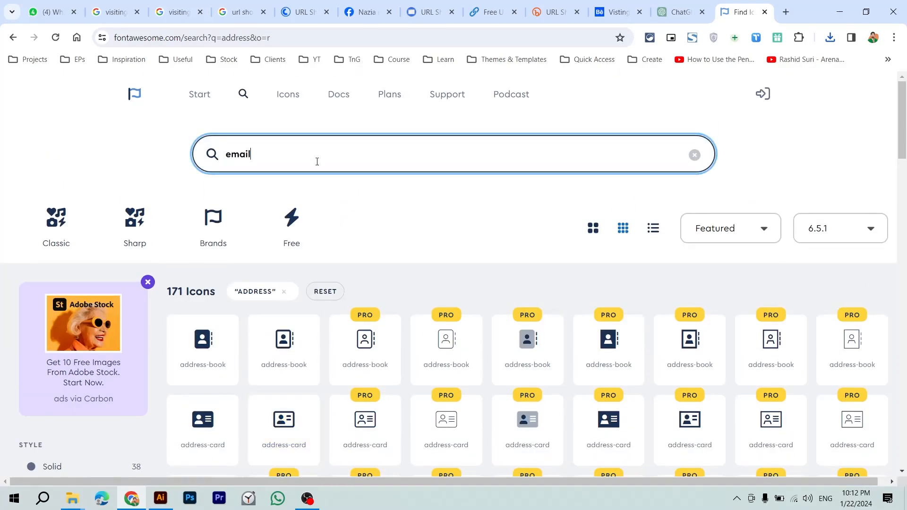
{"action": "scroll", "coordinate": [349, 206], "scroll_direction": "down", "scroll_amount": 1}
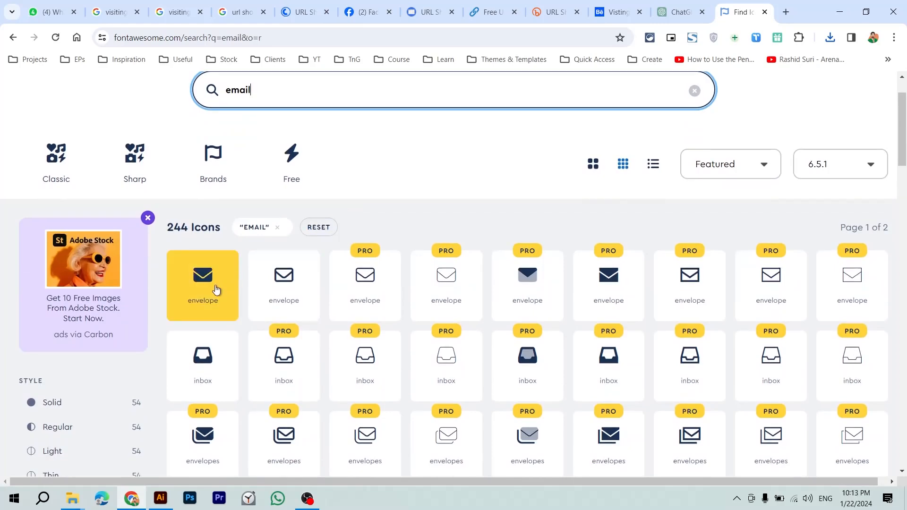
{"action": "left_click", "coordinate": [216, 289]}
{"action": "left_click", "coordinate": [792, 125]}
{"action": "left_click", "coordinate": [857, 140]}
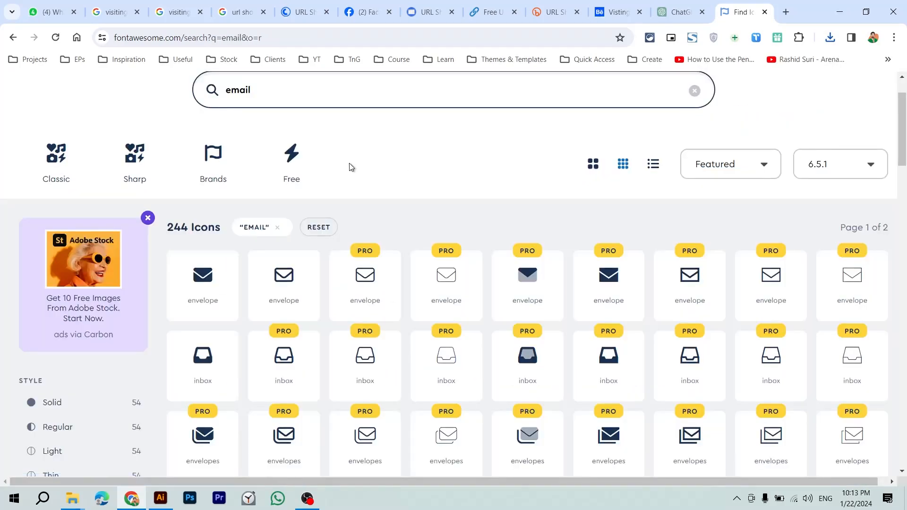
Step: Search the icon library for 'website' and scroll the results
{"action": "triple_click", "coordinate": [310, 99]}
{"action": "type", "text": "wes"}
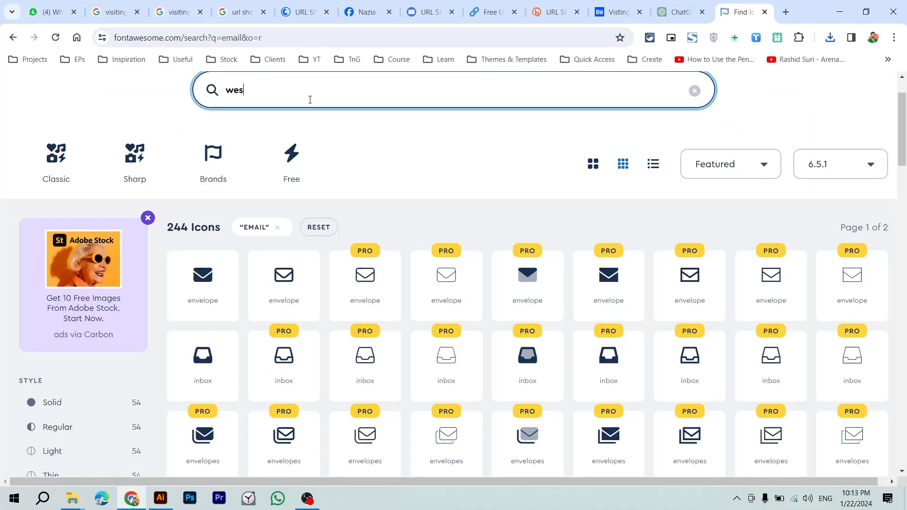
{"action": "key", "text": "BackSpace"}
{"action": "type", "text": "bsite"}
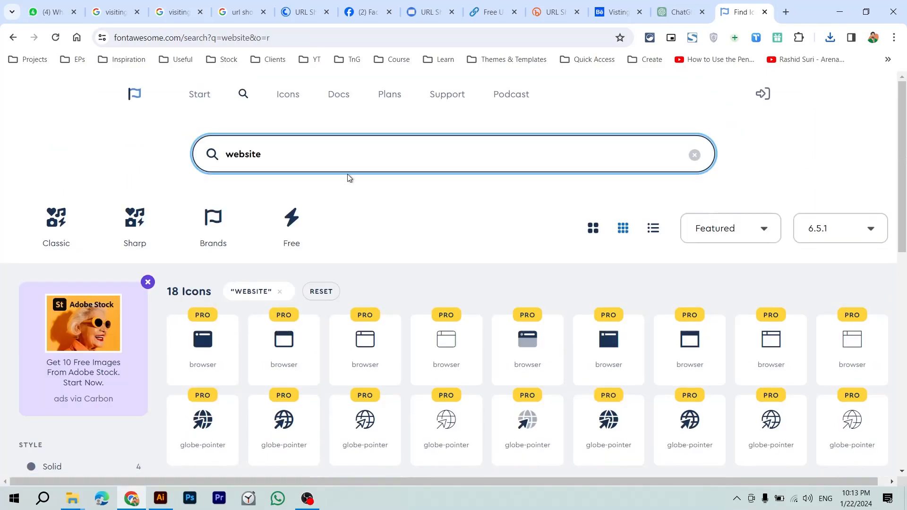
{"action": "scroll", "coordinate": [347, 174], "scroll_direction": "down", "scroll_amount": 2}
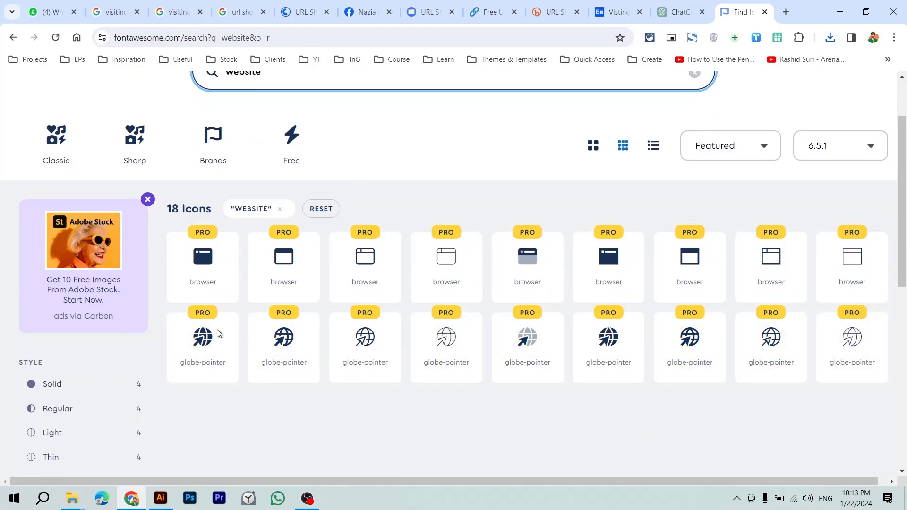
Step: Open the globe-pointer icon, dismiss the Pro upsell, and set the preview to Solid
{"action": "left_click", "coordinate": [277, 357]}
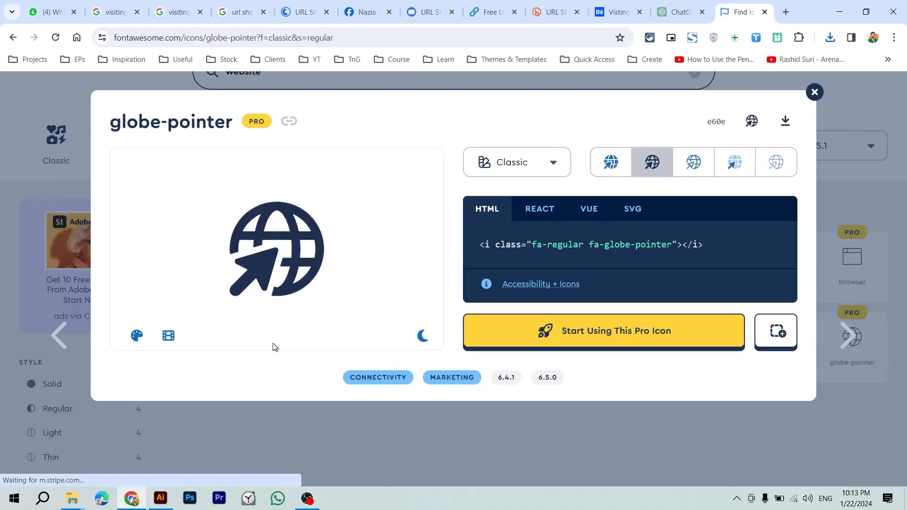
{"action": "left_click", "coordinate": [795, 119]}
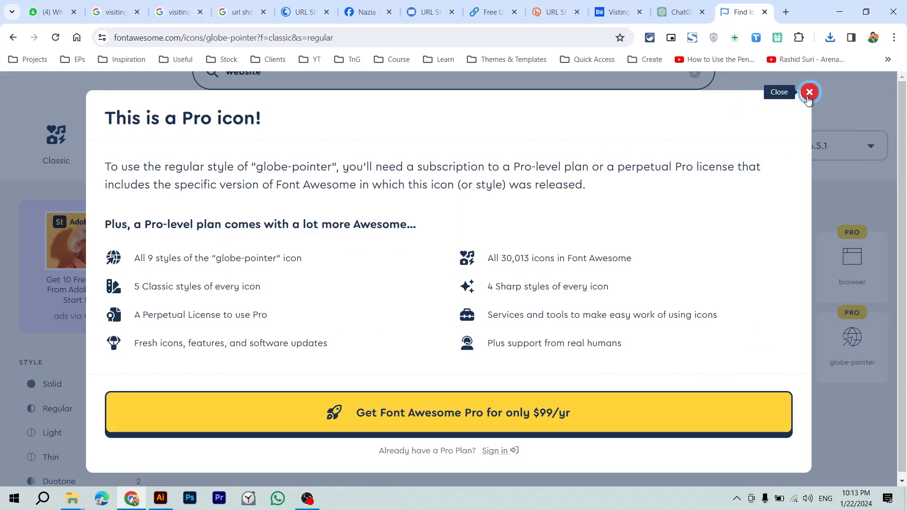
{"action": "left_click", "coordinate": [809, 93]}
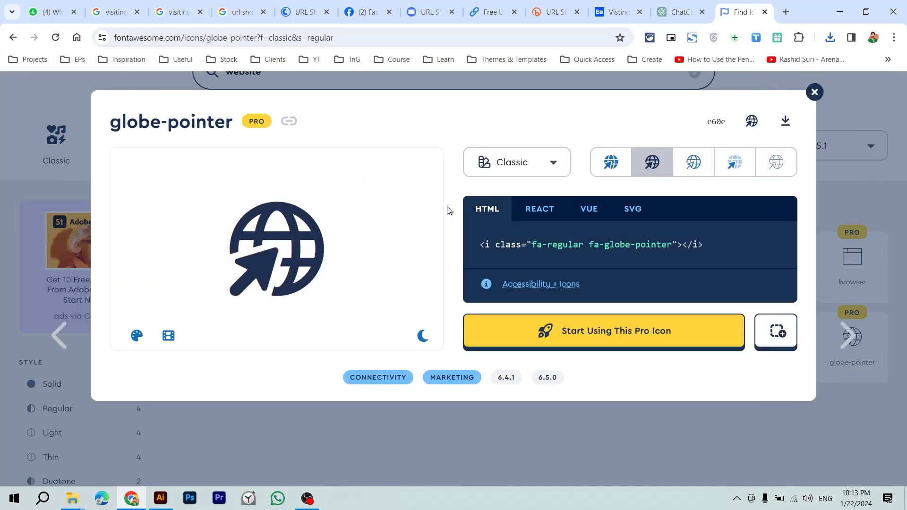
{"action": "left_click", "coordinate": [629, 165]}
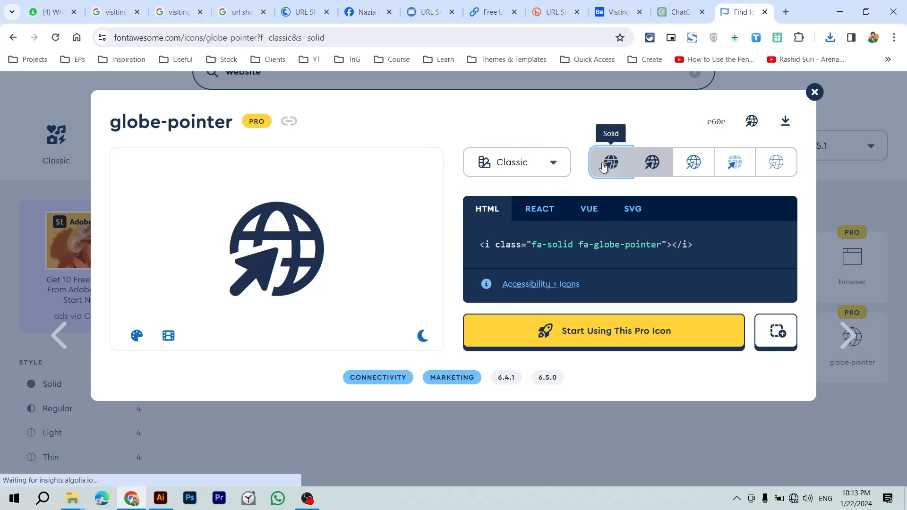
{"action": "left_click", "coordinate": [645, 166]}
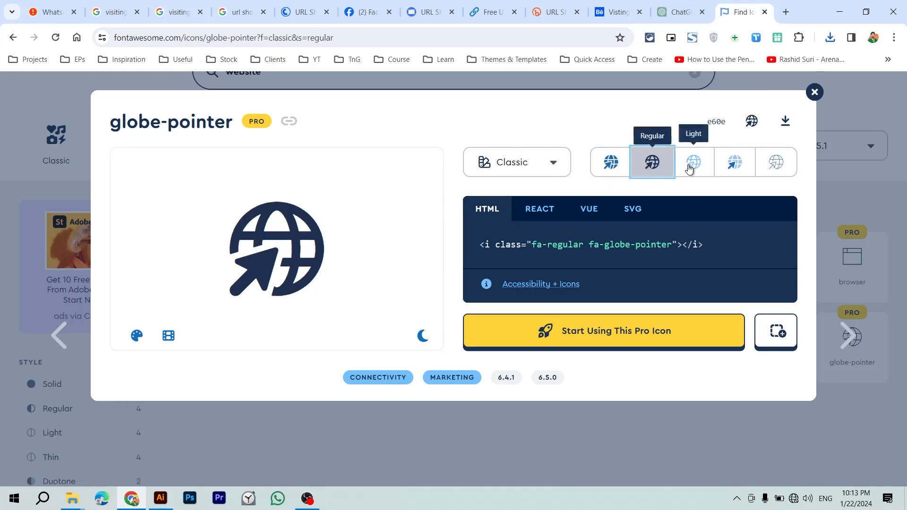
{"action": "left_click", "coordinate": [690, 165]}
{"action": "left_click", "coordinate": [616, 171]}
{"action": "left_click", "coordinate": [652, 163]}
{"action": "left_click", "coordinate": [613, 165]}
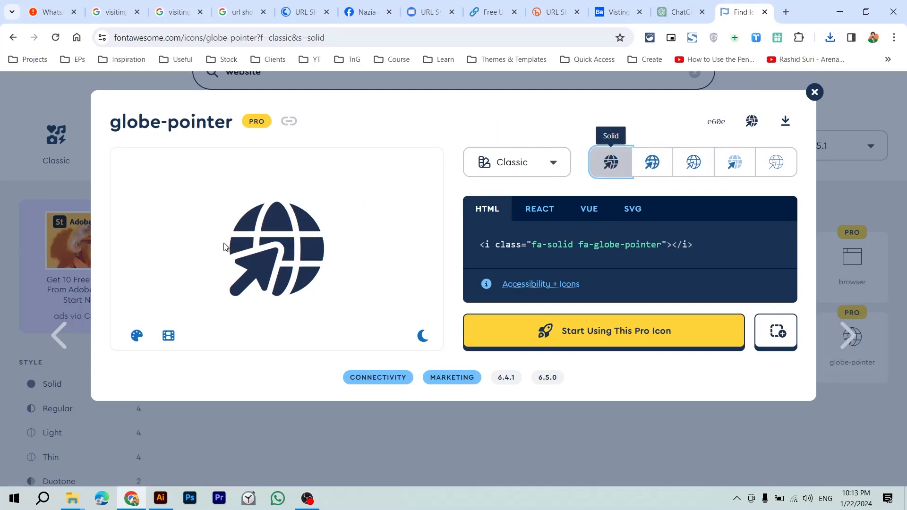
Step: Zoom the page to 250% and snip the enlarged globe preview
{"action": "key", "text": "ctrl+plus"}
{"action": "key", "text": "ctrl+plus"}
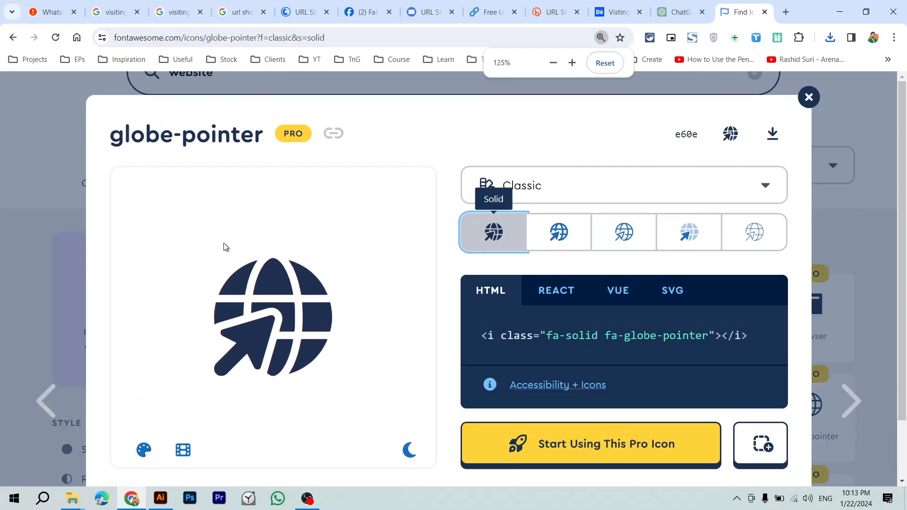
{"action": "key", "text": "ctrl+plus"}
{"action": "key", "text": "ctrl+plus"}
{"action": "key", "text": "ctrl+plus"}
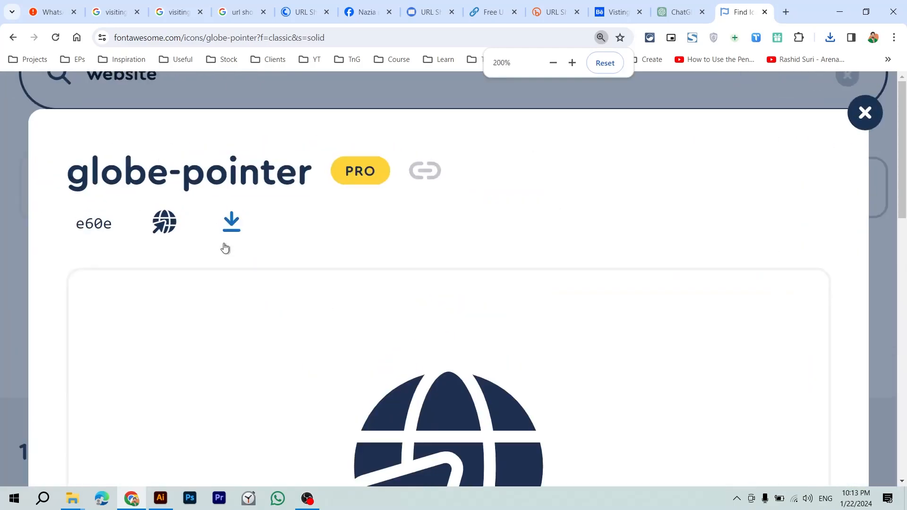
{"action": "scroll", "coordinate": [254, 288], "scroll_direction": "down", "scroll_amount": 5}
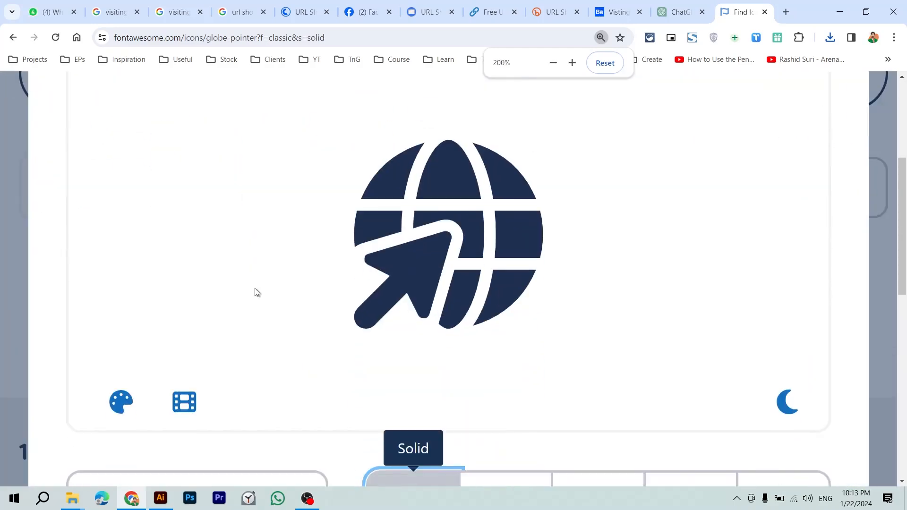
{"action": "key", "text": "ctrl+plus"}
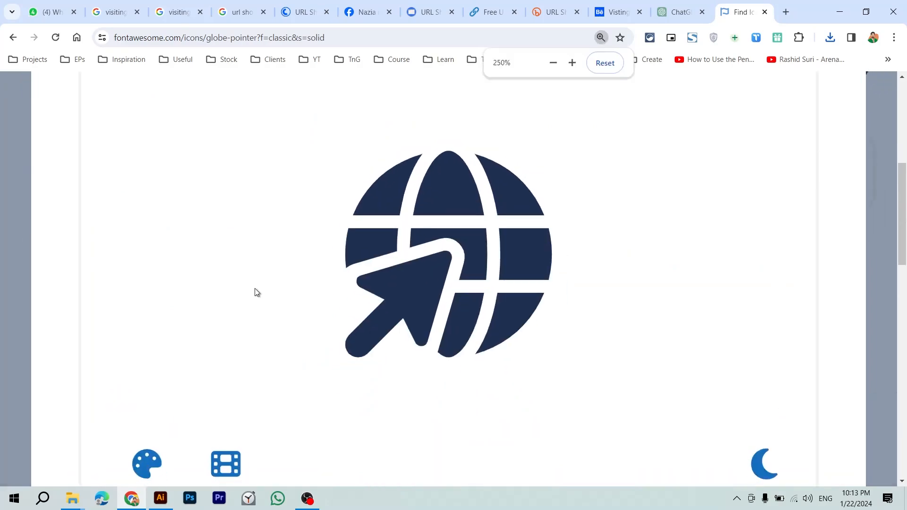
{"action": "scroll", "coordinate": [290, 287], "scroll_direction": "up", "scroll_amount": 2}
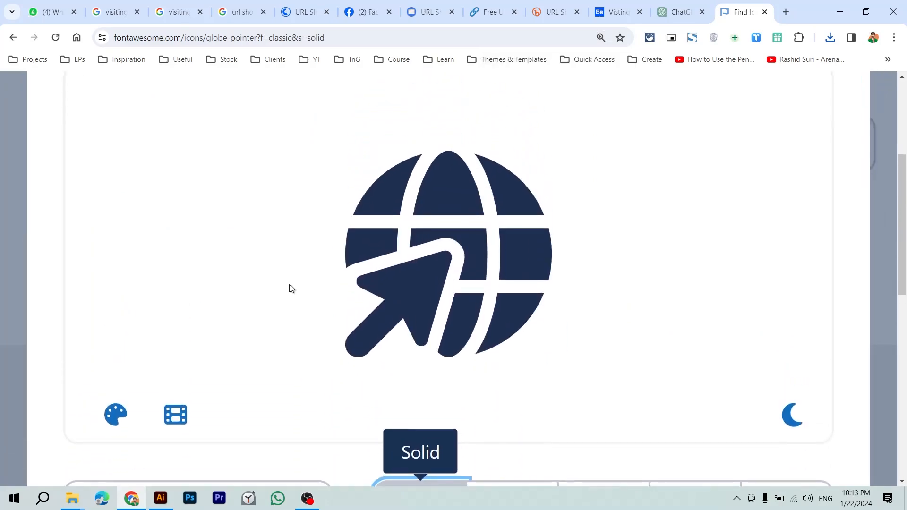
{"action": "key", "text": "super+shift+s"}
{"action": "left_click_drag", "start_coordinate": [278, 115], "coordinate": [621, 376]}
Step: Paste the captured globe image into the business card file and move it off the card
{"action": "left_click", "coordinate": [160, 499]}
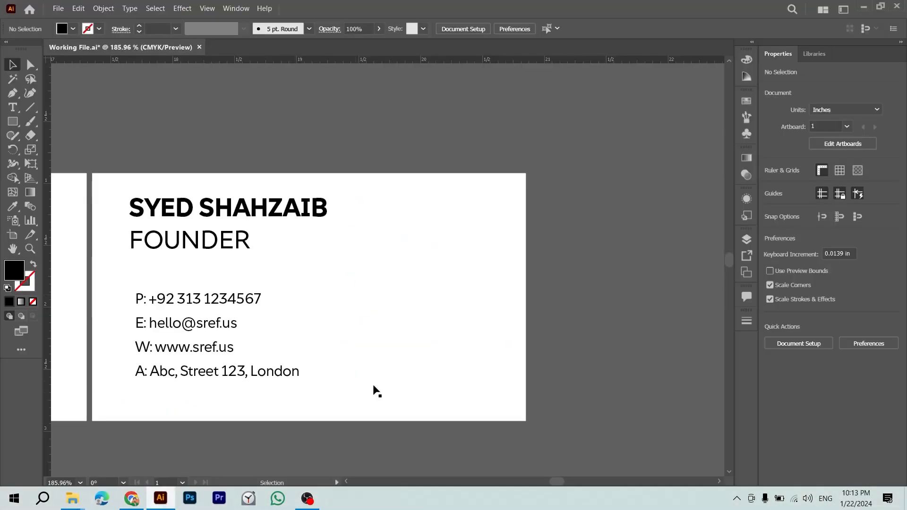
{"action": "key", "text": "ctrl+v"}
{"action": "key", "text": "ctrl+minus"}
{"action": "key", "text": "ctrl+minus"}
{"action": "key", "text": "ctrl+minus"}
{"action": "key", "text": "ctrl+minus"}
{"action": "key", "text": "ctrl+minus"}
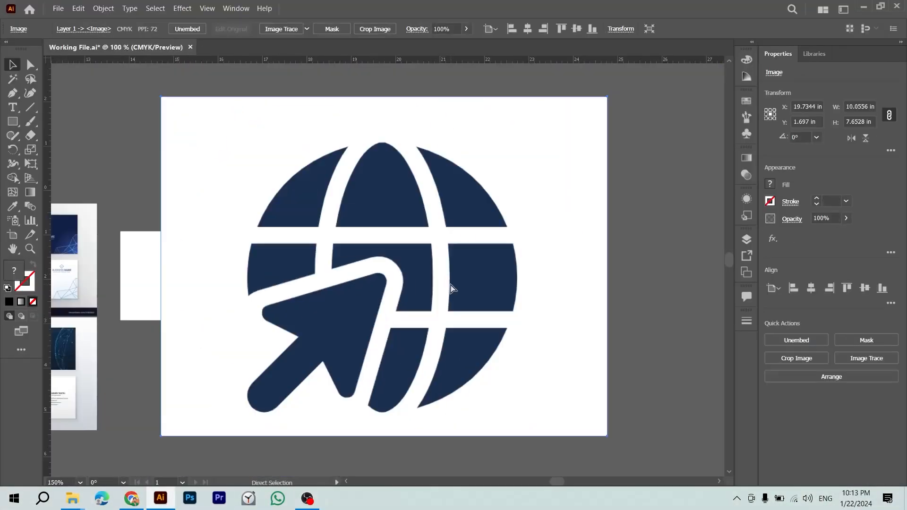
{"action": "left_click_drag", "start_coordinate": [450, 282], "coordinate": [608, 283]}
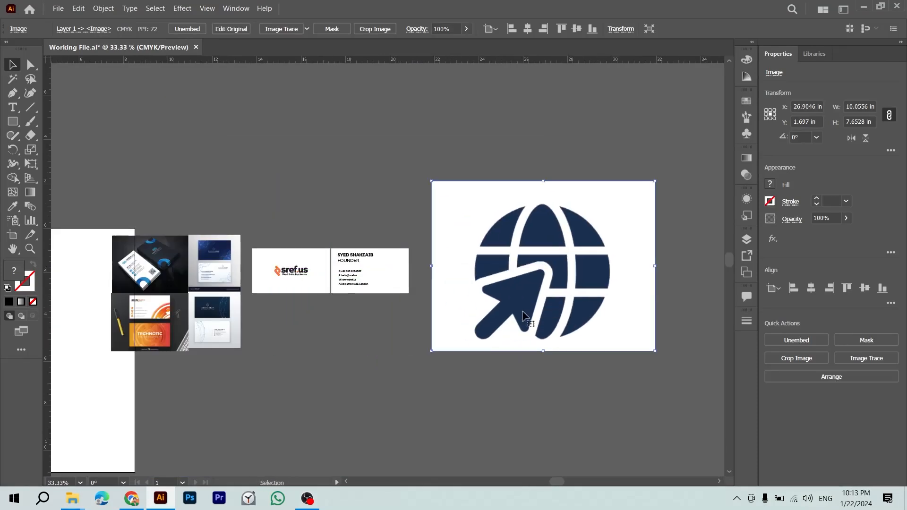
Step: Image Trace the globe with default settings, expand it, and delete the white background
{"action": "left_click", "coordinate": [882, 362]}
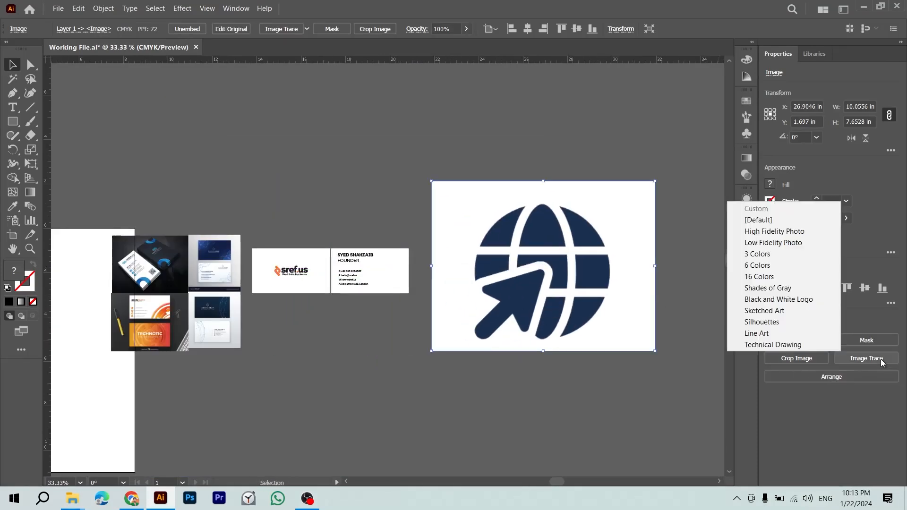
{"action": "left_click", "coordinate": [796, 223]}
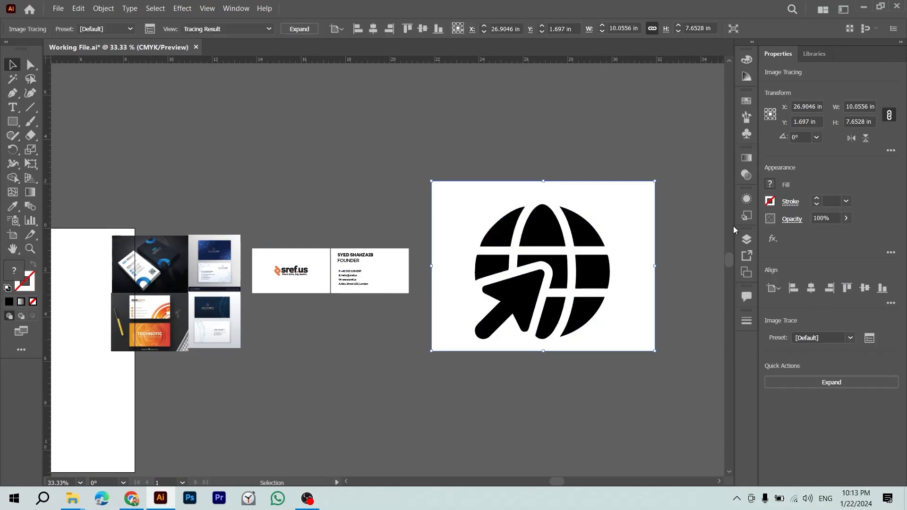
{"action": "left_click", "coordinate": [788, 382]}
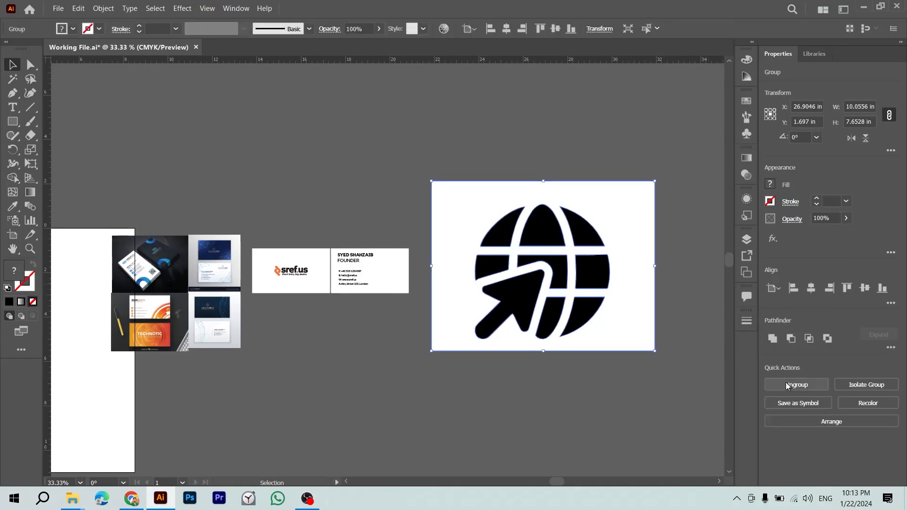
{"action": "left_click_drag", "start_coordinate": [635, 301], "coordinate": [614, 229]}
{"action": "key", "text": "Delete"}
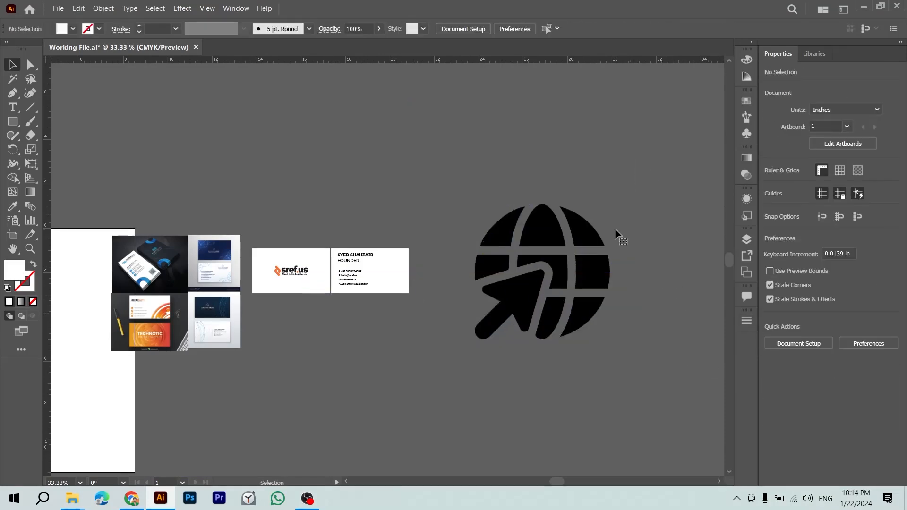
{"action": "left_click", "coordinate": [496, 321]}
{"action": "key", "text": "a"}
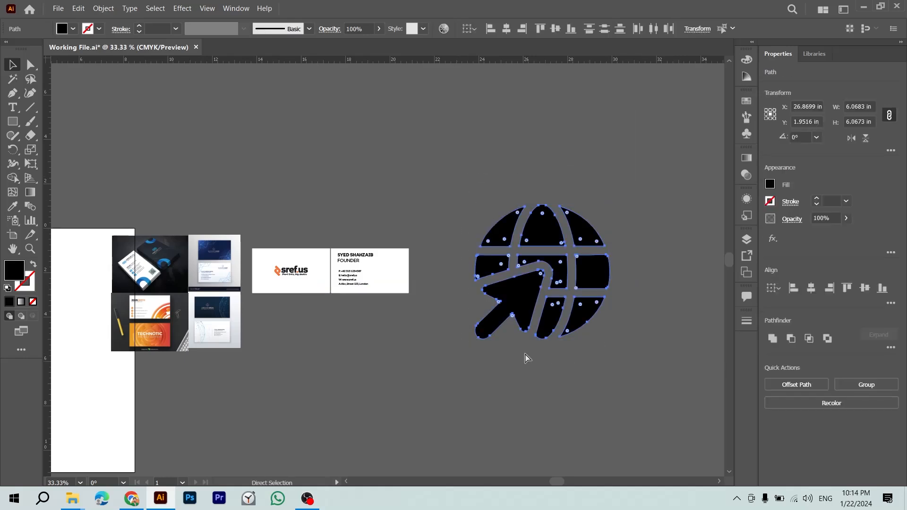
{"action": "left_click", "coordinate": [545, 366]}
Step: Bring the phone icon from phone-solid.svg into the card file
{"action": "key", "text": "alt+Tab"}
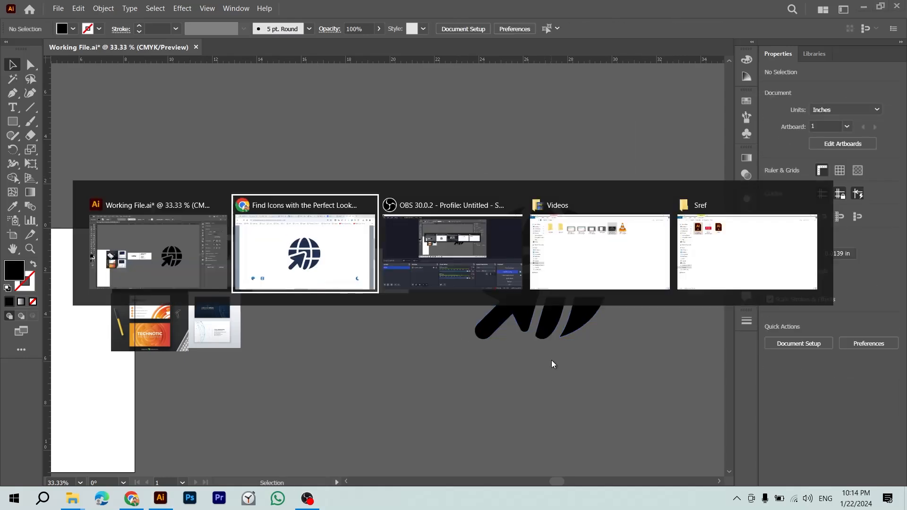
{"action": "key", "text": "ctrl+0"}
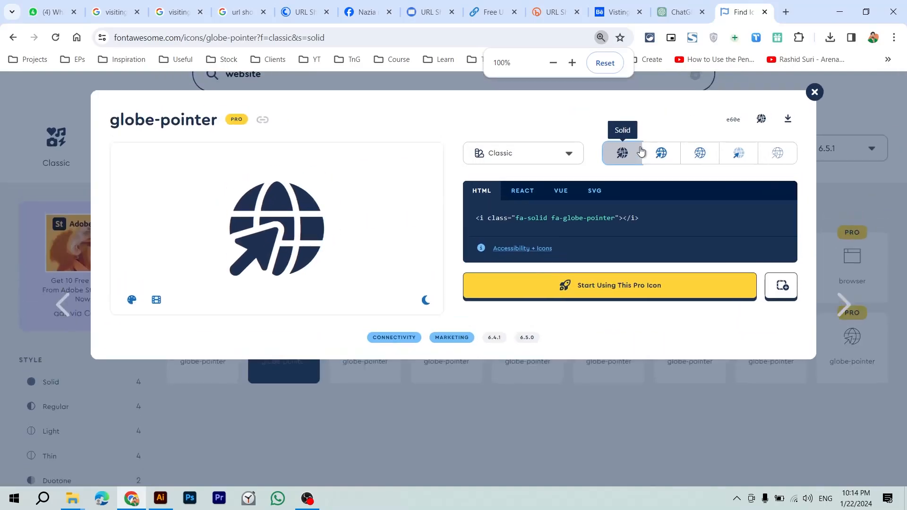
{"action": "key", "text": "ctrl+j"}
{"action": "left_click_drag", "start_coordinate": [329, 334], "coordinate": [509, 373]}
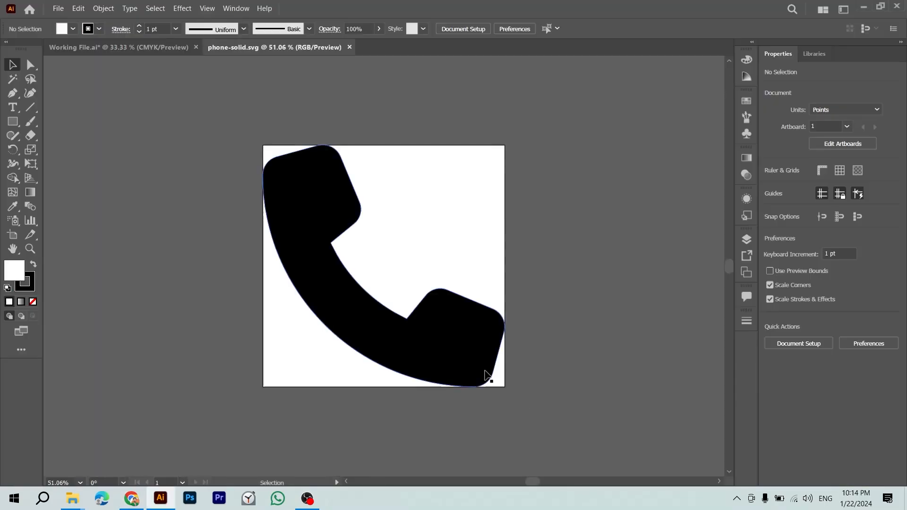
{"action": "left_click", "coordinate": [454, 348]}
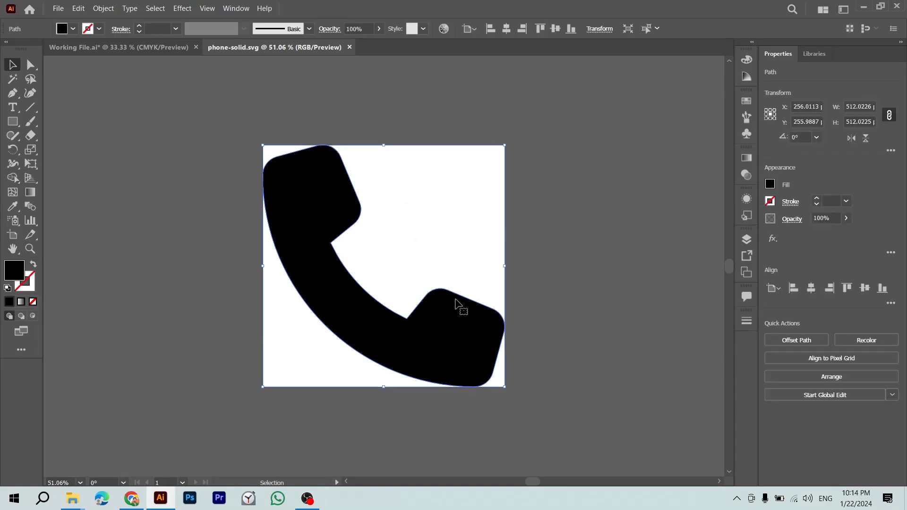
{"action": "left_click_drag", "start_coordinate": [456, 326], "coordinate": [247, 293]}
{"action": "key", "text": "a"}
{"action": "key", "text": "Delete"}
{"action": "key", "text": "n"}
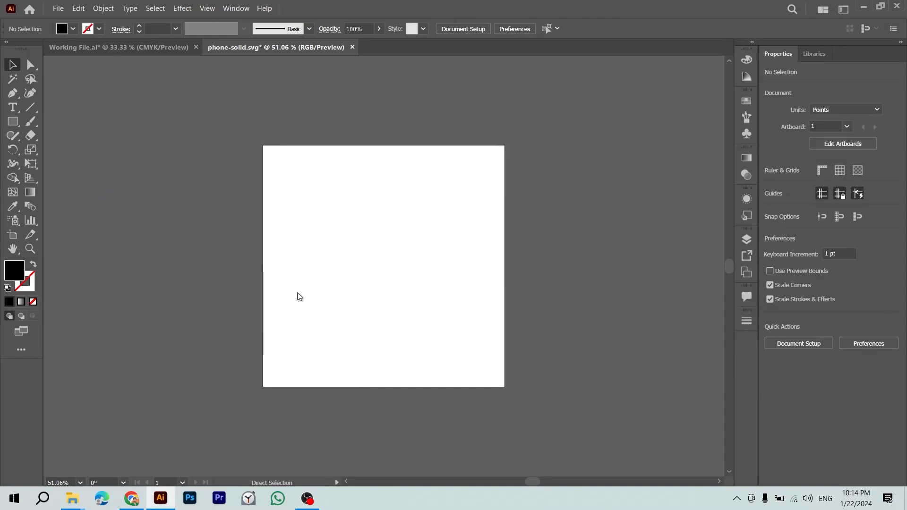
{"action": "key", "text": "ctrl+v"}
{"action": "left_click_drag", "start_coordinate": [399, 307], "coordinate": [641, 408]}
Step: Cut the location pin from location-dot-solid.svg and paste it into the working file
{"action": "key", "text": "alt+Tab"}
{"action": "key", "text": "alt+Tab"}
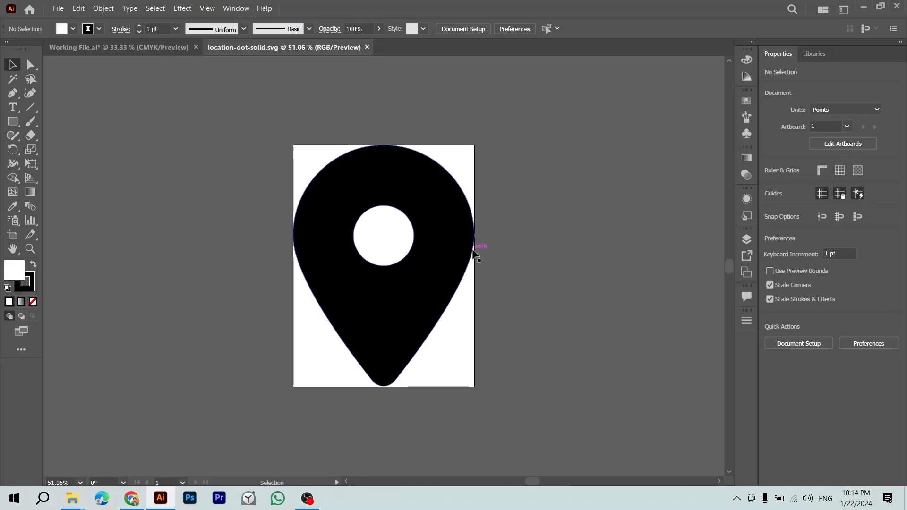
{"action": "left_click", "coordinate": [429, 255]}
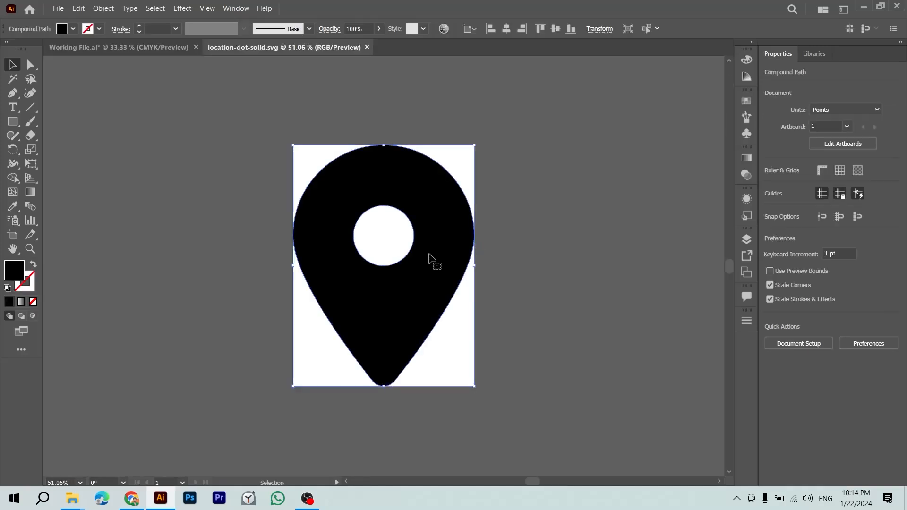
{"action": "key", "text": "ctrl+x"}
{"action": "key", "text": "ctrl+w"}
{"action": "key", "text": "n"}
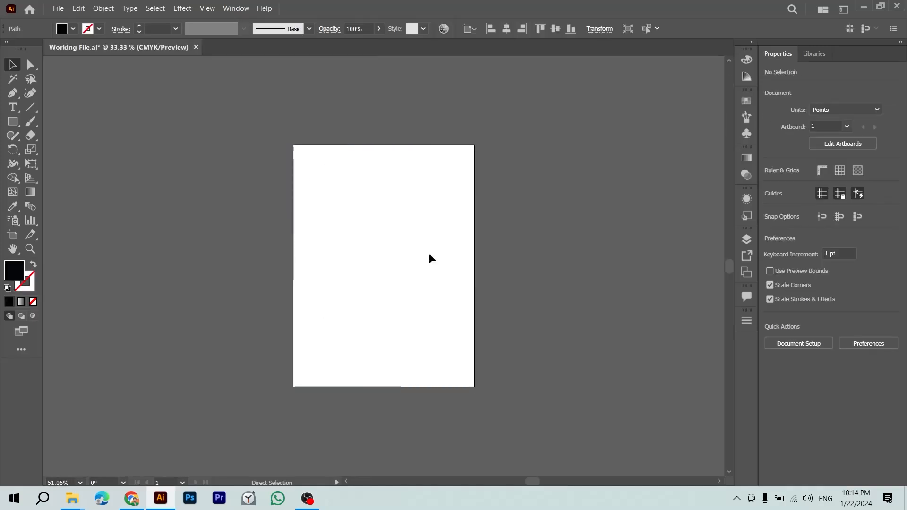
{"action": "key", "text": "ctrl+v"}
Step: Paste the envelope from envelope-solid.svg into the working file and move the pin off the card text
{"action": "key", "text": "alt+Tab"}
{"action": "left_click_drag", "start_coordinate": [352, 150], "coordinate": [470, 172]}
{"action": "key", "text": "alt+Tab"}
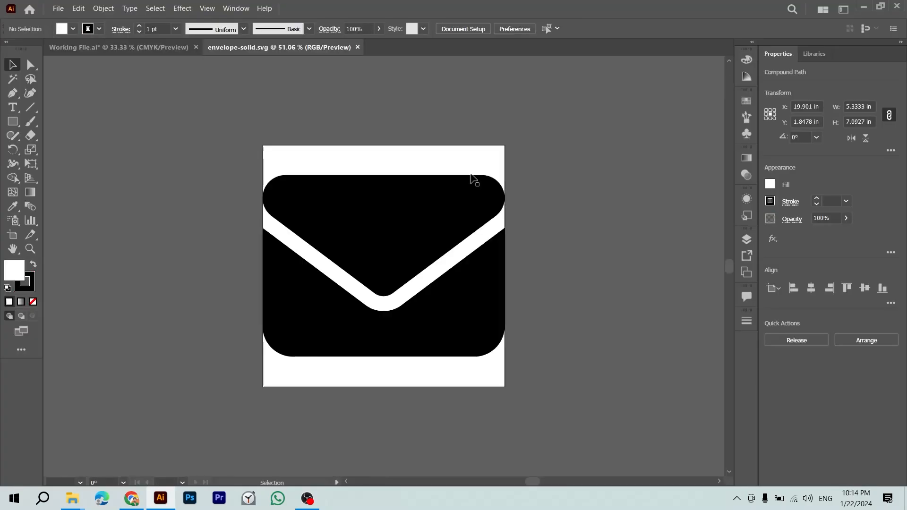
{"action": "left_click", "coordinate": [449, 220]}
{"action": "key", "text": "ctrl+x"}
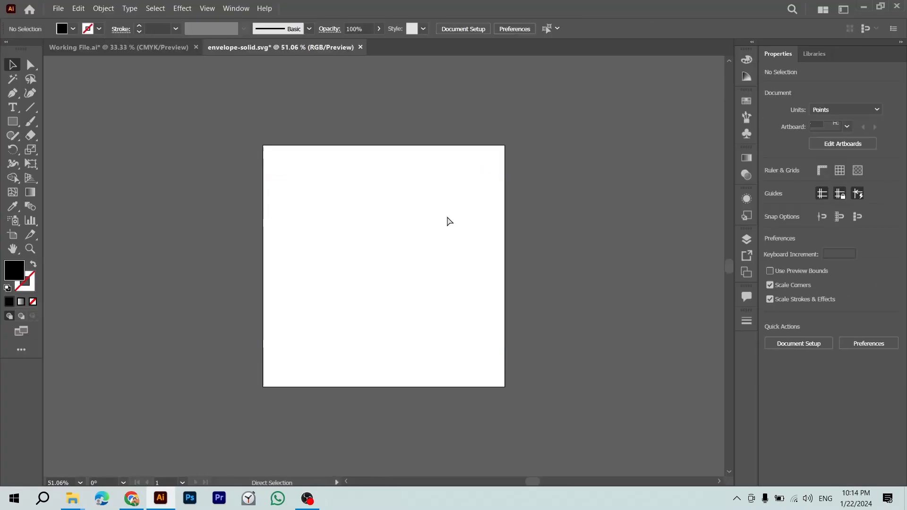
{"action": "key", "text": "ctrl+w"}
{"action": "key", "text": "n"}
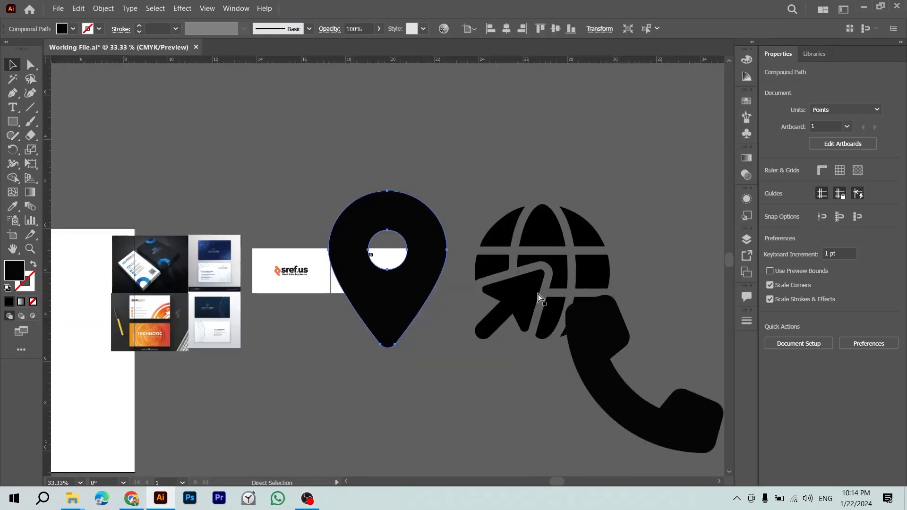
{"action": "key", "text": "ctrl+v"}
{"action": "left_click_drag", "start_coordinate": [423, 300], "coordinate": [321, 463]}
{"action": "left_click_drag", "start_coordinate": [395, 338], "coordinate": [443, 304]}
Step: Gather the globe, phone, envelope and pin icons together and scale them down
{"action": "left_click", "coordinate": [563, 259]}
{"action": "left_click", "coordinate": [605, 354]}
{"action": "left_click_drag", "start_coordinate": [350, 378], "coordinate": [562, 300]}
{"action": "left_click_drag", "start_coordinate": [471, 144], "coordinate": [646, 287]}
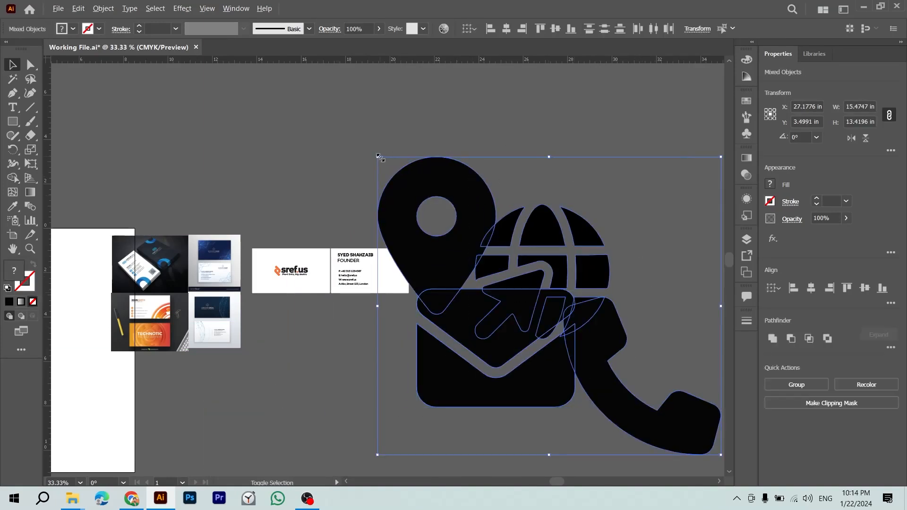
{"action": "left_click_drag", "start_coordinate": [376, 160], "coordinate": [330, 284]}
Step: Shrink the icon group further, move it onto the back card, and pick out the phone icon
{"action": "scroll", "coordinate": [329, 287], "scroll_direction": "up", "scroll_amount": 4}
{"action": "key", "text": "ctrl+equal"}
{"action": "key", "text": "ctrl+equal"}
{"action": "left_click_drag", "start_coordinate": [445, 314], "coordinate": [188, 304]}
{"action": "left_click_drag", "start_coordinate": [194, 265], "coordinate": [199, 205]}
{"action": "left_click", "coordinate": [624, 302]}
{"action": "key", "text": "t"}
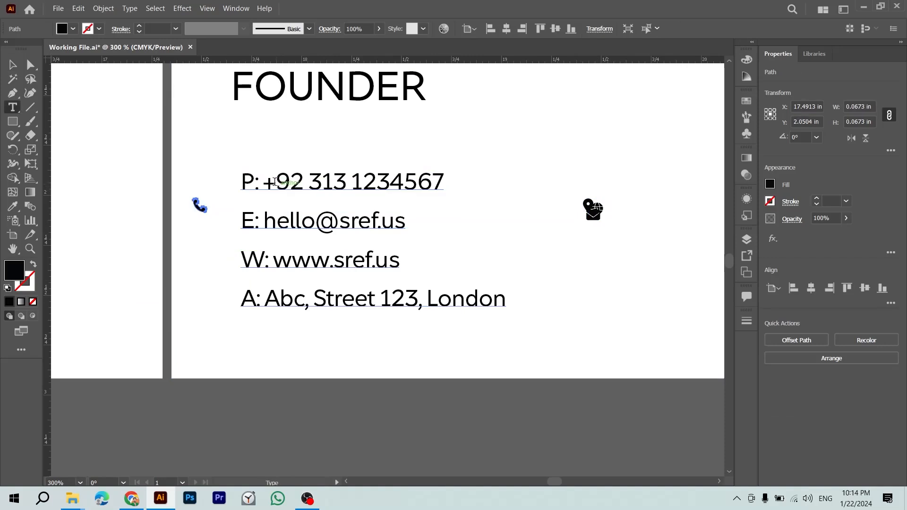
{"action": "left_click_drag", "start_coordinate": [263, 184], "coordinate": [217, 189]}
{"action": "key", "text": "BackSpace"}
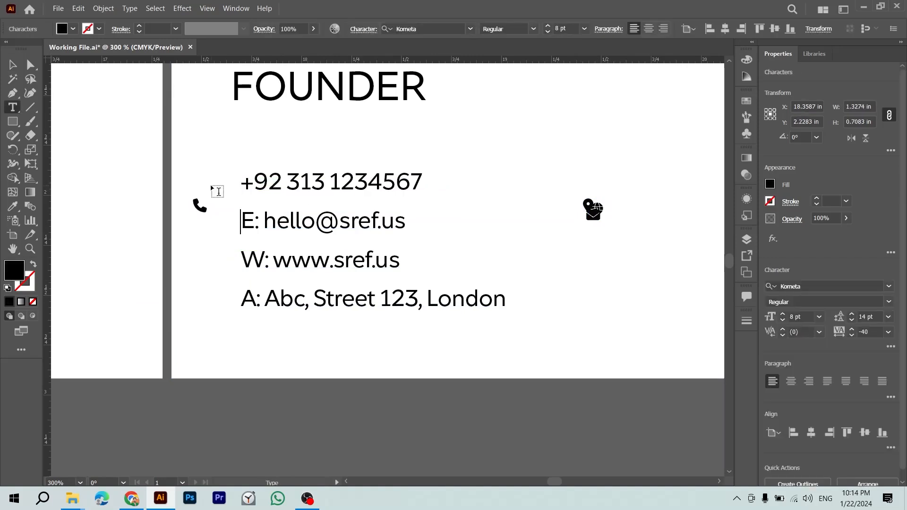
{"action": "key", "text": "BackSpace"}
{"action": "key", "text": "shift+Right"}
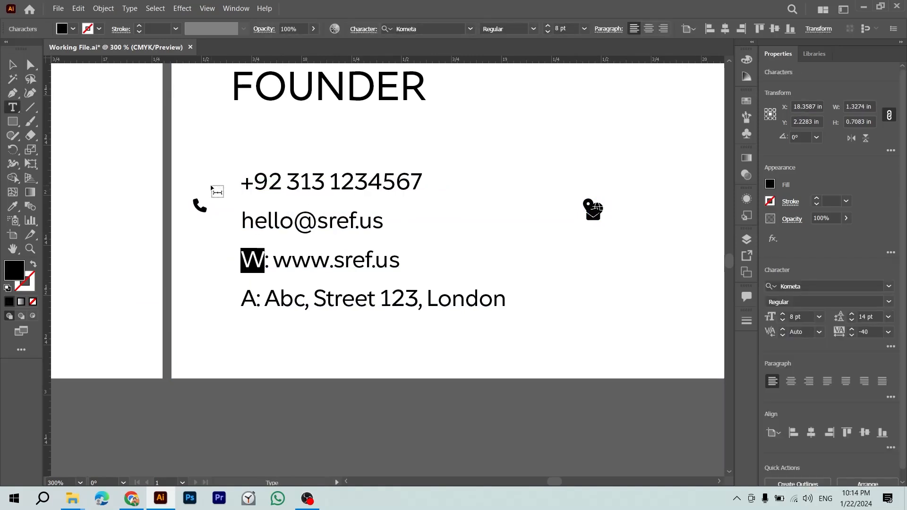
{"action": "key", "text": "BackSpace"}
{"action": "key", "text": "BackSpace"}
{"action": "key", "text": "BackSpace"}
{"action": "key", "text": "BackSpace"}
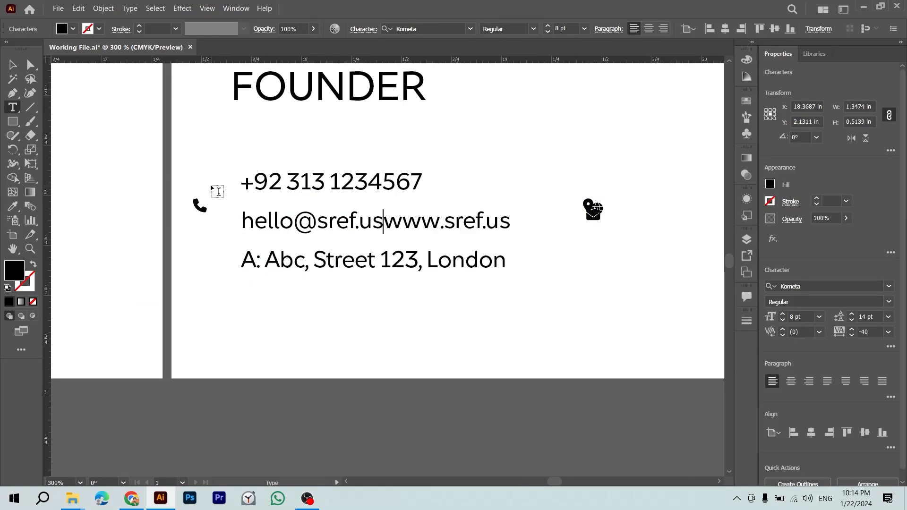
{"action": "key", "text": "Return"}
{"action": "key", "text": "Right"}
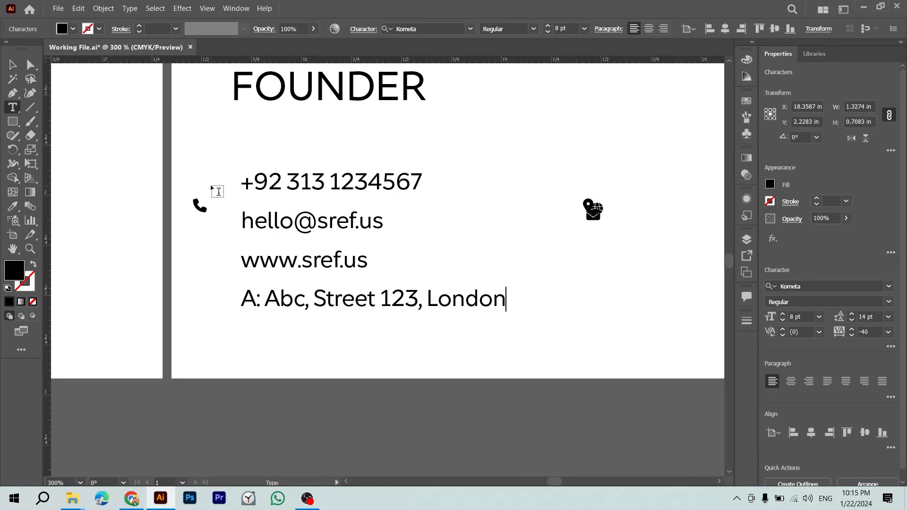
{"action": "key", "text": "Left"}
{"action": "key", "text": "Left"}
{"action": "key", "text": "Left"}
{"action": "key", "text": "BackSpace"}
{"action": "key", "text": "BackSpace"}
{"action": "key", "text": "BackSpace"}
{"action": "key", "text": "Escape"}
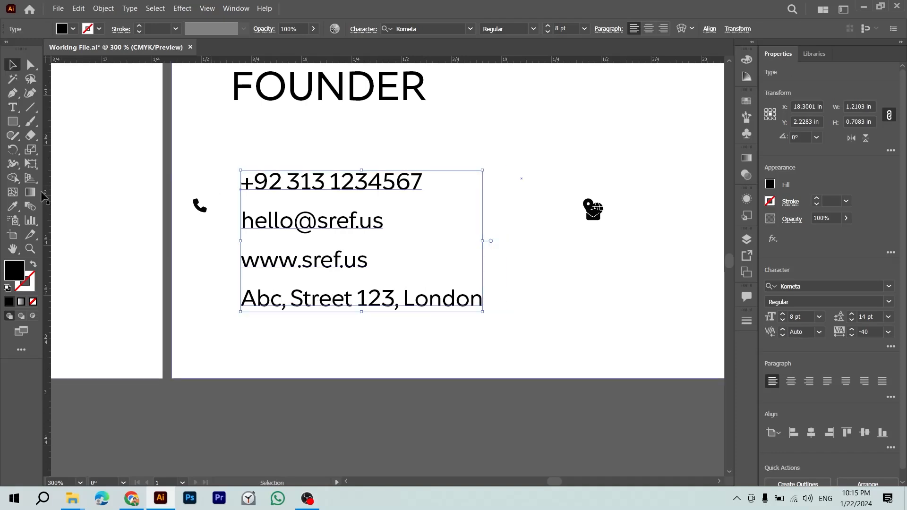
Step: Set the contact lines' leading to 18 pt and place the phone icon beside the number
{"action": "key", "text": "alt+Down"}
{"action": "key", "text": "alt+Down"}
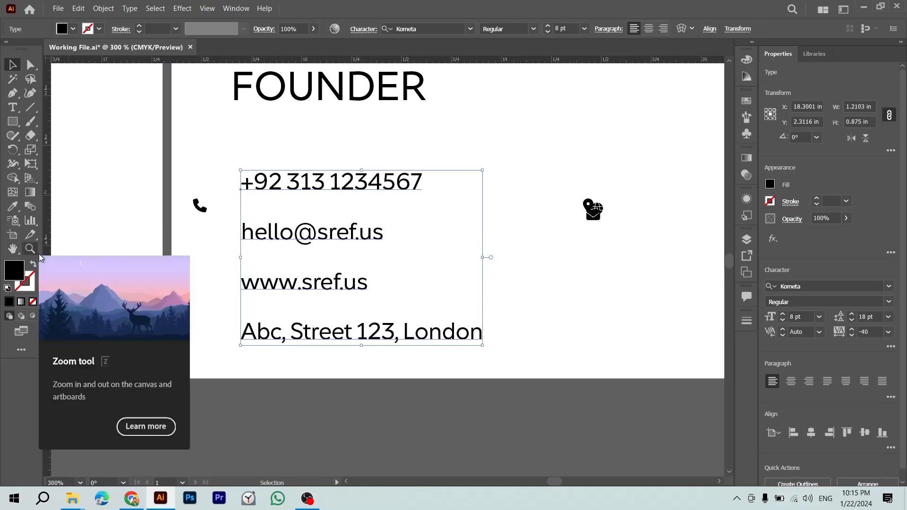
{"action": "left_click", "coordinate": [310, 427]}
{"action": "left_click_drag", "start_coordinate": [203, 210], "coordinate": [209, 173]}
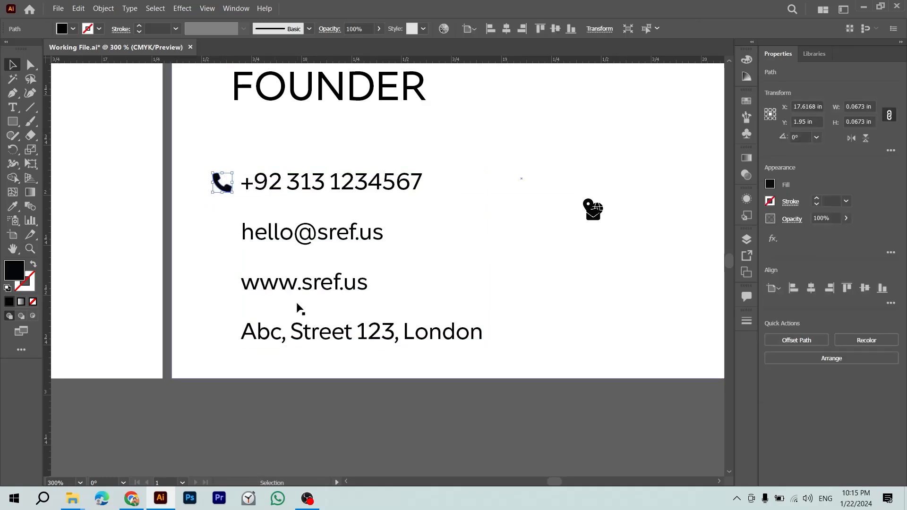
Step: Place the globe icon beside the web address line and enlarge it slightly
{"action": "left_click", "coordinate": [397, 412]}
{"action": "left_click_drag", "start_coordinate": [596, 209], "coordinate": [219, 288]}
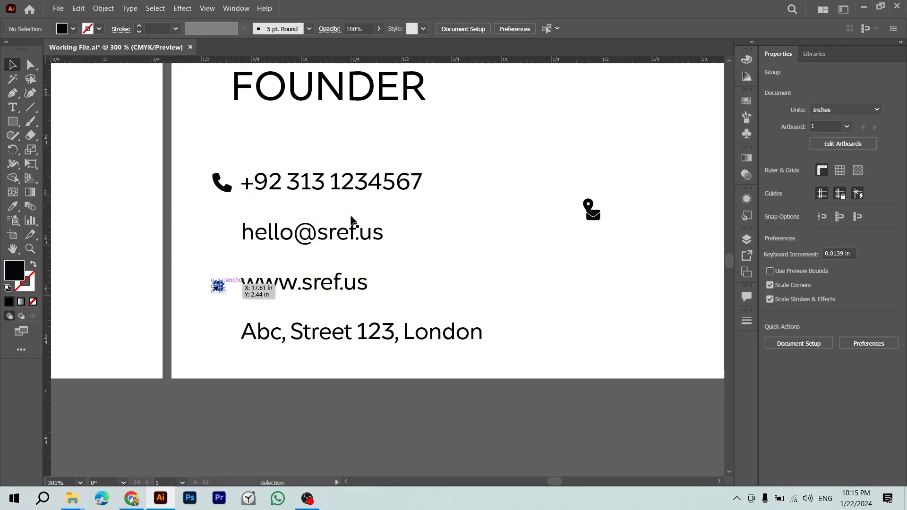
{"action": "left_click_drag", "start_coordinate": [589, 207], "coordinate": [213, 235]}
{"action": "left_click", "coordinate": [218, 286]}
{"action": "left_click_drag", "start_coordinate": [227, 281], "coordinate": [239, 276]}
Step: Copy the phone icon's 0.0962 in width and apply it to the envelope and globe icons
{"action": "left_click", "coordinate": [230, 186]}
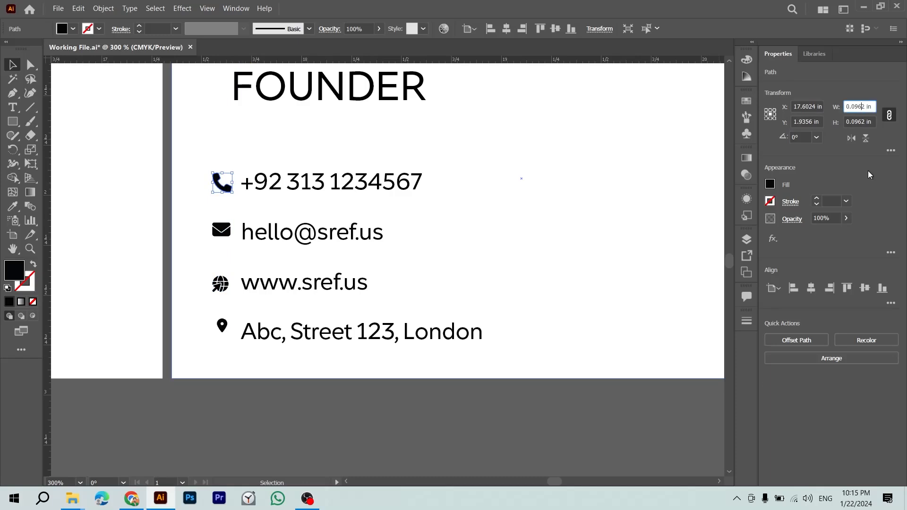
{"action": "key", "text": "ctrl+a"}
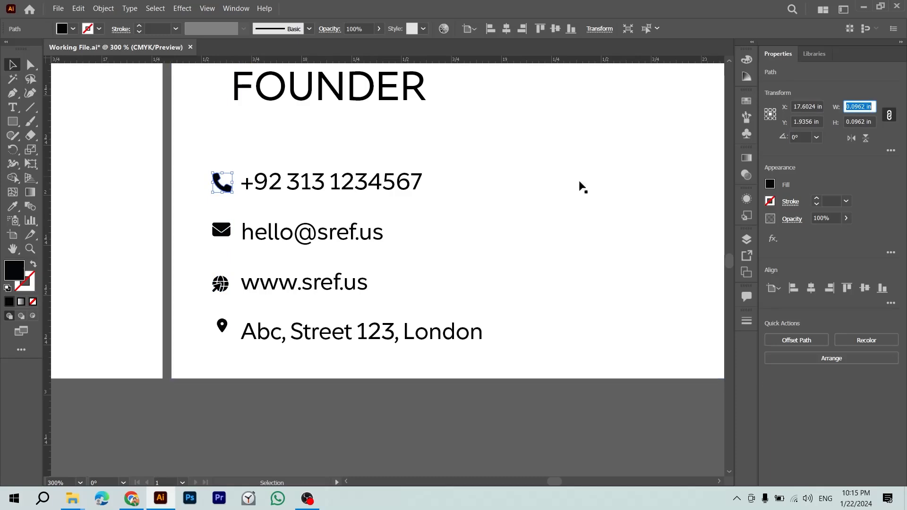
{"action": "left_click", "coordinate": [222, 232]}
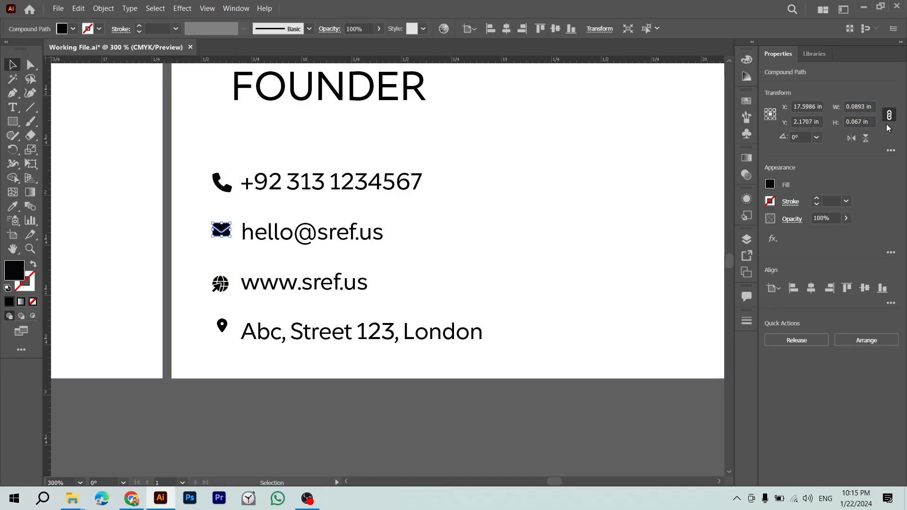
{"action": "left_click", "coordinate": [861, 107]}
{"action": "key", "text": "ctrl+a"}
{"action": "key", "text": "ctrl+v"}
{"action": "key", "text": "Return"}
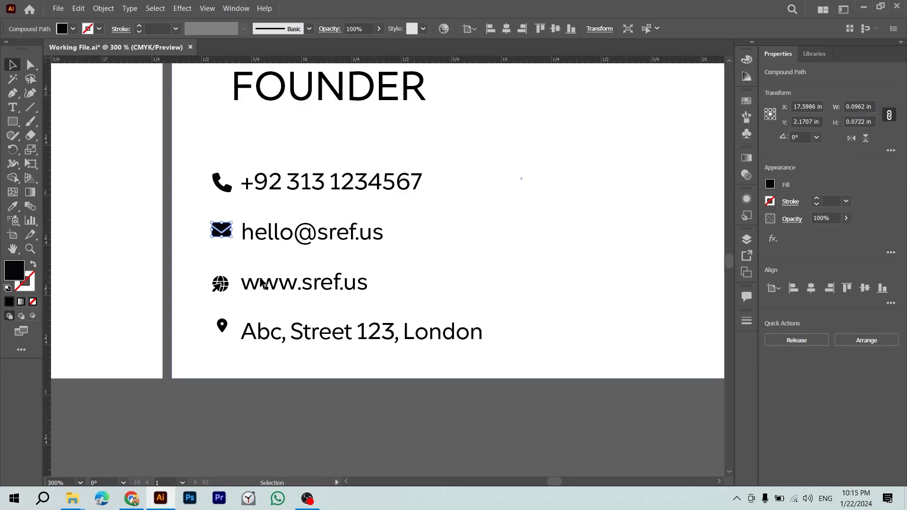
{"action": "left_click", "coordinate": [224, 290]}
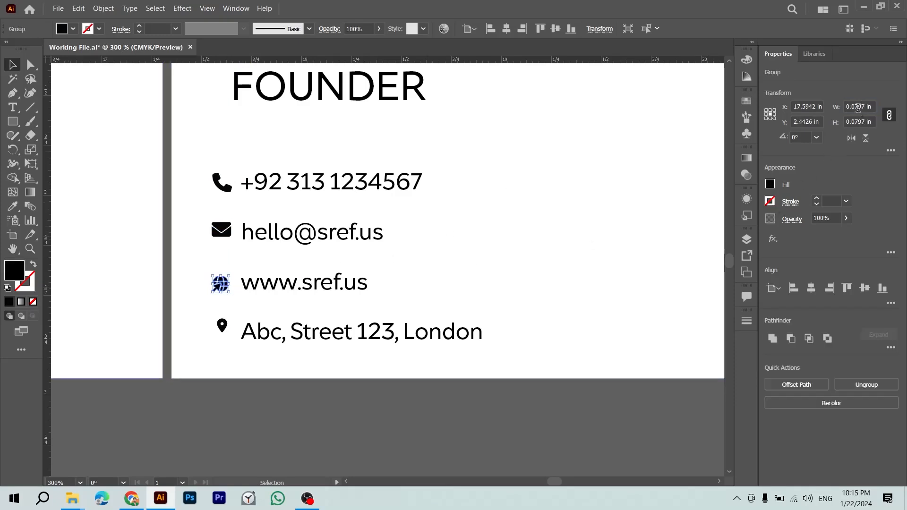
{"action": "key", "text": "Return"}
Step: Set the location pin icon's width to 0.0962 in and fine-tune its size
{"action": "left_click", "coordinate": [222, 326]}
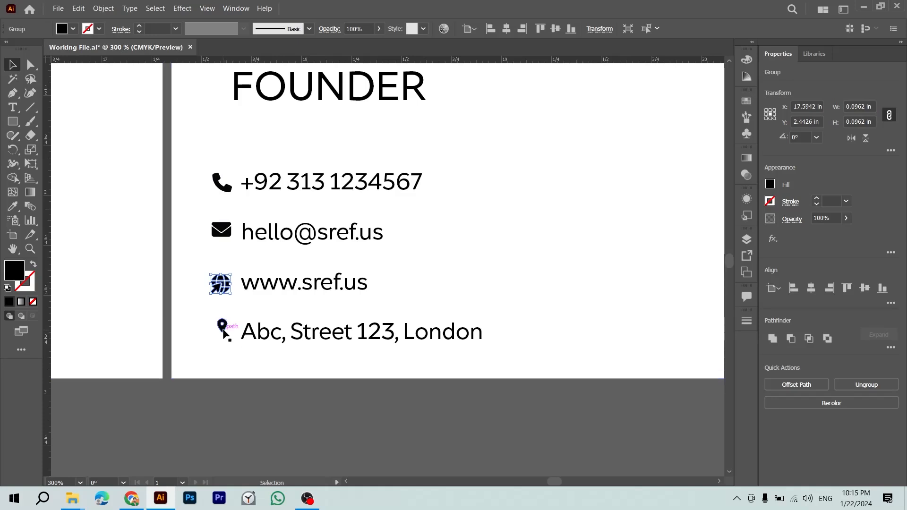
{"action": "left_click", "coordinate": [861, 107]}
{"action": "key", "text": "ctrl+a"}
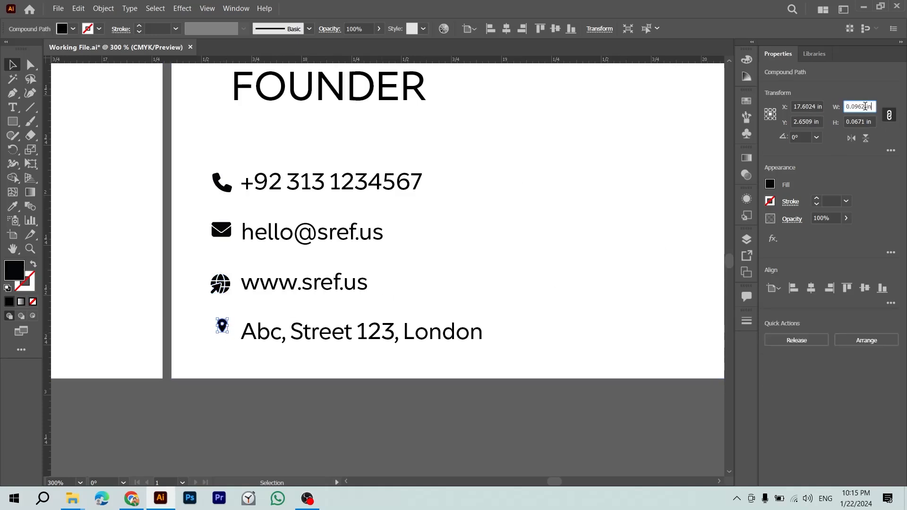
{"action": "key", "text": "ctrl+v"}
{"action": "key", "text": "Return"}
{"action": "left_click", "coordinate": [290, 450]}
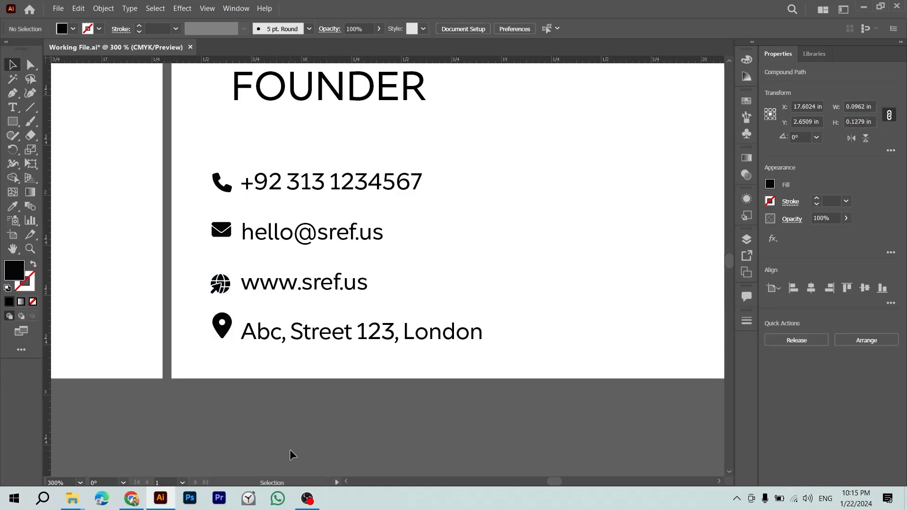
{"action": "left_click", "coordinate": [231, 326]}
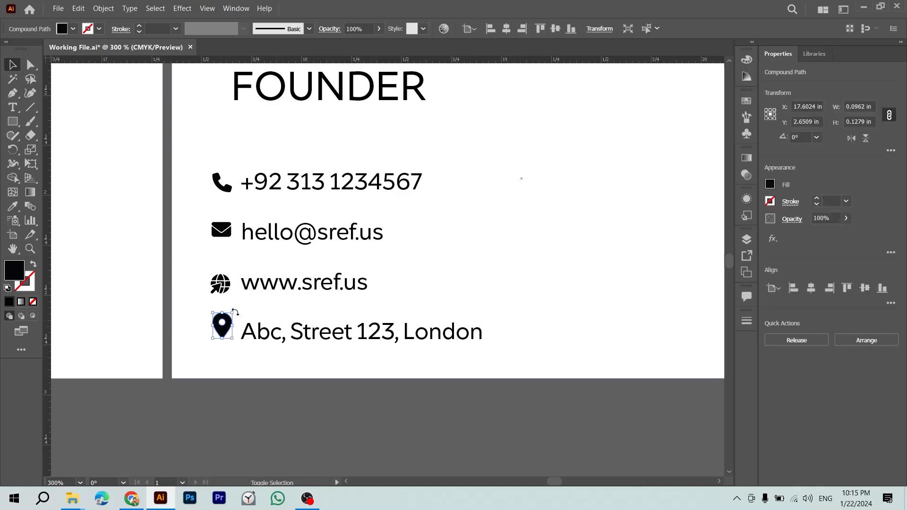
{"action": "left_click_drag", "start_coordinate": [235, 313], "coordinate": [235, 314]}
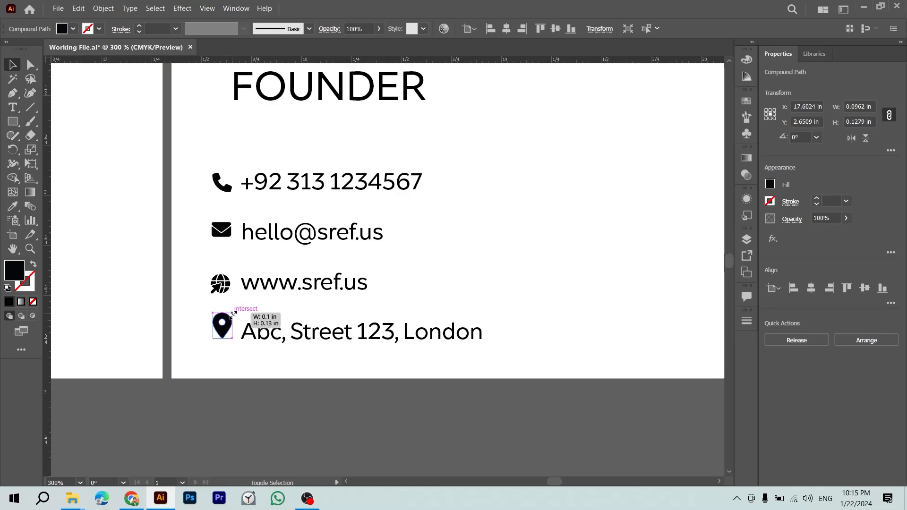
Step: Try enlarging the globe and moving the white card background, undoing both changes
{"action": "left_click", "coordinate": [249, 419]}
{"action": "left_click", "coordinate": [221, 284]}
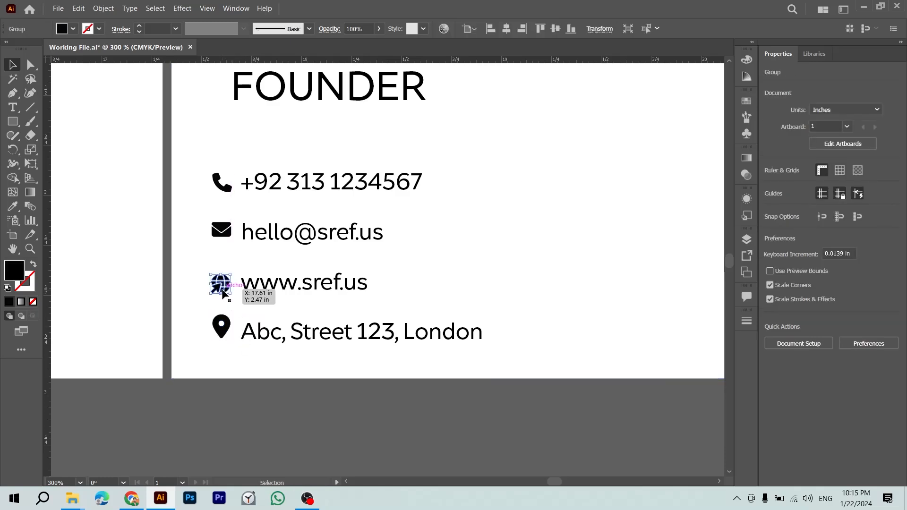
{"action": "left_click_drag", "start_coordinate": [233, 297], "coordinate": [234, 298]}
{"action": "key", "text": "ctrl+z"}
{"action": "left_click", "coordinate": [239, 392]}
{"action": "left_click_drag", "start_coordinate": [221, 371], "coordinate": [220, 289]}
{"action": "key", "text": "ctrl+z"}
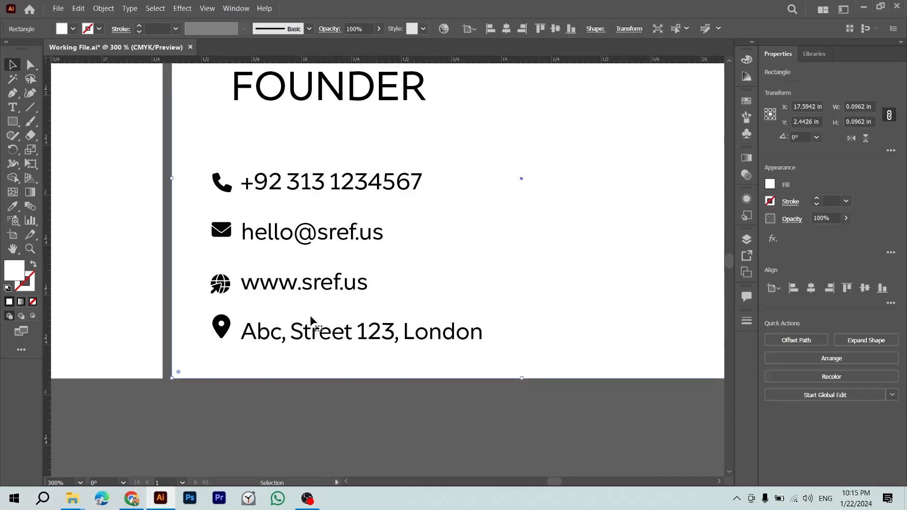
Step: Lock the white card background, centre-align the four icons, and shift the contact text slightly
{"action": "key", "text": "ctrl+2"}
{"action": "left_click_drag", "start_coordinate": [253, 193], "coordinate": [254, 194]}
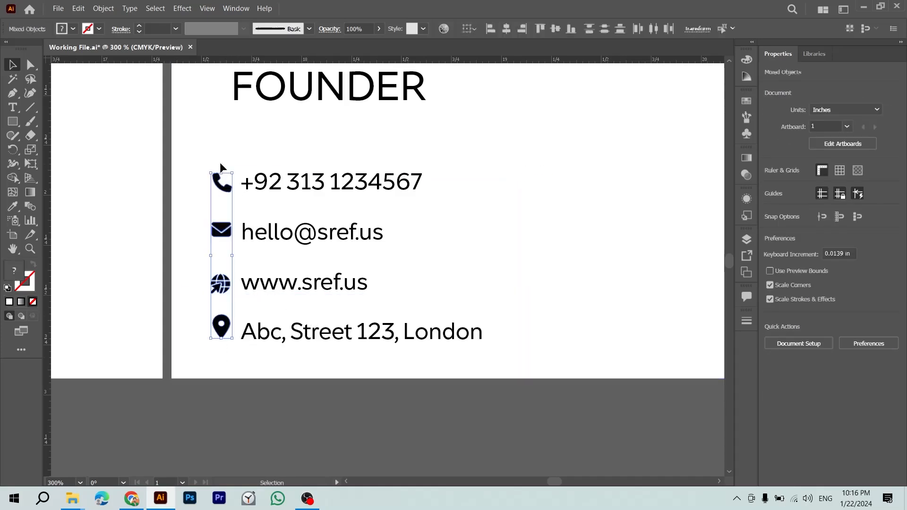
{"action": "left_click", "coordinate": [811, 289]}
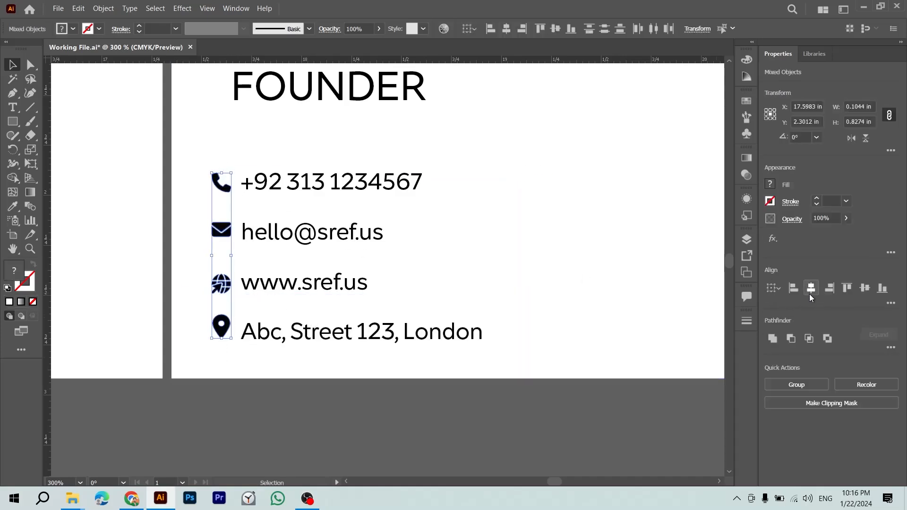
{"action": "left_click", "coordinate": [549, 292]}
{"action": "left_click_drag", "start_coordinate": [322, 161], "coordinate": [355, 376]}
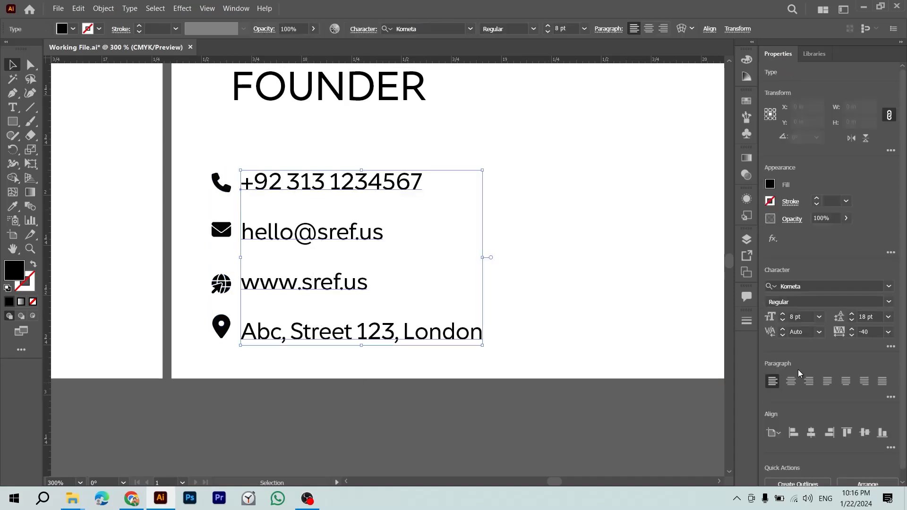
{"action": "left_click", "coordinate": [654, 351]}
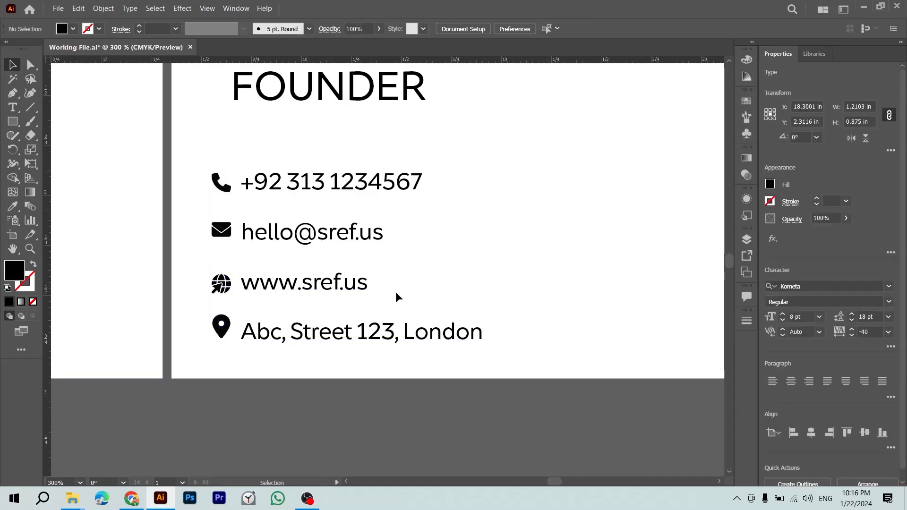
{"action": "mouse_move", "coordinate": [302, 237]}
{"action": "left_mouse_down"}
{"action": "mouse_move", "coordinate": [310, 241]}
{"action": "mouse_move", "coordinate": [302, 242]}
{"action": "left_mouse_up"}
Step: Adjust the globe icon's position and check the location pin's alignment with the phone icon
{"action": "left_click_drag", "start_coordinate": [194, 162], "coordinate": [222, 345]}
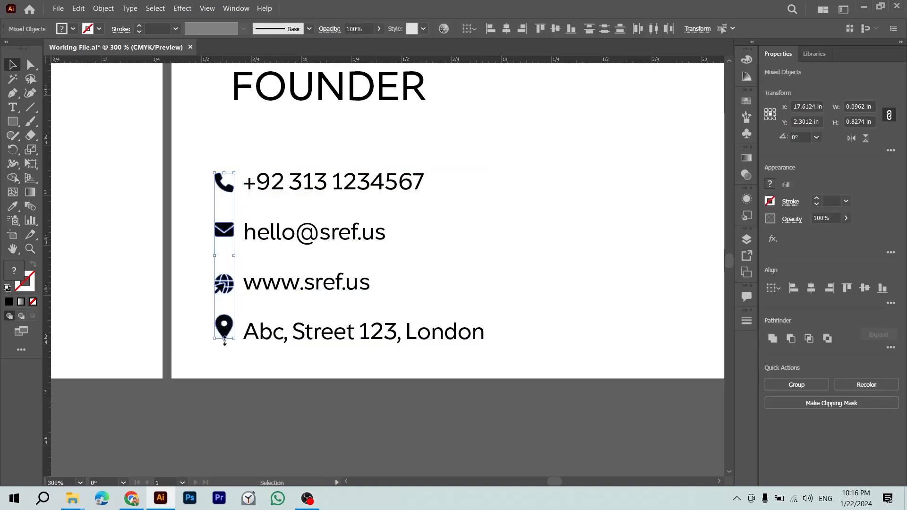
{"action": "left_click", "coordinate": [222, 345]}
{"action": "scroll", "coordinate": [242, 283], "scroll_direction": "up", "scroll_amount": 3}
{"action": "mouse_move", "coordinate": [223, 290]}
{"action": "left_mouse_down"}
{"action": "mouse_move", "coordinate": [282, 291]}
{"action": "mouse_move", "coordinate": [223, 289]}
{"action": "left_mouse_up"}
{"action": "mouse_move", "coordinate": [213, 374]}
{"action": "left_mouse_down"}
{"action": "mouse_move", "coordinate": [257, 374]}
{"action": "mouse_move", "coordinate": [215, 387]}
{"action": "left_mouse_up"}
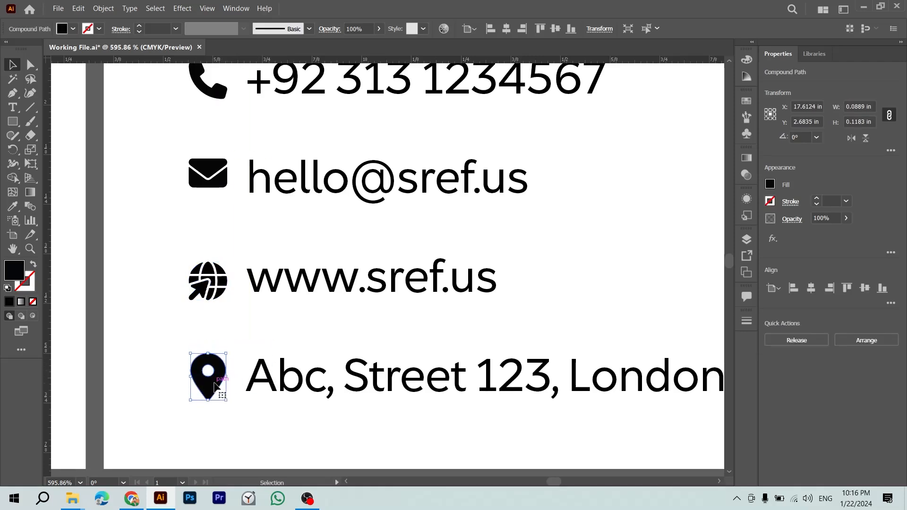
{"action": "left_click", "coordinate": [288, 330]}
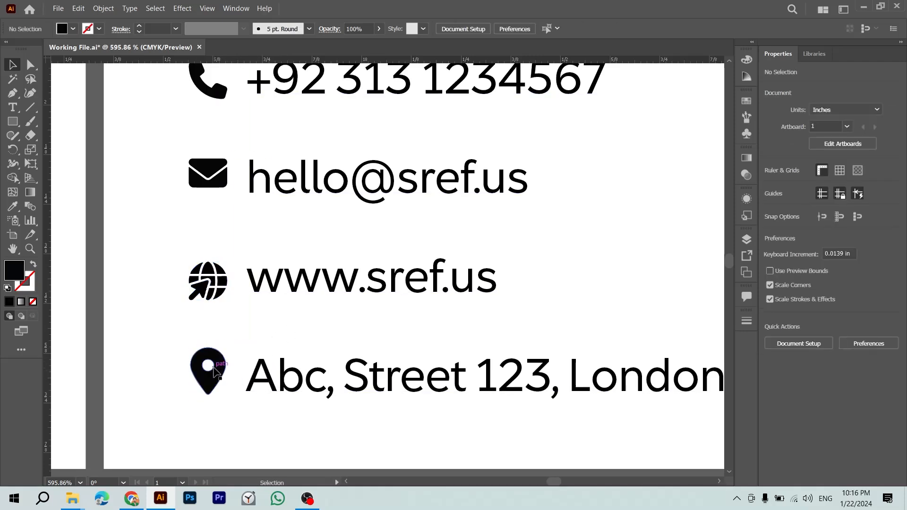
{"action": "left_click", "coordinate": [224, 185]}
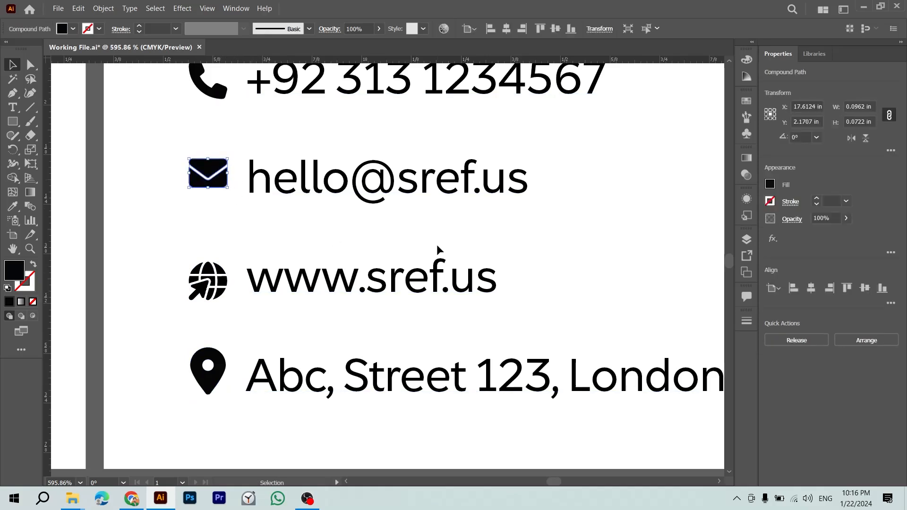
{"action": "key", "text": "Down"}
{"action": "scroll", "coordinate": [437, 245], "scroll_direction": "up", "scroll_amount": 5}
{"action": "left_click_drag", "start_coordinate": [214, 281], "coordinate": [293, 279]}
{"action": "left_click_drag", "start_coordinate": [227, 232], "coordinate": [223, 231]}
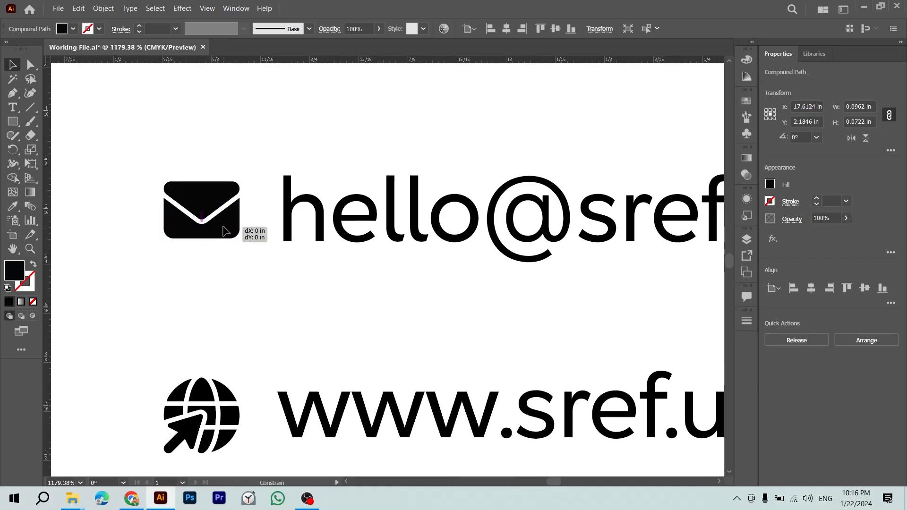
{"action": "left_click", "coordinate": [276, 246]}
{"action": "key", "text": "ctrl+minus"}
{"action": "key", "text": "ctrl+minus"}
{"action": "key", "text": "ctrl+minus"}
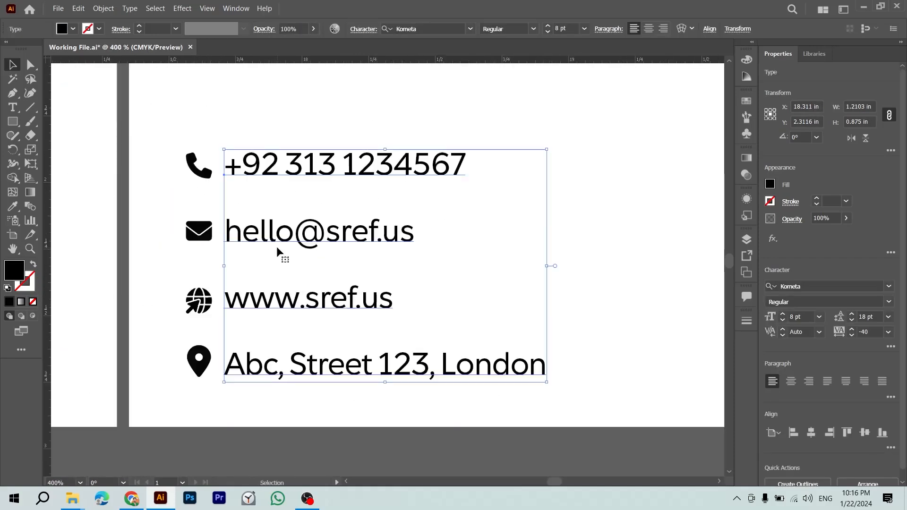
{"action": "left_click", "coordinate": [199, 209]}
{"action": "key", "text": "ctrl+minus"}
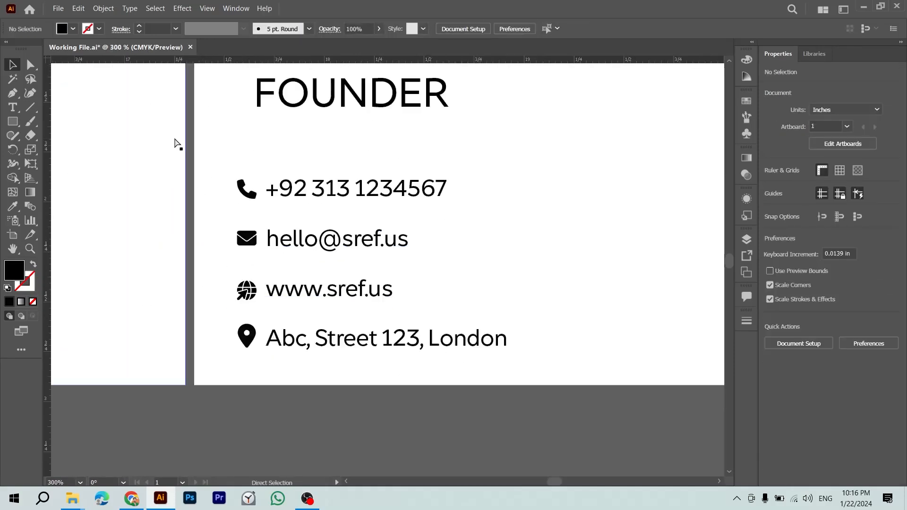
{"action": "key", "text": "ctrl+minus"}
Step: Nudge the contact text right and place a copy of the text and four icons to the right
{"action": "left_click", "coordinate": [346, 219]}
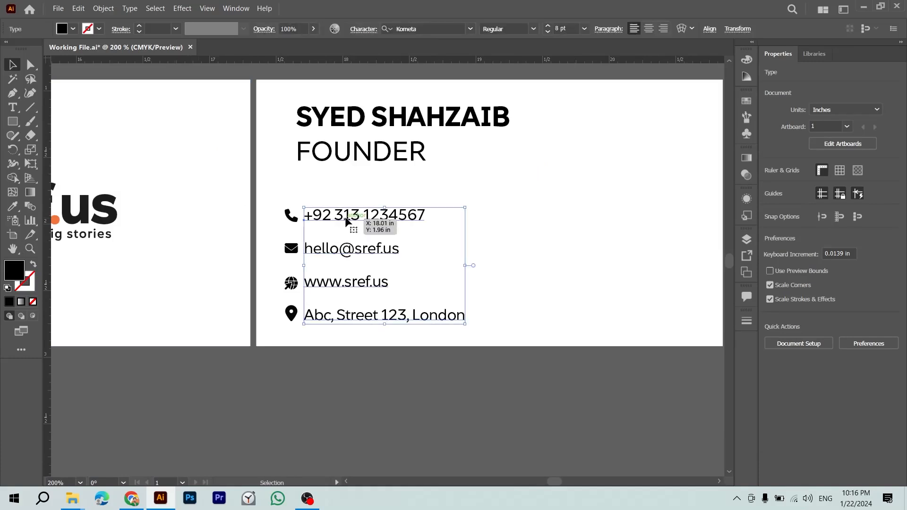
{"action": "key", "text": "Right"}
{"action": "left_click_drag", "start_coordinate": [352, 227], "coordinate": [195, 244]}
{"action": "left_click_drag", "start_coordinate": [127, 211], "coordinate": [283, 379]}
{"action": "left_click_drag", "start_coordinate": [194, 267], "coordinate": [708, 304]}
{"action": "left_click", "coordinate": [473, 278]}
Step: Zoom out to view all artboards, then zoom back in to frame the back card
{"action": "key", "text": "z"}
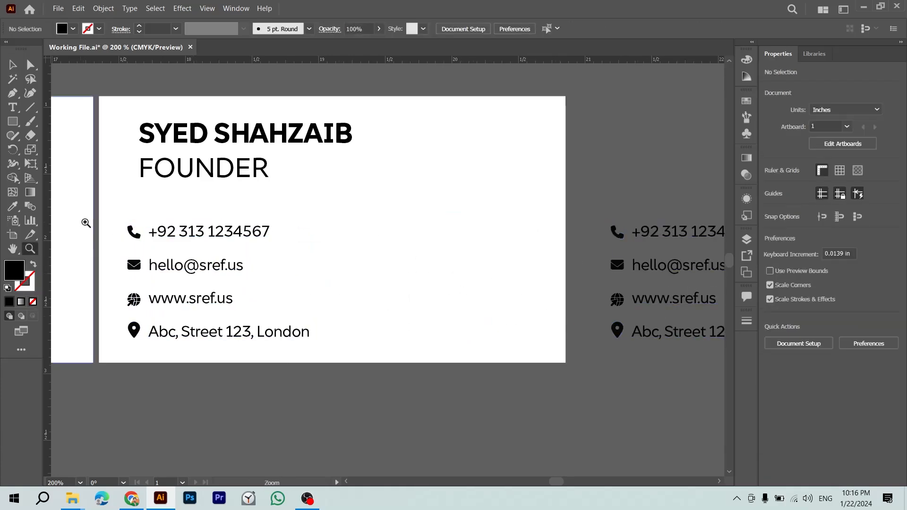
{"action": "left_click_drag", "start_coordinate": [81, 222], "coordinate": [163, 236]}
{"action": "left_click_drag", "start_coordinate": [292, 296], "coordinate": [119, 95]}
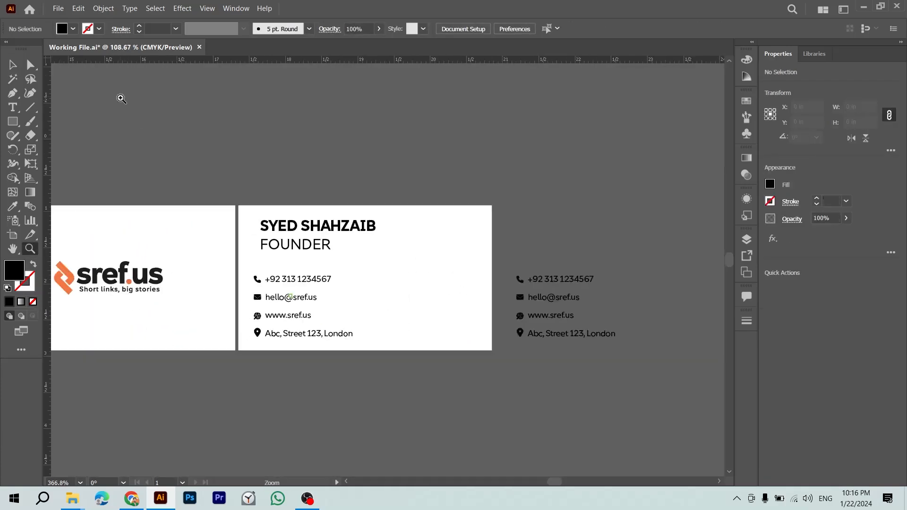
{"action": "left_click_drag", "start_coordinate": [261, 245], "coordinate": [174, 208]}
{"action": "left_click_drag", "start_coordinate": [272, 274], "coordinate": [134, 216]}
{"action": "left_click_drag", "start_coordinate": [180, 234], "coordinate": [269, 287]}
{"action": "left_click_drag", "start_coordinate": [144, 345], "coordinate": [81, 257]}
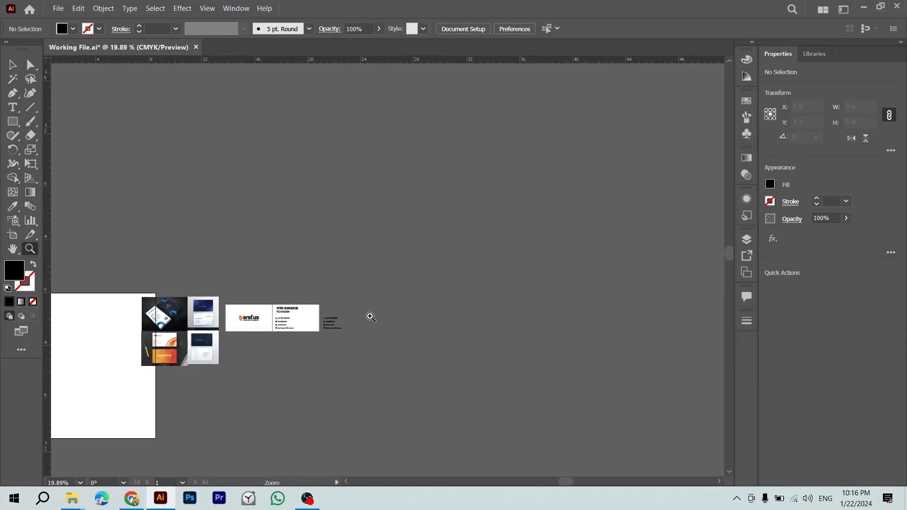
{"action": "left_click_drag", "start_coordinate": [242, 314], "coordinate": [481, 424]}
{"action": "left_click_drag", "start_coordinate": [517, 367], "coordinate": [589, 422]}
{"action": "left_click_drag", "start_coordinate": [426, 336], "coordinate": [294, 295]}
{"action": "left_click_drag", "start_coordinate": [372, 348], "coordinate": [292, 293]}
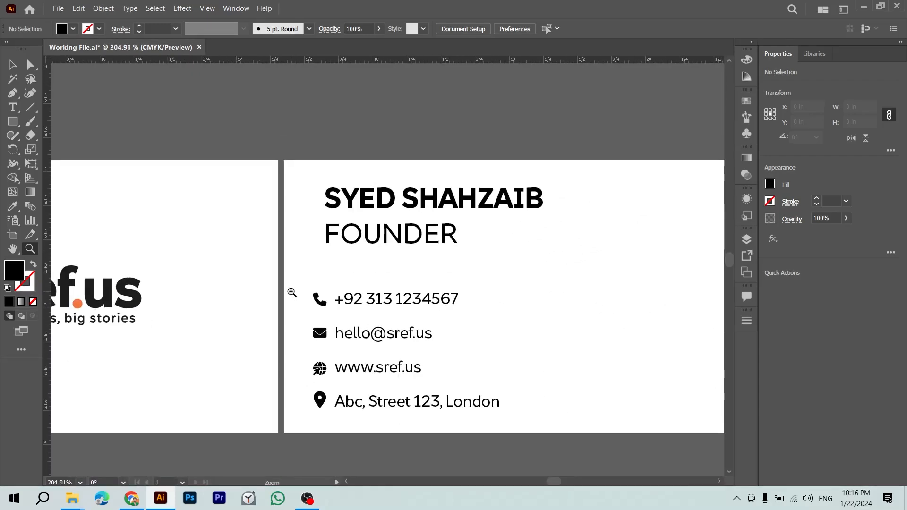
Step: Draw a rounded square in the logo orange and fit it behind the phone icon
{"action": "key", "text": "m"}
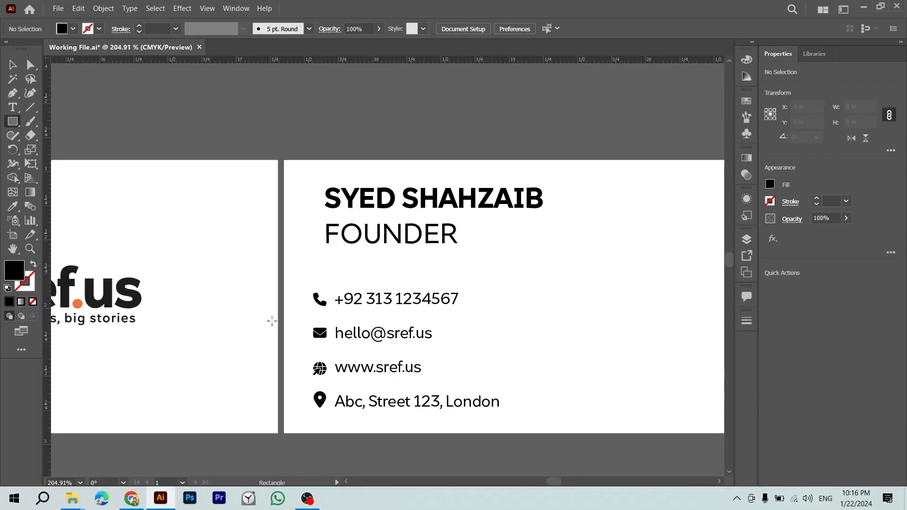
{"action": "left_click_drag", "start_coordinate": [296, 278], "coordinate": [318, 287]}
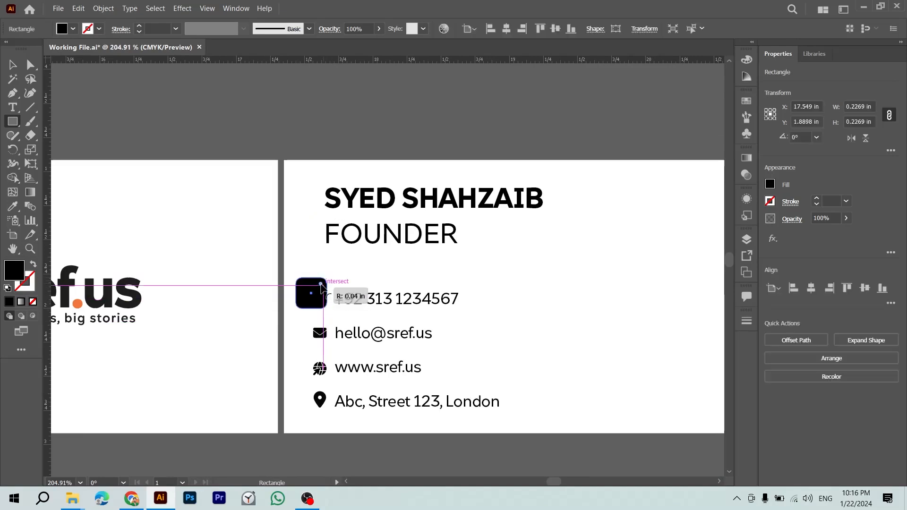
{"action": "key", "text": "i"}
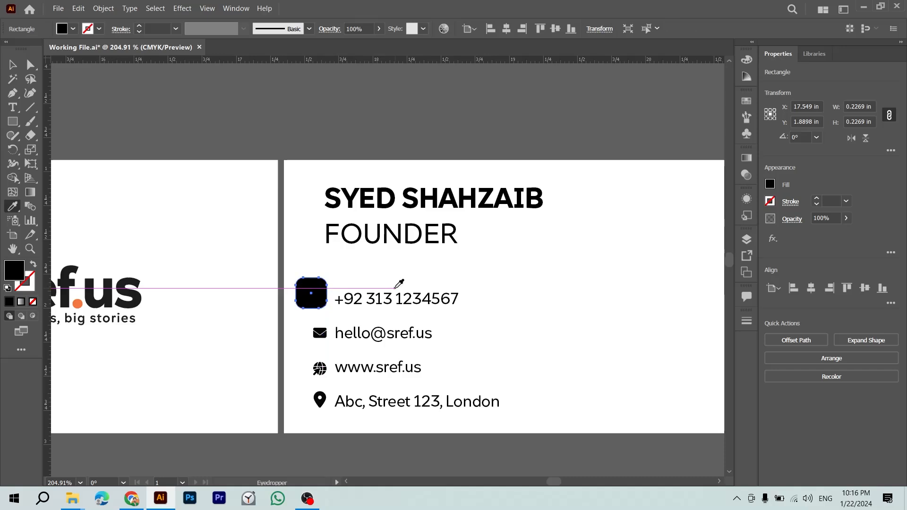
{"action": "scroll", "coordinate": [285, 293], "scroll_direction": "left", "scroll_amount": 3}
{"action": "left_click", "coordinate": [67, 296]}
{"action": "key", "text": "v"}
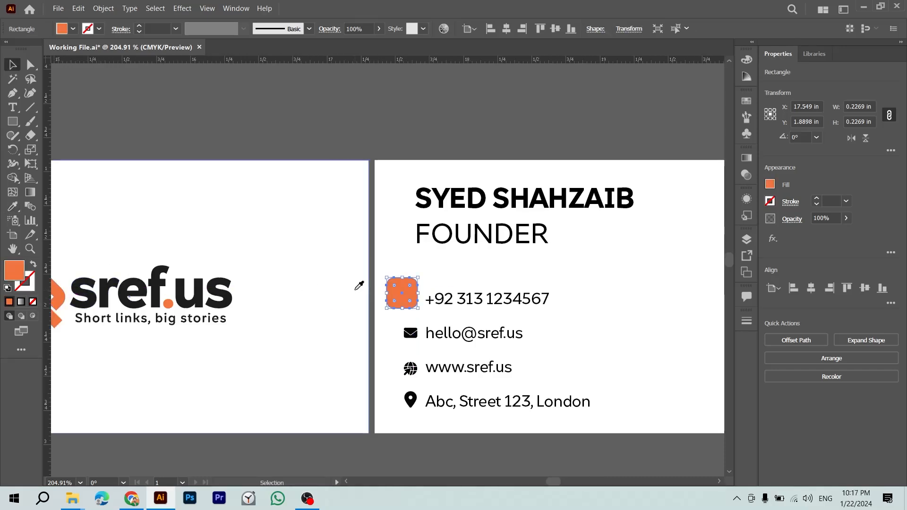
{"action": "key", "text": "ctrl+equal"}
{"action": "key", "text": "ctrl+equal"}
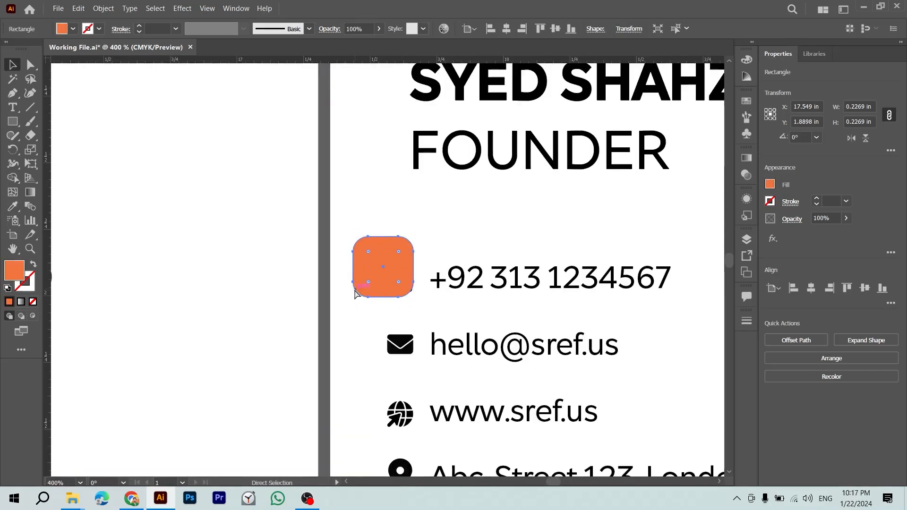
{"action": "key", "text": "ctrl+shift+bracketleft"}
{"action": "key", "text": "ctrl+z"}
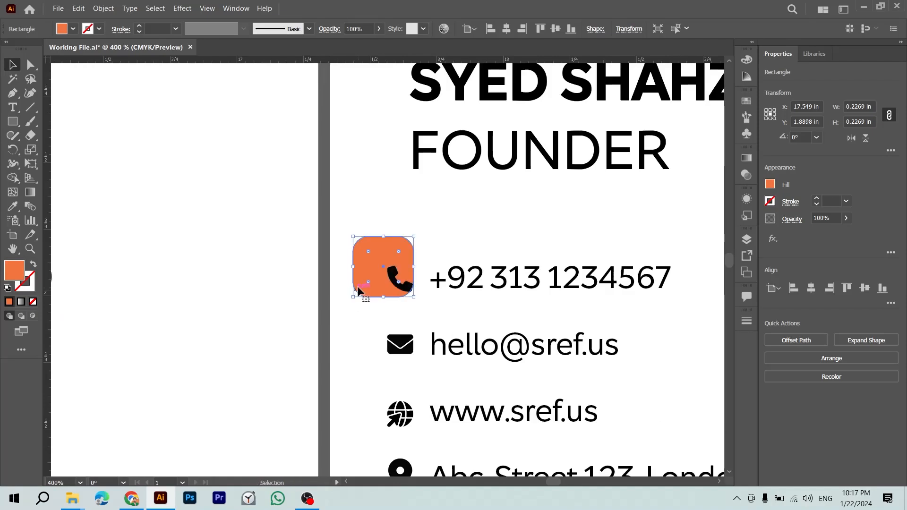
{"action": "left_click_drag", "start_coordinate": [358, 294], "coordinate": [385, 315]}
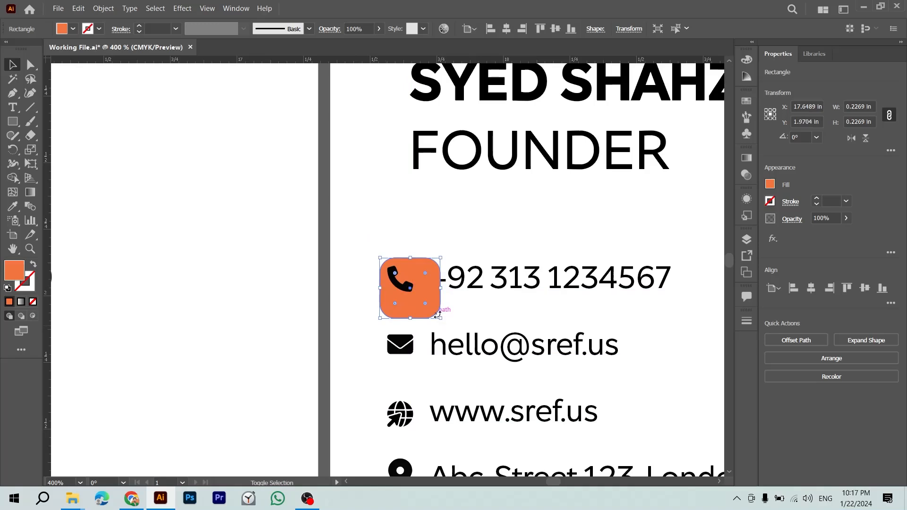
{"action": "left_click_drag", "start_coordinate": [439, 321], "coordinate": [421, 299]}
Step: Turn the phone icon white and centre it on its orange square
{"action": "left_click", "coordinate": [467, 235]}
{"action": "left_click", "coordinate": [409, 289]}
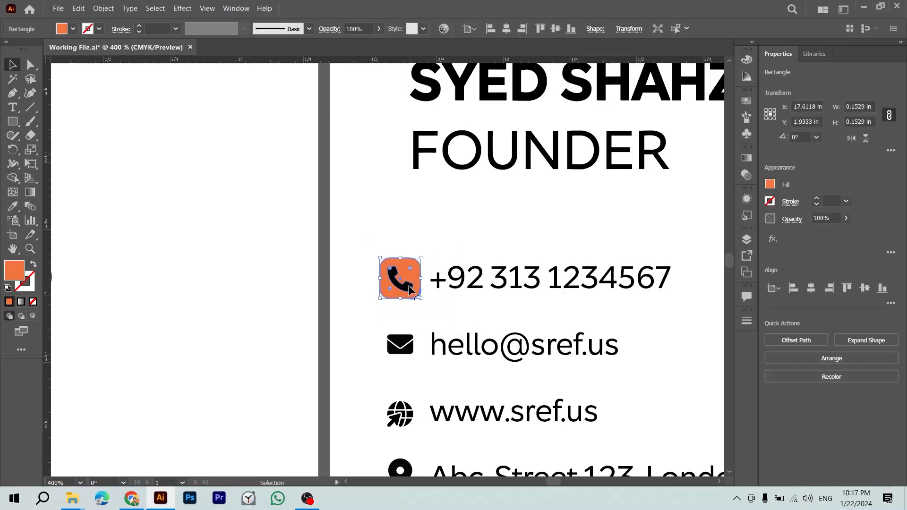
{"action": "left_click", "coordinate": [410, 288]}
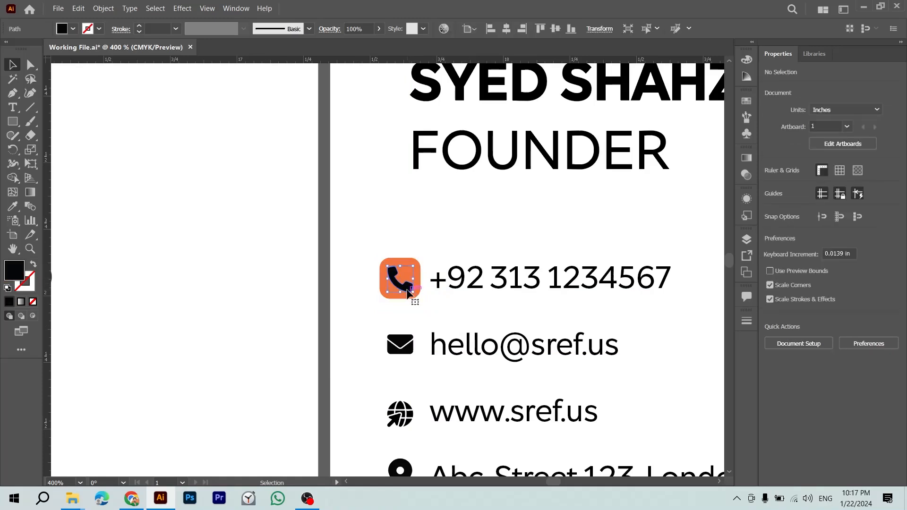
{"action": "key", "text": "i"}
{"action": "left_click", "coordinate": [405, 267]}
{"action": "left_click", "coordinate": [373, 217]}
{"action": "key", "text": "v"}
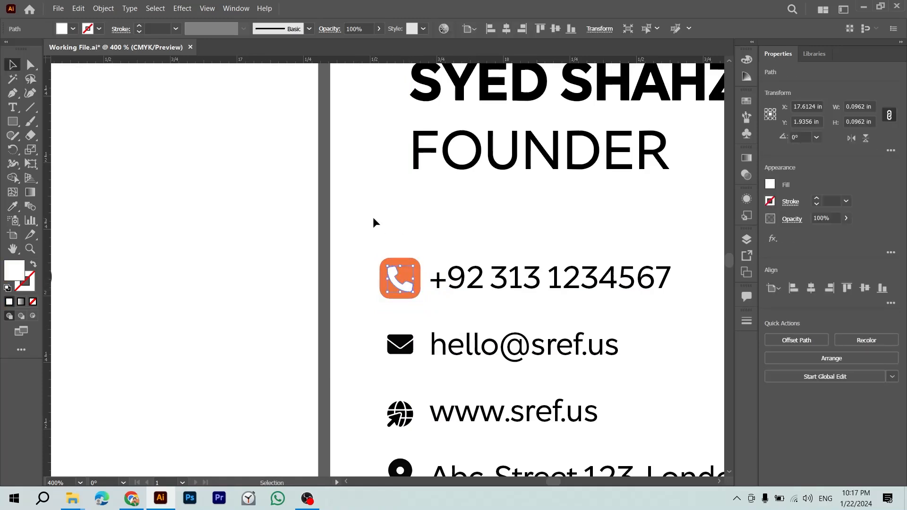
{"action": "left_click", "coordinate": [373, 217]}
{"action": "left_click_drag", "start_coordinate": [411, 259], "coordinate": [251, 269]}
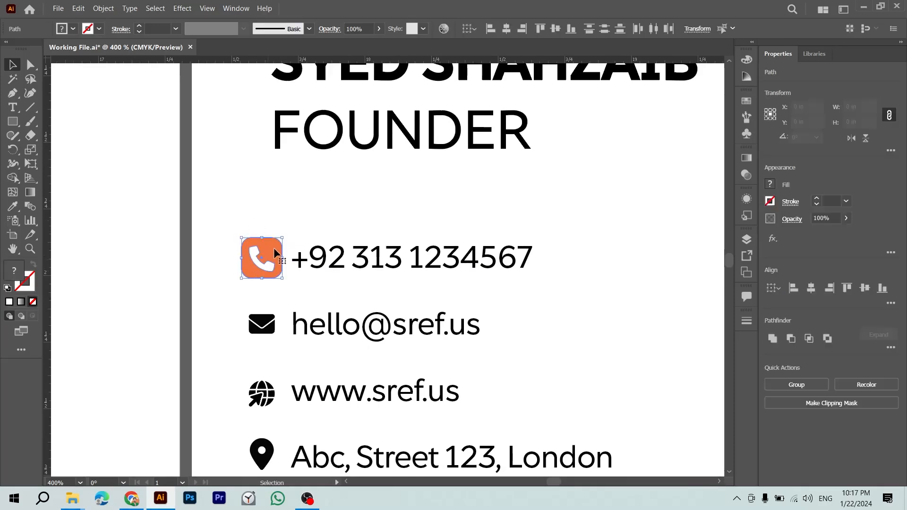
{"action": "left_click", "coordinate": [810, 290]}
Step: Duplicate the orange square down behind the envelope, globe and pin icons
{"action": "left_click", "coordinate": [401, 222]}
{"action": "left_click_drag", "start_coordinate": [278, 247], "coordinate": [290, 312]}
{"action": "key", "text": "ctrl+d"}
{"action": "scroll", "coordinate": [364, 343], "scroll_direction": "down", "scroll_amount": 2}
{"action": "key", "text": "ctrl+d"}
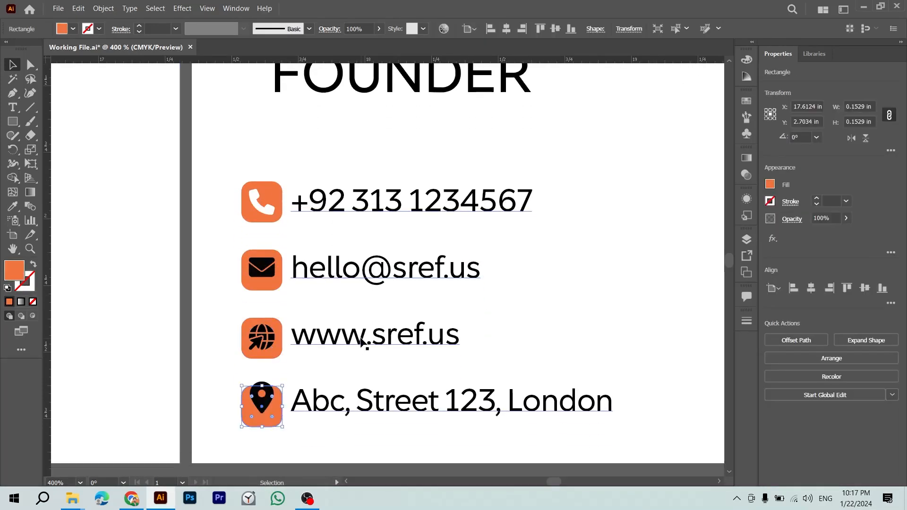
{"action": "scroll", "coordinate": [361, 341], "scroll_direction": "down", "scroll_amount": 3}
Step: Make the envelope, globe and location-pin icons white with the eyedropper
{"action": "left_click", "coordinate": [253, 378]}
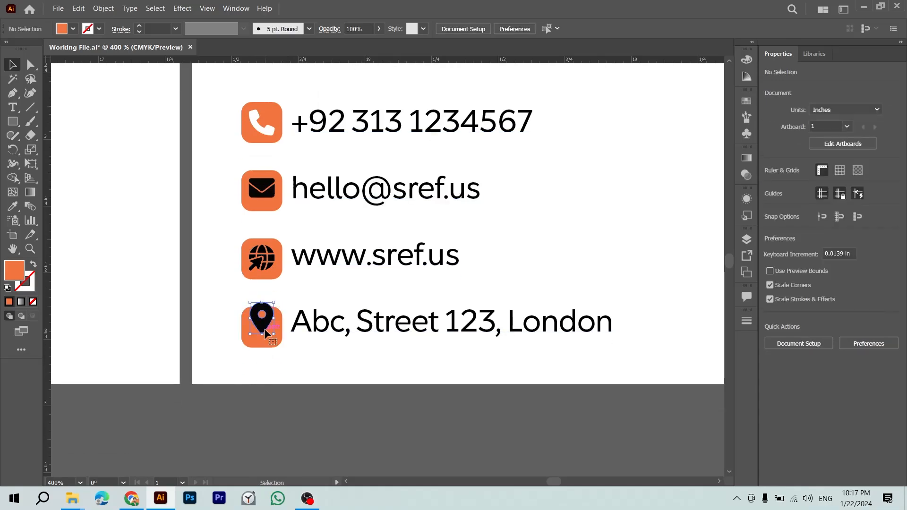
{"action": "left_click", "coordinate": [265, 333]}
{"action": "left_click", "coordinate": [274, 260], "text": "shift"}
{"action": "left_click", "coordinate": [265, 197], "text": "shift"}
{"action": "key", "text": "i"}
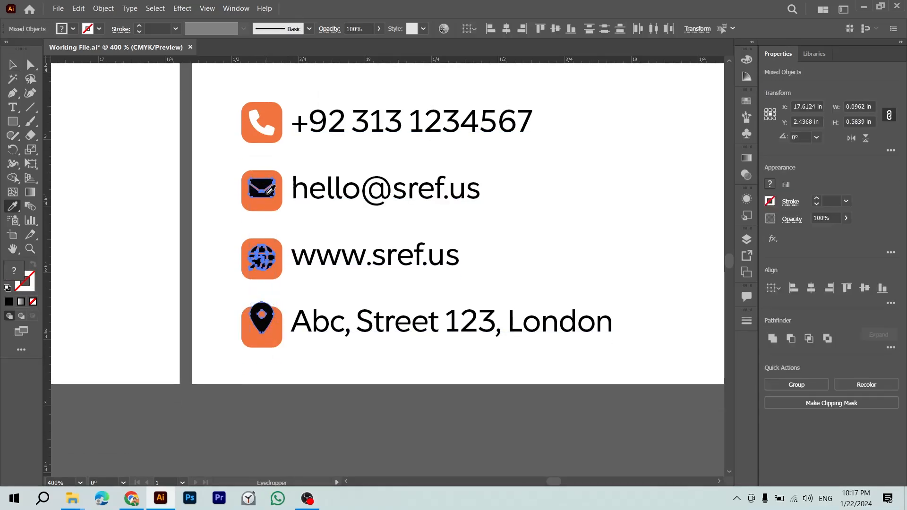
{"action": "left_click", "coordinate": [271, 130]}
{"action": "key", "text": "v"}
{"action": "left_click", "coordinate": [213, 201]}
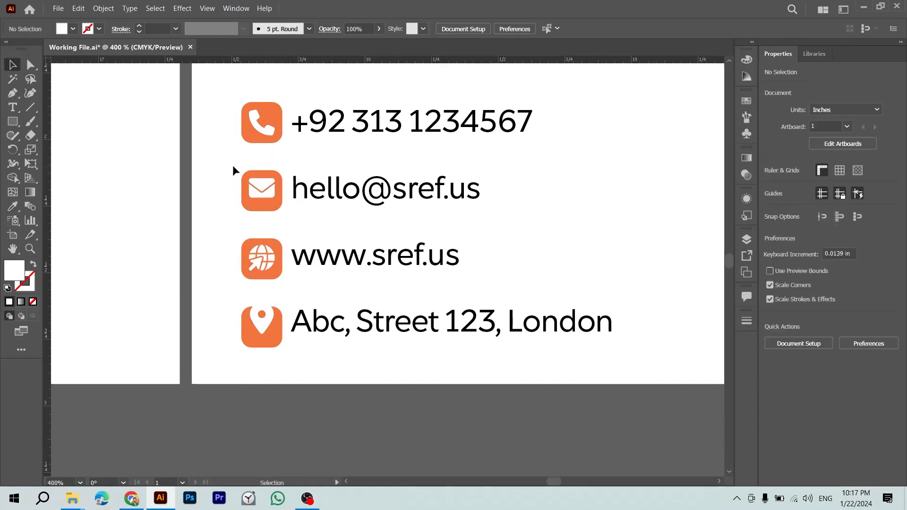
Step: Centre the envelope vertically on its badge and shrink the white pin inside its square
{"action": "left_click", "coordinate": [262, 204]}
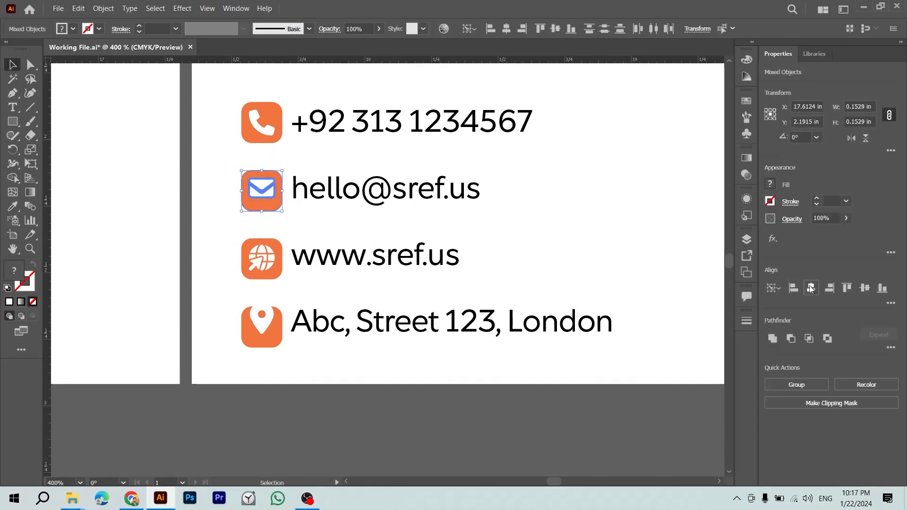
{"action": "left_click", "coordinate": [865, 288]}
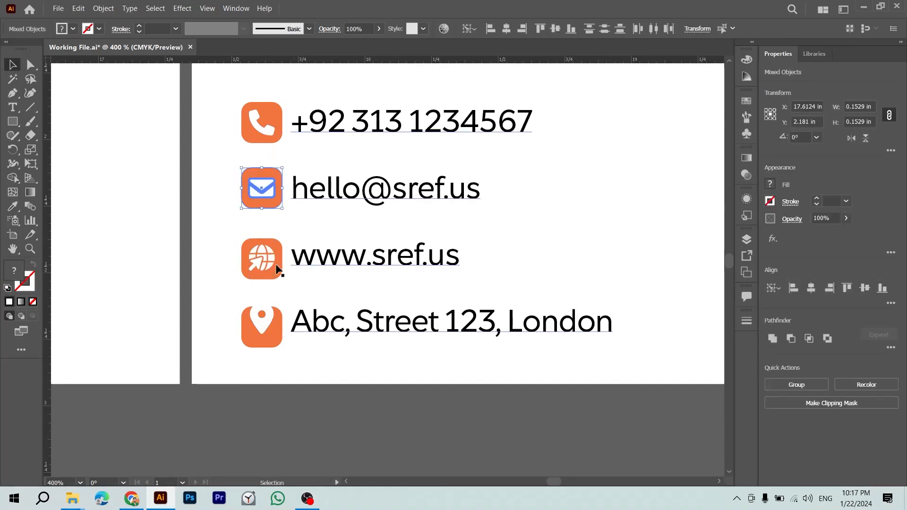
{"action": "left_click", "coordinate": [262, 264]}
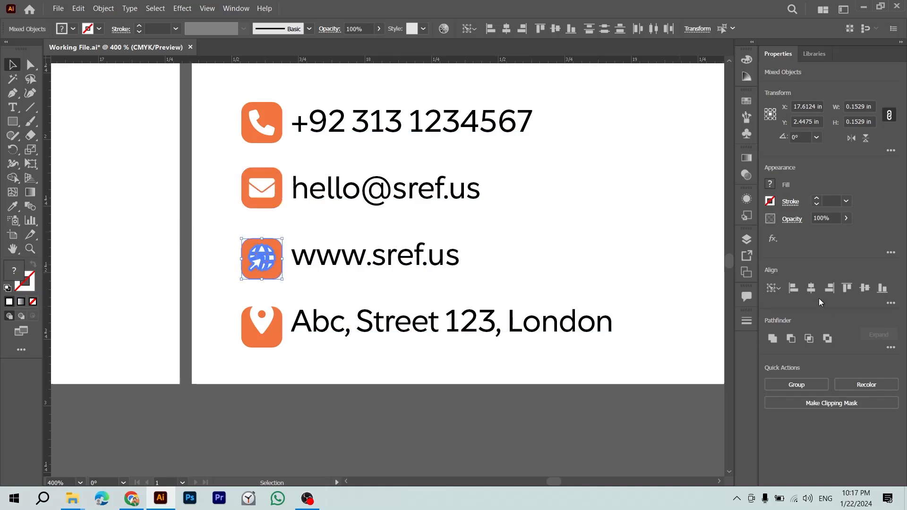
{"action": "left_click", "coordinate": [263, 331]}
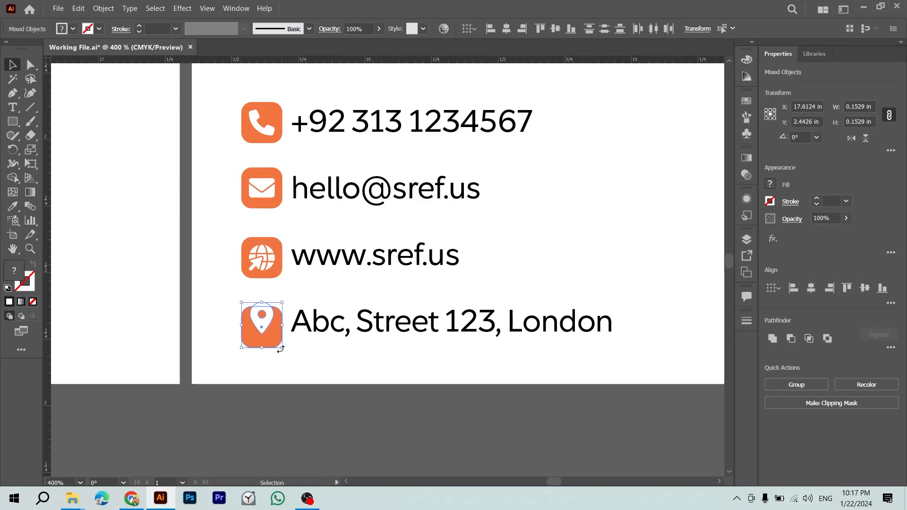
{"action": "left_click", "coordinate": [434, 358]}
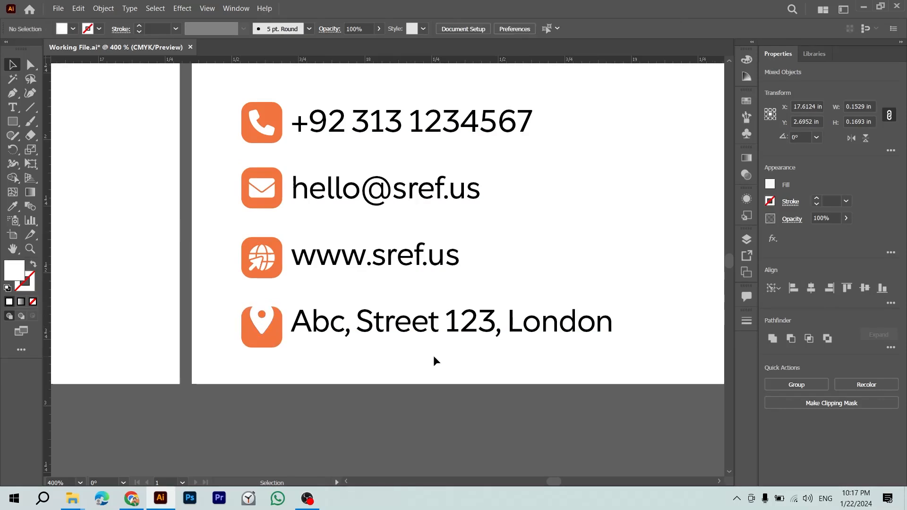
{"action": "left_click", "coordinate": [263, 325]}
{"action": "left_click", "coordinate": [256, 407]}
{"action": "left_click", "coordinate": [266, 311]}
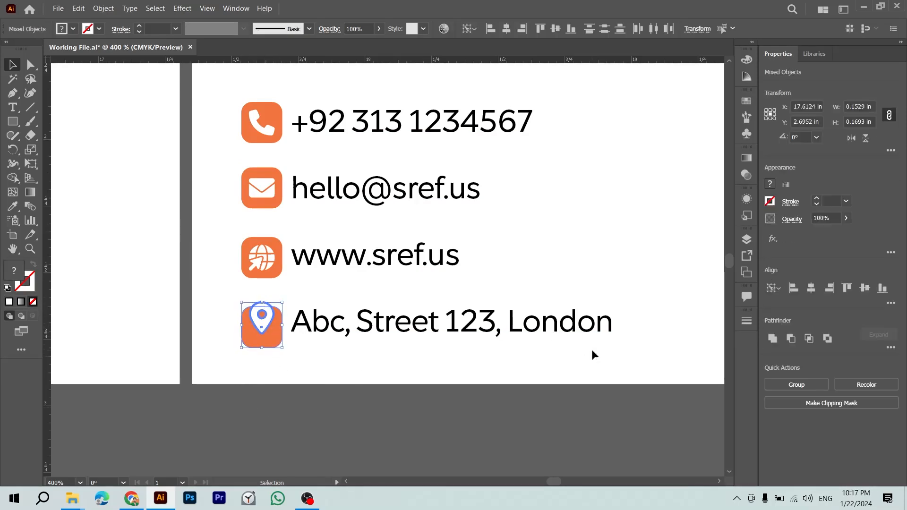
{"action": "left_click", "coordinate": [554, 456]}
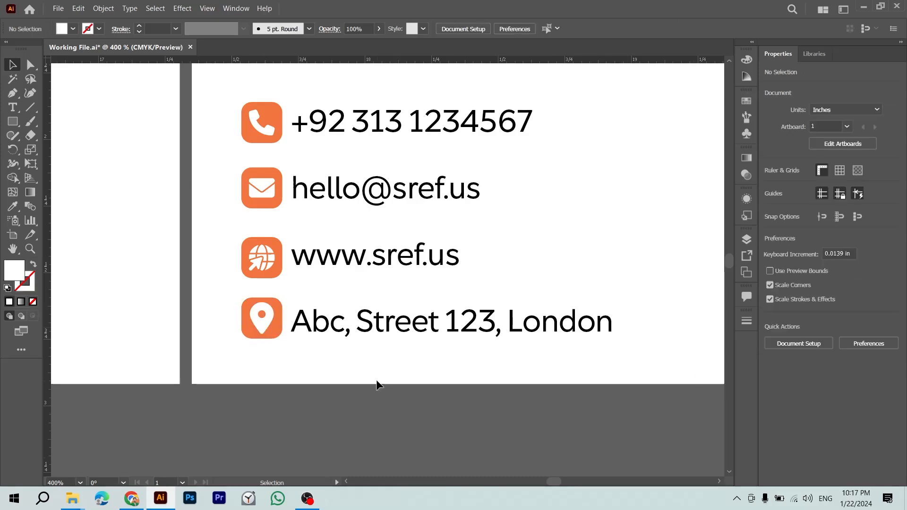
{"action": "left_click", "coordinate": [270, 318]}
{"action": "left_click_drag", "start_coordinate": [271, 305], "coordinate": [273, 304]}
{"action": "left_click", "coordinate": [294, 343]}
Step: Compare the globe, envelope and phone glyph sizes, then zoom out to the back card
{"action": "left_click", "coordinate": [271, 256]}
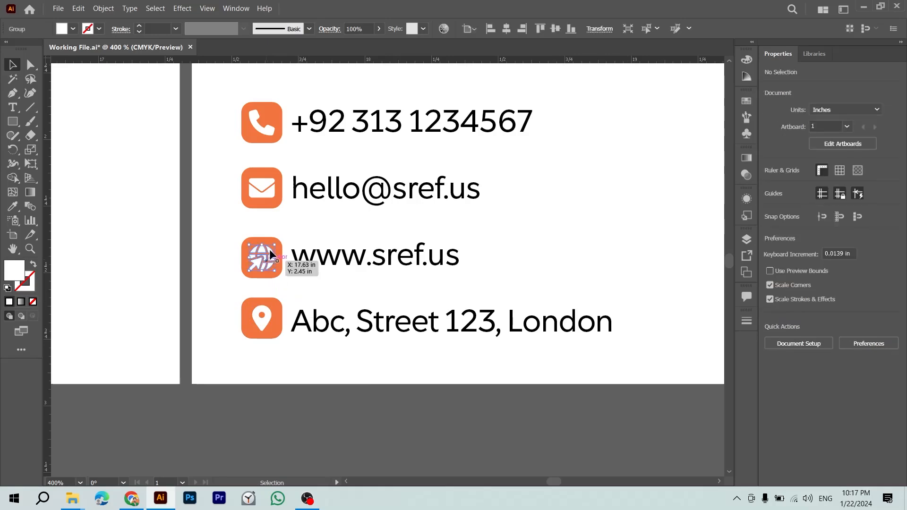
{"action": "left_click_drag", "start_coordinate": [274, 247], "coordinate": [372, 288]}
{"action": "key", "text": "z"}
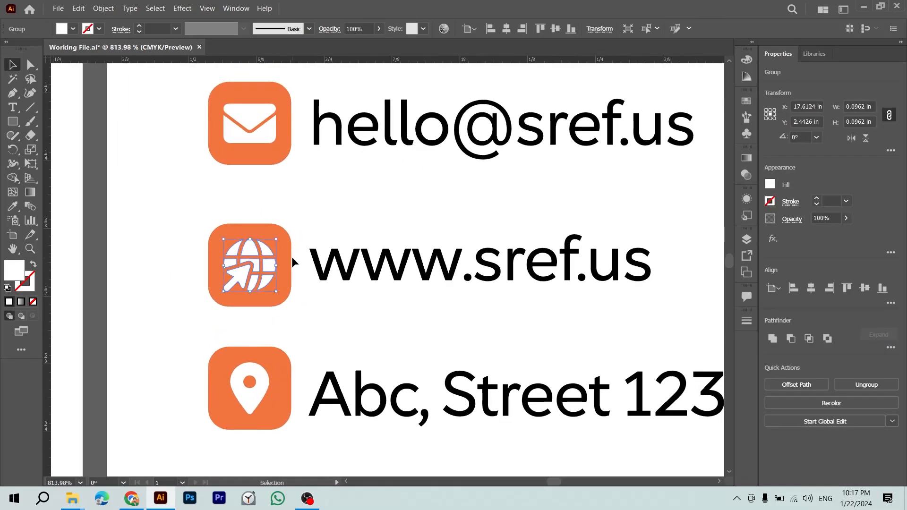
{"action": "left_click", "coordinate": [290, 206]}
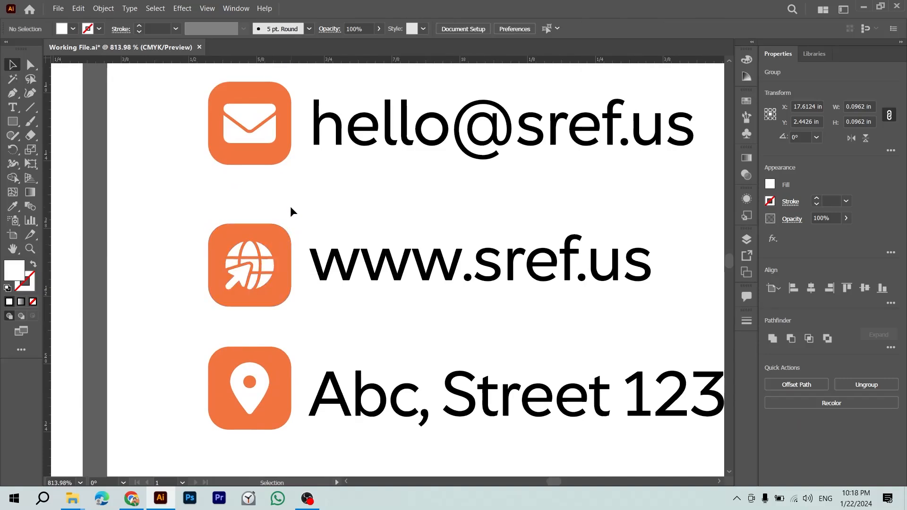
{"action": "left_click", "coordinate": [272, 141]}
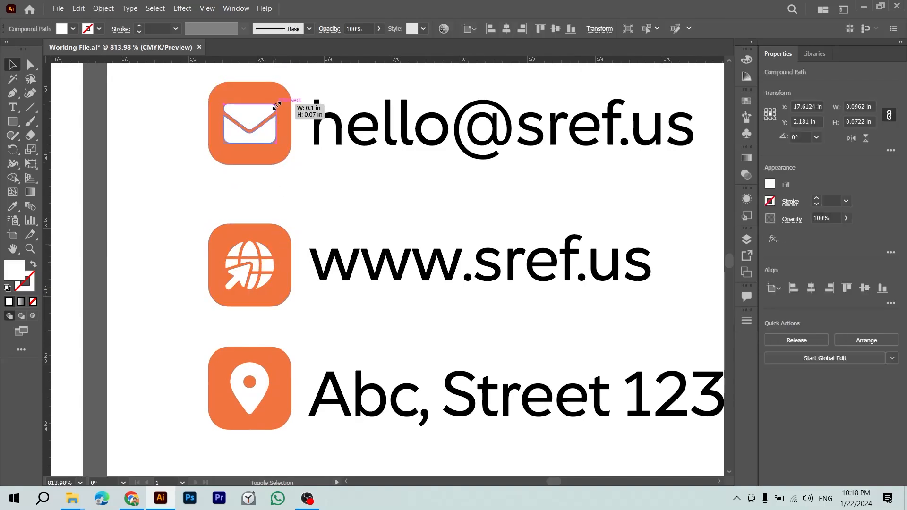
{"action": "left_click", "coordinate": [326, 196]}
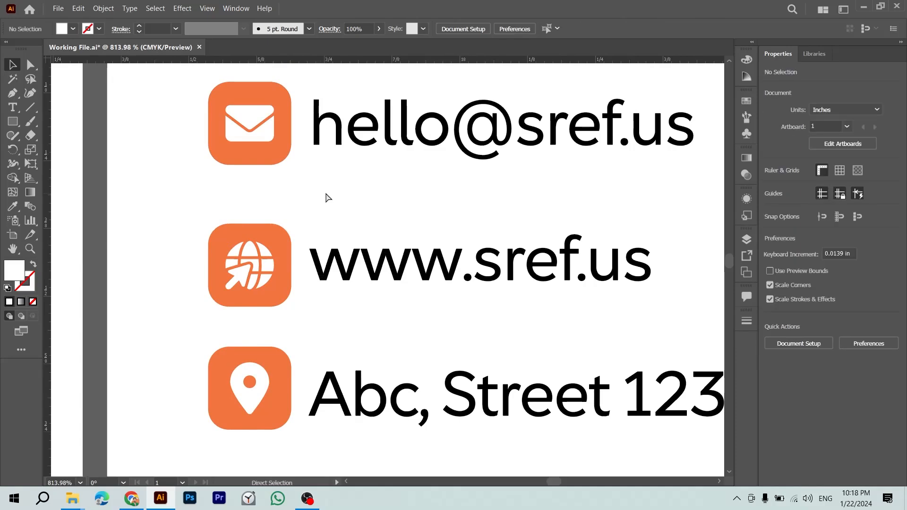
{"action": "scroll", "coordinate": [326, 193], "scroll_direction": "down", "scroll_amount": 1}
{"action": "scroll", "coordinate": [307, 227], "scroll_direction": "up", "scroll_amount": 4}
{"action": "left_click", "coordinate": [283, 219]}
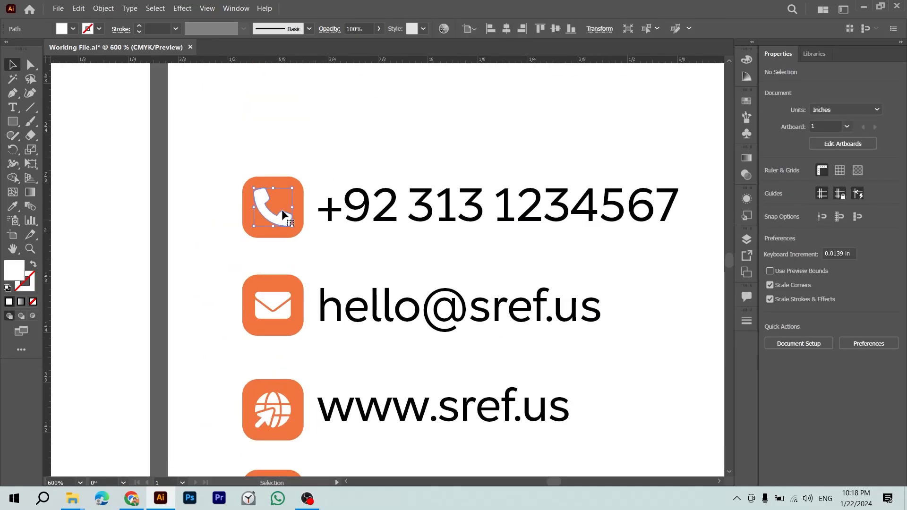
{"action": "left_click", "coordinate": [327, 160]}
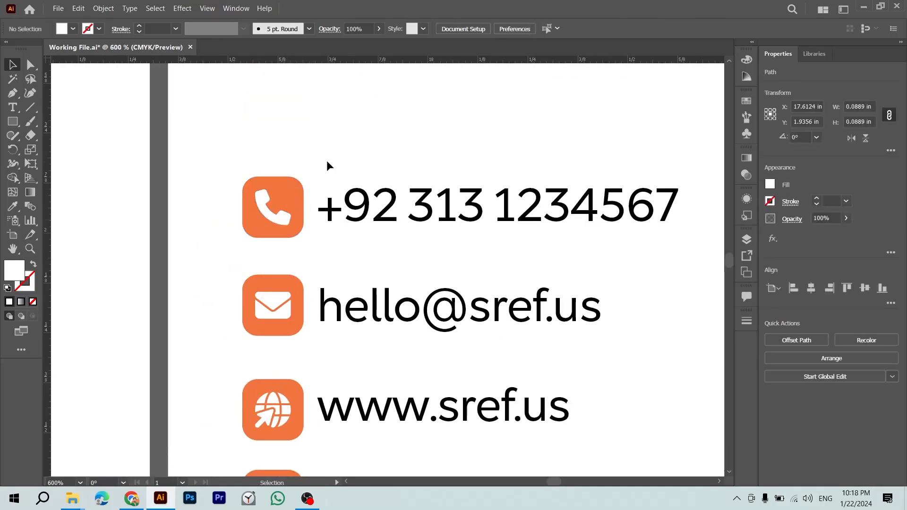
{"action": "key", "text": "ctrl+minus"}
{"action": "key", "text": "ctrl+minus"}
{"action": "key", "text": "ctrl+minus"}
{"action": "left_click_drag", "start_coordinate": [322, 213], "coordinate": [263, 195]}
Step: Save the file, then delete the leftover black contact lines beside the back card
{"action": "key", "text": "z"}
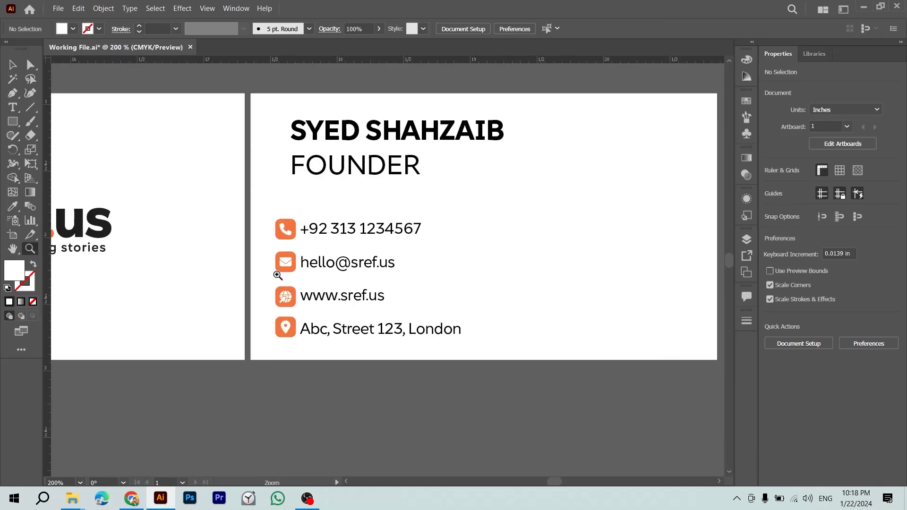
{"action": "left_click_drag", "start_coordinate": [278, 275], "coordinate": [324, 292]}
{"action": "key", "text": "ctrl+s"}
{"action": "key", "text": "ctrl+minus"}
{"action": "key", "text": "ctrl+minus"}
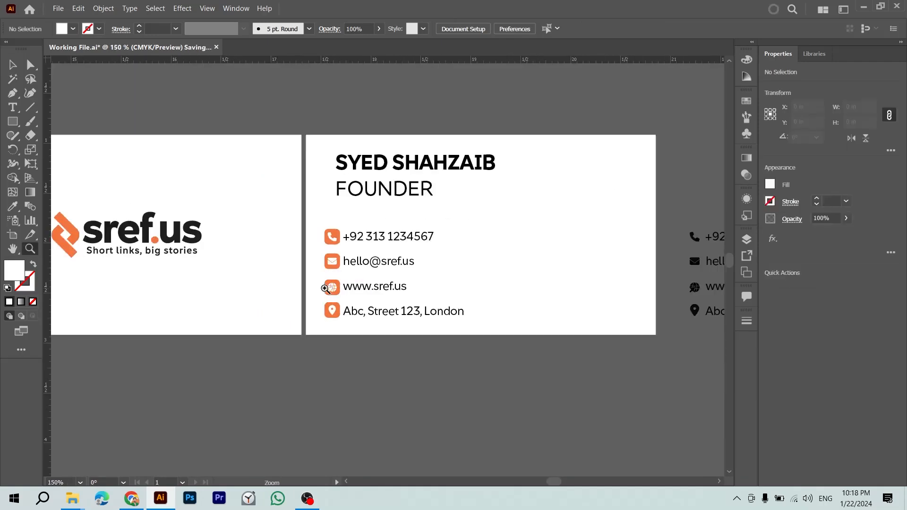
{"action": "left_click_drag", "start_coordinate": [440, 336], "coordinate": [251, 352]}
{"action": "left_click", "coordinate": [198, 280]}
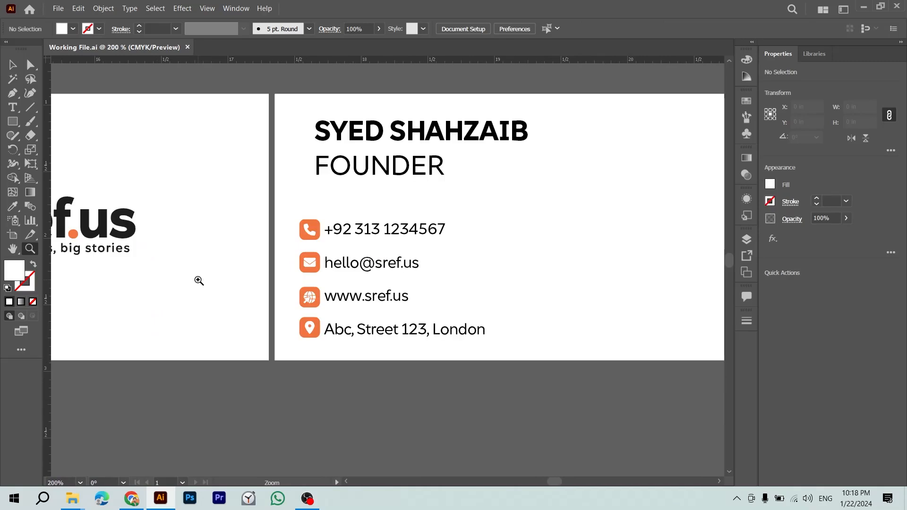
{"action": "key", "text": "v"}
{"action": "key", "text": "ctrl+1"}
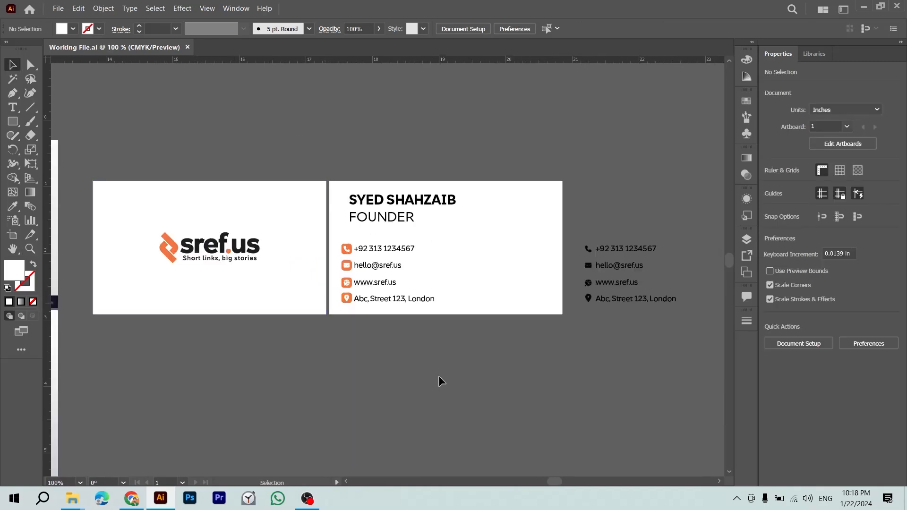
{"action": "left_click_drag", "start_coordinate": [590, 303], "coordinate": [431, 283]}
{"action": "left_click_drag", "start_coordinate": [417, 216], "coordinate": [503, 308]}
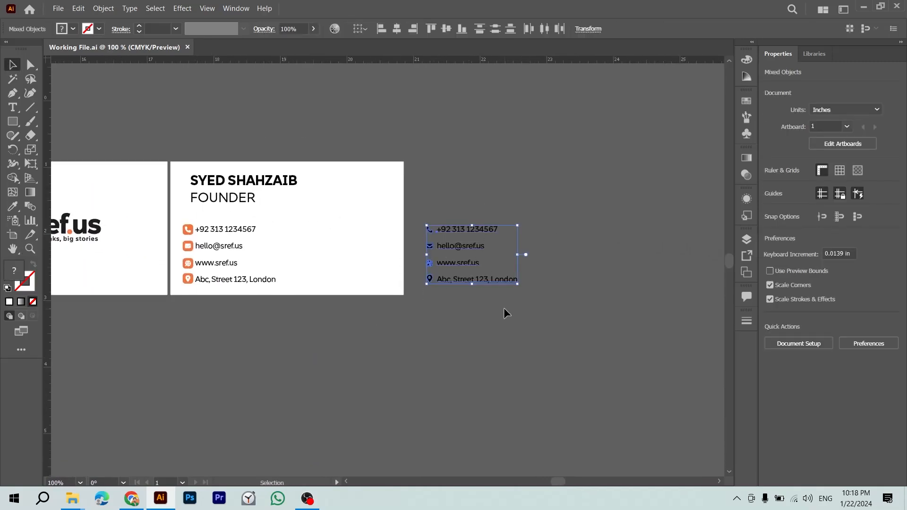
{"action": "key", "text": "Delete"}
Step: Save again and select the back card's text and the front card with its logo
{"action": "left_click_drag", "start_coordinate": [347, 277], "coordinate": [462, 327]}
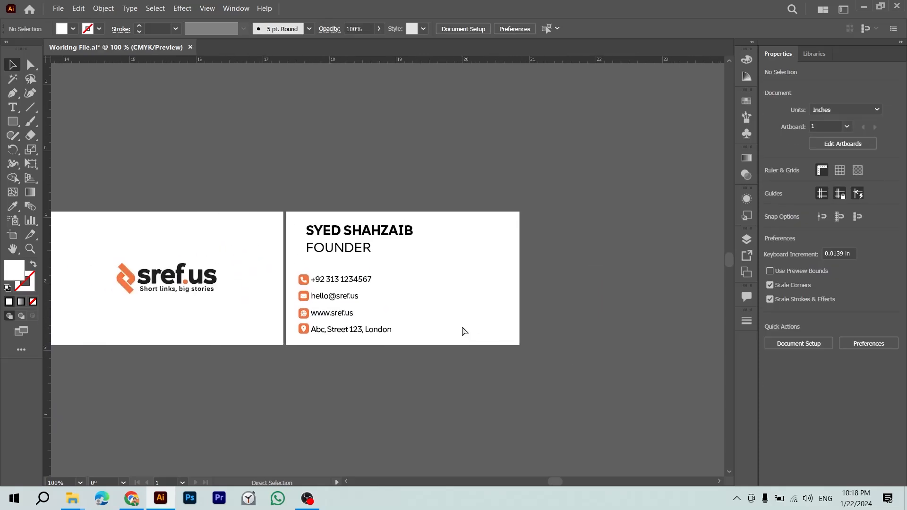
{"action": "key", "text": "ctrl+s"}
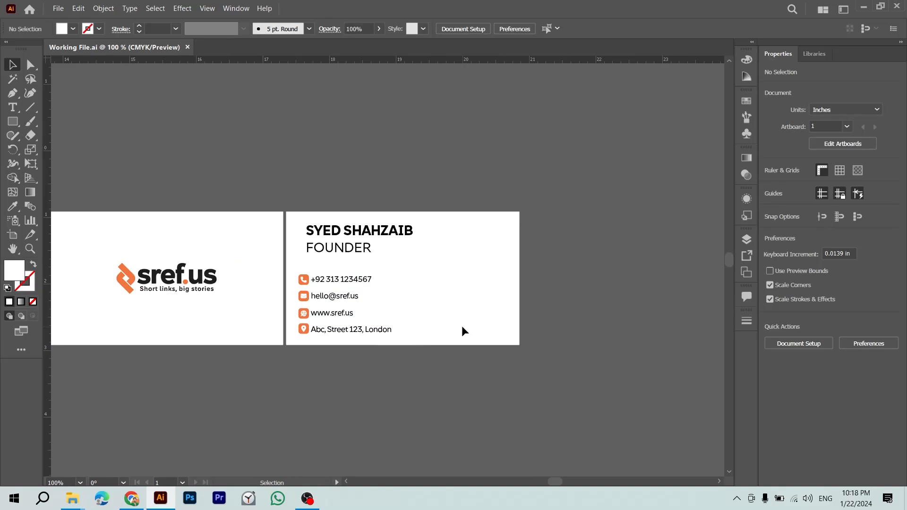
{"action": "left_click_drag", "start_coordinate": [416, 335], "coordinate": [505, 296]}
{"action": "left_click_drag", "start_coordinate": [406, 161], "coordinate": [506, 265]}
{"action": "left_click_drag", "start_coordinate": [332, 156], "coordinate": [187, 397]}
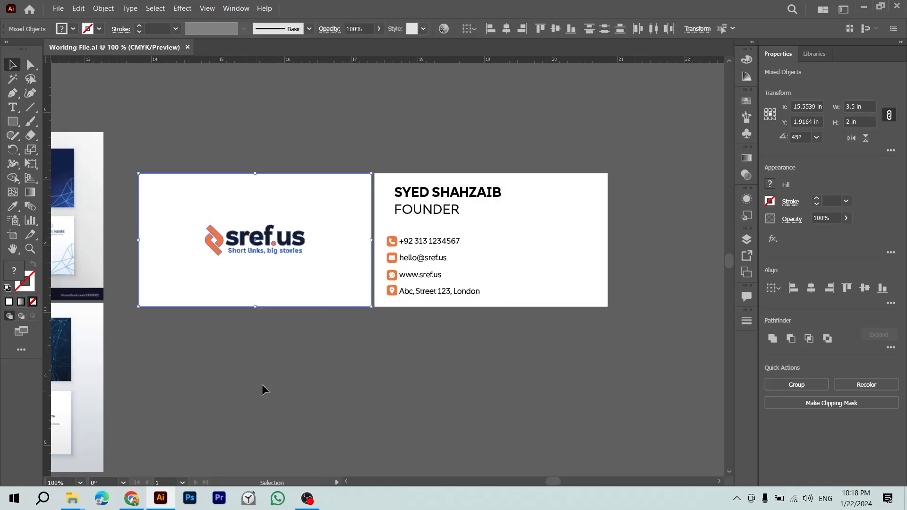
{"action": "left_click", "coordinate": [282, 385]}
{"action": "left_click_drag", "start_coordinate": [282, 385], "coordinate": [391, 379]}
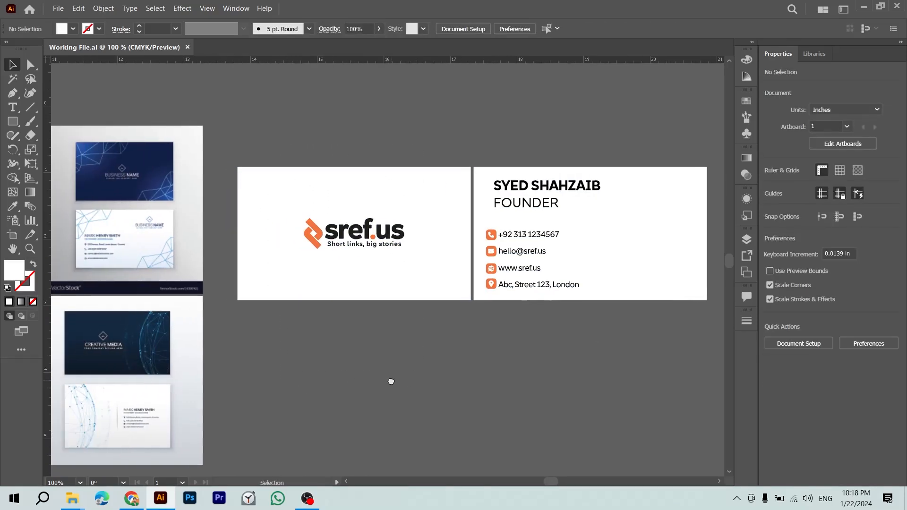
{"action": "scroll", "coordinate": [391, 379], "scroll_direction": "left", "scroll_amount": 5}
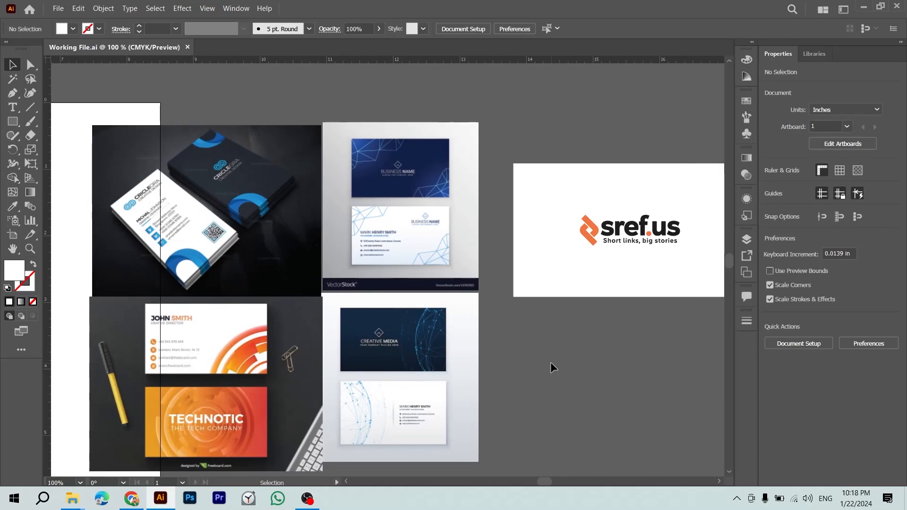
{"action": "key", "text": "z"}
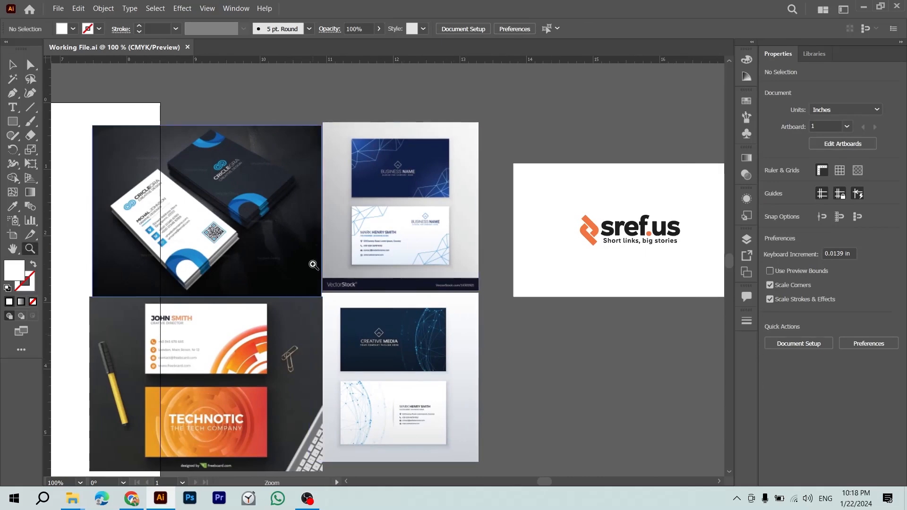
{"action": "left_click_drag", "start_coordinate": [194, 239], "coordinate": [308, 347]}
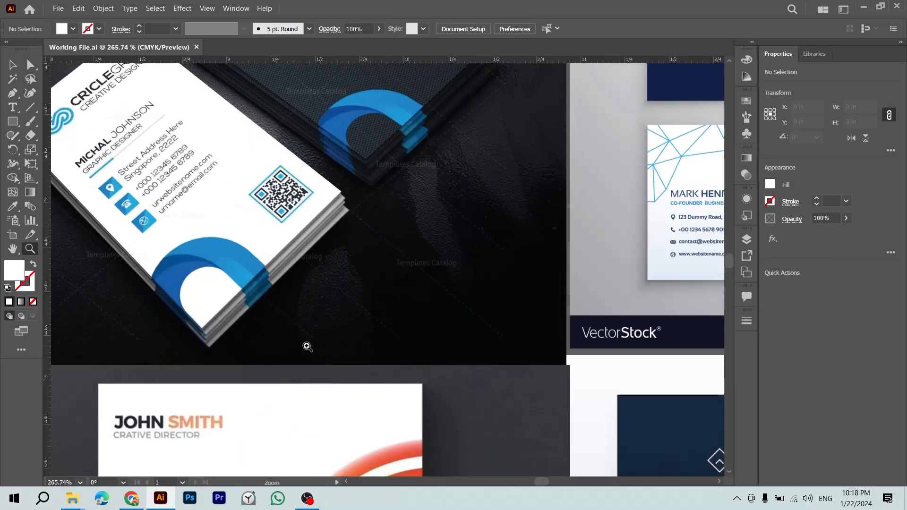
{"action": "left_click_drag", "start_coordinate": [182, 218], "coordinate": [311, 348]}
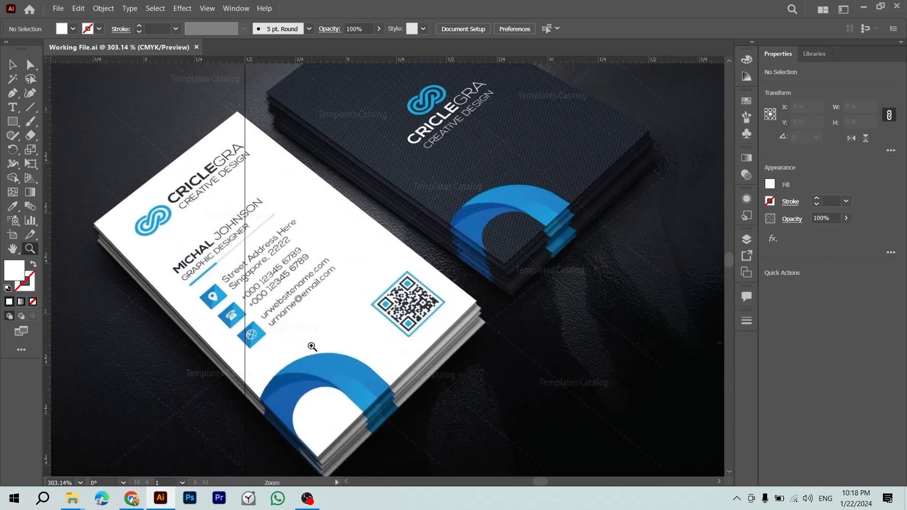
{"action": "left_click_drag", "start_coordinate": [366, 354], "coordinate": [343, 329]}
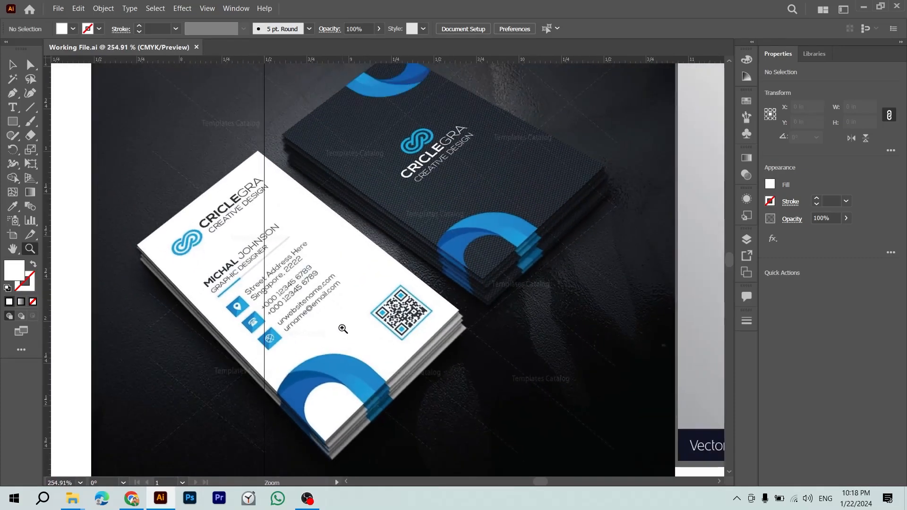
{"action": "left_click_drag", "start_coordinate": [418, 195], "coordinate": [563, 323]}
{"action": "left_click_drag", "start_coordinate": [430, 209], "coordinate": [343, 97]}
{"action": "left_click_drag", "start_coordinate": [537, 239], "coordinate": [416, 123]}
{"action": "left_click_drag", "start_coordinate": [581, 220], "coordinate": [138, 232]}
{"action": "left_click_drag", "start_coordinate": [488, 248], "coordinate": [536, 257]}
{"action": "left_click_drag", "start_coordinate": [598, 321], "coordinate": [376, 265]}
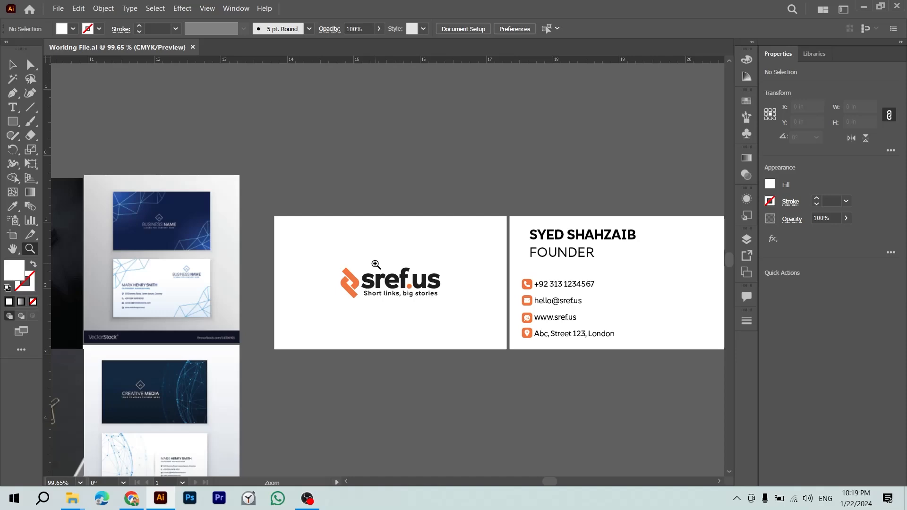
Step: Bring Chrome's Downloads page with the envelope, location and phone SVG icons to the front
{"action": "key", "text": "alt+Tab"}
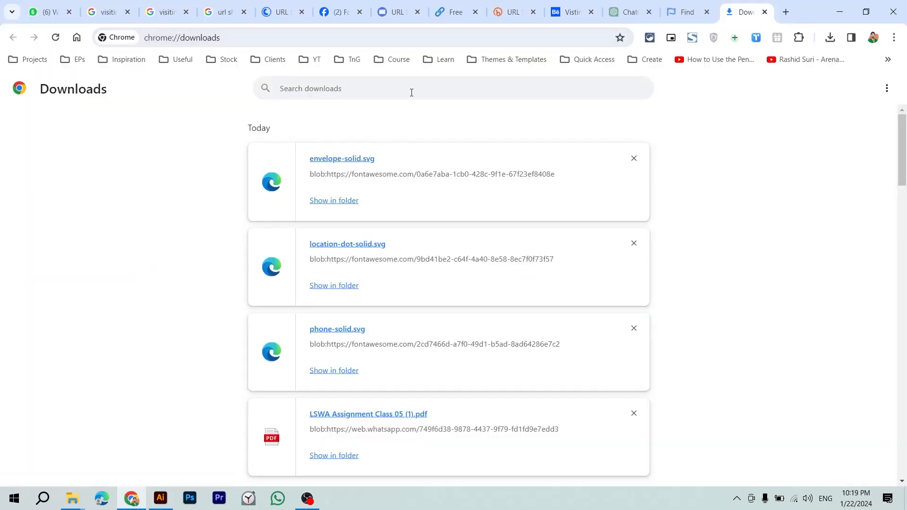
Step: Go to your own Facebook profile and copy the link address of yesterday's post
{"action": "left_click", "coordinate": [339, 12]}
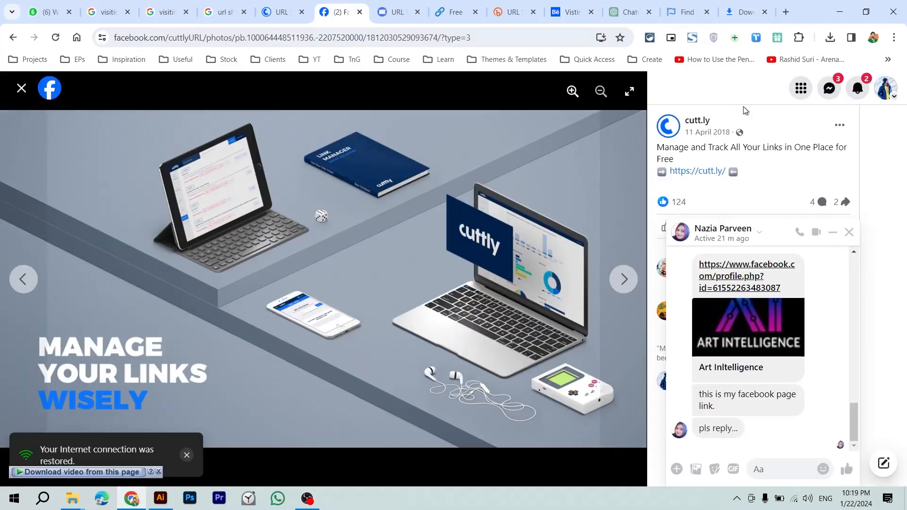
{"action": "left_click", "coordinate": [886, 88]}
{"action": "left_click", "coordinate": [752, 131]}
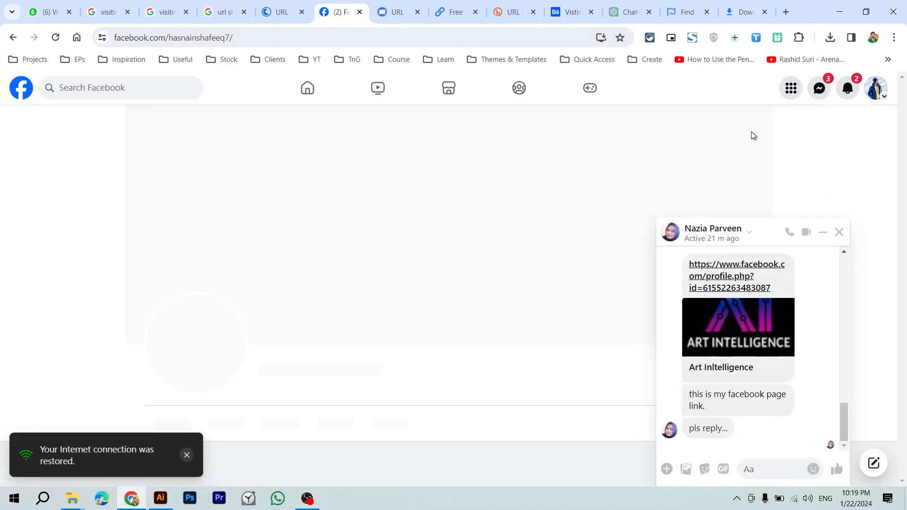
{"action": "scroll", "coordinate": [623, 208], "scroll_direction": "down", "scroll_amount": 9}
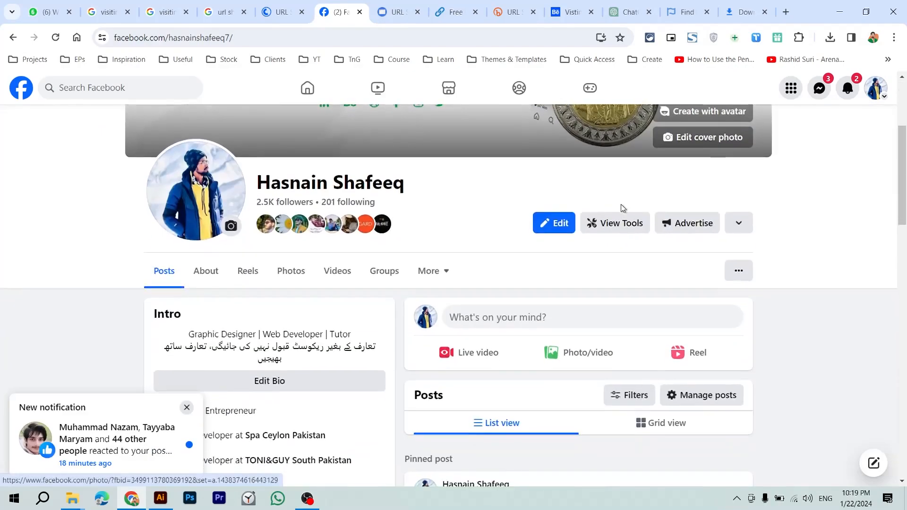
{"action": "scroll", "coordinate": [623, 208], "scroll_direction": "down", "scroll_amount": 8}
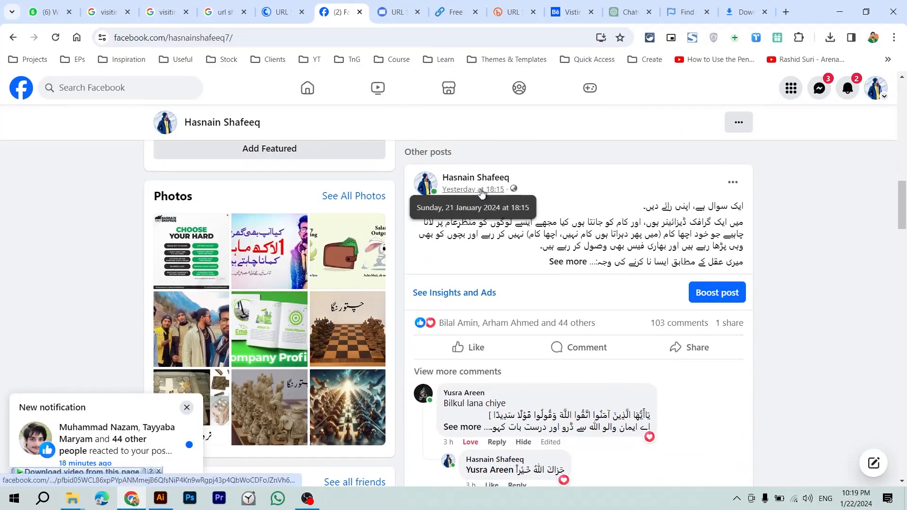
{"action": "right_click", "coordinate": [482, 192]}
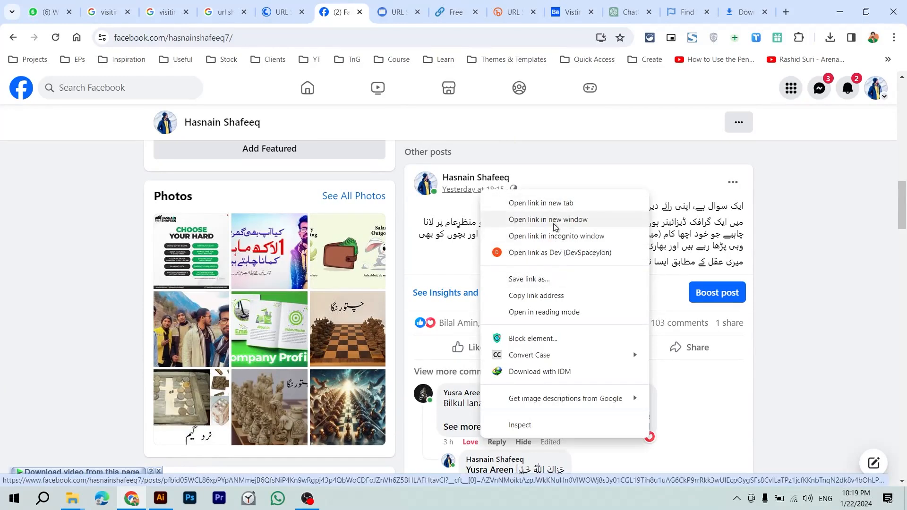
{"action": "left_click", "coordinate": [535, 296]}
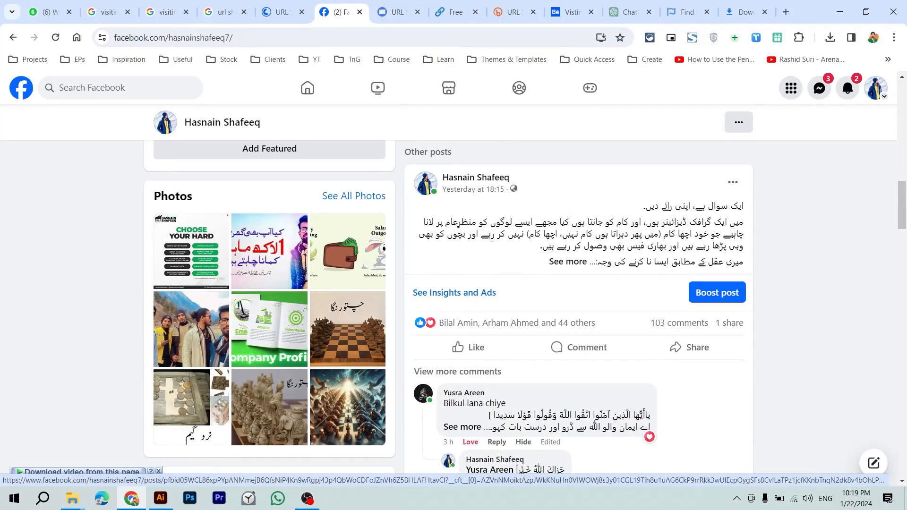
Step: Open sref.us in a new tab and paste the Facebook post link as the long URL
{"action": "left_click", "coordinate": [788, 11]}
{"action": "type", "text": "sref.us"}
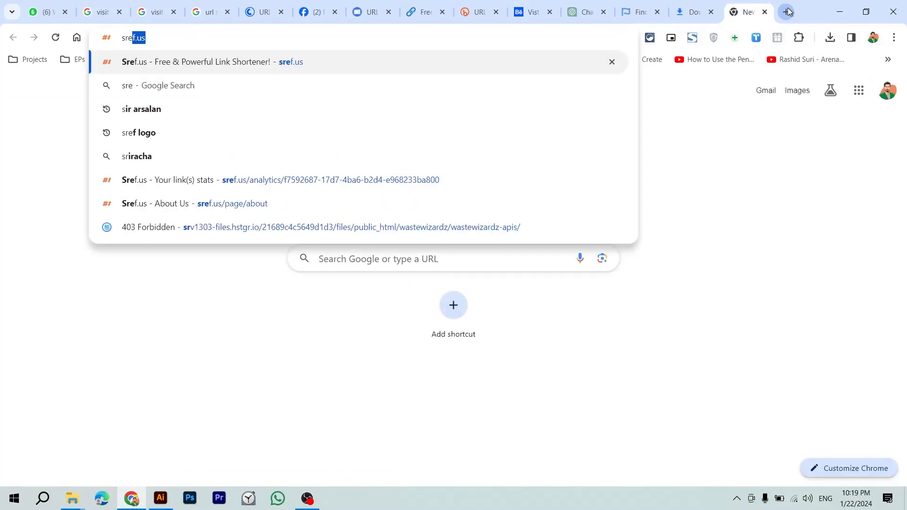
{"action": "key", "text": "Return"}
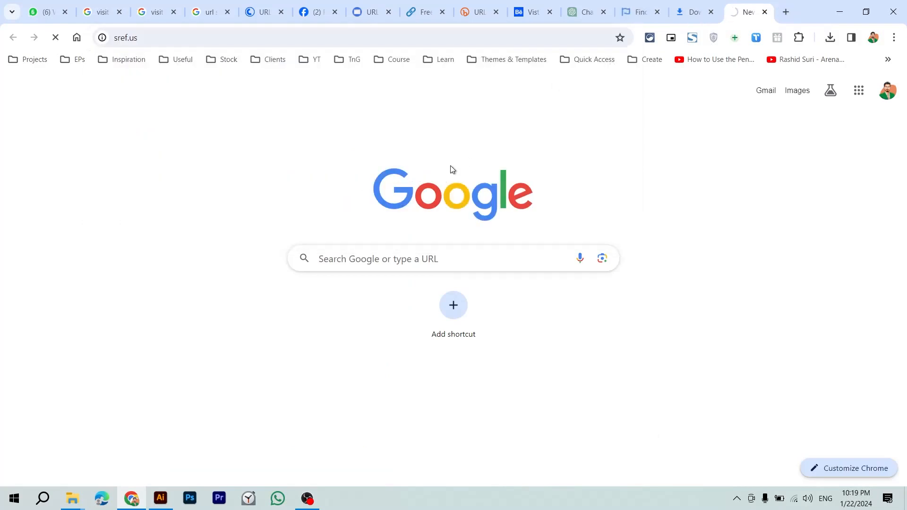
{"action": "left_click", "coordinate": [179, 329]}
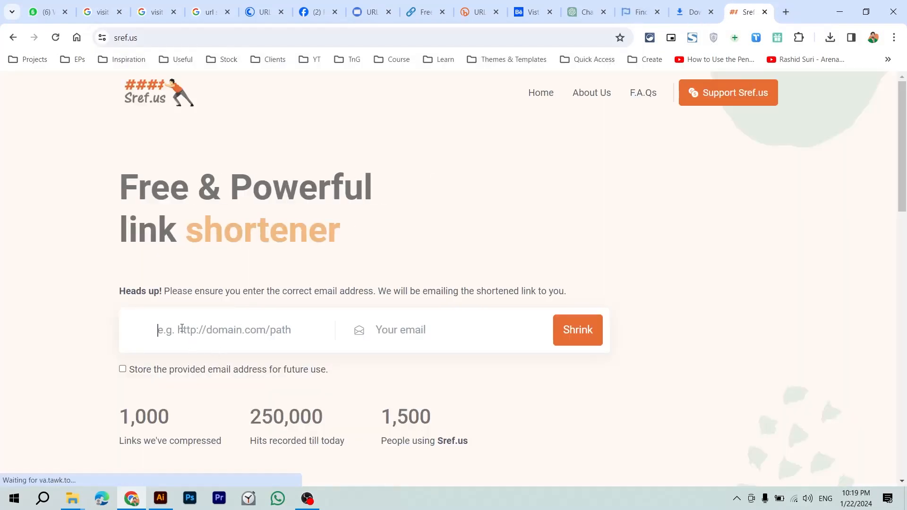
{"action": "key", "text": "ctrl+v"}
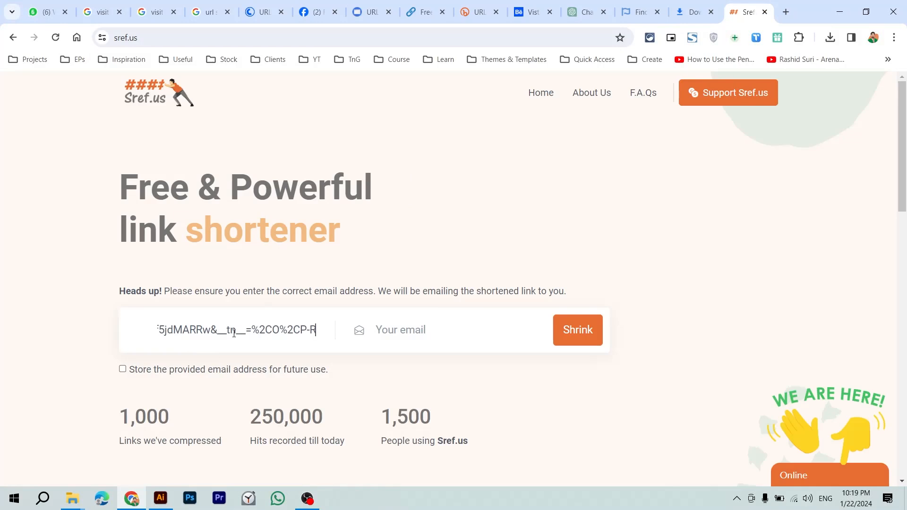
Step: Enter your email address and submit the link for shrinking
{"action": "left_click", "coordinate": [439, 331]}
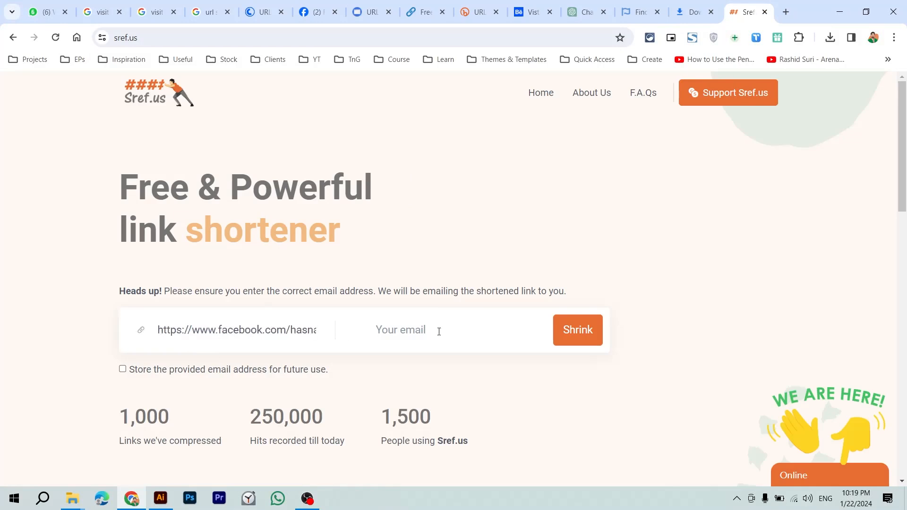
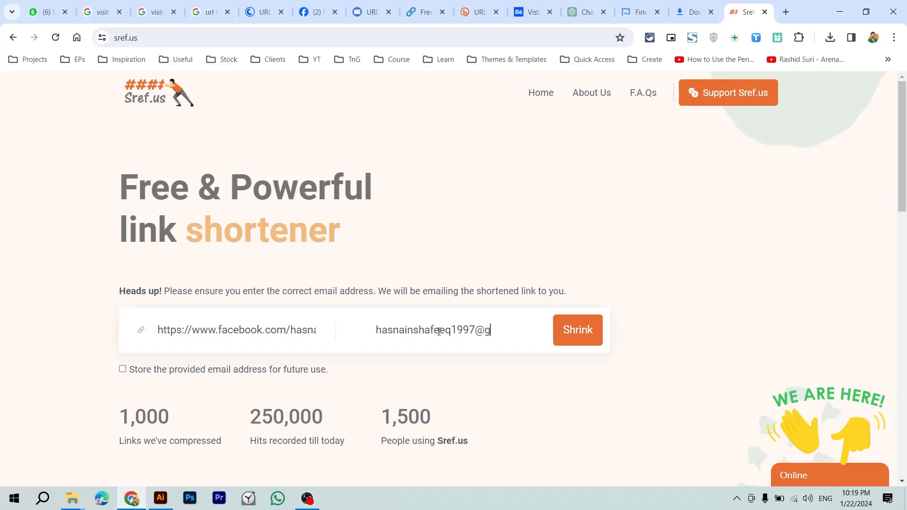
{"action": "left_click", "coordinate": [598, 342]}
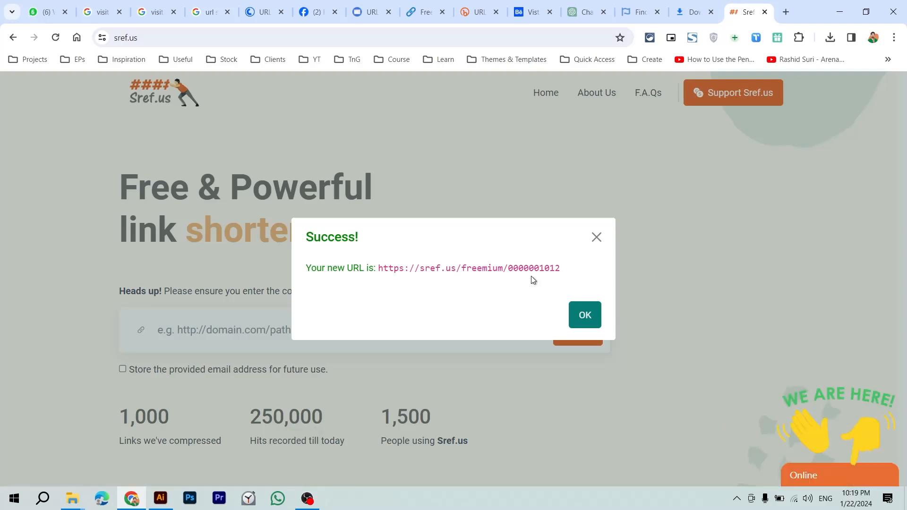
{"action": "left_click_drag", "start_coordinate": [313, 267], "coordinate": [394, 278]}
{"action": "left_click", "coordinate": [435, 279]}
{"action": "double_click", "coordinate": [395, 268]}
{"action": "left_click", "coordinate": [549, 266], "text": "shift"}
{"action": "key", "text": "ctrl+c"}
{"action": "key", "text": "alt+Tab"}
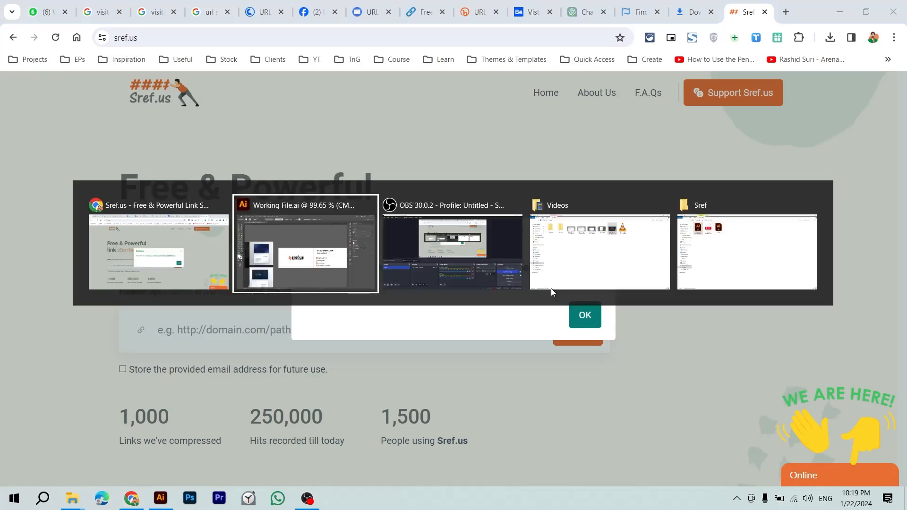
Step: Paste the short URL onto the canvas, then test it loads the Facebook post in a new tab
{"action": "key", "text": "ctrl+v"}
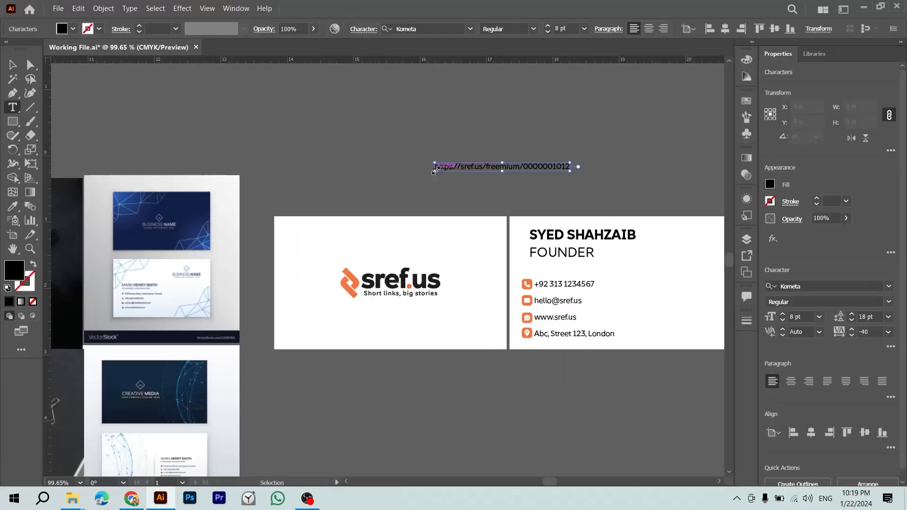
{"action": "key", "text": "alt+Tab"}
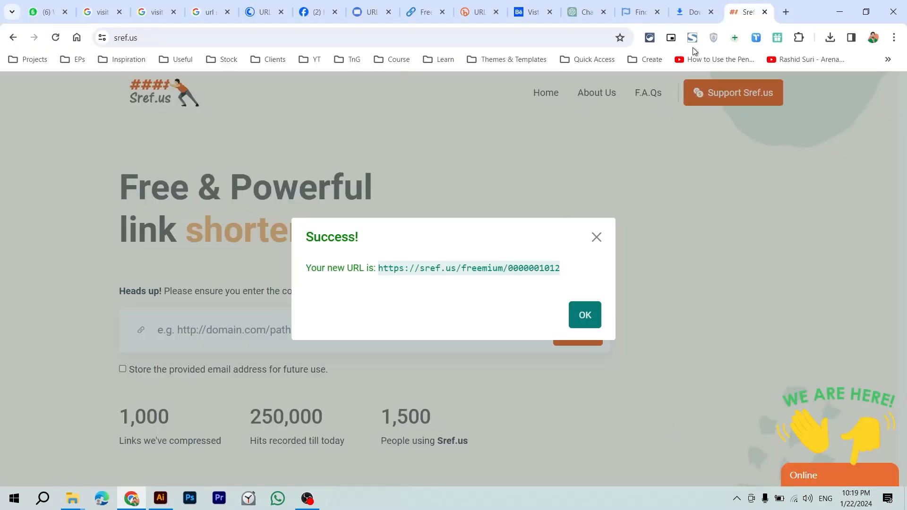
{"action": "key", "text": "ctrl+t"}
{"action": "key", "text": "ctrl+v"}
{"action": "key", "text": "Return"}
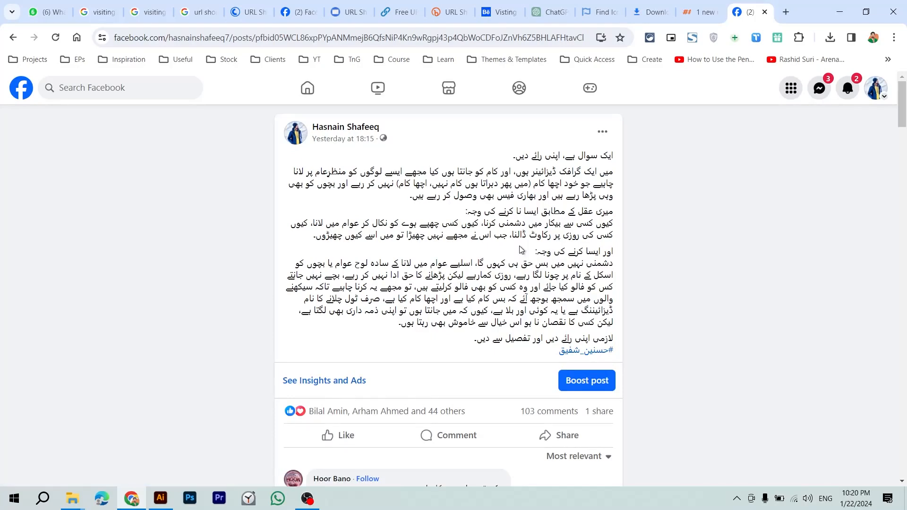
{"action": "key", "text": "ctrl+w"}
Step: Duplicate the short URL text upward and replace the copy with the full Facebook post link
{"action": "key", "text": "alt+Tab"}
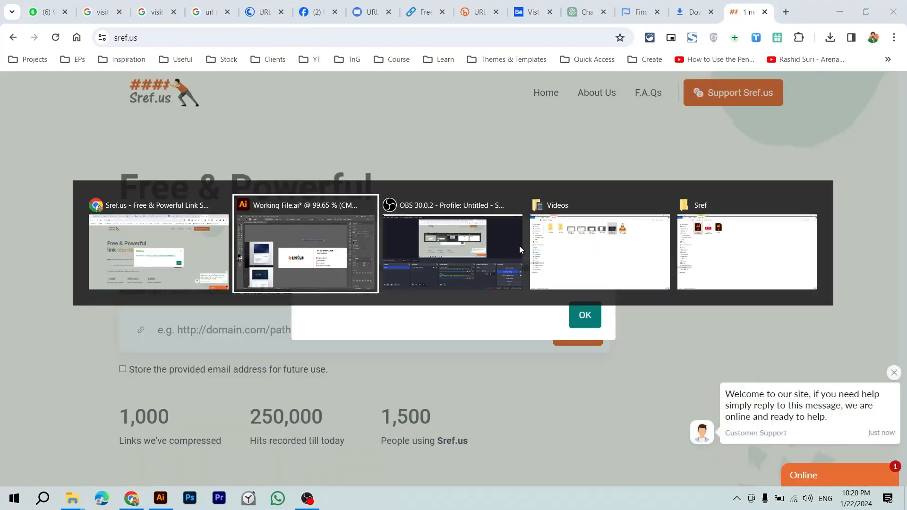
{"action": "key", "text": "alt+shift+Tab"}
{"action": "key", "text": "alt+Tab"}
{"action": "key", "text": "alt+Tab"}
{"action": "key", "text": "alt+Tab"}
{"action": "key", "text": "Tab"}
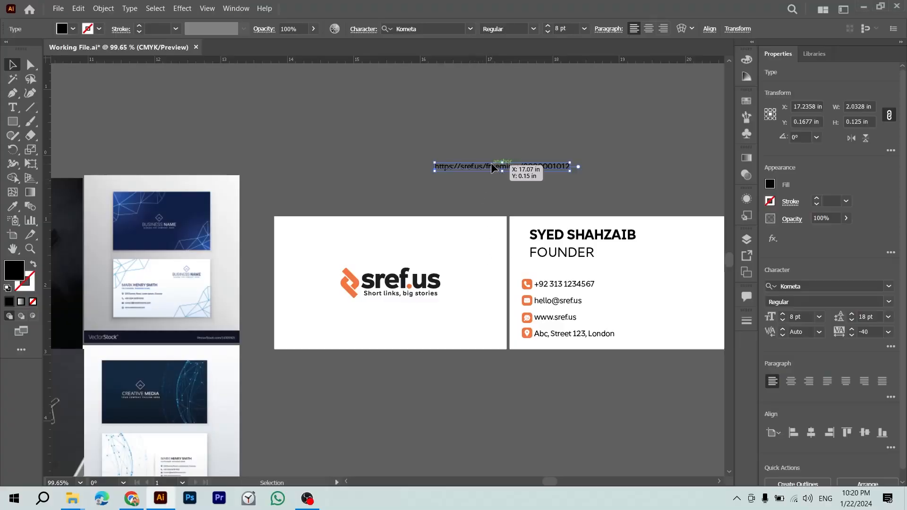
{"action": "left_click_drag", "start_coordinate": [467, 168], "coordinate": [464, 123]}
{"action": "double_click", "coordinate": [465, 123]}
{"action": "key", "text": "ctrl+a"}
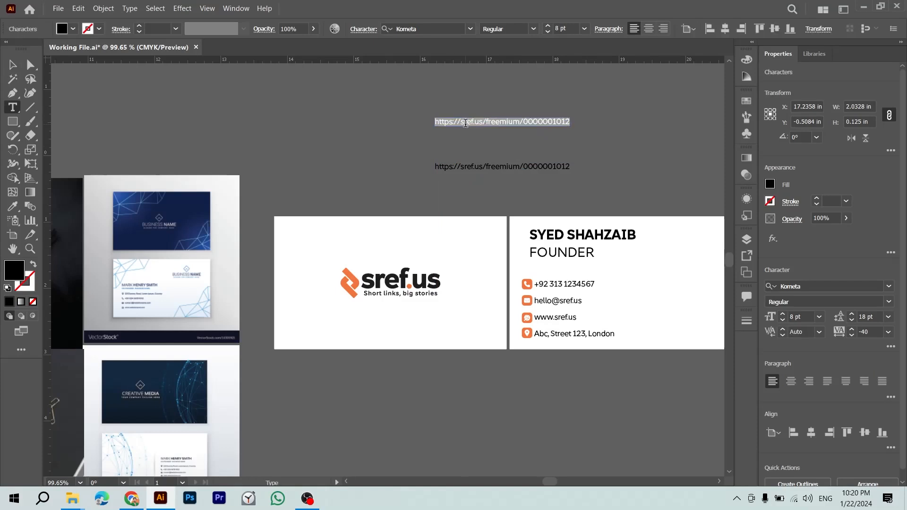
{"action": "key", "text": "super+v"}
{"action": "left_click", "coordinate": [809, 355]}
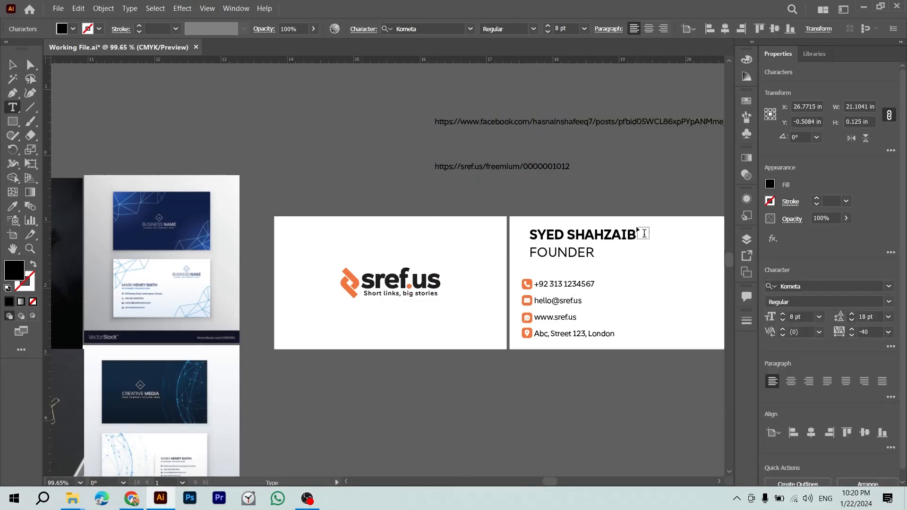
{"action": "key", "text": "Escape"}
{"action": "left_click_drag", "start_coordinate": [604, 161], "coordinate": [431, 214]}
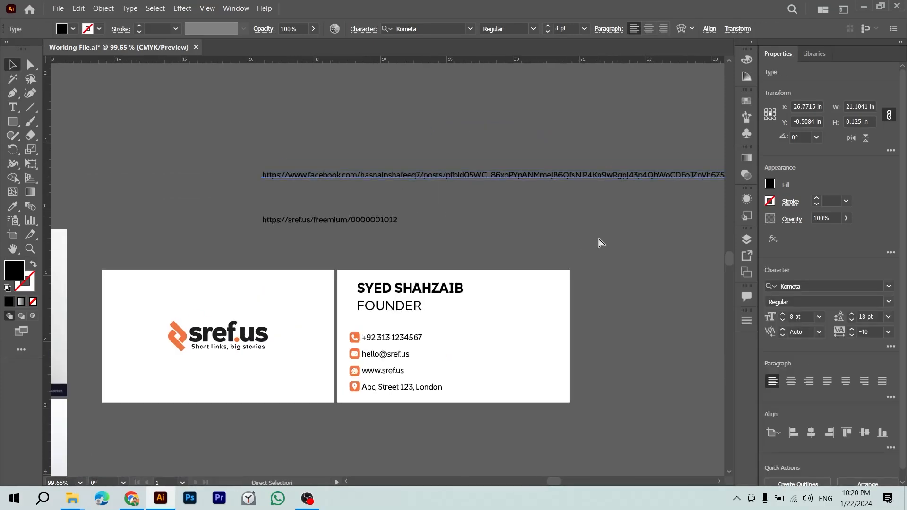
{"action": "scroll", "coordinate": [600, 243], "scroll_direction": "down", "scroll_amount": 2}
{"action": "left_click", "coordinate": [531, 242]}
{"action": "left_click_drag", "start_coordinate": [532, 242], "coordinate": [284, 240]}
{"action": "left_click_drag", "start_coordinate": [458, 238], "coordinate": [625, 236]}
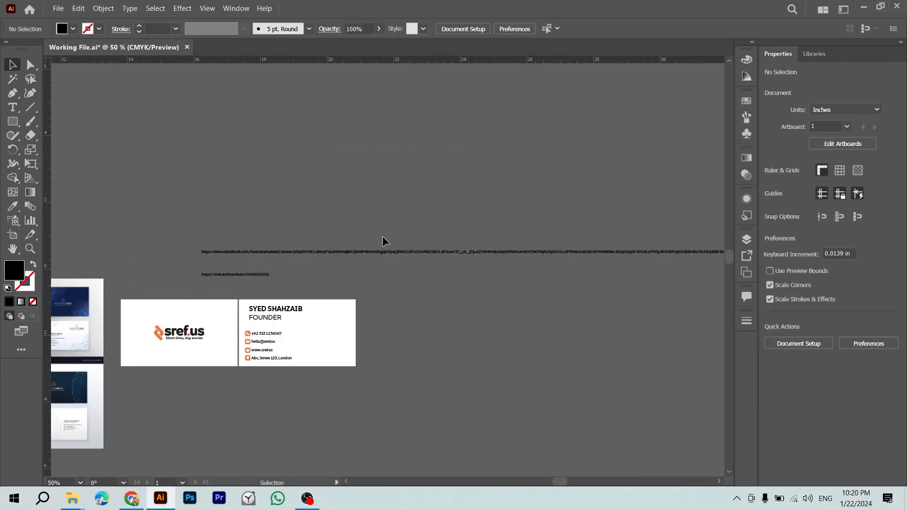
{"action": "left_click_drag", "start_coordinate": [382, 239], "coordinate": [426, 242]}
{"action": "key", "text": "z"}
{"action": "left_click_drag", "start_coordinate": [263, 264], "coordinate": [353, 273]}
{"action": "left_click_drag", "start_coordinate": [399, 379], "coordinate": [434, 331]}
{"action": "left_click_drag", "start_coordinate": [434, 331], "coordinate": [381, 201]}
{"action": "left_click_drag", "start_coordinate": [410, 300], "coordinate": [350, 286]}
{"action": "key", "text": "v"}
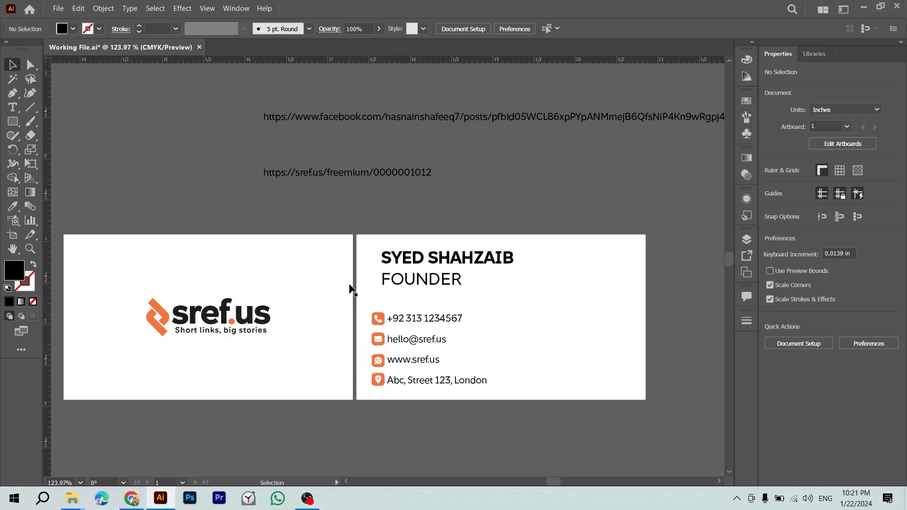
{"action": "left_click", "coordinate": [339, 275]}
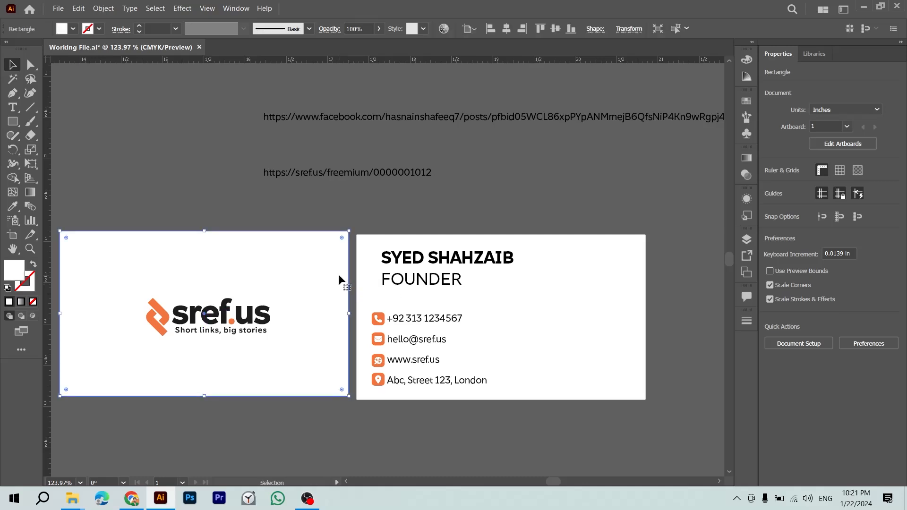
Step: Duplicate the sref.us logo below the card and delete its wordmark, keeping the icon
{"action": "left_click", "coordinate": [369, 224]}
{"action": "key", "text": "ctrl+minus"}
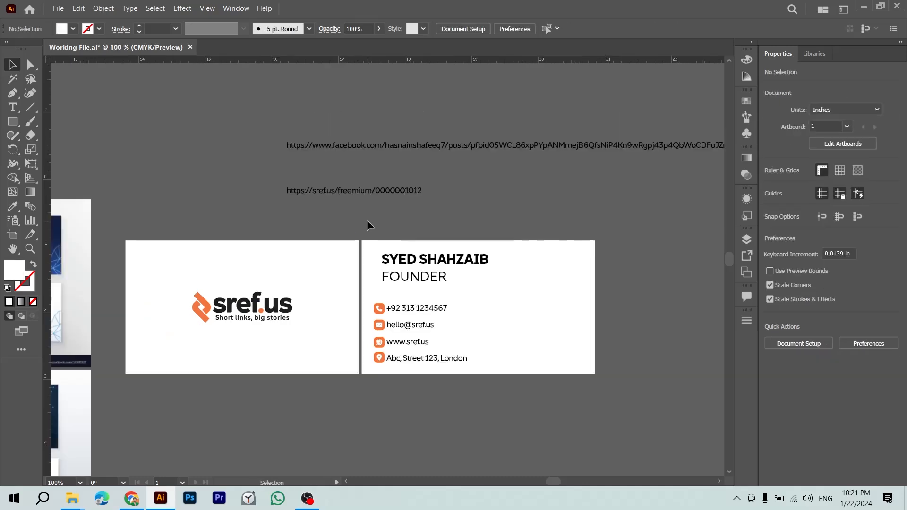
{"action": "left_click_drag", "start_coordinate": [367, 220], "coordinate": [487, 171]}
{"action": "left_click", "coordinate": [394, 258]}
{"action": "left_click_drag", "start_coordinate": [393, 258], "coordinate": [456, 367]}
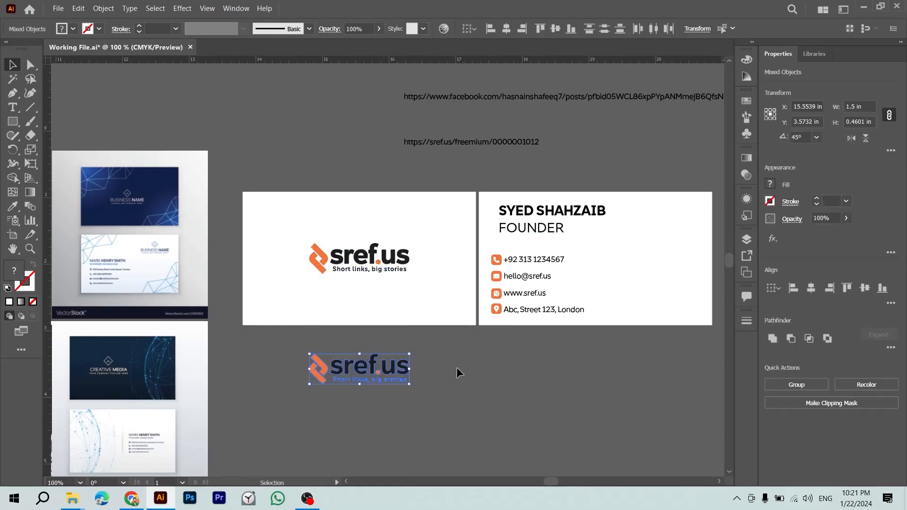
{"action": "left_click", "coordinate": [449, 348]}
{"action": "left_click", "coordinate": [444, 266]}
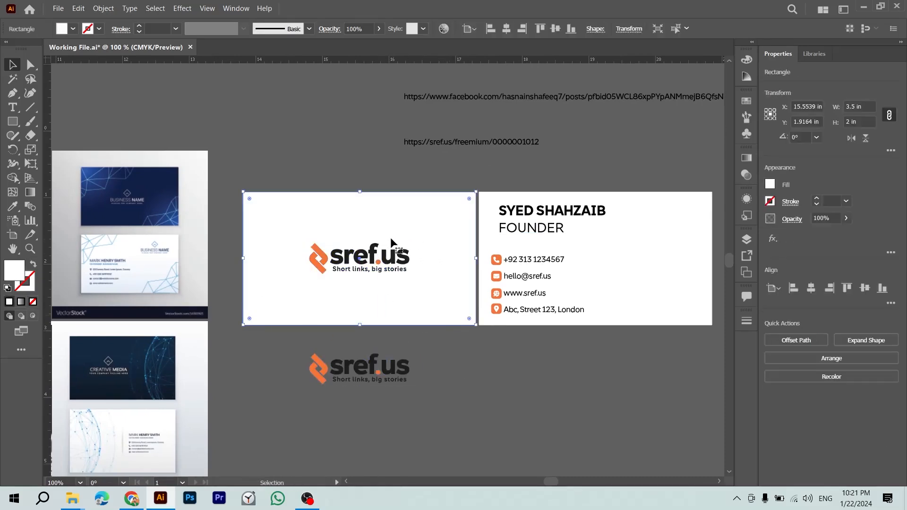
{"action": "left_click", "coordinate": [449, 360]}
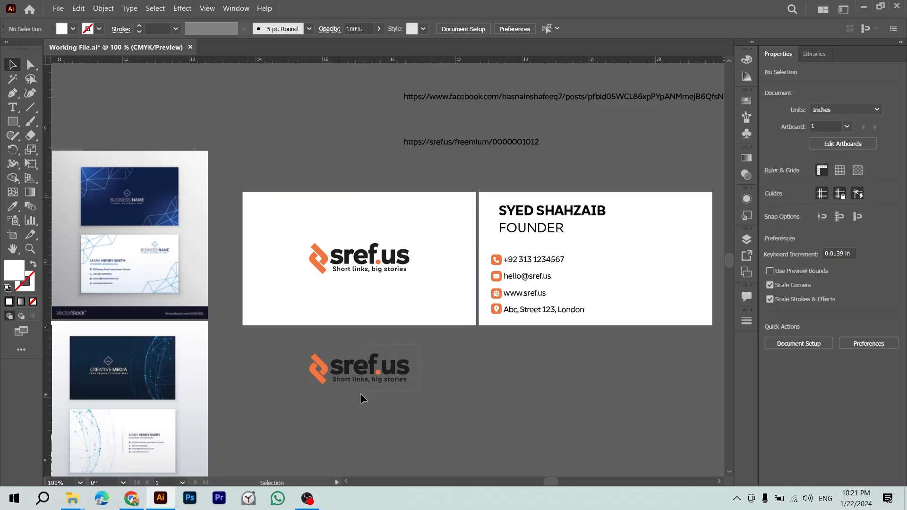
{"action": "left_click_drag", "start_coordinate": [339, 413], "coordinate": [339, 413]}
{"action": "key", "text": "Delete"}
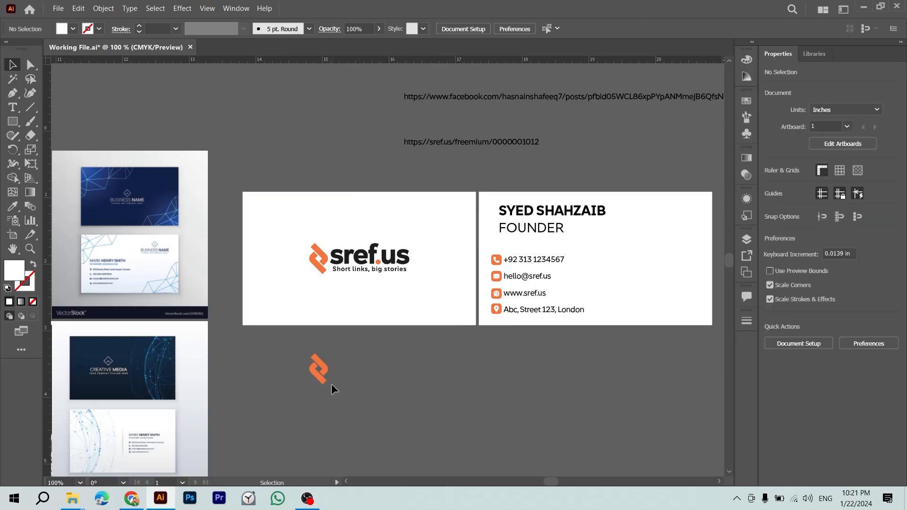
Step: Copy the orange icon, leaving a spare duplicate below the card
{"action": "left_click", "coordinate": [320, 376]}
{"action": "key", "text": "ctrl+f"}
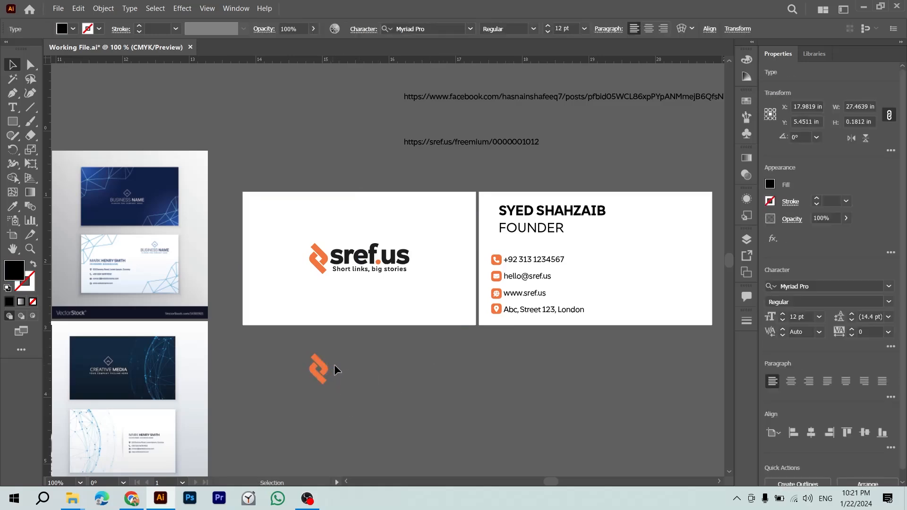
{"action": "left_click_drag", "start_coordinate": [335, 343], "coordinate": [292, 412]}
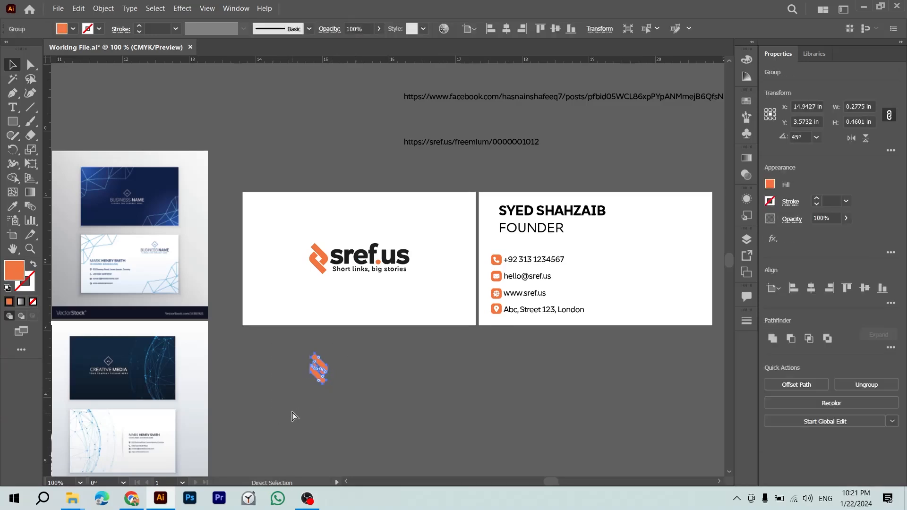
{"action": "key", "text": "ctrl+c"}
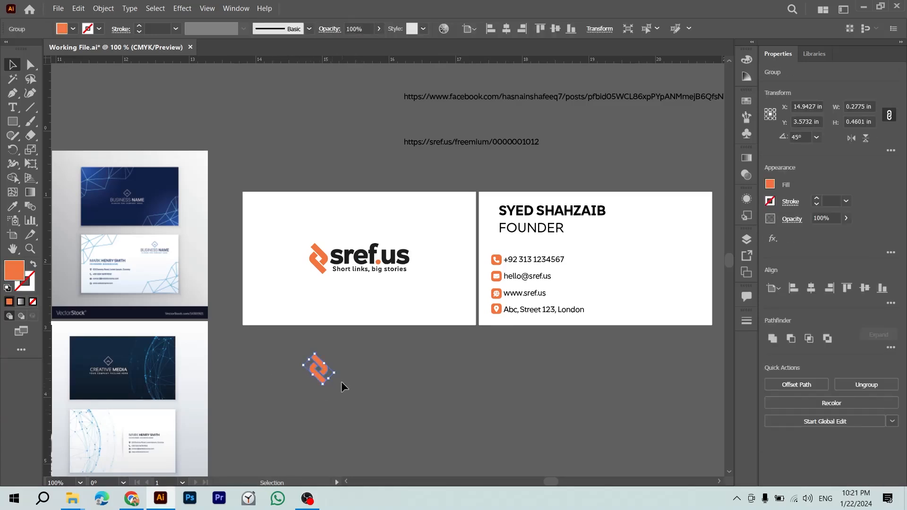
{"action": "left_click_drag", "start_coordinate": [322, 375], "coordinate": [477, 396]}
{"action": "key", "text": "ctrl+z"}
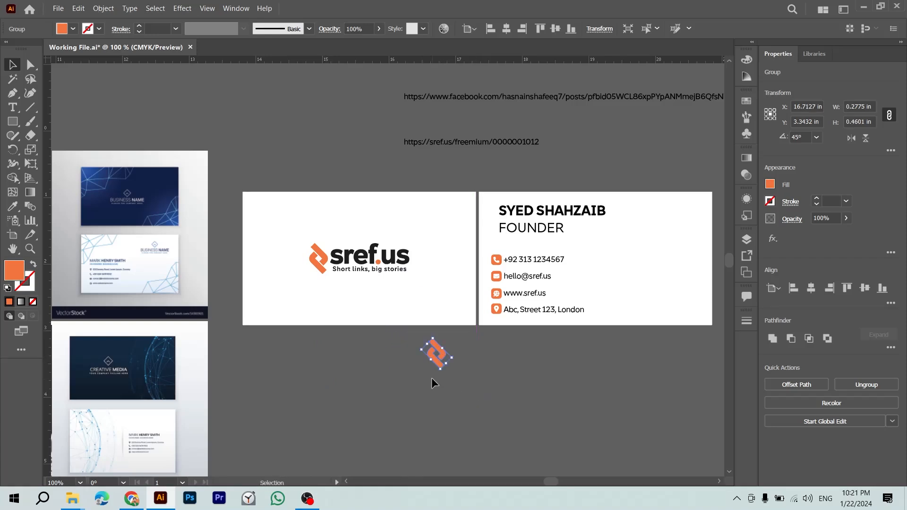
{"action": "left_click_drag", "start_coordinate": [435, 365], "coordinate": [367, 391]}
{"action": "left_click", "coordinate": [451, 376]}
{"action": "left_click", "coordinate": [435, 347]}
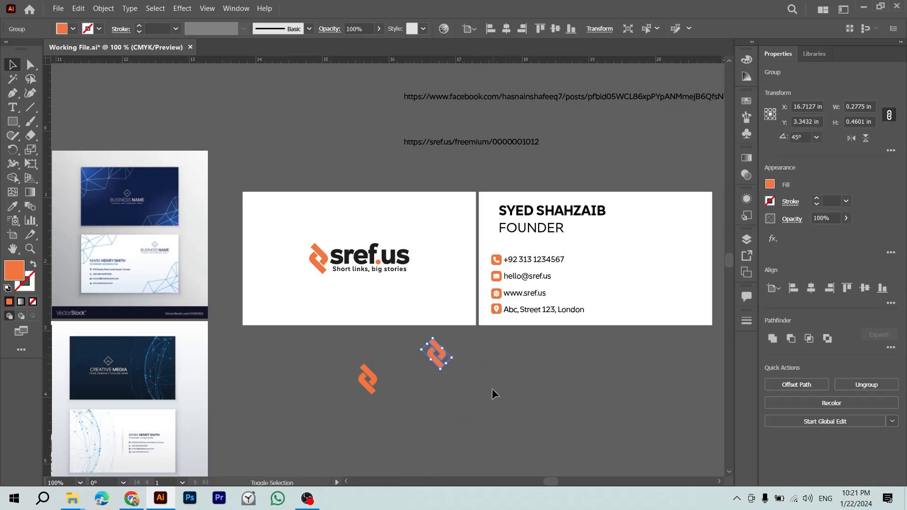
Step: Enlarge the orange icon about 3.5 times and move it onto the card's bottom-right corner
{"action": "left_click_drag", "start_coordinate": [446, 363], "coordinate": [463, 297]}
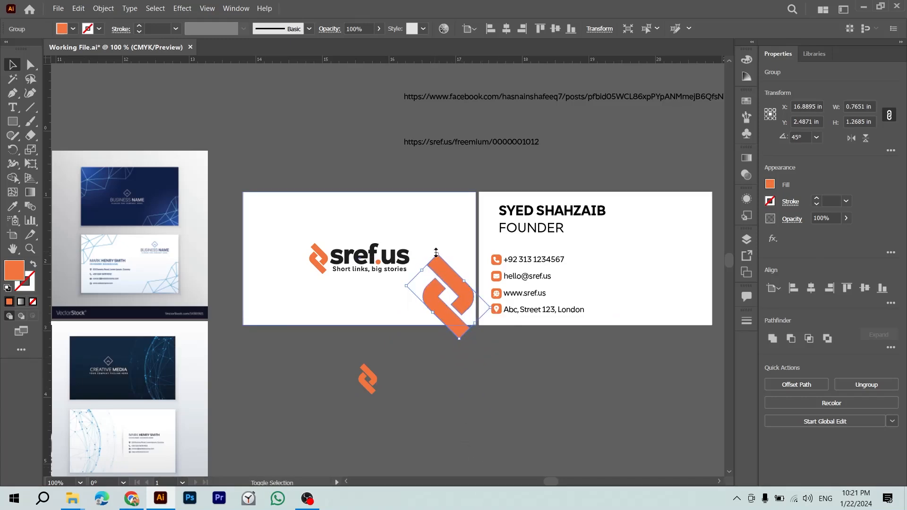
{"action": "left_click", "coordinate": [443, 358]}
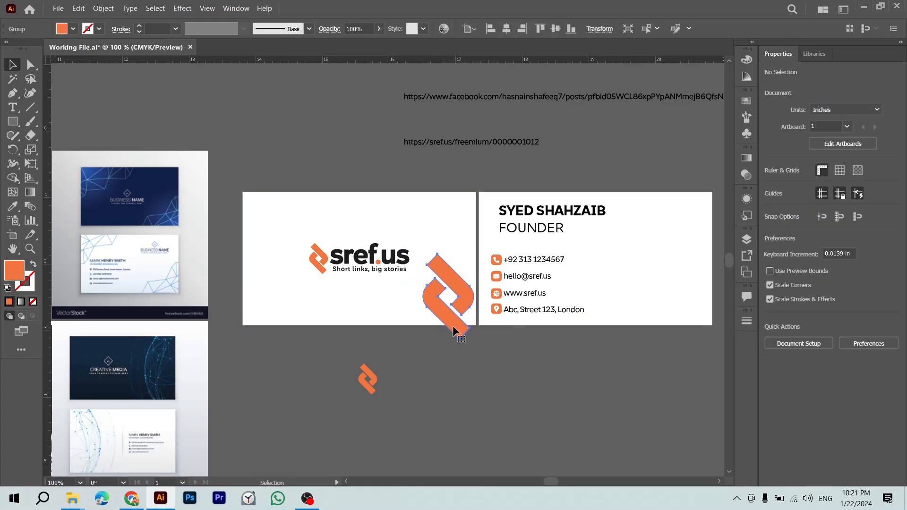
{"action": "left_click_drag", "start_coordinate": [459, 333], "coordinate": [461, 335]}
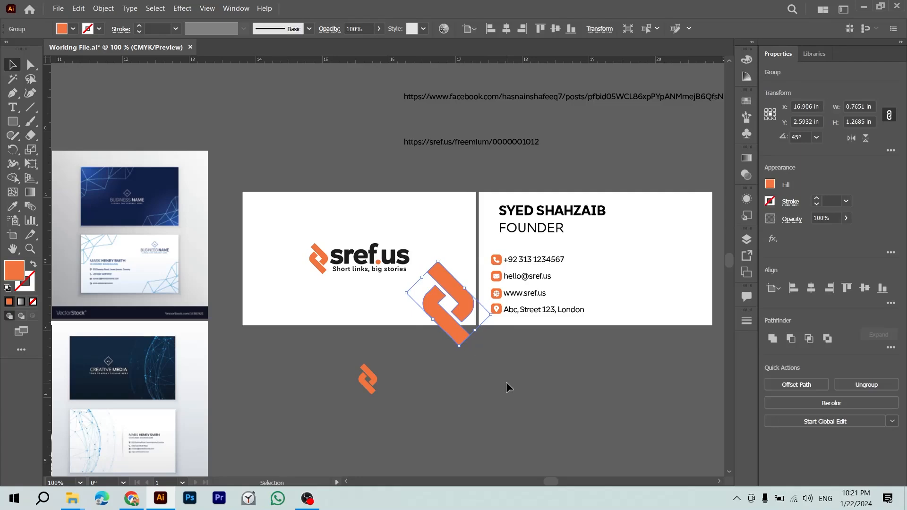
{"action": "scroll", "coordinate": [507, 382], "scroll_direction": "right", "scroll_amount": 2}
Step: Lower the large orange icon's opacity to 10%
{"action": "left_click", "coordinate": [831, 217]}
{"action": "type", "text": "0"}
{"action": "key", "text": "Return"}
{"action": "type", "text": "01"}
{"action": "key", "text": "Return"}
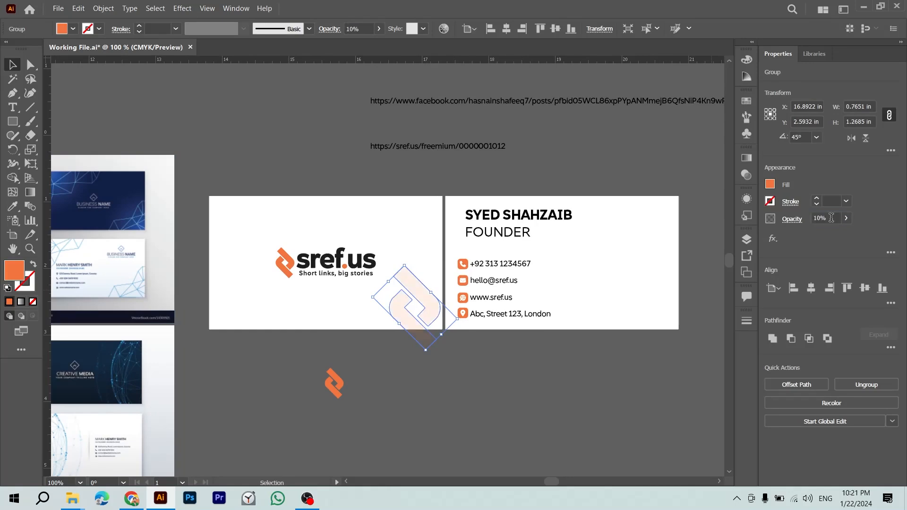
{"action": "left_click", "coordinate": [549, 352]}
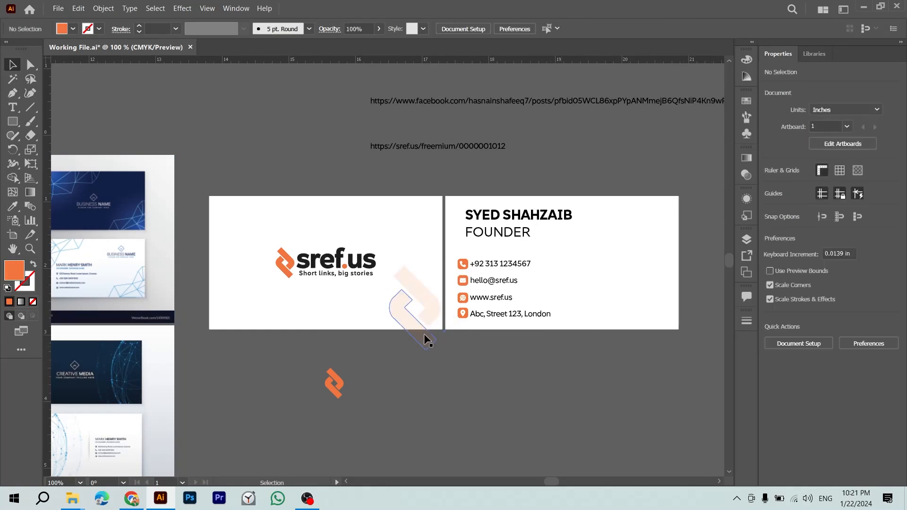
Step: Try the dark text colour at 10% opacity on the icon, then revert to faded orange
{"action": "key", "text": "z"}
{"action": "left_click_drag", "start_coordinate": [447, 409], "coordinate": [500, 335]}
{"action": "key", "text": "v"}
{"action": "left_click", "coordinate": [492, 313]}
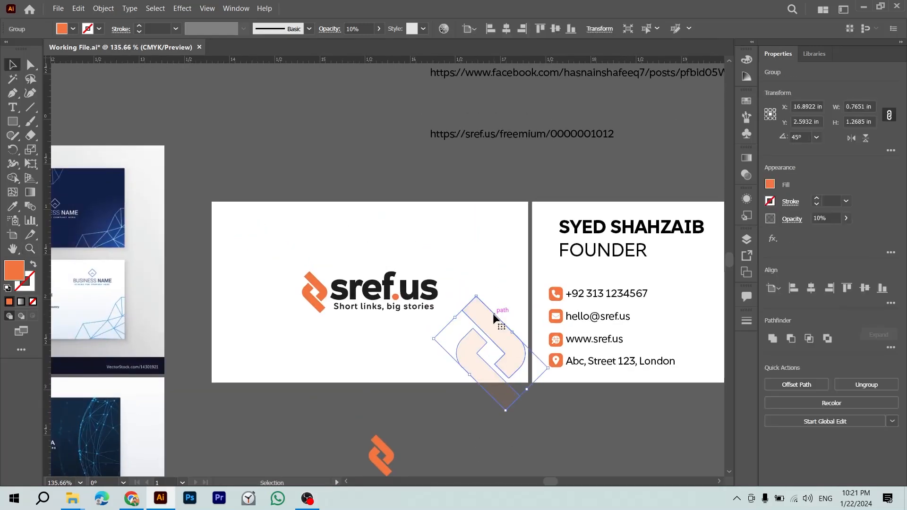
{"action": "key", "text": "i"}
{"action": "left_click", "coordinate": [655, 357]}
{"action": "key", "text": "v"}
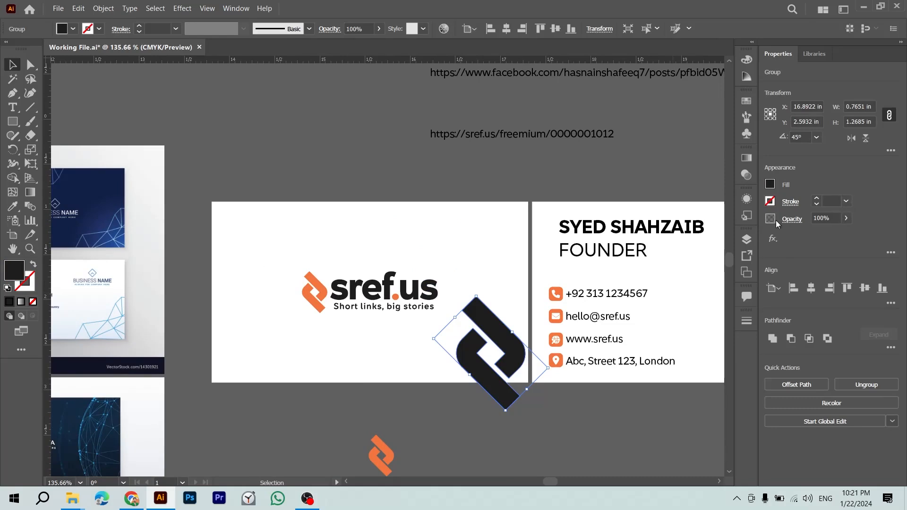
{"action": "left_click", "coordinate": [835, 217]}
{"action": "type", "text": "10"}
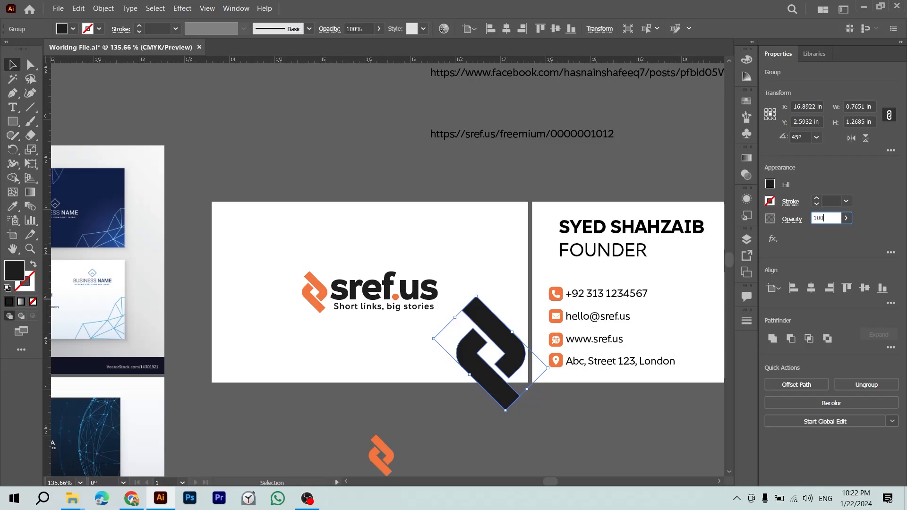
{"action": "type", "text": "10"}
{"action": "key", "text": "Return"}
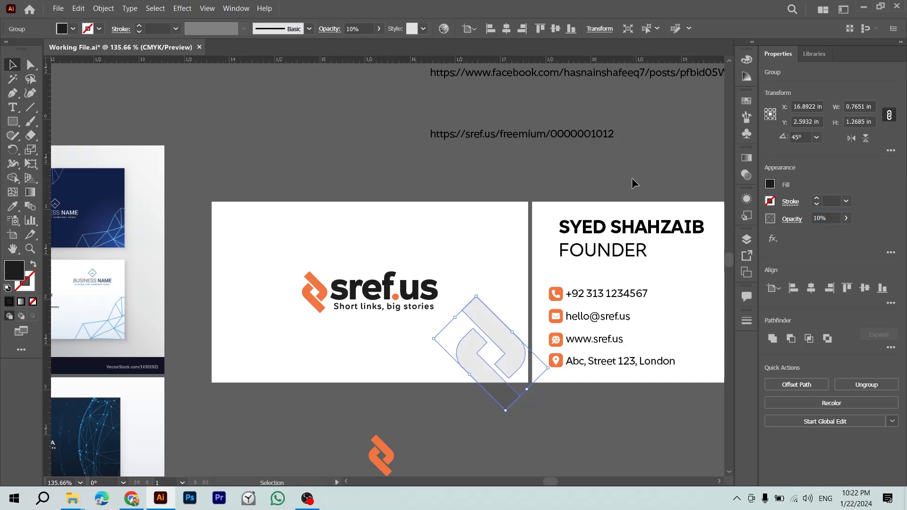
{"action": "left_click", "coordinate": [632, 179]}
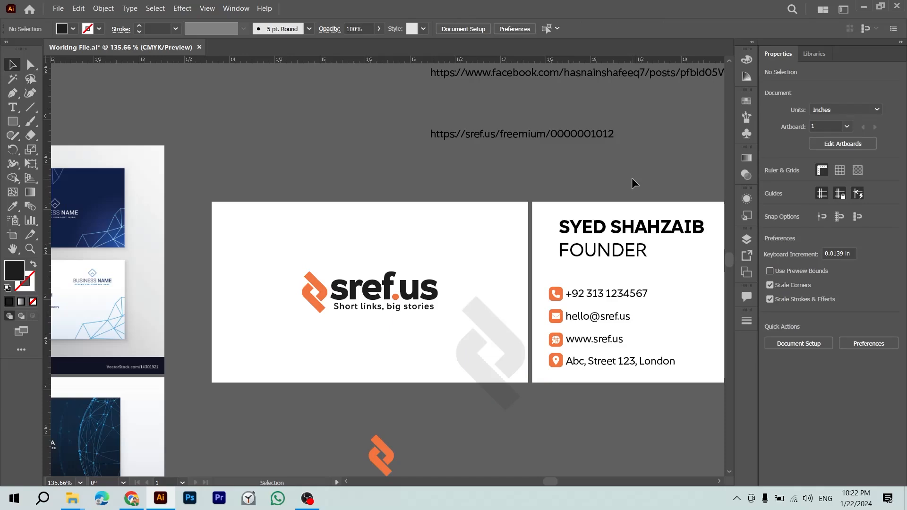
{"action": "key", "text": "ctrl+z"}
{"action": "key", "text": "ctrl+z"}
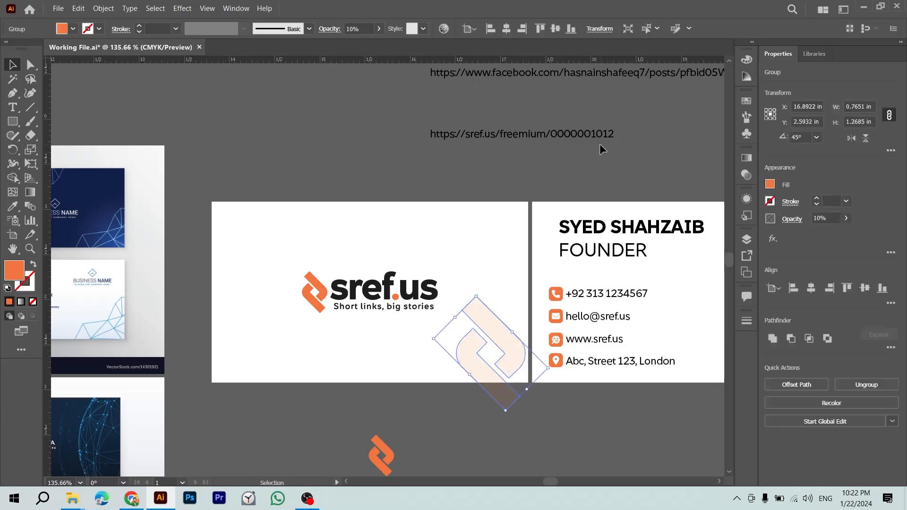
Step: Set the orange watermark icon's opacity to 20%
{"action": "left_click", "coordinate": [600, 143]}
{"action": "left_click", "coordinate": [485, 315]}
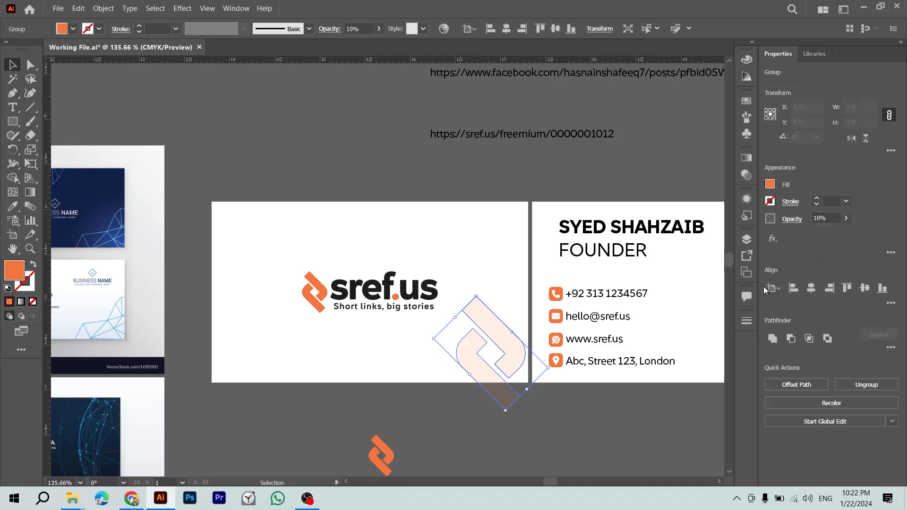
{"action": "left_click", "coordinate": [822, 218]}
{"action": "type", "text": "20"}
{"action": "key", "text": "Return"}
{"action": "left_click", "coordinate": [651, 172]}
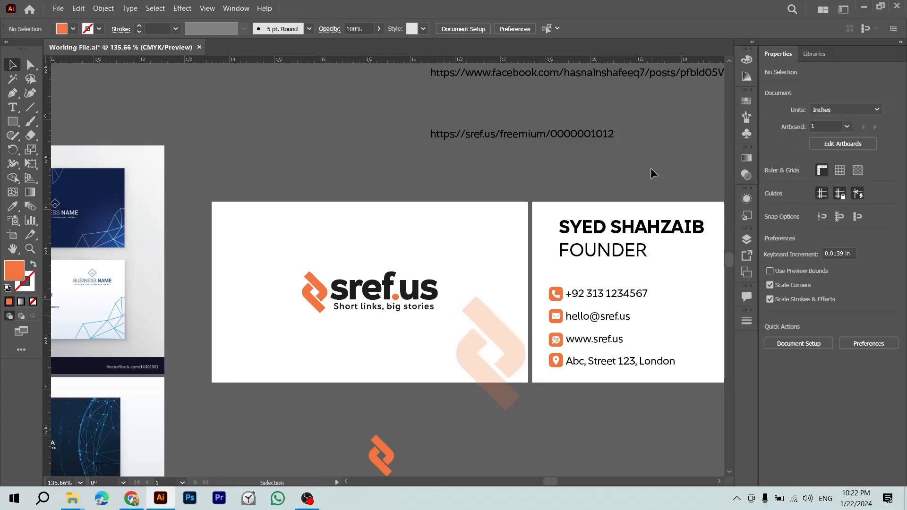
Step: Try an upright rotation and a top-left watermark copy, undoing both and slightly resizing the icon
{"action": "left_click_drag", "start_coordinate": [498, 310], "coordinate": [449, 302]}
{"action": "left_click", "coordinate": [446, 321]}
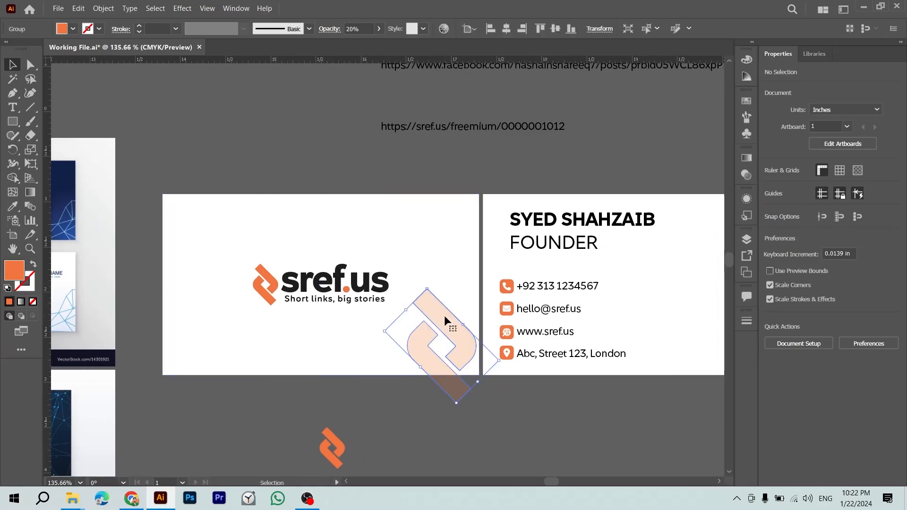
{"action": "left_click_drag", "start_coordinate": [430, 288], "coordinate": [471, 297]}
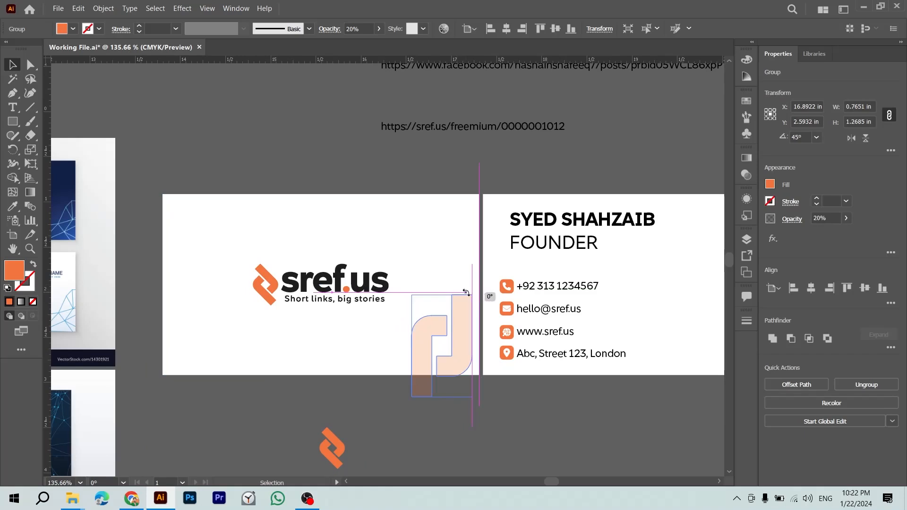
{"action": "left_click", "coordinate": [478, 426]}
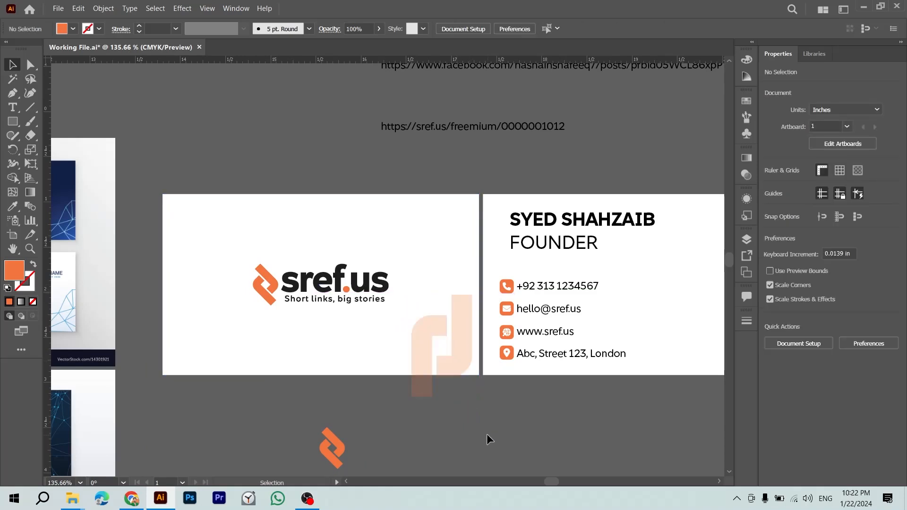
{"action": "key", "text": "ctrl+z"}
{"action": "key", "text": "ctrl+z"}
{"action": "left_click_drag", "start_coordinate": [406, 309], "coordinate": [408, 311]}
{"action": "left_click", "coordinate": [488, 414]}
{"action": "left_click_drag", "start_coordinate": [463, 365], "coordinate": [216, 227]}
{"action": "left_click", "coordinate": [415, 424]}
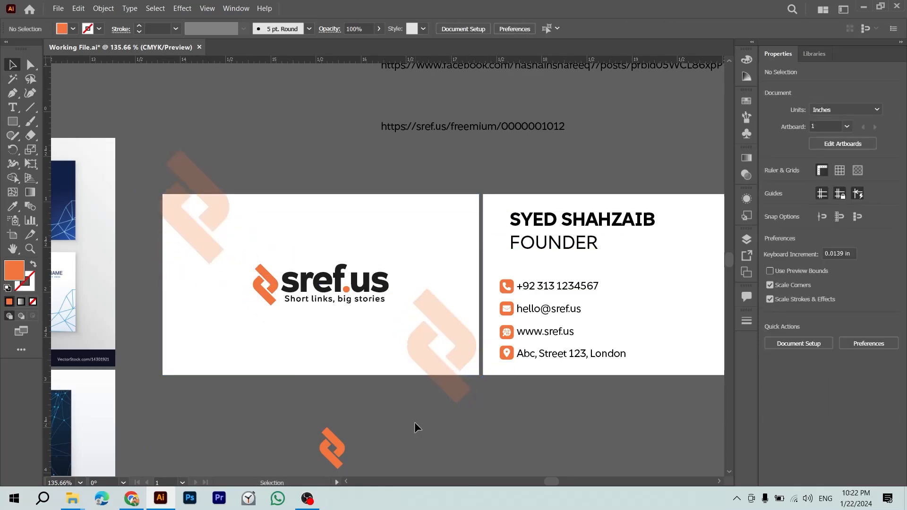
{"action": "key", "text": "ctrl+z"}
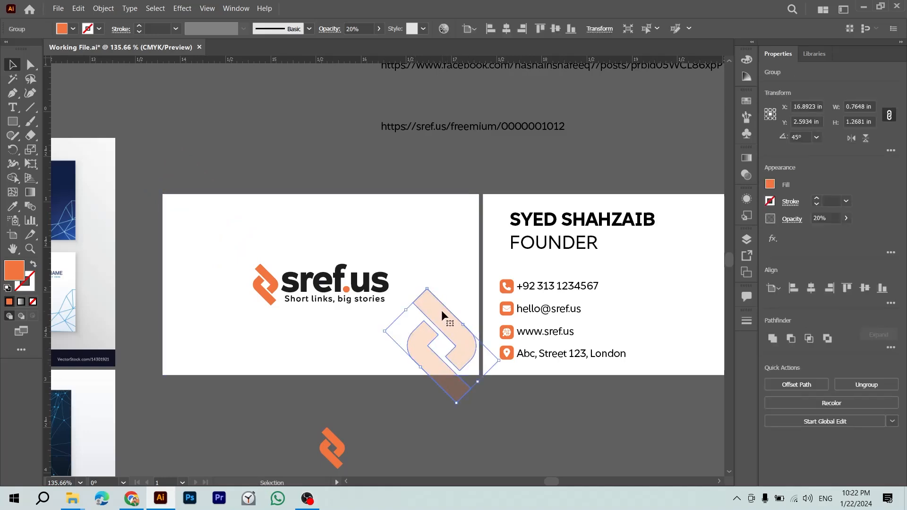
Step: Clip the watermark to the white front card with Ctrl+7 and inspect the result
{"action": "left_click", "coordinate": [418, 243], "text": "shift"}
{"action": "key", "text": "ctrl+7"}
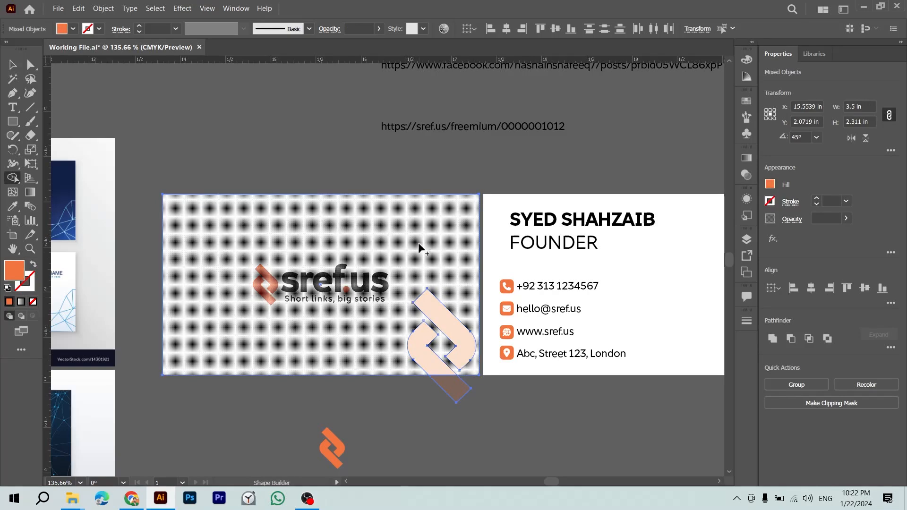
{"action": "left_click", "coordinate": [545, 446]}
{"action": "left_click_drag", "start_coordinate": [546, 445], "coordinate": [447, 417]}
{"action": "left_click_drag", "start_coordinate": [331, 351], "coordinate": [385, 393]}
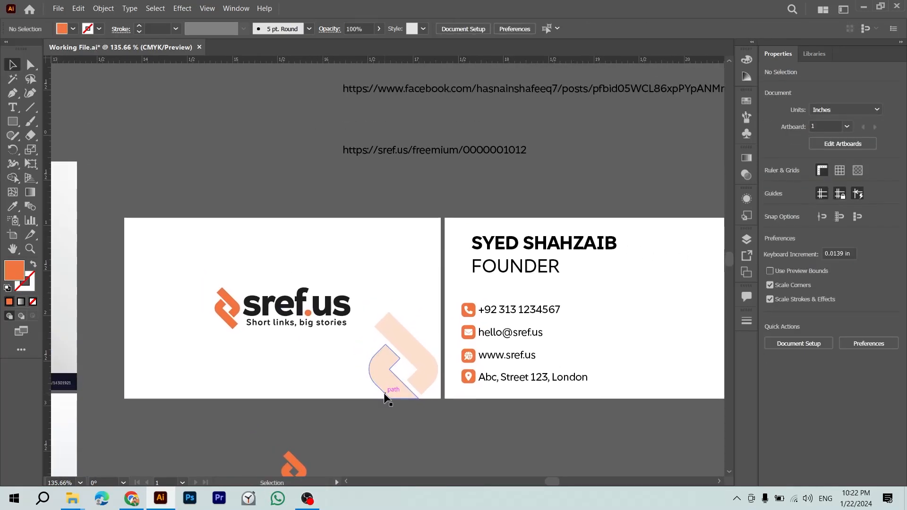
{"action": "left_click", "coordinate": [399, 373]}
{"action": "left_click", "coordinate": [410, 201]}
{"action": "left_click_drag", "start_coordinate": [410, 200], "coordinate": [270, 177]}
{"action": "left_click", "coordinate": [290, 282]}
{"action": "left_click", "coordinate": [326, 176]}
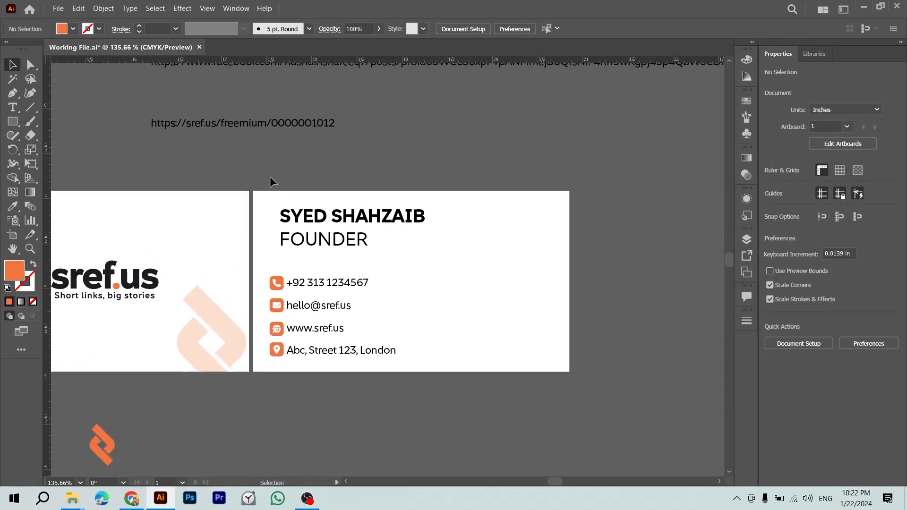
Step: Copy the faded watermark onto the contact-details card's lower-right area
{"action": "left_click", "coordinate": [236, 327]}
{"action": "left_click_drag", "start_coordinate": [234, 327], "coordinate": [511, 327]}
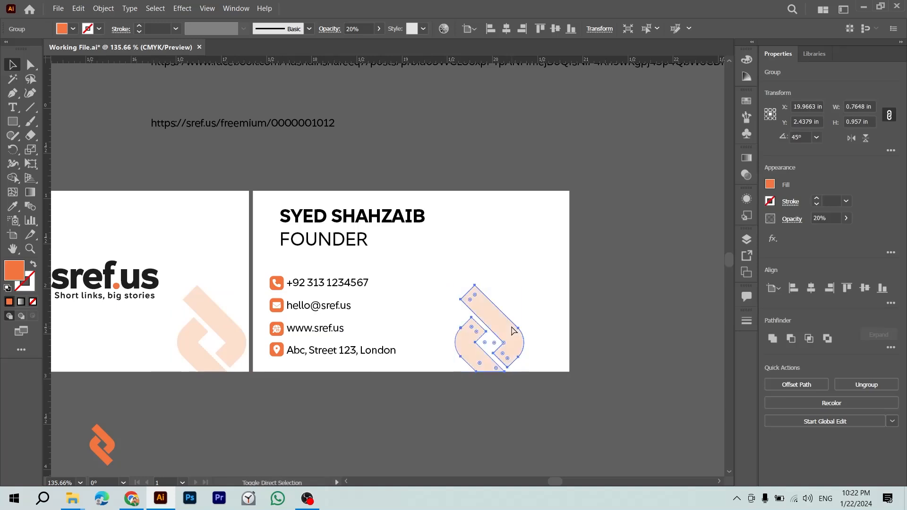
{"action": "left_click", "coordinate": [562, 282]}
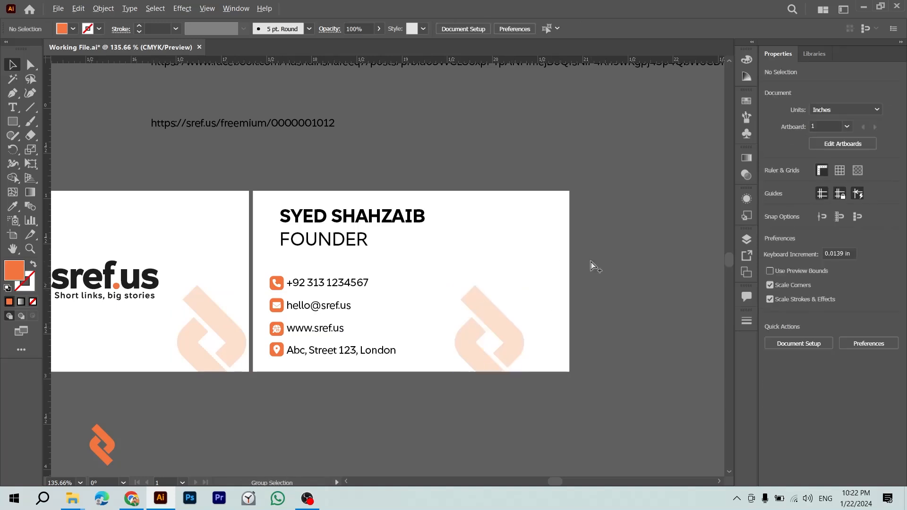
{"action": "left_click_drag", "start_coordinate": [596, 163], "coordinate": [479, 402]}
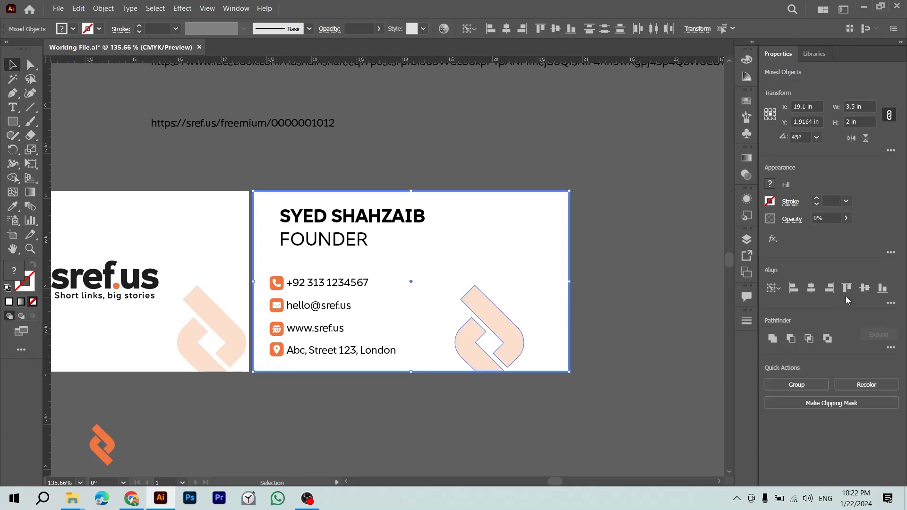
Step: Align both faded logos to their cards' right edges with Horizontal Align Right and fine-nudge them
{"action": "left_click", "coordinate": [830, 287]}
{"action": "left_click", "coordinate": [655, 307]}
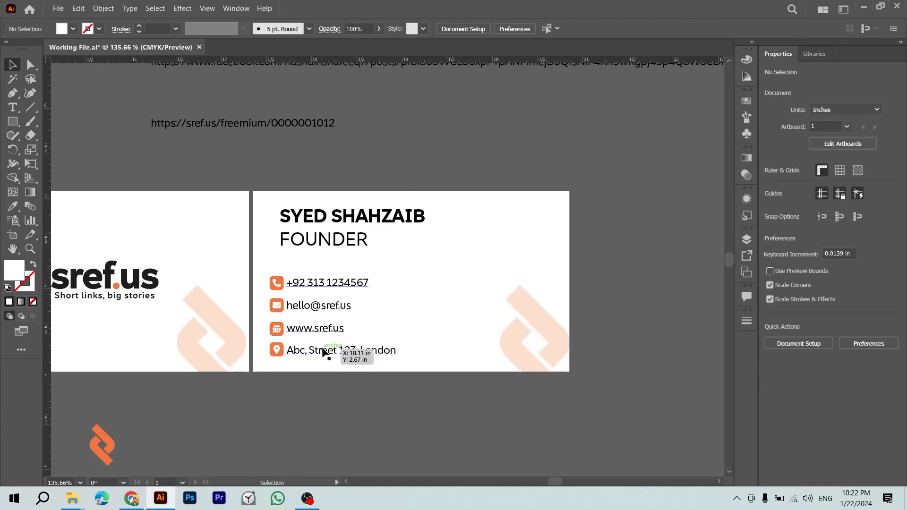
{"action": "left_click", "coordinate": [210, 318]}
{"action": "left_click", "coordinate": [829, 287]}
{"action": "left_click", "coordinate": [587, 395]}
{"action": "left_click", "coordinate": [563, 344]}
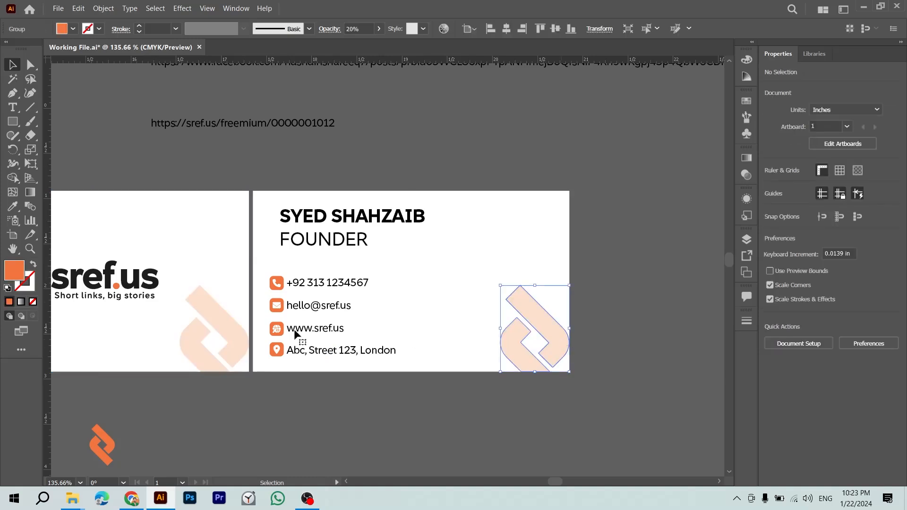
{"action": "left_click", "coordinate": [238, 334], "text": "shift"}
{"action": "key", "text": "shift+Left"}
{"action": "key", "text": "Right"}
{"action": "key", "text": "Right"}
{"action": "key", "text": "Right"}
{"action": "key", "text": "Right"}
{"action": "key", "text": "Right"}
{"action": "key", "text": "Right"}
{"action": "key", "text": "Right"}
{"action": "key", "text": "Right"}
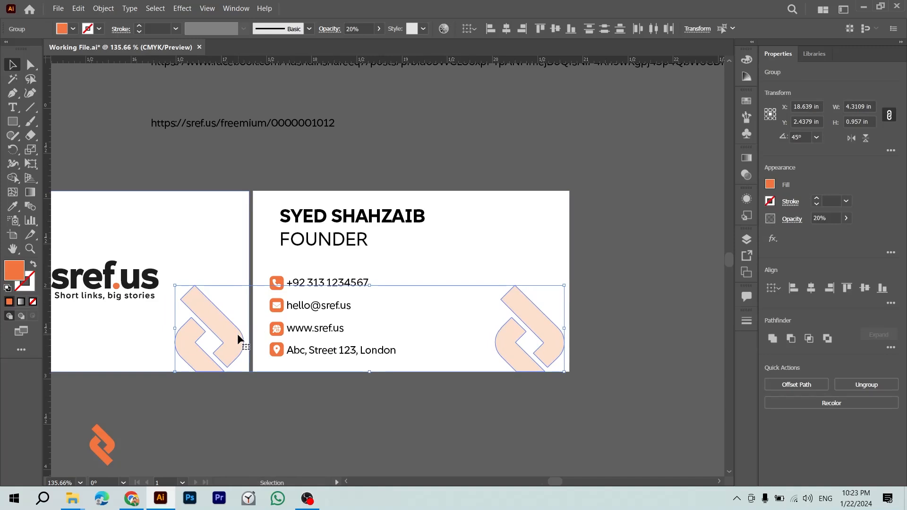
{"action": "left_click", "coordinate": [350, 414]}
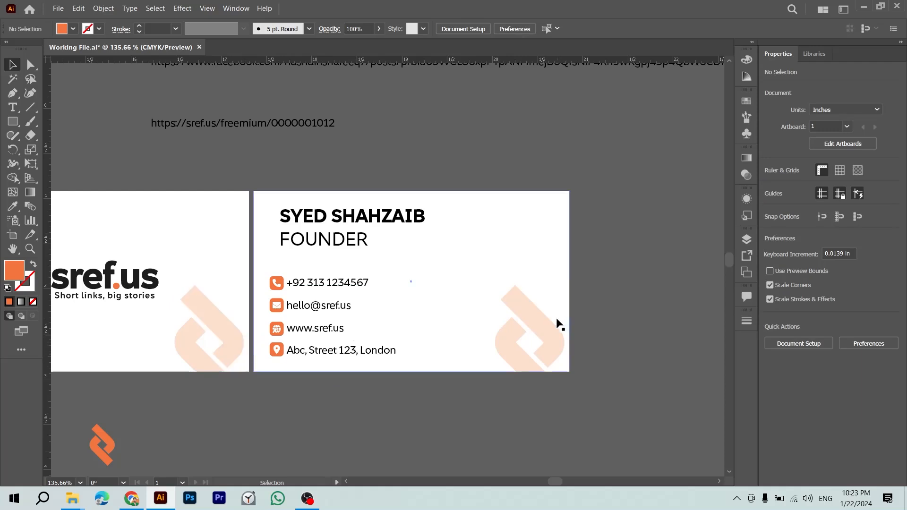
Step: Undo a stray leftward move of the right card's logo and review the card's name text
{"action": "left_click_drag", "start_coordinate": [537, 345], "coordinate": [478, 339]}
{"action": "left_click", "coordinate": [606, 424]}
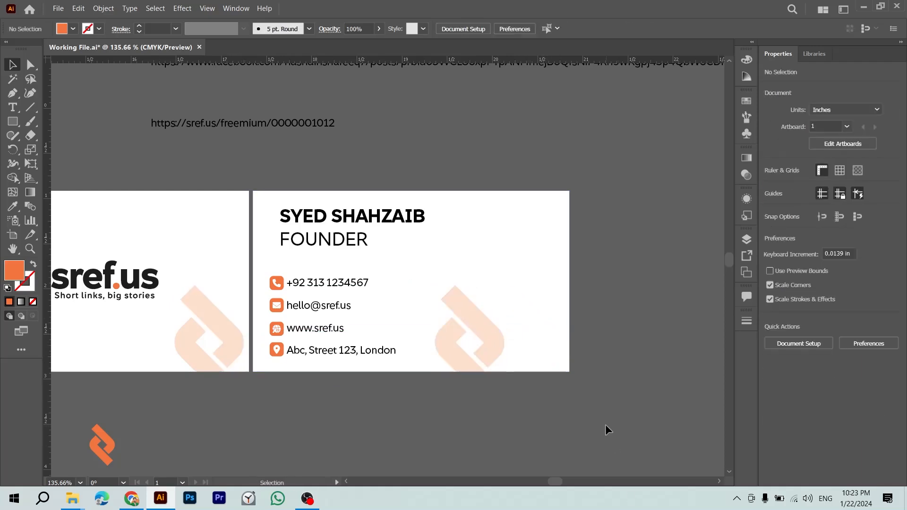
{"action": "key", "text": "ctrl+z"}
{"action": "left_click", "coordinate": [425, 364]}
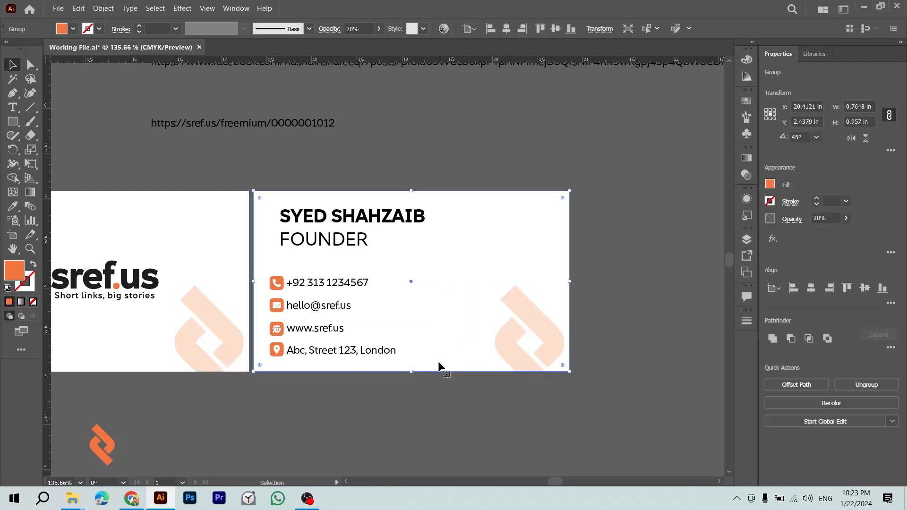
{"action": "left_click", "coordinate": [422, 382]}
{"action": "left_click_drag", "start_coordinate": [433, 393], "coordinate": [484, 445]}
{"action": "left_click", "coordinate": [451, 256]}
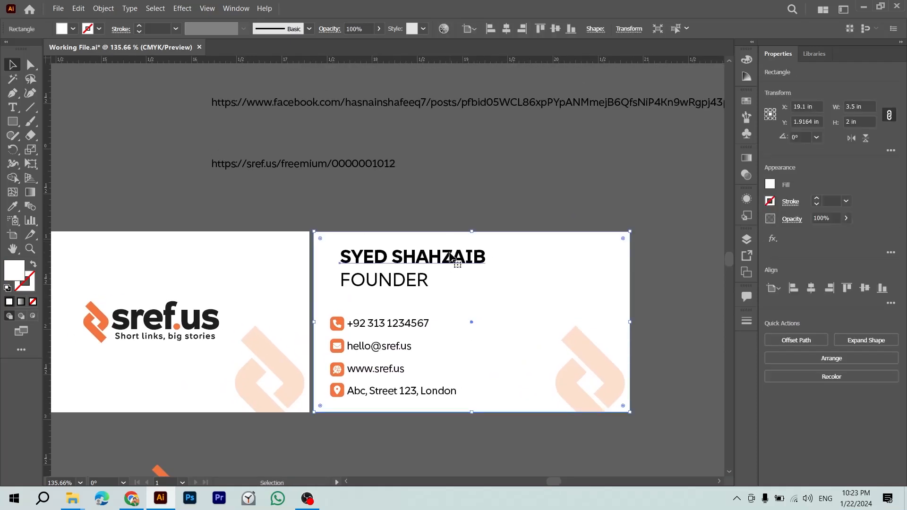
{"action": "left_click", "coordinate": [470, 228]}
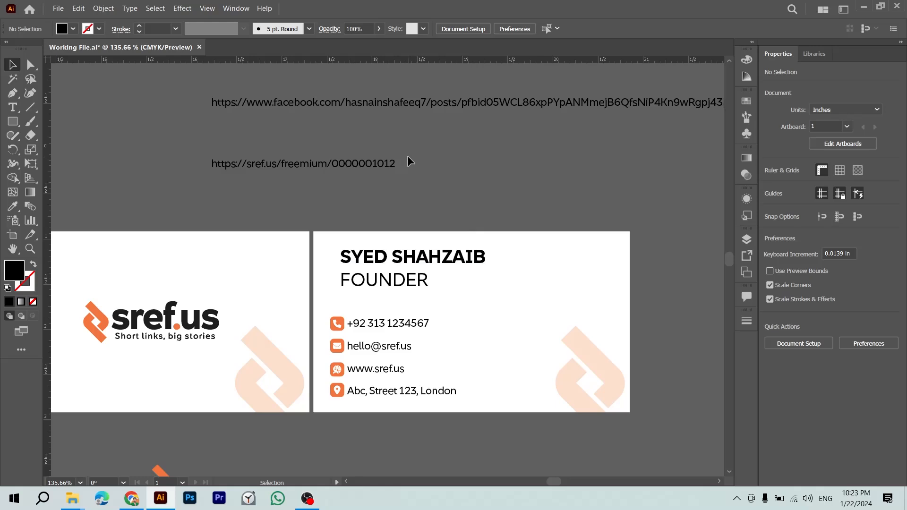
{"action": "left_click", "coordinate": [412, 259]}
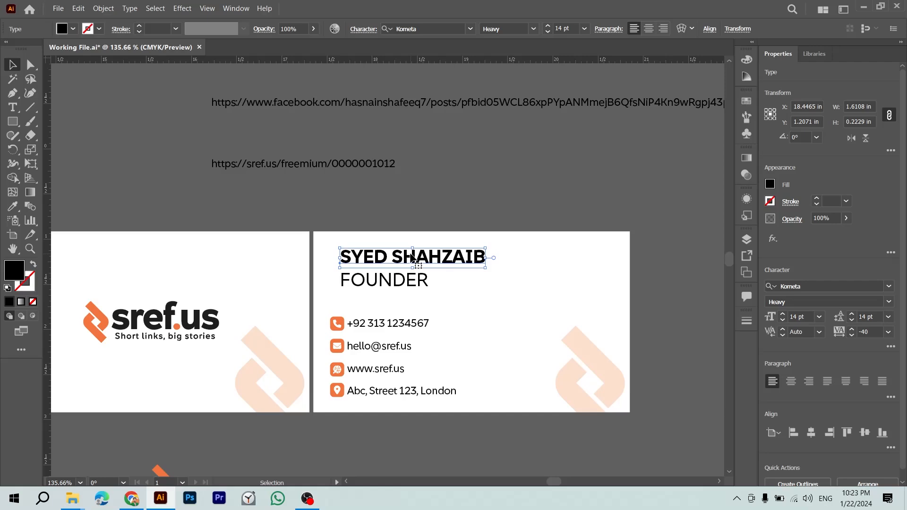
Step: Retype the person's name in lowercase and change FOUNDER to 'founder'
{"action": "double_click", "coordinate": [411, 258]}
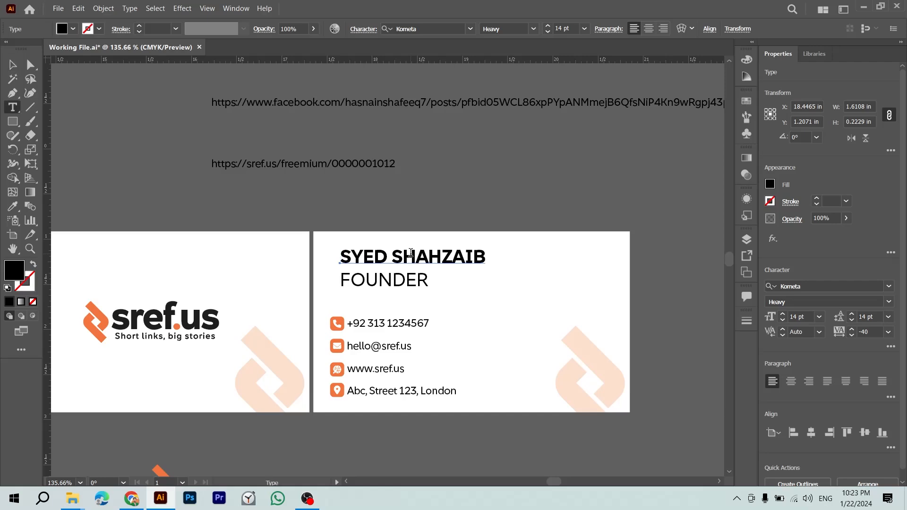
{"action": "key", "text": "ctrl+a"}
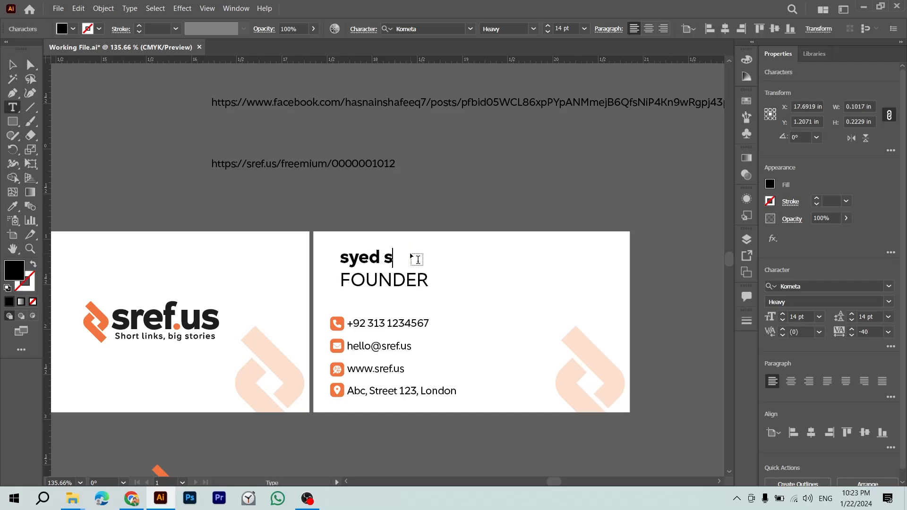
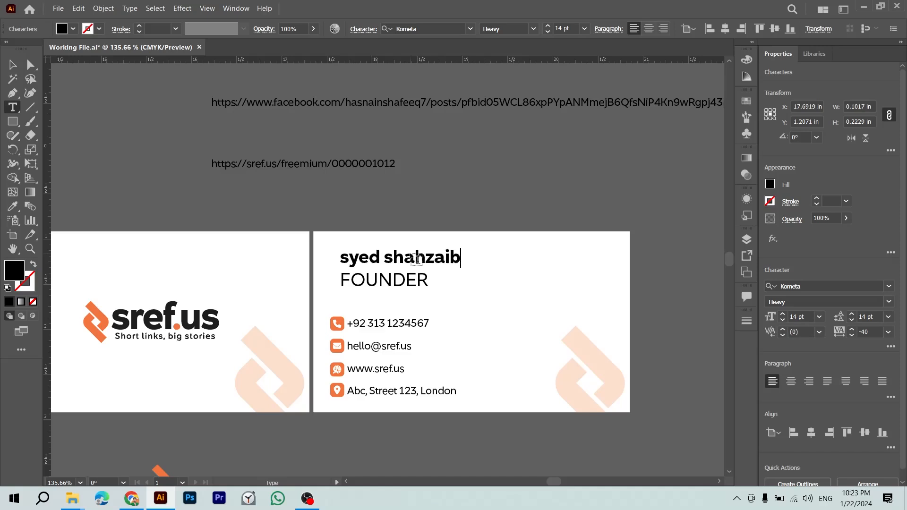
{"action": "key", "text": "Escape"}
{"action": "double_click", "coordinate": [408, 277]}
{"action": "key", "text": "ctrl+a"}
{"action": "type", "text": "founder"}
{"action": "key", "text": "Escape"}
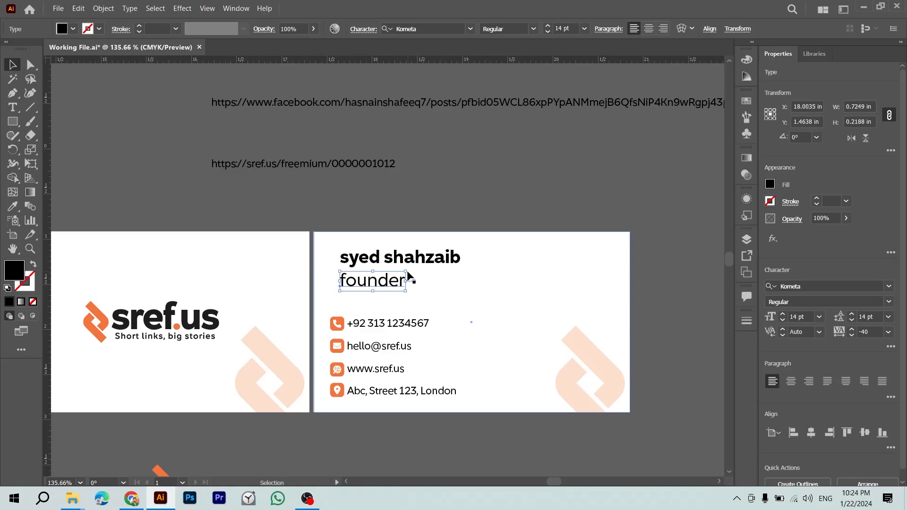
Step: Try capitalising the name's two initials with 'S', then undo back to lowercase
{"action": "key", "text": "t"}
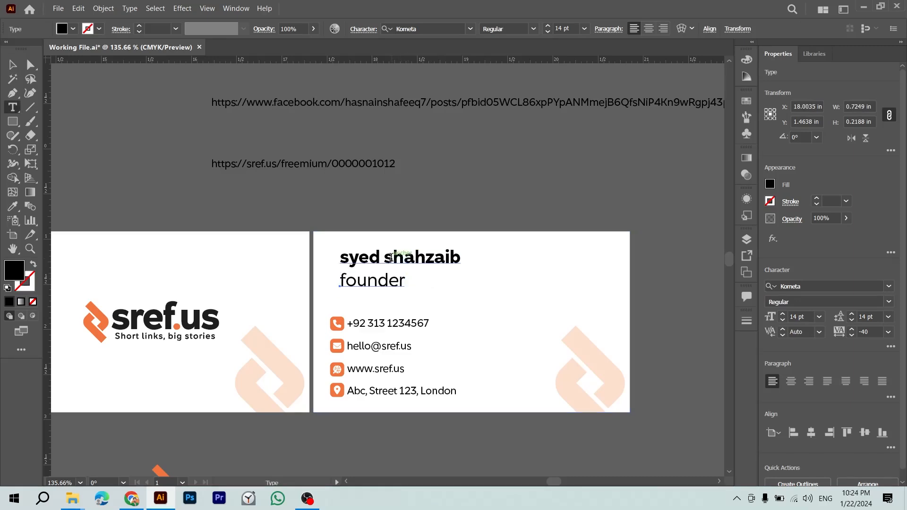
{"action": "double_click", "coordinate": [391, 257]}
{"action": "key", "text": "ctrl+Left"}
{"action": "key", "text": "ctrl+Left"}
{"action": "key", "text": "Delete"}
{"action": "type", "text": "S"}
{"action": "key", "text": "ctrl+Right"}
{"action": "key", "text": "shift+Right"}
{"action": "type", "text": "S"}
{"action": "key", "text": "Escape"}
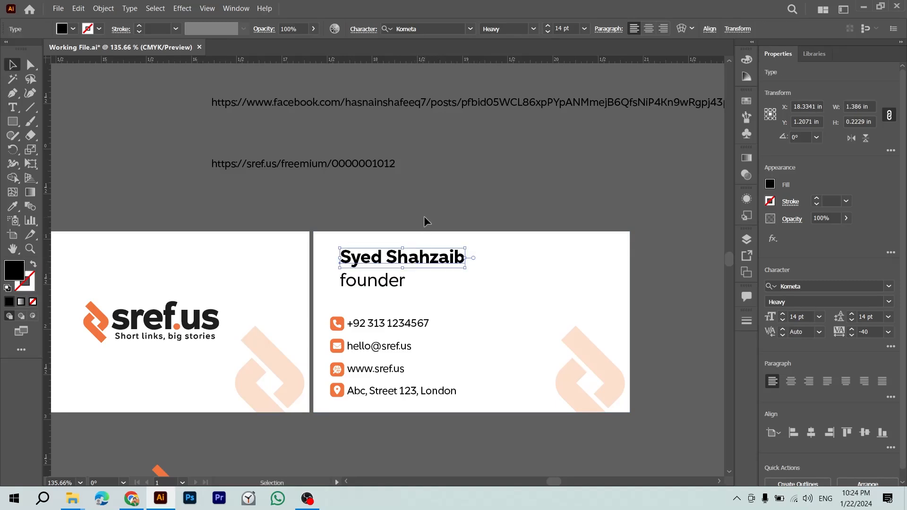
{"action": "key", "text": "ctrl+z"}
{"action": "key", "text": "ctrl+z"}
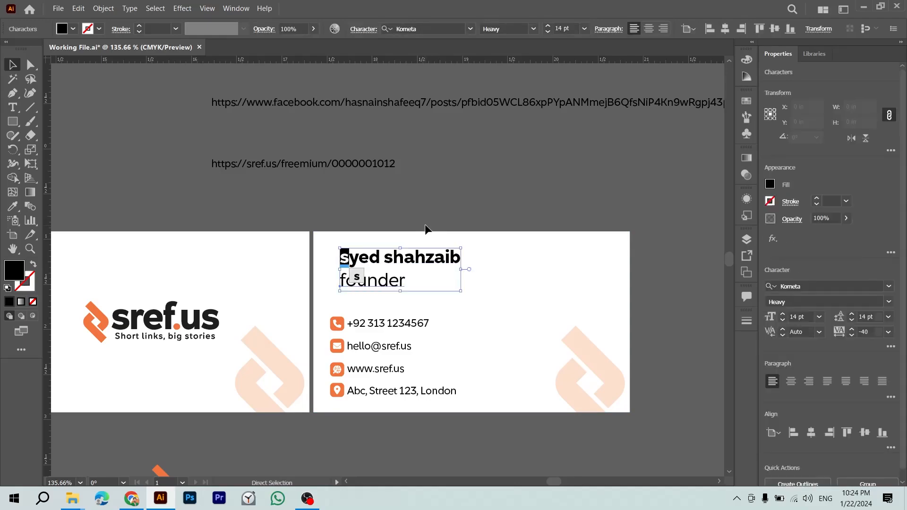
{"action": "key", "text": "Escape"}
Step: Zoom in on the name and founder lines to check the lowercase text
{"action": "left_click", "coordinate": [425, 229]}
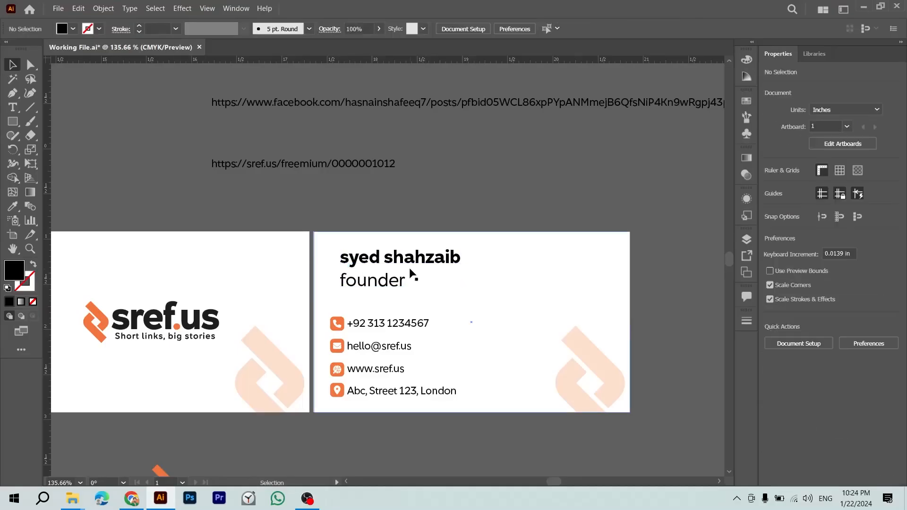
{"action": "key", "text": "z"}
{"action": "left_click_drag", "start_coordinate": [373, 261], "coordinate": [393, 280]}
{"action": "key", "text": "v"}
{"action": "left_click", "coordinate": [409, 292]}
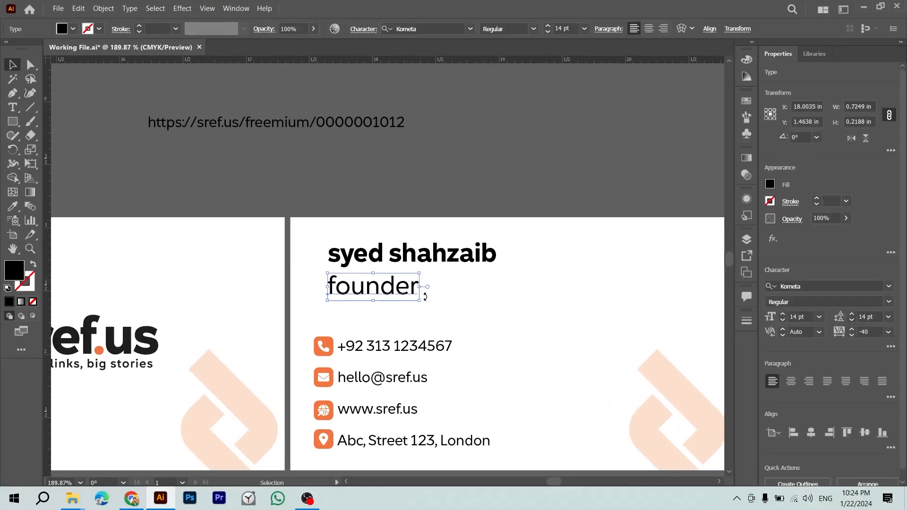
{"action": "left_click", "coordinate": [432, 299]}
{"action": "scroll", "coordinate": [432, 297], "scroll_direction": "down", "scroll_amount": 3}
Step: Set the name's font size to 16 pt
{"action": "left_click", "coordinate": [401, 273]}
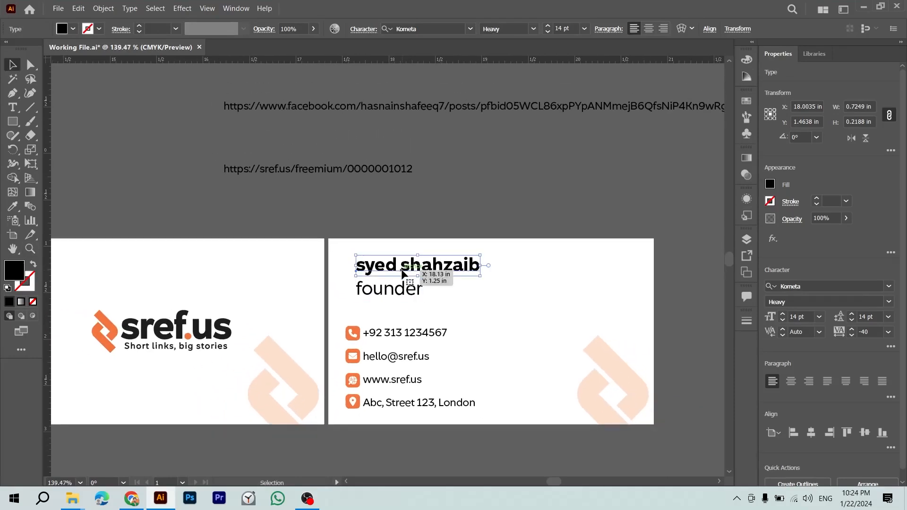
{"action": "left_click", "coordinate": [807, 315]}
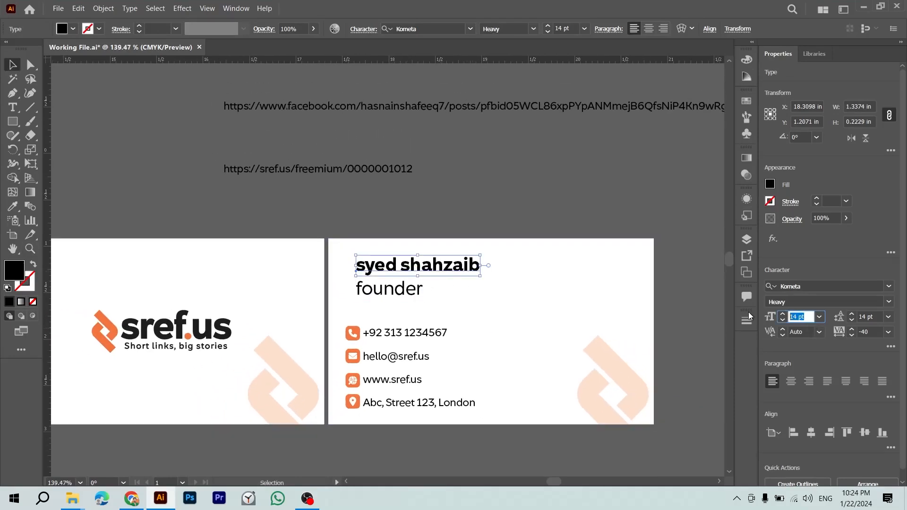
{"action": "type", "text": "16"}
{"action": "key", "text": "Return"}
Step: Reduce the founder title's font size to 12 pt
{"action": "left_click", "coordinate": [384, 289]}
{"action": "left_click", "coordinate": [803, 317]}
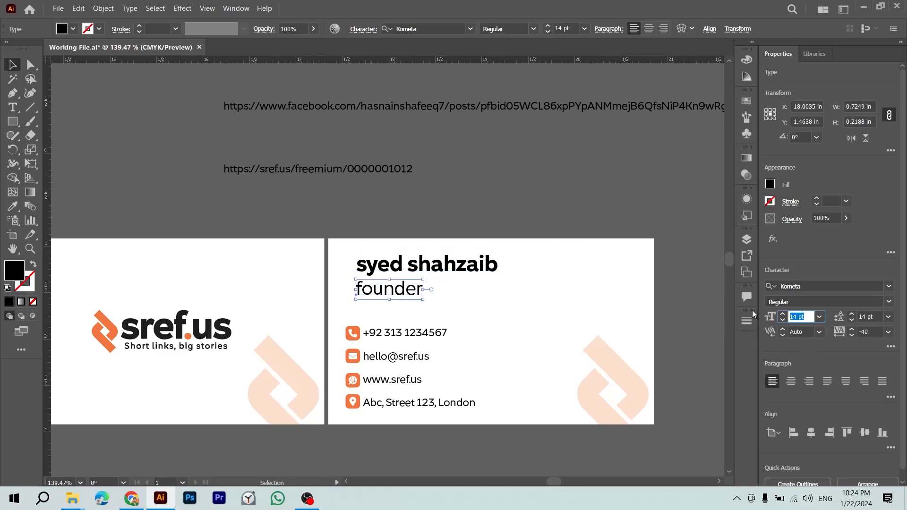
{"action": "type", "text": "1"}
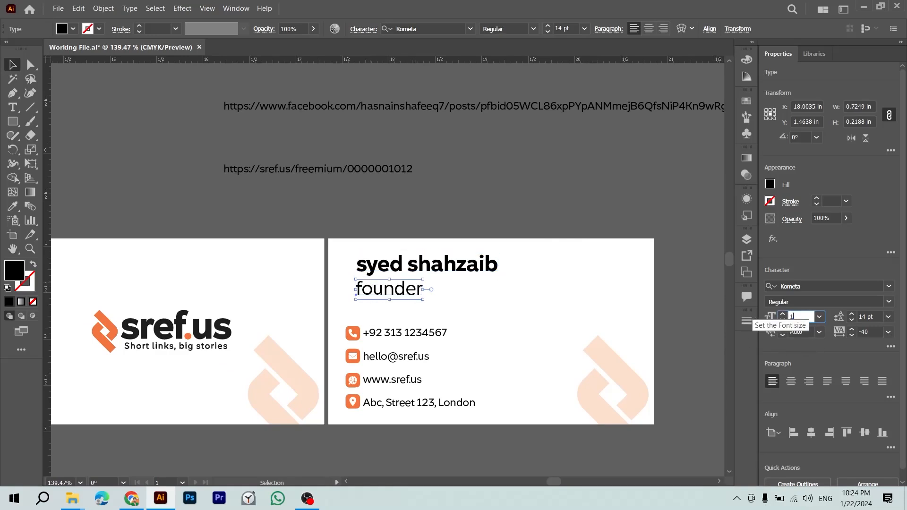
{"action": "type", "text": "2"}
{"action": "key", "text": "Return"}
Step: Undo the 12 pt change and move the founder line slightly lower beneath the name
{"action": "left_click", "coordinate": [660, 210]}
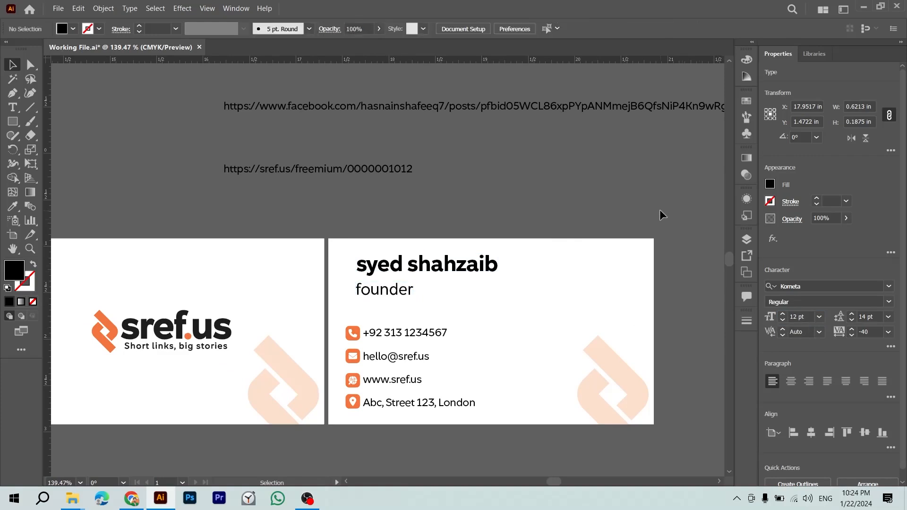
{"action": "left_click_drag", "start_coordinate": [660, 210], "coordinate": [566, 210]}
{"action": "key", "text": "ctrl+z"}
{"action": "left_click_drag", "start_coordinate": [486, 208], "coordinate": [558, 218]}
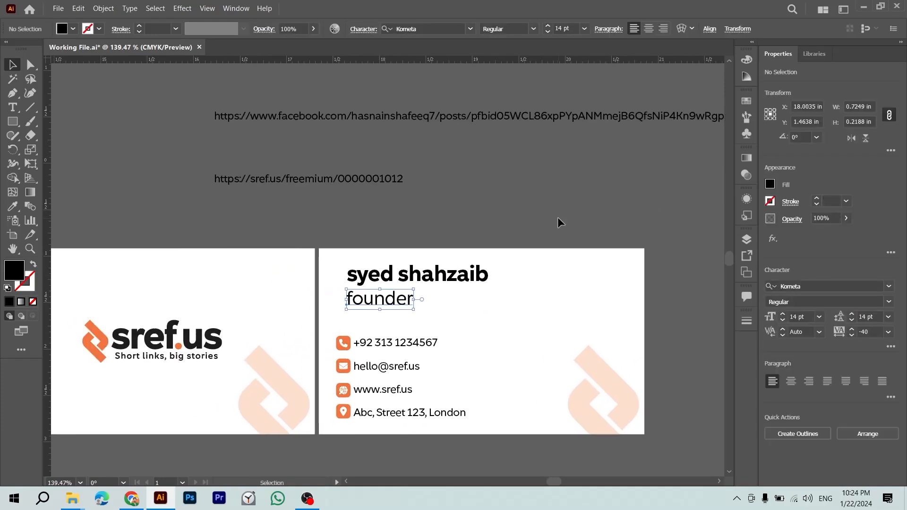
{"action": "left_click_drag", "start_coordinate": [402, 304], "coordinate": [404, 316]}
{"action": "left_click", "coordinate": [406, 276]}
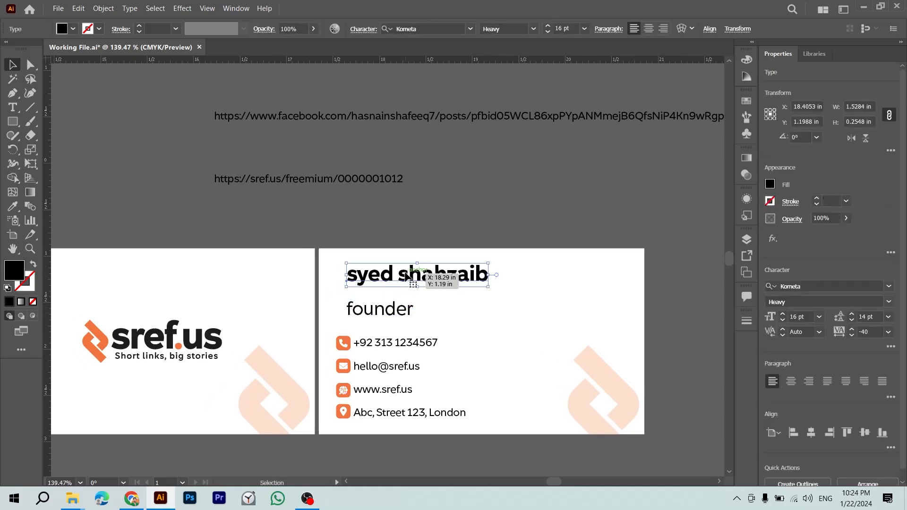
Step: Colour the name with the logo's orange and nudge it slightly lower
{"action": "key", "text": "i"}
{"action": "left_click", "coordinate": [94, 331]}
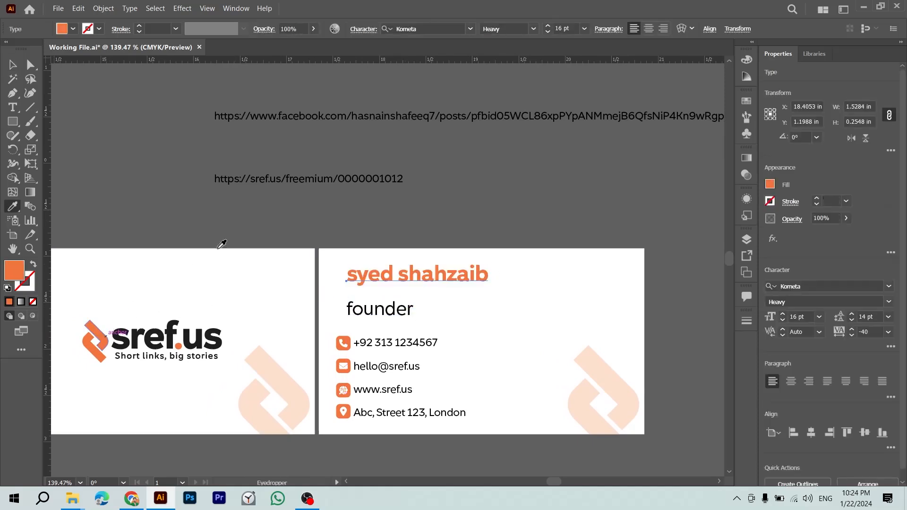
{"action": "key", "text": "v"}
{"action": "left_click", "coordinate": [265, 229]}
{"action": "left_click_drag", "start_coordinate": [412, 270], "coordinate": [416, 280]}
Step: Scale the founder title up proportionally to about 23 pt
{"action": "left_click", "coordinate": [405, 308]}
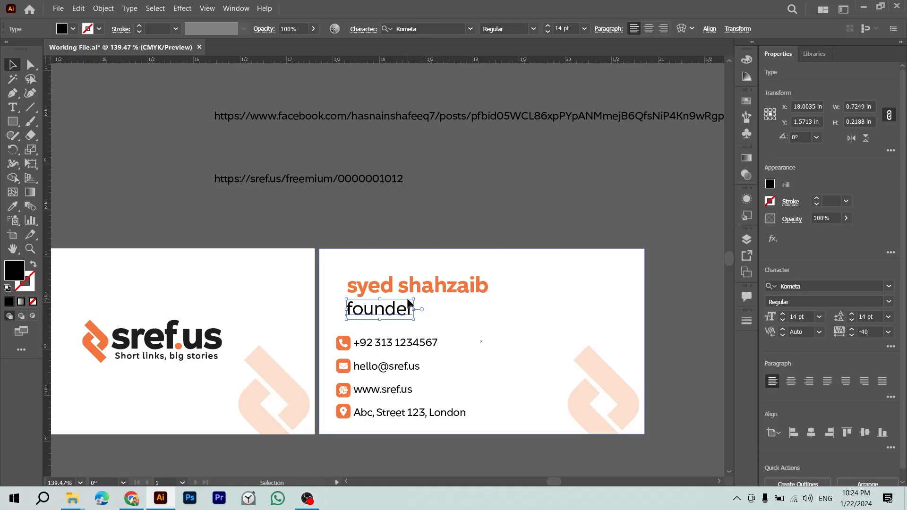
{"action": "left_click", "coordinate": [422, 290]}
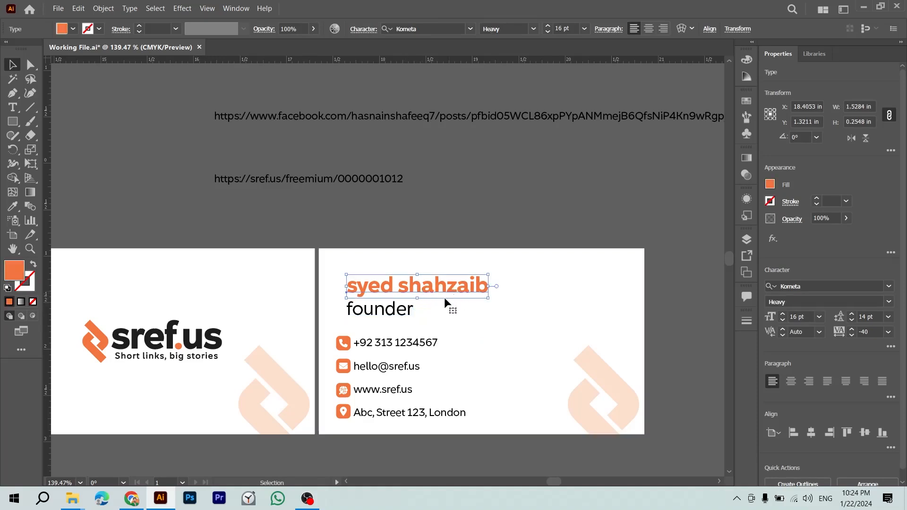
{"action": "left_click", "coordinate": [406, 313]}
{"action": "left_click_drag", "start_coordinate": [418, 312], "coordinate": [444, 310]}
{"action": "left_click", "coordinate": [465, 291]}
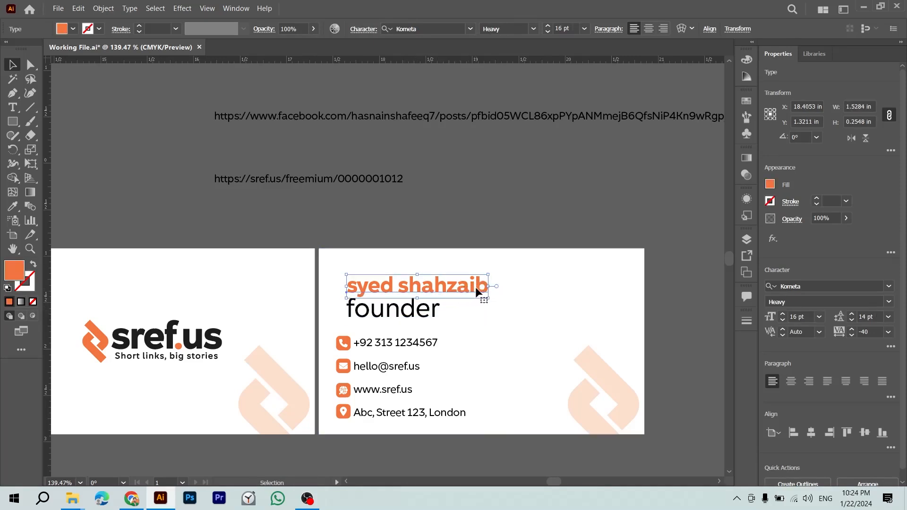
{"action": "left_click", "coordinate": [498, 204]}
{"action": "left_click", "coordinate": [432, 311]}
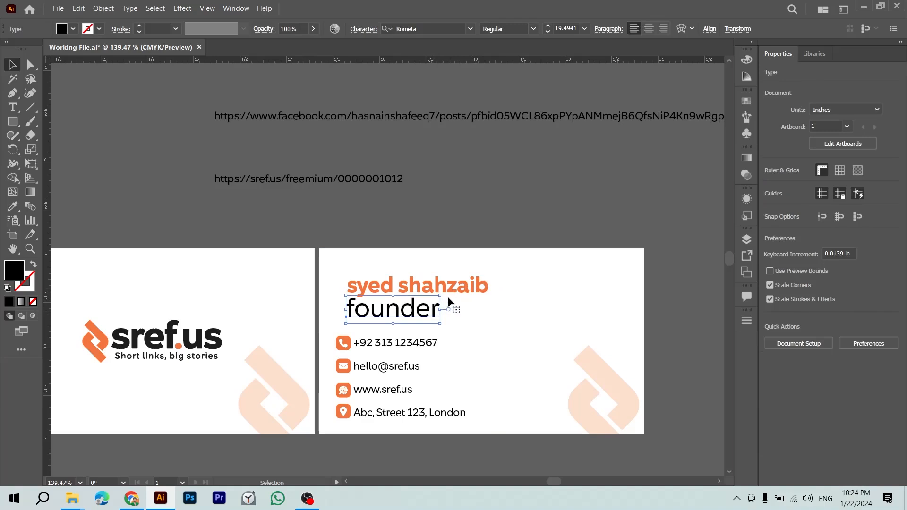
{"action": "left_click_drag", "start_coordinate": [443, 308], "coordinate": [477, 310]}
{"action": "key", "text": "shift"}
{"action": "key", "text": "shift"}
{"action": "key", "text": "shift"}
{"action": "key", "text": "shift"}
{"action": "key", "text": "shift"}
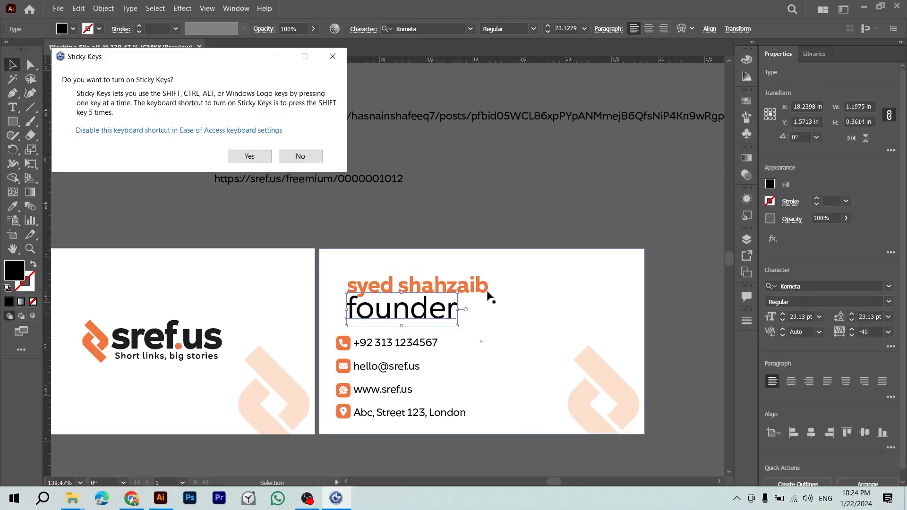
{"action": "left_click", "coordinate": [509, 219]}
Step: Dismiss the Sticky Keys prompt and bring the sref.us page in Chrome forward
{"action": "left_click", "coordinate": [300, 156]}
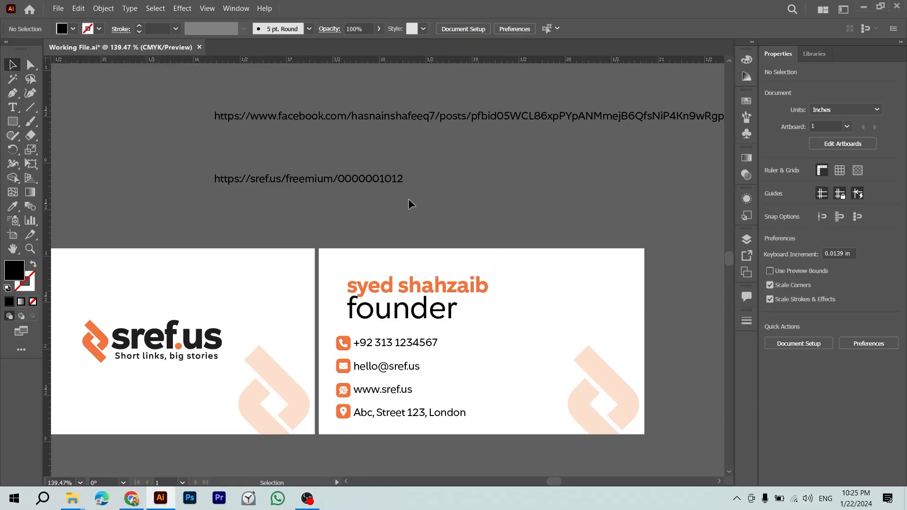
{"action": "key", "text": "alt+Tab"}
{"action": "left_click", "coordinate": [443, 268]}
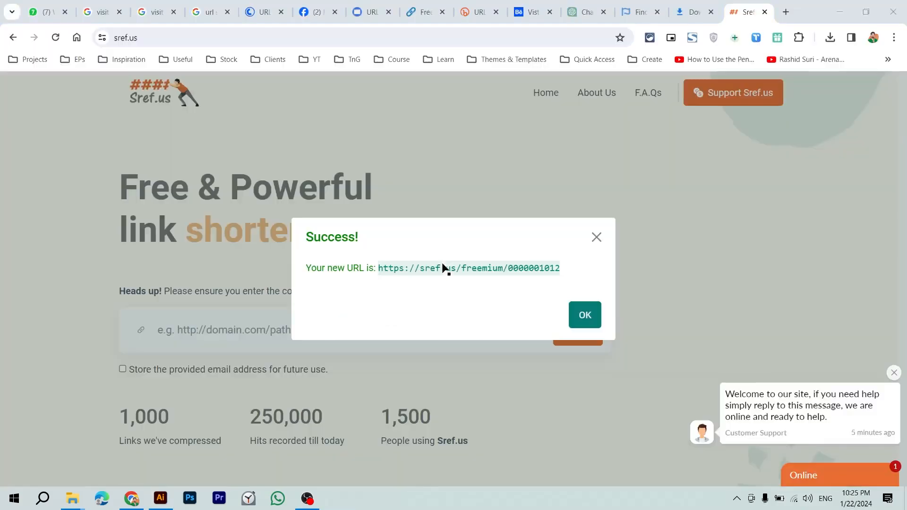
Step: Search Google for the golden ratio number and copy its value, 1.618
{"action": "left_click", "coordinate": [377, 38]}
{"action": "type", "text": "golde"}
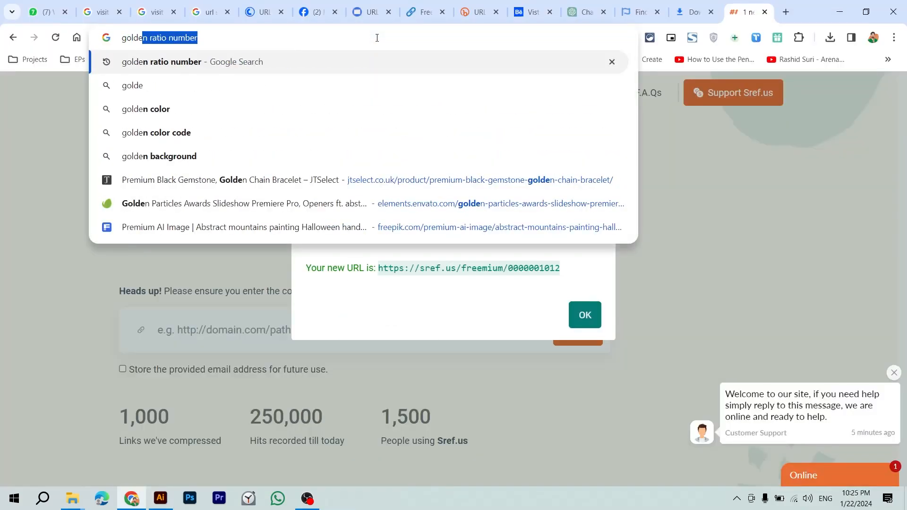
{"action": "key", "text": "Return"}
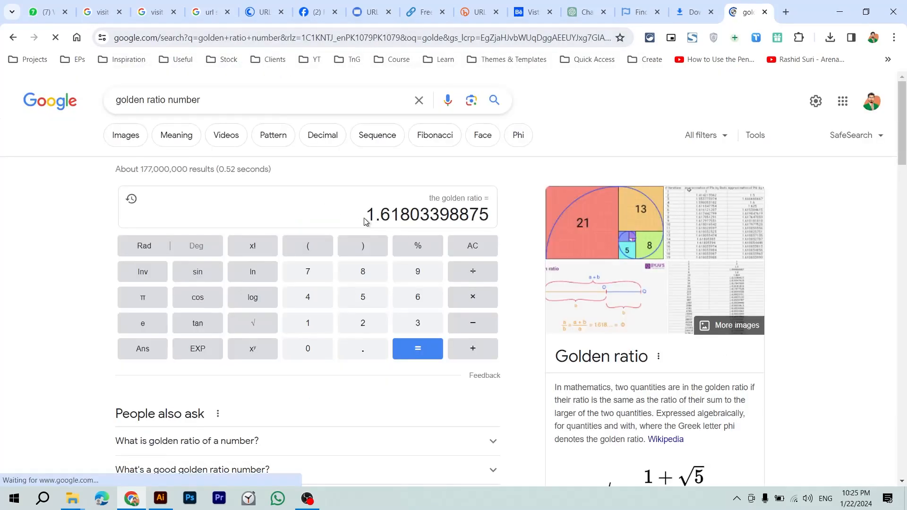
{"action": "left_click_drag", "start_coordinate": [368, 219], "coordinate": [378, 219]}
{"action": "left_click_drag", "start_coordinate": [390, 216], "coordinate": [409, 216]}
{"action": "right_click", "coordinate": [408, 217]}
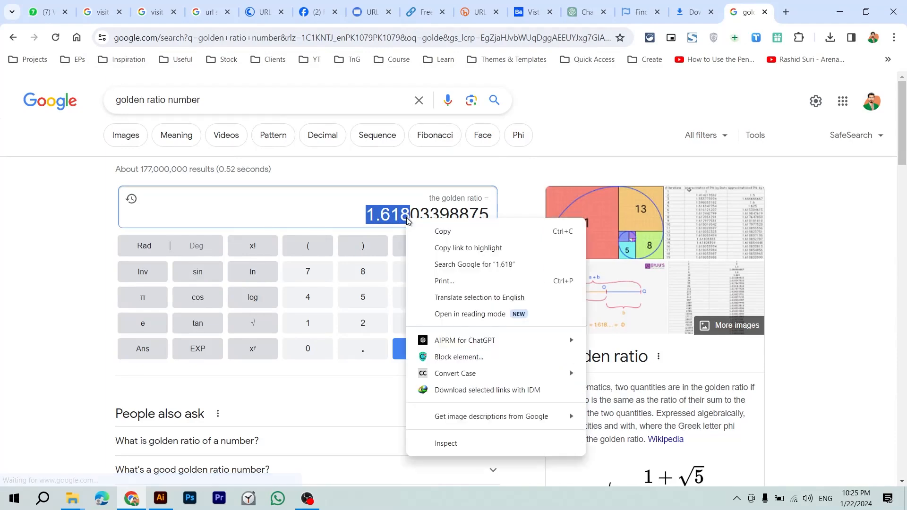
{"action": "left_click", "coordinate": [425, 228]}
Step: Confirm the name is 16 pt, then compute 16 ÷ 1.618 in Google's calculator
{"action": "key", "text": "alt+Tab"}
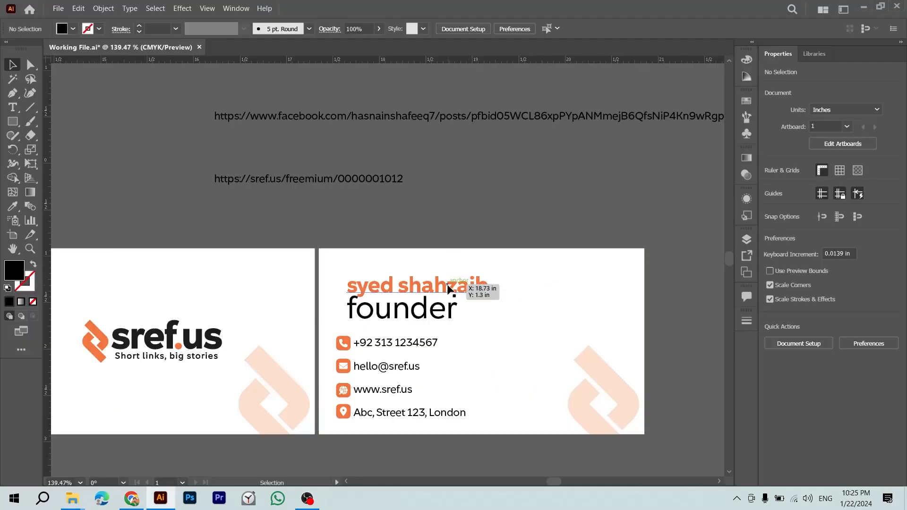
{"action": "left_click", "coordinate": [471, 290]}
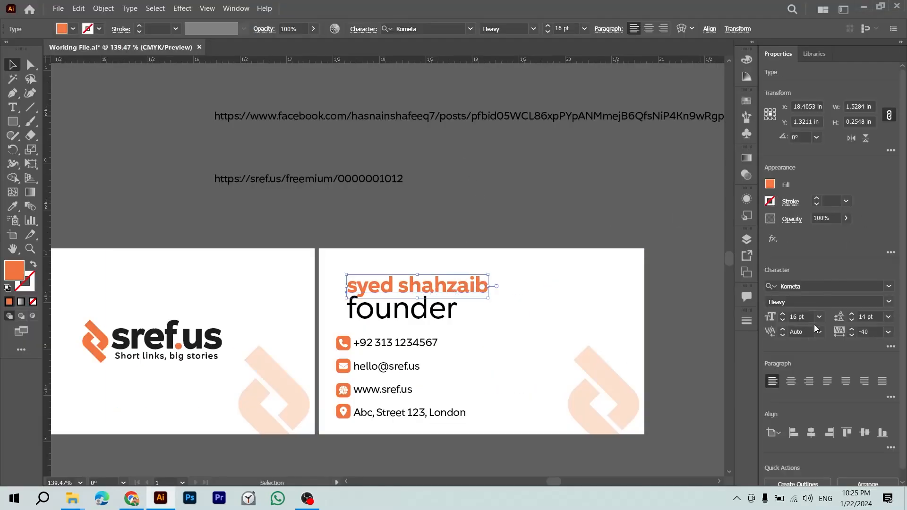
{"action": "left_click", "coordinate": [798, 317]}
{"action": "key", "text": "alt+Tab"}
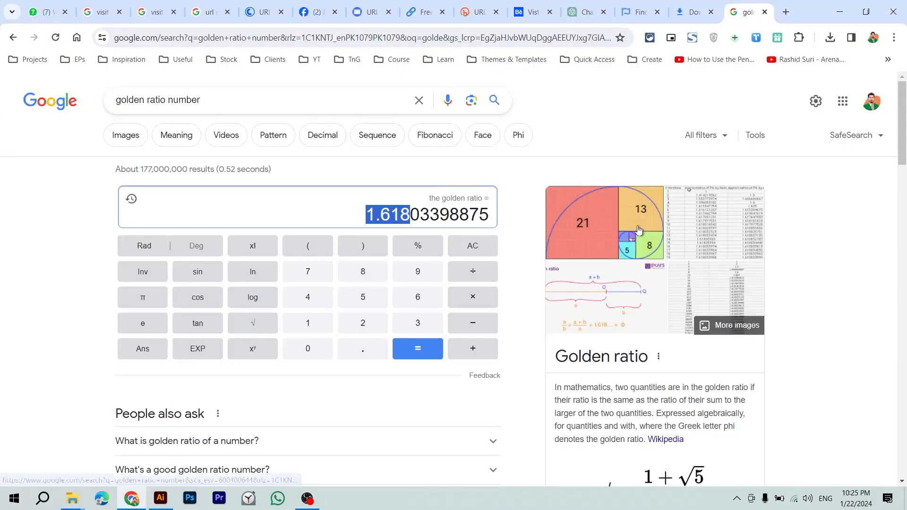
{"action": "triple_click", "coordinate": [372, 108]}
{"action": "type", "text": "16"}
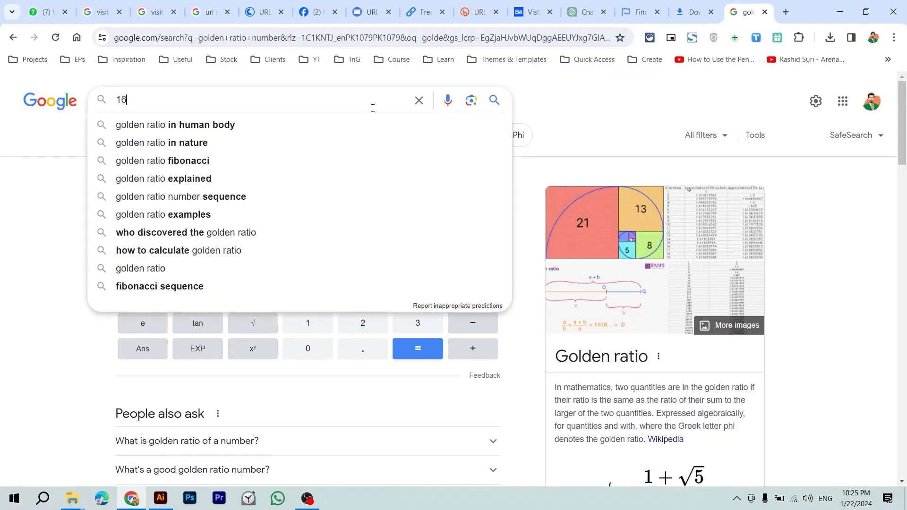
{"action": "type", "text": "*1.618"}
{"action": "key", "text": "Return"}
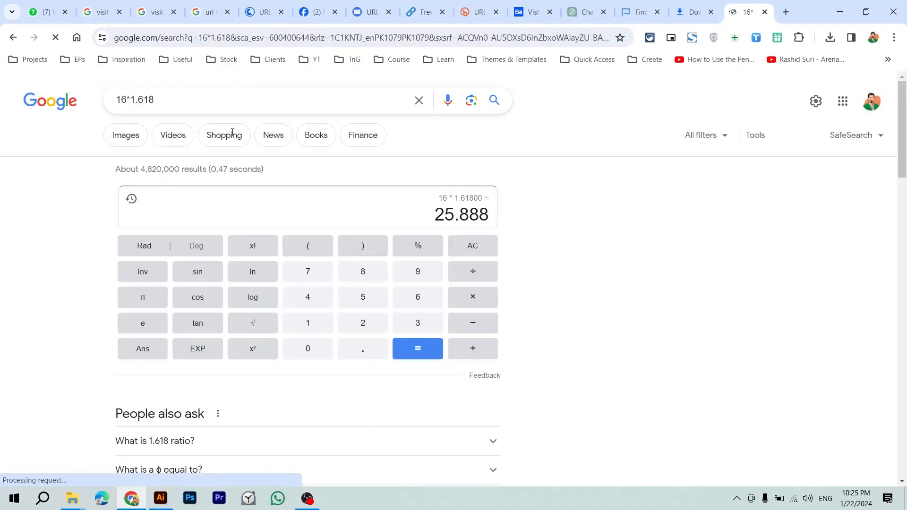
{"action": "left_click", "coordinate": [228, 106]}
{"action": "key", "text": "Left"}
{"action": "key", "text": "Left"}
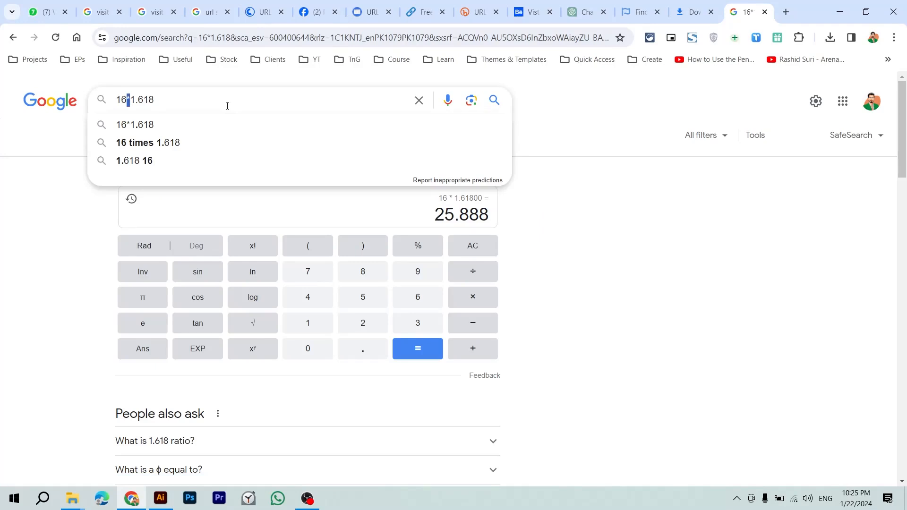
{"action": "key", "text": "Return"}
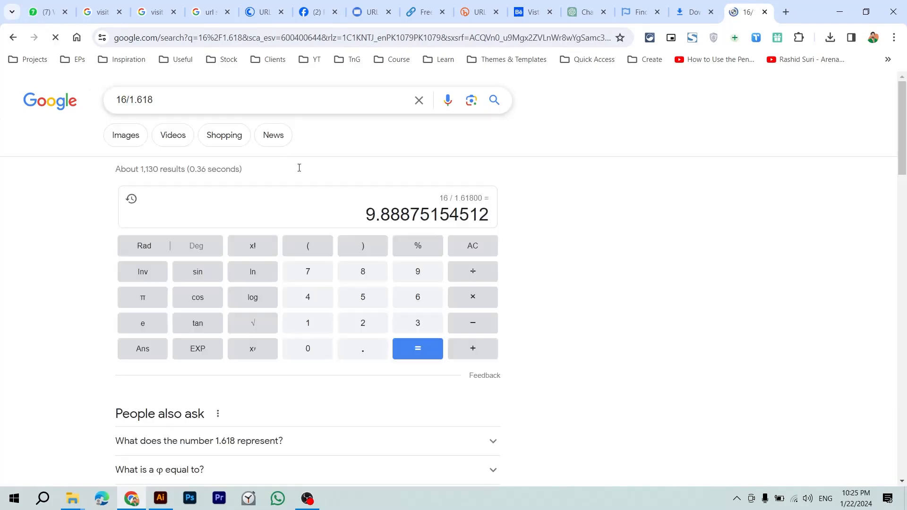
Step: Set the founder title to 9.88 pt and move it up under the name
{"action": "left_click_drag", "start_coordinate": [367, 215], "coordinate": [385, 216]}
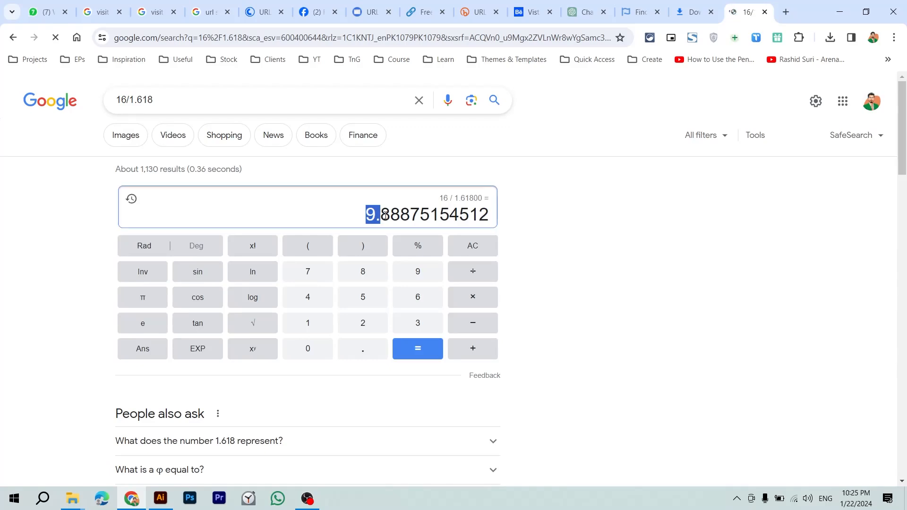
{"action": "key", "text": "alt+Tab"}
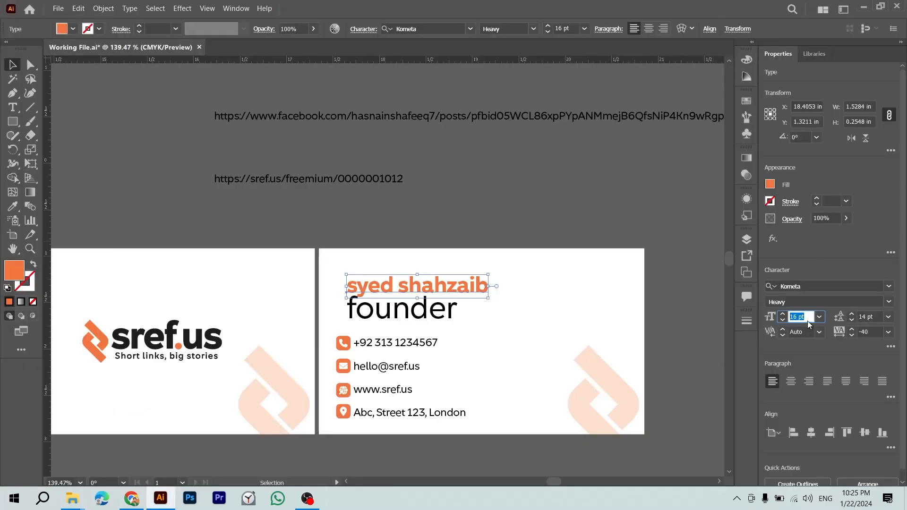
{"action": "left_click", "coordinate": [422, 312]}
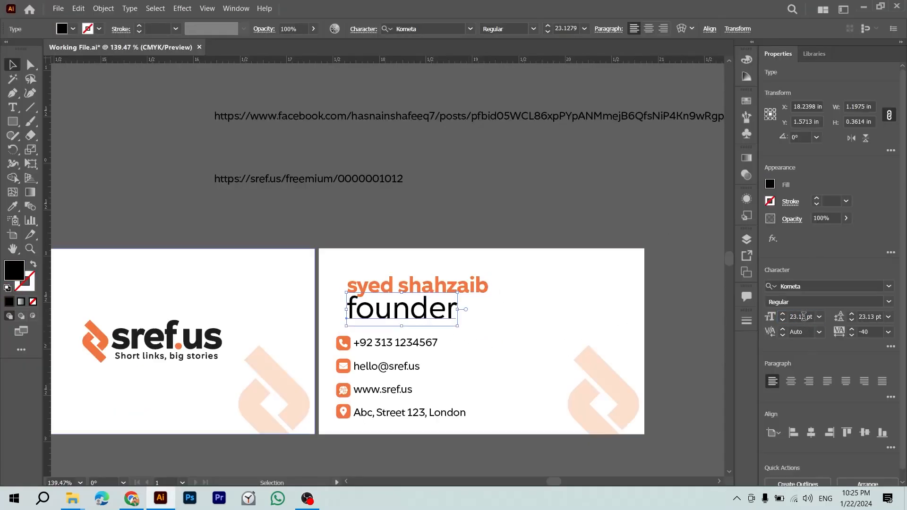
{"action": "key", "text": "alt+Tab"}
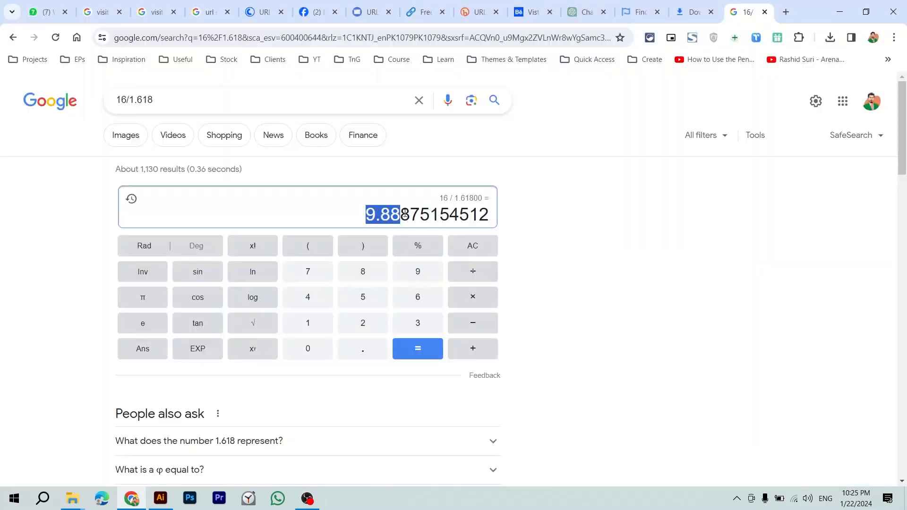
{"action": "key", "text": "alt+Tab"}
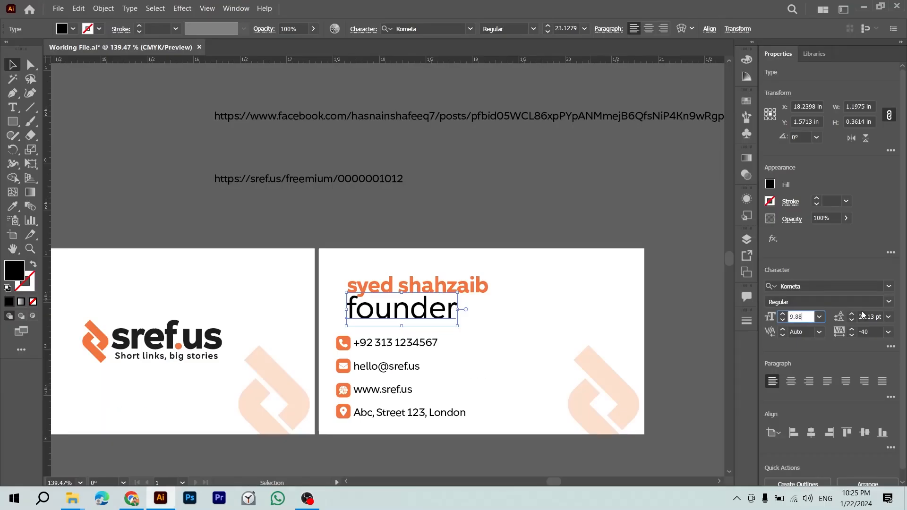
{"action": "key", "text": "Return"}
{"action": "left_click", "coordinate": [649, 240]}
{"action": "left_click_drag", "start_coordinate": [377, 314], "coordinate": [377, 305]}
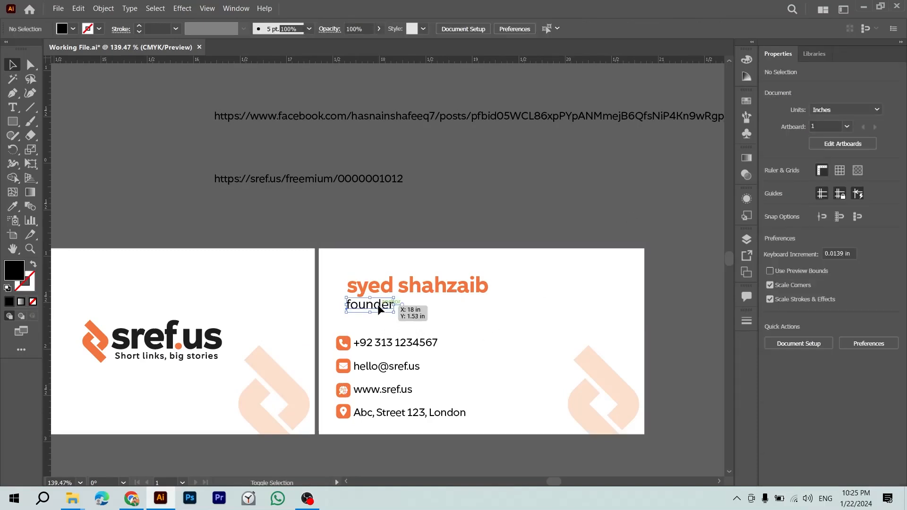
{"action": "left_click", "coordinate": [469, 192]}
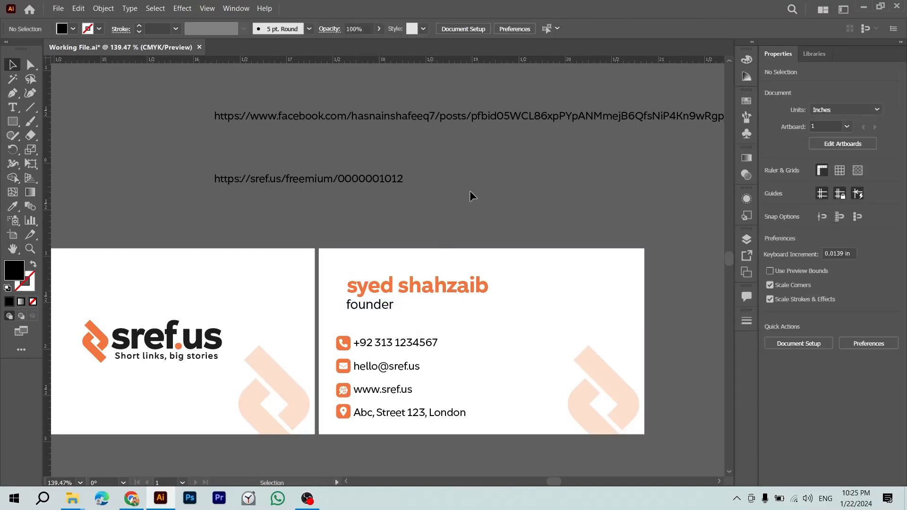
{"action": "left_click", "coordinate": [424, 343]}
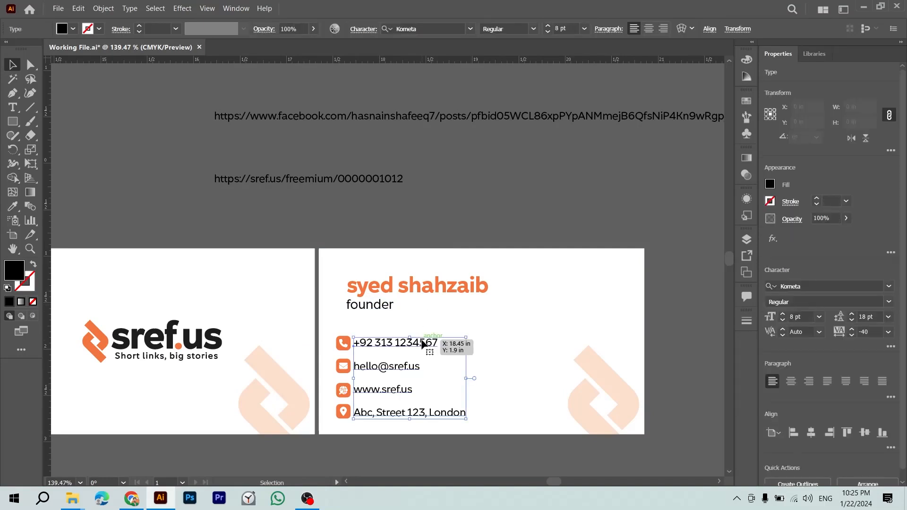
{"action": "key", "text": "alt+Tab"}
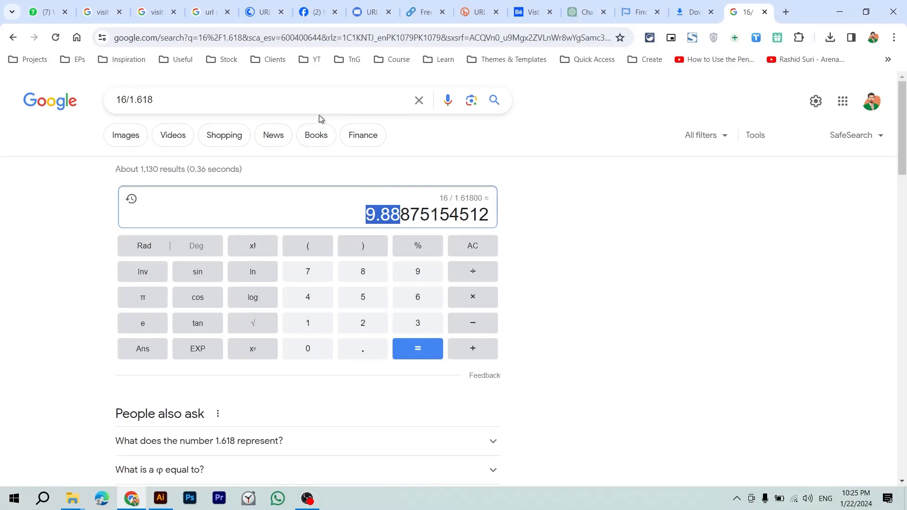
{"action": "left_click", "coordinate": [307, 100]}
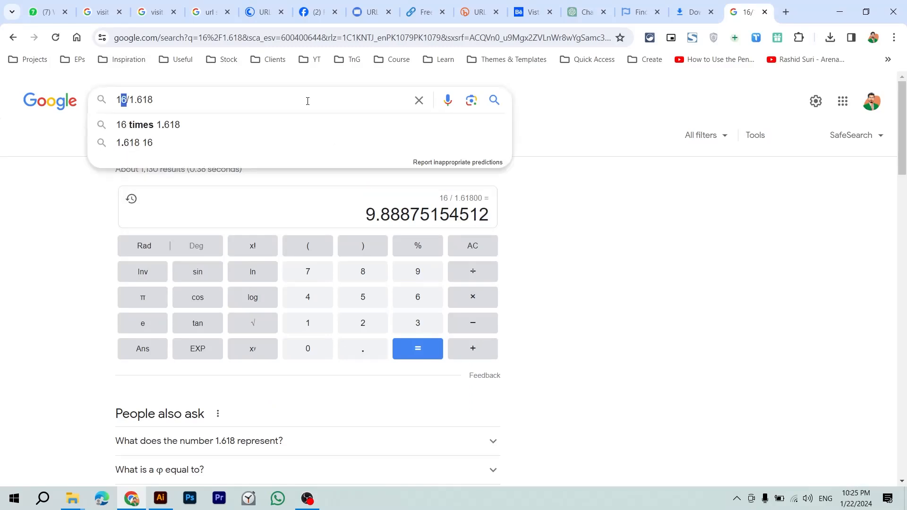
{"action": "type", "text": "9.88"}
{"action": "key", "text": "Return"}
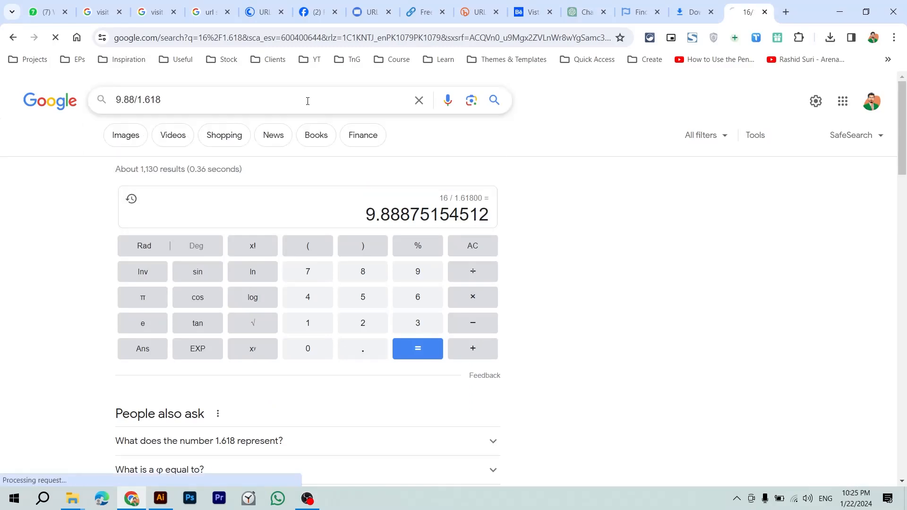
{"action": "key", "text": "alt+Tab"}
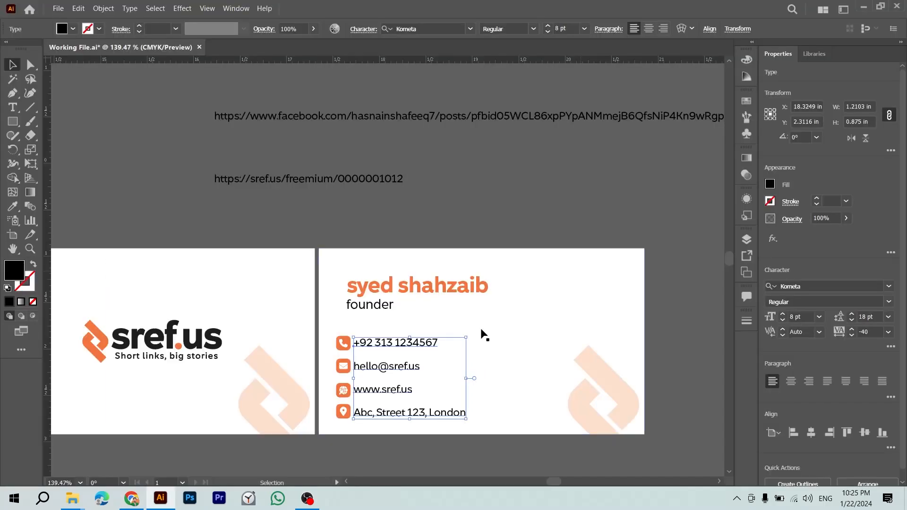
{"action": "left_click", "coordinate": [801, 320]}
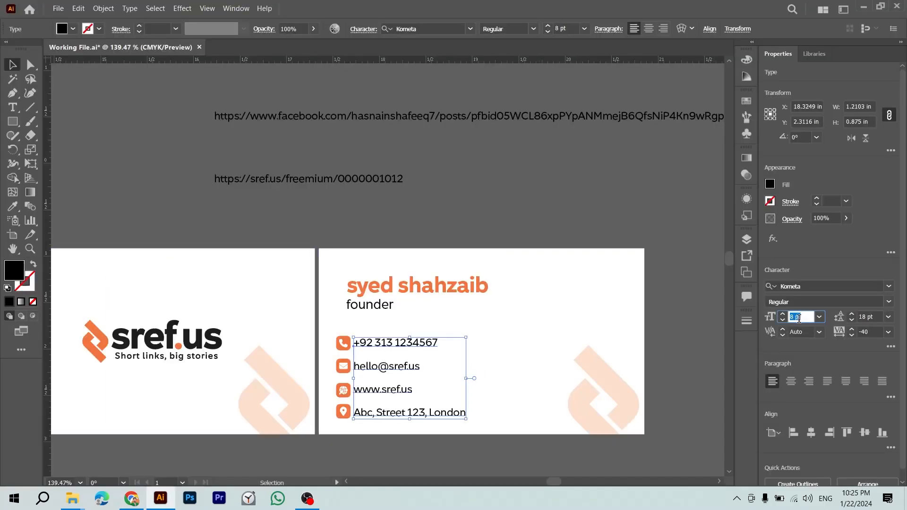
{"action": "type", "text": "6.1"}
{"action": "key", "text": "Return"}
{"action": "left_click", "coordinate": [673, 205]}
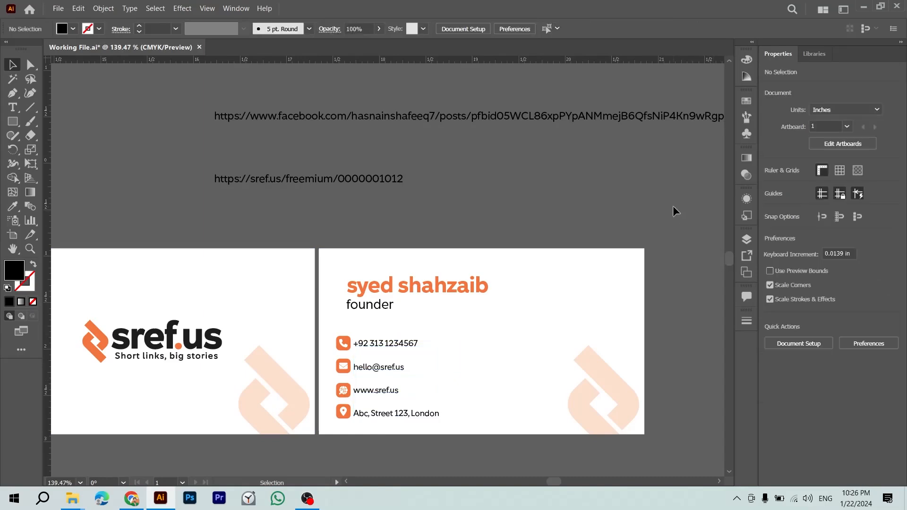
{"action": "key", "text": "ctrl+z"}
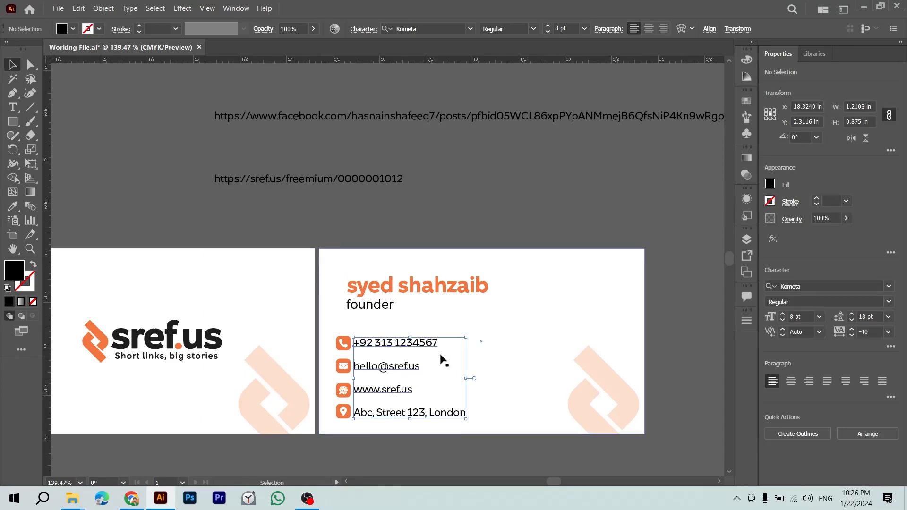
{"action": "left_click", "coordinate": [584, 206]}
{"action": "key", "text": "ctrl+z"}
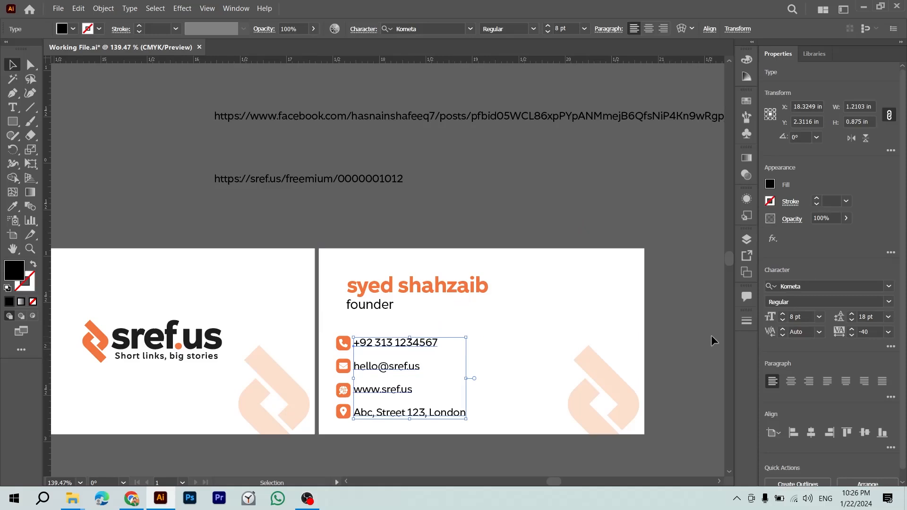
{"action": "left_click", "coordinate": [379, 313]}
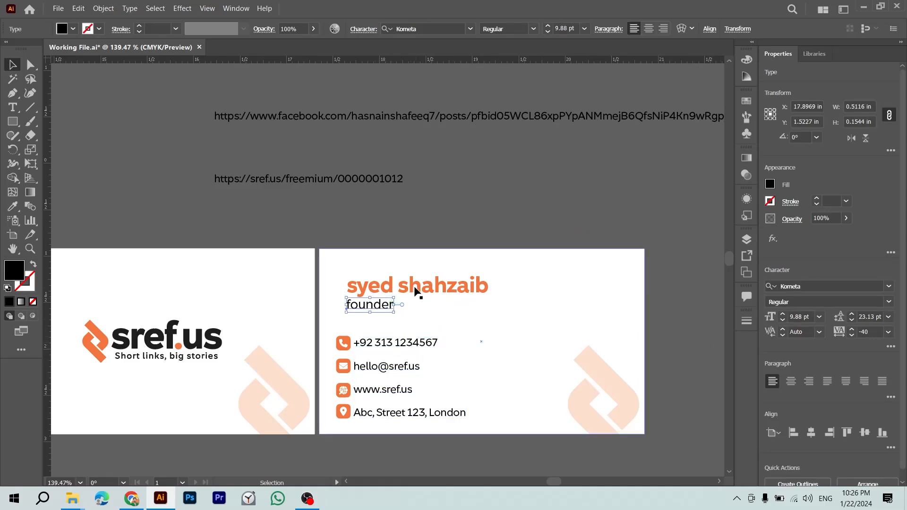
Step: Compute 8 × 1.618 (12.944) and set the founder title to 12.9 pt
{"action": "left_click", "coordinate": [377, 348]}
{"action": "left_click", "coordinate": [377, 312]}
{"action": "key", "text": "alt+Tab"}
{"action": "left_click_drag", "start_coordinate": [136, 103], "coordinate": [101, 113]}
{"action": "type", "text": "81.618"}
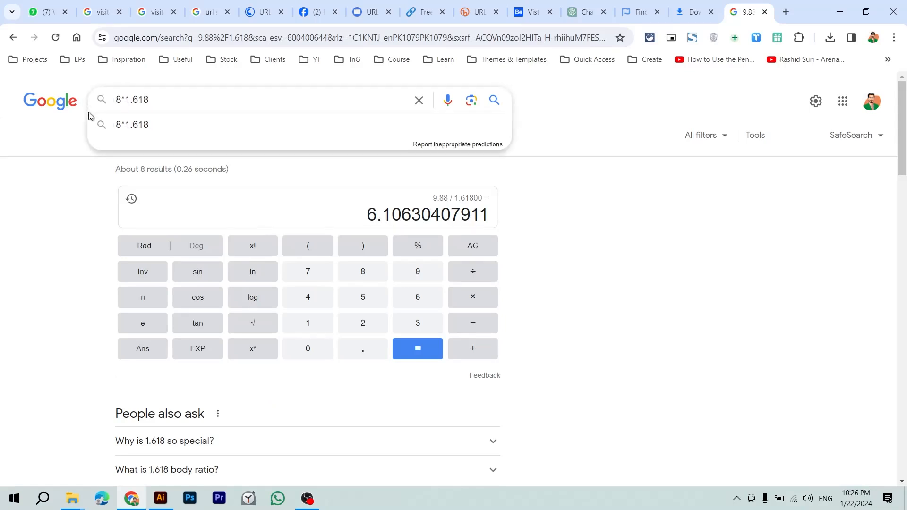
{"action": "key", "text": "Escape"}
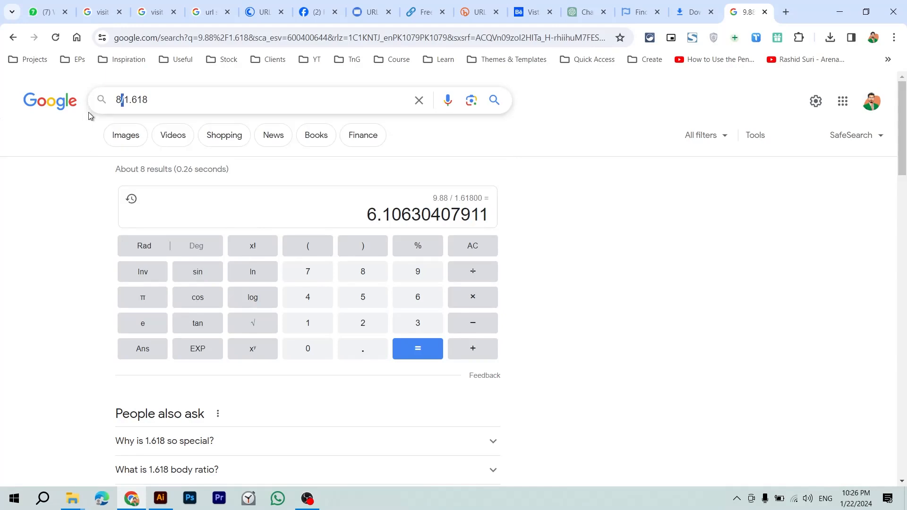
{"action": "type", "text": "*"}
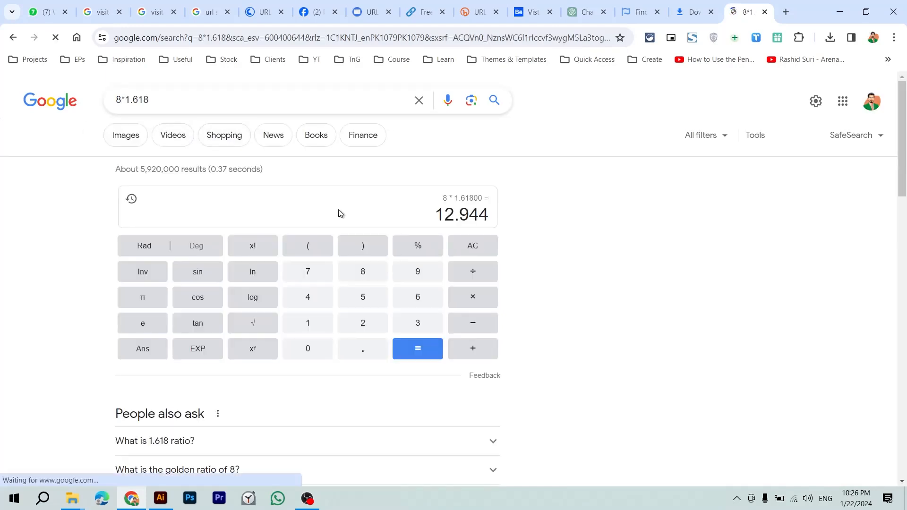
{"action": "left_click_drag", "start_coordinate": [434, 222], "coordinate": [455, 222]}
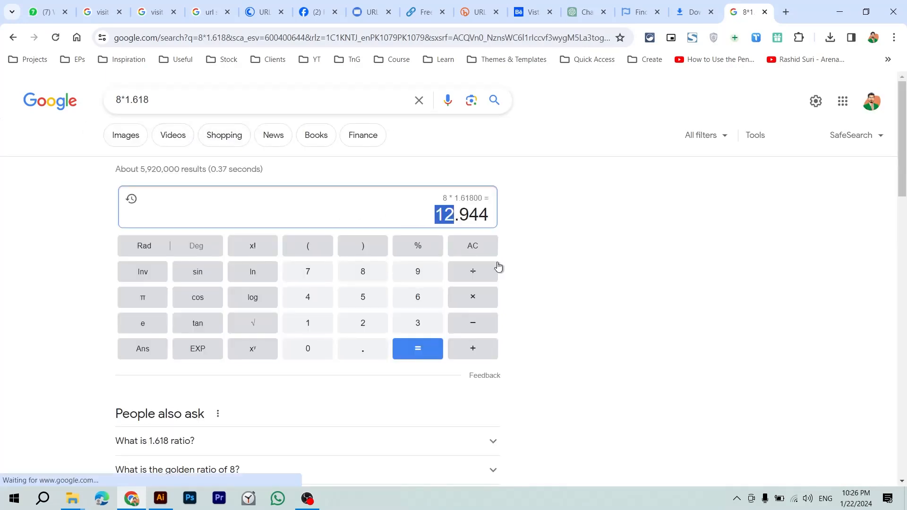
{"action": "key", "text": "alt+Tab"}
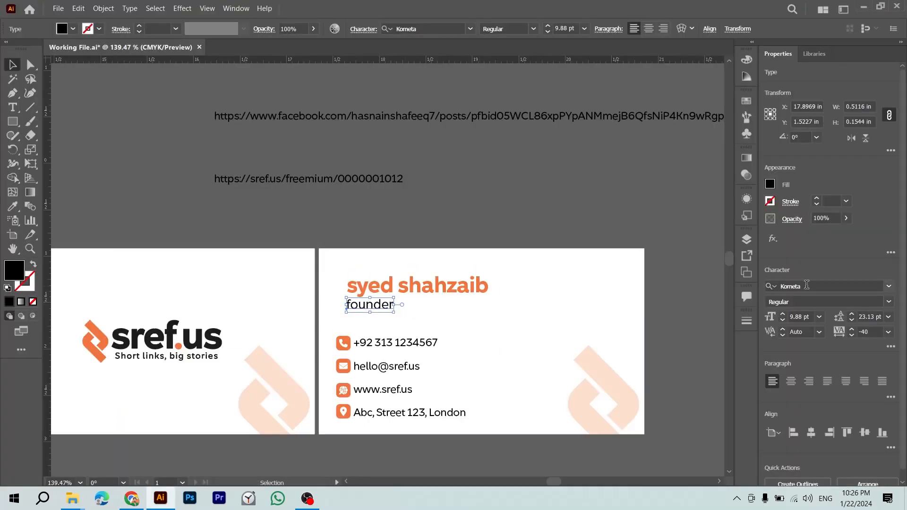
{"action": "left_click", "coordinate": [811, 316]}
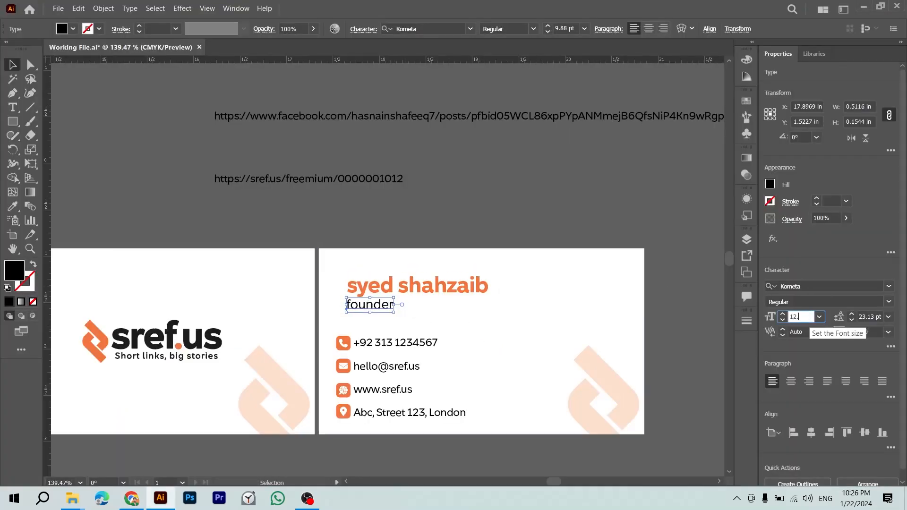
{"action": "key", "text": "Return"}
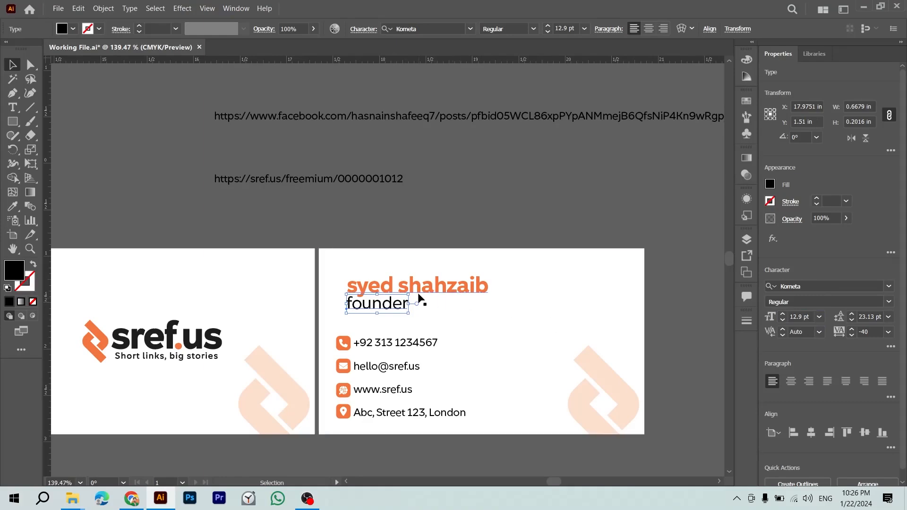
Step: Compute 12.9 × 1.618 and set the orange name heading to 20 pt
{"action": "key", "text": "alt+Tab"}
{"action": "key", "text": "alt+Tab"}
{"action": "key", "text": "alt+Tab"}
{"action": "key", "text": "alt+Tab"}
{"action": "left_click", "coordinate": [435, 285]}
{"action": "key", "text": "alt+Tab"}
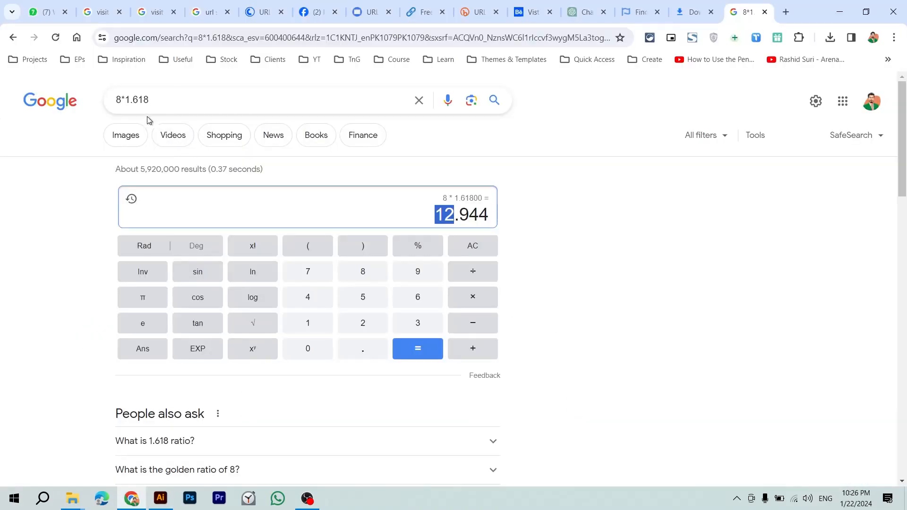
{"action": "left_click_drag", "start_coordinate": [122, 100], "coordinate": [104, 102]}
{"action": "type", "text": "12.9"}
{"action": "key", "text": "Return"}
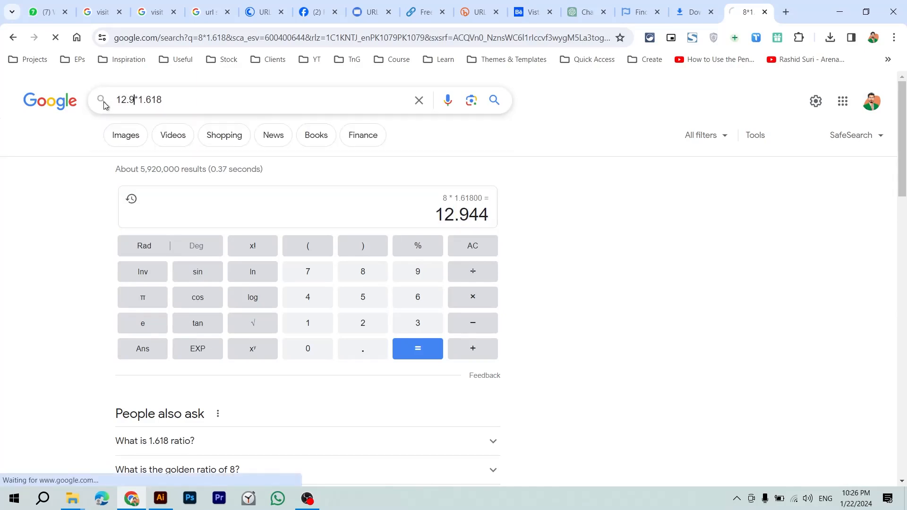
{"action": "key", "text": "alt+Tab"}
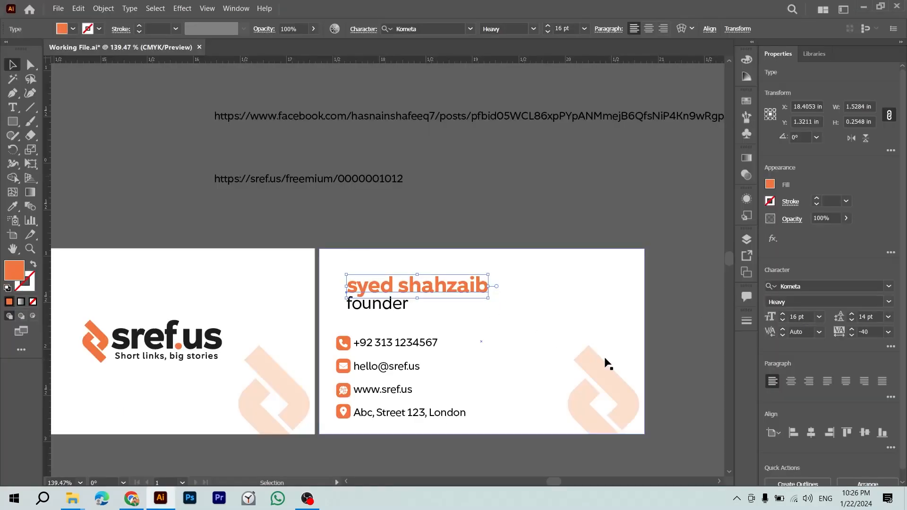
{"action": "left_click", "coordinate": [801, 317]}
{"action": "type", "text": "20"}
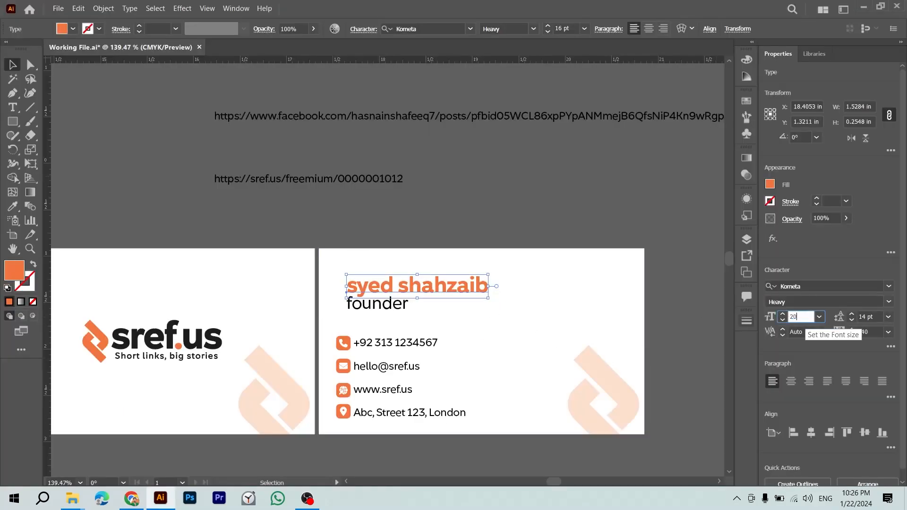
{"action": "key", "text": "Return"}
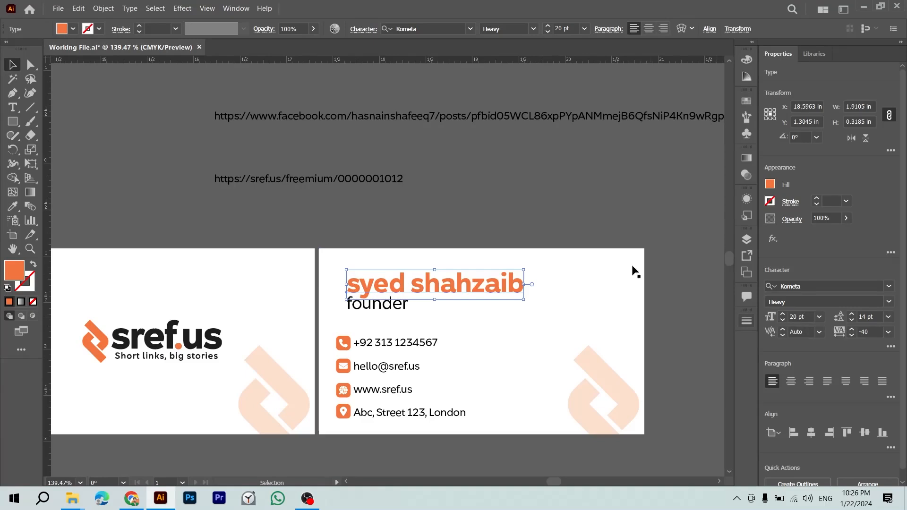
{"action": "left_click", "coordinate": [560, 178]}
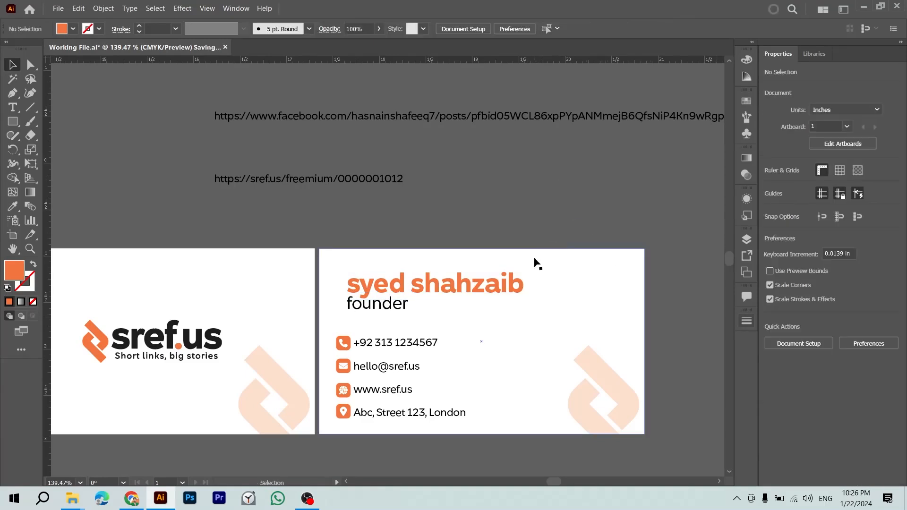
Step: Left-align the name heading with the contact details text block
{"action": "key", "text": "ctrl+1"}
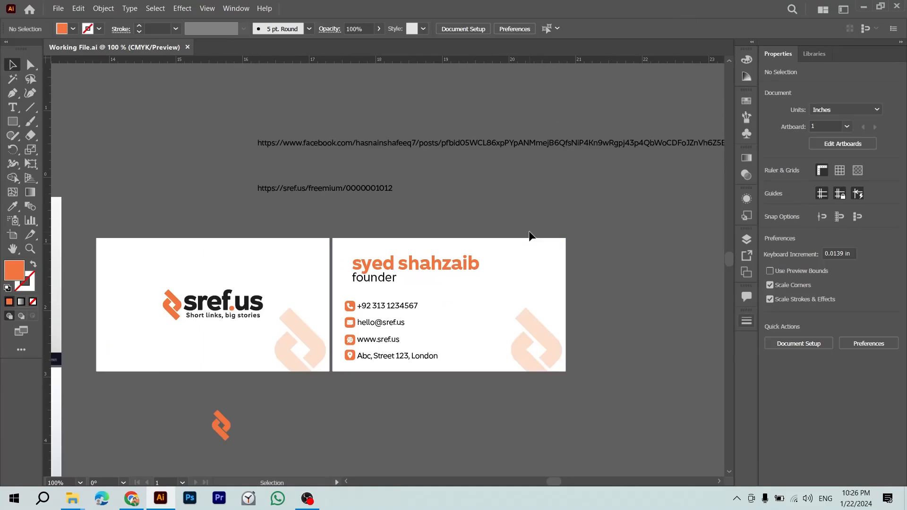
{"action": "left_click", "coordinate": [397, 262]}
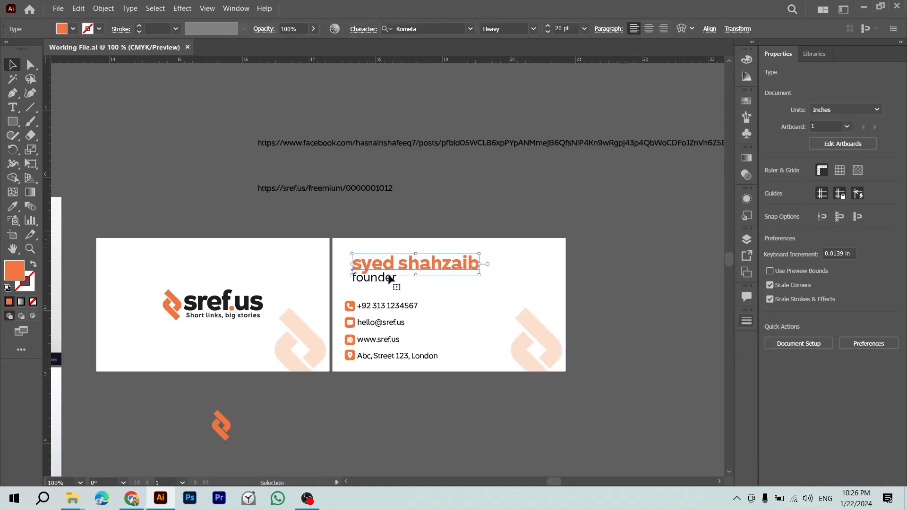
{"action": "left_click", "coordinate": [385, 307], "text": "shift"}
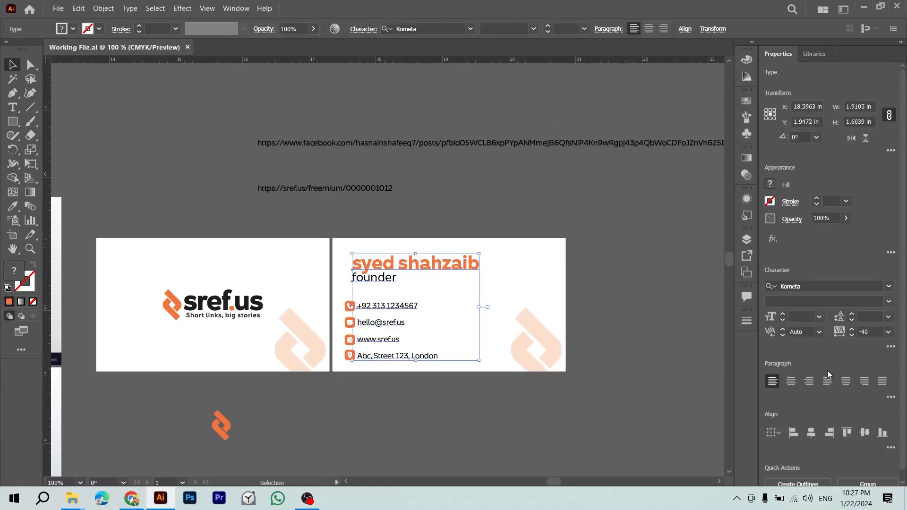
{"action": "left_click", "coordinate": [799, 435]}
{"action": "key", "text": "ctrl+z"}
{"action": "left_click", "coordinate": [372, 309]}
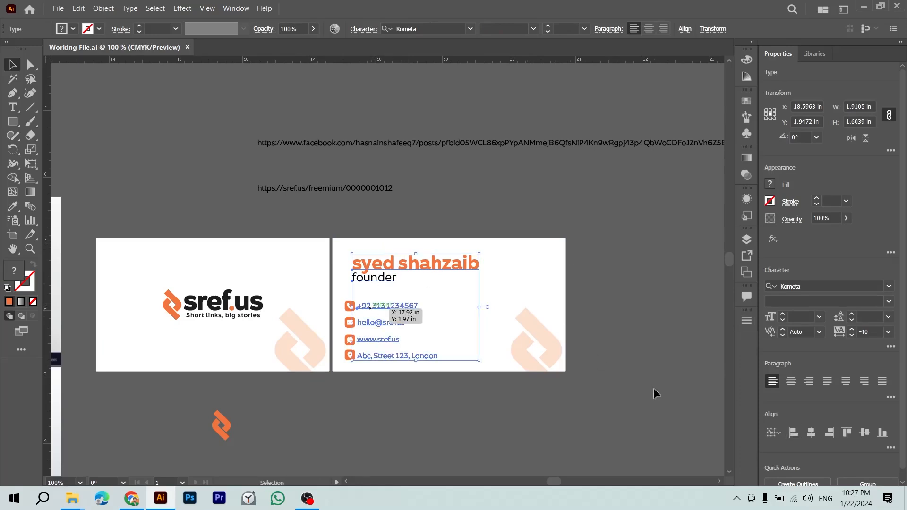
{"action": "left_click", "coordinate": [800, 433]}
{"action": "left_click", "coordinate": [629, 428]}
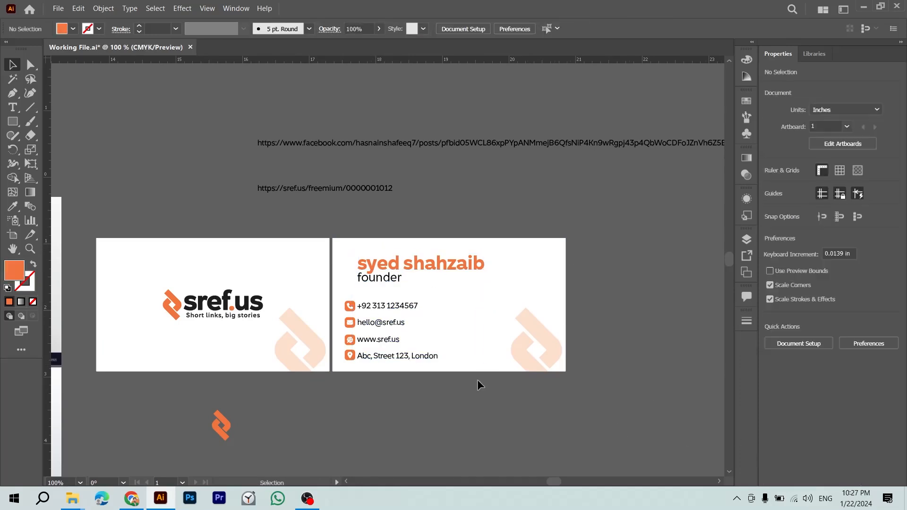
Step: Align the name and founder block's left edge with the phone line, nudging founder slightly
{"action": "left_click", "coordinate": [396, 278]}
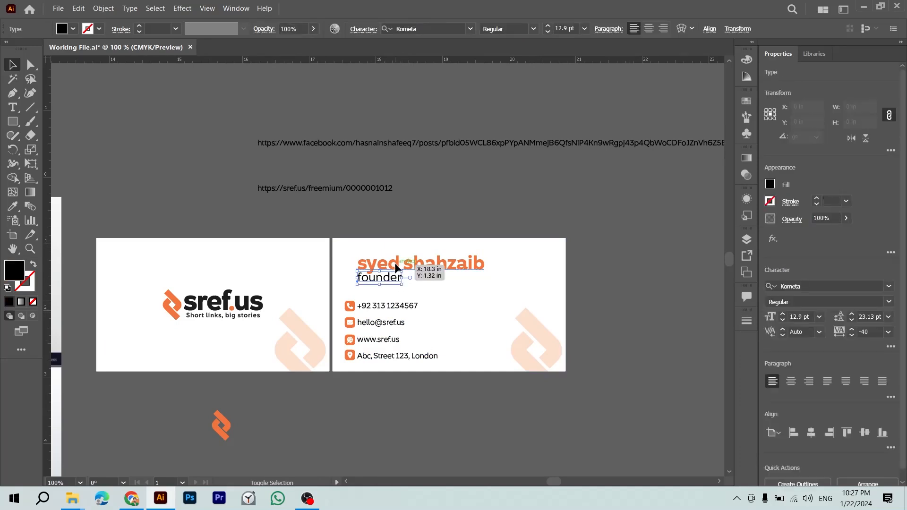
{"action": "left_click", "coordinate": [349, 308], "text": "shift"}
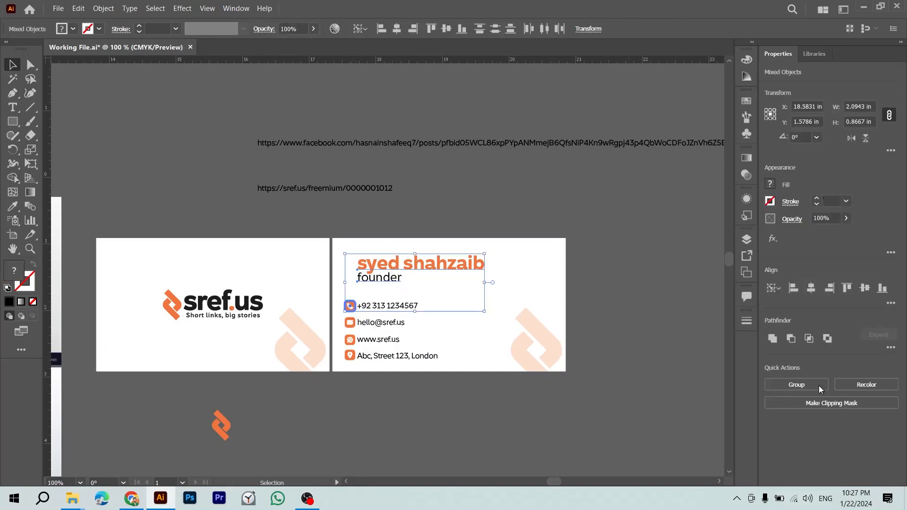
{"action": "left_click", "coordinate": [794, 288]}
{"action": "left_click", "coordinate": [594, 373]}
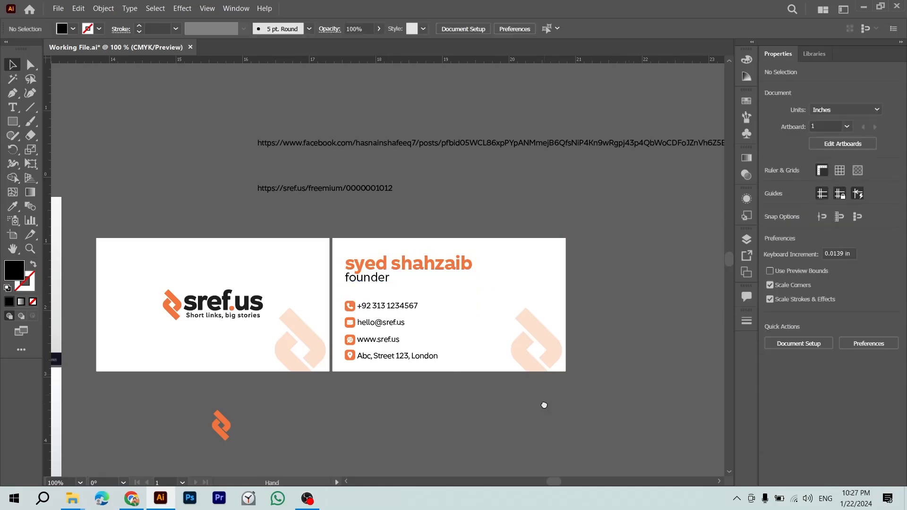
{"action": "scroll", "coordinate": [544, 404], "scroll_direction": "up", "scroll_amount": 2}
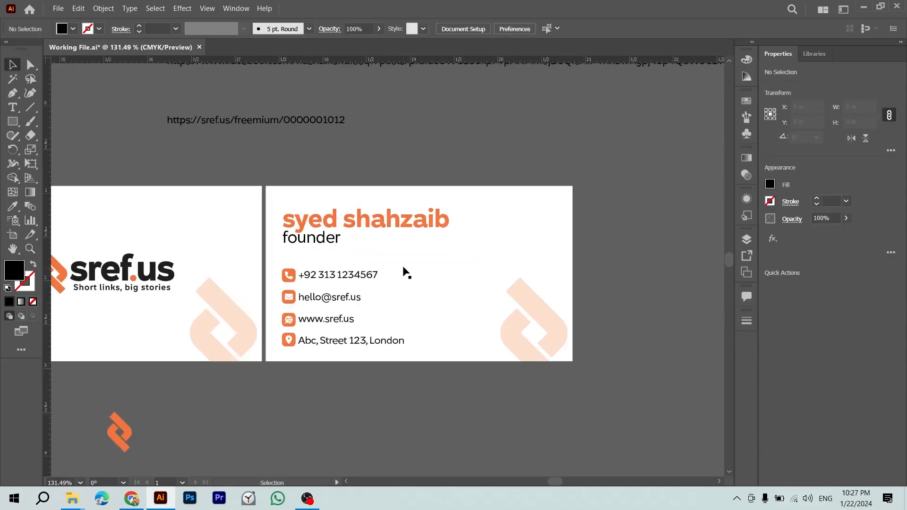
{"action": "left_click_drag", "start_coordinate": [310, 241], "coordinate": [341, 259]}
{"action": "left_click", "coordinate": [384, 141]}
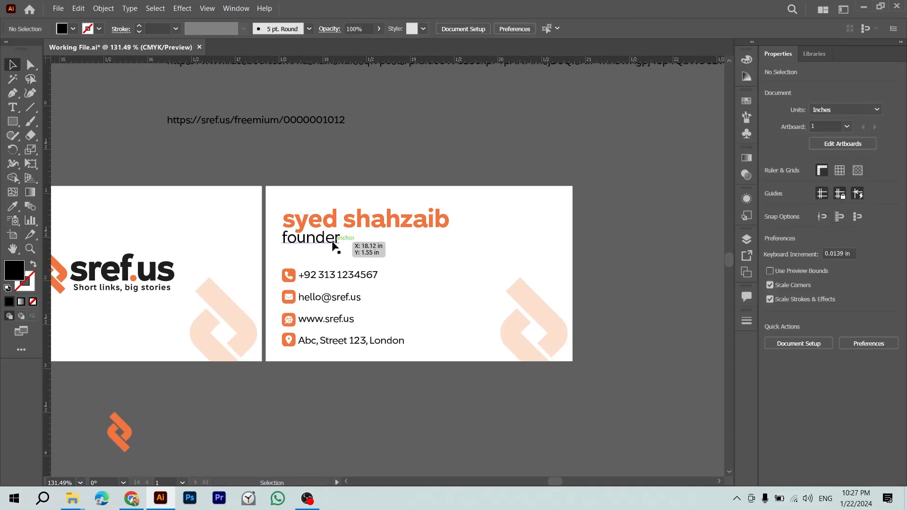
{"action": "key", "text": "ctrl+a"}
{"action": "key", "text": "t"}
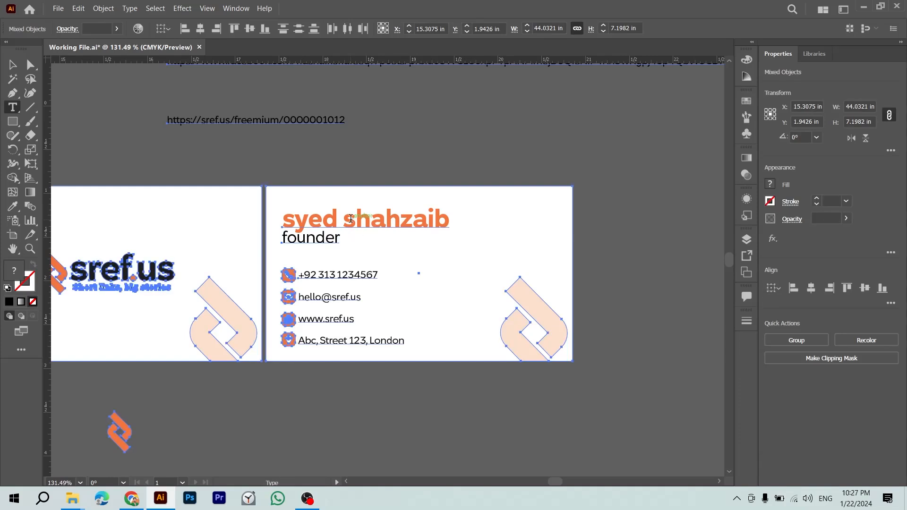
Step: Duplicate the name and FOUNDER title text onto the other card
{"action": "key", "text": "v"}
{"action": "left_click", "coordinate": [399, 136]}
{"action": "left_click_drag", "start_coordinate": [390, 210], "coordinate": [546, 187]}
{"action": "key", "text": "ctrl+z"}
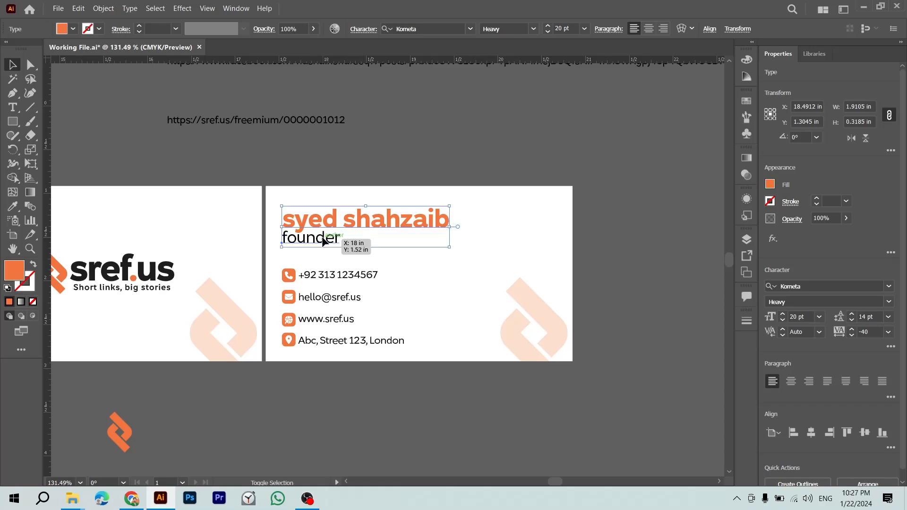
{"action": "left_click", "coordinate": [324, 238], "text": "shift"}
{"action": "left_click_drag", "start_coordinate": [314, 220], "coordinate": [252, 243]}
Step: Retype the copied name line and the FOUNDER title, then fine-tune FOUNDER's position
{"action": "double_click", "coordinate": [291, 242]}
{"action": "key", "text": "ctrl+a"}
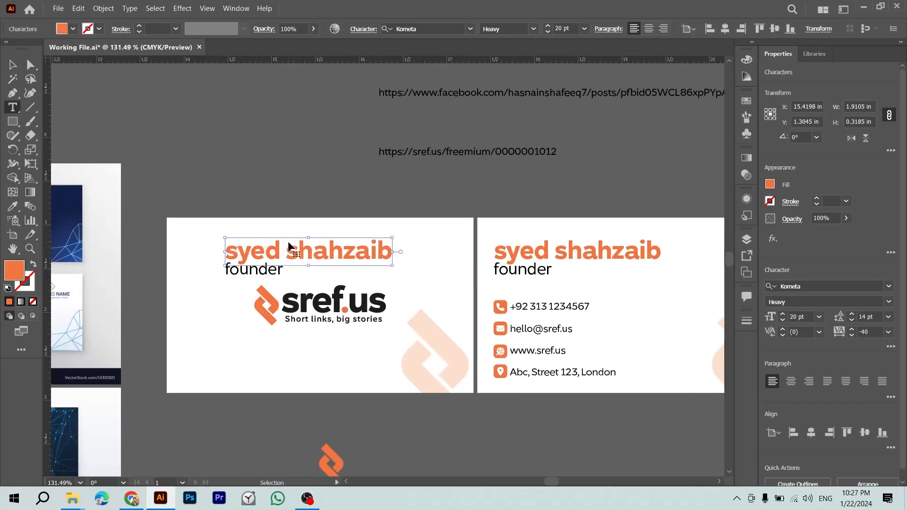
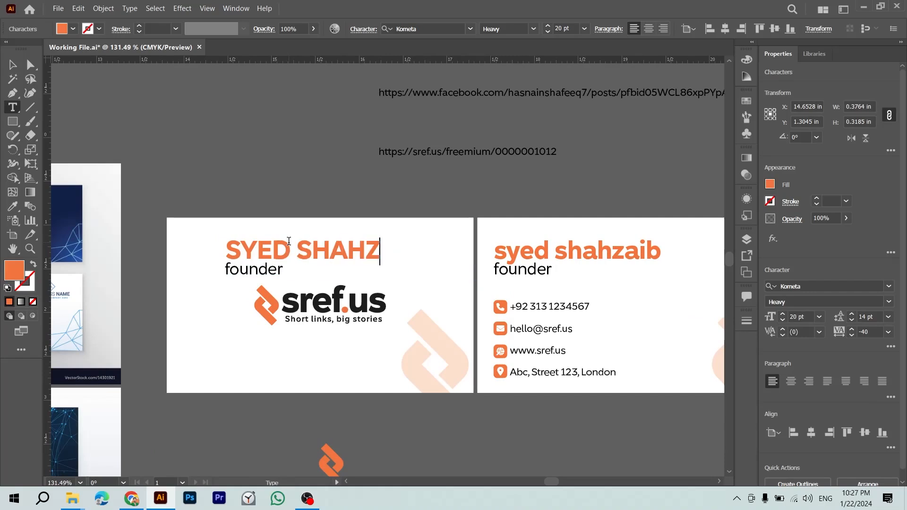
{"action": "double_click", "coordinate": [268, 269]}
{"action": "type", "text": "FOUNDER"}
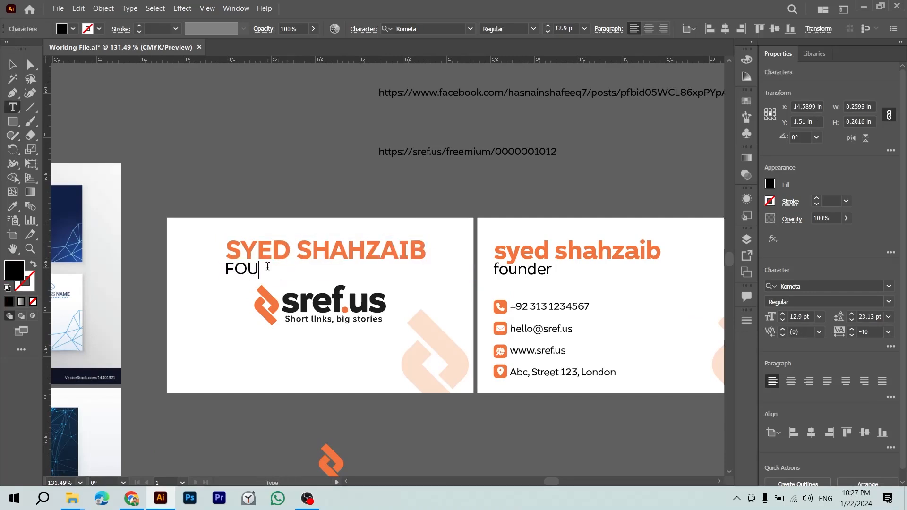
{"action": "key", "text": "Escape"}
{"action": "key", "text": "Down"}
{"action": "key", "text": "Down"}
{"action": "key", "text": "Down"}
{"action": "key", "text": "Down"}
{"action": "key", "text": "Down"}
{"action": "key", "text": "Down"}
{"action": "key", "text": "Down"}
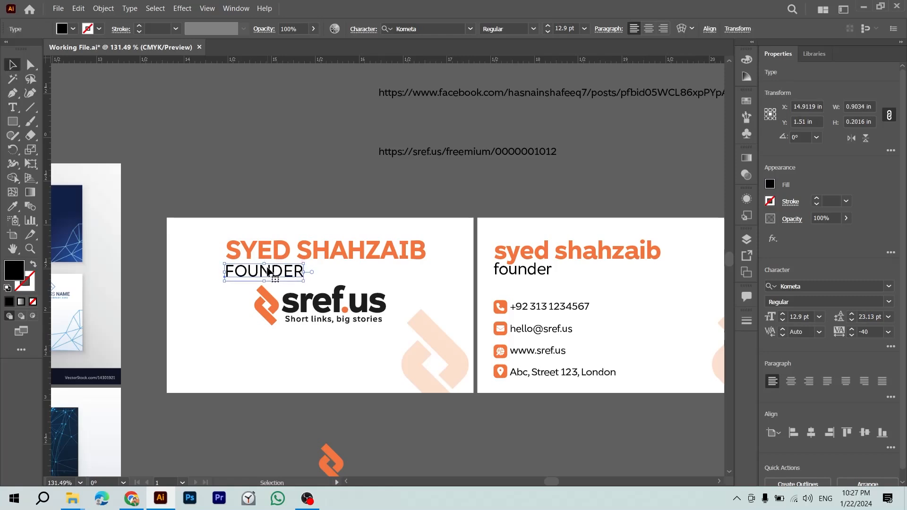
{"action": "key", "text": "Up"}
{"action": "key", "text": "Up"}
{"action": "key", "text": "Up"}
{"action": "key", "text": "Up"}
{"action": "key", "text": "Up"}
{"action": "left_click", "coordinate": [393, 179]}
Step: Try placing guides and a long horizontal line across the cards, then undo them
{"action": "left_click_drag", "start_coordinate": [357, 220], "coordinate": [360, 259]}
{"action": "left_click_drag", "start_coordinate": [377, 59], "coordinate": [379, 241]}
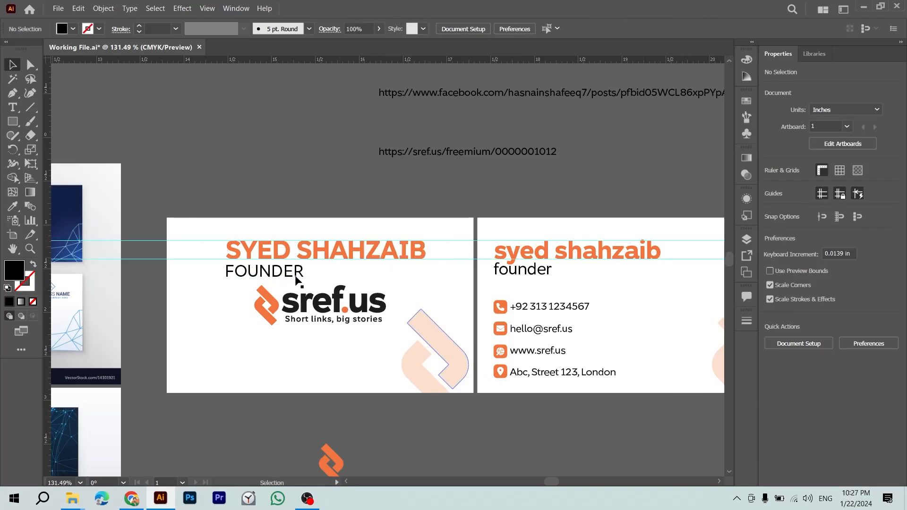
{"action": "key", "text": "ctrl+z"}
{"action": "key", "text": "ctrl+z"}
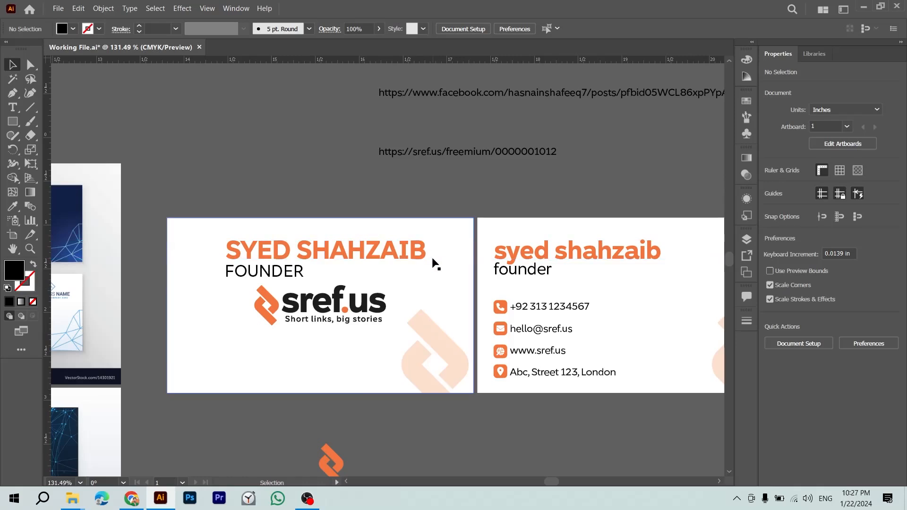
{"action": "key", "text": "backslash"}
{"action": "left_click_drag", "start_coordinate": [653, 258], "coordinate": [438, 259]}
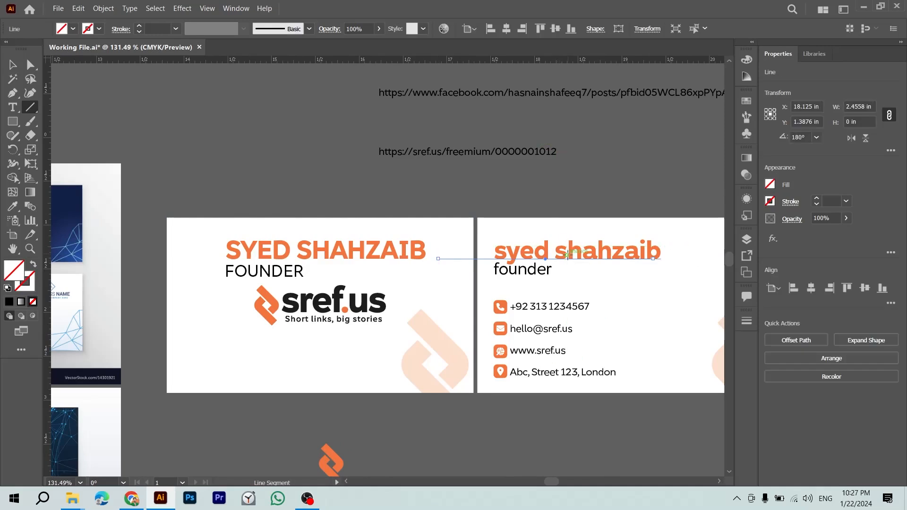
{"action": "left_click_drag", "start_coordinate": [528, 266], "coordinate": [528, 266]}
{"action": "key", "text": "ctrl+z"}
{"action": "key", "text": "ctrl+z"}
{"action": "key", "text": "v"}
Step: Delete the name and FOUNDER text from the left card
{"action": "left_click_drag", "start_coordinate": [564, 197], "coordinate": [398, 212]}
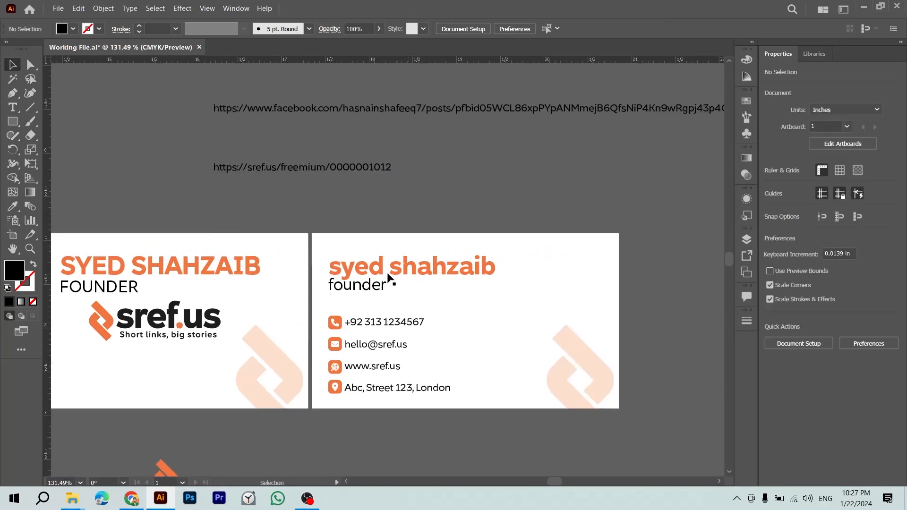
{"action": "left_click", "coordinate": [223, 267]}
{"action": "left_click", "coordinate": [124, 290], "text": "shift"}
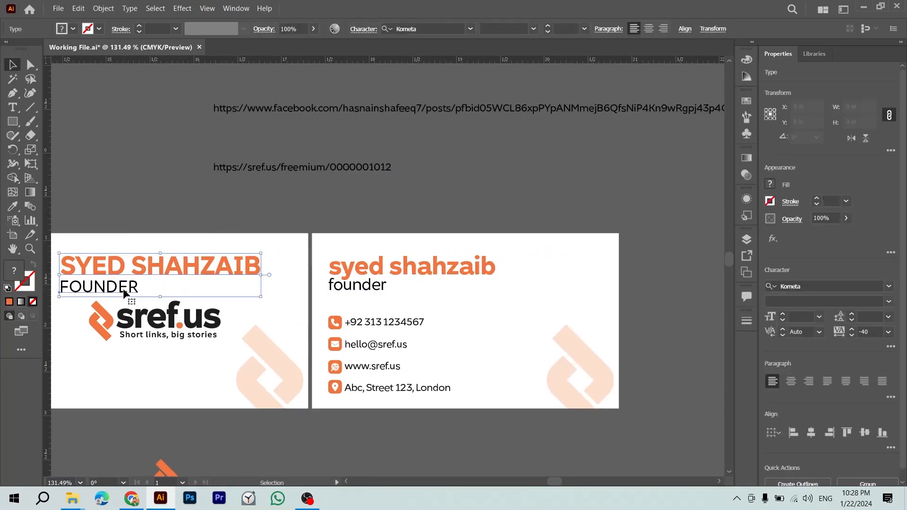
{"action": "key", "text": "Delete"}
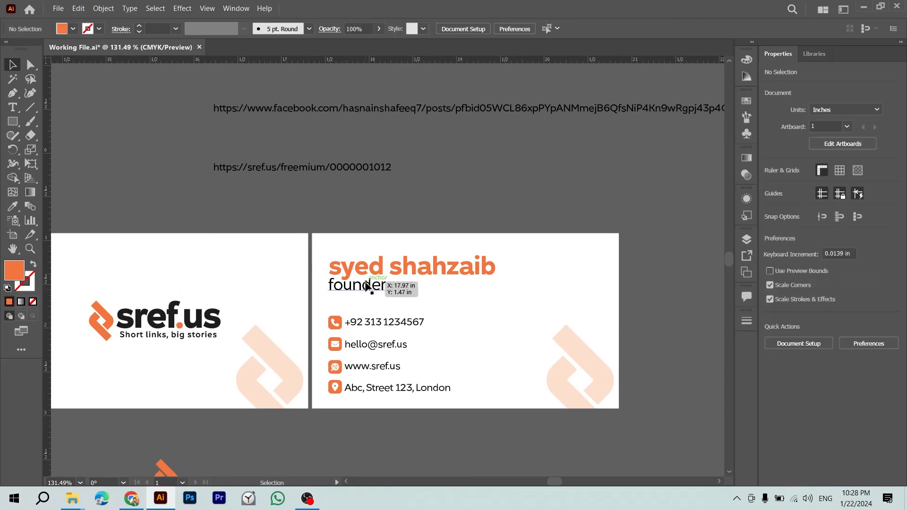
Step: Nudge the founder text on the right card down and back up
{"action": "left_click", "coordinate": [399, 272]}
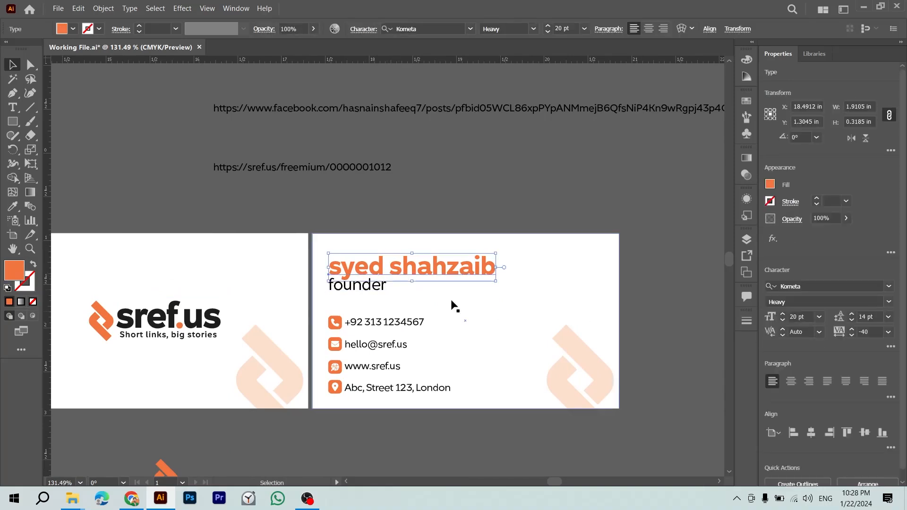
{"action": "left_click", "coordinate": [374, 290]}
{"action": "key", "text": "Down"}
{"action": "key", "text": "Down"}
{"action": "key", "text": "Down"}
{"action": "key", "text": "Down"}
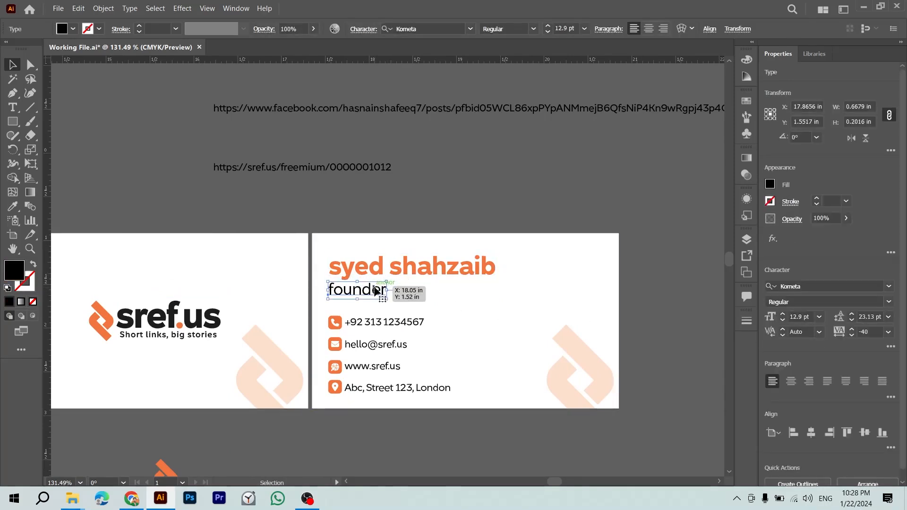
{"action": "left_click", "coordinate": [490, 182]}
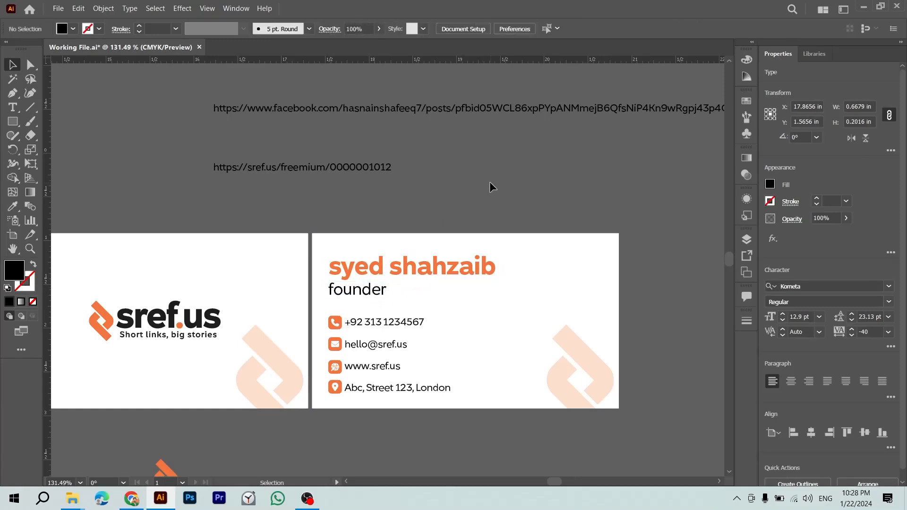
{"action": "left_click", "coordinate": [376, 289]}
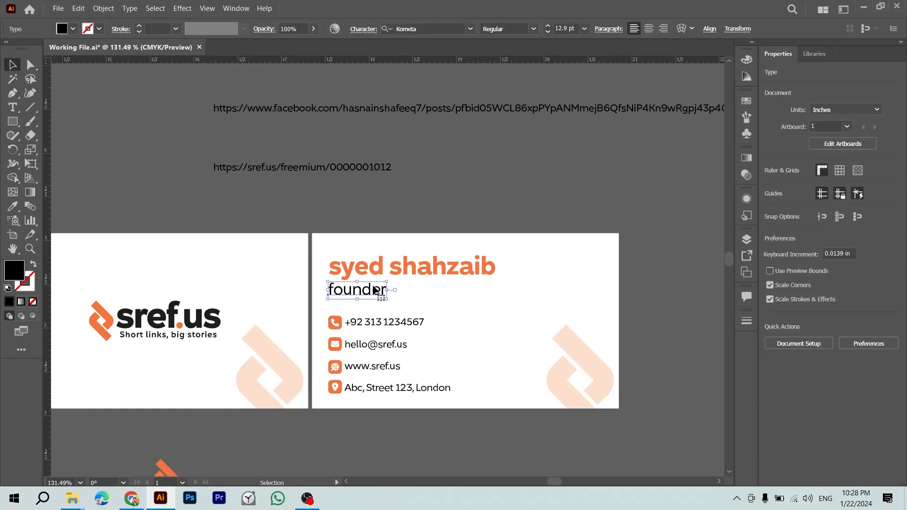
{"action": "key", "text": "Up"}
{"action": "left_click", "coordinate": [398, 208]}
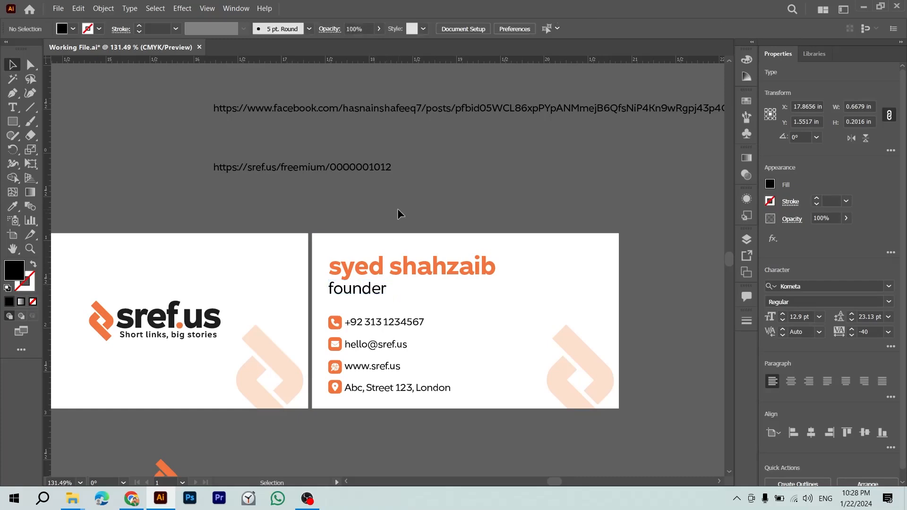
Step: Draw a short line under founder, colour it like the logo lettering, with 1 pt stroke
{"action": "key", "text": "backslash"}
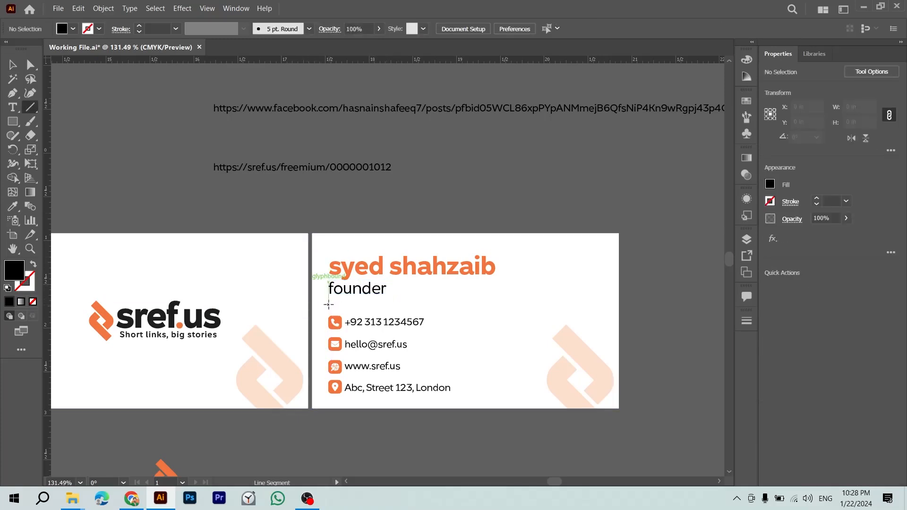
{"action": "left_click_drag", "start_coordinate": [328, 305], "coordinate": [370, 308]}
{"action": "key", "text": "i"}
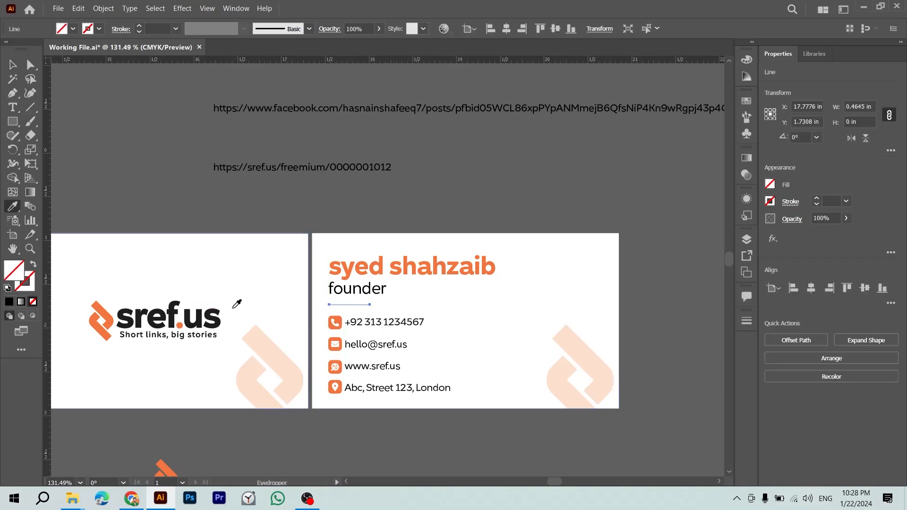
{"action": "left_click", "coordinate": [214, 316]}
{"action": "left_click", "coordinate": [829, 200]}
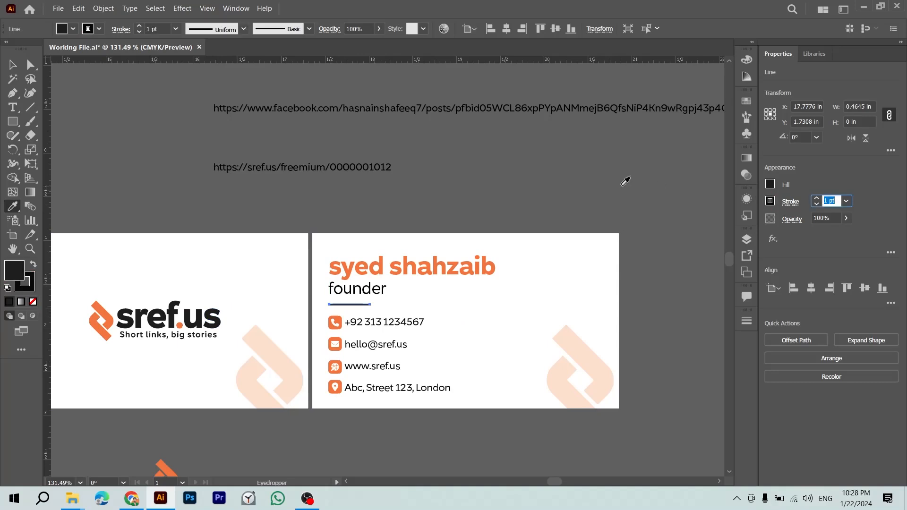
{"action": "key", "text": "Return"}
Step: Shorten the divider line by dragging its right anchor point left
{"action": "key", "text": "v"}
{"action": "left_click", "coordinate": [569, 188]}
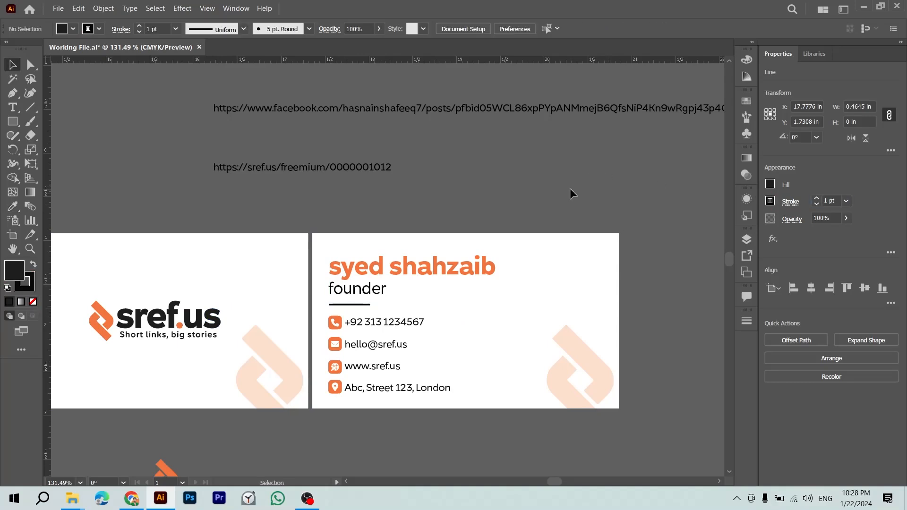
{"action": "key", "text": "z"}
{"action": "left_click_drag", "start_coordinate": [384, 294], "coordinate": [464, 312]}
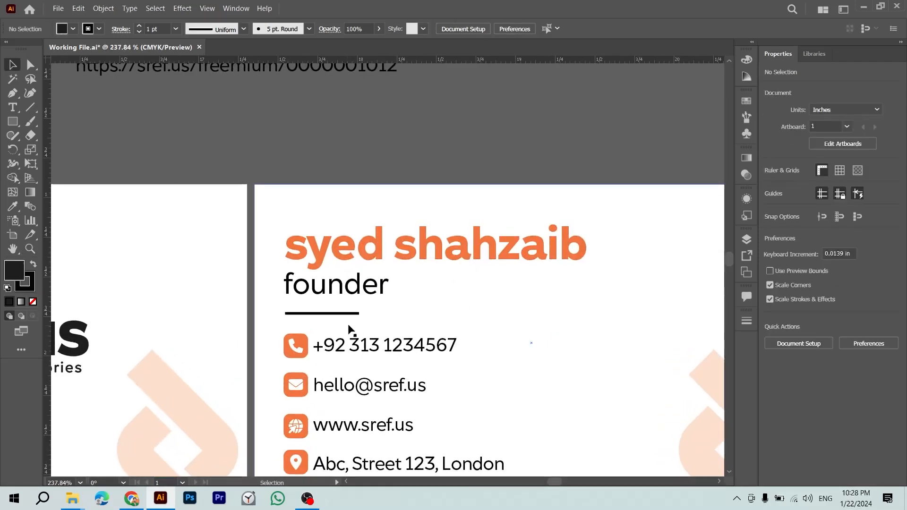
{"action": "key", "text": "a"}
{"action": "left_click_drag", "start_coordinate": [358, 316], "coordinate": [328, 315]}
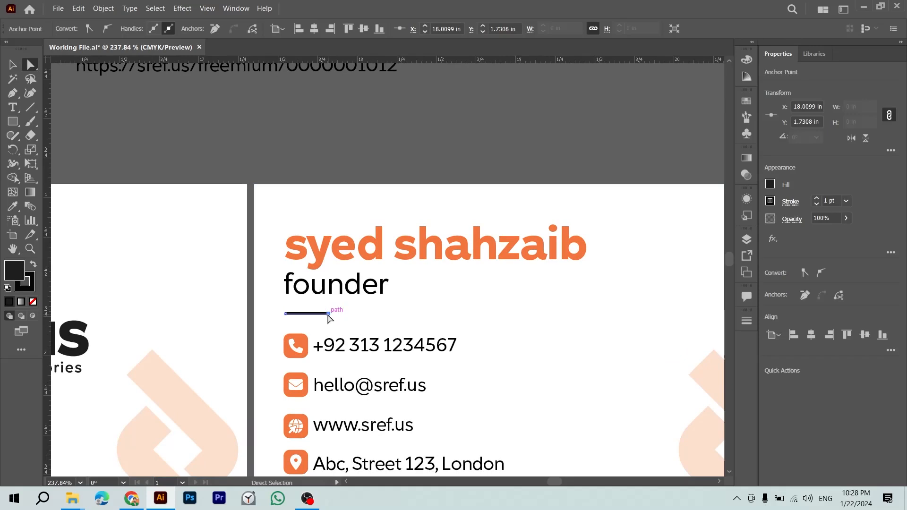
{"action": "left_click", "coordinate": [746, 322]}
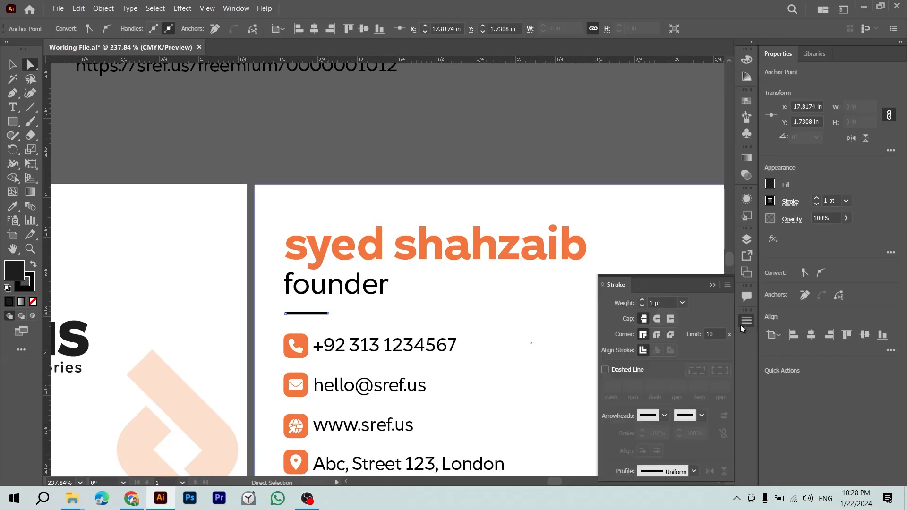
{"action": "left_click", "coordinate": [713, 285]}
Step: Remove the fill colour from the divider line, leaving only its stroke
{"action": "key", "text": "v"}
{"action": "left_click", "coordinate": [496, 156]}
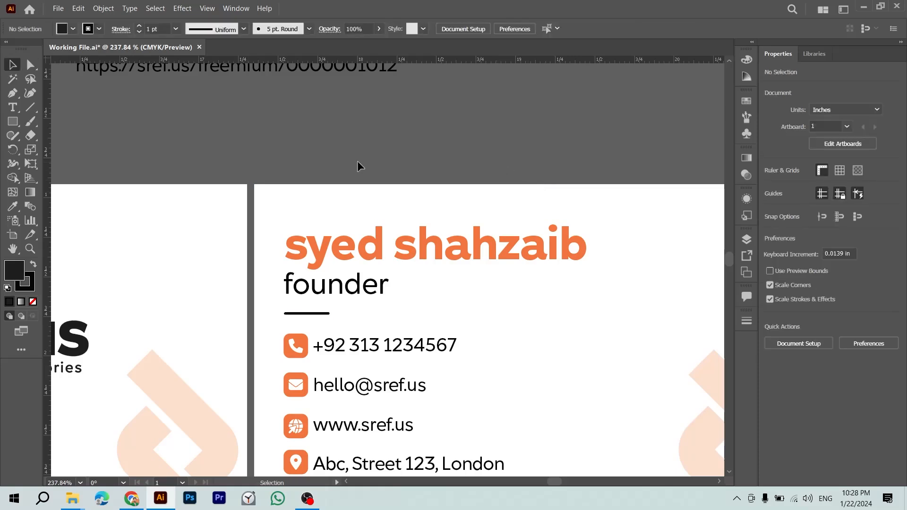
{"action": "left_click", "coordinate": [298, 314]}
{"action": "double_click", "coordinate": [293, 313]}
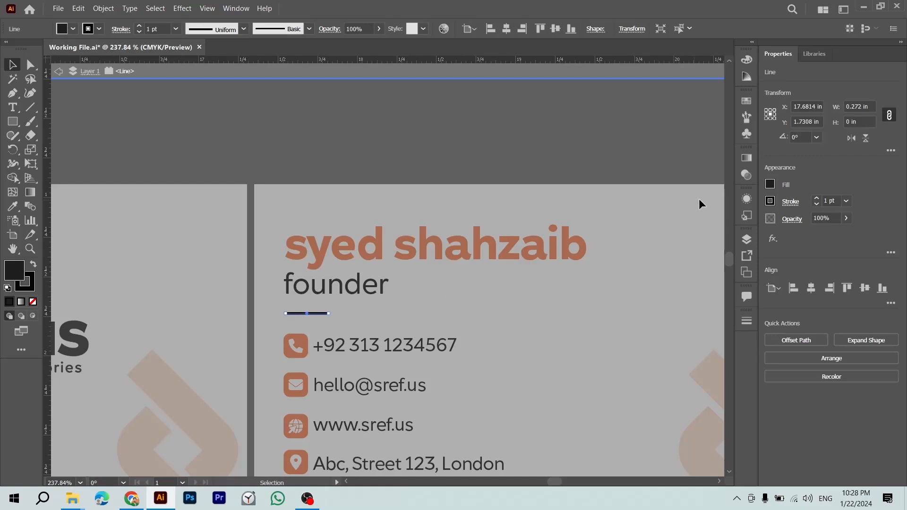
{"action": "left_click", "coordinate": [771, 185]}
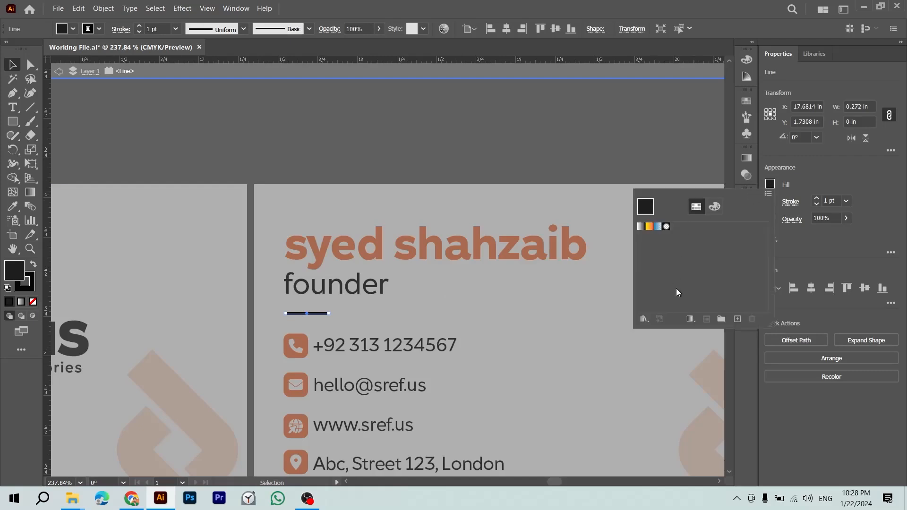
{"action": "left_click", "coordinate": [714, 206]}
{"action": "left_click", "coordinate": [691, 207]}
{"action": "double_click", "coordinate": [631, 155]}
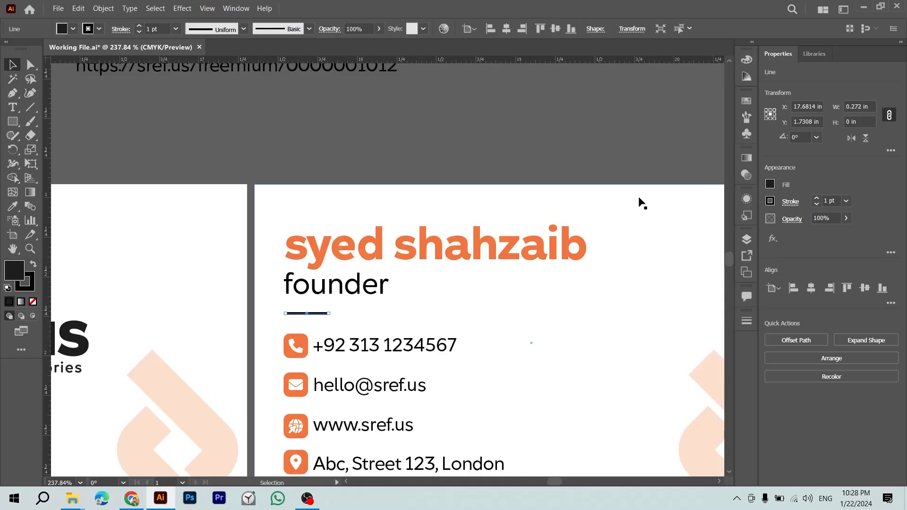
{"action": "left_click", "coordinate": [770, 184]}
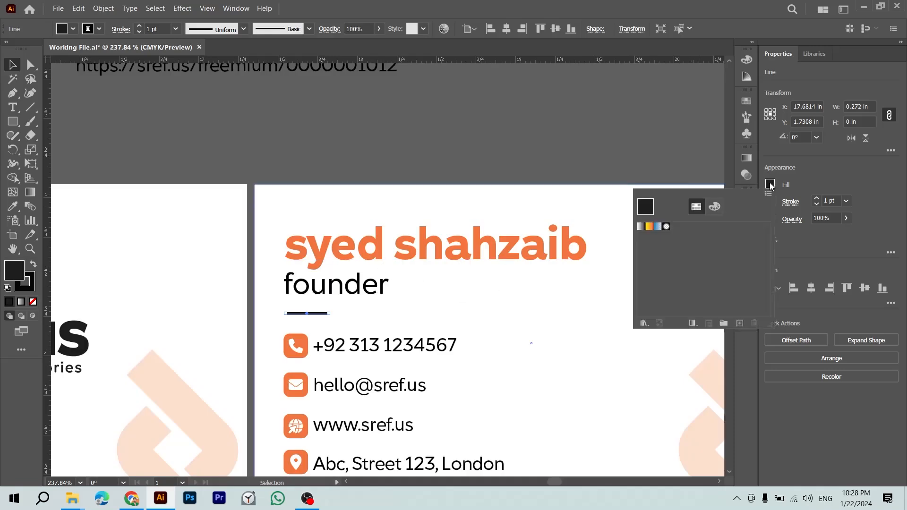
{"action": "left_click", "coordinate": [32, 302]}
{"action": "left_click", "coordinate": [32, 303]}
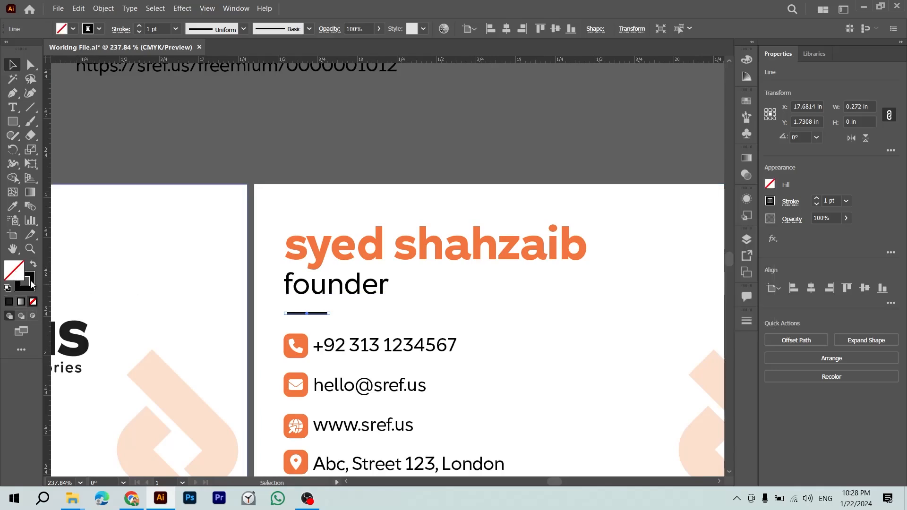
{"action": "double_click", "coordinate": [31, 282]}
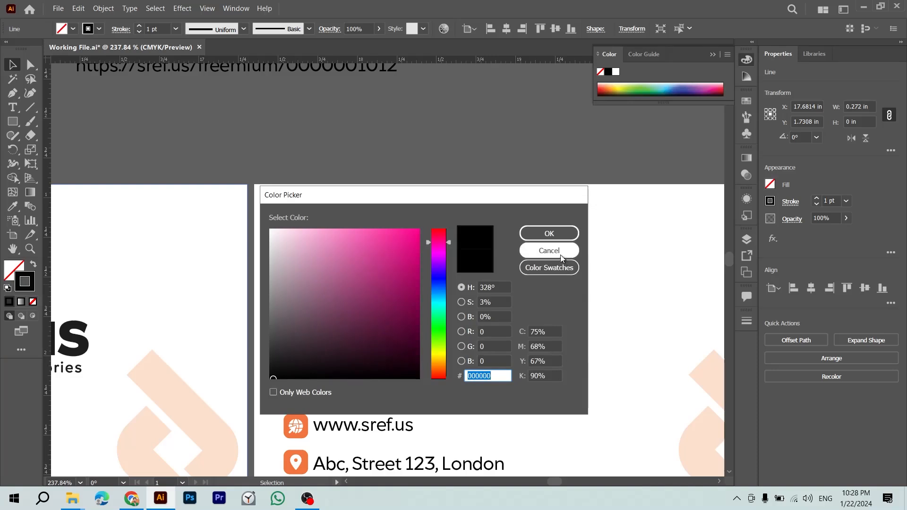
{"action": "left_click", "coordinate": [561, 256]}
Step: Try sampling the phone number's colour onto the line, then undo it
{"action": "scroll", "coordinate": [375, 236], "scroll_direction": "down", "scroll_amount": 2}
{"action": "key", "text": "i"}
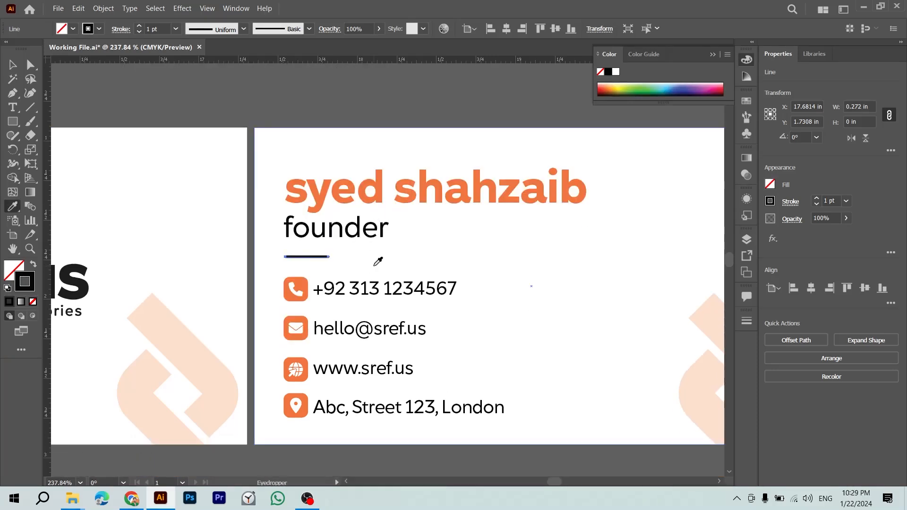
{"action": "left_click", "coordinate": [374, 284]}
{"action": "key", "text": "ctrl+z"}
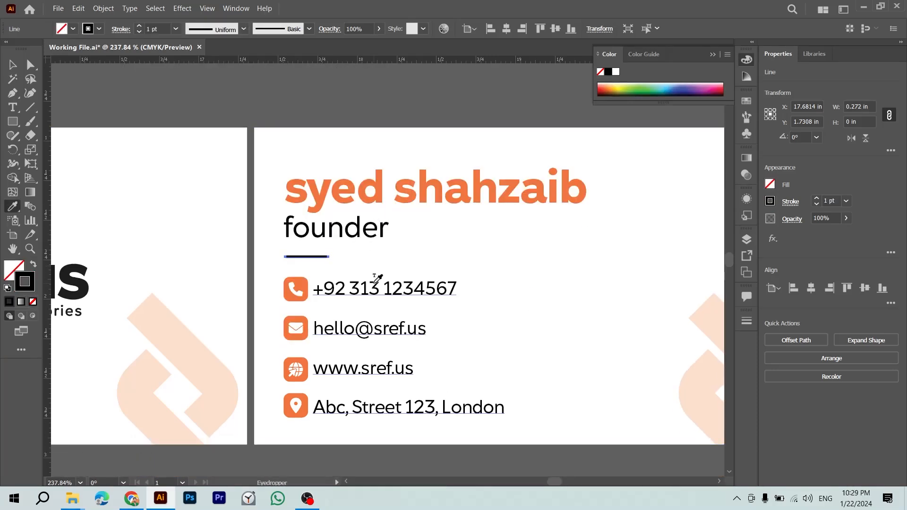
Step: Save Working File.ai and zoom out to see both cards
{"action": "key", "text": "v"}
{"action": "left_click", "coordinate": [396, 104]}
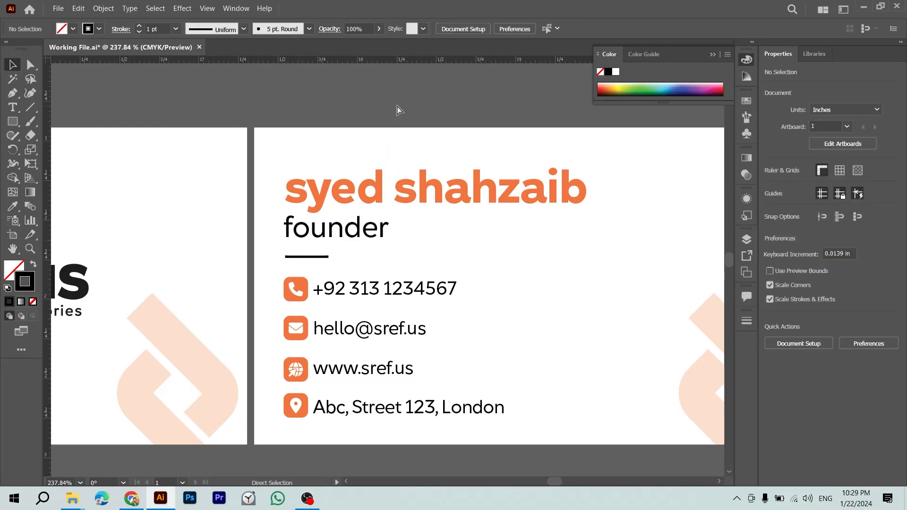
{"action": "key", "text": "ctrl+minus"}
{"action": "key", "text": "ctrl+minus"}
{"action": "key", "text": "ctrl+s"}
{"action": "left_click_drag", "start_coordinate": [371, 150], "coordinate": [426, 171]}
{"action": "key", "text": "ctrl+minus"}
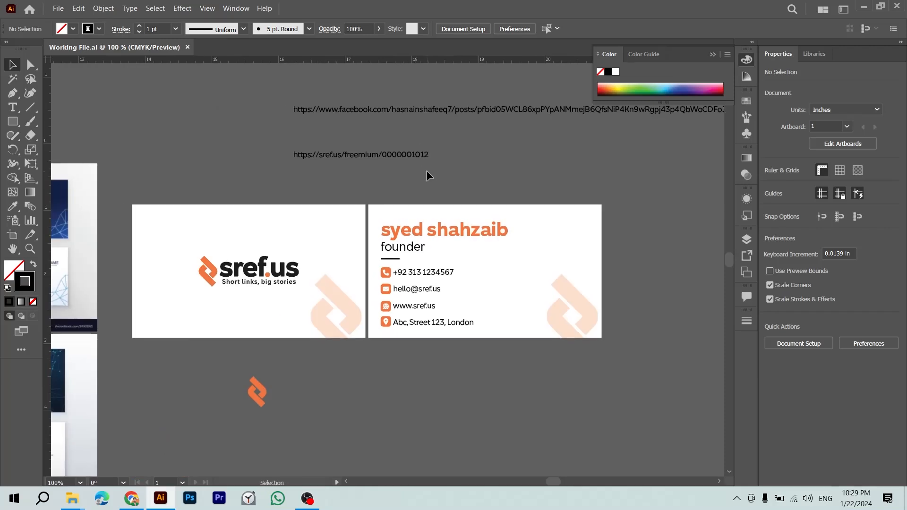
Step: Group the name and founder texts, nudge them up, and save
{"action": "left_click", "coordinate": [412, 245]}
{"action": "left_click", "coordinate": [423, 231], "text": "shift"}
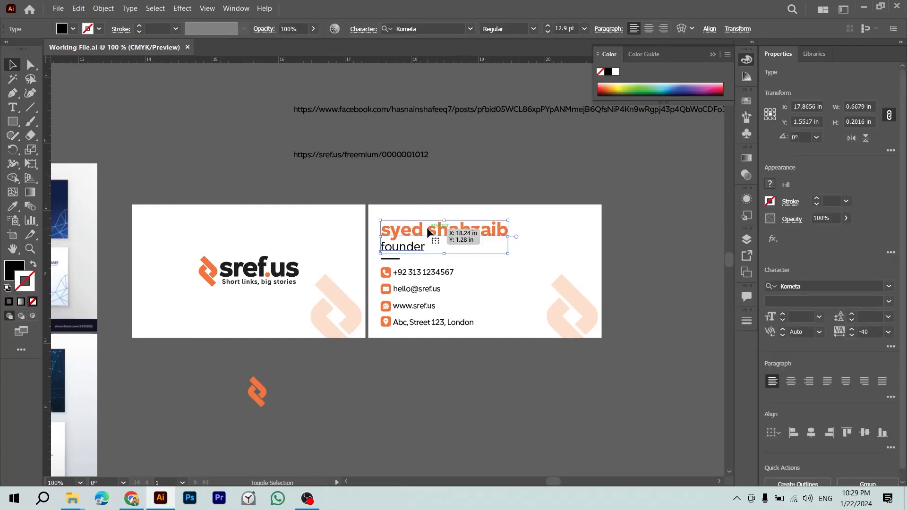
{"action": "key", "text": "ctrl+g"}
{"action": "key", "text": "Up"}
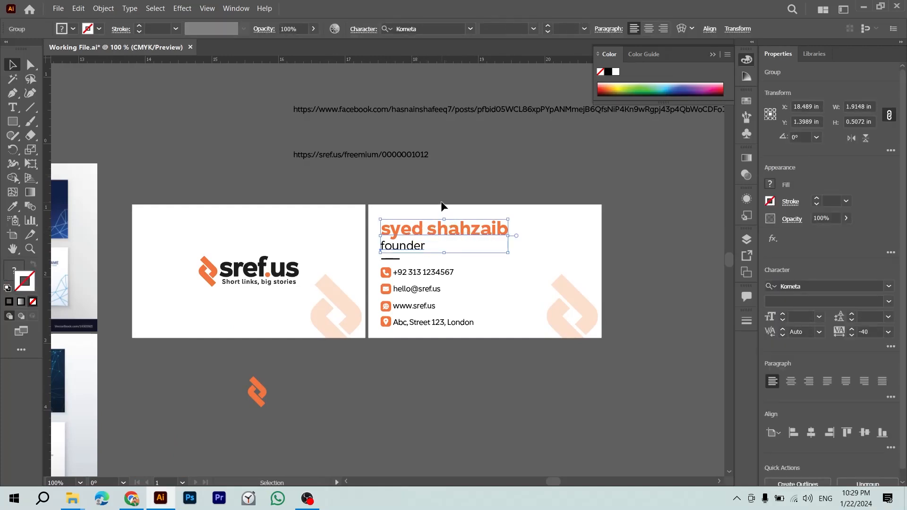
{"action": "left_click", "coordinate": [457, 166]}
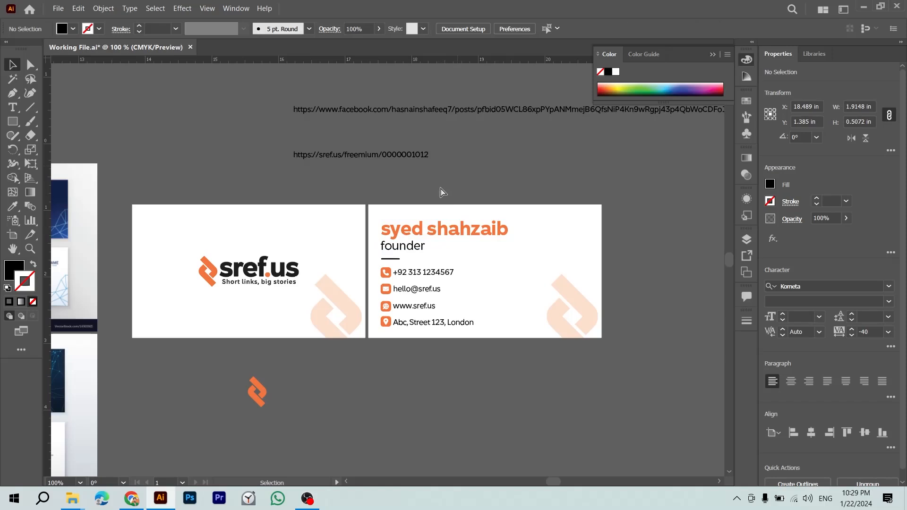
{"action": "key", "text": "ctrl+s"}
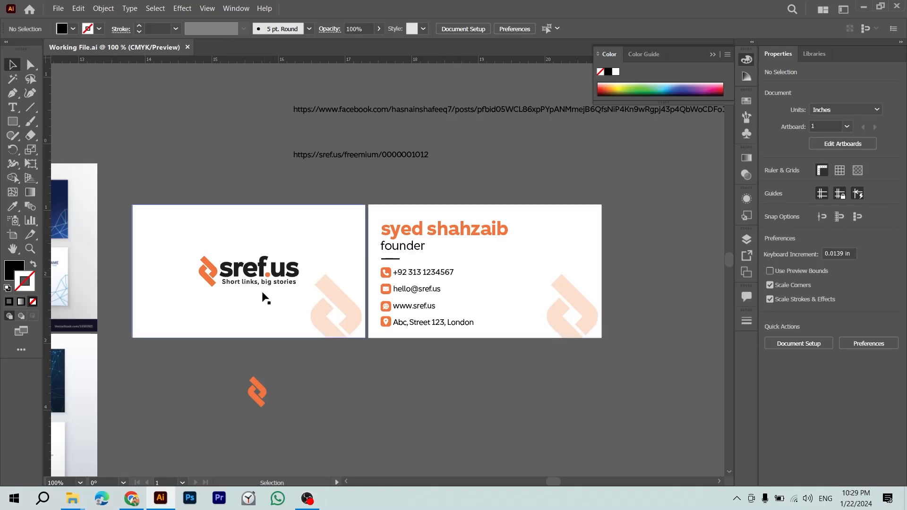
Step: Delete the reference URL text lines and the four sample card images, then save
{"action": "left_click", "coordinate": [255, 389]}
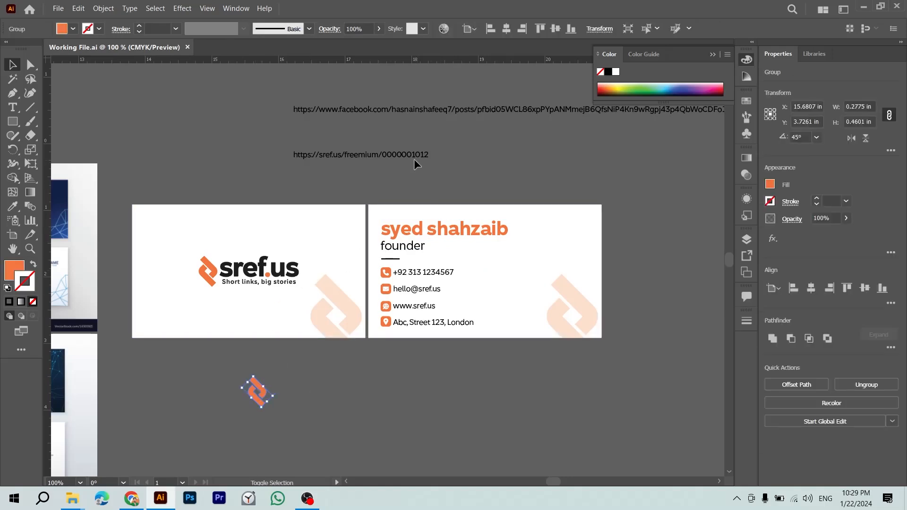
{"action": "key", "text": "ctrl+minus"}
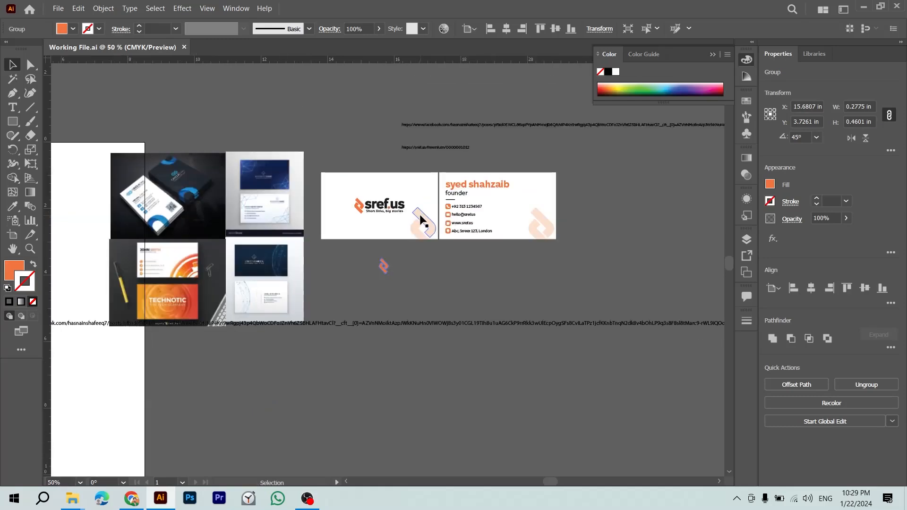
{"action": "left_click_drag", "start_coordinate": [437, 110], "coordinate": [445, 171]}
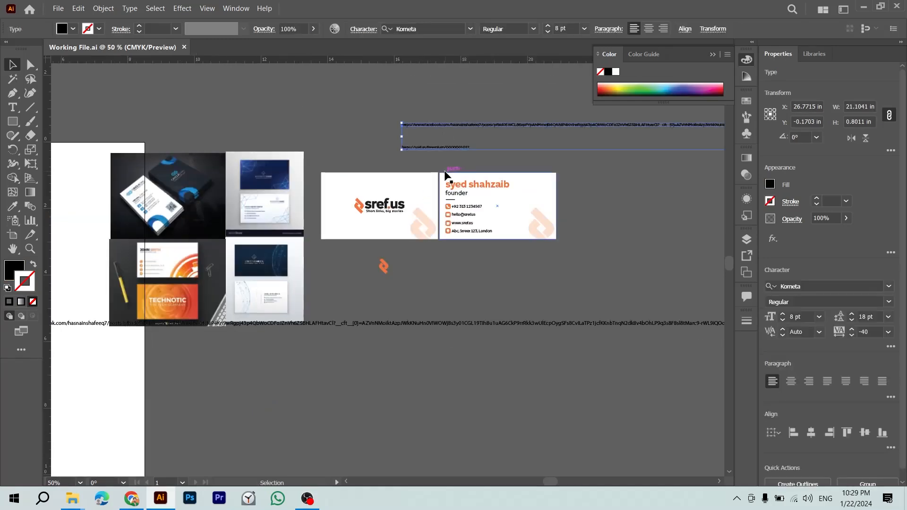
{"action": "key", "text": "Delete"}
{"action": "left_click_drag", "start_coordinate": [462, 277], "coordinate": [503, 368]}
{"action": "key", "text": "Delete"}
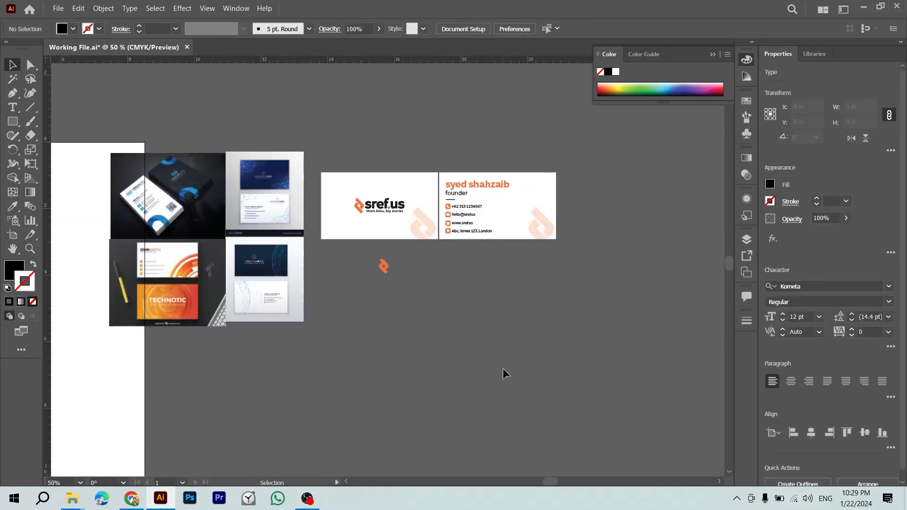
{"action": "left_click", "coordinate": [273, 270]}
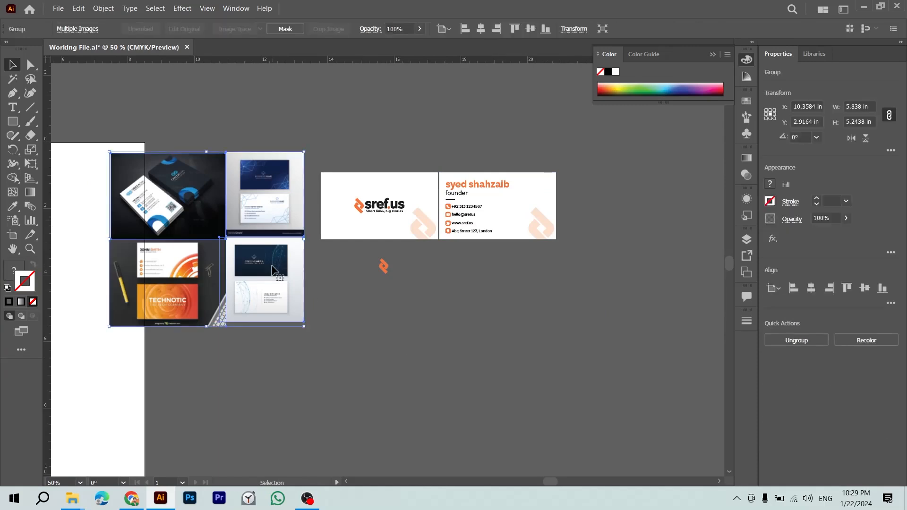
{"action": "key", "text": "Delete"}
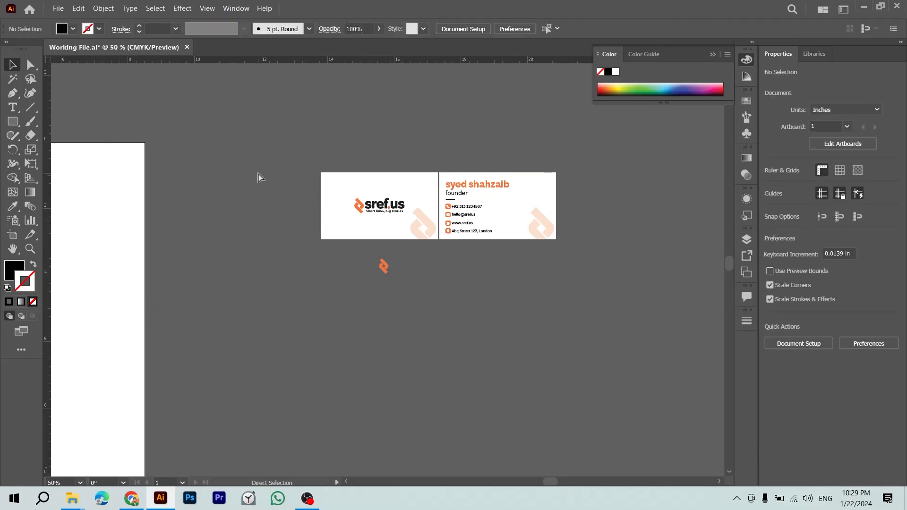
{"action": "key", "text": "ctrl+minus"}
{"action": "key", "text": "ctrl+minus"}
{"action": "key", "text": "ctrl+s"}
Step: Move the spare orange logo off to the left of the cards
{"action": "key", "text": "z"}
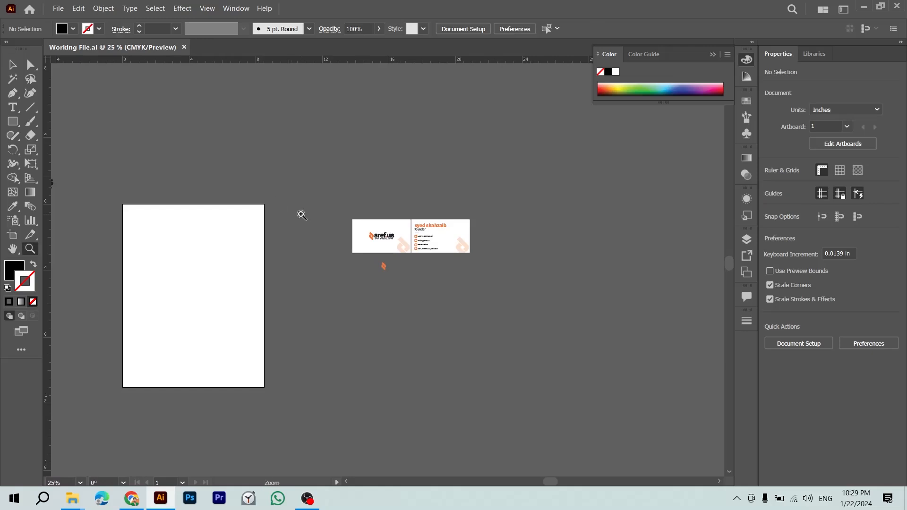
{"action": "left_click_drag", "start_coordinate": [300, 213], "coordinate": [364, 244]}
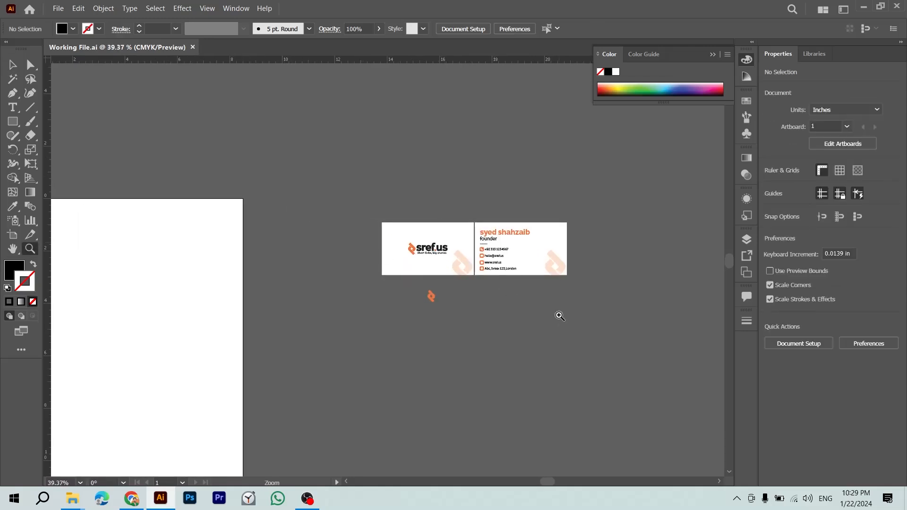
{"action": "left_click_drag", "start_coordinate": [559, 313], "coordinate": [669, 380]}
{"action": "key", "text": "v"}
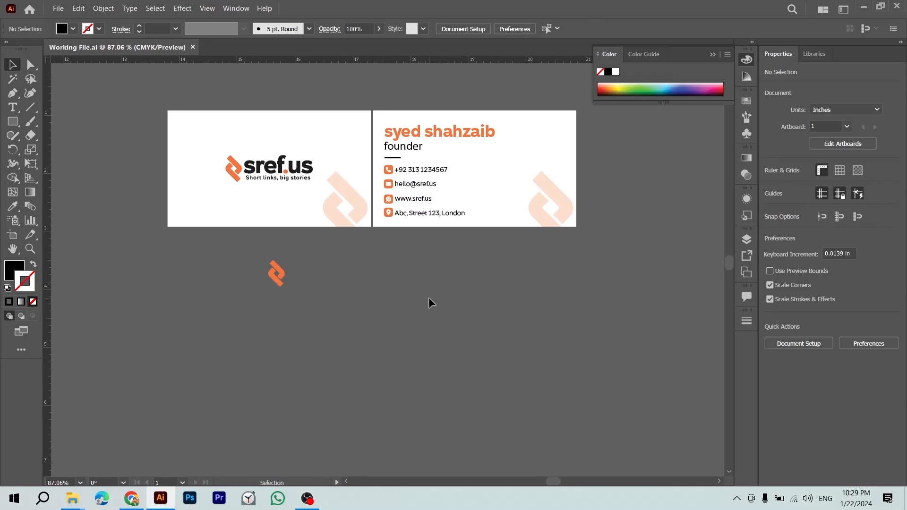
{"action": "key", "text": "ctrl+minus"}
{"action": "left_click_drag", "start_coordinate": [429, 302], "coordinate": [358, 304]}
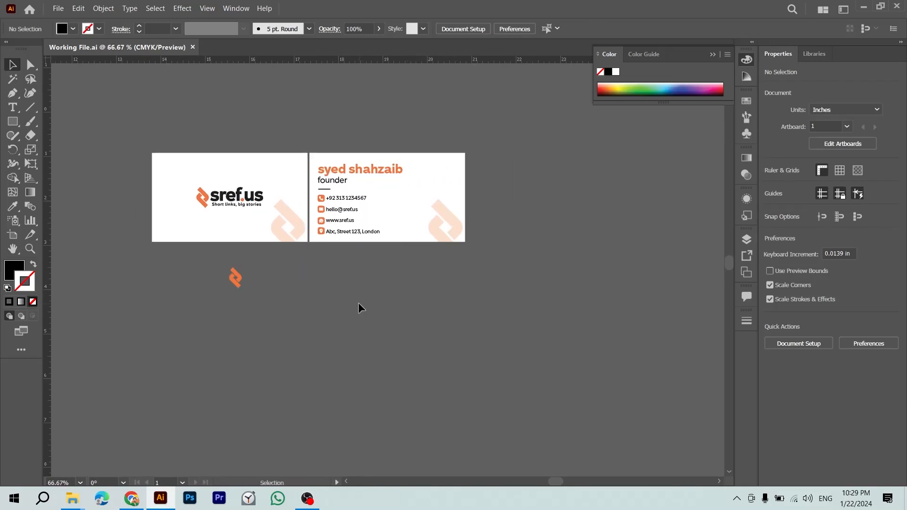
{"action": "left_click_drag", "start_coordinate": [234, 275], "coordinate": [72, 285]}
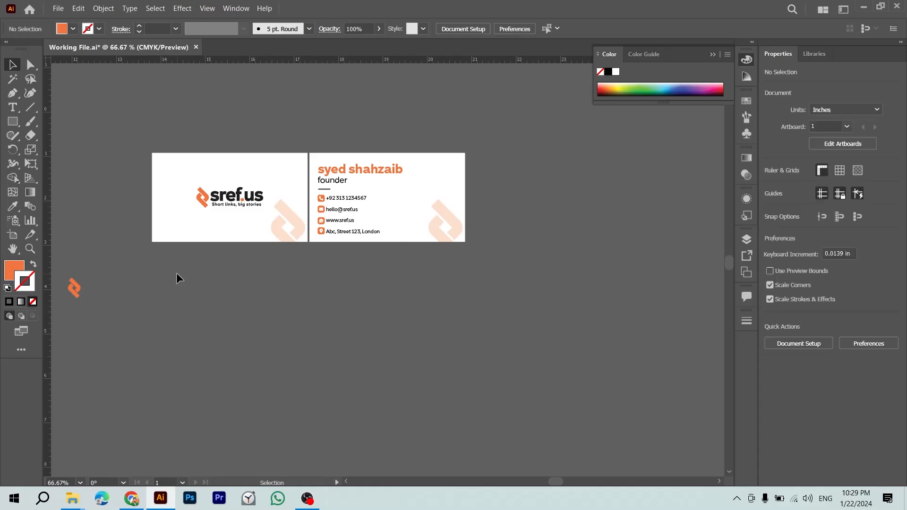
Step: Select and inspect both finished business cards, ending at 100% zoom
{"action": "left_click_drag", "start_coordinate": [142, 144], "coordinate": [366, 271]}
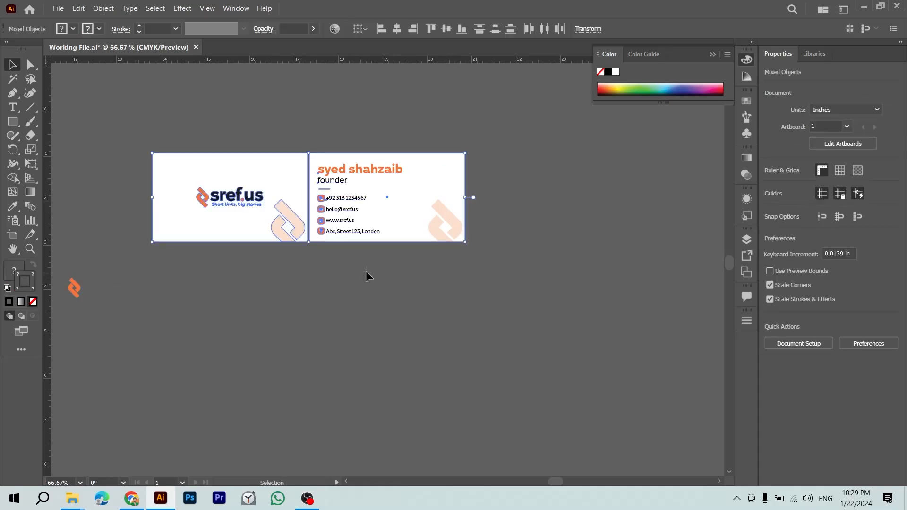
{"action": "left_click", "coordinate": [366, 271]}
{"action": "left_click_drag", "start_coordinate": [180, 146], "coordinate": [340, 264]}
{"action": "key", "text": "z"}
{"action": "left_click_drag", "start_coordinate": [264, 221], "coordinate": [381, 271]}
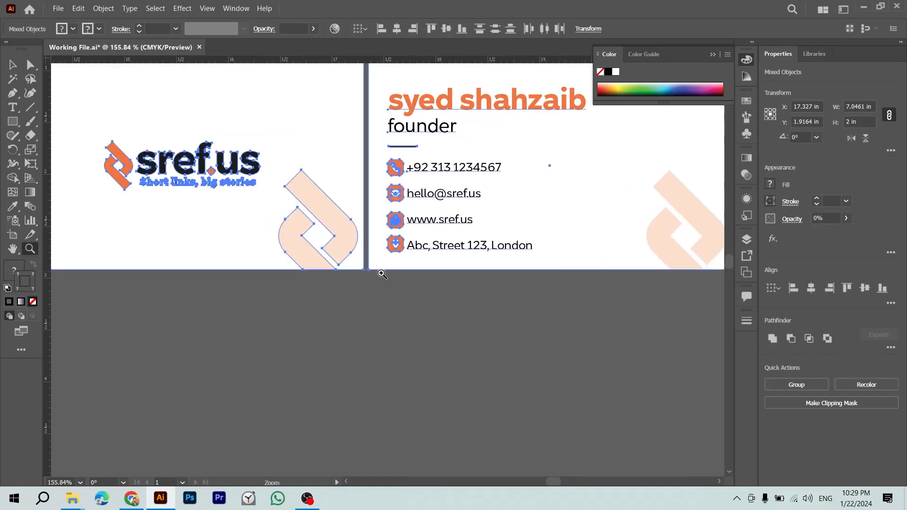
{"action": "left_click", "coordinate": [399, 307]}
{"action": "left_click_drag", "start_coordinate": [432, 325], "coordinate": [347, 245]}
{"action": "key", "text": "v"}
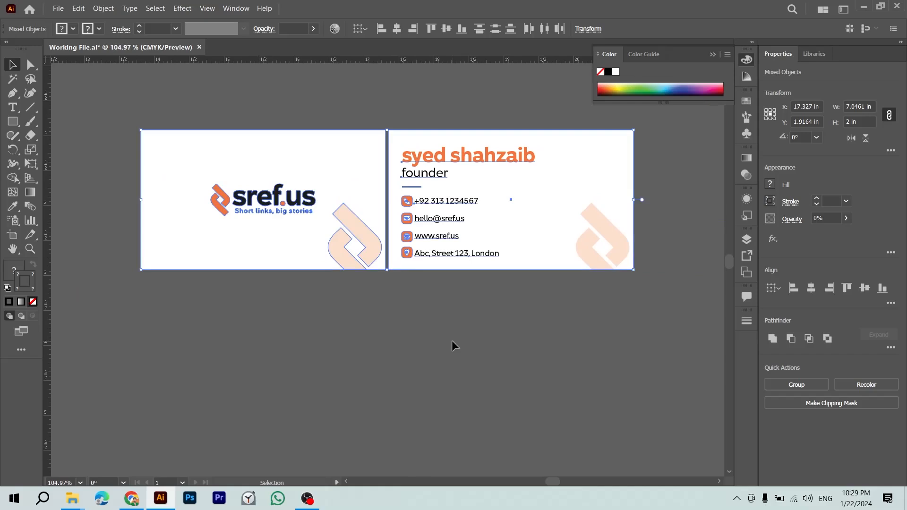
{"action": "left_click", "coordinate": [452, 341]}
{"action": "left_click_drag", "start_coordinate": [467, 361], "coordinate": [426, 358]}
{"action": "key", "text": "ctrl+1"}
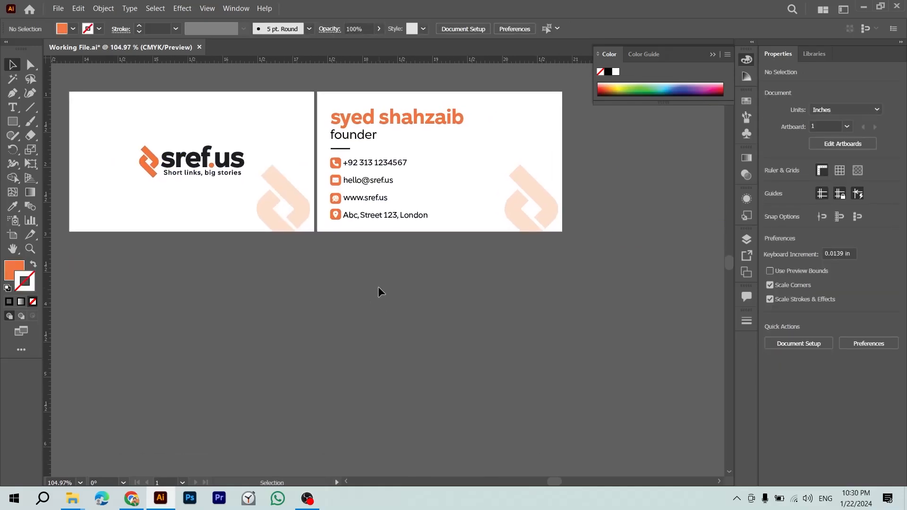
Step: Duplicate the white card background, rotate it vertical, and copy it beside itself
{"action": "left_click_drag", "start_coordinate": [283, 183], "coordinate": [289, 383]}
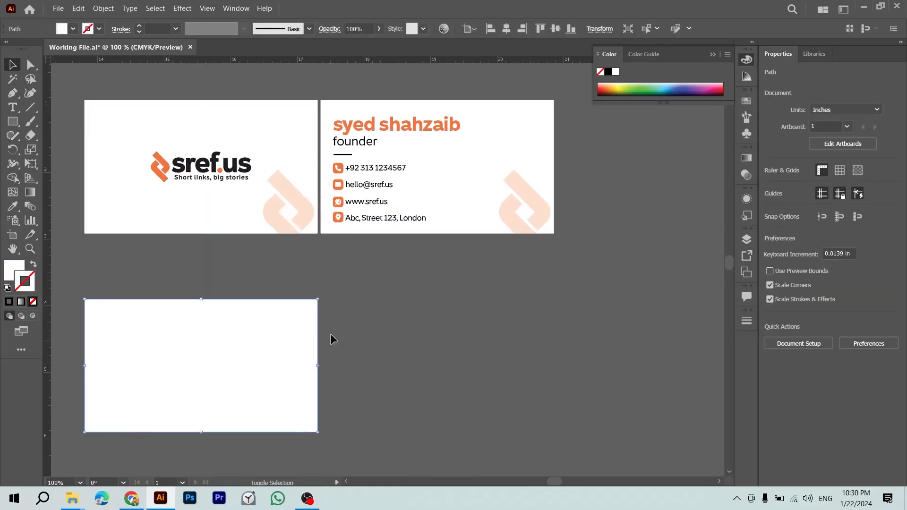
{"action": "left_click_drag", "start_coordinate": [322, 299], "coordinate": [496, 336]}
{"action": "left_click_drag", "start_coordinate": [515, 300], "coordinate": [207, 338]}
{"action": "left_click_drag", "start_coordinate": [213, 343], "coordinate": [357, 355]}
{"action": "left_click", "coordinate": [503, 312]}
{"action": "left_click_drag", "start_coordinate": [336, 271], "coordinate": [564, 280]}
{"action": "left_click_drag", "start_coordinate": [442, 266], "coordinate": [268, 307]}
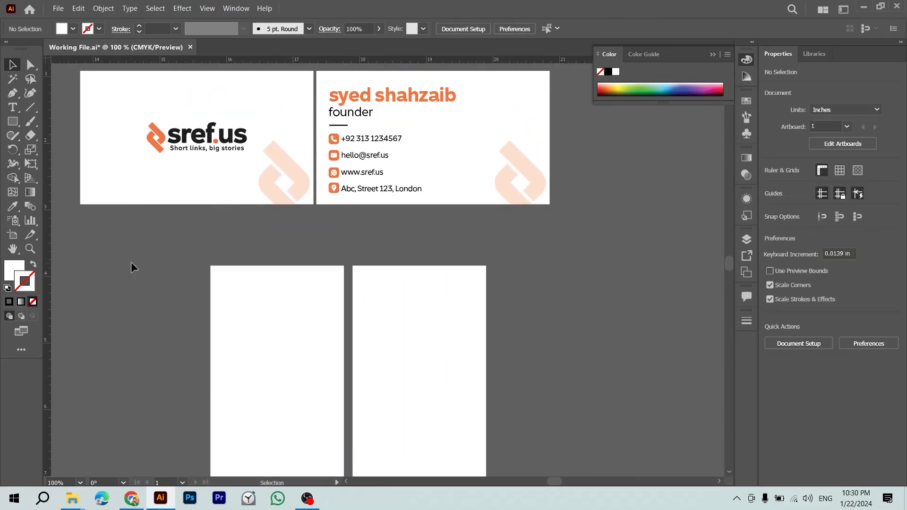
{"action": "scroll", "coordinate": [143, 263], "scroll_direction": "down", "scroll_amount": 3}
Step: Return to Chrome and select the old calculation in the search box
{"action": "key", "text": "alt+Tab"}
{"action": "key", "text": "alt+Tab"}
{"action": "key", "text": "alt+shift+Tab"}
{"action": "key", "text": "ctrl+a"}
Step: Search Google Images for 'employee card'
{"action": "type", "text": "emplye"}
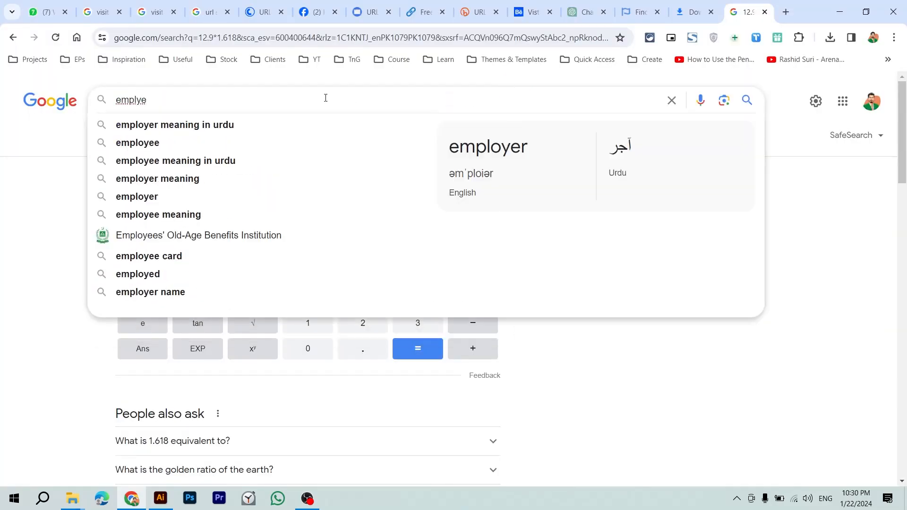
{"action": "key", "text": "BackSpace"}
{"action": "key", "text": "BackSpace"}
{"action": "type", "text": "oyee "}
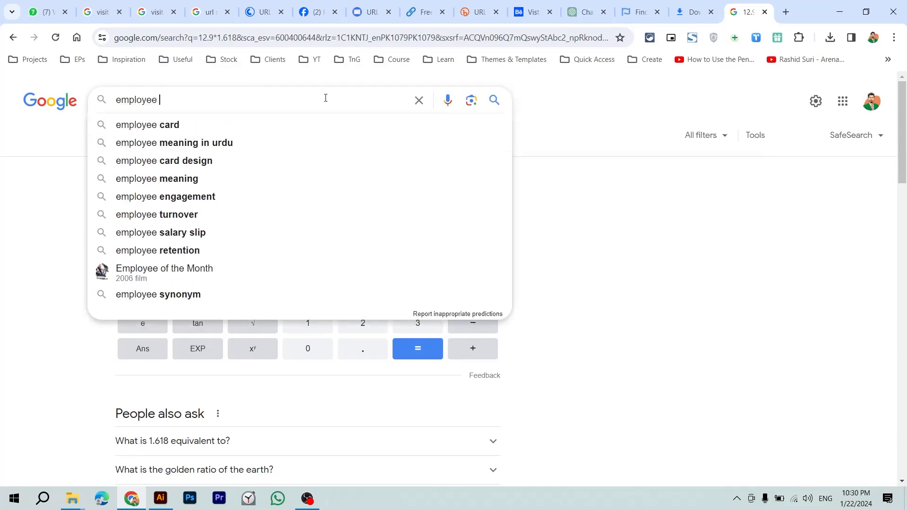
{"action": "type", "text": "card"}
{"action": "key", "text": "Return"}
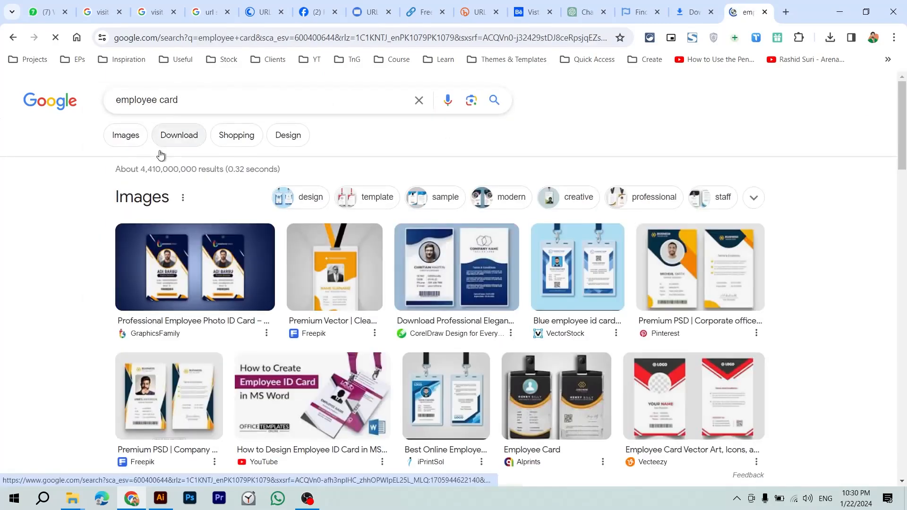
{"action": "left_click", "coordinate": [137, 138]}
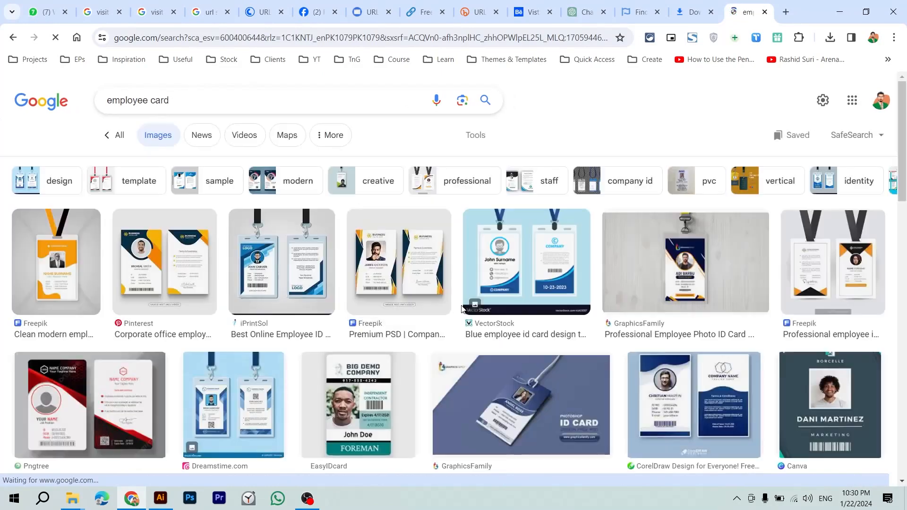
Step: Copy the Freepik Premium PSD company ID card template image
{"action": "left_click", "coordinate": [373, 266]}
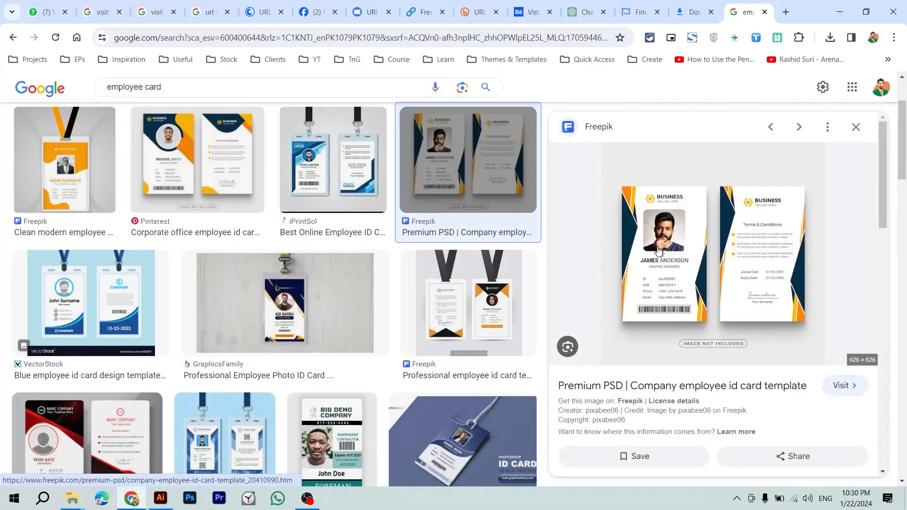
{"action": "right_click", "coordinate": [660, 250]}
{"action": "left_click", "coordinate": [711, 441]}
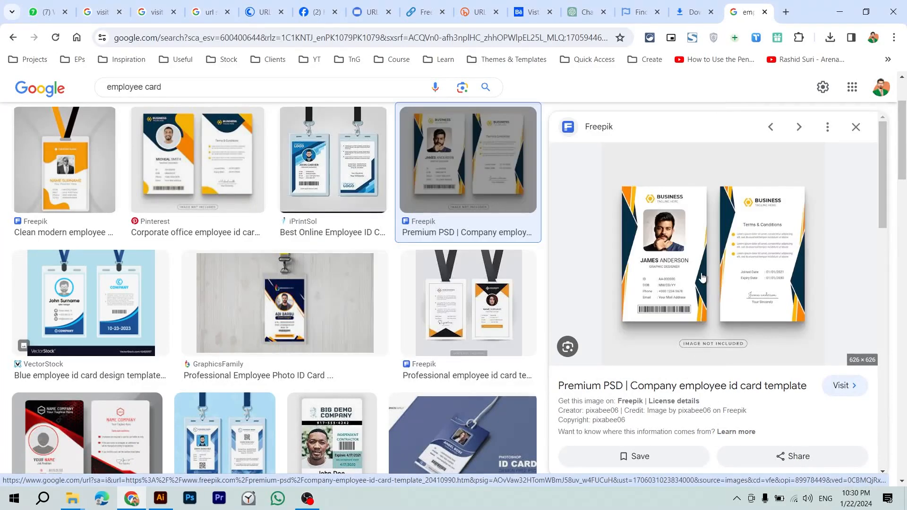
{"action": "right_click", "coordinate": [689, 256]}
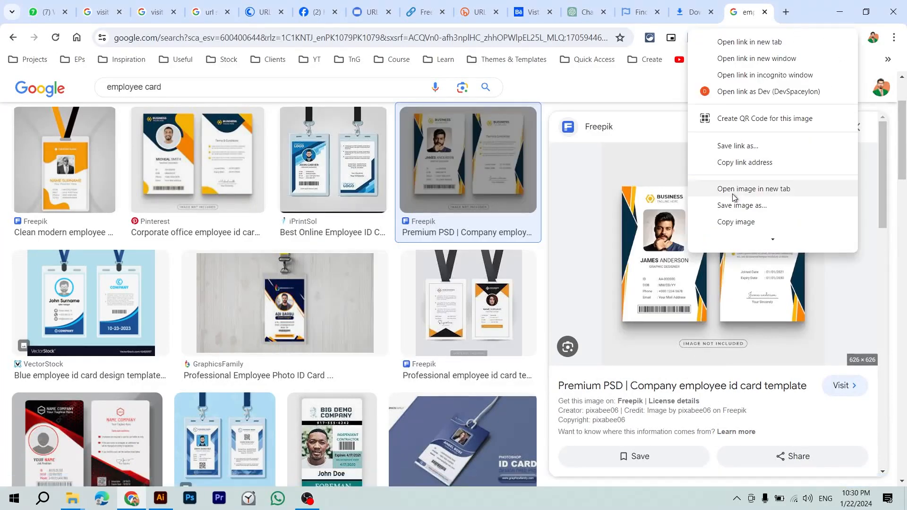
{"action": "left_click", "coordinate": [734, 222]}
{"action": "key", "text": "alt+Tab"}
Step: Paste the ID card reference image, shrink it, and move it to the right of the artboards
{"action": "key", "text": "ctrl+v"}
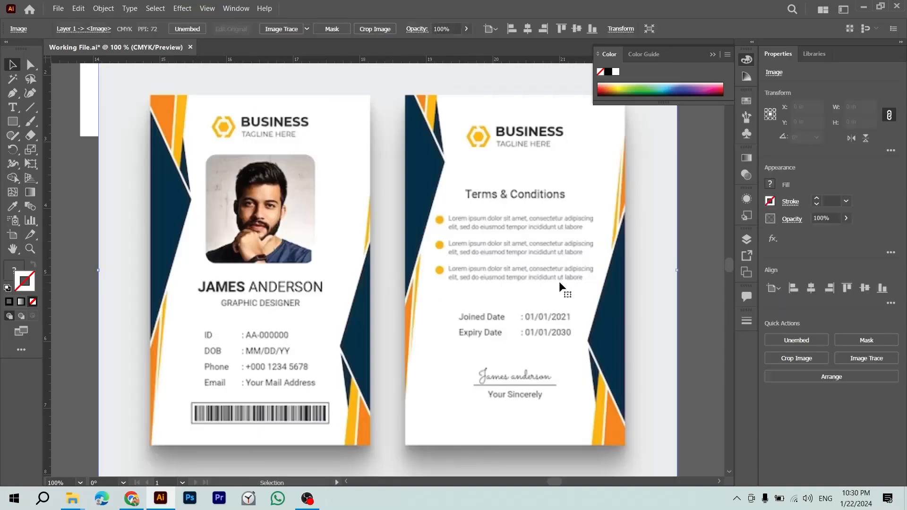
{"action": "left_click_drag", "start_coordinate": [680, 270], "coordinate": [542, 270]}
{"action": "left_click_drag", "start_coordinate": [318, 266], "coordinate": [583, 289]}
{"action": "left_click_drag", "start_coordinate": [582, 289], "coordinate": [436, 283]}
{"action": "left_click_drag", "start_coordinate": [299, 266], "coordinate": [452, 318]}
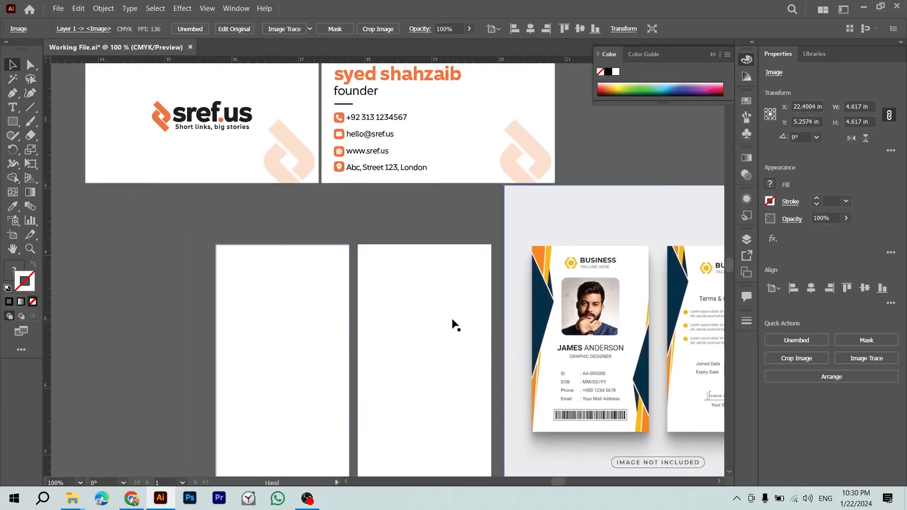
{"action": "left_click", "coordinate": [390, 232]}
{"action": "left_click_drag", "start_coordinate": [386, 216], "coordinate": [364, 213]}
Step: Place a copy of the sref.us logo on the first ID card and centre it on the card
{"action": "left_click_drag", "start_coordinate": [229, 111], "coordinate": [233, 282]}
{"action": "left_click", "coordinate": [268, 304], "text": "shift"}
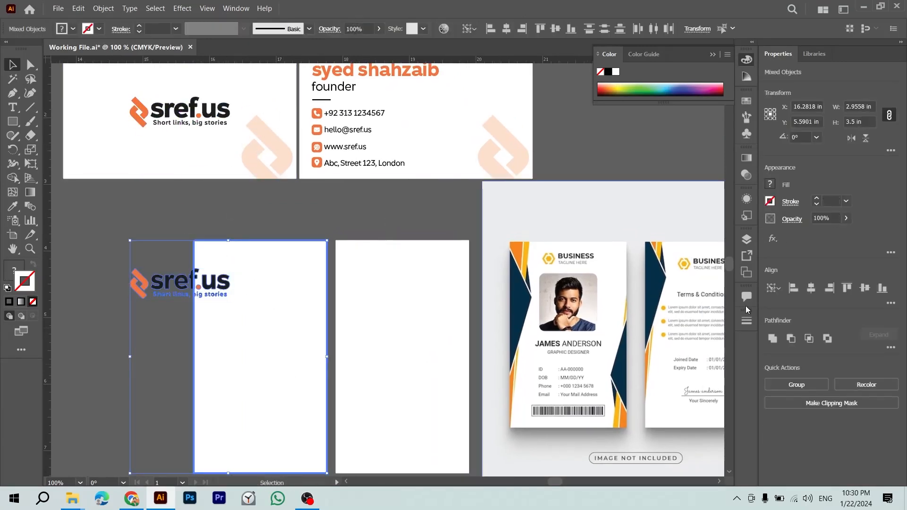
{"action": "left_click", "coordinate": [812, 289]}
{"action": "left_click", "coordinate": [865, 288]}
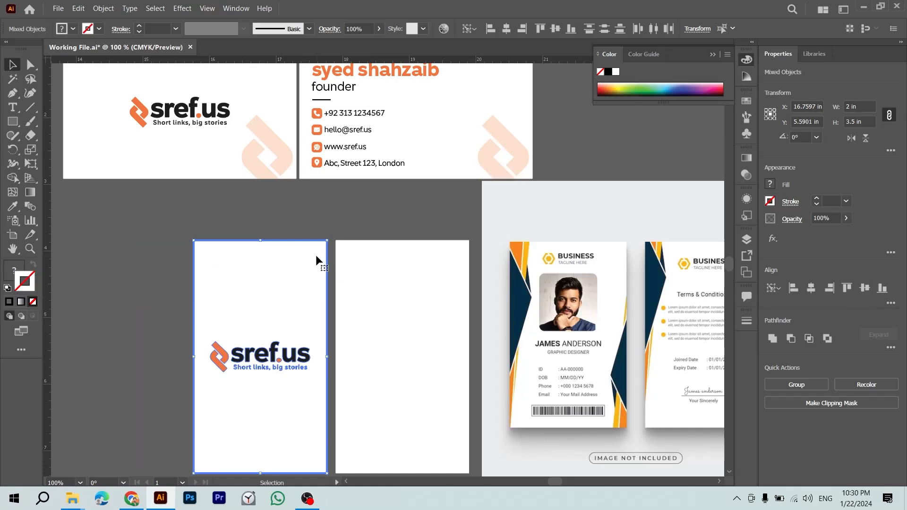
Step: Shrink the logo to about 1.38 in wide and position it just below the card's top edge
{"action": "left_click", "coordinate": [317, 226]}
{"action": "left_click", "coordinate": [302, 366]}
{"action": "left_click_drag", "start_coordinate": [311, 356], "coordinate": [293, 357]}
{"action": "left_click", "coordinate": [76, 361]}
{"action": "left_click_drag", "start_coordinate": [239, 364], "coordinate": [239, 268]}
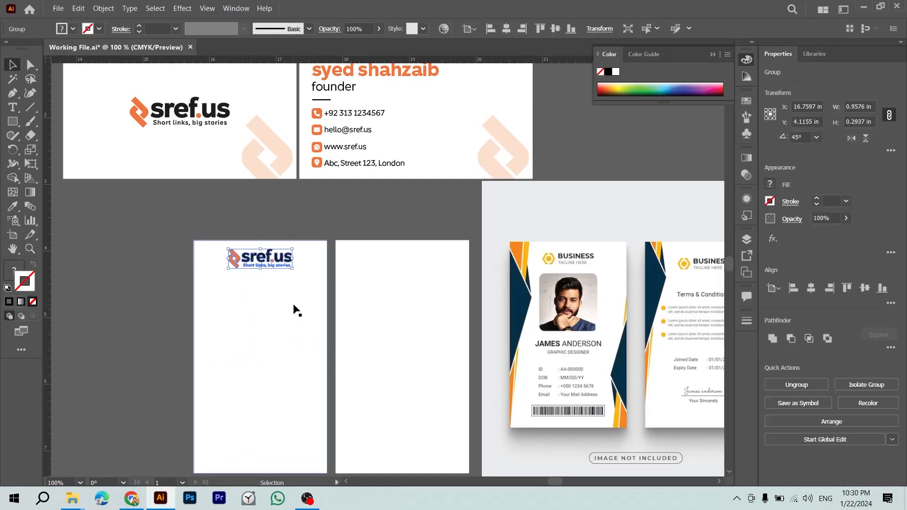
{"action": "left_click_drag", "start_coordinate": [297, 311], "coordinate": [253, 260]}
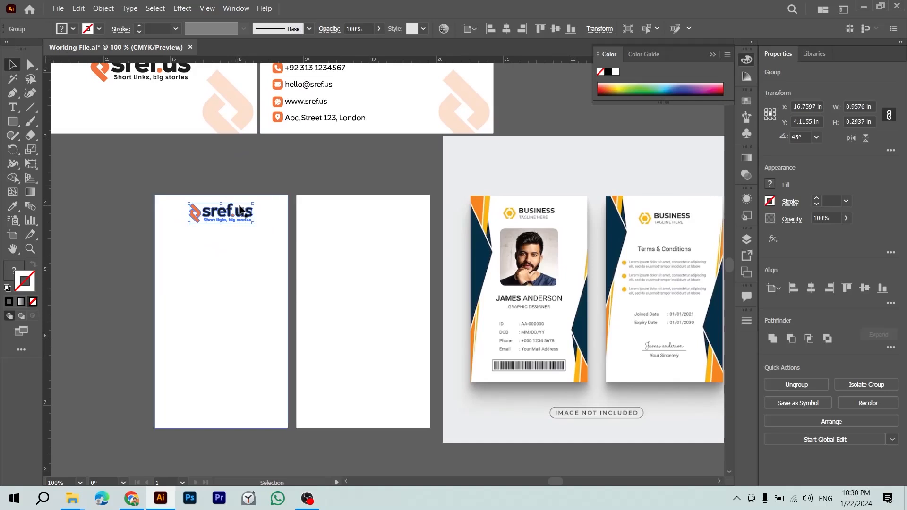
{"action": "left_click_drag", "start_coordinate": [240, 210], "coordinate": [240, 215]}
{"action": "left_click", "coordinate": [266, 167]}
{"action": "scroll", "coordinate": [266, 179], "scroll_direction": "down", "scroll_amount": 2}
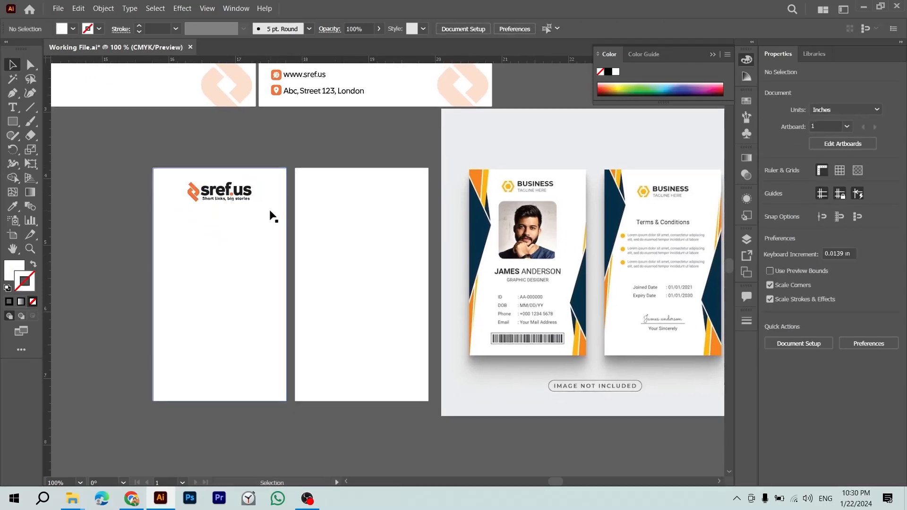
{"action": "left_click_drag", "start_coordinate": [257, 217], "coordinate": [334, 317]}
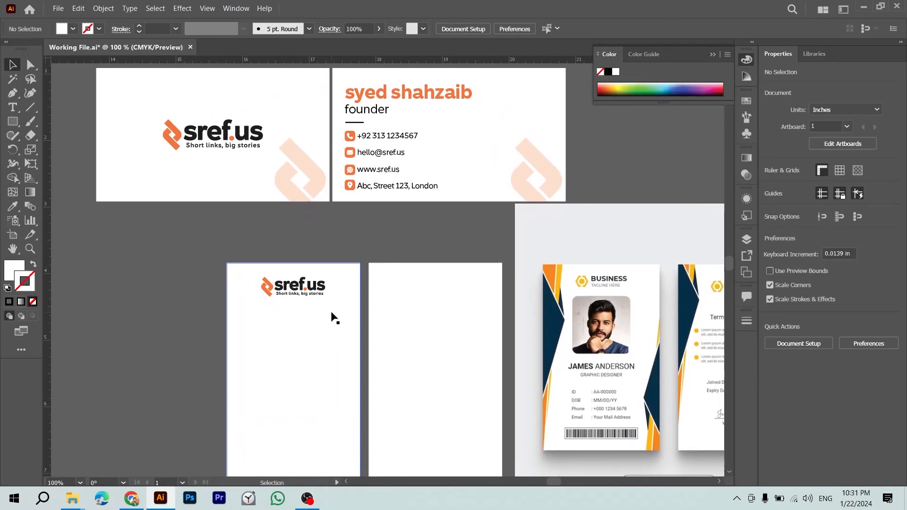
Step: Paste a copy of the orange location icon, enlarge it into a rounded square, and centre it on the ID card
{"action": "double_click", "coordinate": [349, 186]}
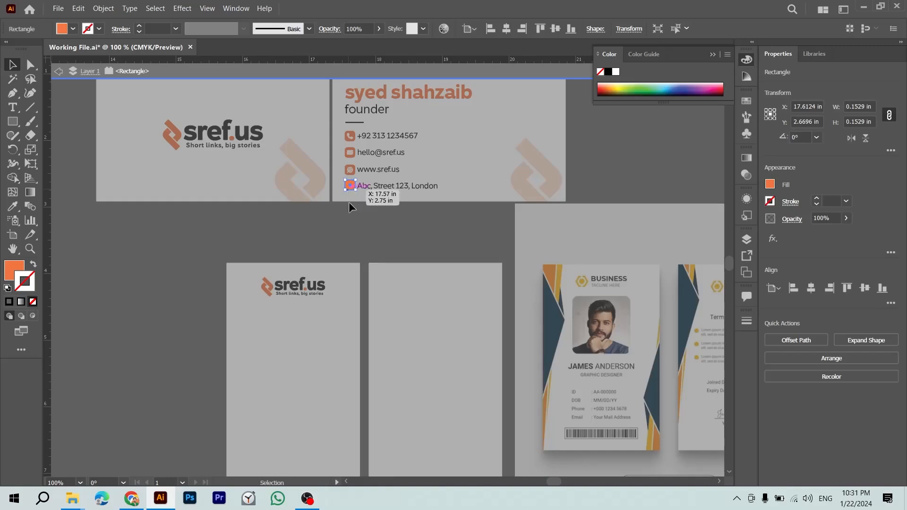
{"action": "double_click", "coordinate": [353, 225]}
{"action": "key", "text": "ctrl+v"}
{"action": "left_click_drag", "start_coordinate": [383, 279], "coordinate": [313, 340]}
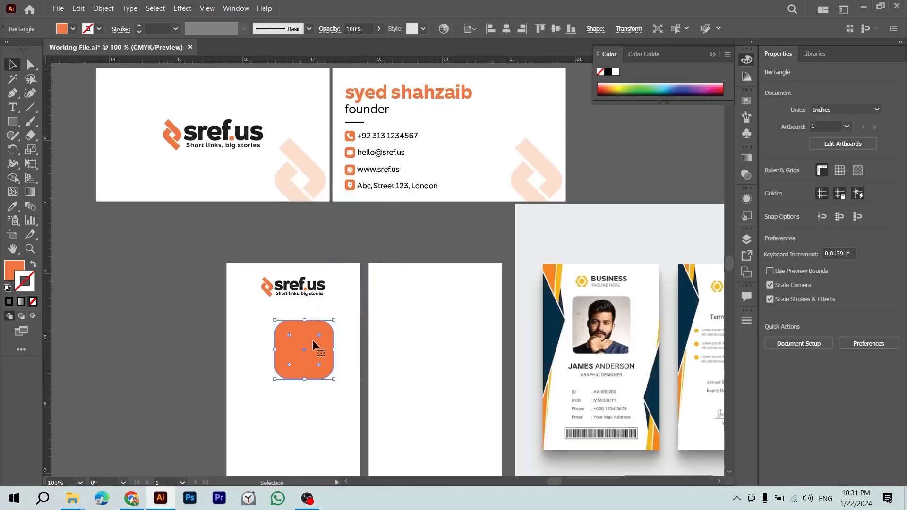
{"action": "scroll", "coordinate": [293, 369], "scroll_direction": "down", "scroll_amount": 3}
{"action": "left_click", "coordinate": [293, 390]}
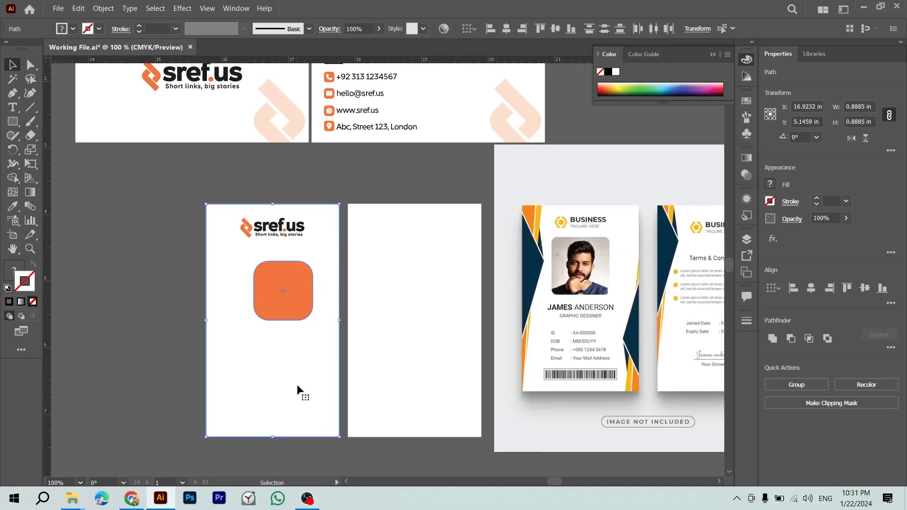
{"action": "left_click", "coordinate": [811, 288]}
{"action": "left_click", "coordinate": [865, 288]}
Step: Try rounding the square into a circle and moving the card background, then undo both changes
{"action": "left_click", "coordinate": [352, 198]}
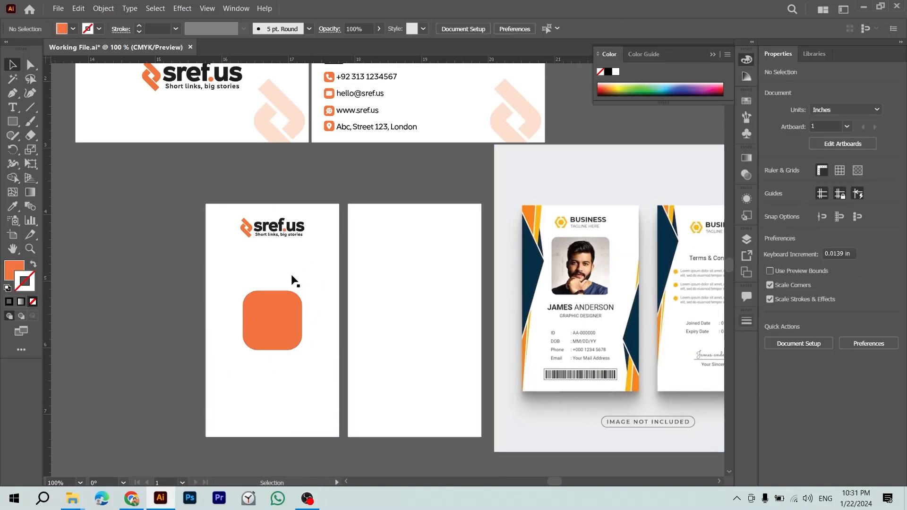
{"action": "left_click", "coordinate": [281, 311]}
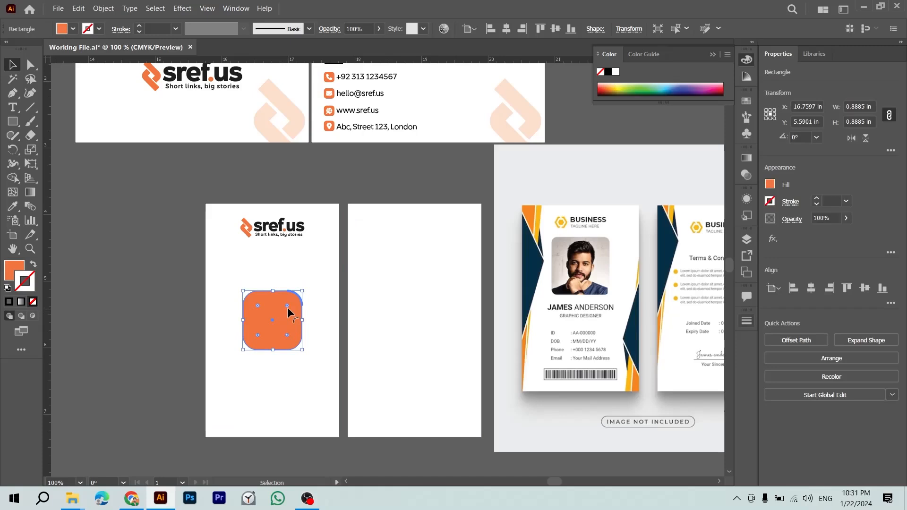
{"action": "left_click_drag", "start_coordinate": [289, 312], "coordinate": [296, 323]}
{"action": "left_click", "coordinate": [134, 382]}
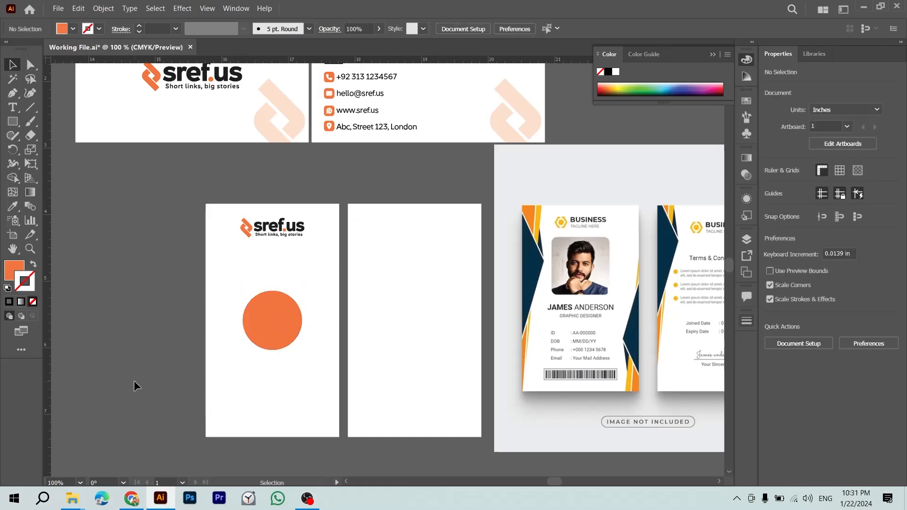
{"action": "key", "text": "ctrl+z"}
{"action": "left_click", "coordinate": [234, 160]}
{"action": "left_click_drag", "start_coordinate": [168, 141], "coordinate": [305, 411]}
{"action": "key", "text": "ctrl+z"}
{"action": "key", "text": "z"}
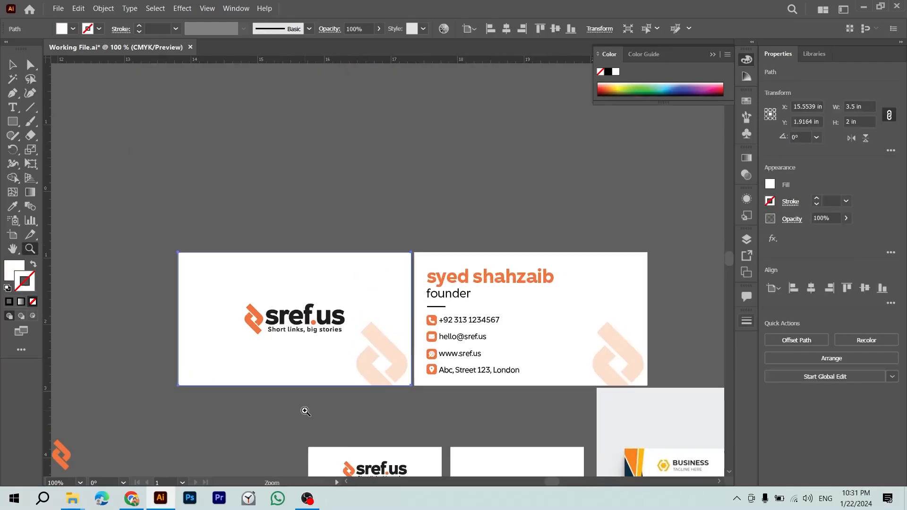
{"action": "left_click_drag", "start_coordinate": [263, 317], "coordinate": [523, 468]}
{"action": "key", "text": "v"}
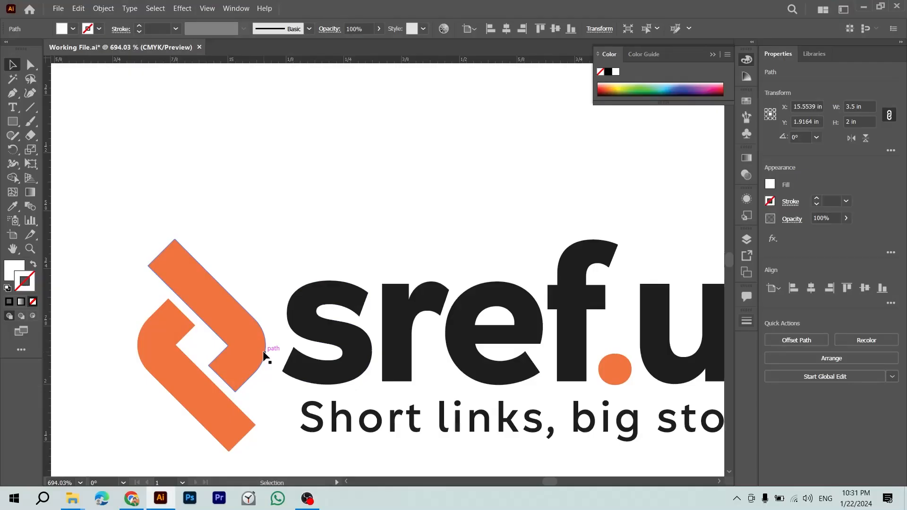
{"action": "key", "text": "ctrl+minus"}
{"action": "key", "text": "ctrl+minus"}
{"action": "key", "text": "ctrl+minus"}
{"action": "key", "text": "ctrl+minus"}
{"action": "key", "text": "ctrl+minus"}
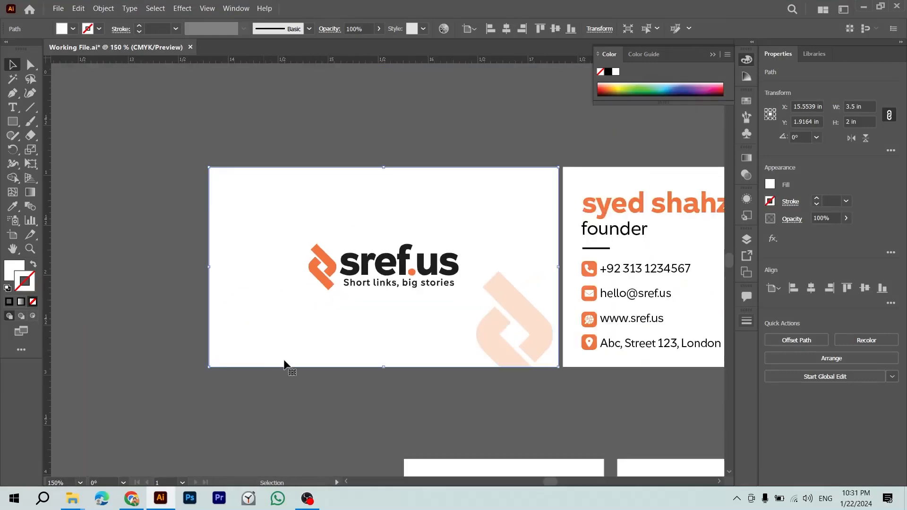
{"action": "scroll", "coordinate": [284, 350], "scroll_direction": "down", "scroll_amount": 5}
{"action": "left_click_drag", "start_coordinate": [309, 399], "coordinate": [255, 308]}
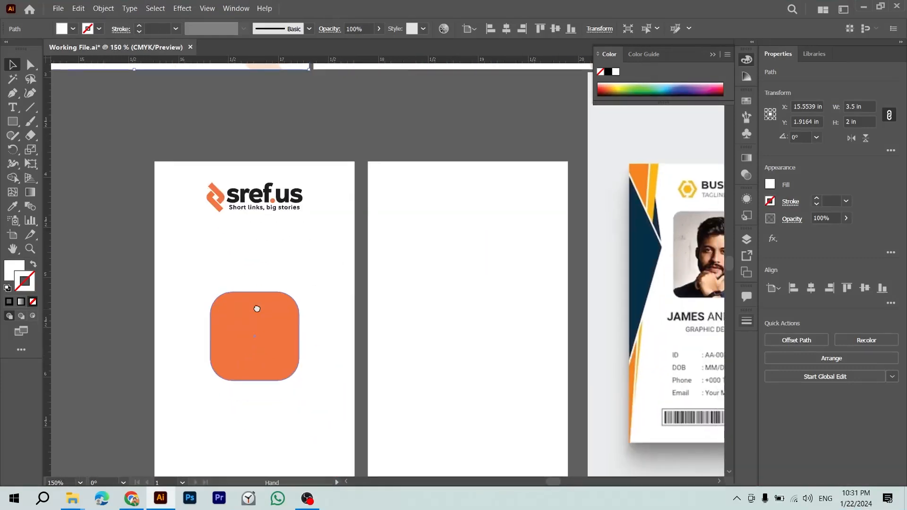
{"action": "left_click", "coordinate": [268, 341]}
{"action": "key", "text": "ctrl+minus"}
{"action": "left_click", "coordinate": [228, 329]}
{"action": "left_click_drag", "start_coordinate": [383, 249], "coordinate": [250, 320]}
{"action": "left_click", "coordinate": [291, 347], "text": "shift"}
{"action": "left_click", "coordinate": [317, 351]}
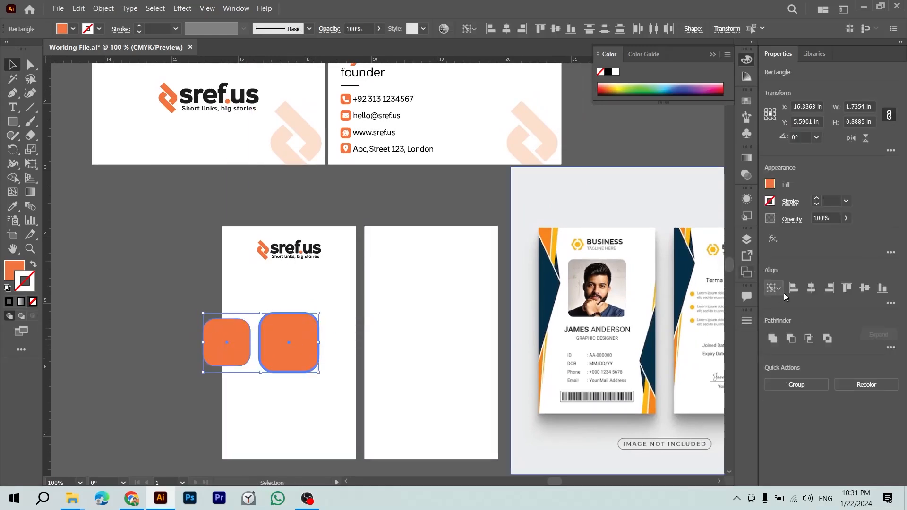
{"action": "left_click", "coordinate": [811, 289]}
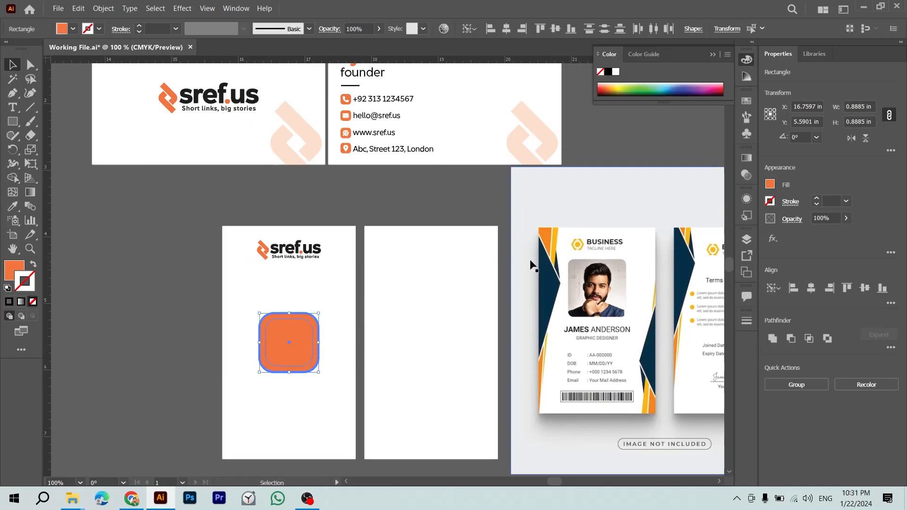
{"action": "left_click", "coordinate": [148, 294]}
{"action": "key", "text": "i"}
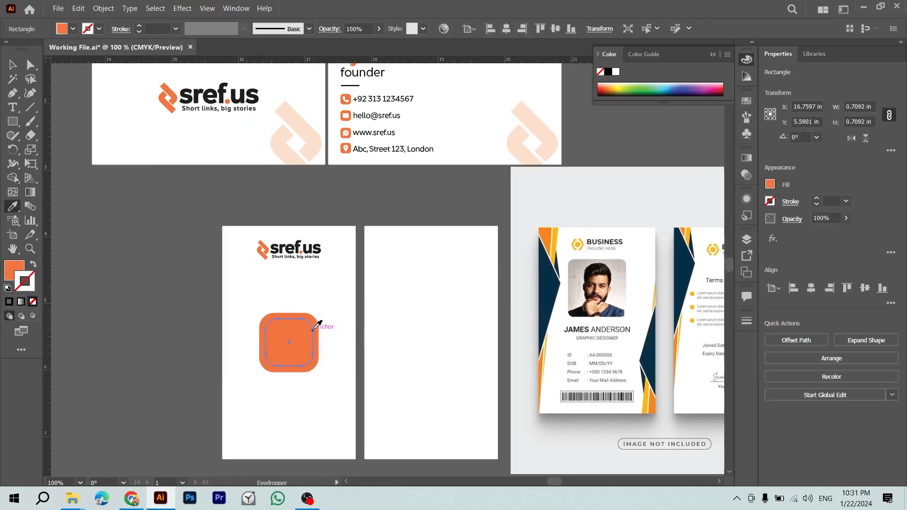
{"action": "left_click", "coordinate": [296, 294]}
{"action": "key", "text": "v"}
{"action": "key", "text": "ctrl+equal"}
{"action": "key", "text": "ctrl+equal"}
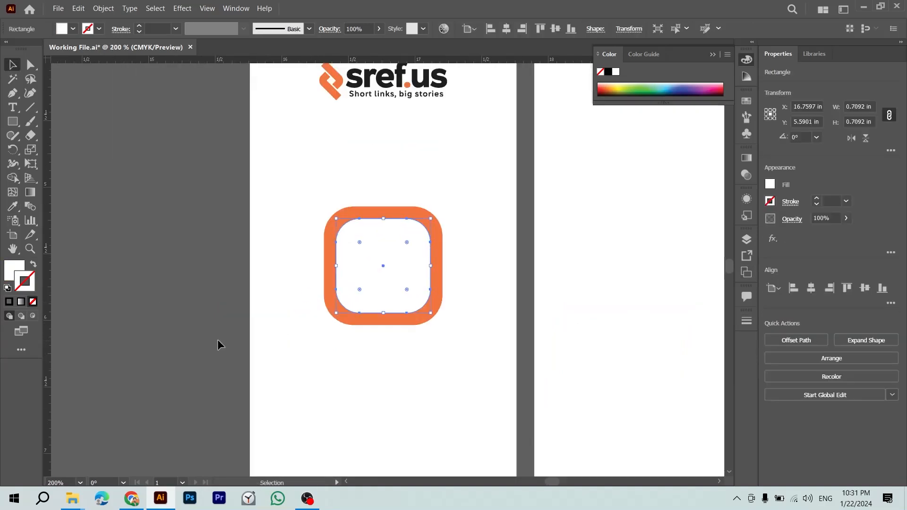
{"action": "left_click_drag", "start_coordinate": [431, 220], "coordinate": [436, 210]}
{"action": "left_click_drag", "start_coordinate": [439, 207], "coordinate": [437, 207]}
{"action": "left_click", "coordinate": [201, 225]}
{"action": "key", "text": "ctrl+minus"}
{"action": "key", "text": "ctrl+minus"}
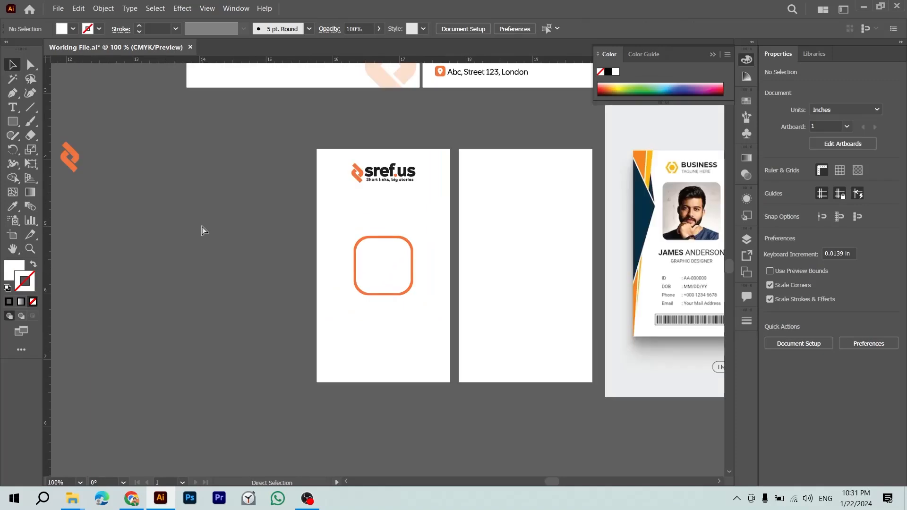
{"action": "key", "text": "z"}
{"action": "left_click_drag", "start_coordinate": [325, 271], "coordinate": [256, 351]}
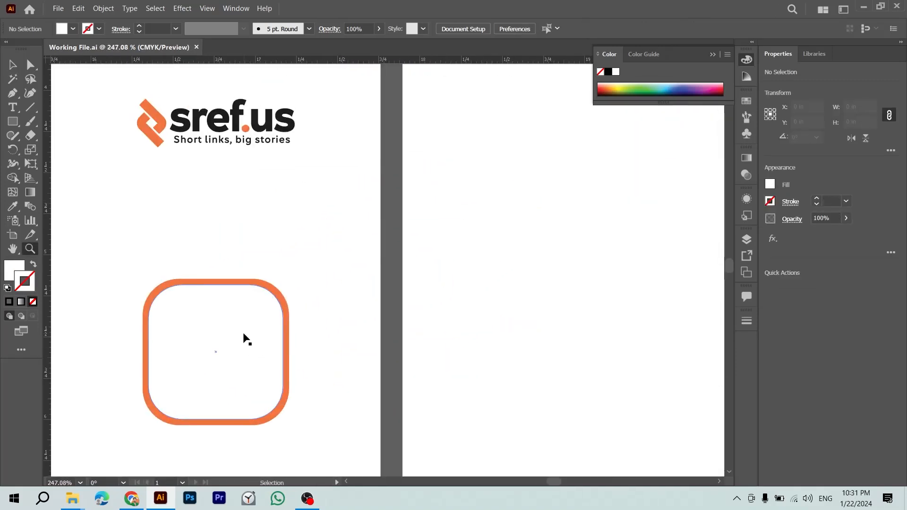
{"action": "key", "text": "ctrl+minus"}
{"action": "key", "text": "ctrl+minus"}
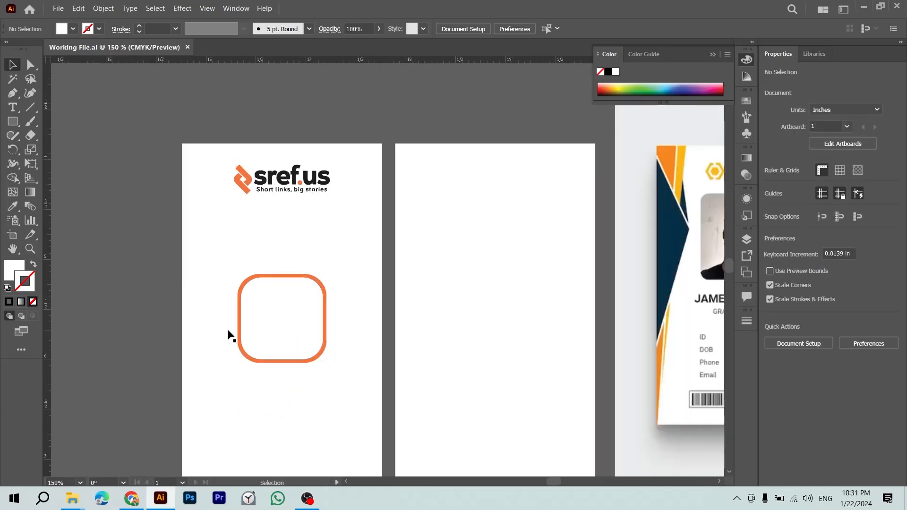
{"action": "left_click", "coordinate": [237, 329]}
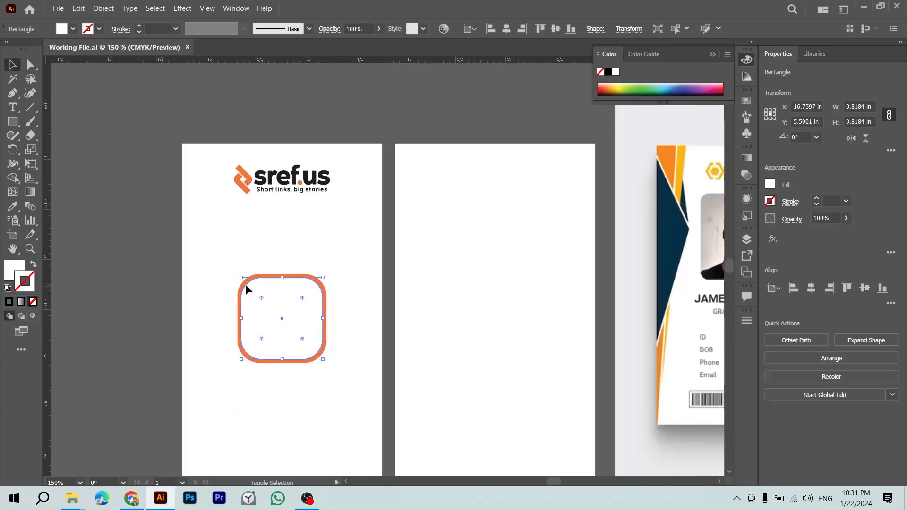
{"action": "key", "text": "Delete"}
{"action": "left_click", "coordinate": [267, 321]}
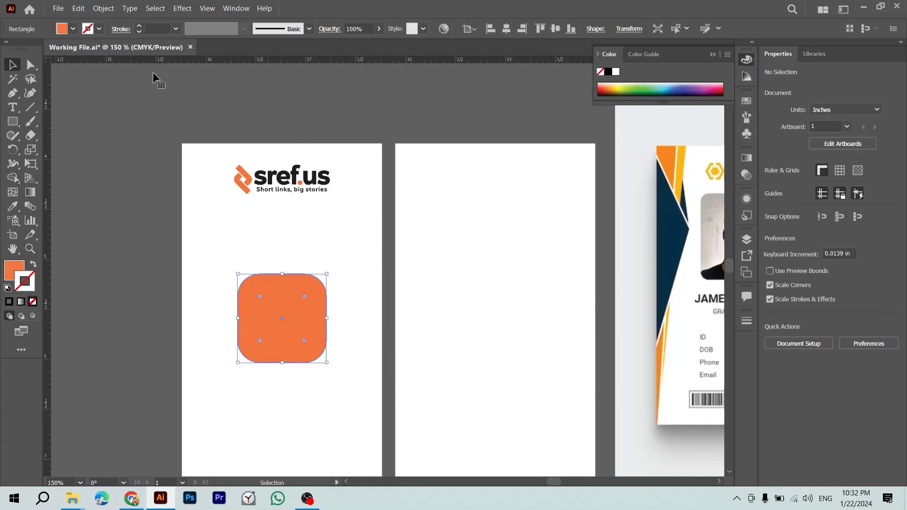
{"action": "left_click", "coordinate": [78, 8]}
Step: Open Offset Path for the orange rounded square and enter an offset of -0.125
{"action": "left_click", "coordinate": [103, 8]}
{"action": "mouse_move", "coordinate": [77, 10]}
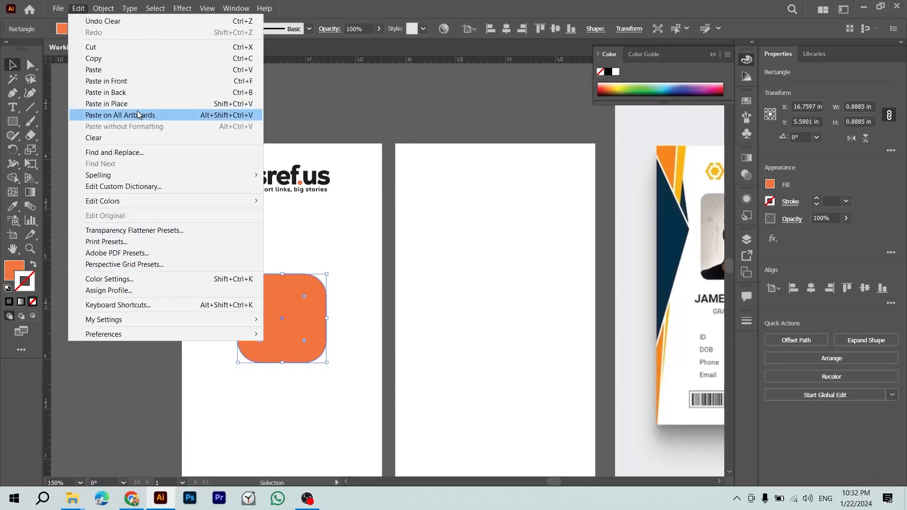
{"action": "mouse_move", "coordinate": [184, 256]}
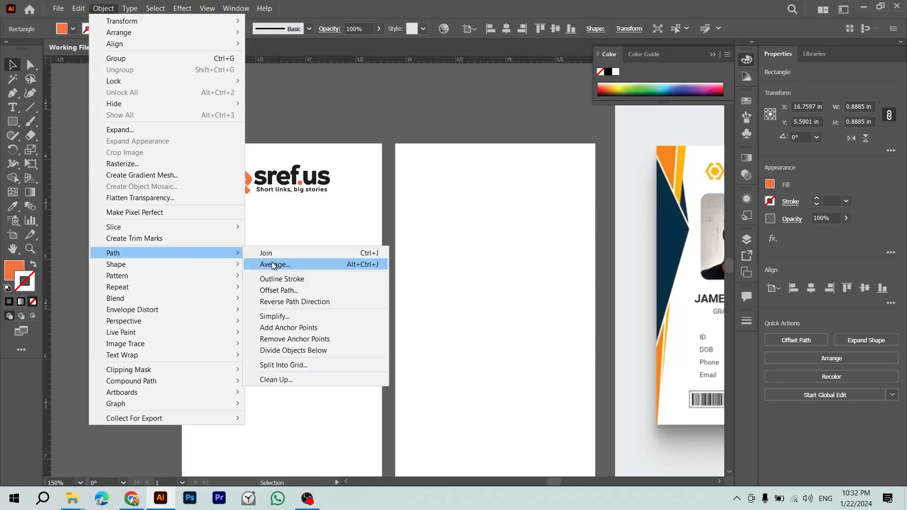
{"action": "left_click", "coordinate": [290, 292]}
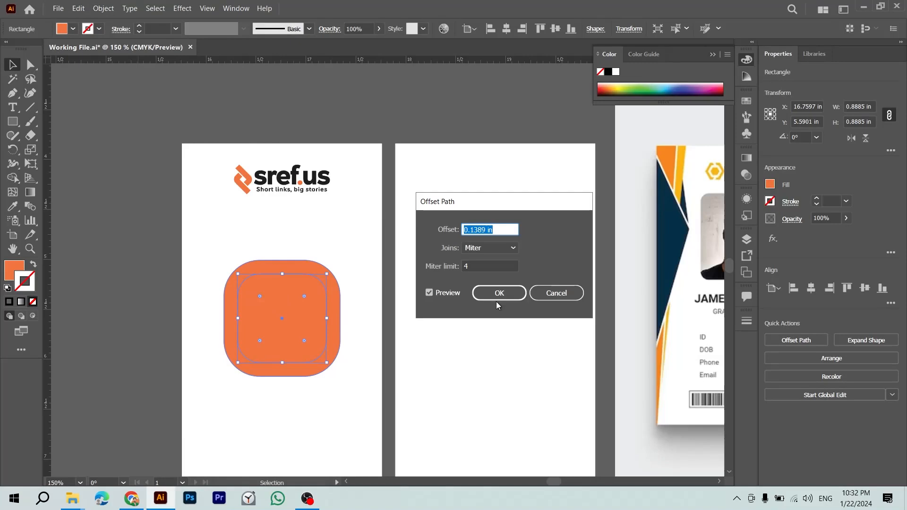
{"action": "type", "text": "-0.125"}
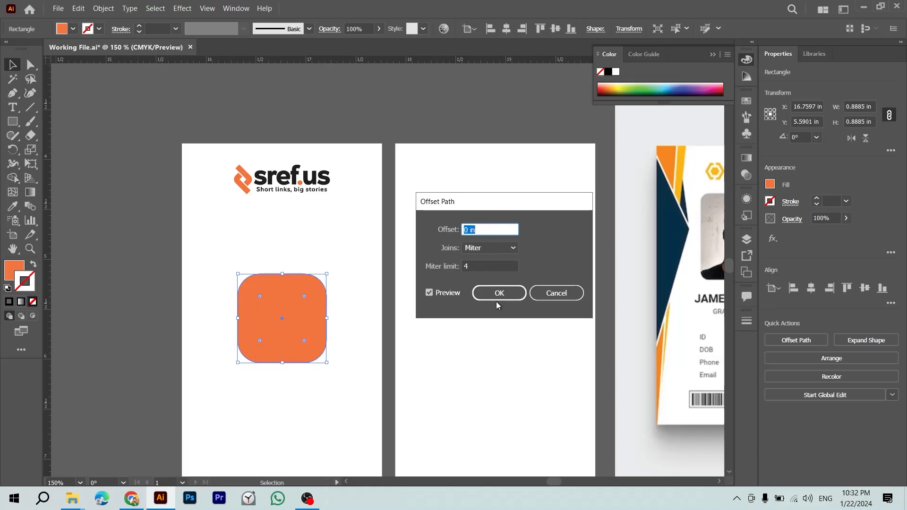
Step: Cancel the pending offset and switch the ruler units to Pixels
{"action": "left_click", "coordinate": [556, 294]}
{"action": "right_click", "coordinate": [461, 68]}
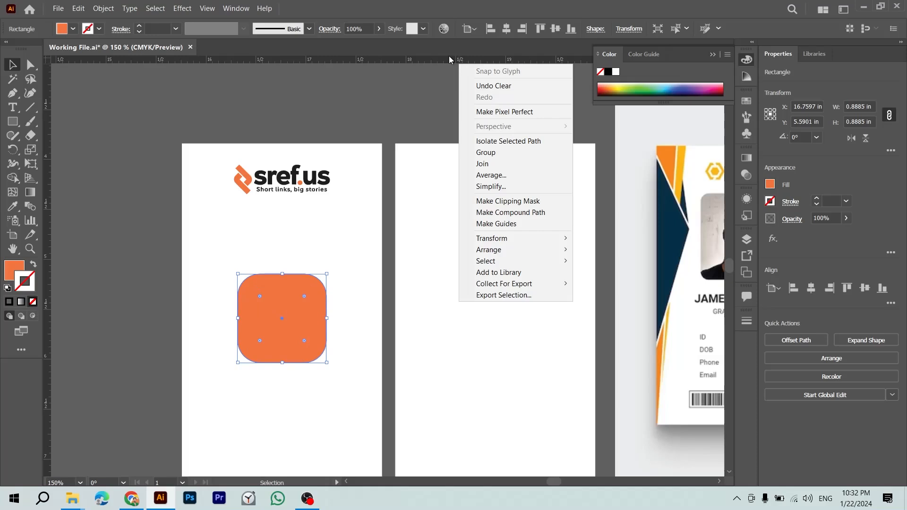
{"action": "right_click", "coordinate": [450, 59]}
{"action": "left_click", "coordinate": [467, 63]}
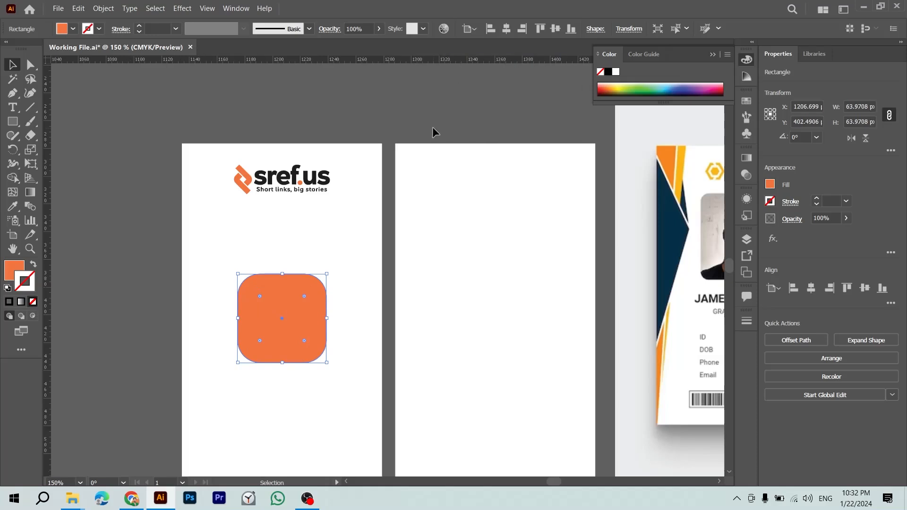
Step: Offset the orange rounded square's path inward by -4 px
{"action": "left_click", "coordinate": [104, 9]}
{"action": "mouse_move", "coordinate": [238, 259]}
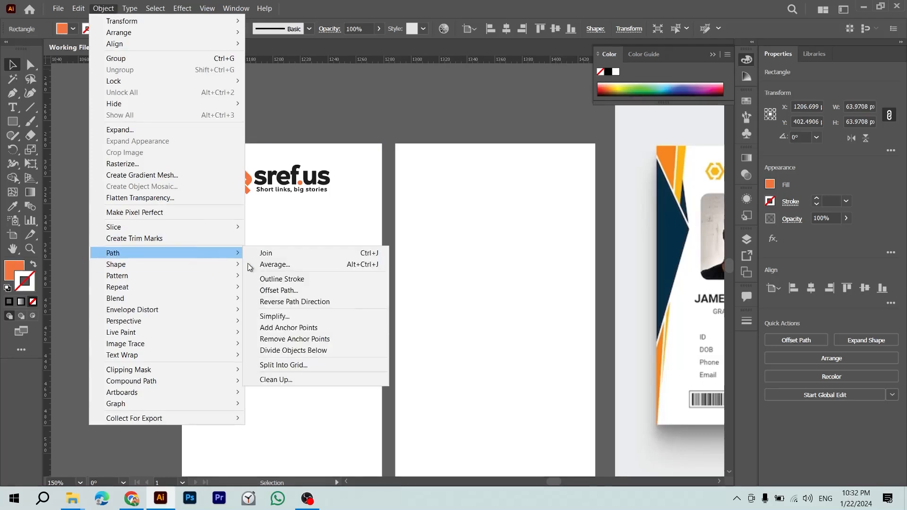
{"action": "left_click", "coordinate": [272, 290]}
{"action": "key", "text": "Down"}
{"action": "key", "text": "Down"}
{"action": "key", "text": "Down"}
{"action": "key", "text": "Down"}
{"action": "key", "text": "Down"}
{"action": "key", "text": "Down"}
{"action": "key", "text": "Down"}
{"action": "key", "text": "Down"}
{"action": "key", "text": "Down"}
{"action": "key", "text": "Down"}
{"action": "key", "text": "Down"}
{"action": "key", "text": "Down"}
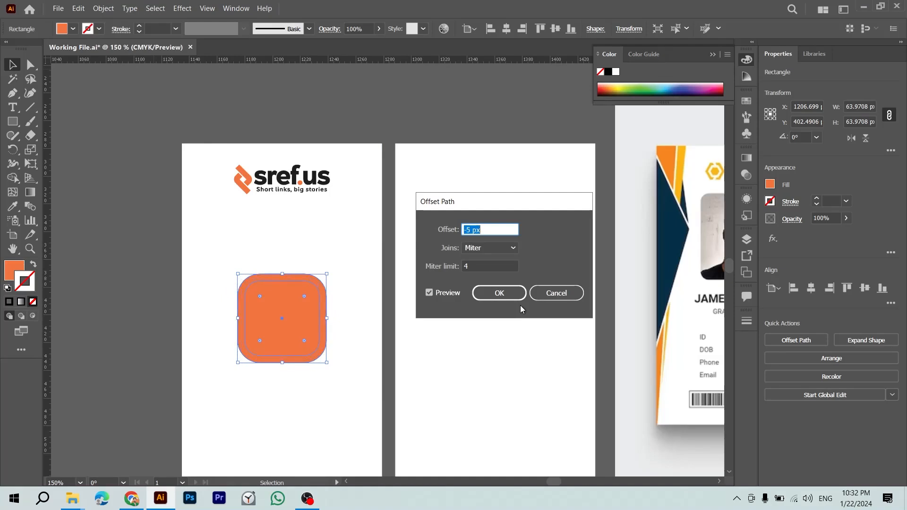
{"action": "key", "text": "Return"}
Step: Fill the inner offset square white by sampling the artboard colour
{"action": "key", "text": "i"}
{"action": "left_click", "coordinate": [321, 269]}
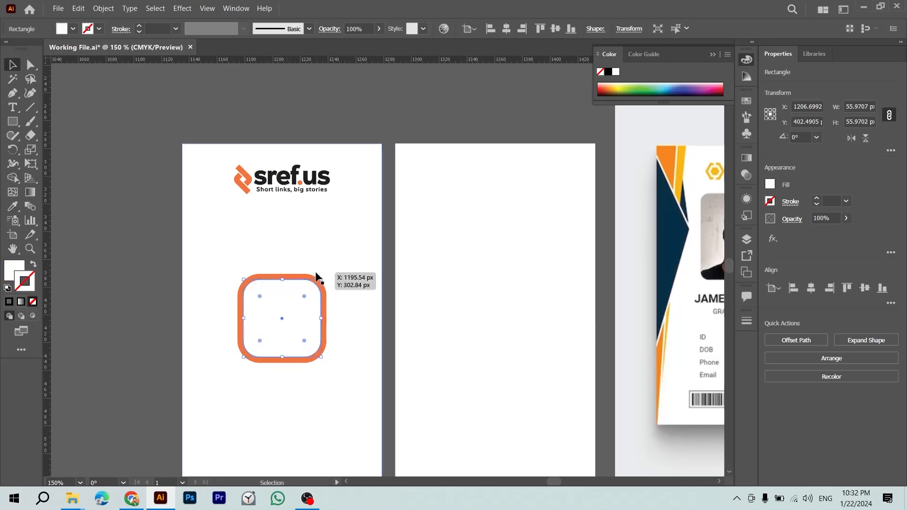
{"action": "left_click", "coordinate": [345, 242]}
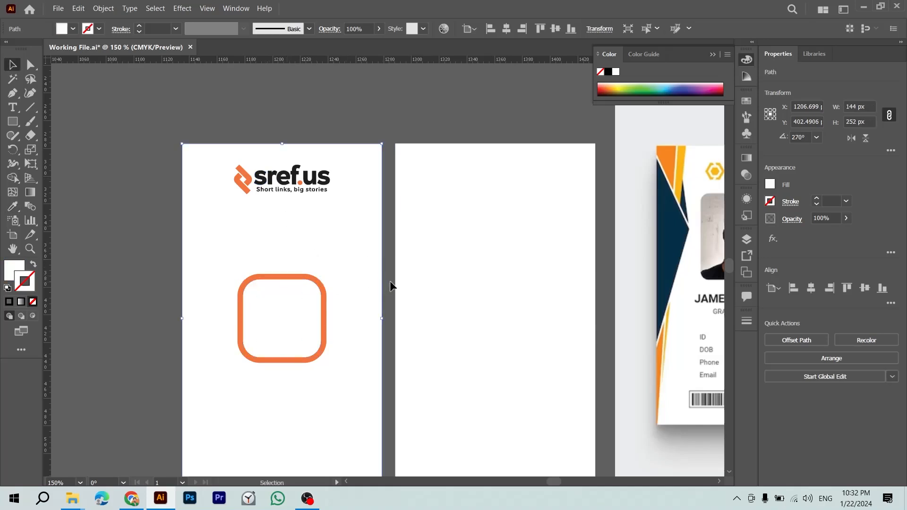
{"action": "left_click", "coordinate": [271, 312]}
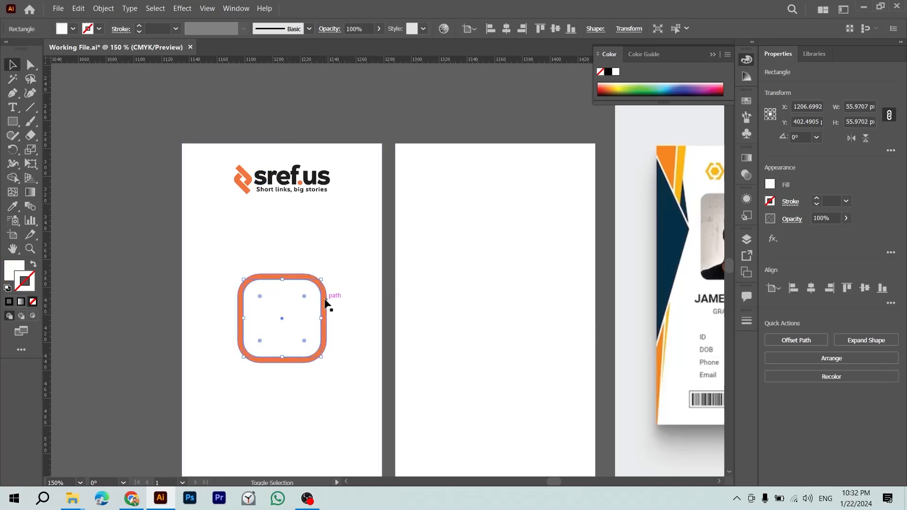
{"action": "left_click", "coordinate": [339, 265], "text": "shift"}
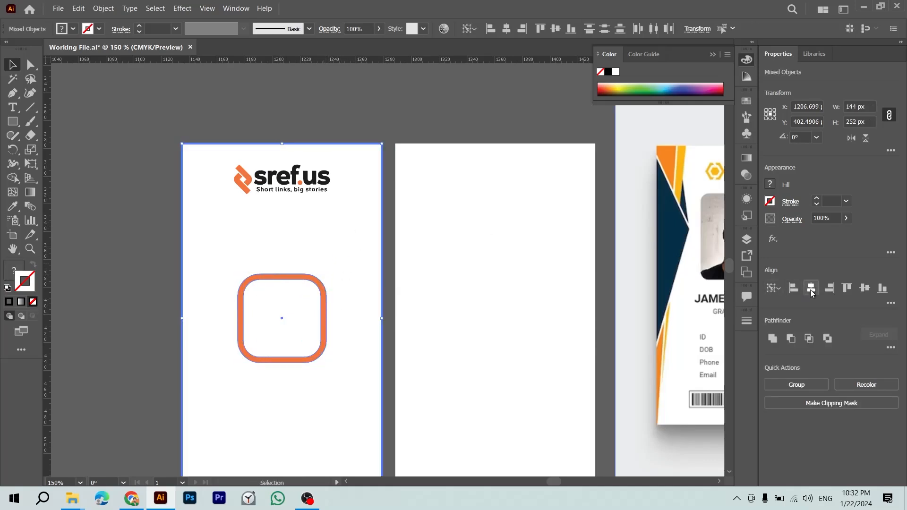
Step: Move the orange rounded-square frame up on the card and enlarge it
{"action": "left_click", "coordinate": [473, 125]}
{"action": "left_click_drag", "start_coordinate": [318, 313], "coordinate": [311, 245]}
{"action": "left_click_drag", "start_coordinate": [307, 246], "coordinate": [314, 274]}
{"action": "key", "text": "ctrl+z"}
{"action": "left_click_drag", "start_coordinate": [184, 289], "coordinate": [186, 304]}
Step: Save the document
{"action": "left_click", "coordinate": [393, 298]}
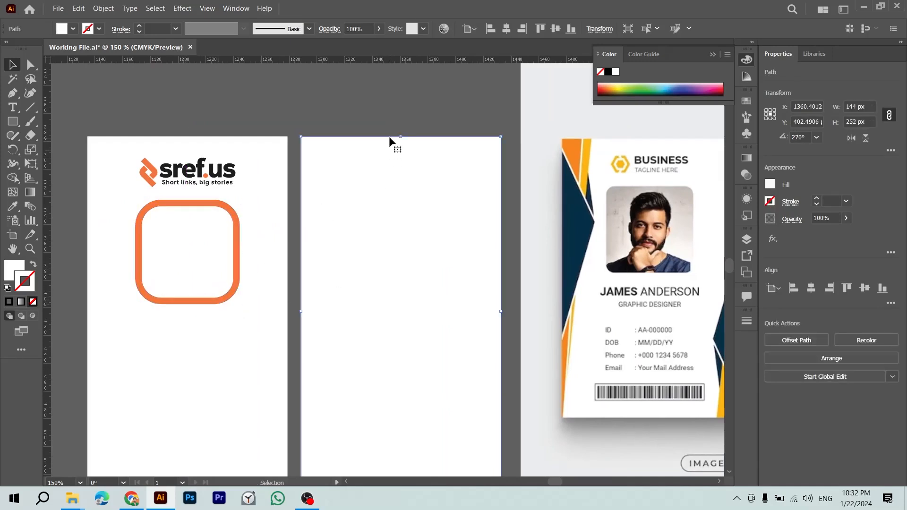
{"action": "left_click", "coordinate": [392, 112]}
{"action": "key", "text": "ctrl+s"}
{"action": "left_click_drag", "start_coordinate": [282, 228], "coordinate": [239, 171]}
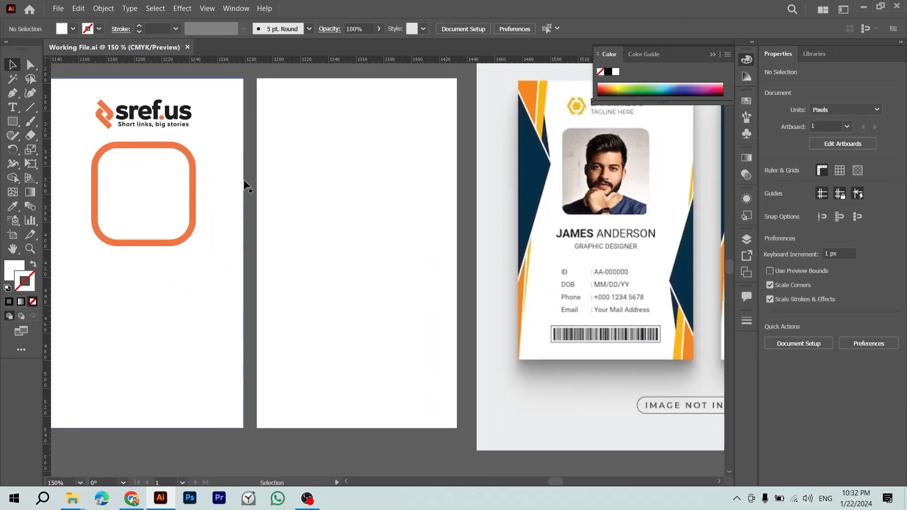
{"action": "left_click_drag", "start_coordinate": [276, 224], "coordinate": [293, 242]}
{"action": "key", "text": "alt+Tab"}
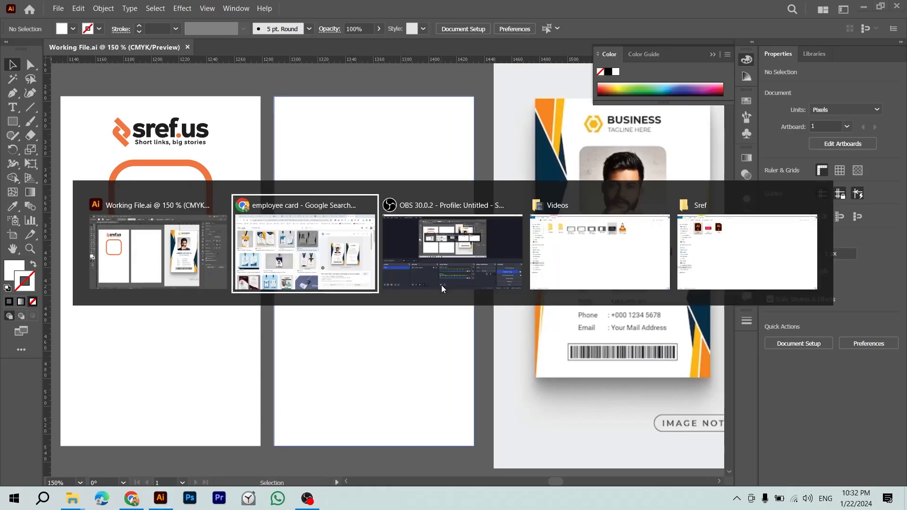
Step: Search Google Images for 'photo male'
{"action": "triple_click", "coordinate": [249, 90]}
{"action": "type", "text": "pho"}
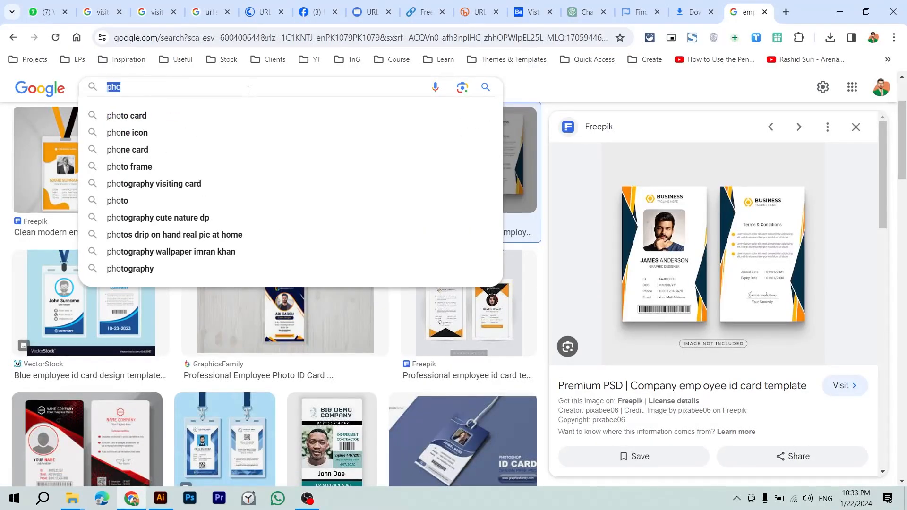
{"action": "type", "text": "to d"}
{"action": "key", "text": "BackSpace"}
{"action": "key", "text": "BackSpace"}
{"action": "type", "text": "male"}
{"action": "key", "text": "Return"}
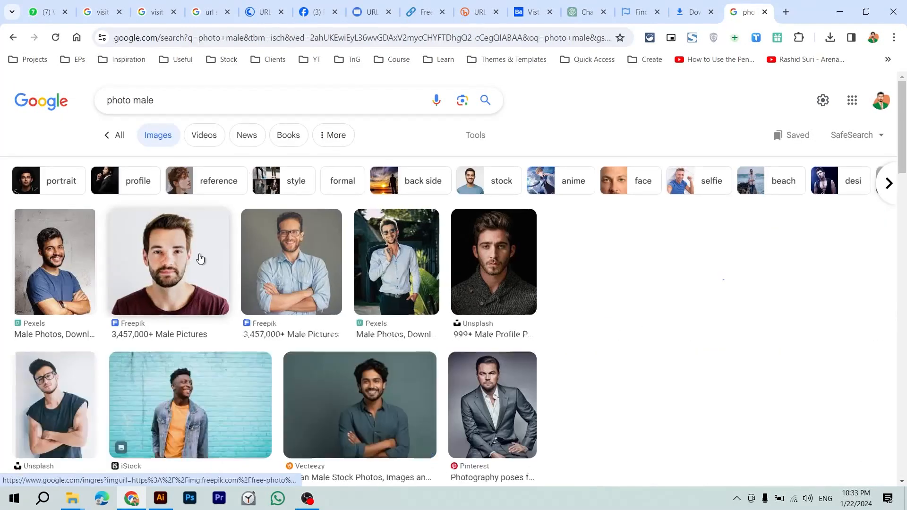
Step: Copy the bearded man's Freepik portrait and paste it into Illustrator
{"action": "left_click", "coordinate": [199, 257]}
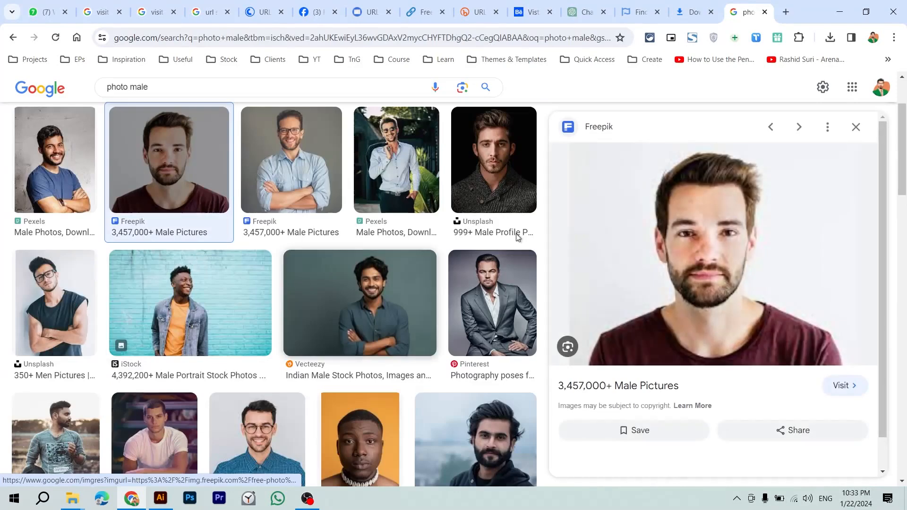
{"action": "right_click", "coordinate": [713, 237]}
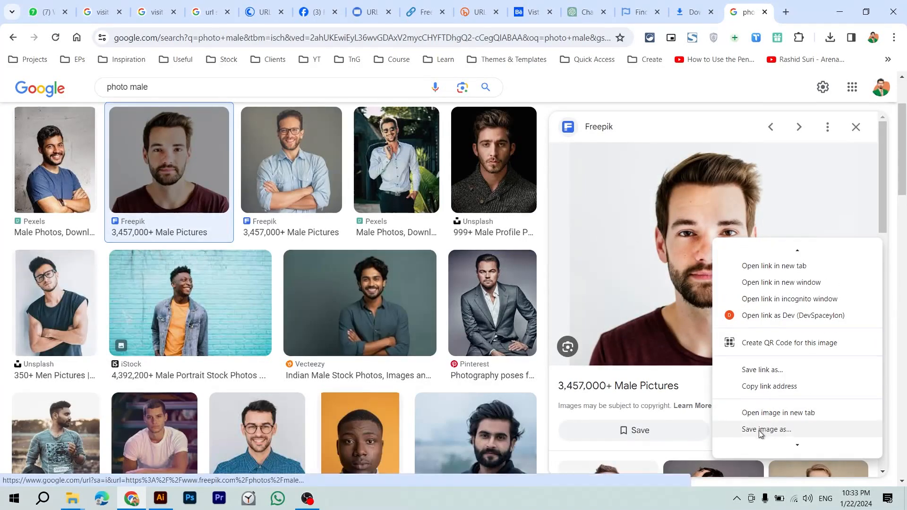
{"action": "left_click", "coordinate": [760, 429]}
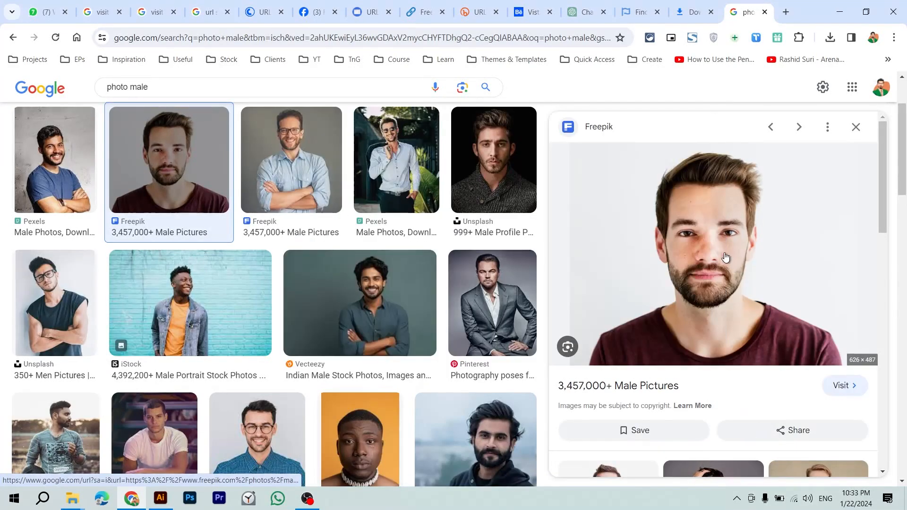
{"action": "right_click", "coordinate": [726, 255]}
{"action": "left_click", "coordinate": [643, 221]}
{"action": "key", "text": "alt+Tab"}
{"action": "key", "text": "ctrl+v"}
Step: Shrink the pasted portrait to about 83 px wide and move it onto the orange frame
{"action": "key", "text": "ctrl+minus"}
{"action": "left_click_drag", "start_coordinate": [529, 268], "coordinate": [390, 269]}
{"action": "key", "text": "ctrl+z"}
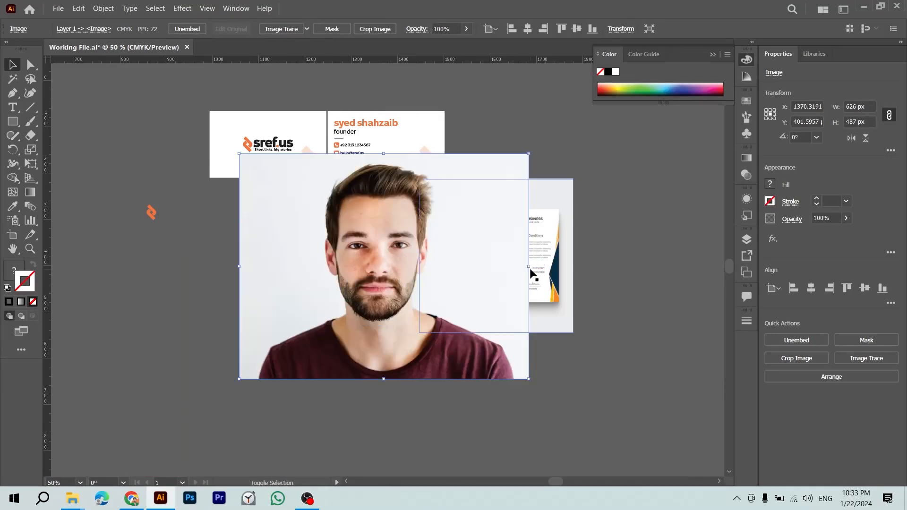
{"action": "left_click_drag", "start_coordinate": [529, 269], "coordinate": [493, 350]}
{"action": "key", "text": "ctrl+plus"}
{"action": "key", "text": "ctrl+plus"}
{"action": "key", "text": "ctrl+plus"}
{"action": "key", "text": "ctrl+plus"}
{"action": "key", "text": "ctrl+plus"}
{"action": "key", "text": "ctrl+minus"}
{"action": "left_click_drag", "start_coordinate": [386, 269], "coordinate": [319, 199]}
Step: Ungroup the frame, bring its white rounded square to front, and enlarge the photo behind it
{"action": "left_click", "coordinate": [325, 188]}
{"action": "key", "text": "ctrl+shift+g"}
{"action": "left_click", "coordinate": [168, 178]}
{"action": "left_click", "coordinate": [320, 166]}
{"action": "key", "text": "ctrl+shift+bracketright"}
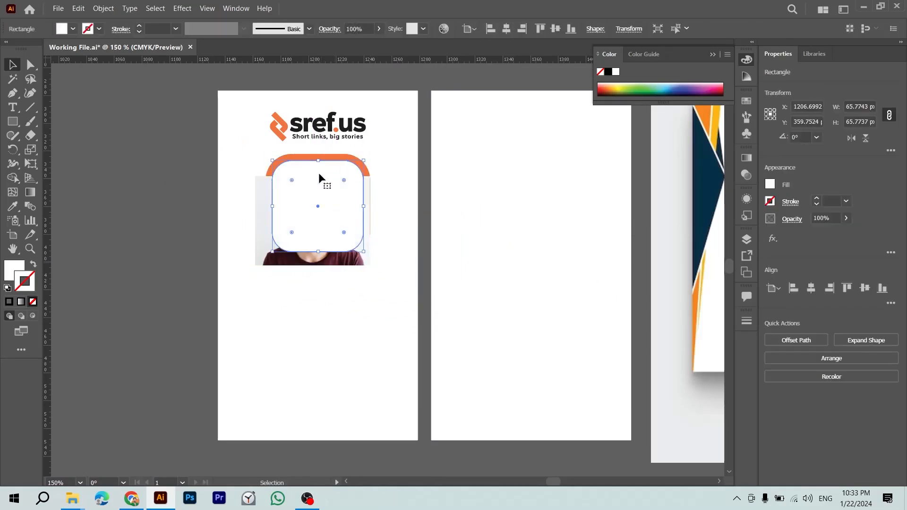
{"action": "left_click_drag", "start_coordinate": [285, 253], "coordinate": [286, 244]}
{"action": "left_click_drag", "start_coordinate": [376, 162], "coordinate": [382, 154]}
Step: Make a clipping mask from the photo and white rounded square, then reposition the photo inside
{"action": "left_click", "coordinate": [337, 190], "text": "shift"}
{"action": "right_click", "coordinate": [336, 189]}
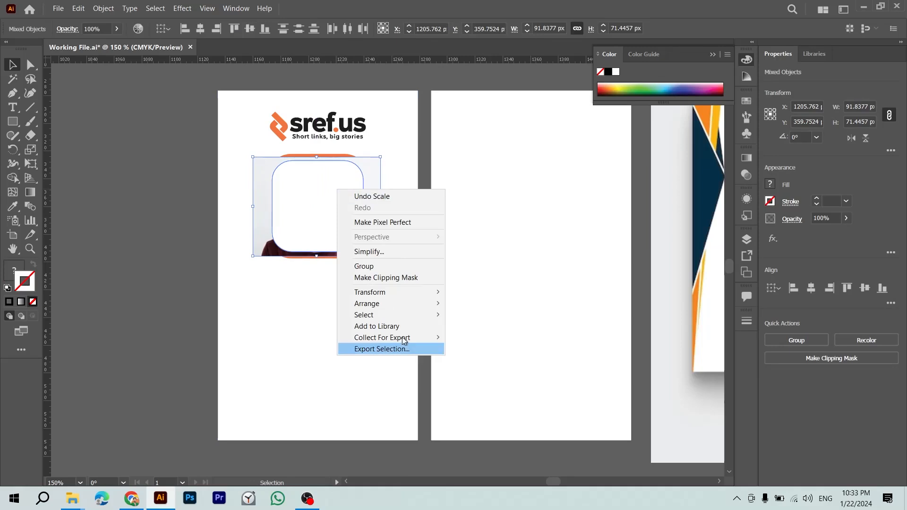
{"action": "left_click", "coordinate": [387, 278]}
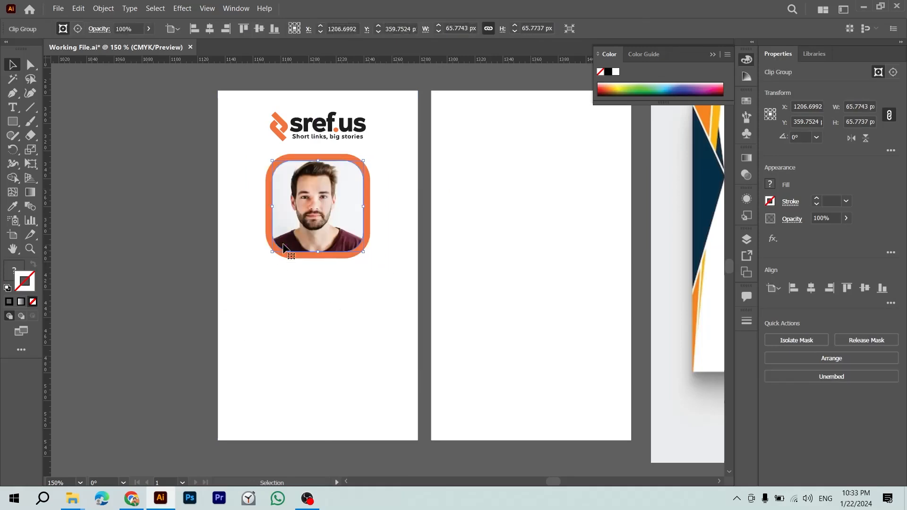
{"action": "double_click", "coordinate": [283, 247]}
{"action": "left_click_drag", "start_coordinate": [327, 202], "coordinate": [328, 203]}
{"action": "double_click", "coordinate": [143, 211]}
{"action": "left_click_drag", "start_coordinate": [313, 272], "coordinate": [237, 301]}
{"action": "left_click_drag", "start_coordinate": [253, 297], "coordinate": [308, 308]}
{"action": "key", "text": "ctrl+z"}
Step: Copy the name and 'founder' text group from the business card onto the ID card front
{"action": "left_click", "coordinate": [89, 317]}
{"action": "key", "text": "ctrl+minus"}
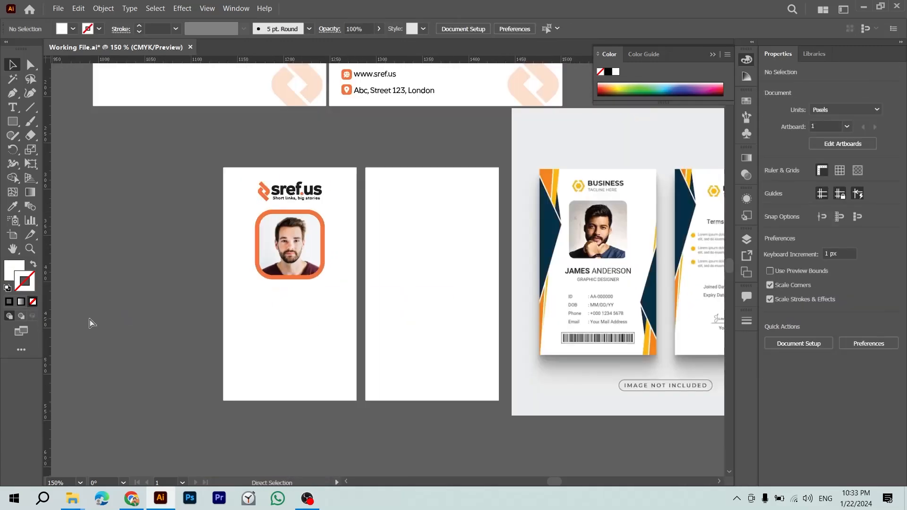
{"action": "key", "text": "z"}
{"action": "left_click_drag", "start_coordinate": [246, 270], "coordinate": [325, 279]}
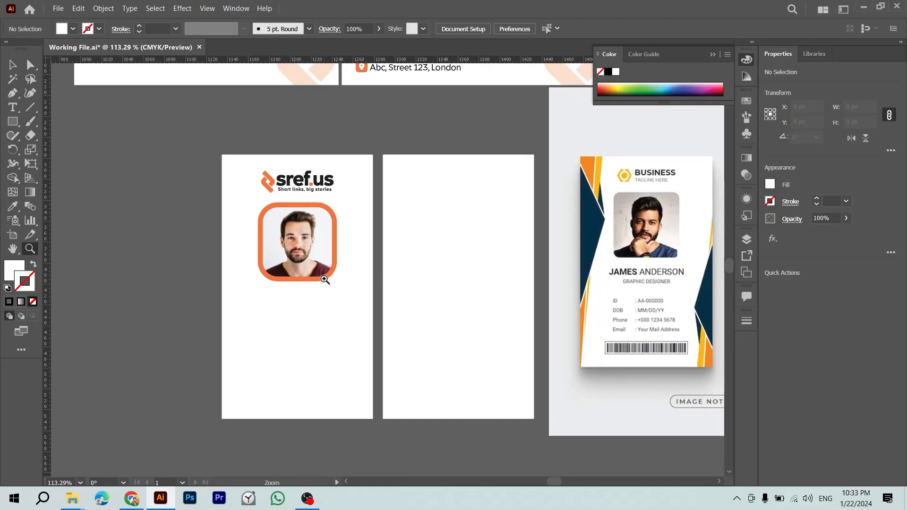
{"action": "left_click_drag", "start_coordinate": [355, 306], "coordinate": [281, 322]}
{"action": "left_click_drag", "start_coordinate": [316, 226], "coordinate": [315, 329]}
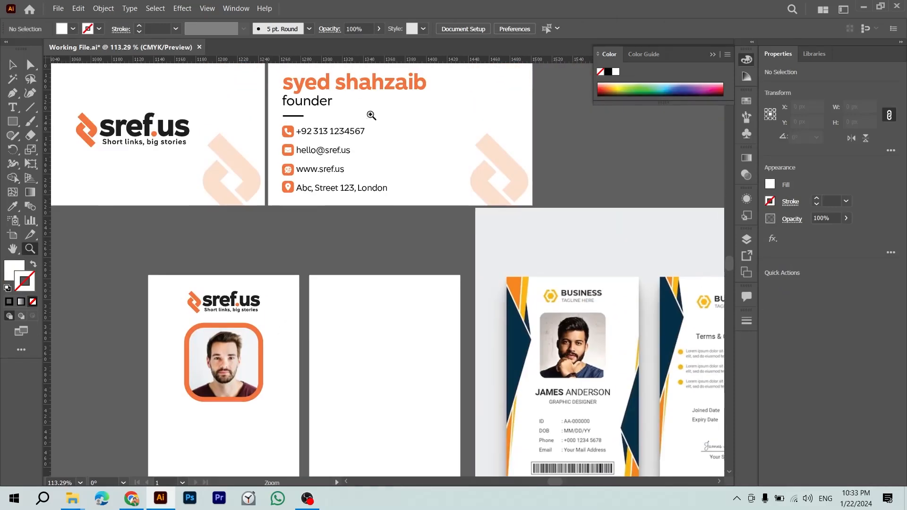
{"action": "key", "text": "v"}
{"action": "left_click", "coordinate": [371, 83]}
{"action": "left_click_drag", "start_coordinate": [343, 78], "coordinate": [230, 412]}
Step: Centre the name and title on the card and move them lower
{"action": "scroll", "coordinate": [227, 373], "scroll_direction": "down", "scroll_amount": 3}
{"action": "left_click", "coordinate": [234, 387], "text": "shift"}
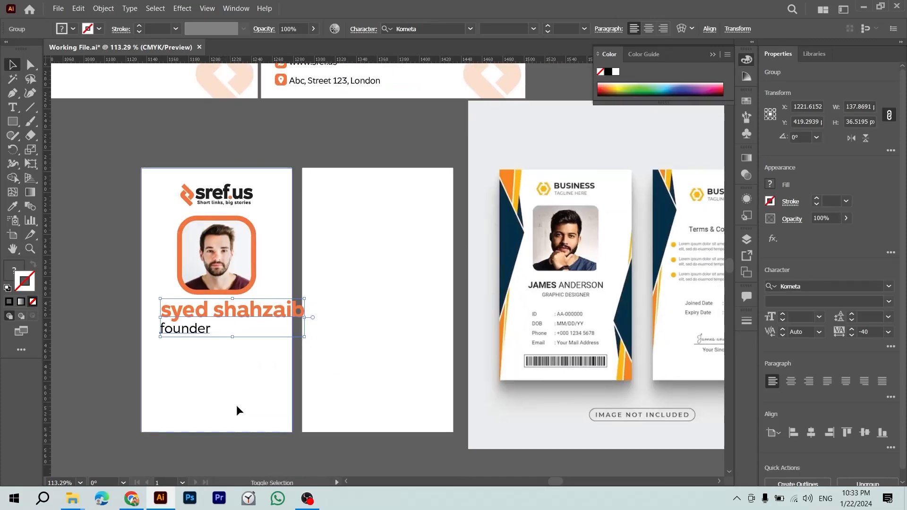
{"action": "left_click", "coordinate": [811, 288]}
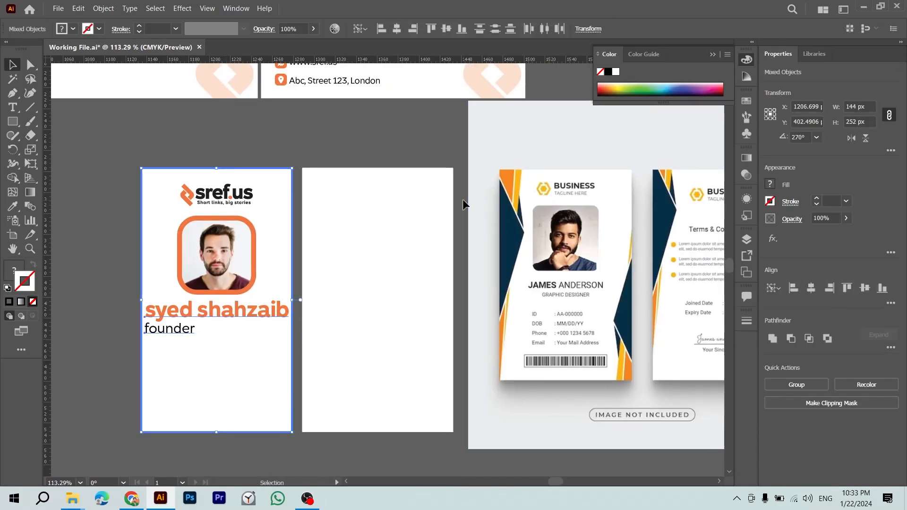
{"action": "left_click", "coordinate": [250, 293]}
{"action": "left_click_drag", "start_coordinate": [240, 321], "coordinate": [234, 328]}
Step: Try shrinking the name text on its own, then undo the change
{"action": "left_click", "coordinate": [353, 149]}
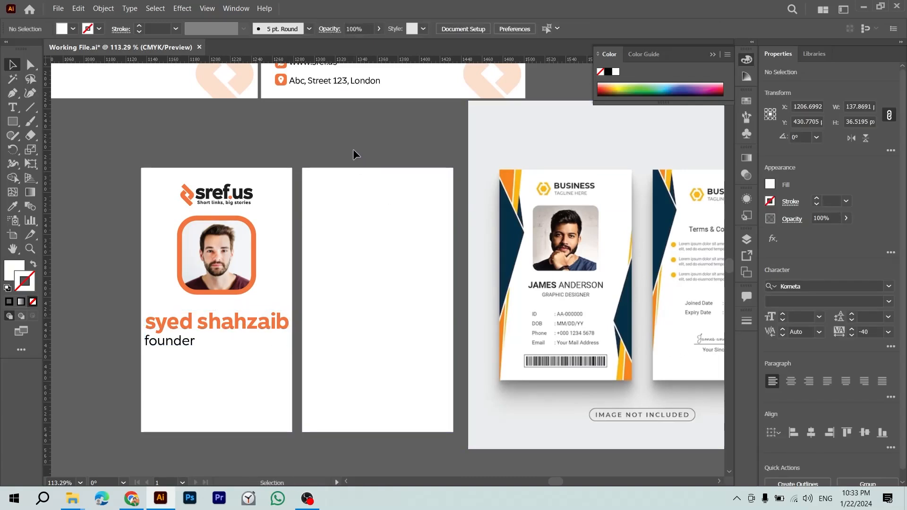
{"action": "left_click", "coordinate": [225, 324]}
{"action": "left_click", "coordinate": [180, 342], "text": "shift"}
{"action": "left_click", "coordinate": [262, 388], "text": "shift"}
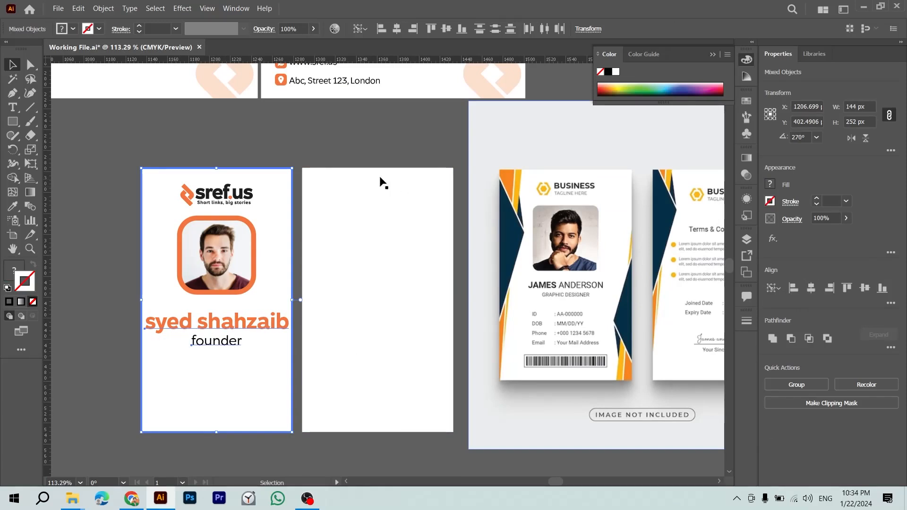
{"action": "left_click", "coordinate": [362, 146]}
{"action": "double_click", "coordinate": [233, 321]}
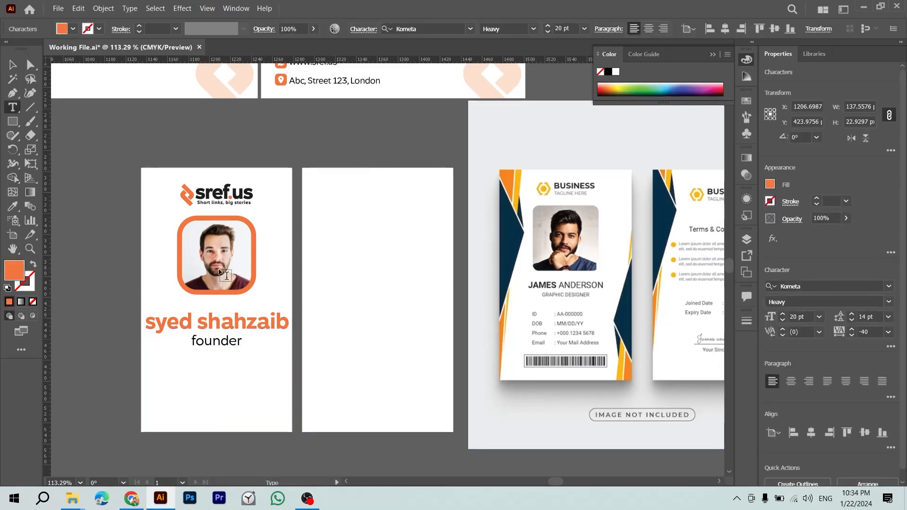
{"action": "key", "text": "Escape"}
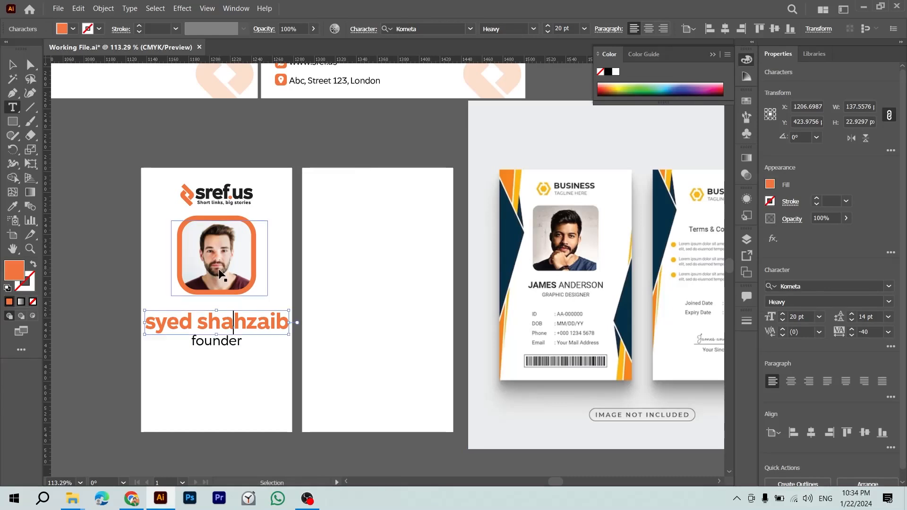
{"action": "key", "text": "Escape"}
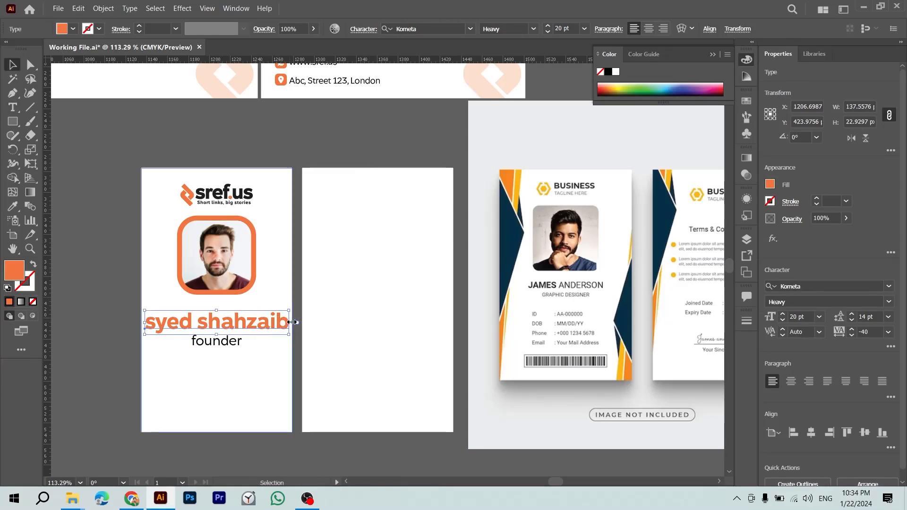
{"action": "left_click_drag", "start_coordinate": [290, 323], "coordinate": [308, 342]}
{"action": "key", "text": "ctrl+z"}
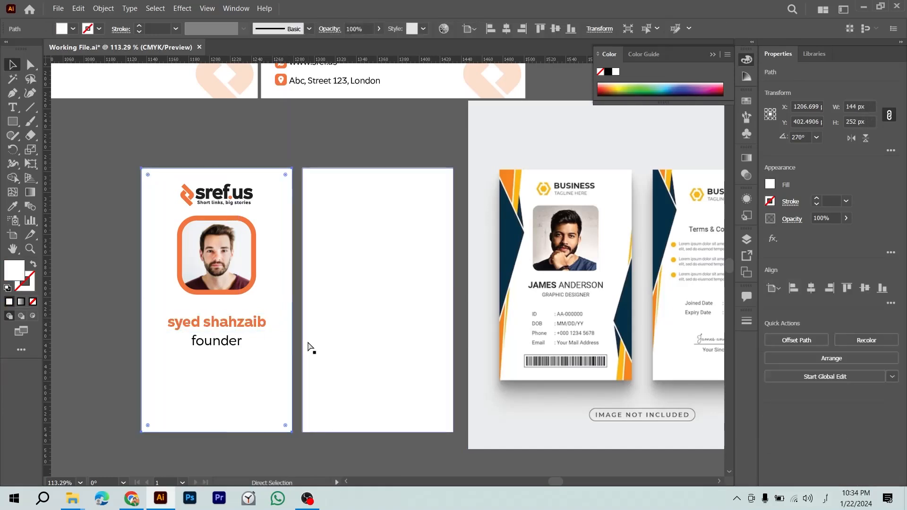
{"action": "key", "text": "ctrl+z"}
Step: Scale the name and 'founder' text down together
{"action": "left_click", "coordinate": [240, 340]}
{"action": "left_click", "coordinate": [243, 325]}
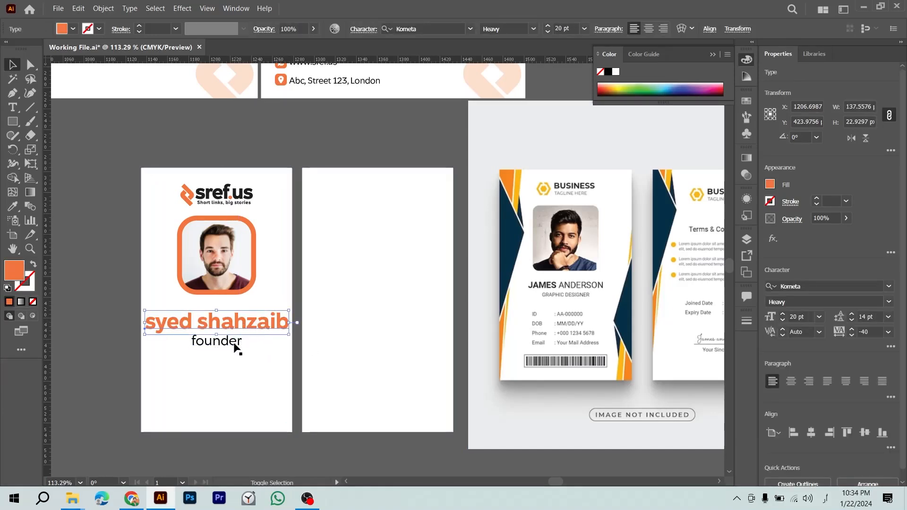
{"action": "left_click", "coordinate": [236, 344], "text": "shift"}
{"action": "left_click_drag", "start_coordinate": [289, 332], "coordinate": [277, 337]}
{"action": "left_click", "coordinate": [253, 376]}
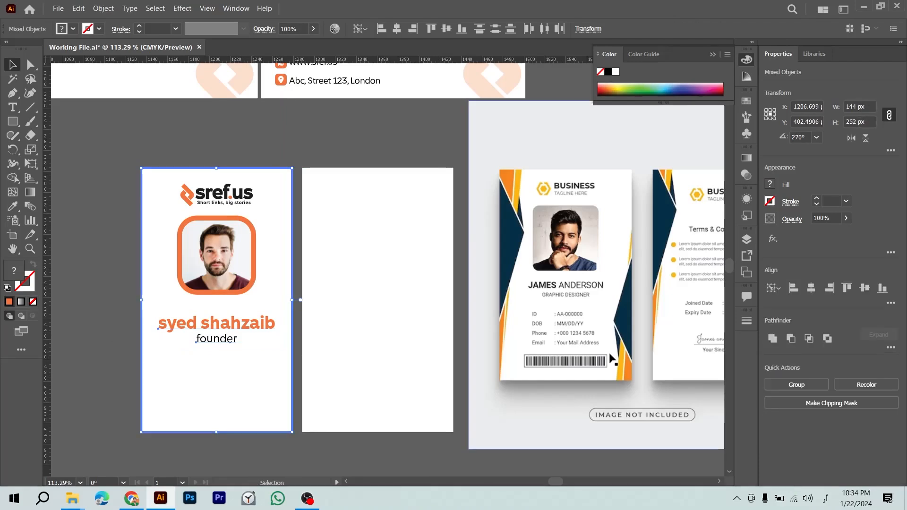
{"action": "left_click", "coordinate": [412, 139]}
Step: Raise the name and 'founder' text slightly on the card
{"action": "left_click", "coordinate": [226, 340]}
{"action": "left_click", "coordinate": [252, 323], "text": "shift"}
{"action": "left_click_drag", "start_coordinate": [252, 323], "coordinate": [250, 314]}
{"action": "key", "text": "Up"}
{"action": "key", "text": "Up"}
{"action": "key", "text": "Up"}
{"action": "key", "text": "Up"}
{"action": "key", "text": "Up"}
{"action": "key", "text": "Up"}
{"action": "key", "text": "Up"}
{"action": "key", "text": "Up"}
{"action": "key", "text": "Up"}
{"action": "key", "text": "Up"}
{"action": "key", "text": "Up"}
{"action": "key", "text": "Up"}
Step: Copy the short divider line onto the ID card just below 'founder'
{"action": "left_click", "coordinate": [322, 175]}
{"action": "left_click", "coordinate": [314, 139]}
{"action": "scroll", "coordinate": [313, 139], "scroll_direction": "up", "scroll_amount": 3}
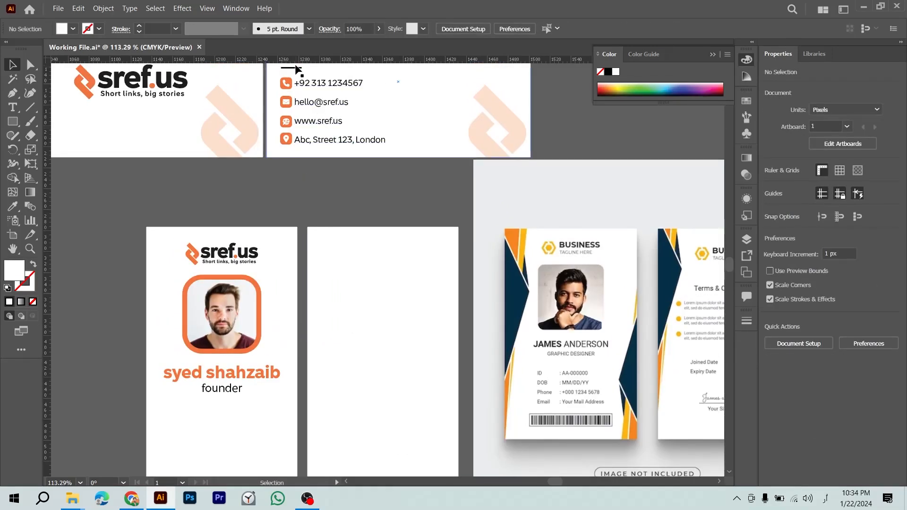
{"action": "left_click_drag", "start_coordinate": [295, 68], "coordinate": [221, 414]}
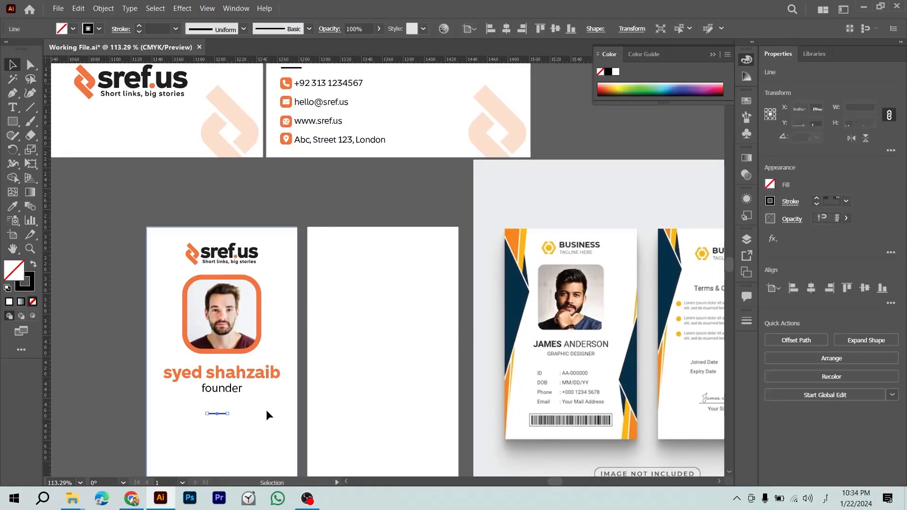
{"action": "left_click", "coordinate": [267, 410], "text": "shift"}
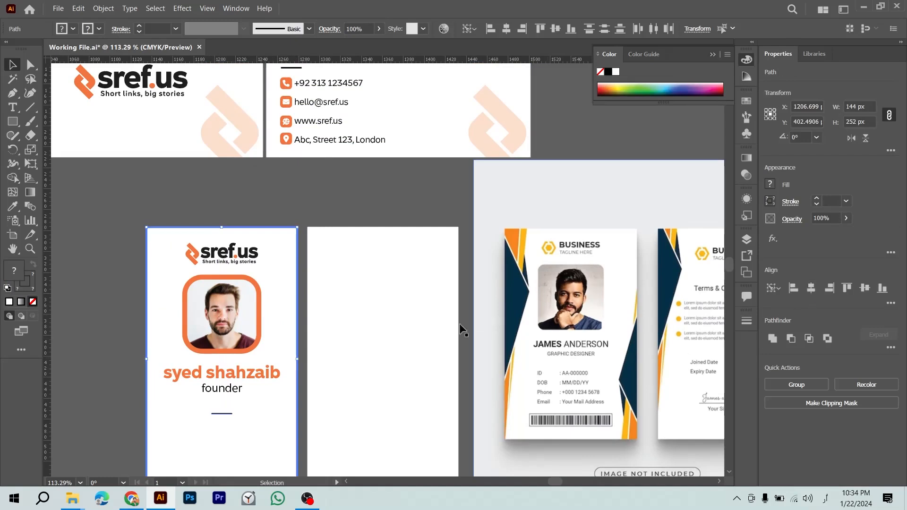
{"action": "scroll", "coordinate": [397, 298], "scroll_direction": "down", "scroll_amount": 3}
{"action": "left_click", "coordinate": [83, 301]}
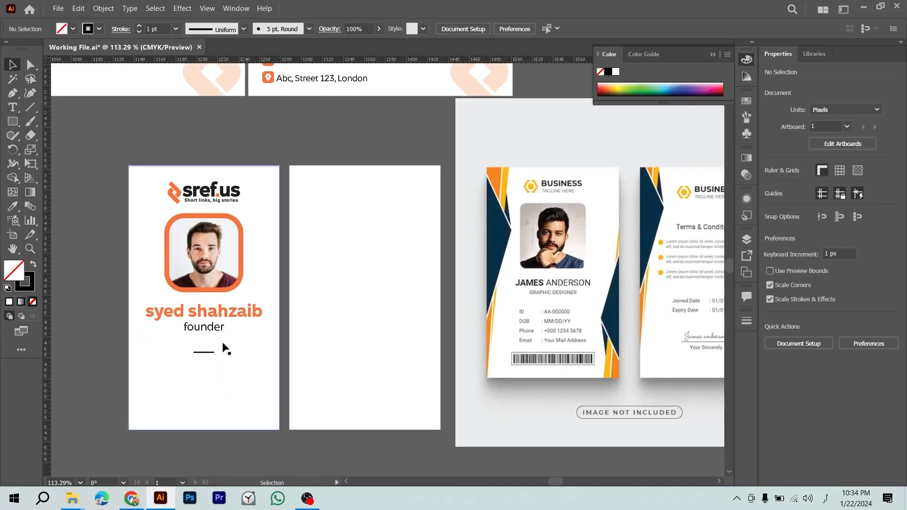
{"action": "left_click_drag", "start_coordinate": [210, 347], "coordinate": [210, 339]}
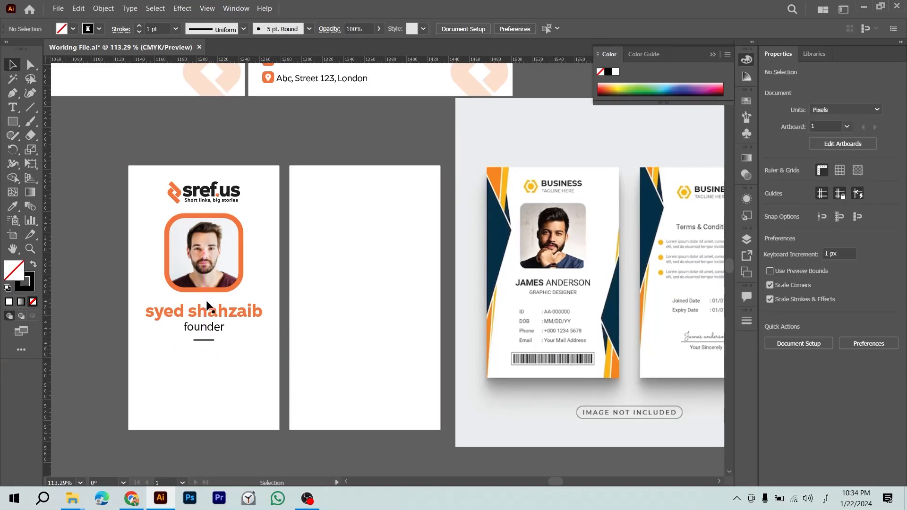
Step: Copy the business card's contact text block below the divider on the ID card
{"action": "scroll", "coordinate": [202, 304], "scroll_direction": "up", "scroll_amount": 5}
{"action": "left_click", "coordinate": [244, 212]}
{"action": "left_click_drag", "start_coordinate": [303, 166], "coordinate": [94, 354]}
{"action": "scroll", "coordinate": [142, 304], "scroll_direction": "down", "scroll_amount": 3}
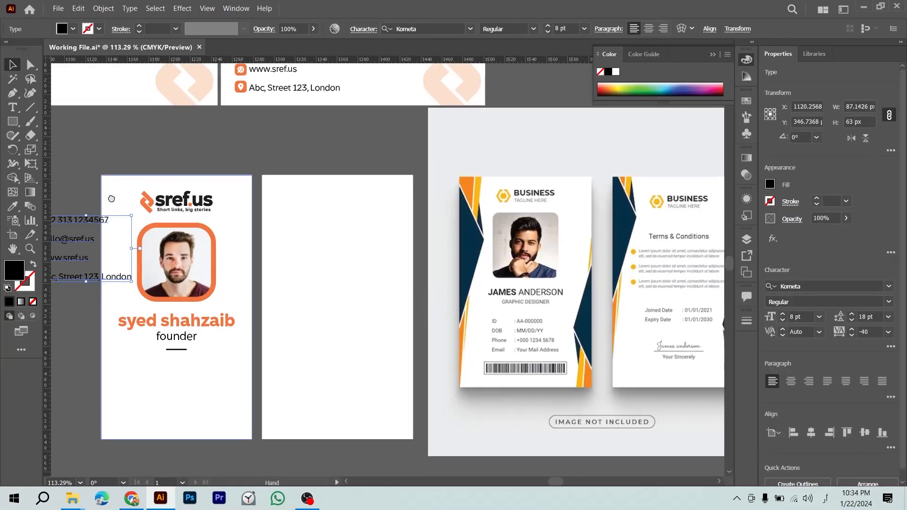
{"action": "left_click_drag", "start_coordinate": [75, 254], "coordinate": [194, 390]}
Step: Zoom and scroll around the contact text to inspect its placement
{"action": "key", "text": "z"}
{"action": "left_click_drag", "start_coordinate": [194, 388], "coordinate": [225, 333]}
{"action": "key", "text": "v"}
{"action": "key", "text": "t"}
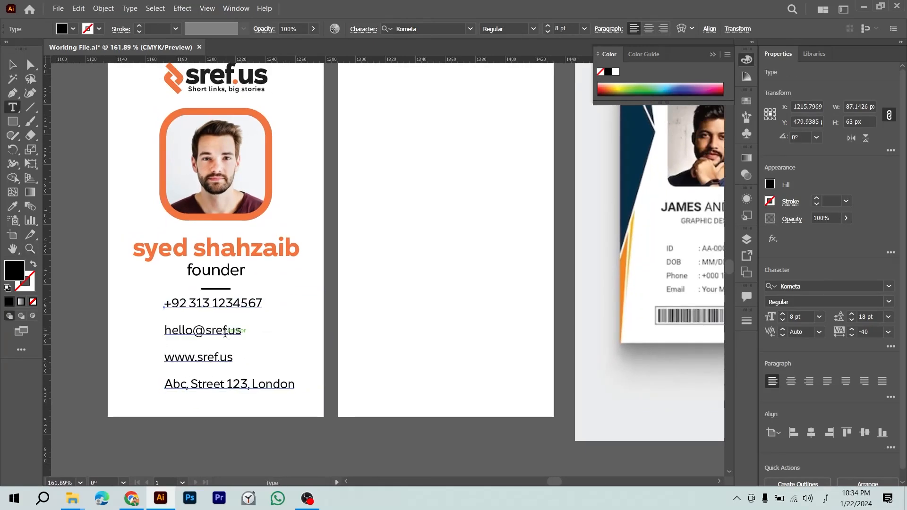
{"action": "scroll", "coordinate": [195, 352], "scroll_direction": "right", "scroll_amount": 4}
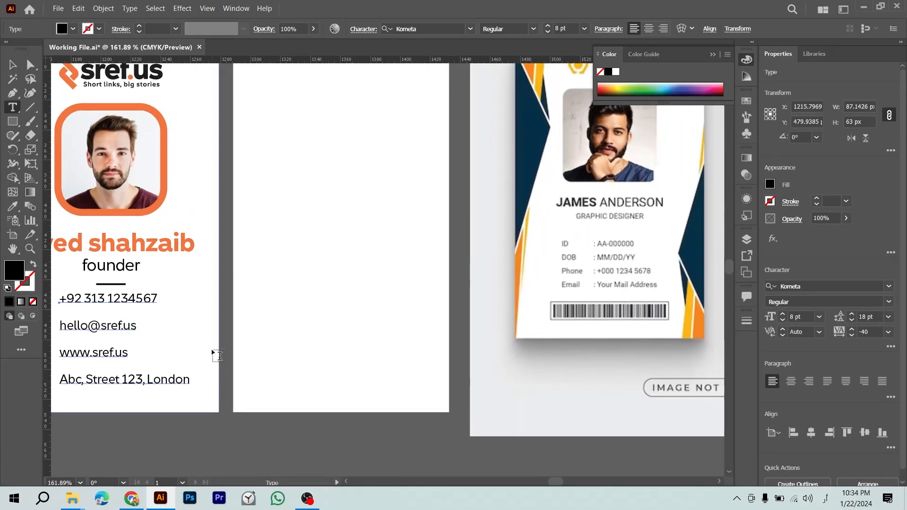
{"action": "key", "text": "ctrl+minus"}
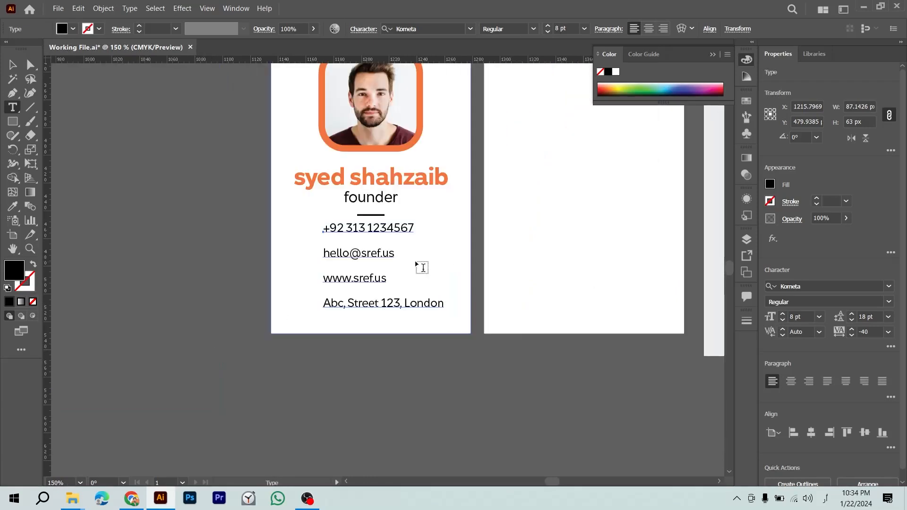
{"action": "scroll", "coordinate": [477, 307], "scroll_direction": "right", "scroll_amount": 8}
{"action": "scroll", "coordinate": [440, 309], "scroll_direction": "right", "scroll_amount": 3}
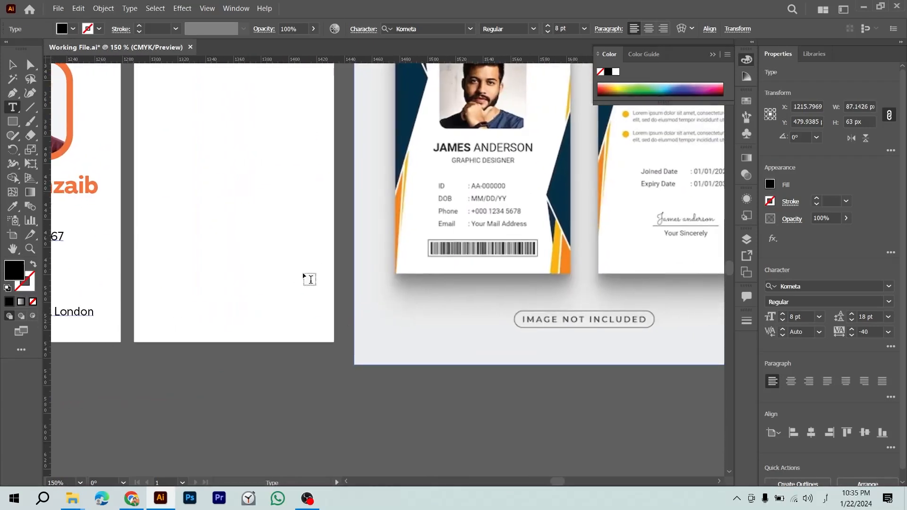
{"action": "key", "text": "Escape"}
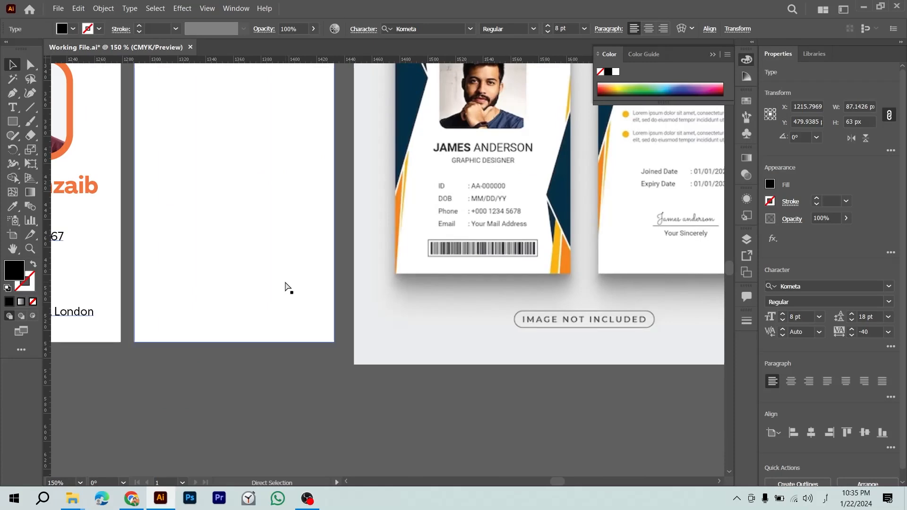
Step: Delete the plain contact text and group the phone glyph with its orange square
{"action": "key", "text": "ctrl+minus"}
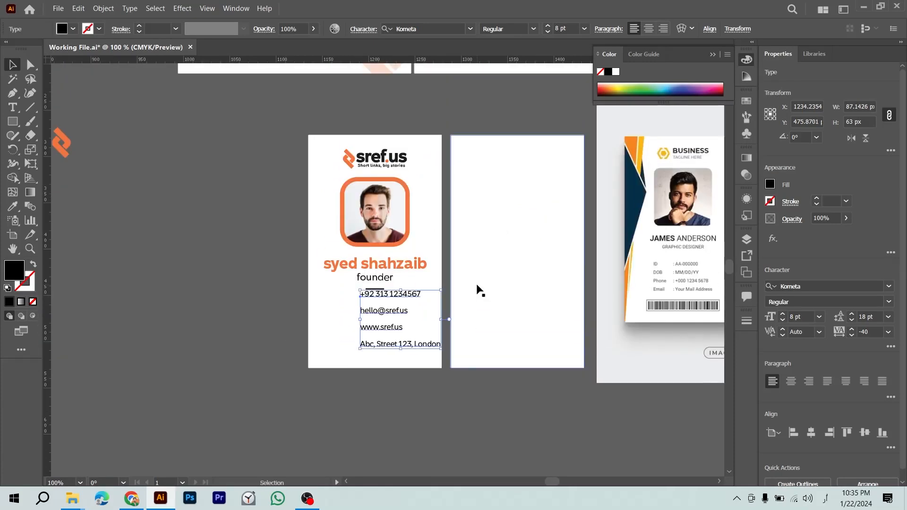
{"action": "key", "text": "Delete"}
{"action": "scroll", "coordinate": [478, 289], "scroll_direction": "up", "scroll_amount": 3}
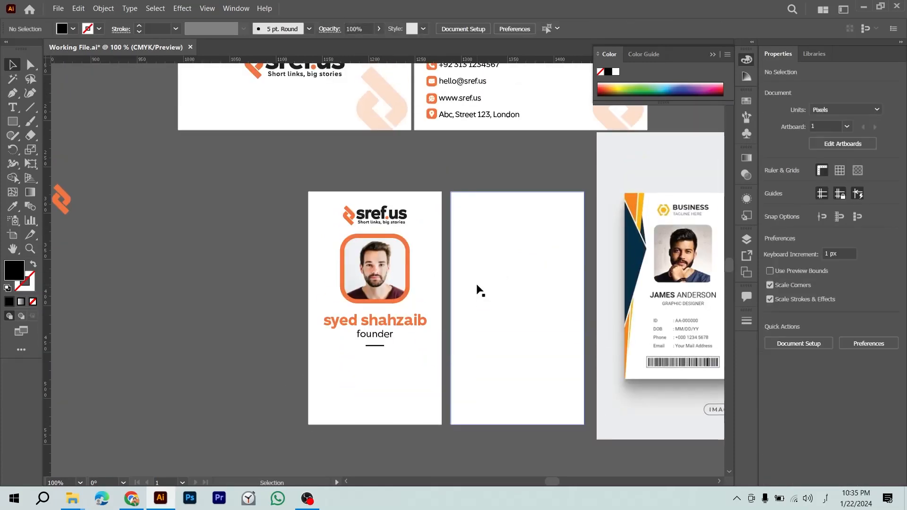
{"action": "left_click", "coordinate": [429, 125]}
{"action": "scroll", "coordinate": [428, 154], "scroll_direction": "up", "scroll_amount": 3}
{"action": "left_click", "coordinate": [432, 144]}
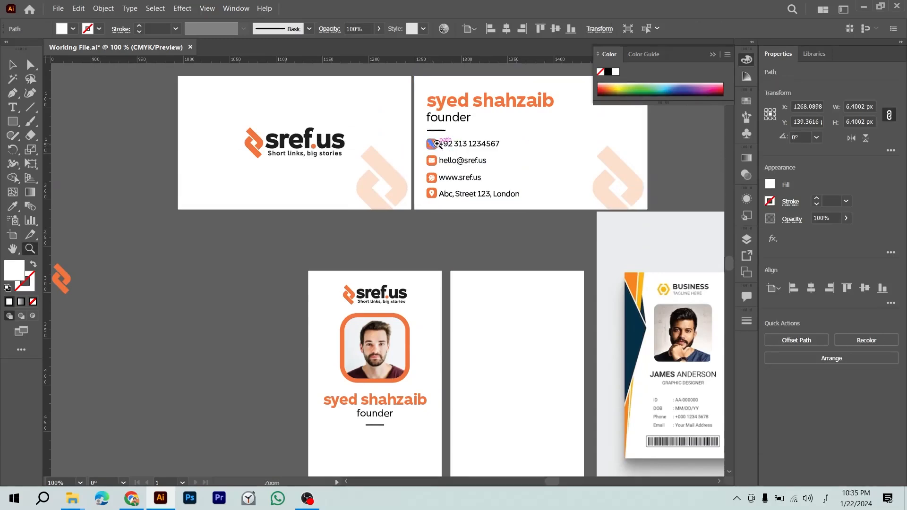
{"action": "scroll", "coordinate": [428, 156], "scroll_direction": "up", "scroll_amount": 5}
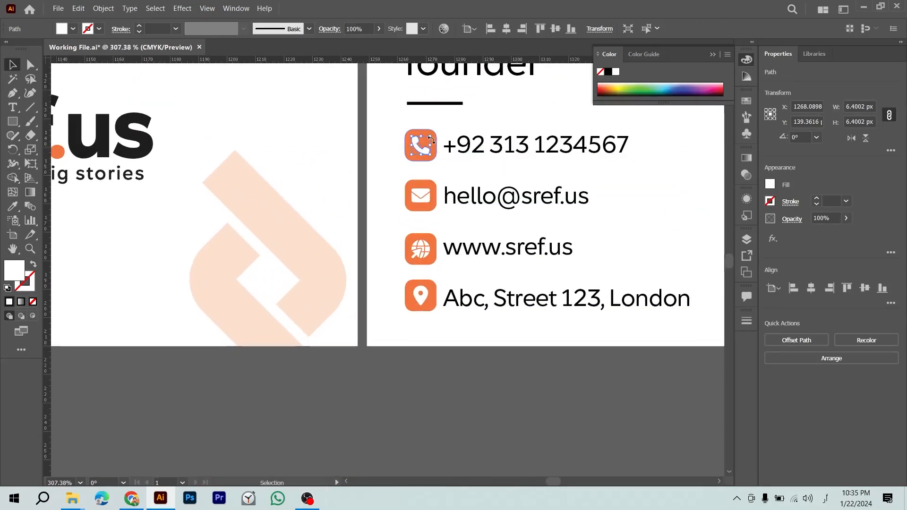
{"action": "scroll", "coordinate": [440, 164], "scroll_direction": "up", "scroll_amount": 5}
{"action": "left_click", "coordinate": [438, 155], "text": "shift"}
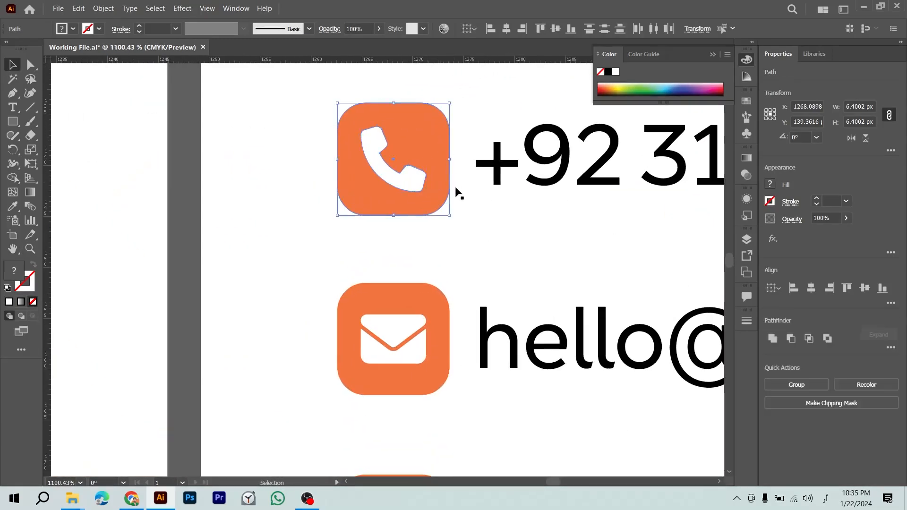
{"action": "key", "text": "ctrl+g"}
Step: Group the envelope, globe and location pin glyphs each with its orange square
{"action": "left_click", "coordinate": [419, 300]}
{"action": "left_click", "coordinate": [414, 323], "text": "shift"}
{"action": "key", "text": "ctrl+g"}
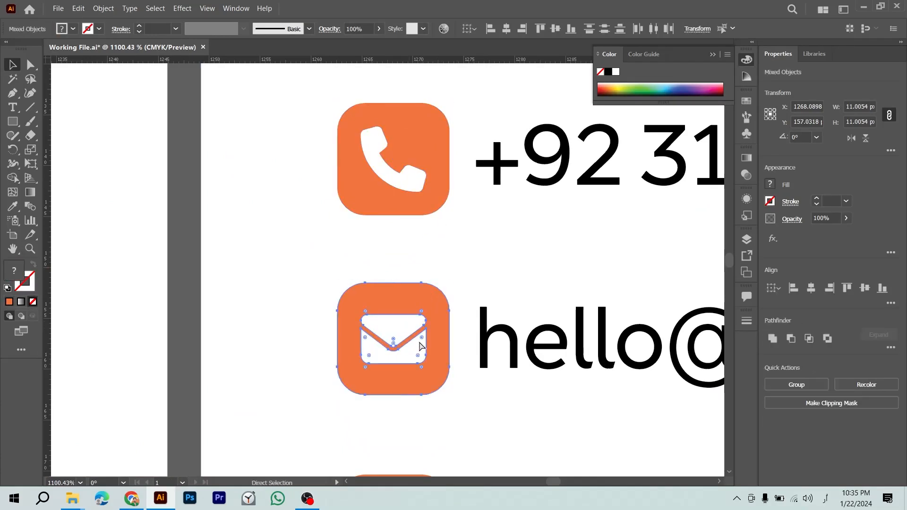
{"action": "scroll", "coordinate": [447, 387], "scroll_direction": "down", "scroll_amount": 3}
{"action": "left_click", "coordinate": [414, 437]}
{"action": "left_click", "coordinate": [412, 433], "text": "shift"}
{"action": "key", "text": "ctrl+g"}
{"action": "scroll", "coordinate": [413, 432], "scroll_direction": "down", "scroll_amount": 4}
{"action": "scroll", "coordinate": [433, 425], "scroll_direction": "down", "scroll_amount": 1}
{"action": "left_click", "coordinate": [432, 392]}
{"action": "left_click", "coordinate": [407, 395], "text": "shift"}
{"action": "key", "text": "ctrl+g"}
Step: Select the four contact icons together with their text and copy them
{"action": "key", "text": "ctrl+minus"}
{"action": "key", "text": "ctrl+minus"}
{"action": "key", "text": "ctrl+minus"}
{"action": "key", "text": "ctrl+minus"}
{"action": "key", "text": "ctrl+minus"}
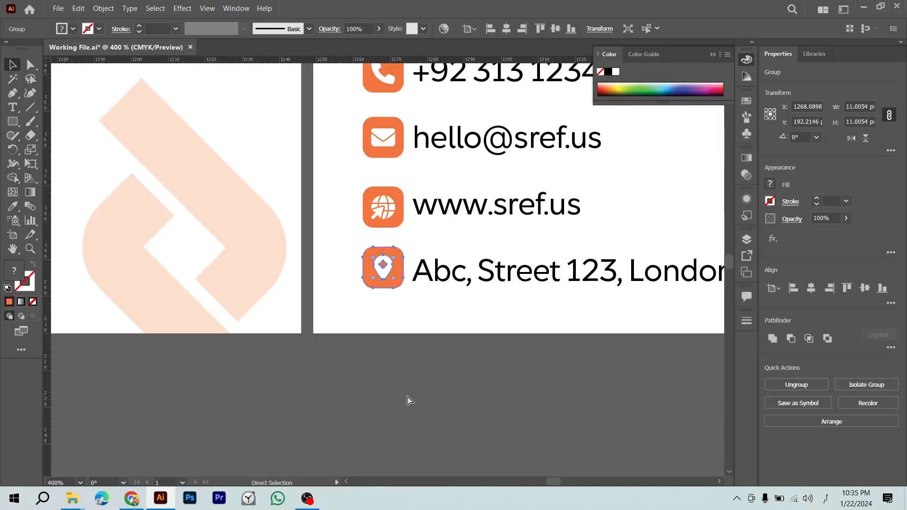
{"action": "left_click", "coordinate": [391, 234], "text": "shift"}
{"action": "left_click", "coordinate": [389, 176], "text": "shift"}
{"action": "left_click", "coordinate": [388, 116], "text": "shift"}
{"action": "left_click", "coordinate": [428, 125], "text": "shift"}
{"action": "key", "text": "ctrl+v"}
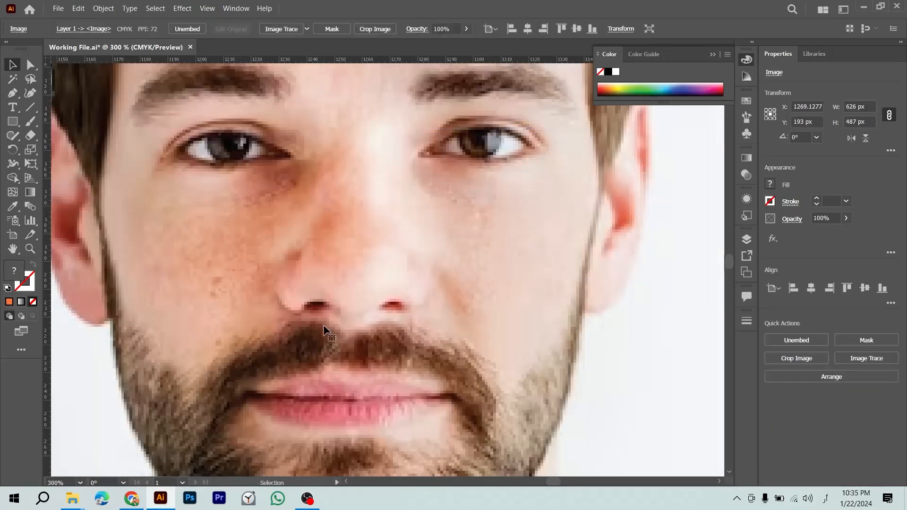
{"action": "key", "text": "ctrl+z"}
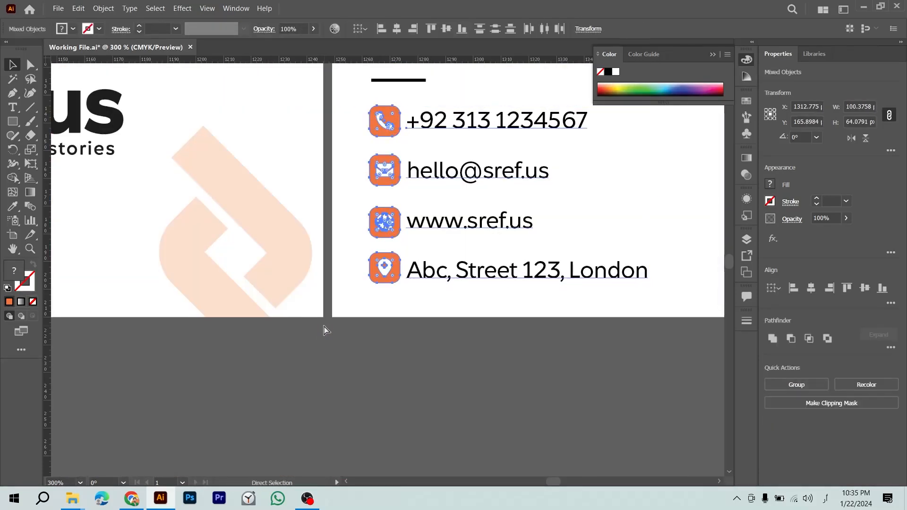
Step: Paste the contact icons and text onto the front ID card, undoing a trial horizontal centring
{"action": "key", "text": "ctrl+minus"}
{"action": "key", "text": "ctrl+minus"}
{"action": "key", "text": "ctrl+minus"}
{"action": "left_click_drag", "start_coordinate": [284, 377], "coordinate": [347, 197]}
{"action": "left_click_drag", "start_coordinate": [319, 346], "coordinate": [385, 252]}
{"action": "key", "text": "ctrl+v"}
{"action": "key", "text": "v"}
{"action": "key", "text": "ctrl+minus"}
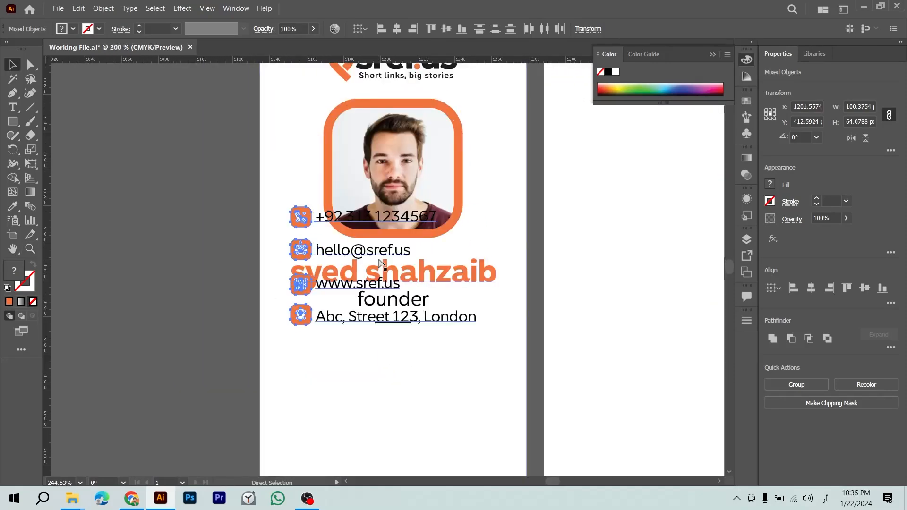
{"action": "key", "text": "ctrl+minus"}
{"action": "left_click", "coordinate": [399, 359], "text": "shift"}
{"action": "left_click", "coordinate": [398, 360]}
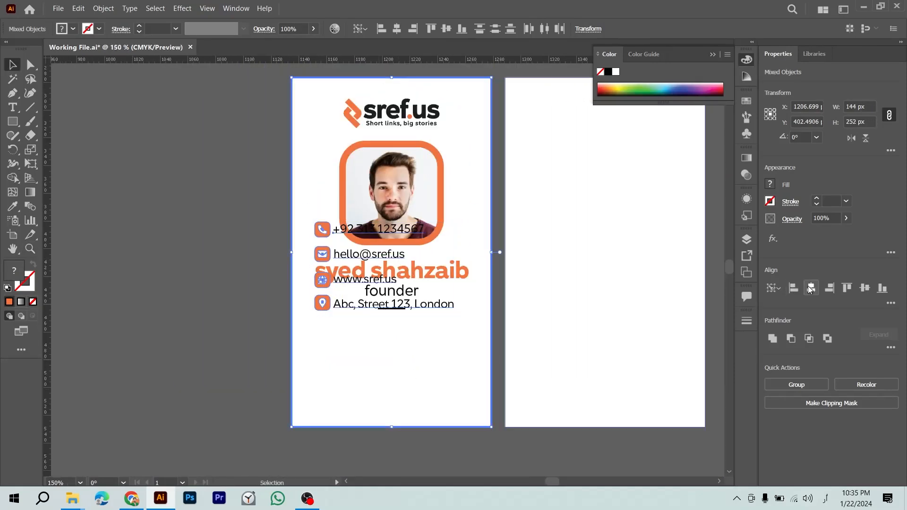
{"action": "left_click", "coordinate": [811, 288]}
{"action": "key", "text": "ctrl+z"}
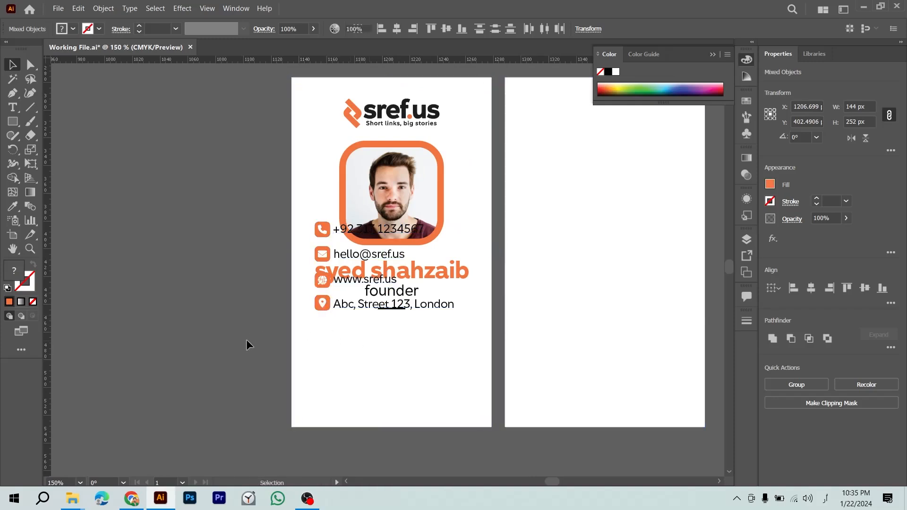
Step: Re-paste the contact items, group them, and place the group below the divider line
{"action": "left_click", "coordinate": [247, 341]}
{"action": "key", "text": "ctrl+z"}
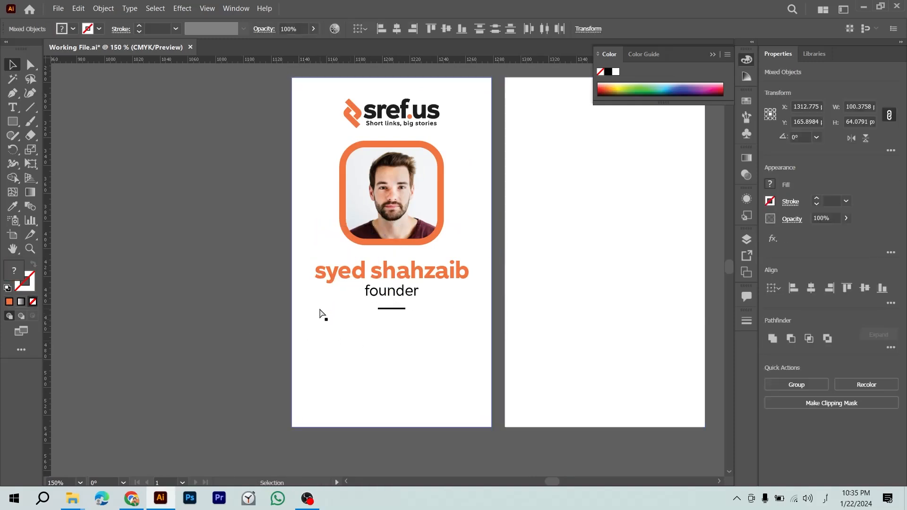
{"action": "key", "text": "ctrl+v"}
{"action": "key", "text": "ctrl+g"}
{"action": "left_click_drag", "start_coordinate": [323, 307], "coordinate": [331, 405]}
{"action": "left_click", "coordinate": [204, 390]}
{"action": "left_click_drag", "start_coordinate": [233, 394], "coordinate": [20, 362]}
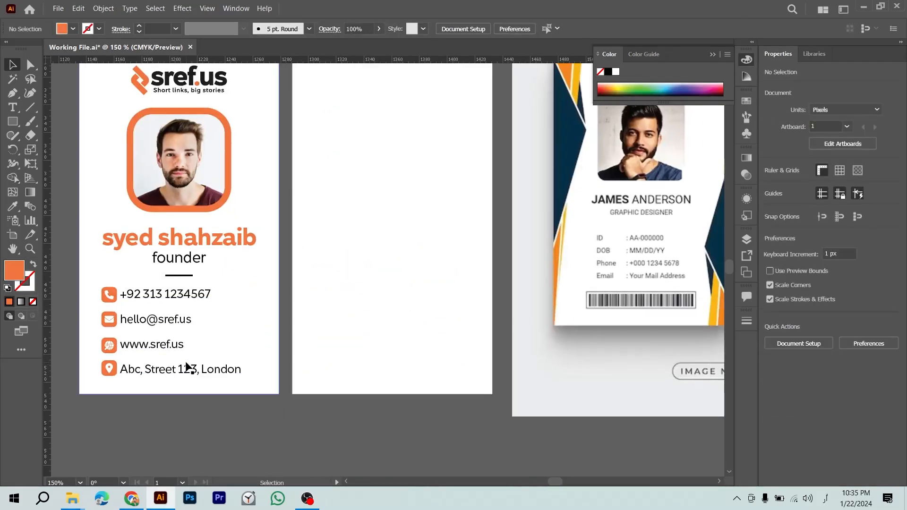
Step: Replace the phone number's '+92 313' prefix with 'SR-' to form the ID number
{"action": "key", "text": "t"}
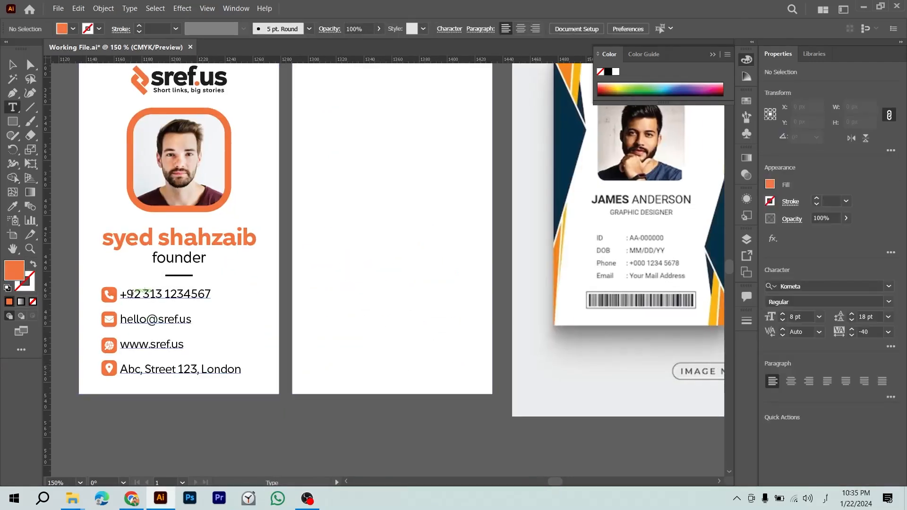
{"action": "left_click", "coordinate": [132, 293]}
{"action": "key", "text": "ctrl+a"}
{"action": "key", "text": "BackSpace"}
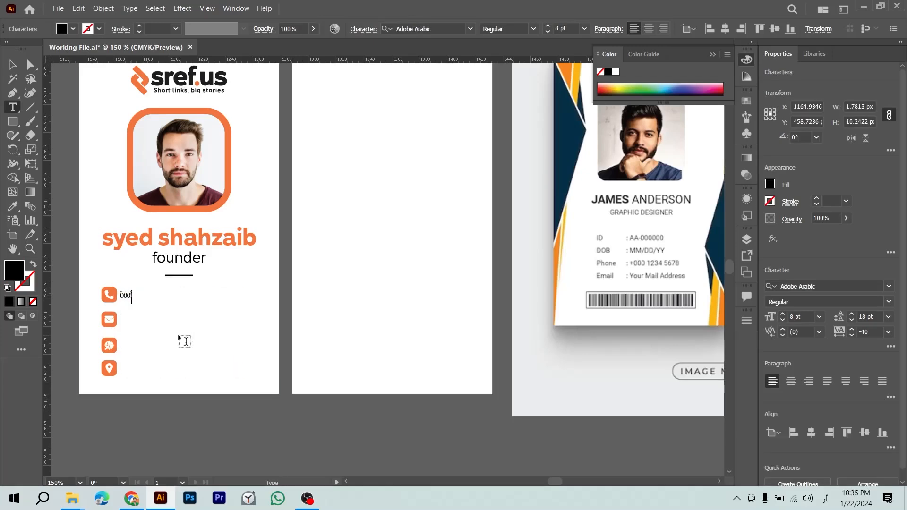
{"action": "key", "text": "ctrl+z"}
{"action": "key", "text": "Left"}
{"action": "key", "text": "shift+Right"}
{"action": "key", "text": "shift+Right"}
{"action": "key", "text": "shift+Right"}
{"action": "key", "text": "shift+Right"}
{"action": "key", "text": "shift+Right"}
{"action": "key", "text": "shift+Right"}
{"action": "key", "text": "shift+Right"}
{"action": "key", "text": "shift+Right"}
{"action": "key", "text": "shift+Right"}
{"action": "key", "text": "shift+Right"}
{"action": "key", "text": "shift+Right"}
{"action": "key", "text": "shift+Right"}
{"action": "key", "text": "shift+Right"}
{"action": "key", "text": "shift+Right"}
{"action": "key", "text": "shift+Left"}
{"action": "key", "text": "shift+Left"}
{"action": "key", "text": "shift+Left"}
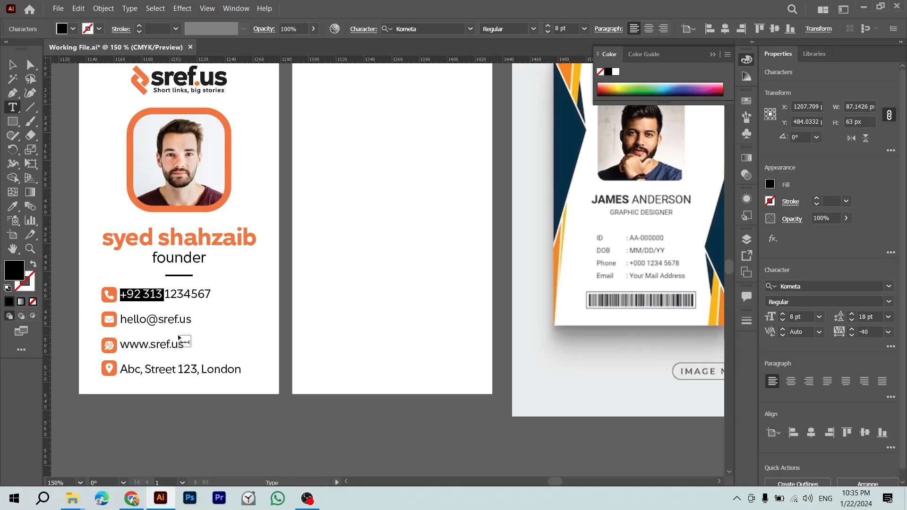
{"action": "type", "text": "SR"}
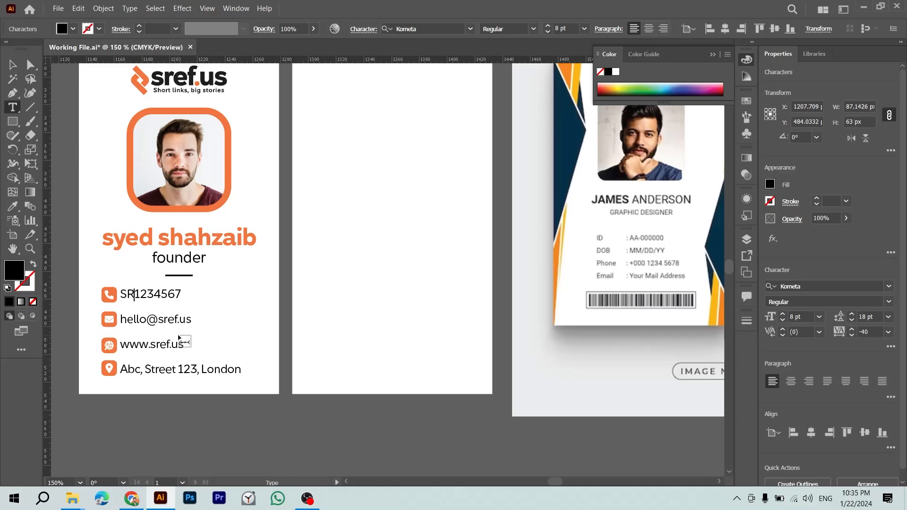
{"action": "type", "text": "-"}
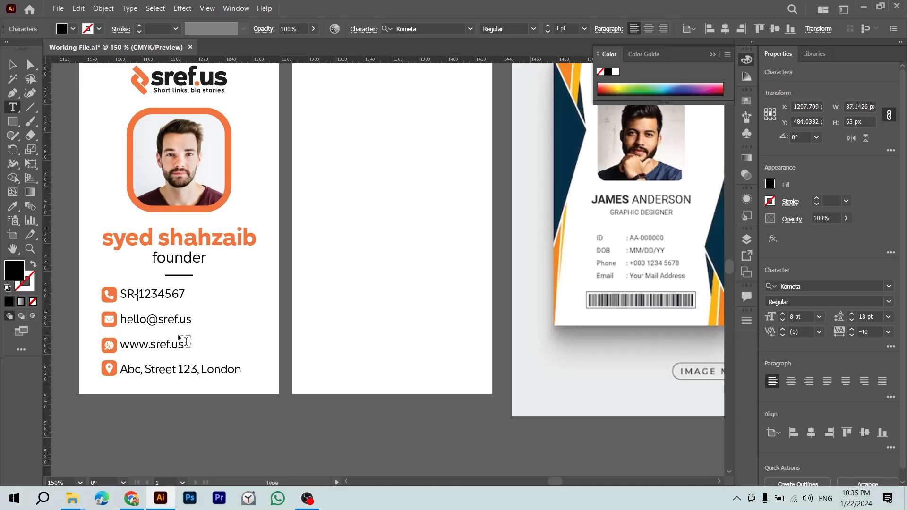
{"action": "key", "text": "Escape"}
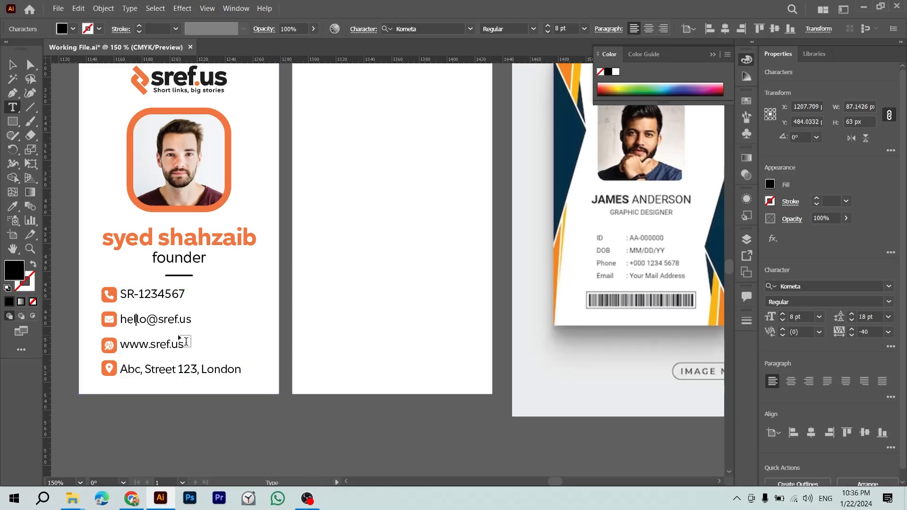
{"action": "key", "text": "ctrl+shift+Right"}
{"action": "key", "text": "ctrl+shift+Right"}
{"action": "key", "text": "ctrl+shift+Right"}
{"action": "key", "text": "ctrl+shift+Right"}
{"action": "key", "text": "ctrl+shift+Right"}
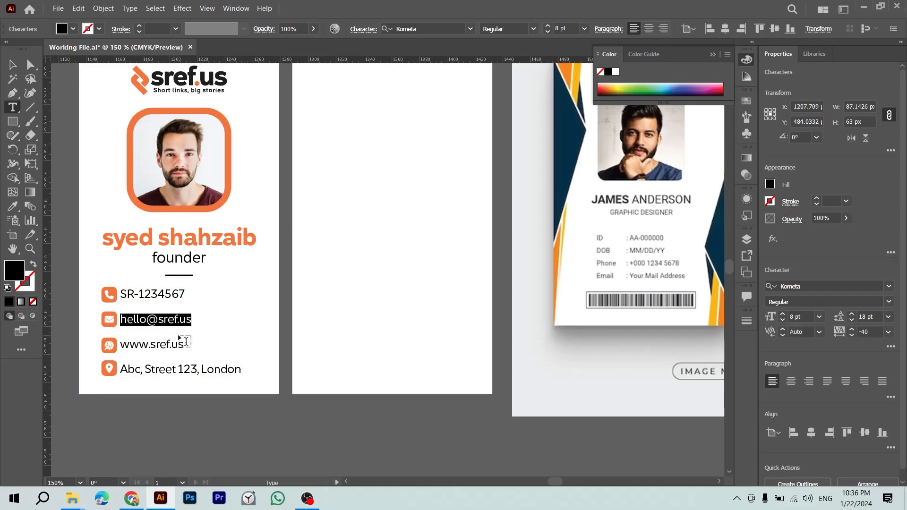
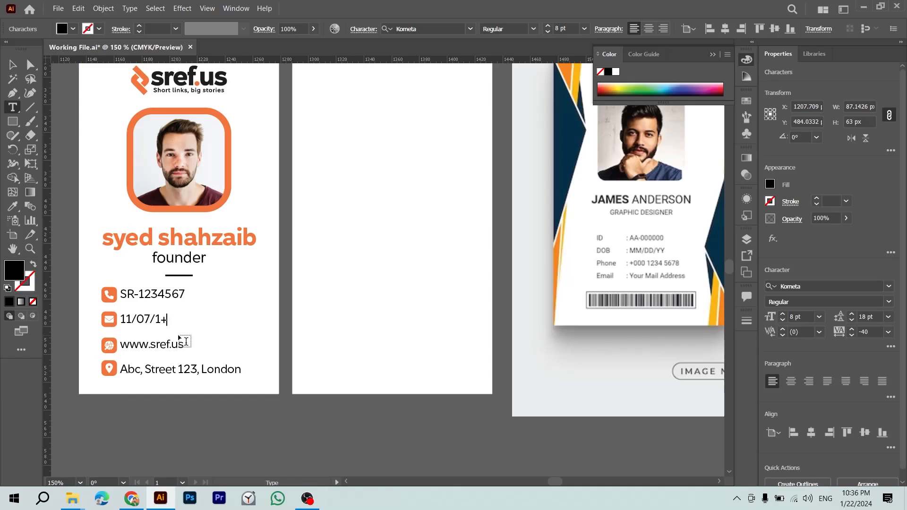
{"action": "key", "text": "Escape"}
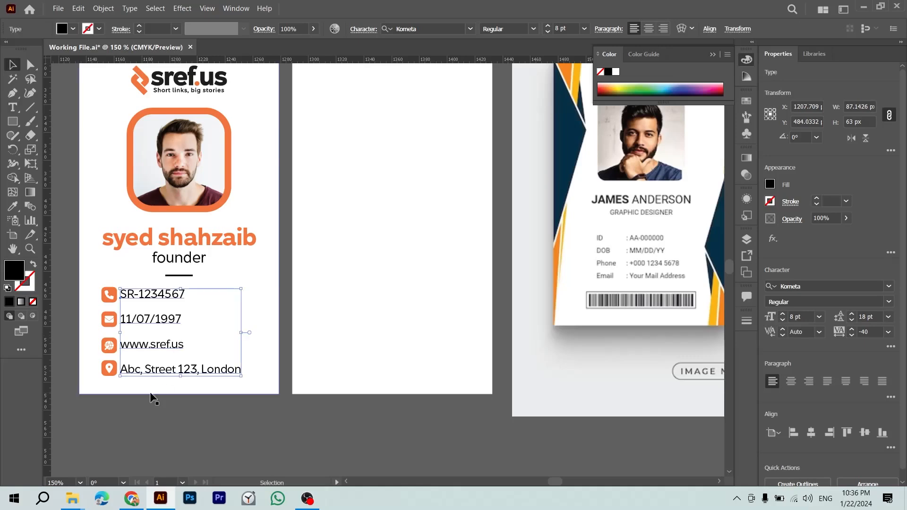
{"action": "left_click", "coordinate": [179, 416]}
{"action": "left_click_drag", "start_coordinate": [193, 418], "coordinate": [193, 398]}
{"action": "key", "text": "t"}
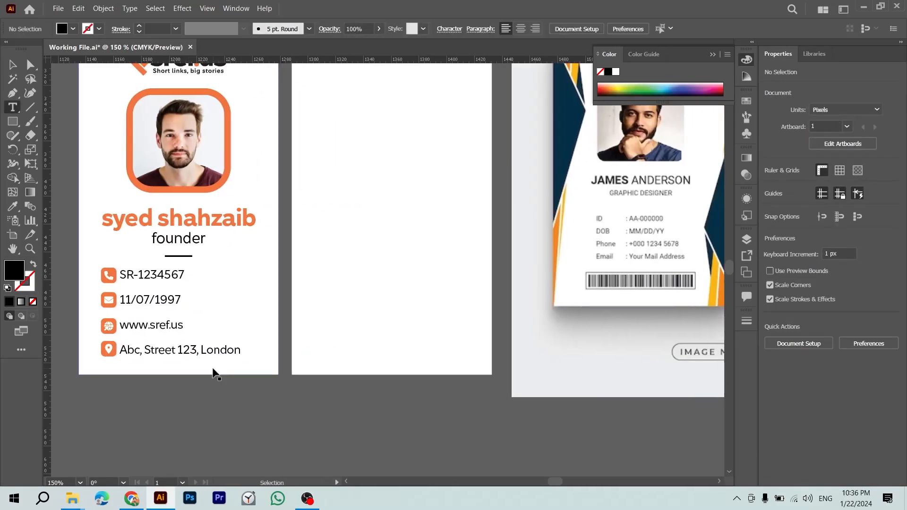
{"action": "left_click", "coordinate": [158, 326]}
{"action": "key", "text": "ctrl+a"}
{"action": "left_click", "coordinate": [157, 326]}
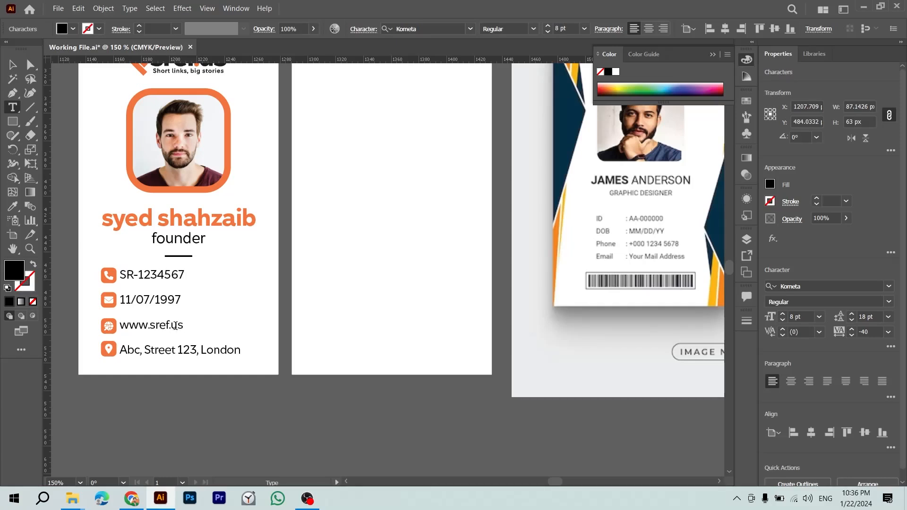
{"action": "key", "text": "Escape"}
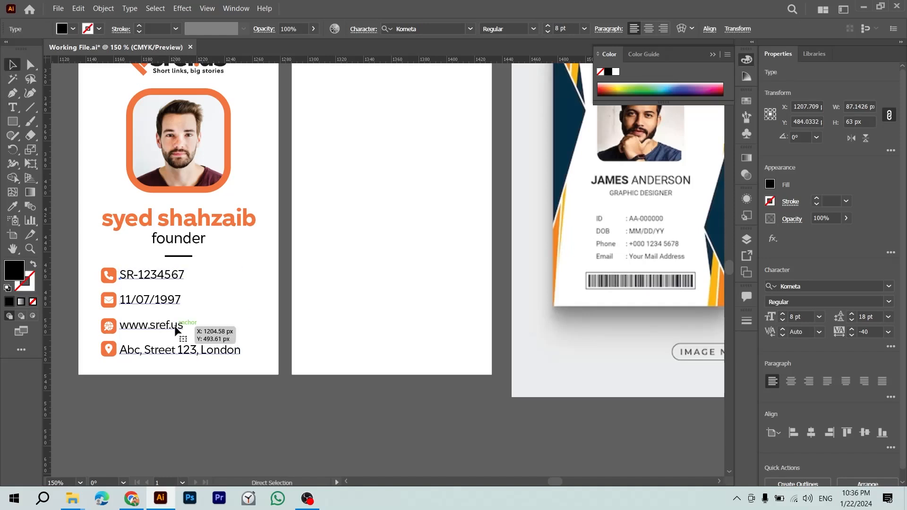
{"action": "double_click", "coordinate": [176, 327]}
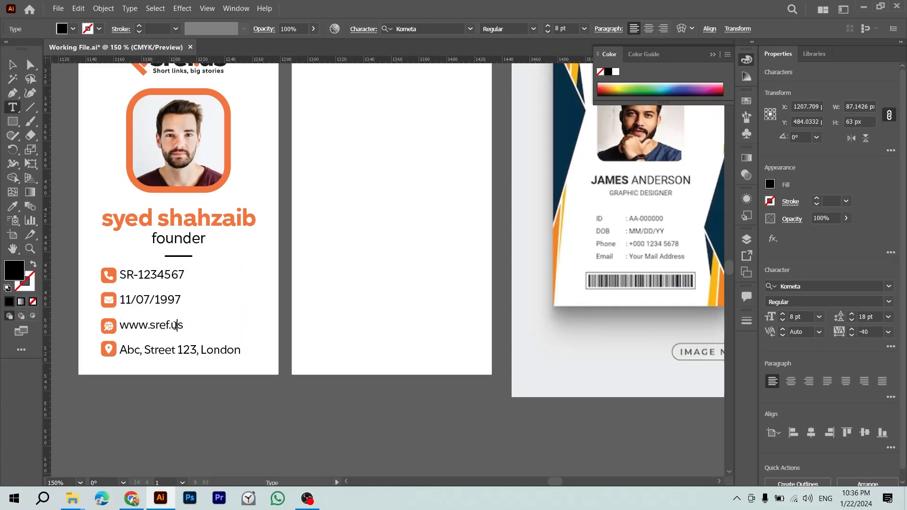
{"action": "key", "text": "ctrl+shift+Left"}
{"action": "key", "text": "ctrl+shift+Left"}
{"action": "key", "text": "ctrl+shift+Left"}
{"action": "key", "text": "ctrl+shift+Left"}
{"action": "key", "text": "ctrl+shift+Left"}
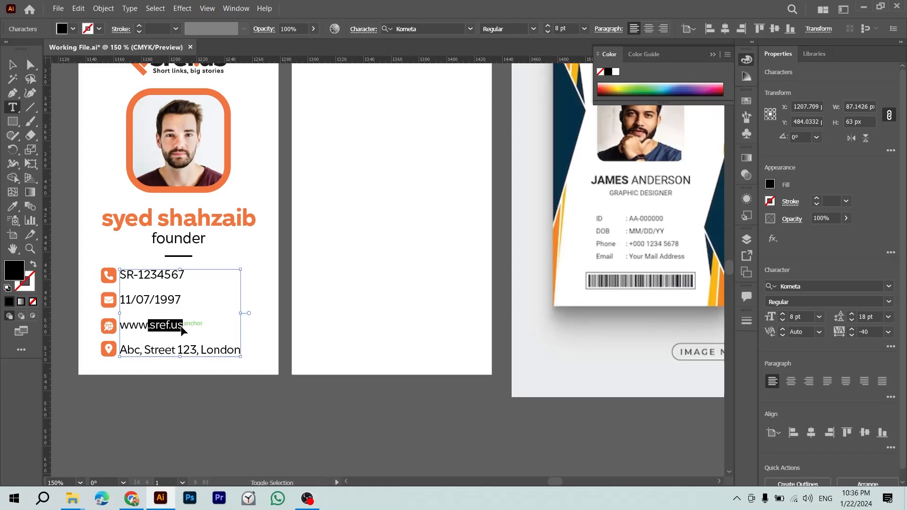
{"action": "type", "text": "0313"}
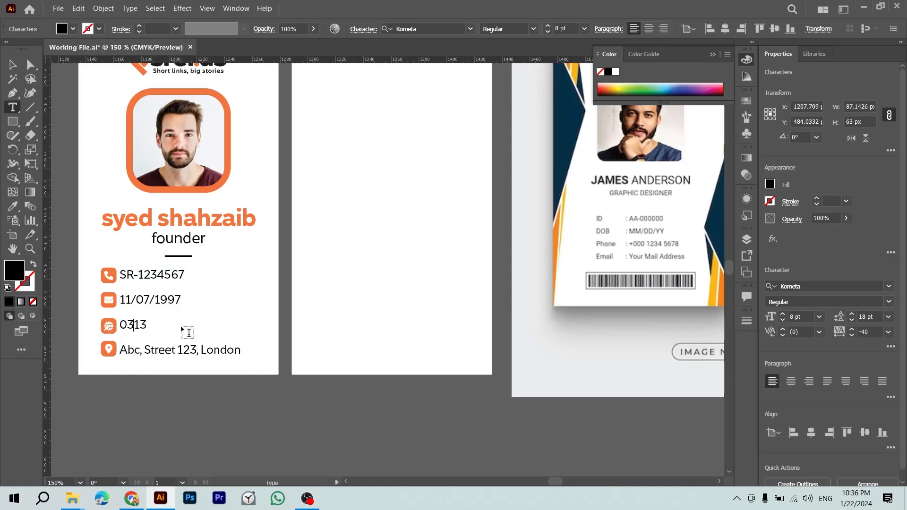
{"action": "type", "text": "+92"}
{"action": "key", "text": "Right"}
{"action": "key", "text": "BackSpace"}
{"action": "key", "text": "Left"}
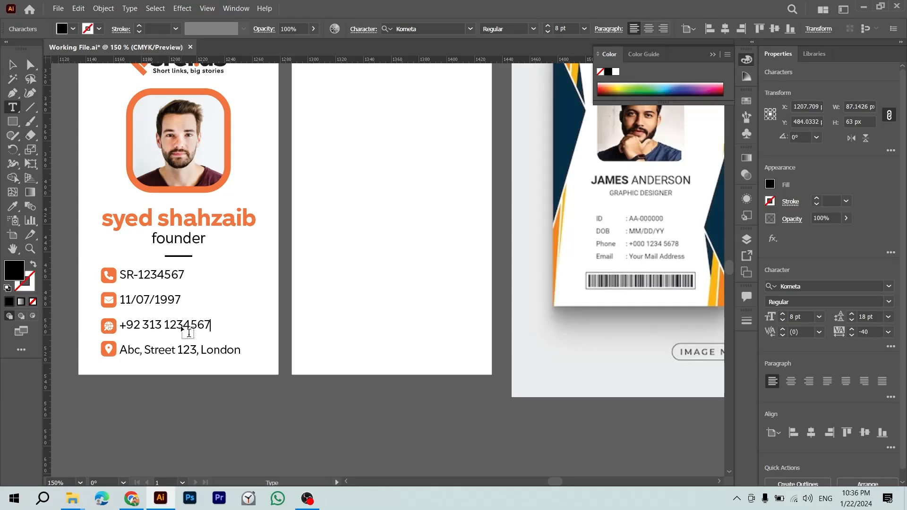
Step: Replace the address line with the contact's e-mail address
{"action": "key", "text": "End"}
{"action": "key", "text": "ctrl+shift+Left"}
{"action": "key", "text": "ctrl+shift+Left"}
{"action": "key", "text": "ctrl+shift+Left"}
{"action": "key", "text": "ctrl+shift+Left"}
{"action": "key", "text": "ctrl+shift+Left"}
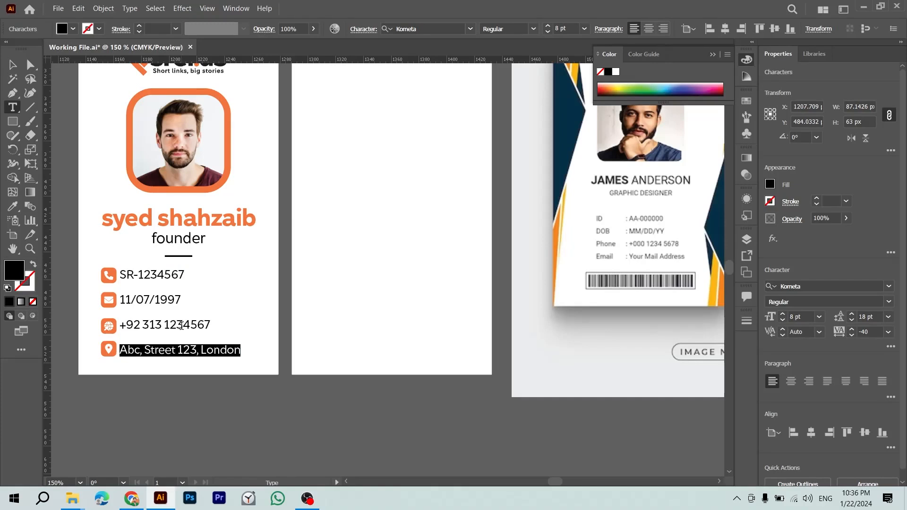
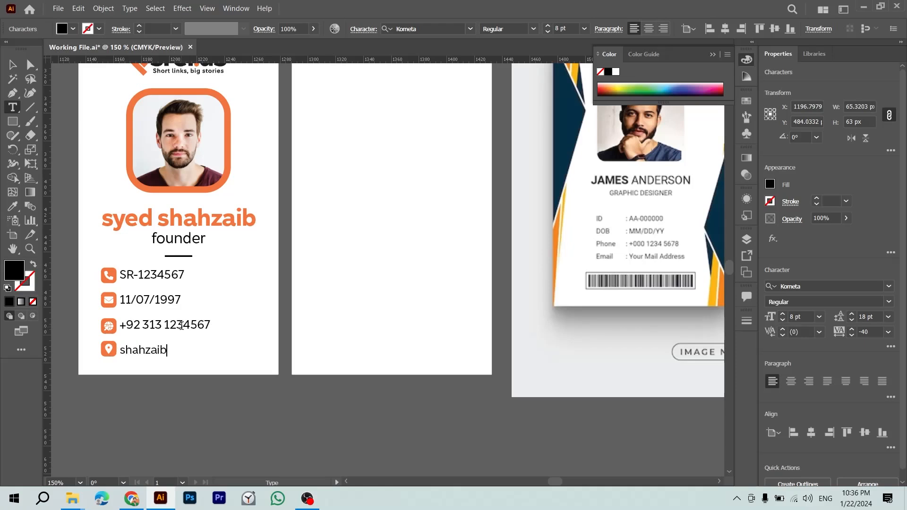
{"action": "key", "text": "Escape"}
{"action": "left_click", "coordinate": [215, 393]}
Step: Zoom in on the updated contact details
{"action": "key", "text": "z"}
{"action": "left_click_drag", "start_coordinate": [184, 341], "coordinate": [217, 324]}
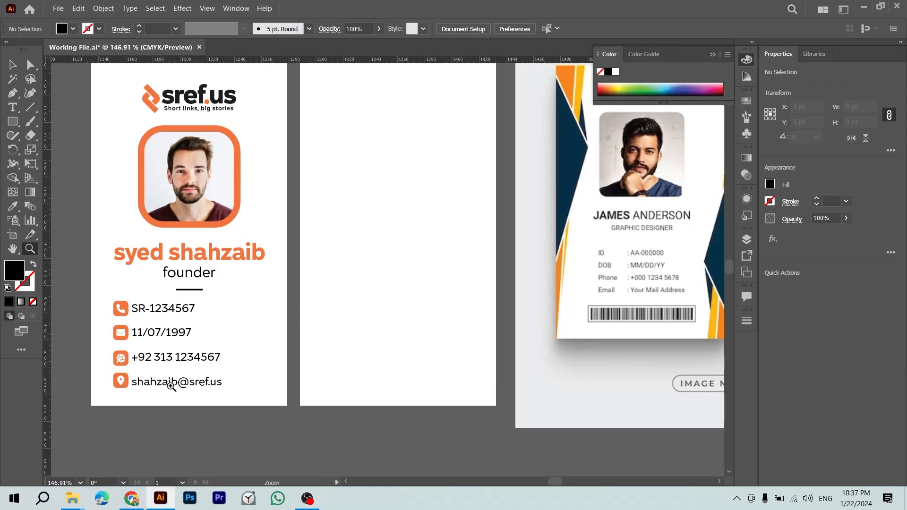
{"action": "key", "text": "t"}
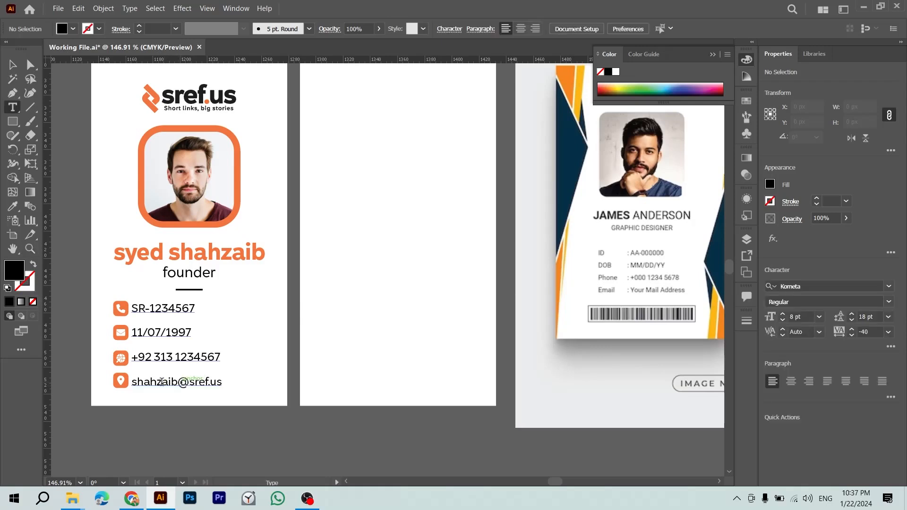
{"action": "key", "text": "z"}
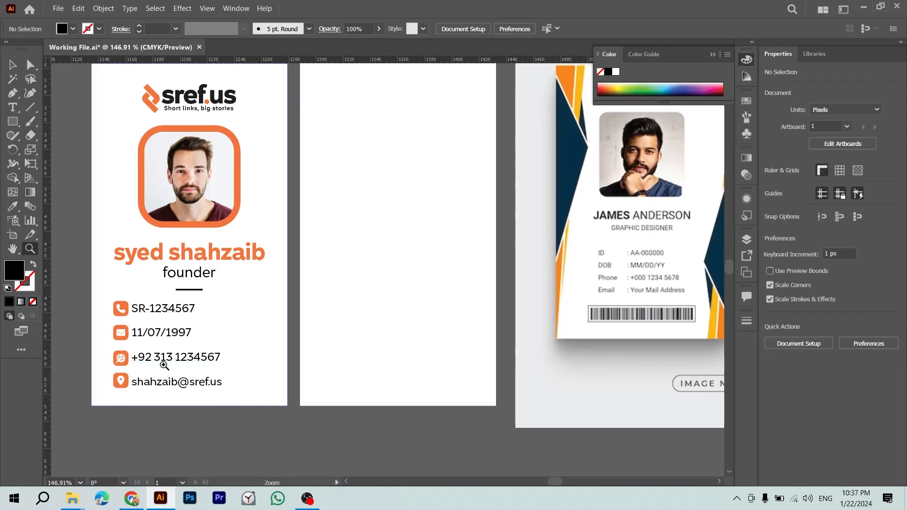
Step: Ungroup the contact block and copy the phone icon down to the third row
{"action": "left_click_drag", "start_coordinate": [165, 361], "coordinate": [194, 369]}
{"action": "left_click_drag", "start_coordinate": [122, 371], "coordinate": [251, 348]}
{"action": "key", "text": "v"}
{"action": "left_click", "coordinate": [183, 380]}
{"action": "key", "text": "ctrl+shift+g"}
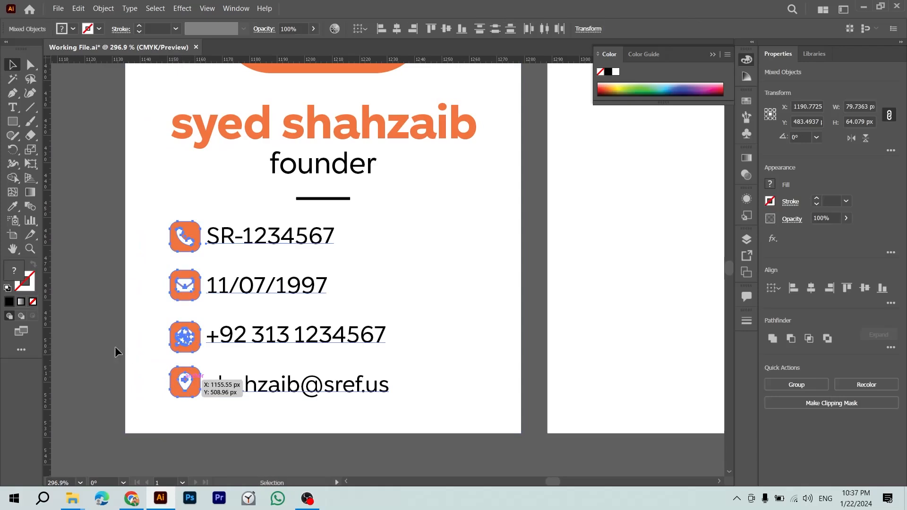
{"action": "left_click", "coordinate": [125, 354]}
{"action": "left_click", "coordinate": [189, 290]}
{"action": "left_click", "coordinate": [198, 240]}
{"action": "left_click_drag", "start_coordinate": [194, 236], "coordinate": [310, 378]}
Step: Align the phone icon copy on the third row and delete the old globe icon
{"action": "key", "text": "z"}
{"action": "left_click_drag", "start_coordinate": [203, 343], "coordinate": [345, 356]}
{"action": "key", "text": "v"}
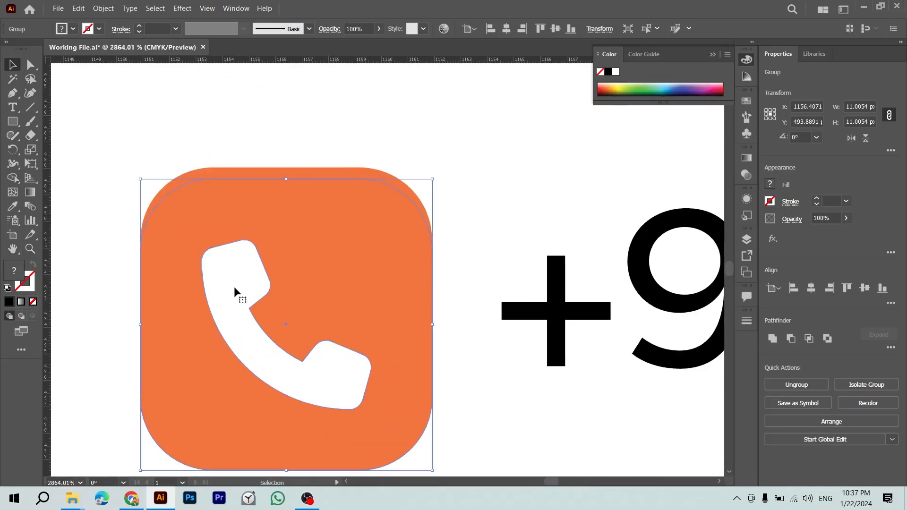
{"action": "left_click_drag", "start_coordinate": [279, 260], "coordinate": [280, 251]}
{"action": "key", "text": "ctrl"}
{"action": "key", "text": "ctrl+2"}
{"action": "left_click", "coordinate": [325, 241]}
{"action": "key", "text": "Delete"}
Step: Copy the envelope icon onto the last row, aligned over the location icon
{"action": "key", "text": "ctrl+minus"}
{"action": "key", "text": "ctrl+minus"}
{"action": "key", "text": "ctrl+minus"}
{"action": "key", "text": "ctrl+minus"}
{"action": "key", "text": "ctrl+minus"}
{"action": "key", "text": "ctrl+minus"}
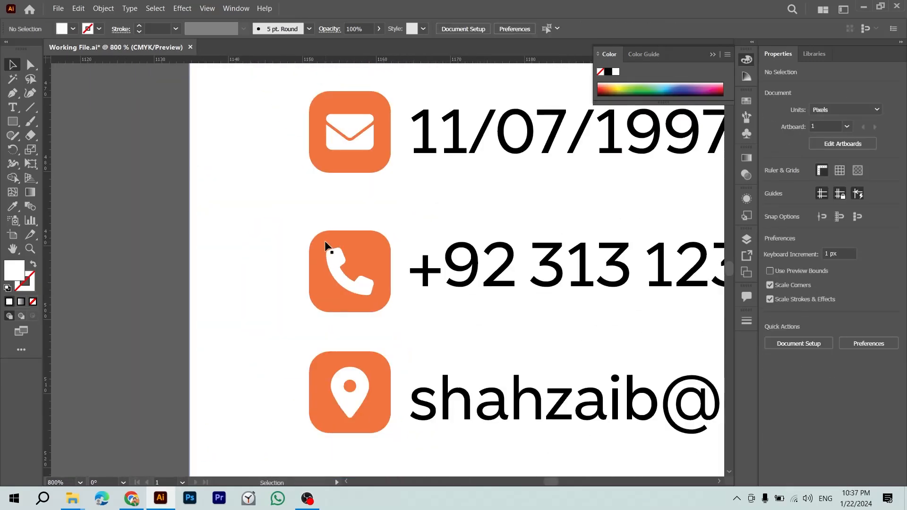
{"action": "left_click_drag", "start_coordinate": [313, 284], "coordinate": [237, 318]}
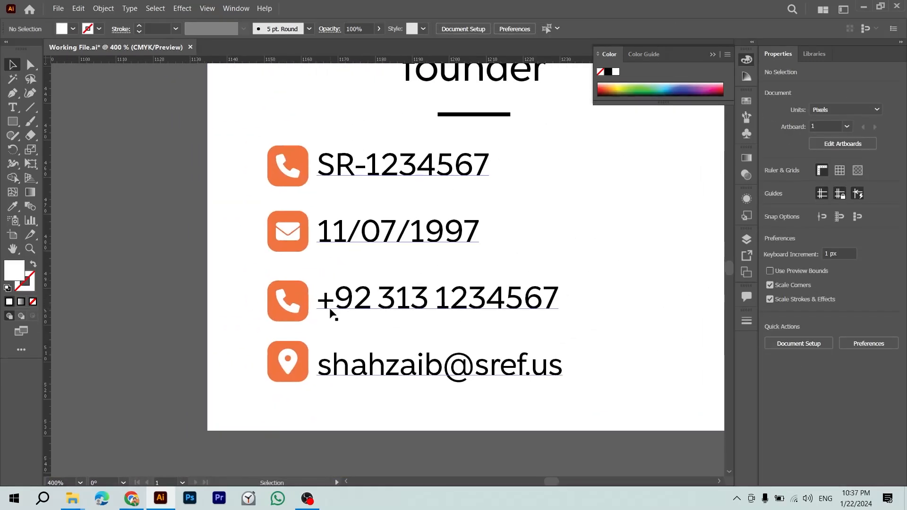
{"action": "left_click", "coordinate": [292, 232]}
{"action": "left_click_drag", "start_coordinate": [292, 231], "coordinate": [292, 374]}
{"action": "key", "text": "ctrl+plus"}
{"action": "key", "text": "ctrl+plus"}
{"action": "key", "text": "ctrl+plus"}
{"action": "key", "text": "ctrl+plus"}
{"action": "left_click_drag", "start_coordinate": [373, 316], "coordinate": [373, 256]}
{"action": "key", "text": "ctrl+shift+a"}
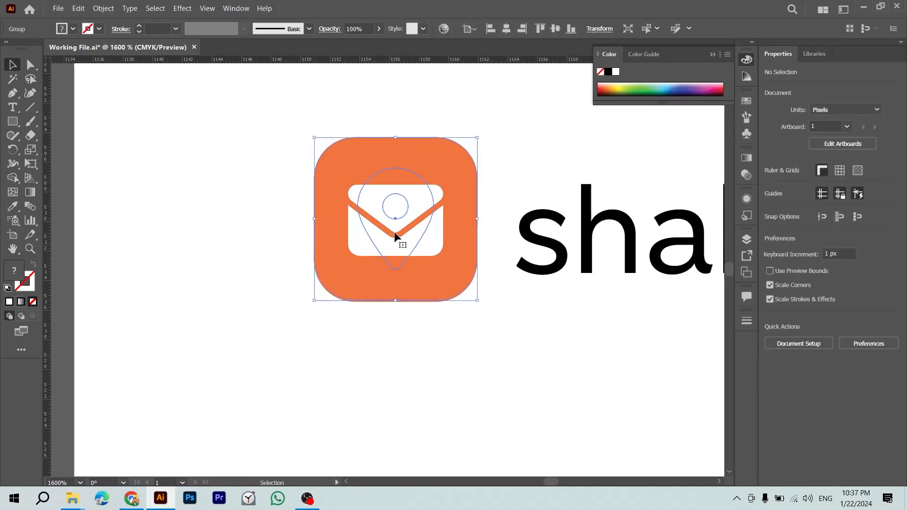
Step: Zoom out to view both card artboards with nothing selected
{"action": "key", "text": "ctrl+minus"}
{"action": "key", "text": "ctrl+minus"}
{"action": "key", "text": "ctrl+minus"}
{"action": "key", "text": "ctrl+minus"}
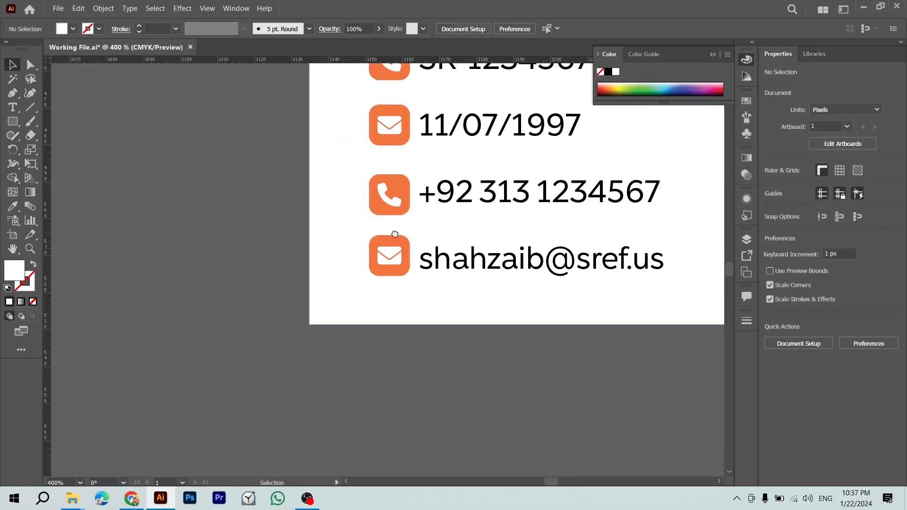
{"action": "left_click_drag", "start_coordinate": [394, 233], "coordinate": [289, 334]}
{"action": "left_click", "coordinate": [290, 337]}
{"action": "left_click", "coordinate": [141, 272]}
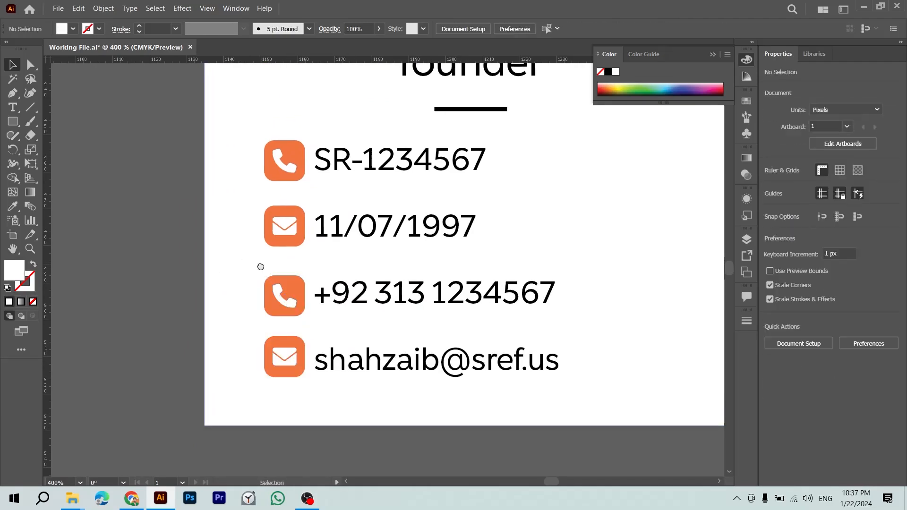
{"action": "left_click_drag", "start_coordinate": [263, 264], "coordinate": [163, 300]}
{"action": "left_click", "coordinate": [262, 204]}
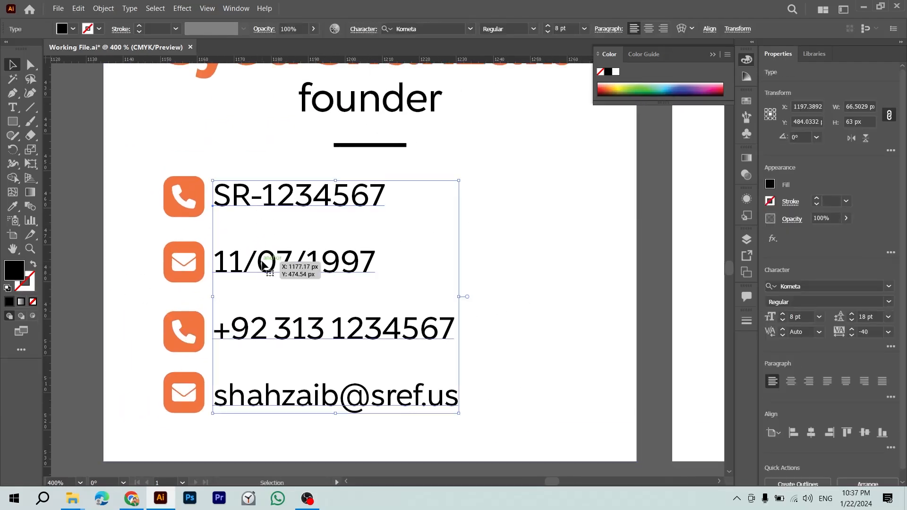
{"action": "key", "text": "ctrl+minus"}
{"action": "key", "text": "ctrl+minus"}
{"action": "left_click_drag", "start_coordinate": [384, 326], "coordinate": [233, 368]}
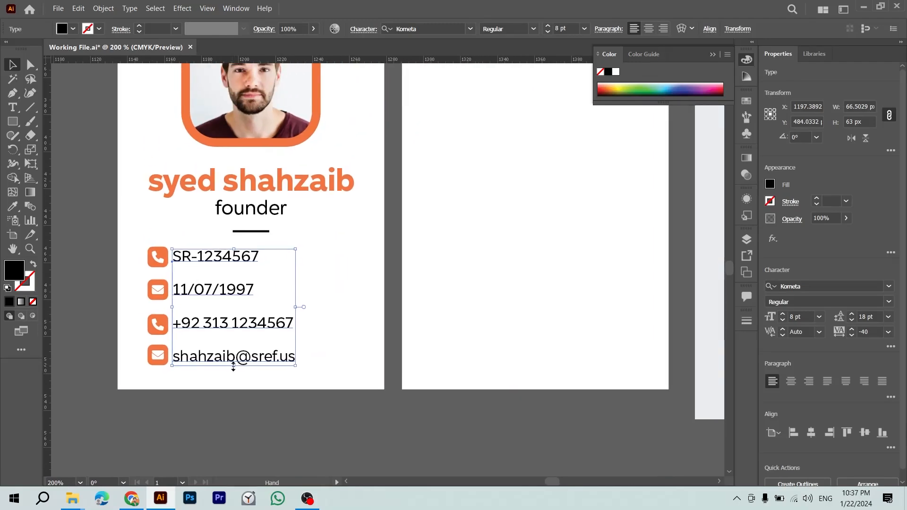
{"action": "left_click", "coordinate": [324, 415]}
Step: In Chrome, search Google Images for 'id icon'
{"action": "key", "text": "alt+Tab"}
{"action": "triple_click", "coordinate": [354, 87]}
{"action": "type", "text": "id icon"}
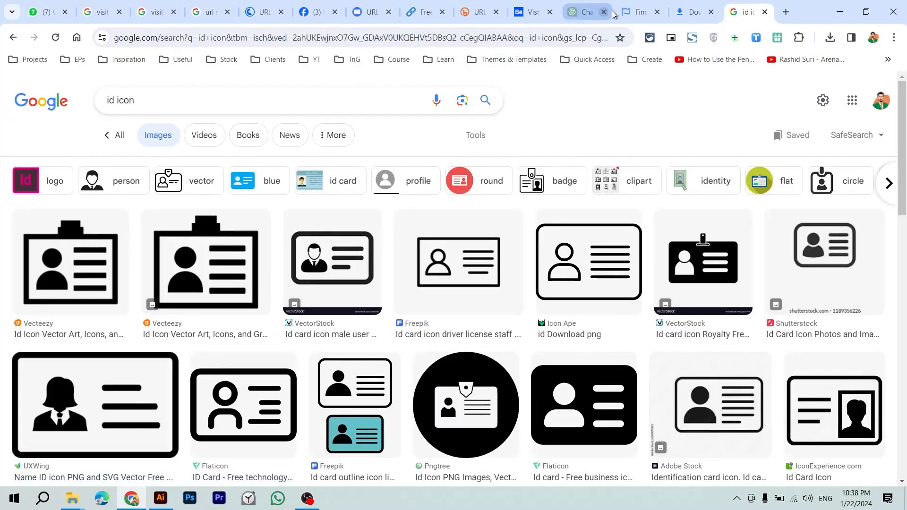
Step: Search Font Awesome for 'user' and download the solid user icon as an SVG
{"action": "key", "text": "ctrl+shift+Tab"}
{"action": "key", "text": "ctrl+shift+Tab"}
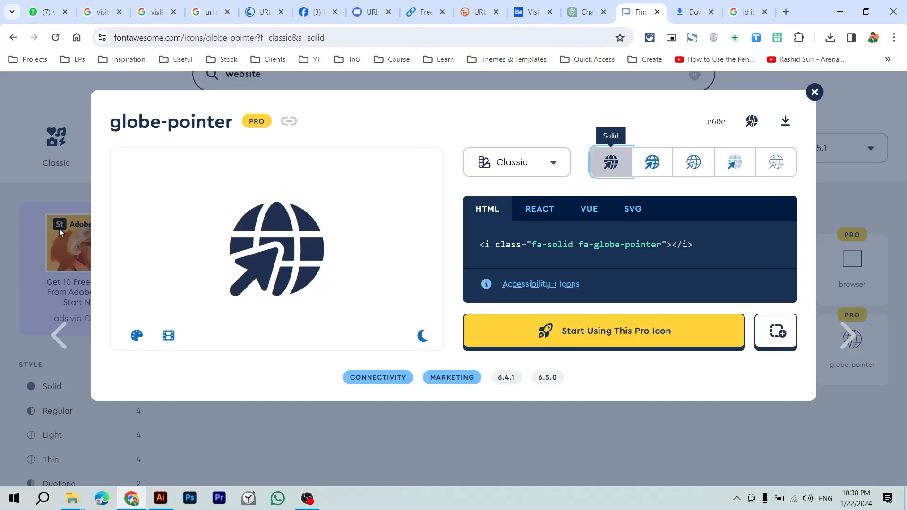
{"action": "left_click", "coordinate": [68, 183]}
{"action": "left_click", "coordinate": [362, 83]}
{"action": "type", "text": "user"}
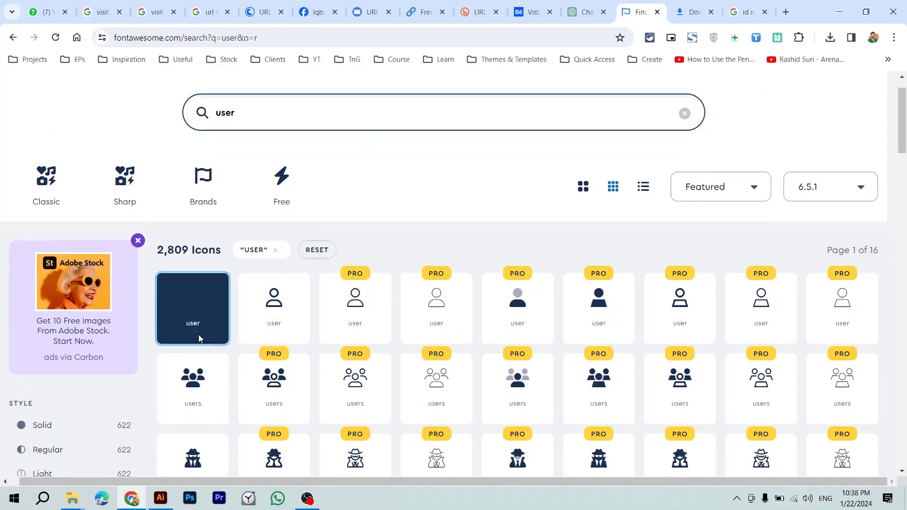
{"action": "left_click", "coordinate": [198, 335]}
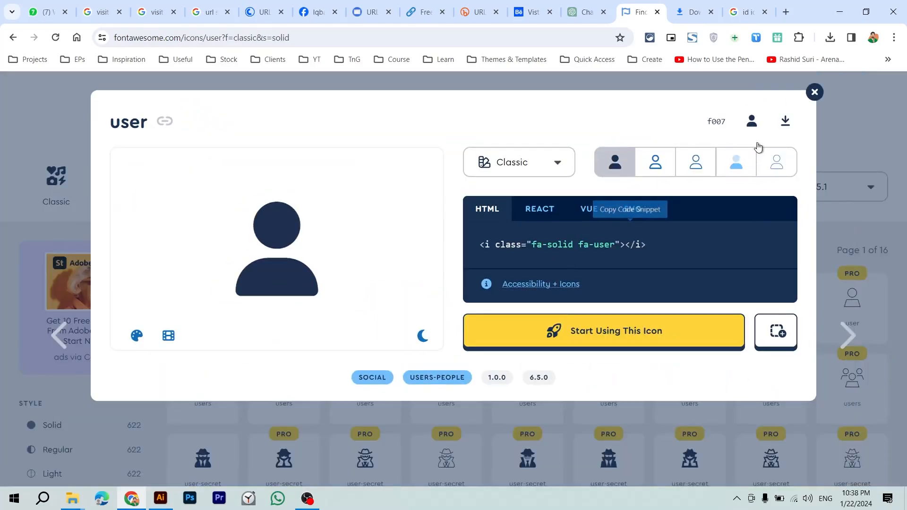
{"action": "left_click", "coordinate": [786, 121]}
Step: Search Font Awesome for 'cake' and open the cake-candles icon details
{"action": "left_click", "coordinate": [2, 213]}
{"action": "left_click", "coordinate": [285, 127]}
{"action": "key", "text": "ctrl+a"}
{"action": "type", "text": "cake"}
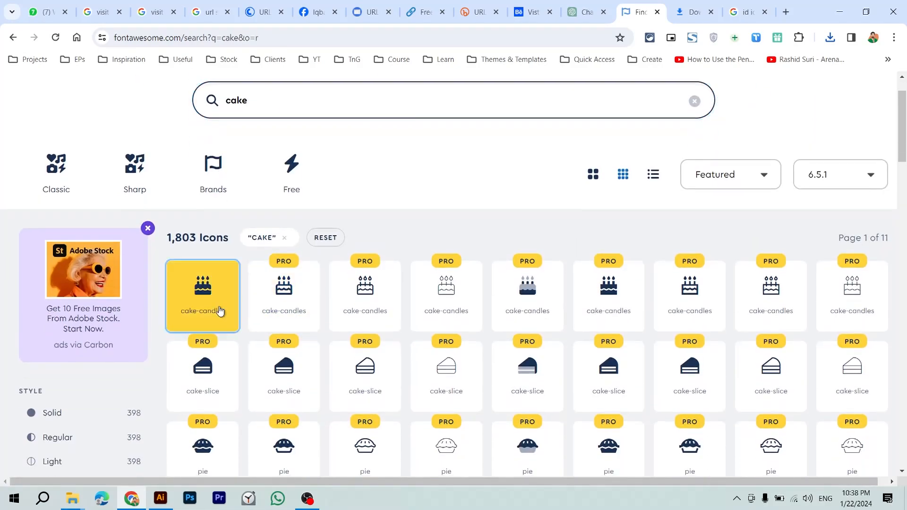
{"action": "left_click", "coordinate": [219, 310]}
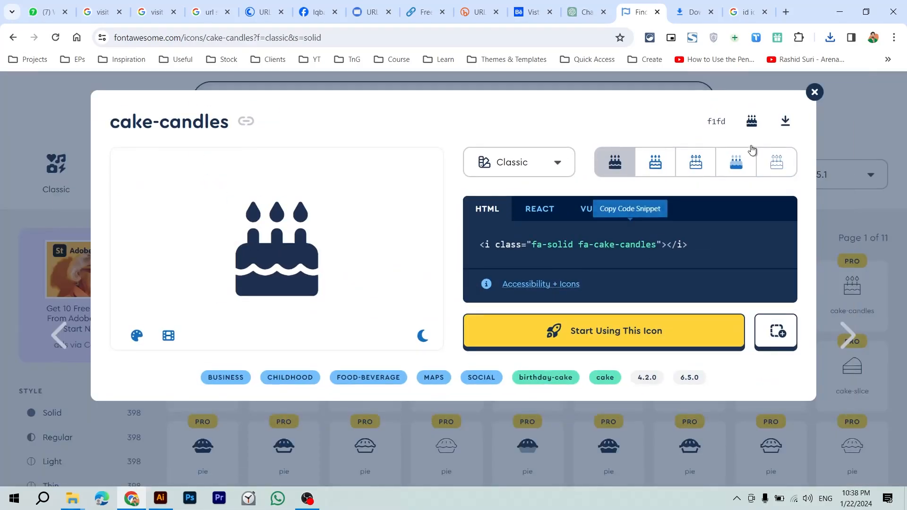
Step: Compare the cake-candles Regular style against the card's icons, then choose the Solid style
{"action": "key", "text": "alt+Tab"}
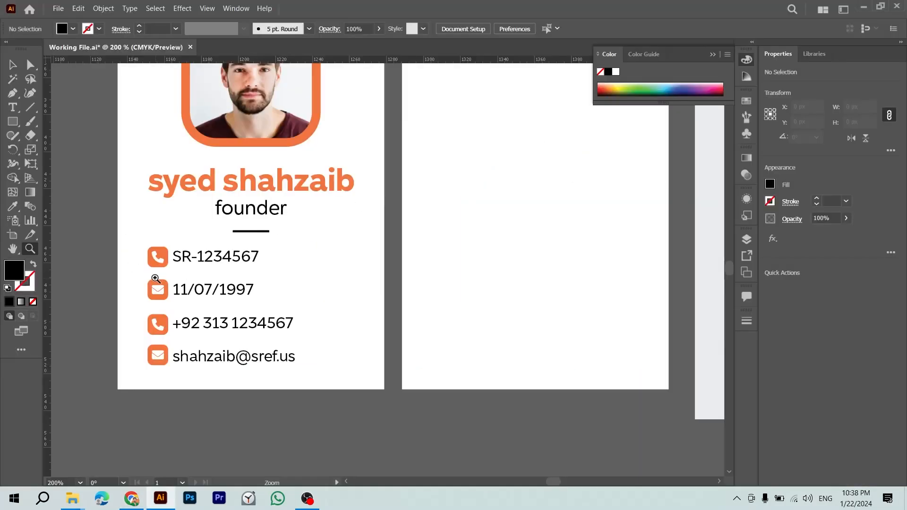
{"action": "left_click_drag", "start_coordinate": [156, 279], "coordinate": [298, 333]}
{"action": "left_click_drag", "start_coordinate": [240, 297], "coordinate": [136, 207]}
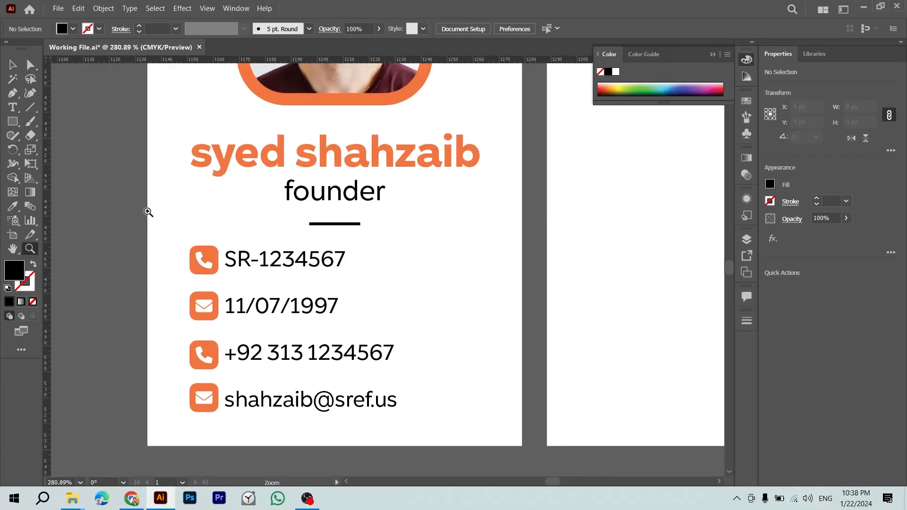
{"action": "key", "text": "alt+Tab"}
{"action": "left_click", "coordinate": [642, 171]}
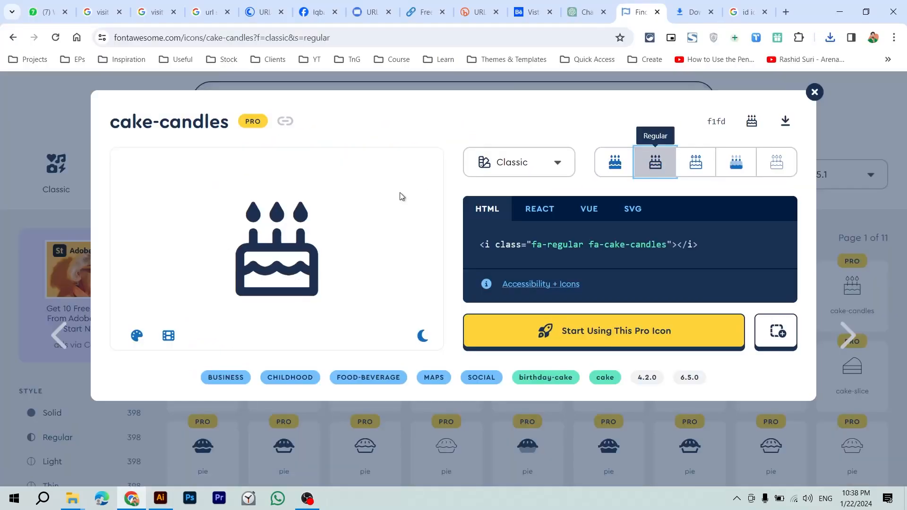
{"action": "key", "text": "alt+Tab"}
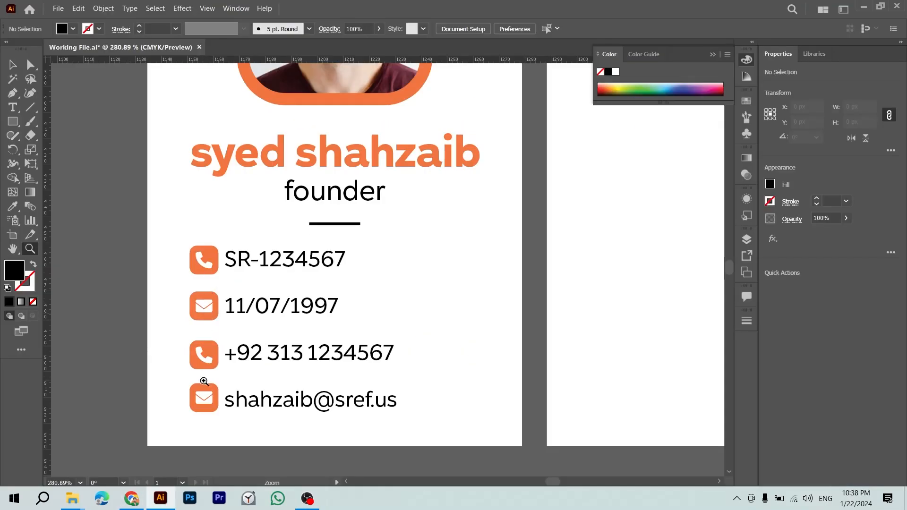
{"action": "key", "text": "alt+Tab"}
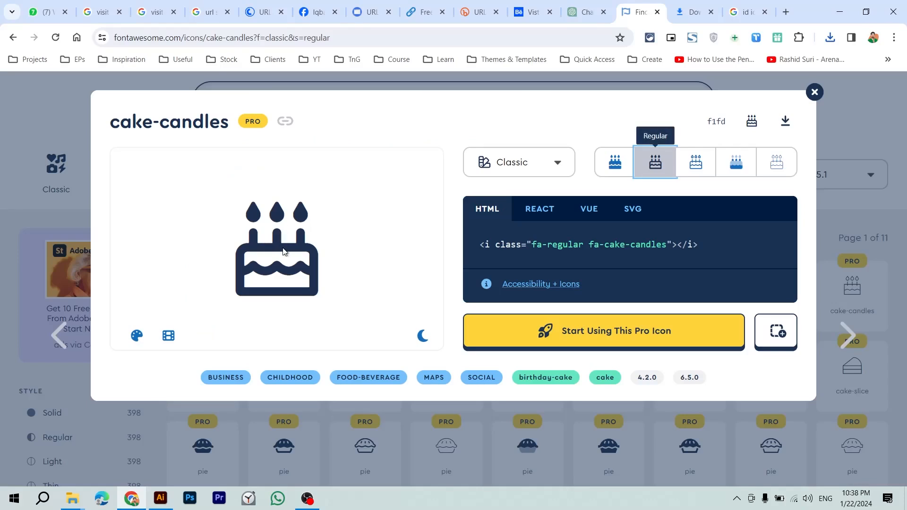
{"action": "left_click", "coordinate": [614, 162]}
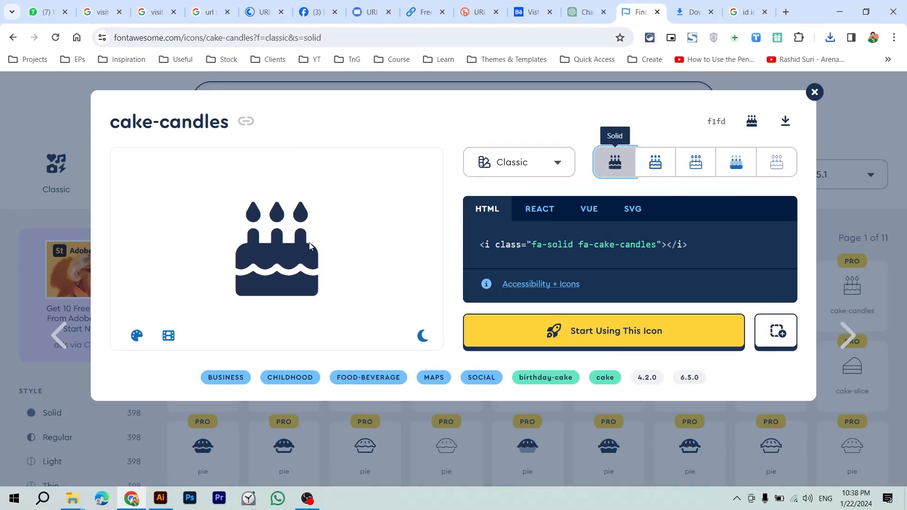
Step: Drag cake-candles-solid.svg from Chrome's Downloads into Illustrator
{"action": "key", "text": "alt+Tab"}
{"action": "key", "text": "Escape"}
{"action": "key", "text": "ctrl+j"}
{"action": "key", "text": "alt+Tab"}
{"action": "left_click_drag", "start_coordinate": [316, 193], "coordinate": [269, 191]}
Step: Cut the cake artwork from cake-candles-solid.svg, close it unsaved, and paste it into the working file
{"action": "left_click", "coordinate": [376, 258]}
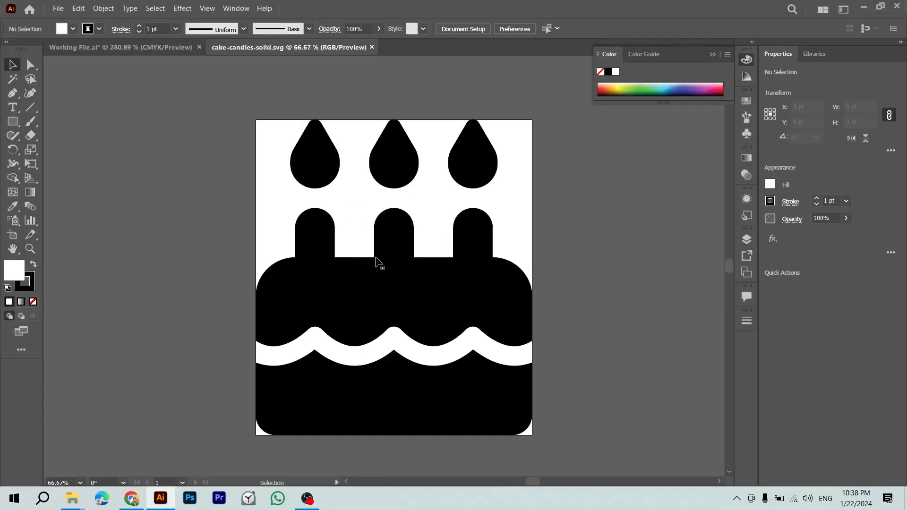
{"action": "left_click", "coordinate": [385, 285]}
{"action": "key", "text": "ctrl+x"}
{"action": "key", "text": "ctrl+w"}
{"action": "key", "text": "n"}
{"action": "key", "text": "ctrl+v"}
Step: Open the user icon SVG in Illustrator, cut it, close it unsaved, and paste it into the working file
{"action": "key", "text": "alt+Tab"}
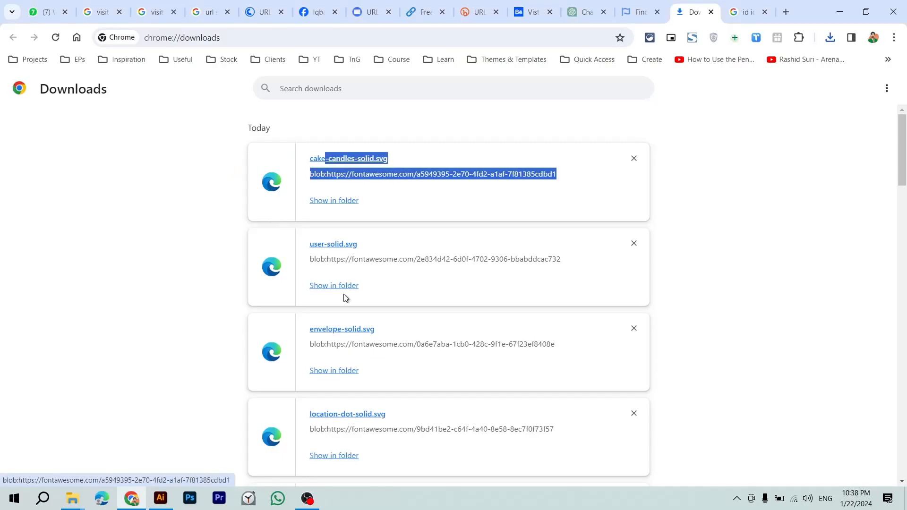
{"action": "left_click", "coordinate": [334, 244]}
{"action": "key", "text": "ctrl+w"}
{"action": "left_click_drag", "start_coordinate": [335, 242], "coordinate": [342, 163]}
{"action": "key", "text": "alt+Tab"}
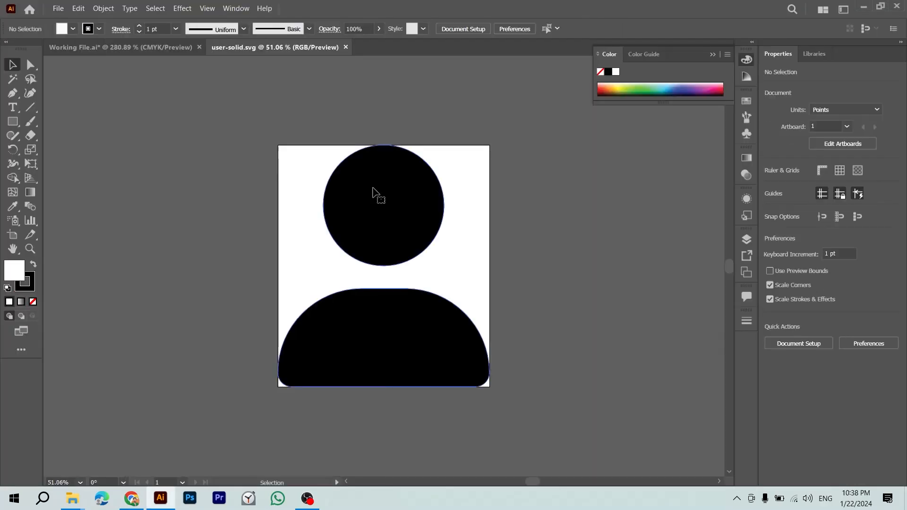
{"action": "left_click", "coordinate": [372, 193]}
{"action": "key", "text": "ctrl+x"}
{"action": "key", "text": "ctrl+w"}
{"action": "key", "text": "n"}
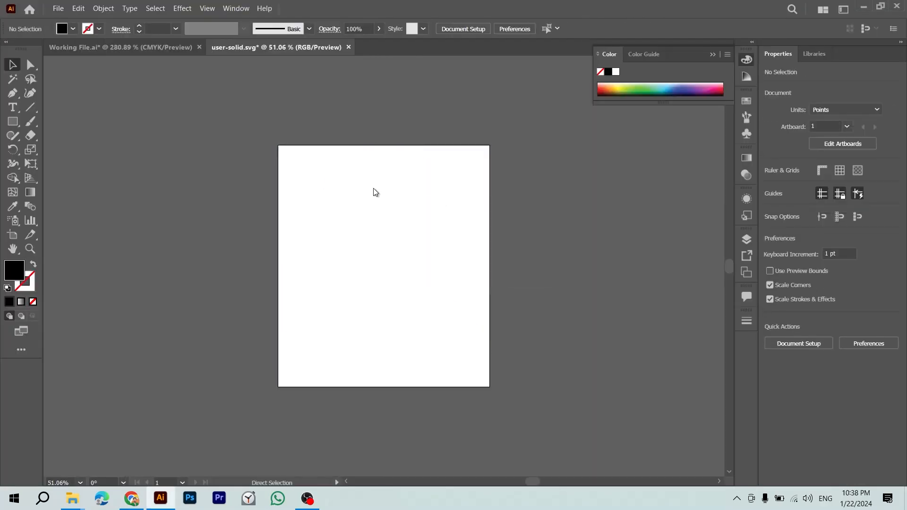
{"action": "key", "text": "ctrl+v"}
{"action": "key", "text": "ctrl+minus"}
{"action": "key", "text": "ctrl+minus"}
{"action": "key", "text": "ctrl+minus"}
{"action": "key", "text": "ctrl+minus"}
{"action": "key", "text": "ctrl+minus"}
{"action": "key", "text": "ctrl+minus"}
{"action": "key", "text": "ctrl+minus"}
{"action": "key", "text": "ctrl+v"}
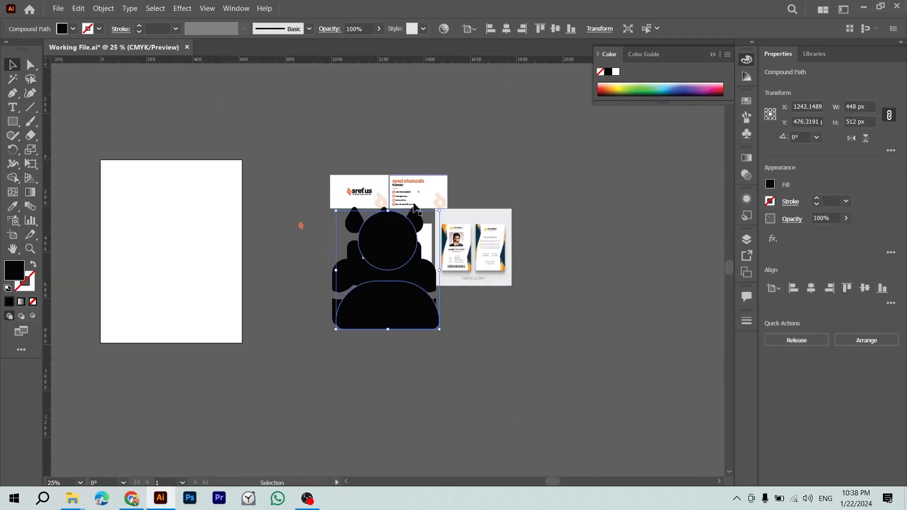
Step: Move both icons off the cards and place the user icon beside the cake
{"action": "left_click", "coordinate": [411, 226], "text": "shift"}
{"action": "left_click_drag", "start_coordinate": [390, 254], "coordinate": [653, 253]}
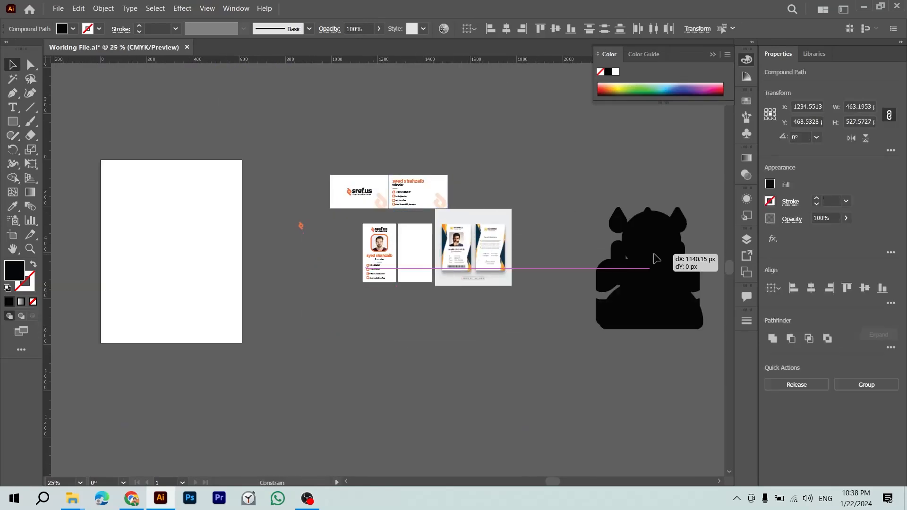
{"action": "left_click", "coordinate": [654, 253]}
{"action": "key", "text": "ctrl+plus"}
{"action": "key", "text": "ctrl+plus"}
{"action": "left_click", "coordinate": [654, 253]}
{"action": "left_click_drag", "start_coordinate": [422, 350], "coordinate": [603, 334]}
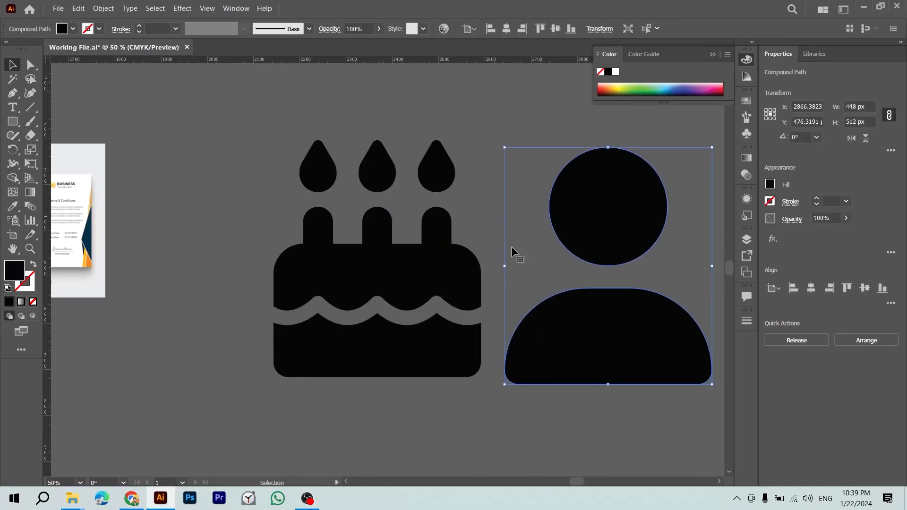
{"action": "left_click", "coordinate": [405, 296], "text": "shift"}
Step: Shrink both icons together to about 29 × 16 px and place them on the front card
{"action": "scroll", "coordinate": [413, 282], "scroll_direction": "left", "scroll_amount": 5}
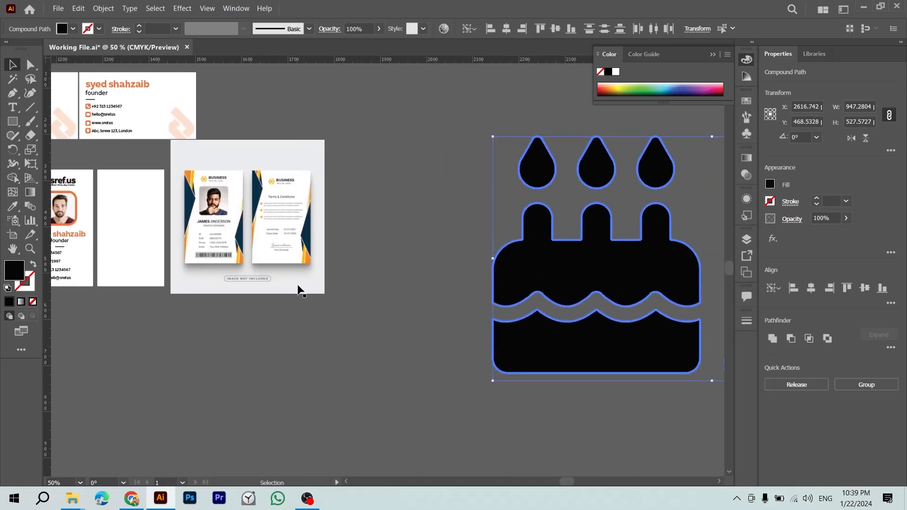
{"action": "left_click_drag", "start_coordinate": [553, 273], "coordinate": [267, 283]}
{"action": "left_click_drag", "start_coordinate": [647, 272], "coordinate": [439, 295]}
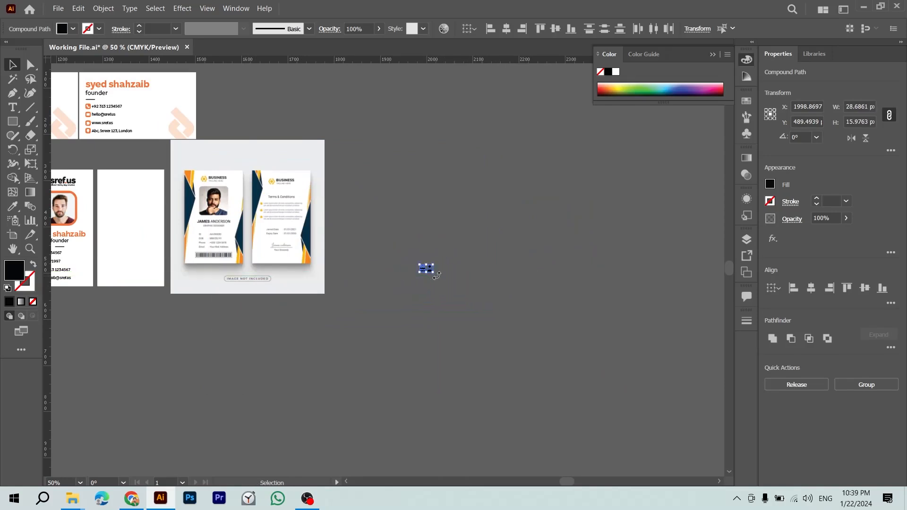
{"action": "left_click", "coordinate": [397, 290]}
{"action": "left_click", "coordinate": [429, 270]}
{"action": "left_click_drag", "start_coordinate": [428, 270], "coordinate": [74, 243]}
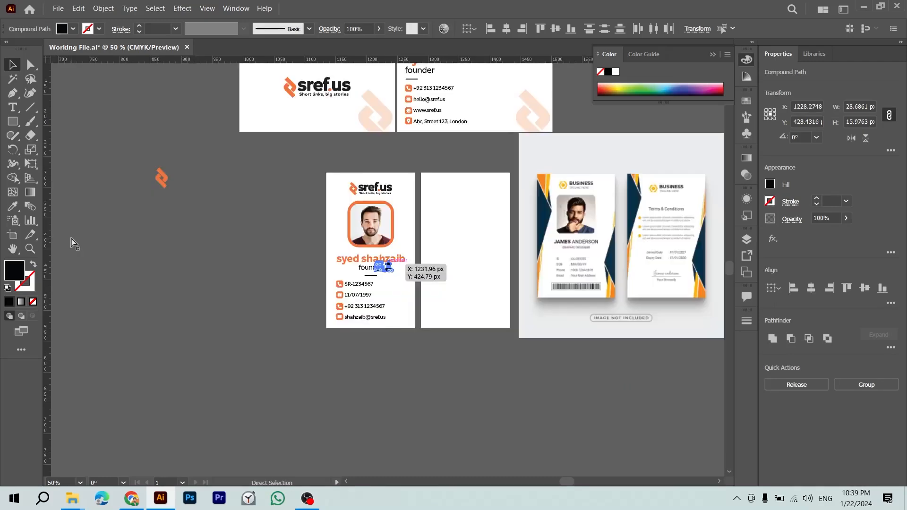
Step: Move the icons to the card's right edge and zoom in on the contact rows
{"action": "key", "text": "ctrl+equal"}
{"action": "key", "text": "ctrl+equal"}
{"action": "key", "text": "ctrl+equal"}
{"action": "key", "text": "ctrl+equal"}
{"action": "key", "text": "ctrl+equal"}
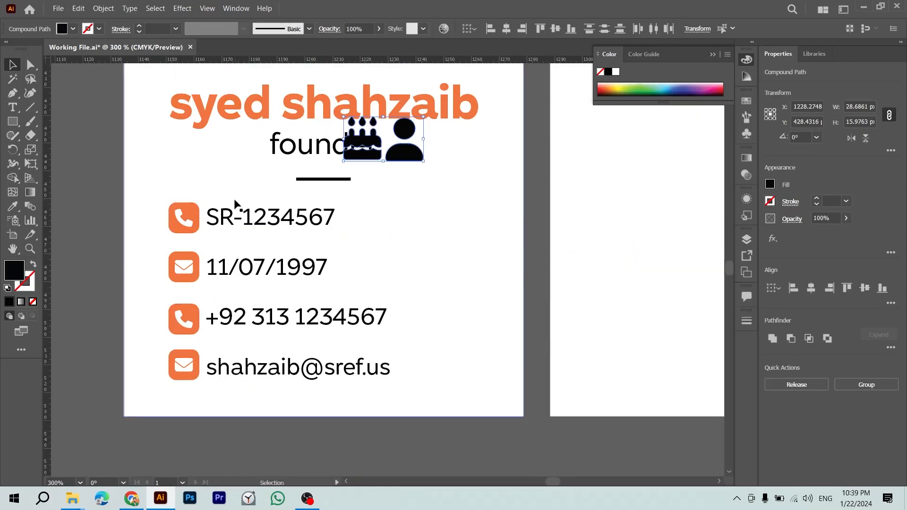
{"action": "left_click_drag", "start_coordinate": [406, 157], "coordinate": [584, 310]}
{"action": "left_click", "coordinate": [553, 442]}
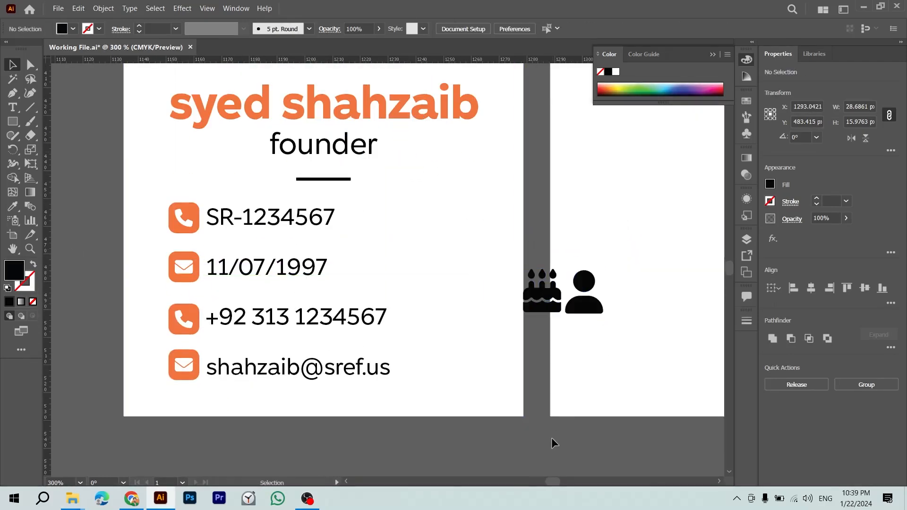
{"action": "scroll", "coordinate": [501, 430], "scroll_direction": "down", "scroll_amount": 1}
{"action": "key", "text": "z"}
{"action": "mouse_move", "coordinate": [161, 364]}
{"action": "left_mouse_down"}
{"action": "mouse_move", "coordinate": [186, 371]}
{"action": "mouse_move", "coordinate": [259, 313]}
{"action": "mouse_move", "coordinate": [156, 367]}
{"action": "left_mouse_up"}
{"action": "key", "text": "v"}
Step: Delete the phone glyph from the SR-1234567 orange square
{"action": "left_click", "coordinate": [92, 215]}
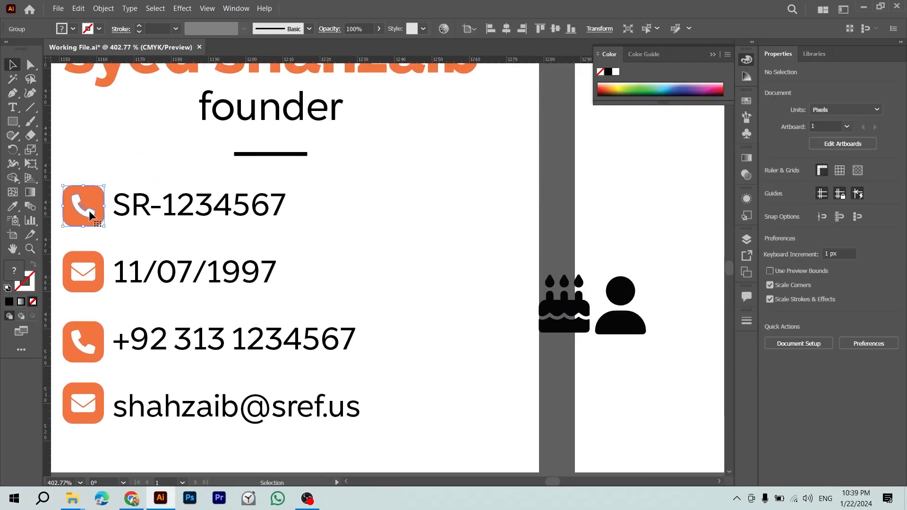
{"action": "left_click", "coordinate": [94, 265]}
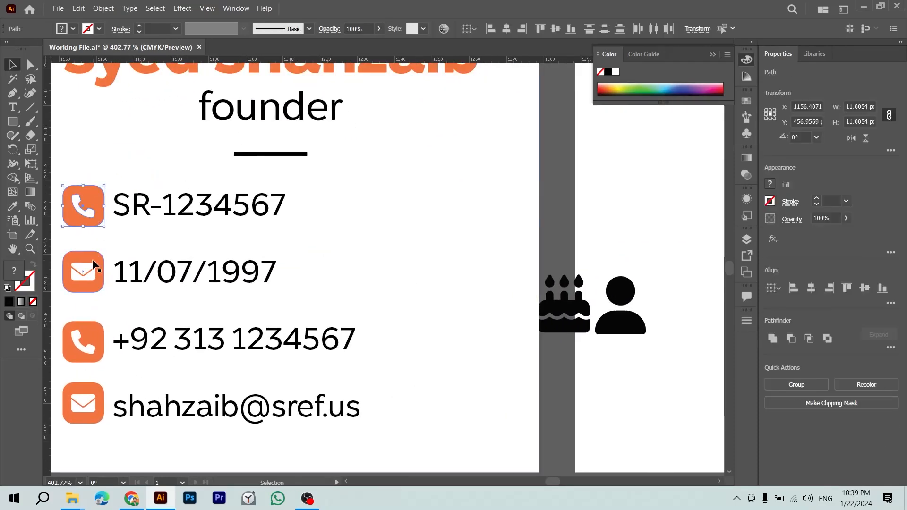
{"action": "left_click", "coordinate": [550, 374]}
{"action": "left_click", "coordinate": [88, 213]}
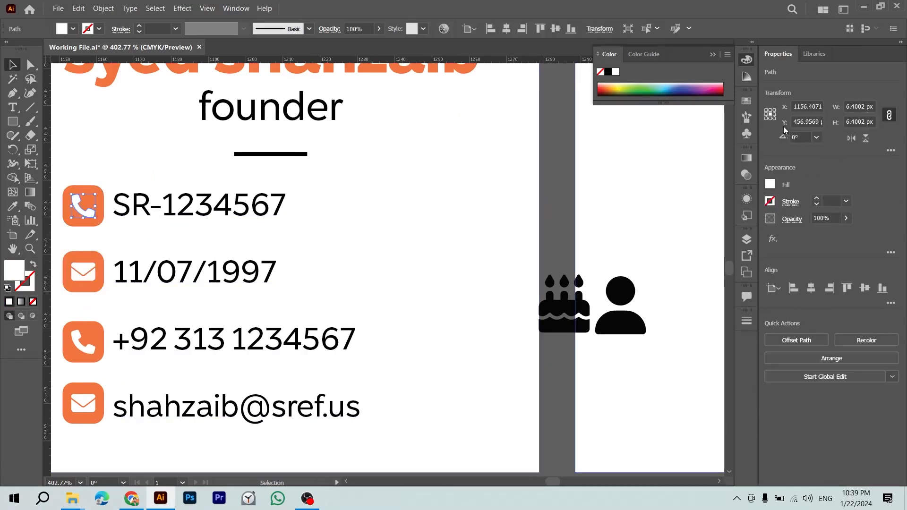
{"action": "left_click", "coordinate": [852, 104]}
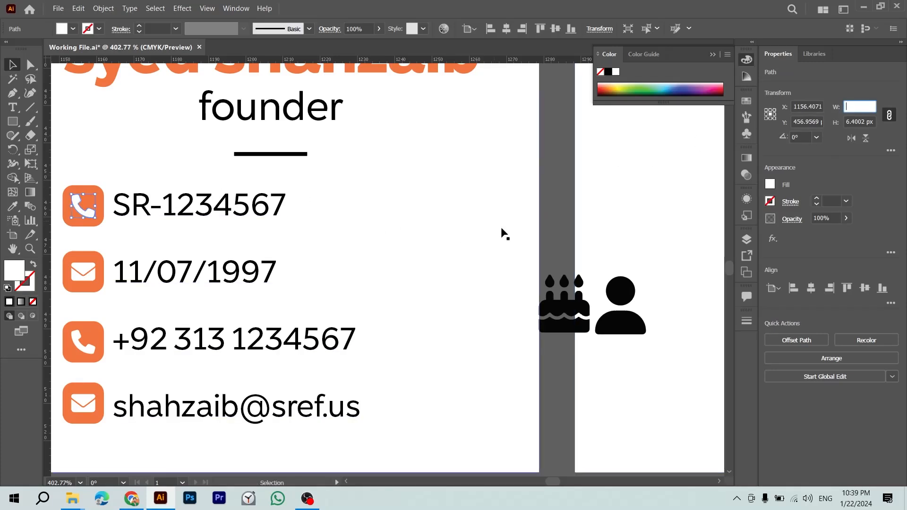
{"action": "key", "text": "Delete"}
Step: Set the person icon's width to 6.4002 px and give it a white fill
{"action": "left_click_drag", "start_coordinate": [640, 284], "coordinate": [577, 218]}
{"action": "double_click", "coordinate": [854, 109]}
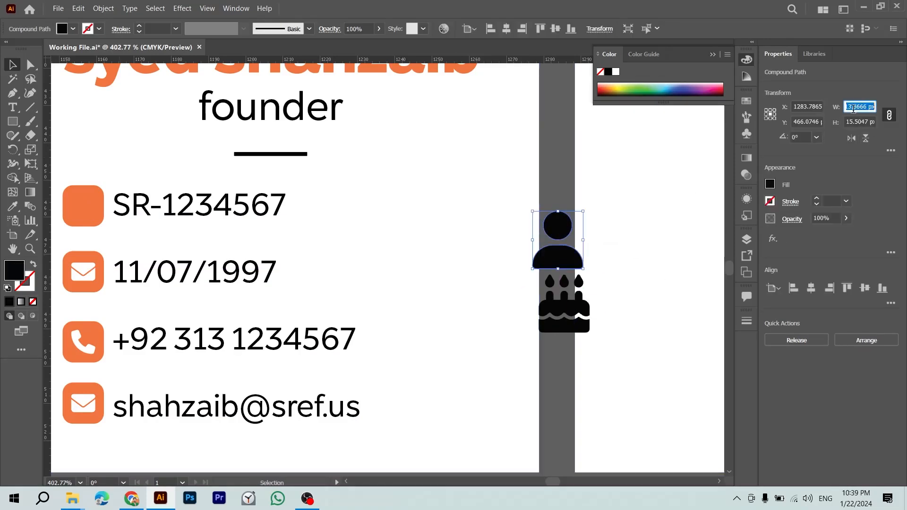
{"action": "key", "text": "ctrl+v"}
{"action": "key", "text": "Return"}
{"action": "key", "text": "i"}
{"action": "left_click", "coordinate": [595, 219]}
{"action": "key", "text": "v"}
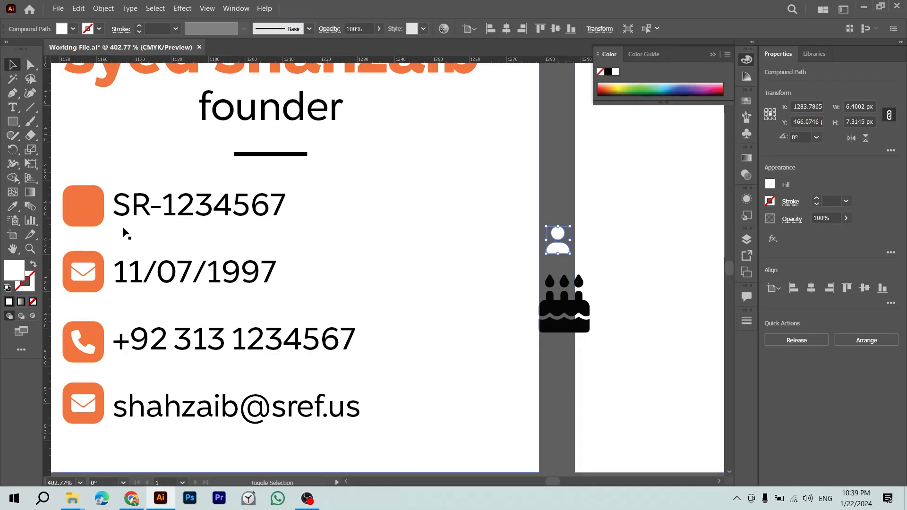
Step: Centre the white person icon on the SR-1234567 orange square
{"action": "left_click", "coordinate": [76, 206], "text": "shift"}
{"action": "left_click", "coordinate": [849, 288]}
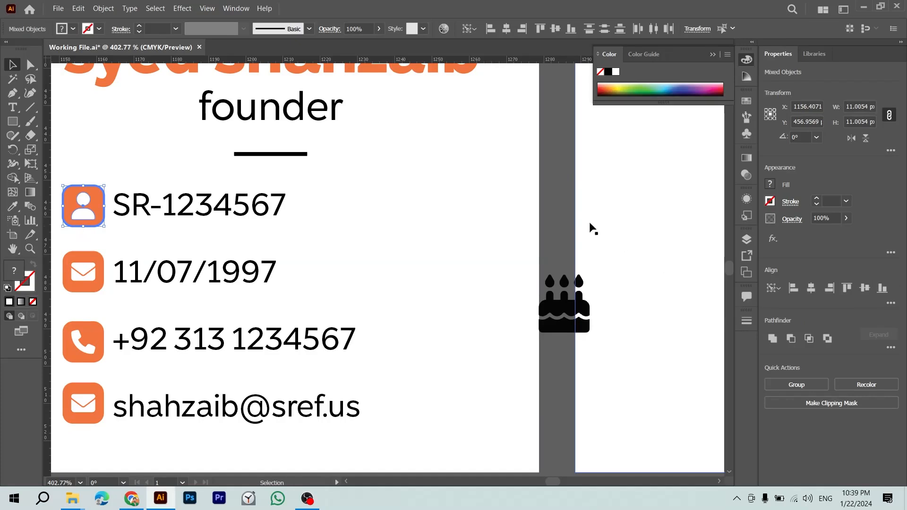
{"action": "left_click", "coordinate": [569, 217]}
{"action": "left_click", "coordinate": [565, 302]}
Step: Set the cake icon's width to 6.4002 px and give it a white fill
{"action": "left_click", "coordinate": [855, 106]}
{"action": "key", "text": "ctrl+a"}
{"action": "key", "text": "ctrl+v"}
{"action": "key", "text": "Return"}
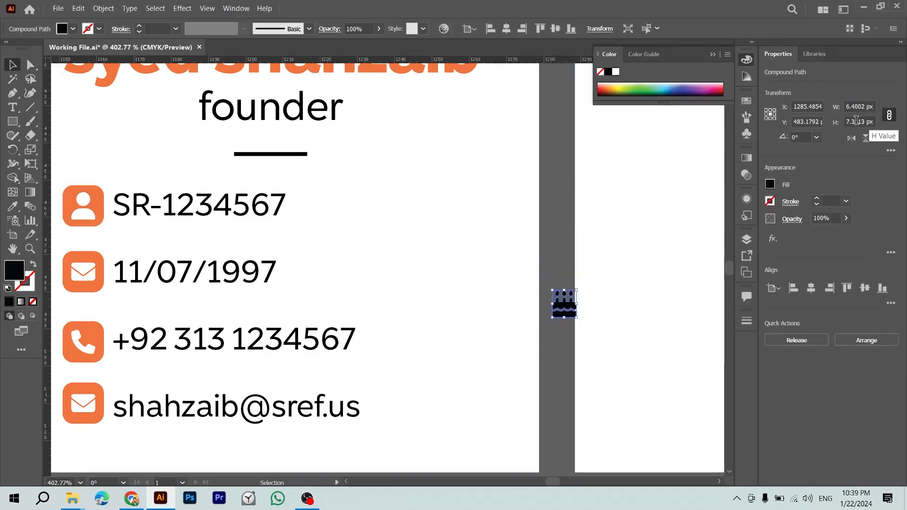
{"action": "key", "text": "i"}
{"action": "left_click", "coordinate": [673, 233]}
{"action": "key", "text": "v"}
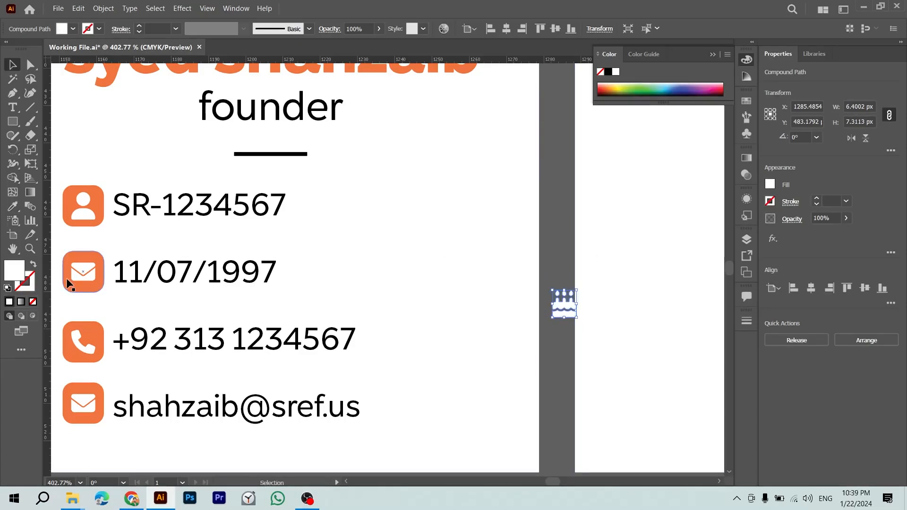
{"action": "left_click", "coordinate": [82, 277]}
{"action": "key", "text": "Delete"}
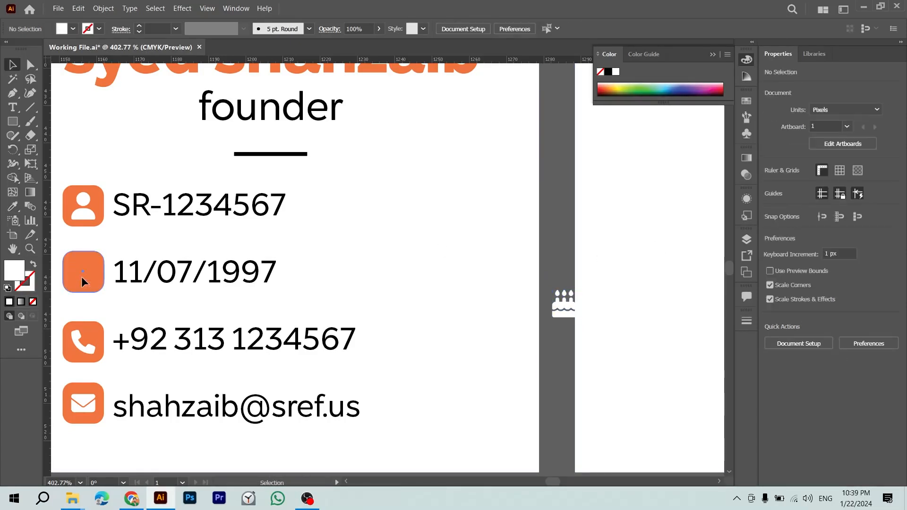
{"action": "left_click", "coordinate": [81, 277]}
{"action": "left_click", "coordinate": [563, 305], "text": "shift"}
{"action": "left_click", "coordinate": [90, 278]}
{"action": "left_click", "coordinate": [812, 289]}
{"action": "left_click", "coordinate": [861, 285]}
{"action": "left_click", "coordinate": [561, 292]}
Step: Shrink the white person icon slightly inside the SR-1234567 square
{"action": "scroll", "coordinate": [614, 302], "scroll_direction": "left", "scroll_amount": 5}
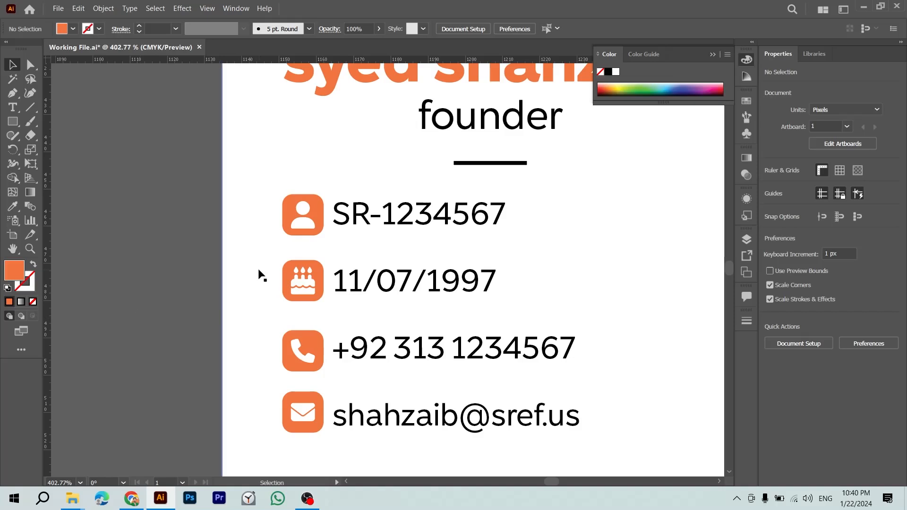
{"action": "left_click", "coordinate": [312, 224]}
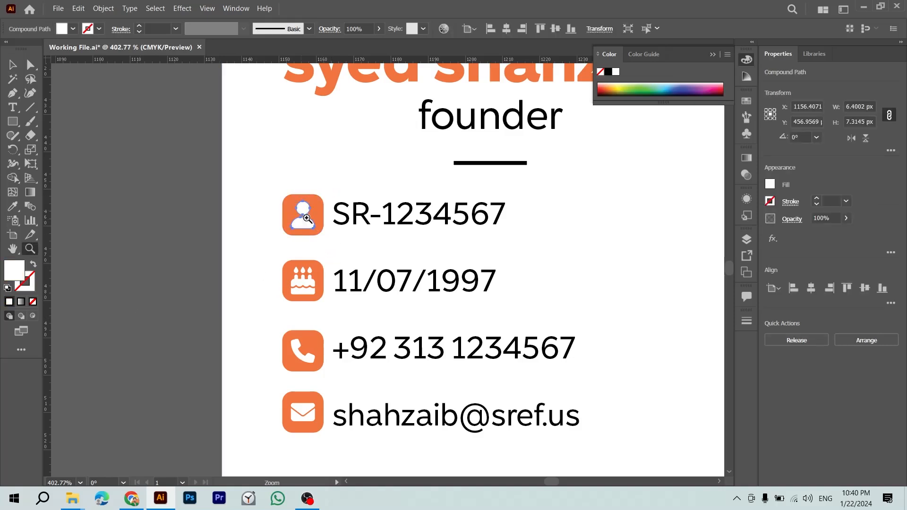
{"action": "left_click", "coordinate": [301, 211]}
{"action": "left_click", "coordinate": [132, 267]}
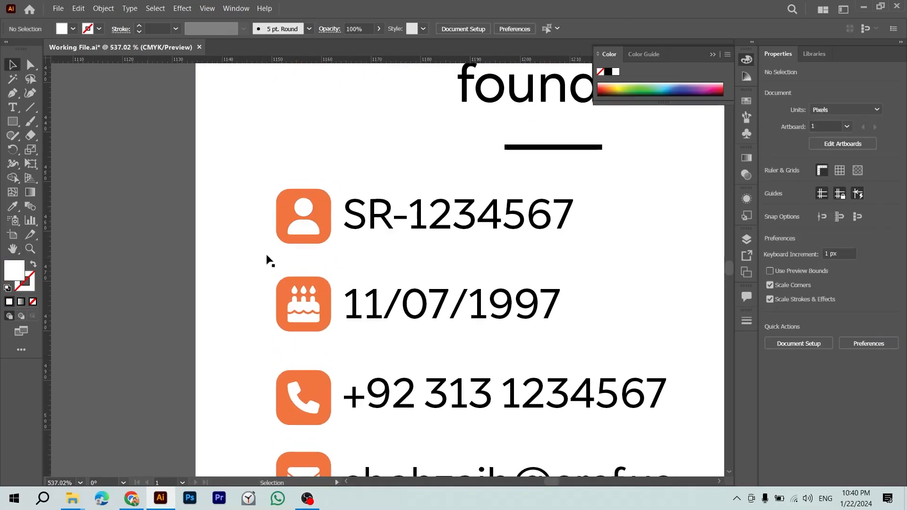
{"action": "left_click", "coordinate": [309, 195]}
{"action": "left_click", "coordinate": [303, 209]}
{"action": "scroll", "coordinate": [321, 202], "scroll_direction": "up", "scroll_amount": 5}
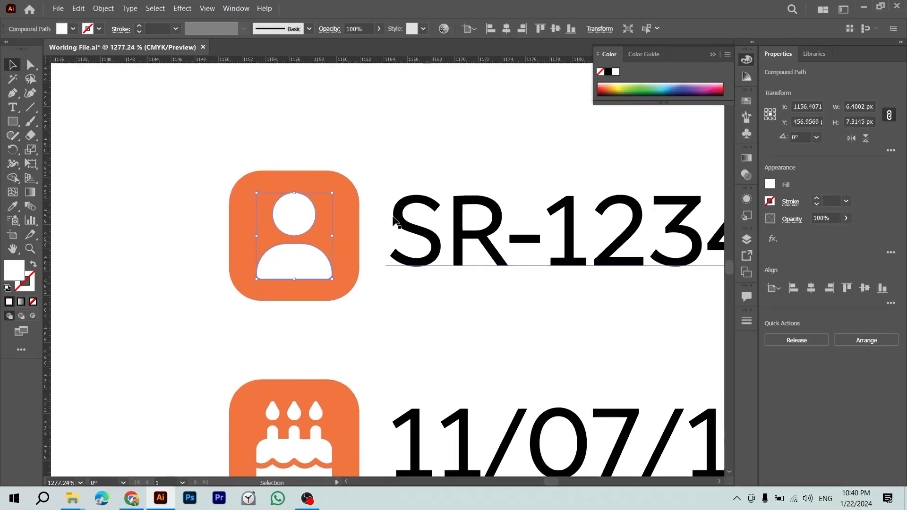
{"action": "left_click_drag", "start_coordinate": [332, 193], "coordinate": [331, 196]}
Step: Resize the cake icon to fit inside the date row's orange square
{"action": "scroll", "coordinate": [331, 196], "scroll_direction": "down", "scroll_amount": 3}
{"action": "left_click", "coordinate": [325, 370]}
{"action": "left_click_drag", "start_coordinate": [332, 319], "coordinate": [328, 323]}
{"action": "key", "text": "ctrl+minus"}
{"action": "key", "text": "ctrl+minus"}
{"action": "key", "text": "ctrl+minus"}
{"action": "key", "text": "ctrl+minus"}
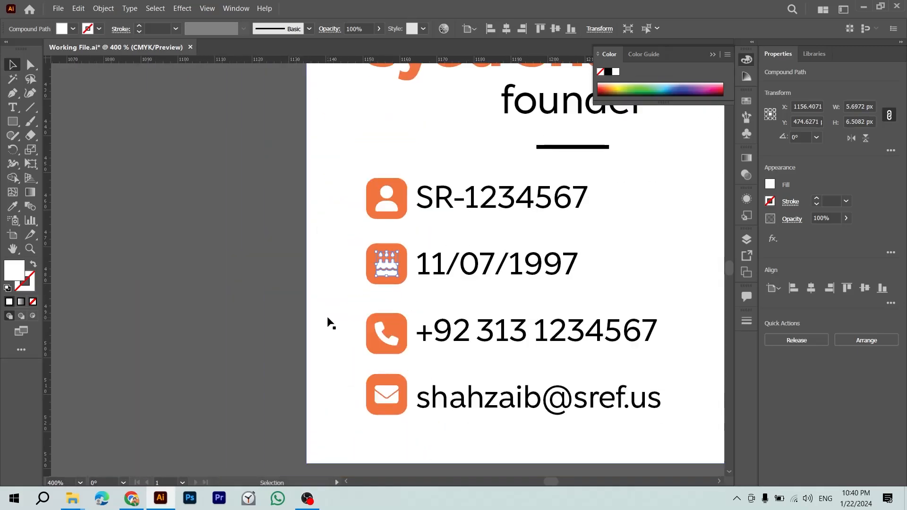
{"action": "left_click", "coordinate": [202, 333]}
{"action": "key", "text": "ctrl+z"}
{"action": "left_click", "coordinate": [226, 350]}
{"action": "scroll", "coordinate": [374, 269], "scroll_direction": "up", "scroll_amount": 5}
{"action": "left_click", "coordinate": [369, 287]}
{"action": "left_click_drag", "start_coordinate": [373, 206], "coordinate": [368, 210]}
Step: Re-centre the cake on the date row's orange square and save the file
{"action": "left_click", "coordinate": [375, 244], "text": "shift"}
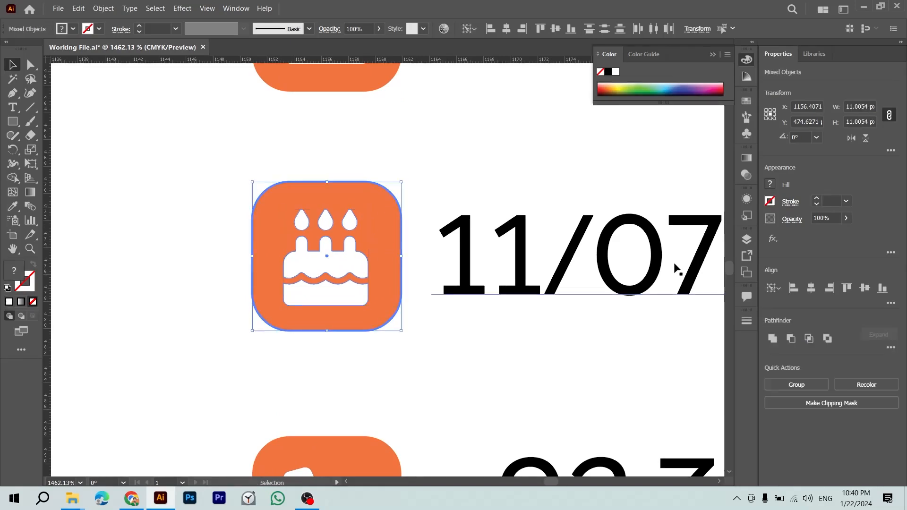
{"action": "left_click", "coordinate": [811, 288]}
{"action": "left_click", "coordinate": [862, 292]}
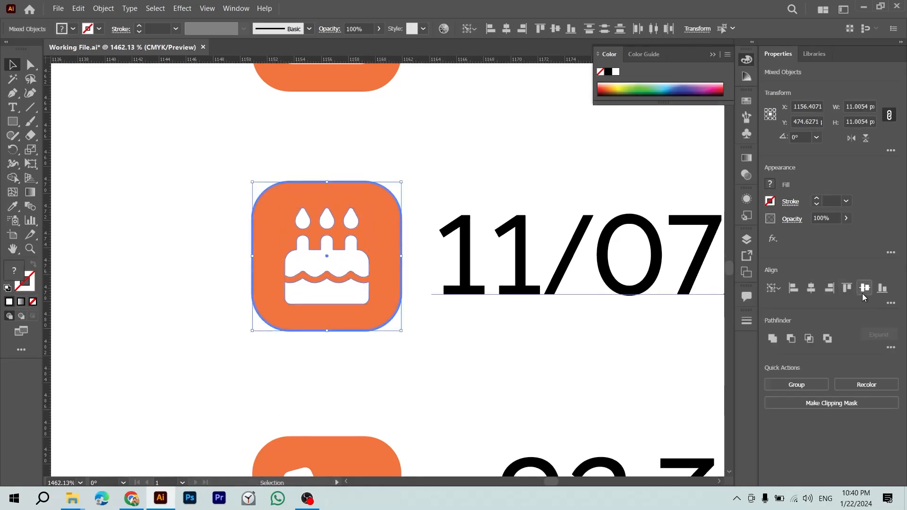
{"action": "key", "text": "ctrl+minus"}
{"action": "key", "text": "ctrl+minus"}
{"action": "key", "text": "ctrl+minus"}
{"action": "key", "text": "ctrl+minus"}
{"action": "key", "text": "ctrl+minus"}
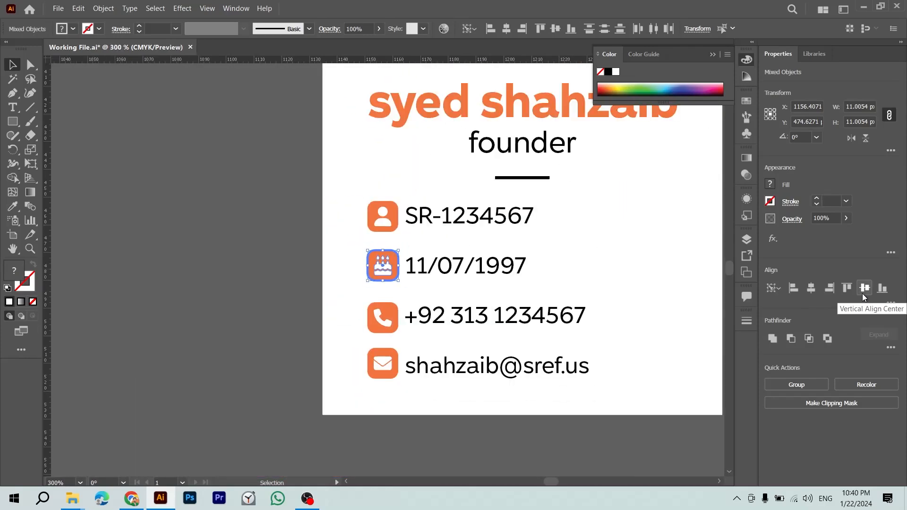
{"action": "left_click", "coordinate": [213, 331]}
{"action": "key", "text": "ctrl+s"}
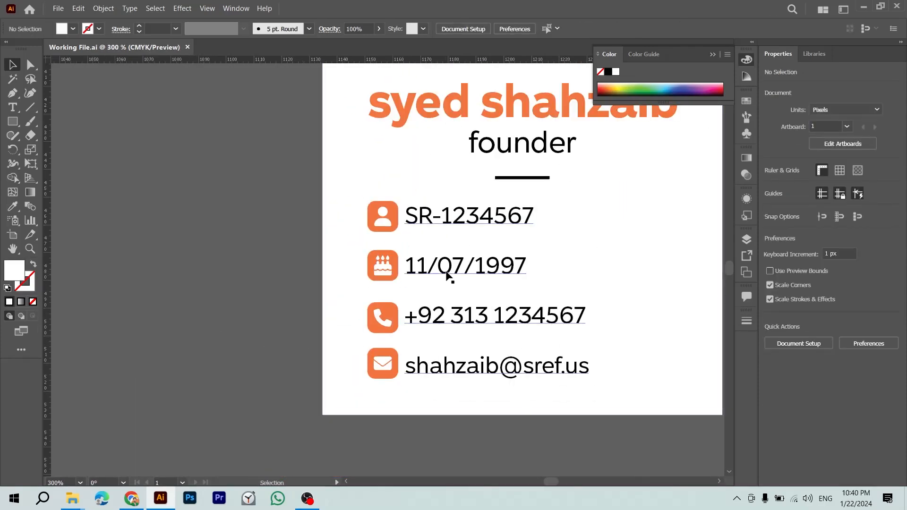
{"action": "left_click_drag", "start_coordinate": [454, 276], "coordinate": [242, 280]}
Step: Replace the hyphen in the card ID with a slash so it reads SR/1234567
{"action": "key", "text": "t"}
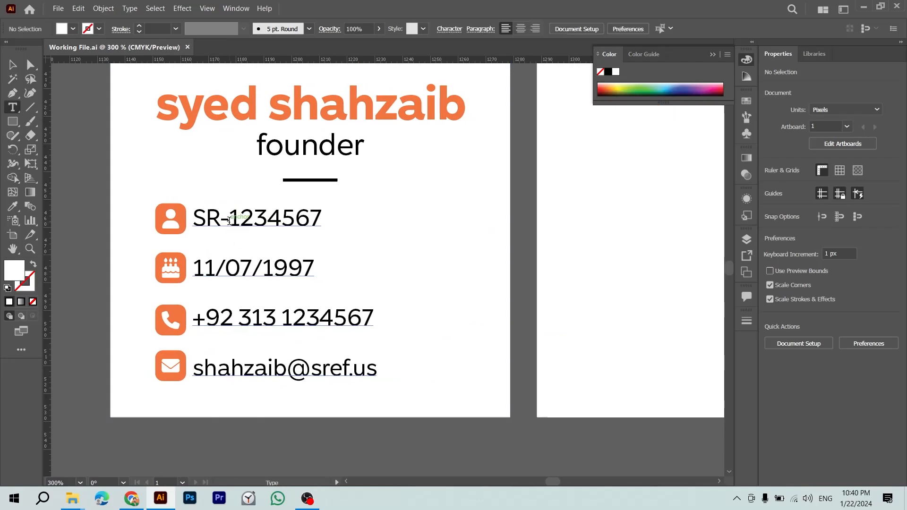
{"action": "left_click_drag", "start_coordinate": [230, 221], "coordinate": [221, 220]}
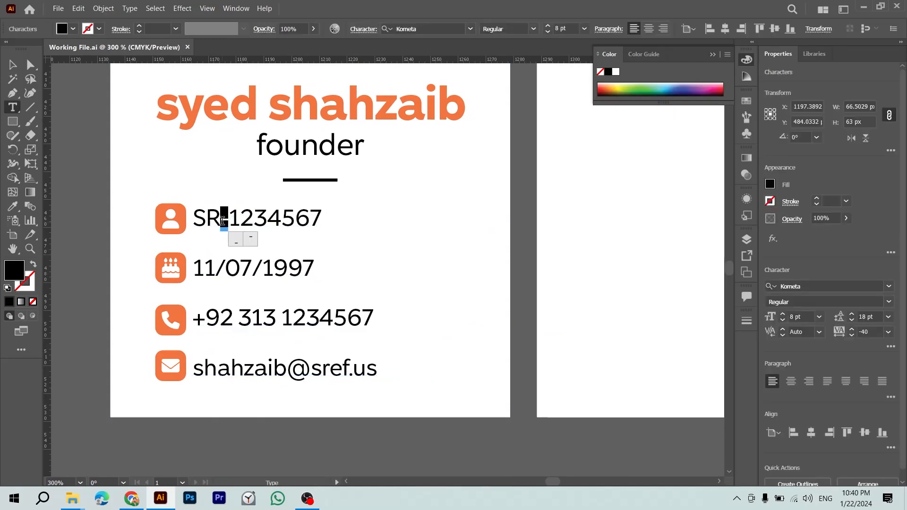
{"action": "type", "text": "/"}
{"action": "key", "text": "Escape"}
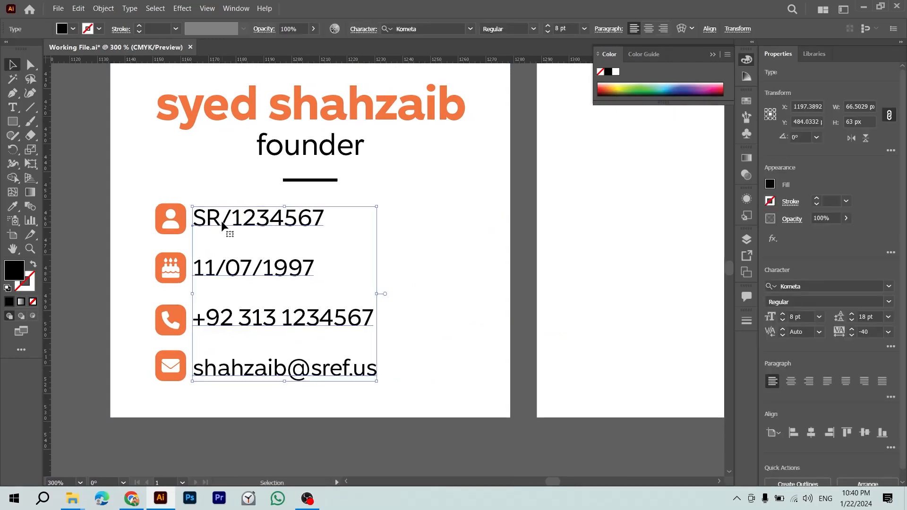
{"action": "left_click", "coordinate": [89, 374]}
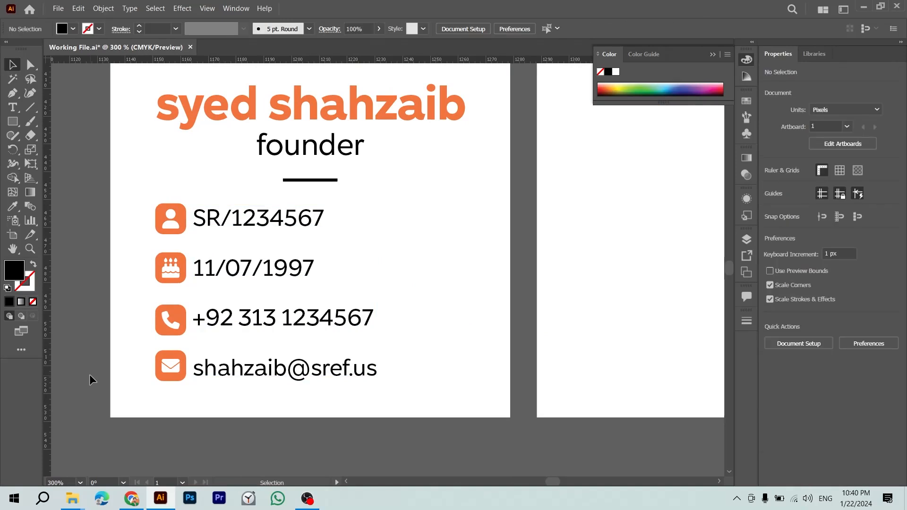
Step: Try replacing the slash with '---', then undo back to SR/1234567
{"action": "key", "text": "t"}
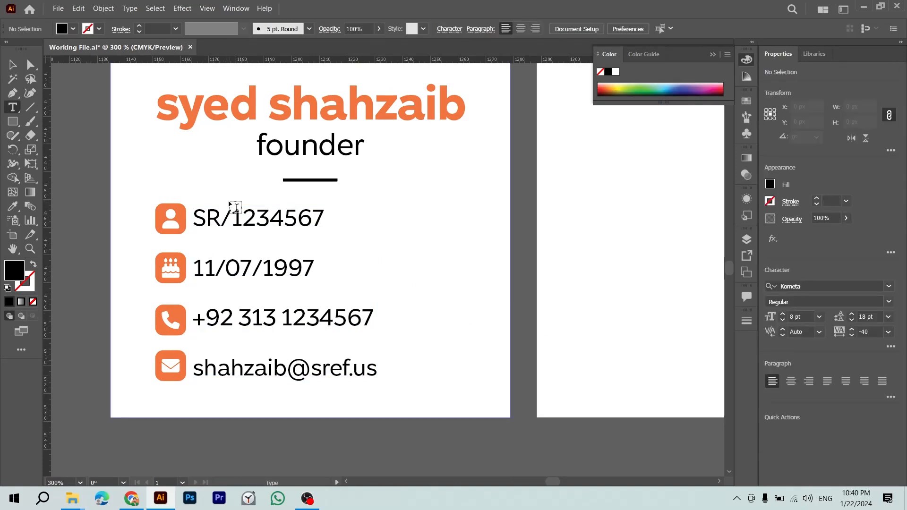
{"action": "left_click_drag", "start_coordinate": [230, 219], "coordinate": [221, 218]}
{"action": "type", "text": "-"}
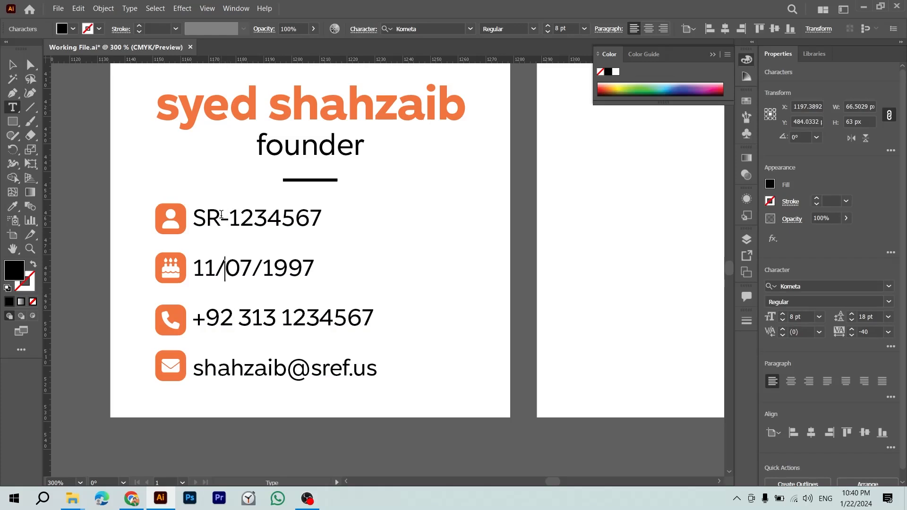
{"action": "type", "text": "-"}
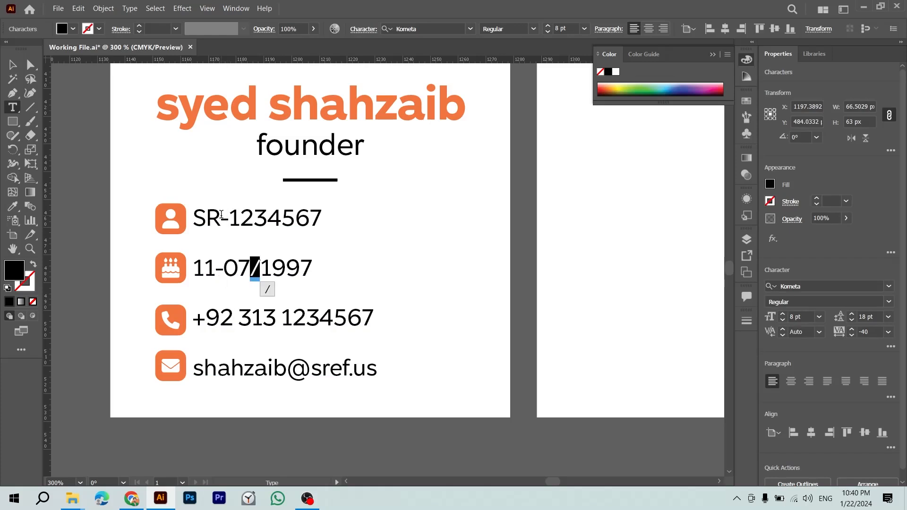
{"action": "type", "text": "-"}
{"action": "key", "text": "ctrl+z"}
{"action": "key", "text": "Left"}
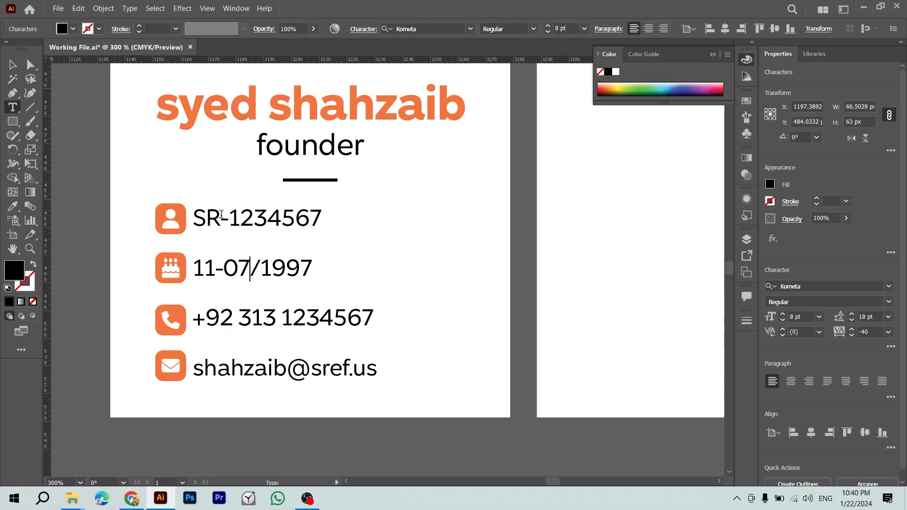
{"action": "key", "text": "ctrl+z"}
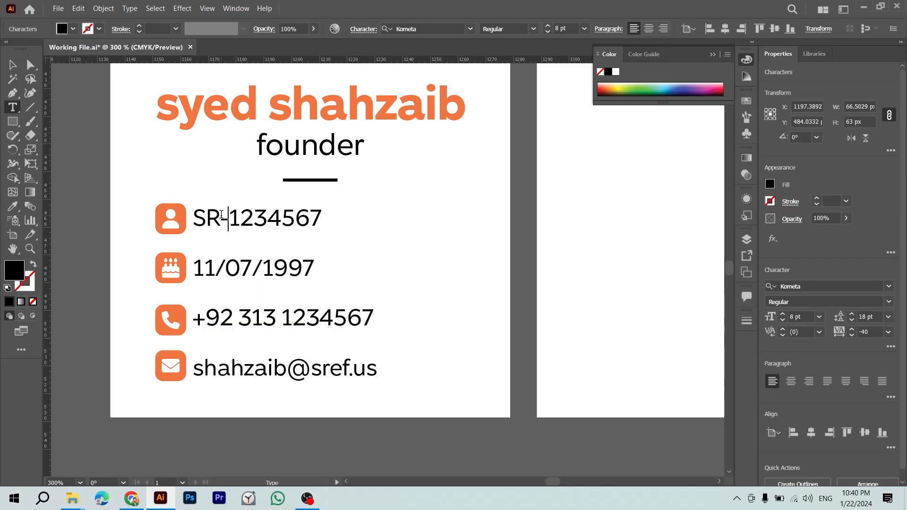
{"action": "key", "text": "ctrl+z"}
{"action": "key", "text": "Escape"}
Step: Zoom out, save the file, and pan around the card artboards
{"action": "key", "text": "ctrl+minus"}
{"action": "key", "text": "ctrl+minus"}
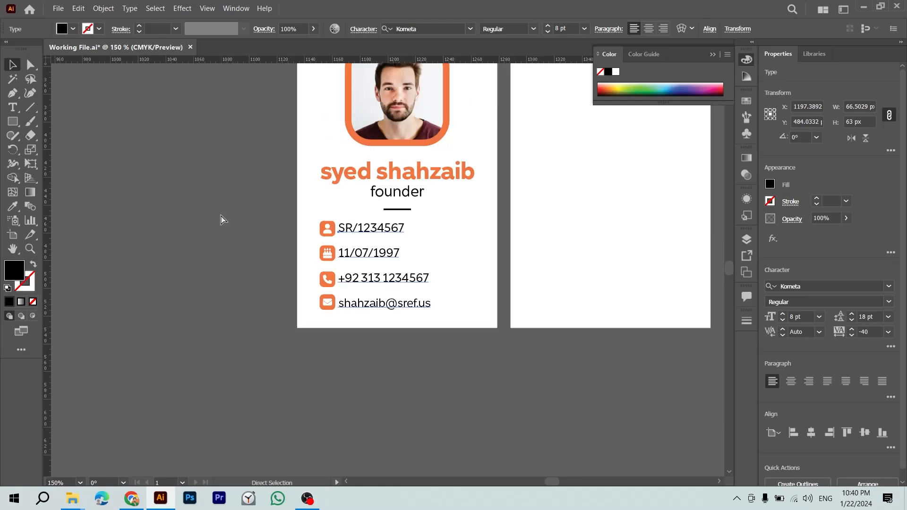
{"action": "key", "text": "ctrl+s"}
{"action": "left_click", "coordinate": [372, 358]}
{"action": "scroll", "coordinate": [373, 358], "scroll_direction": "up", "scroll_amount": 3}
{"action": "scroll", "coordinate": [372, 358], "scroll_direction": "right", "scroll_amount": 3}
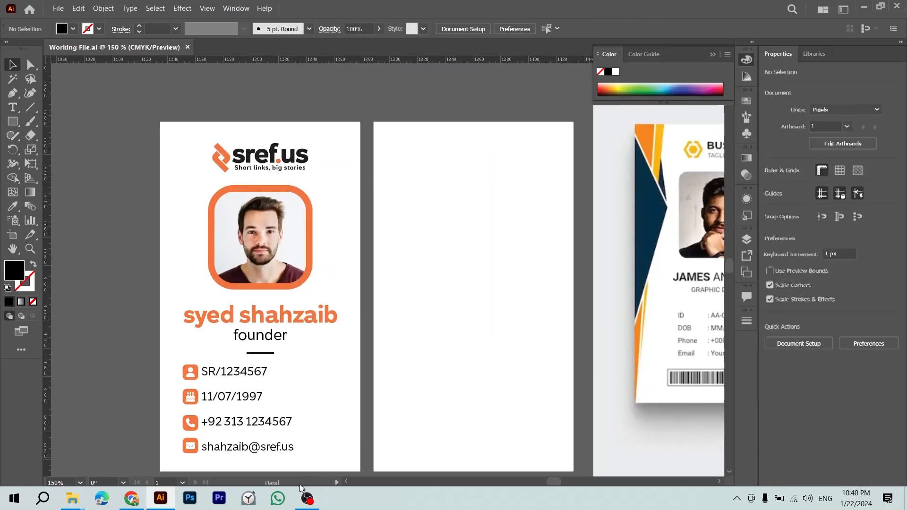
{"action": "left_click_drag", "start_coordinate": [386, 348], "coordinate": [336, 481]}
{"action": "left_click_drag", "start_coordinate": [451, 78], "coordinate": [363, 252]}
Step: Move to Chrome's Facebook tab and select part of its page address
{"action": "key", "text": "alt+Tab"}
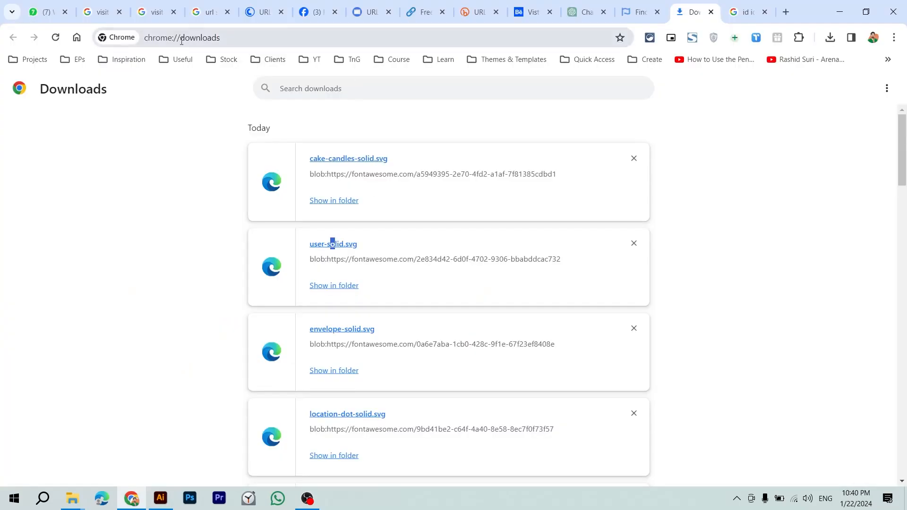
{"action": "left_click_drag", "start_coordinate": [173, 38], "coordinate": [207, 35]}
{"action": "left_click", "coordinate": [373, 8]}
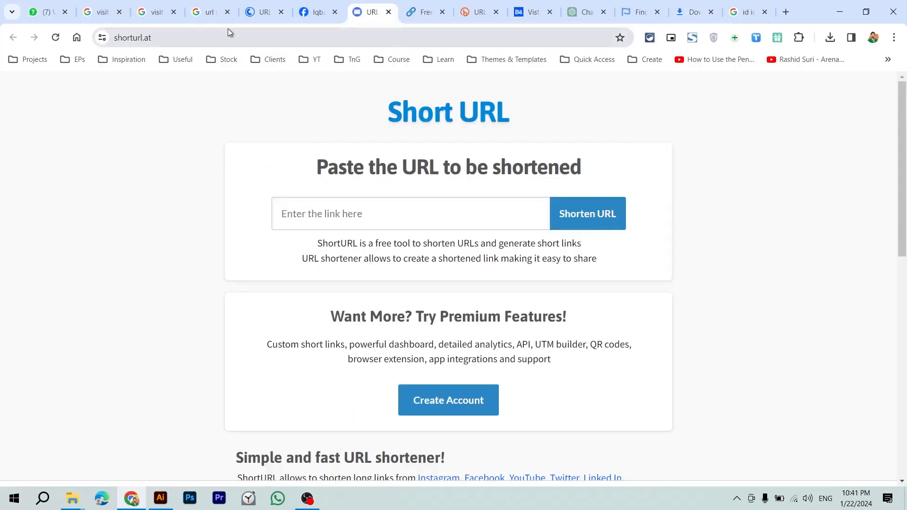
{"action": "key", "text": "ctrl+shift+Tab"}
{"action": "left_click_drag", "start_coordinate": [134, 38], "coordinate": [211, 43]}
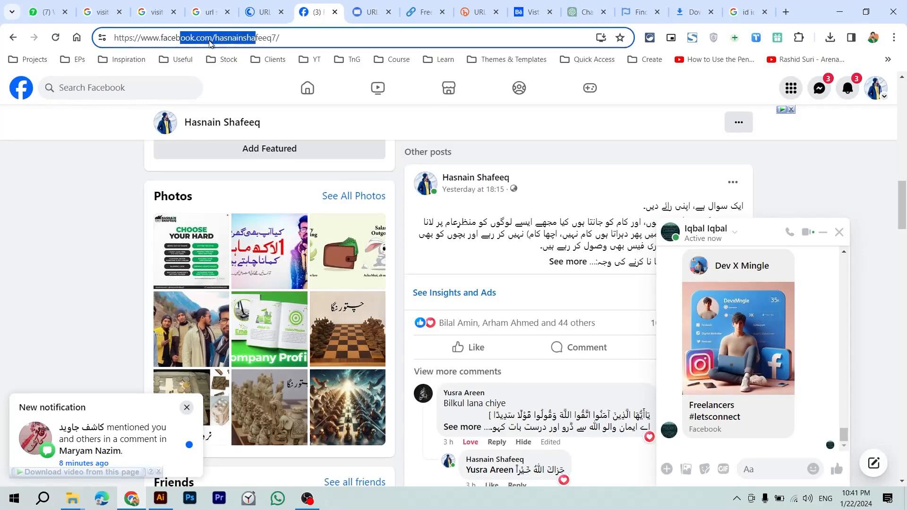
Step: Back in Illustrator, bring the ID card front into view and nudge its contact-details block toward the icons
{"action": "left_click", "coordinate": [282, 37]}
{"action": "key", "text": "alt+Tab"}
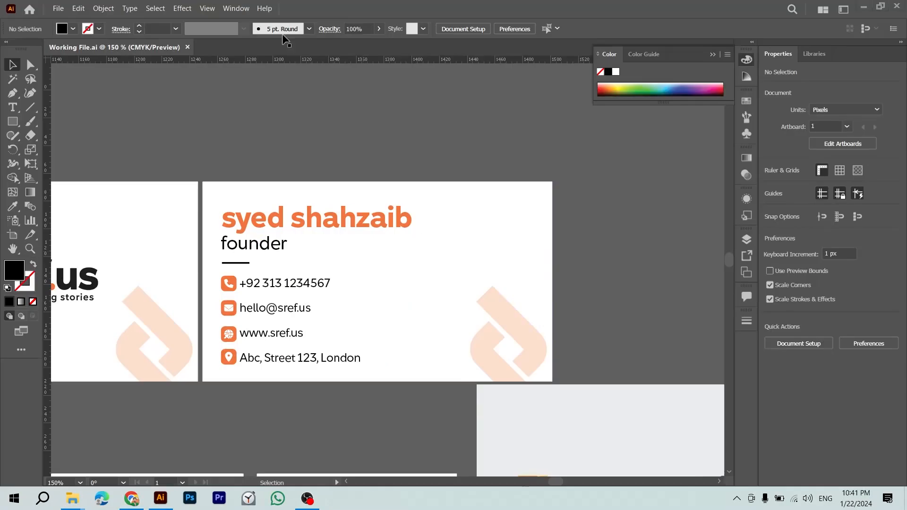
{"action": "left_click_drag", "start_coordinate": [286, 371], "coordinate": [306, 223]}
{"action": "left_click_drag", "start_coordinate": [255, 352], "coordinate": [315, 244]}
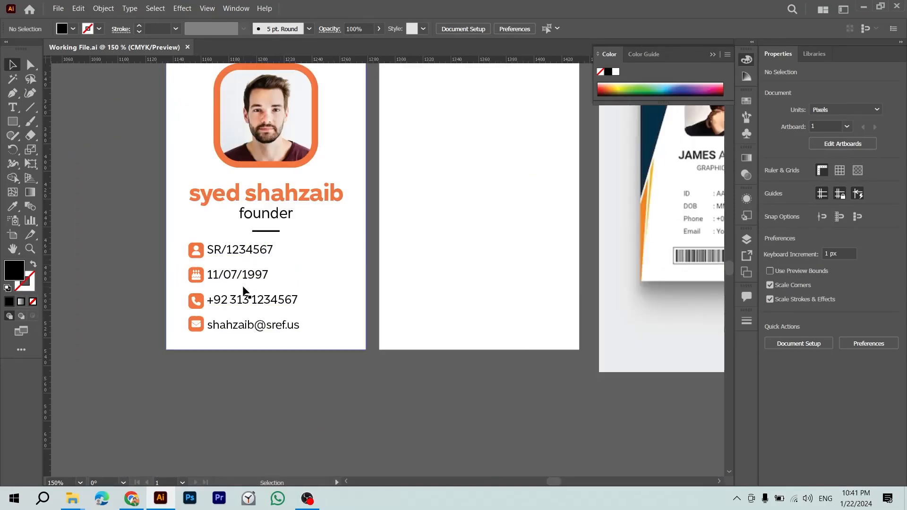
{"action": "key", "text": "ctrl+minus"}
{"action": "key", "text": "ctrl+minus"}
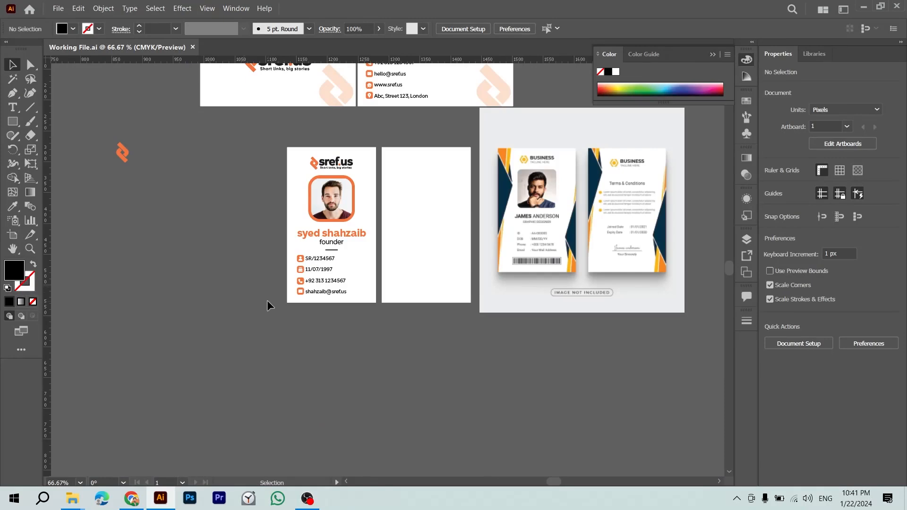
{"action": "left_click_drag", "start_coordinate": [265, 304], "coordinate": [168, 403]}
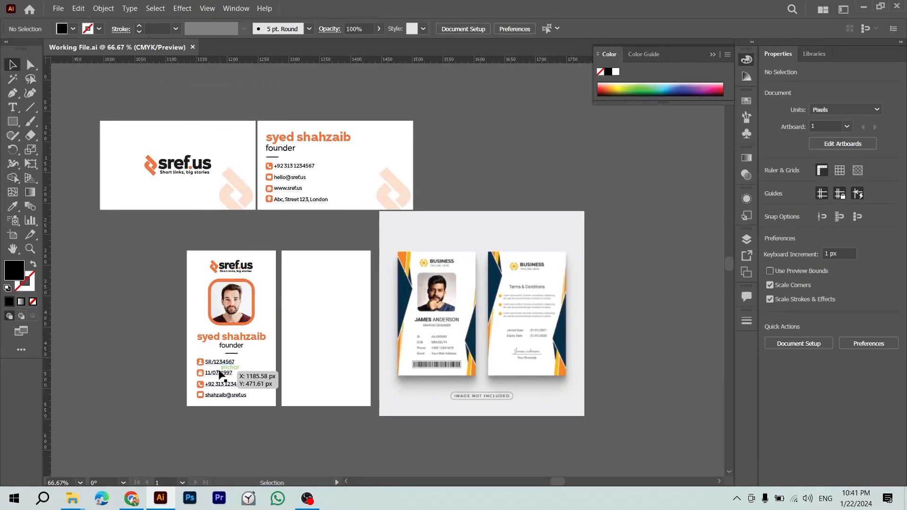
{"action": "key", "text": "ctrl+plus"}
{"action": "key", "text": "ctrl+plus"}
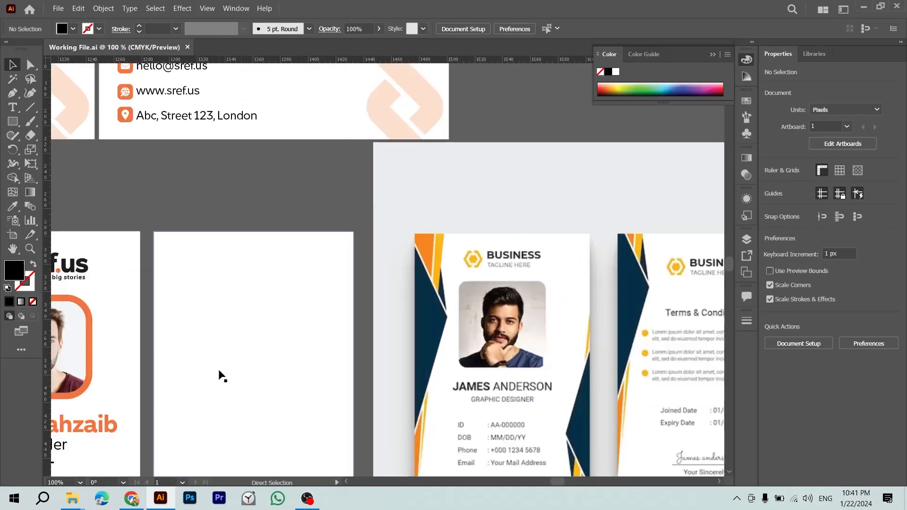
{"action": "scroll", "coordinate": [324, 320], "scroll_direction": "down", "scroll_amount": 5}
{"action": "scroll", "coordinate": [324, 320], "scroll_direction": "left", "scroll_amount": 5}
{"action": "left_click_drag", "start_coordinate": [266, 299], "coordinate": [301, 320]}
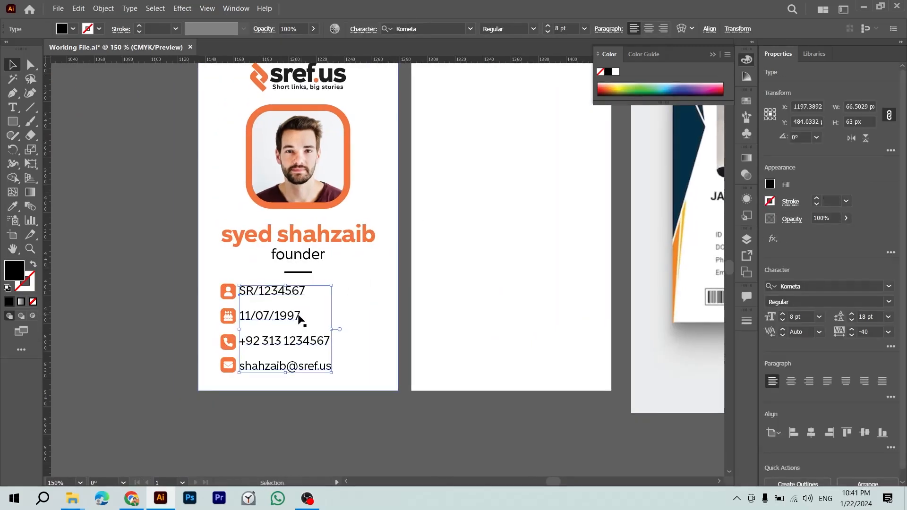
Step: Cut the date, phone and e-mail lines into a duplicate on the date row, keeping only the date
{"action": "key", "text": "t"}
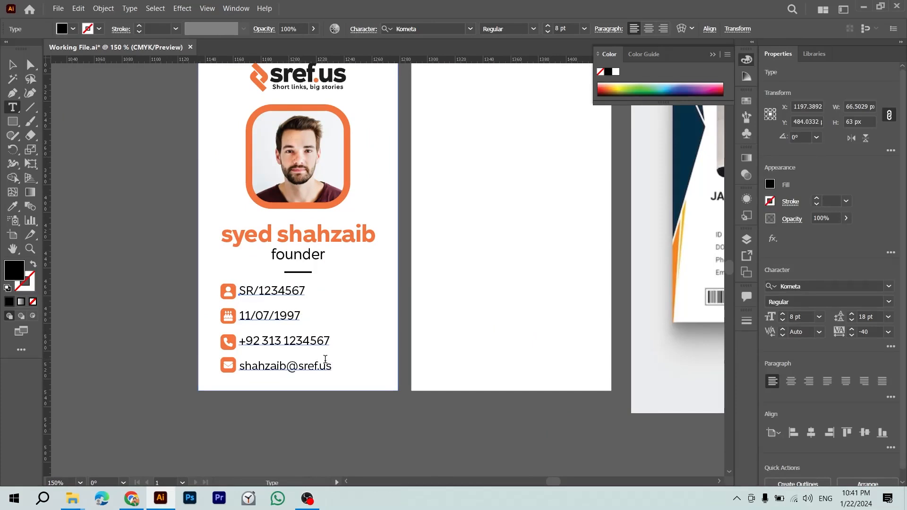
{"action": "left_click_drag", "start_coordinate": [335, 367], "coordinate": [297, 317]}
{"action": "key", "text": "ctrl+x"}
{"action": "key", "text": "Escape"}
{"action": "double_click", "coordinate": [297, 318]}
{"action": "key", "text": "ctrl+v"}
{"action": "key", "text": "shift+Up"}
{"action": "key", "text": "shift+Up"}
{"action": "key", "text": "ctrl+x"}
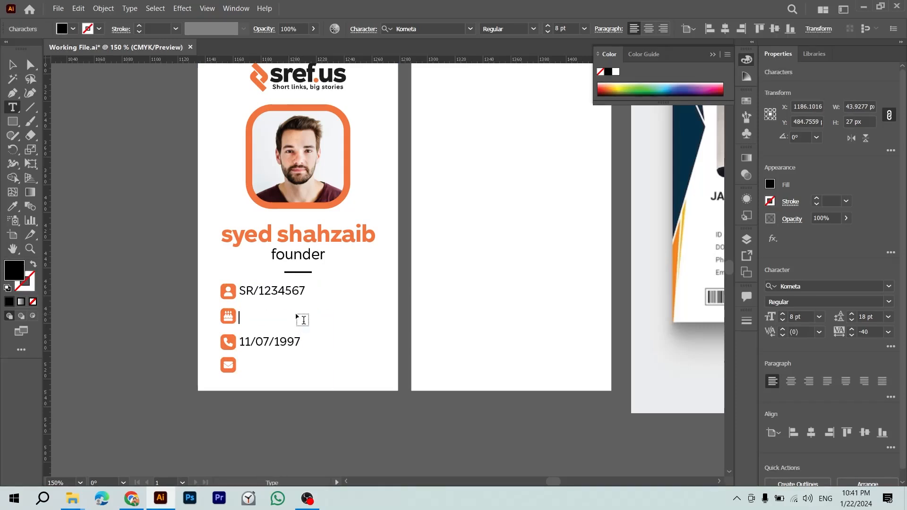
{"action": "key", "text": "Escape"}
Step: Duplicate the date line onto the phone row and replace its text with the phone line
{"action": "left_click_drag", "start_coordinate": [298, 318], "coordinate": [297, 346]}
{"action": "double_click", "coordinate": [298, 346]}
{"action": "key", "text": "ctrl+v"}
{"action": "key", "text": "shift+Up"}
{"action": "key", "text": "BackSpace"}
{"action": "key", "text": "Escape"}
Step: Duplicate the phone line onto the e-mail row and replace its text with the e-mail line
{"action": "left_click_drag", "start_coordinate": [298, 346], "coordinate": [298, 359]}
{"action": "key", "text": "t"}
{"action": "left_click", "coordinate": [295, 360]}
{"action": "key", "text": "ctrl+a"}
{"action": "key", "text": "ctrl+v"}
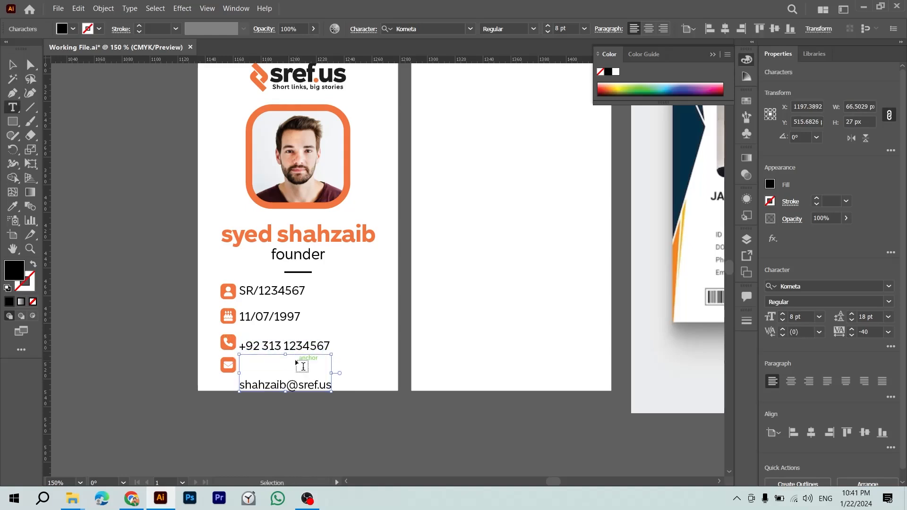
{"action": "key", "text": "Delete"}
{"action": "key", "text": "Escape"}
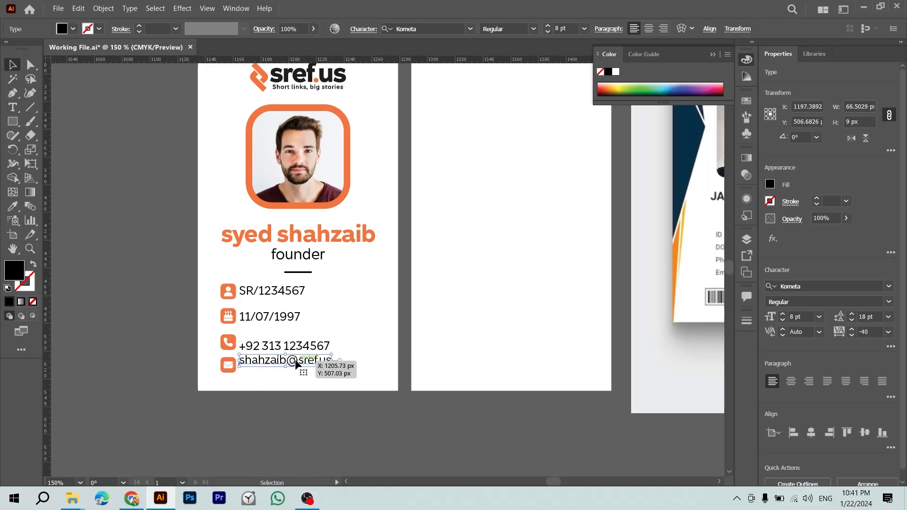
{"action": "scroll", "coordinate": [239, 374], "scroll_direction": "up", "scroll_amount": 5}
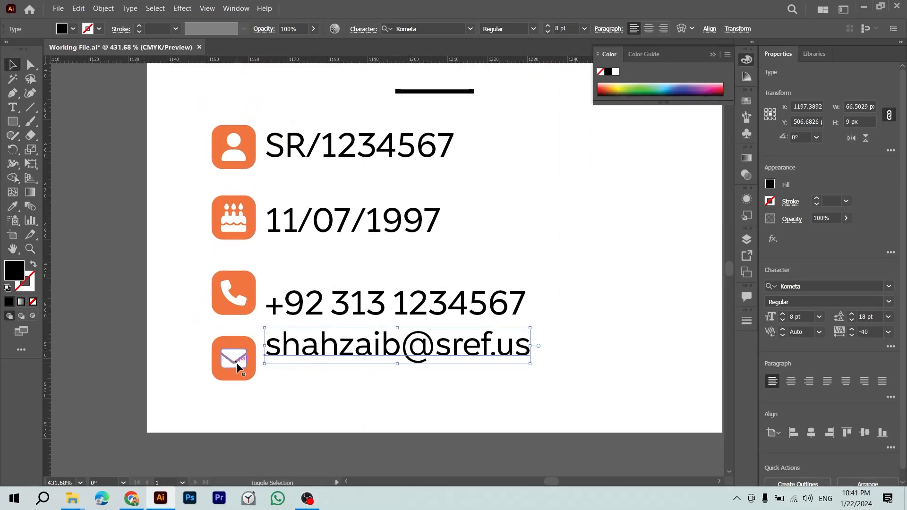
Step: Vertically centre the e-mail and phone lines on their icons
{"action": "left_click", "coordinate": [233, 367], "text": "shift"}
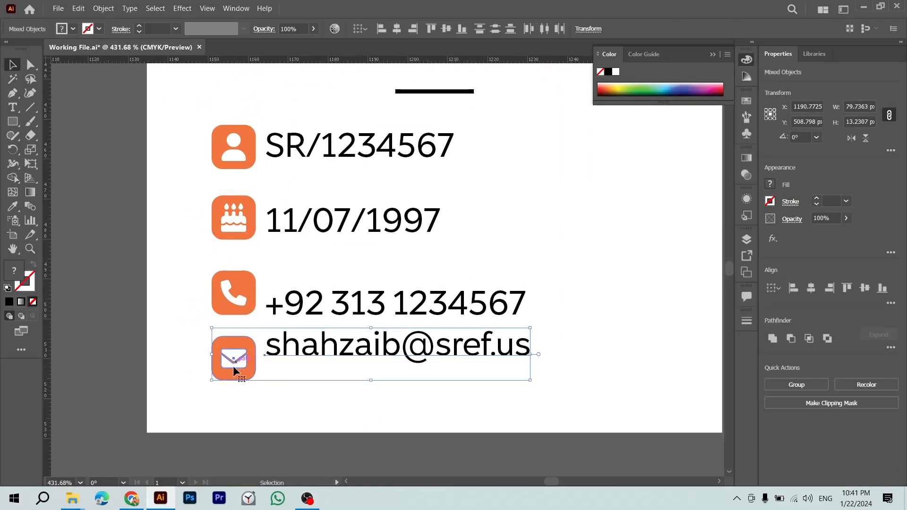
{"action": "left_click", "coordinate": [870, 287]}
{"action": "left_click", "coordinate": [385, 305]}
{"action": "left_click", "coordinate": [223, 288], "text": "shift"}
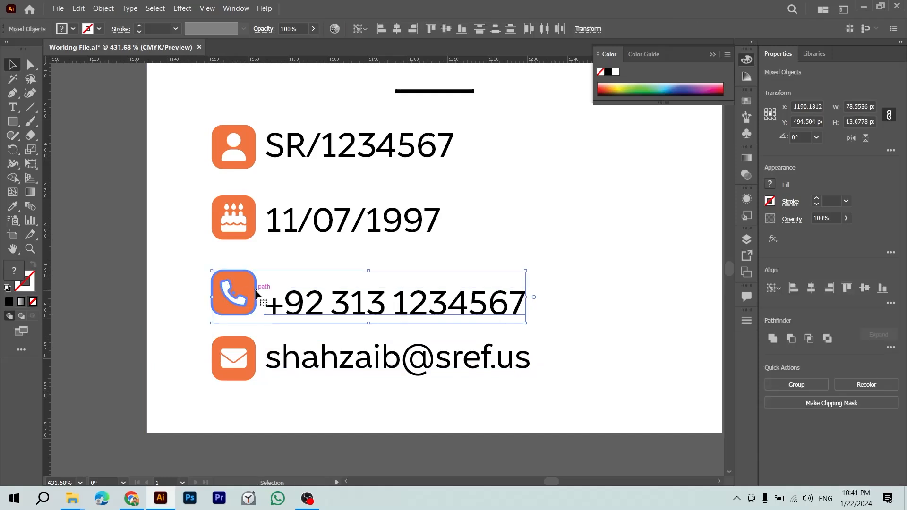
{"action": "left_click", "coordinate": [865, 289]}
Step: Select the cake and person icon shapes along with the SR/1234567 text
{"action": "left_click", "coordinate": [284, 219]}
{"action": "left_click", "coordinate": [237, 222], "text": "shift"}
{"action": "left_click", "coordinate": [251, 218]}
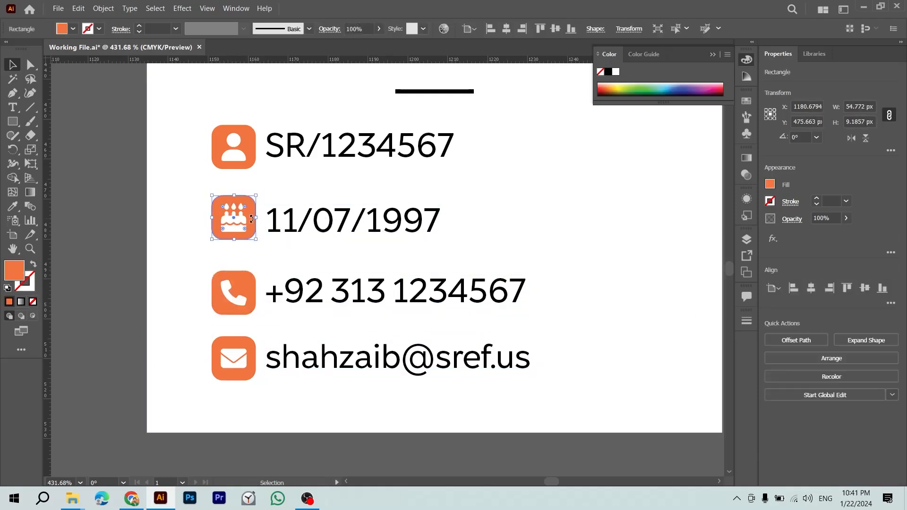
{"action": "left_click", "coordinate": [93, 233]}
{"action": "left_click", "coordinate": [228, 223]}
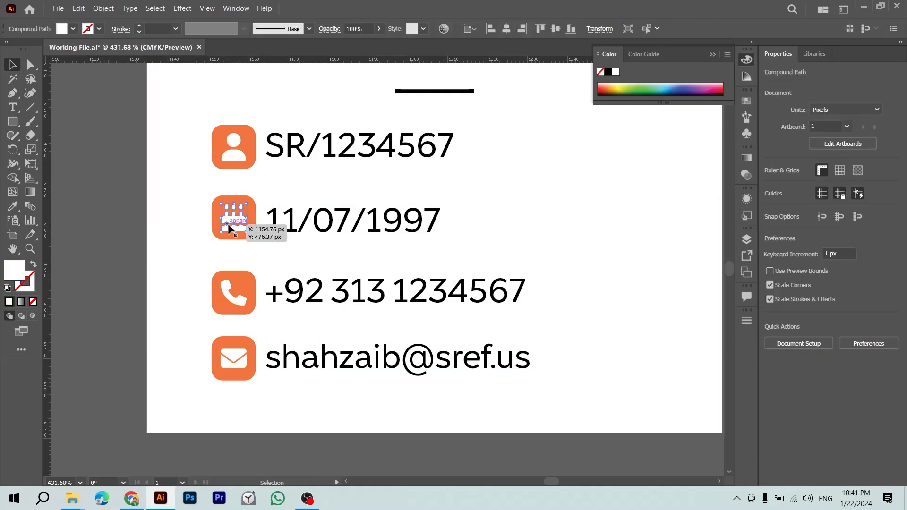
{"action": "left_click", "coordinate": [254, 217], "text": "shift"}
{"action": "left_click", "coordinate": [233, 152]}
{"action": "left_click", "coordinate": [254, 137], "text": "shift"}
{"action": "left_click", "coordinate": [284, 152], "text": "shift"}
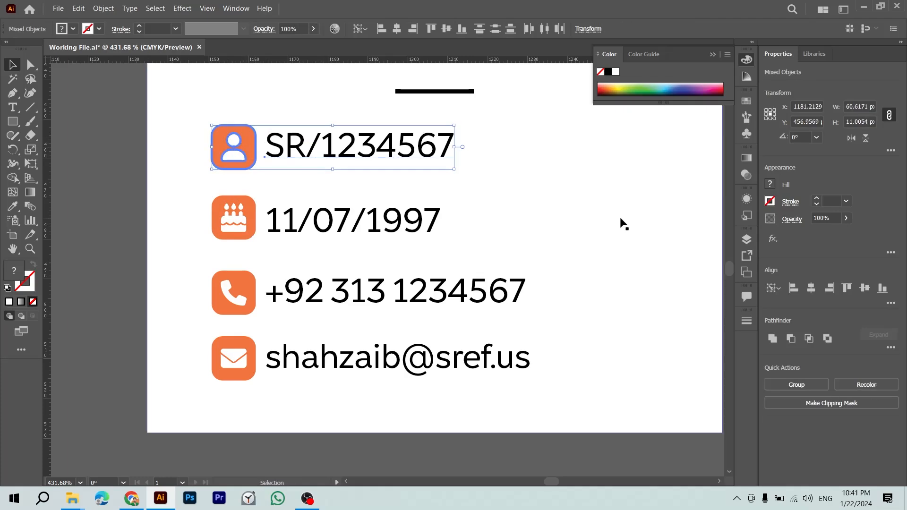
{"action": "left_click", "coordinate": [368, 215]}
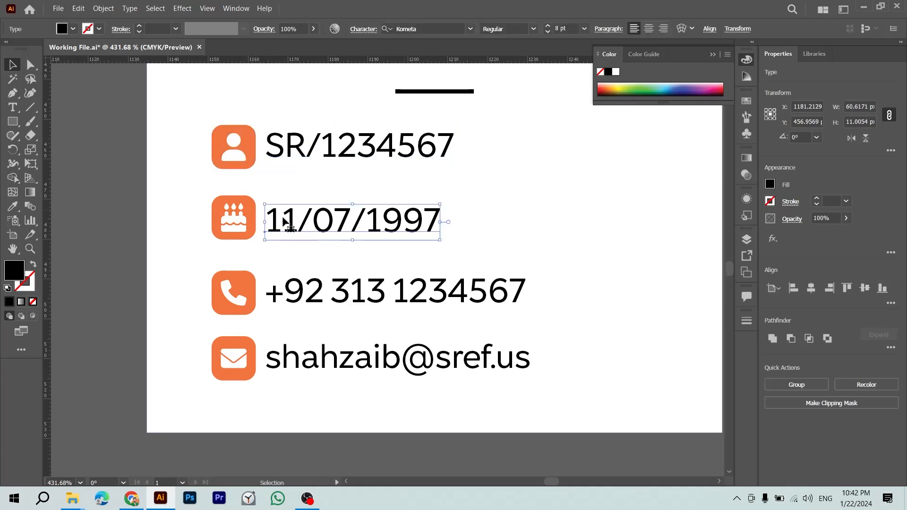
{"action": "double_click", "coordinate": [224, 219], "text": "shift"}
{"action": "left_click", "coordinate": [580, 246]}
{"action": "double_click", "coordinate": [581, 246]}
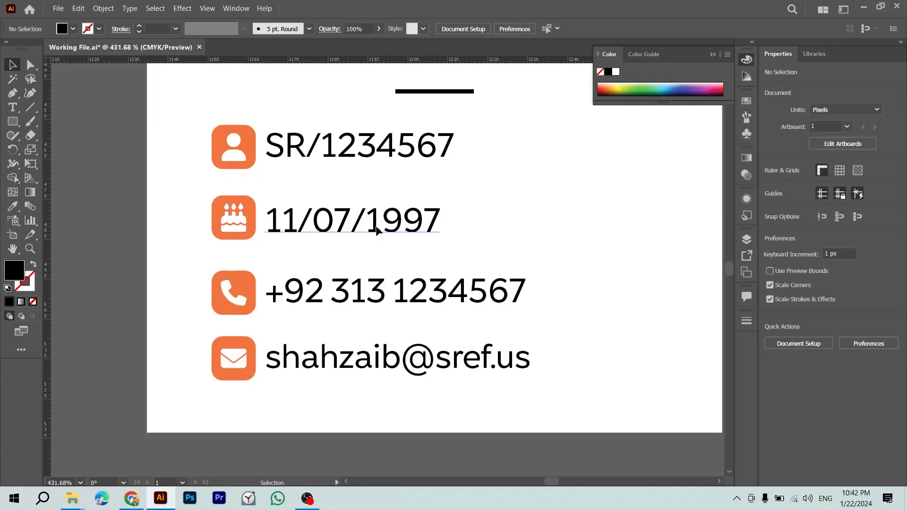
{"action": "left_click", "coordinate": [223, 222]}
{"action": "left_click", "coordinate": [308, 223]}
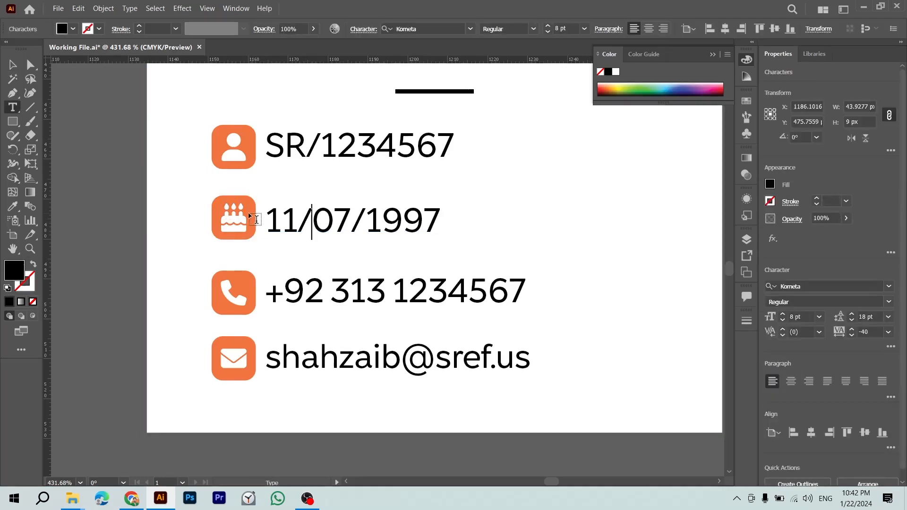
{"action": "left_click", "coordinate": [243, 226], "text": "shift"}
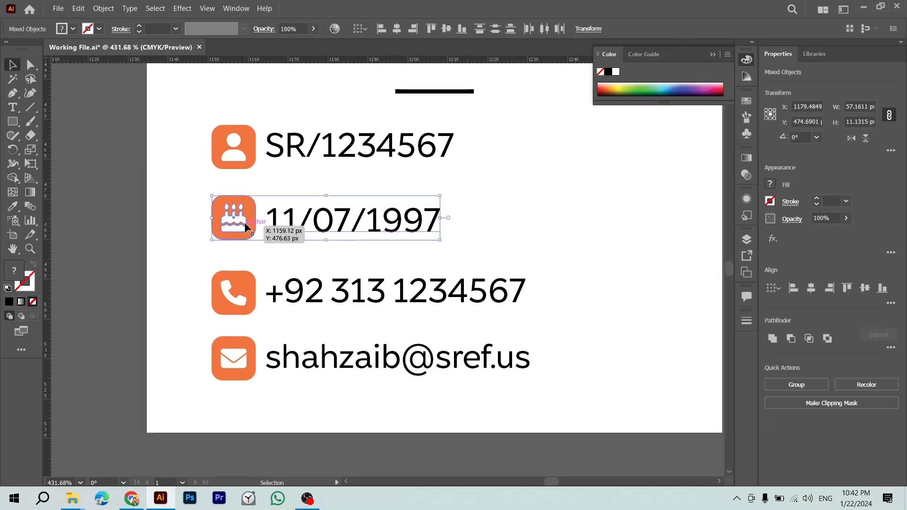
{"action": "left_click", "coordinate": [869, 289]}
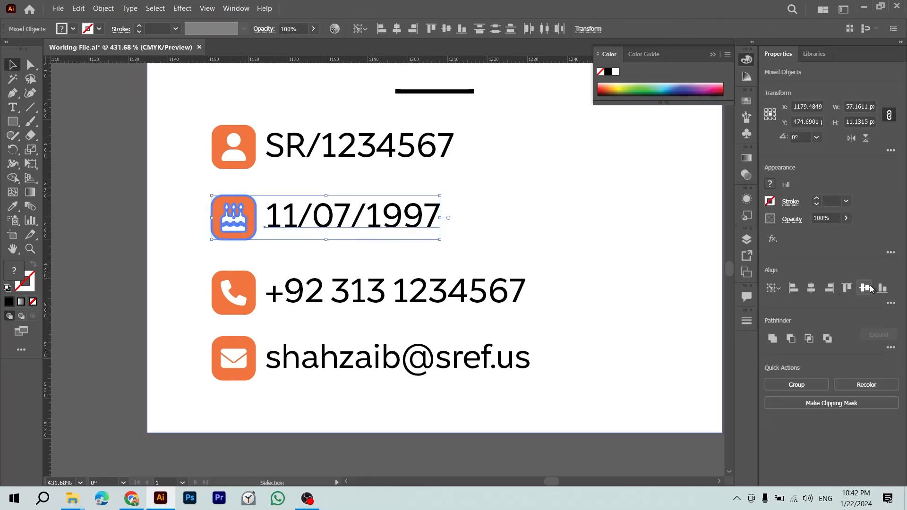
Step: Deselect everything, zoom out and save the document
{"action": "left_click", "coordinate": [584, 447]}
{"action": "key", "text": "ctrl+minus"}
{"action": "key", "text": "ctrl+s"}
{"action": "key", "text": "ctrl+minus"}
{"action": "key", "text": "ctrl+minus"}
{"action": "key", "text": "ctrl+minus"}
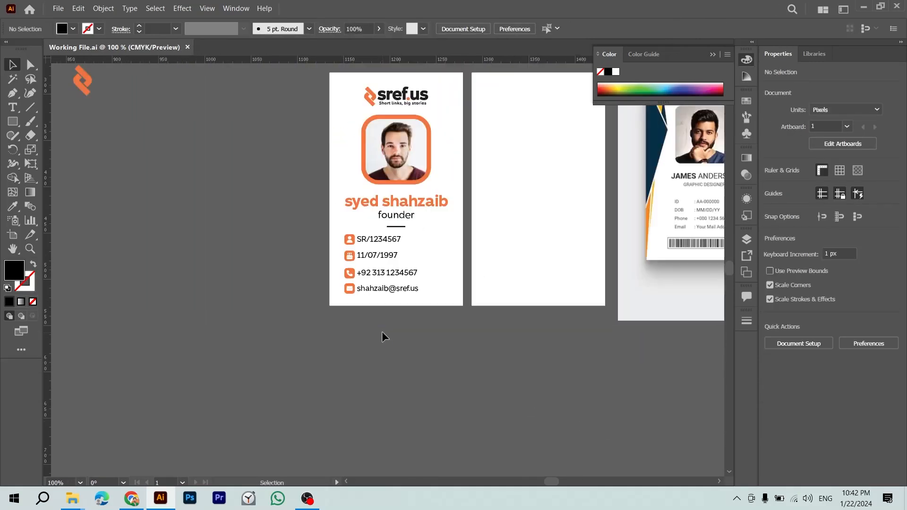
Step: Group the e-mail and phone texts each with its icon
{"action": "left_click", "coordinate": [373, 288]}
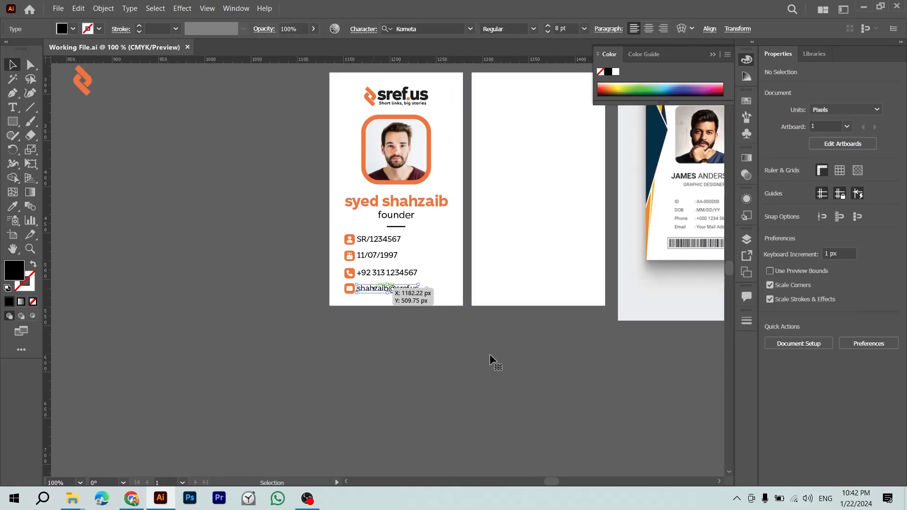
{"action": "key", "text": "z"}
{"action": "left_click", "coordinate": [376, 292]}
{"action": "key", "text": "v"}
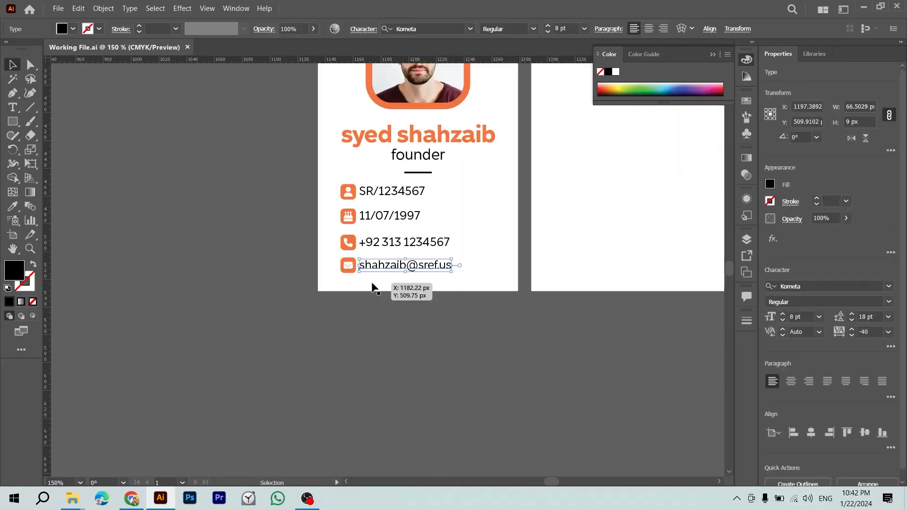
{"action": "left_click", "coordinate": [350, 267], "text": "shift"}
{"action": "key", "text": "ctrl+g"}
{"action": "left_click", "coordinate": [404, 244]}
{"action": "left_click", "coordinate": [345, 246], "text": "shift"}
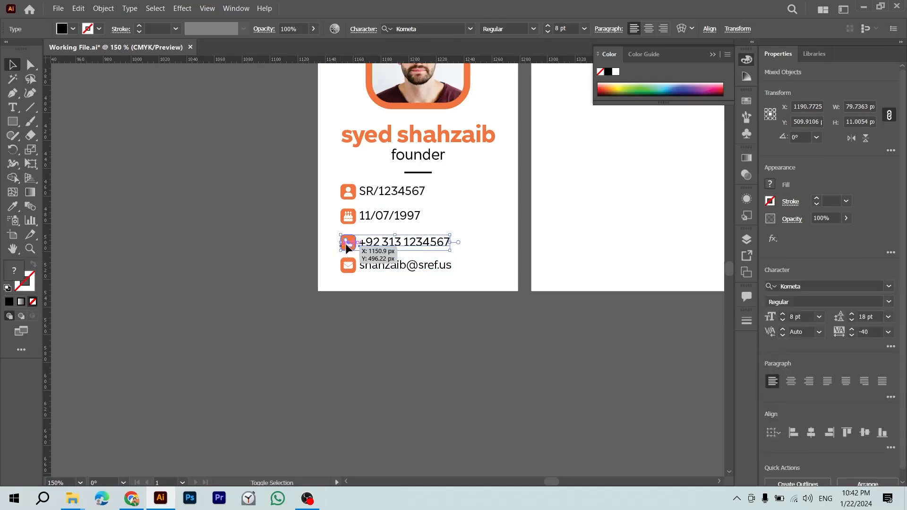
{"action": "key", "text": "ctrl+g"}
Step: Group the date and SR/1234567 texts each with its icon
{"action": "left_click", "coordinate": [399, 218]}
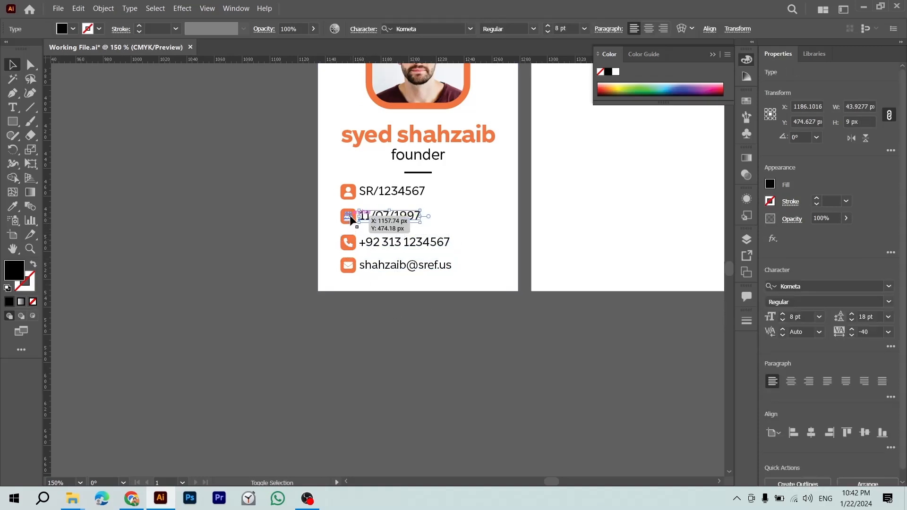
{"action": "left_click", "coordinate": [350, 221], "text": "shift"}
{"action": "key", "text": "ctrl+g"}
{"action": "left_click", "coordinate": [381, 191]}
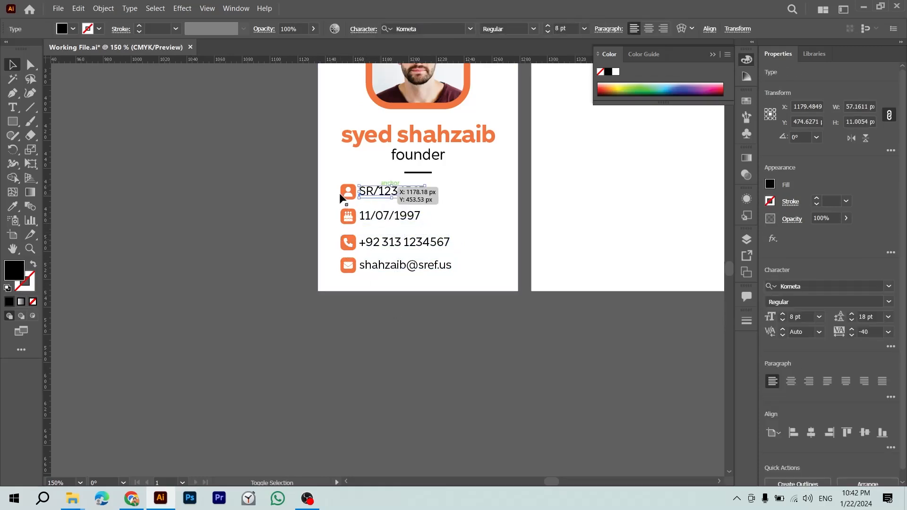
{"action": "left_click", "coordinate": [345, 195], "text": "shift"}
{"action": "key", "text": "ctrl+g"}
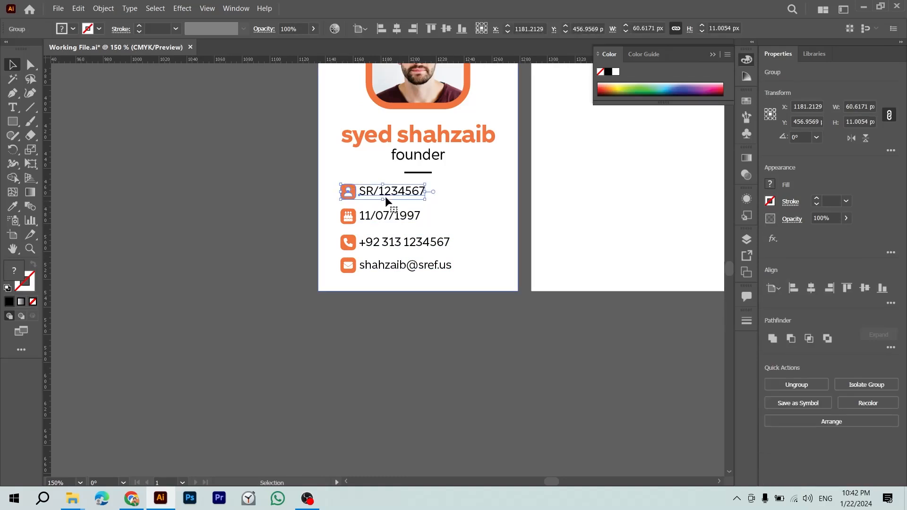
Step: Retype the ID prefix in lowercase so it reads sr/1234567
{"action": "key", "text": "t"}
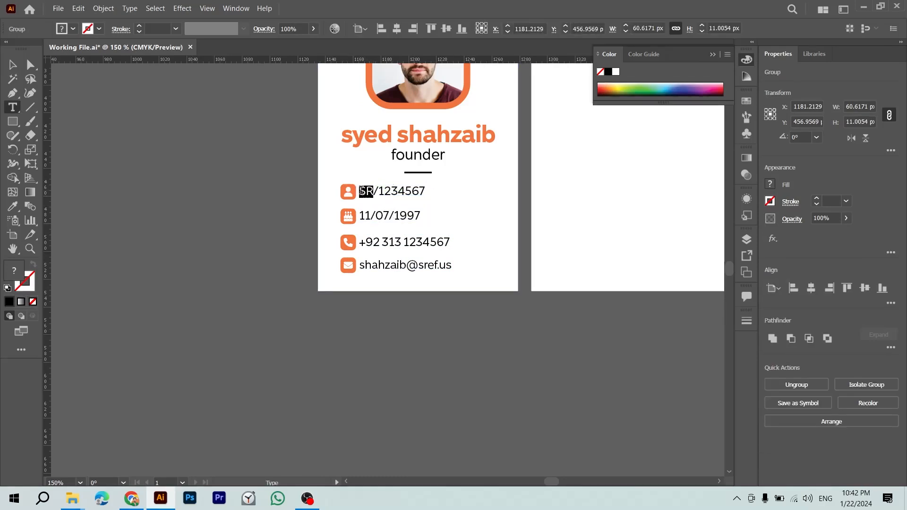
{"action": "left_click", "coordinate": [369, 191]}
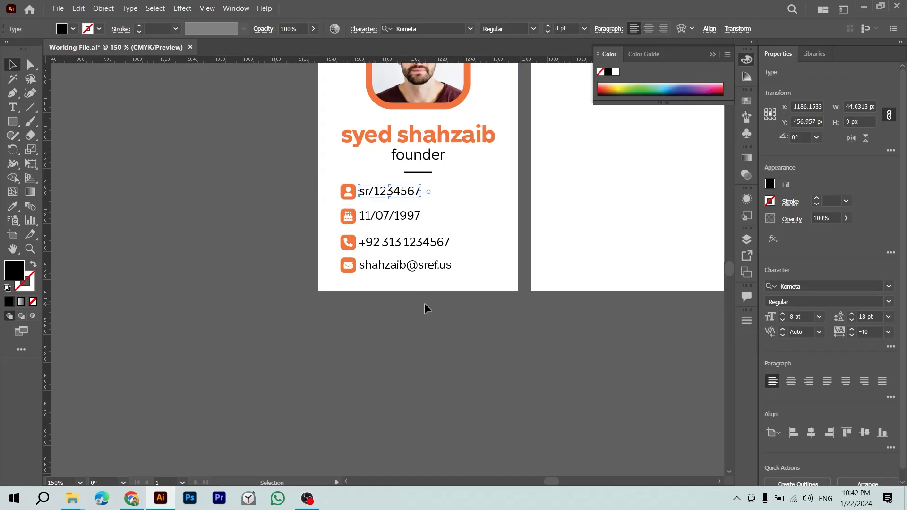
{"action": "key", "text": "Escape"}
{"action": "left_click", "coordinate": [371, 278]}
Step: Select everything on the front card and centre it horizontally
{"action": "left_click", "coordinate": [379, 250]}
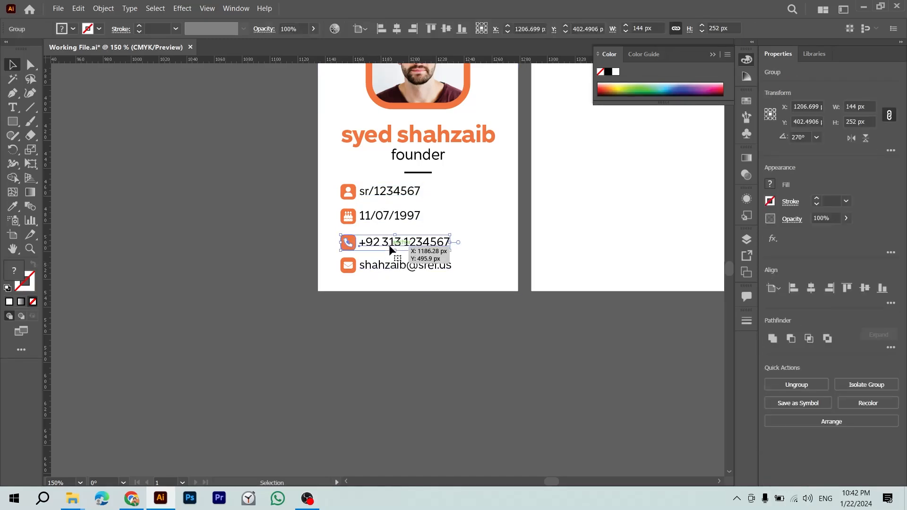
{"action": "key", "text": "ctrl+a"}
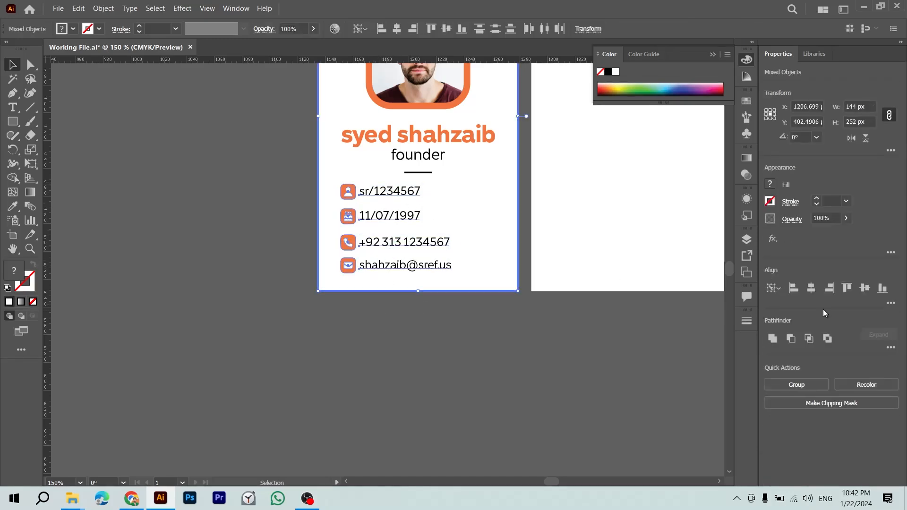
{"action": "left_click", "coordinate": [593, 335]}
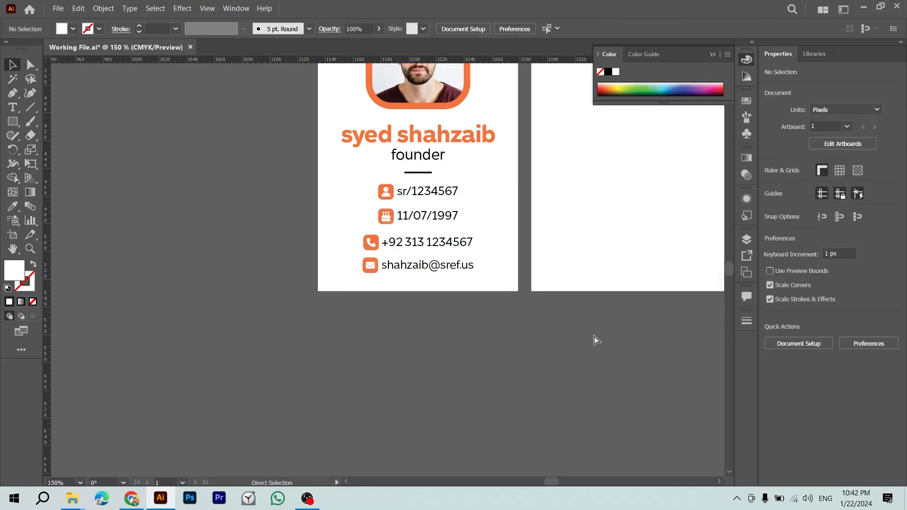
Step: Zoom out and place a copy of the faded logo mark beside the front card
{"action": "key", "text": "ctrl+minus"}
{"action": "key", "text": "ctrl+minus"}
{"action": "left_click_drag", "start_coordinate": [524, 342], "coordinate": [474, 393]}
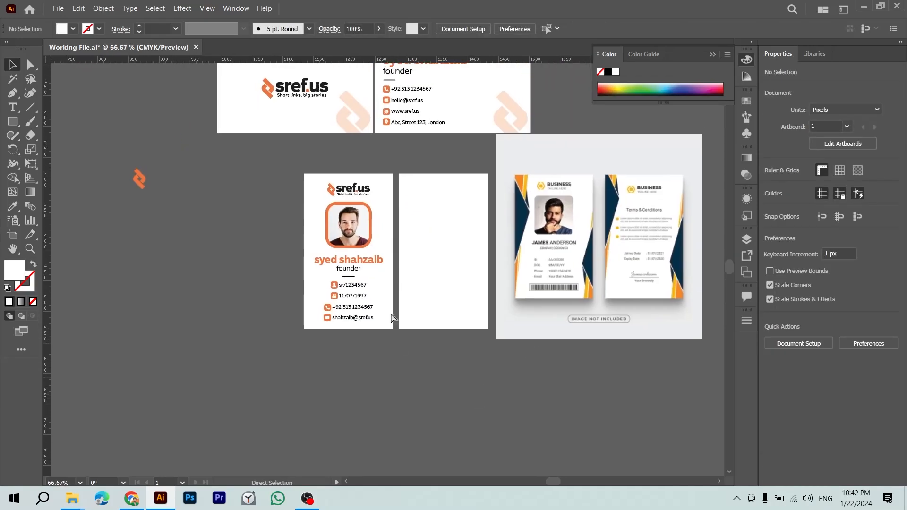
{"action": "left_click_drag", "start_coordinate": [353, 129], "coordinate": [210, 314]}
Step: Align the faded logo mark to the front card's bottom edge, using the card as key object
{"action": "key", "text": "ctrl+plus"}
{"action": "key", "text": "ctrl+plus"}
{"action": "left_click_drag", "start_coordinate": [352, 323], "coordinate": [80, 347]}
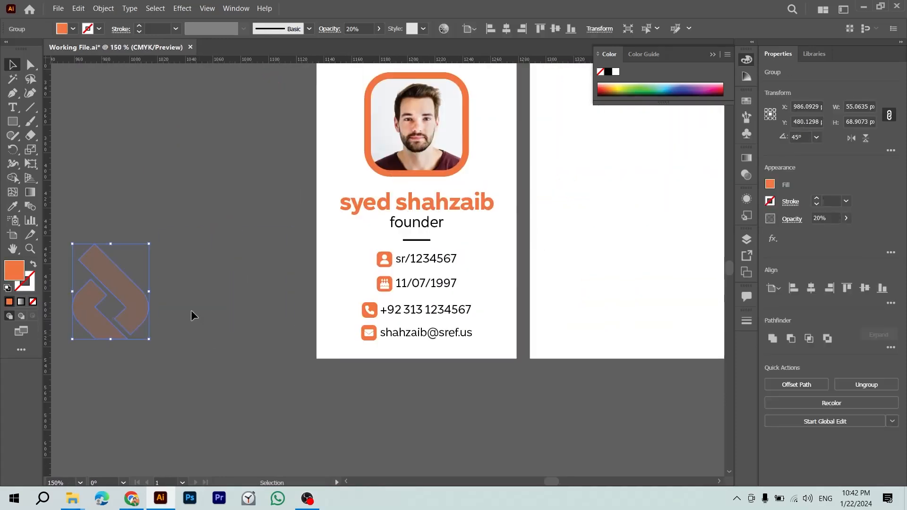
{"action": "left_click", "coordinate": [482, 271], "text": "ctrl+shift"}
{"action": "left_click", "coordinate": [483, 271]}
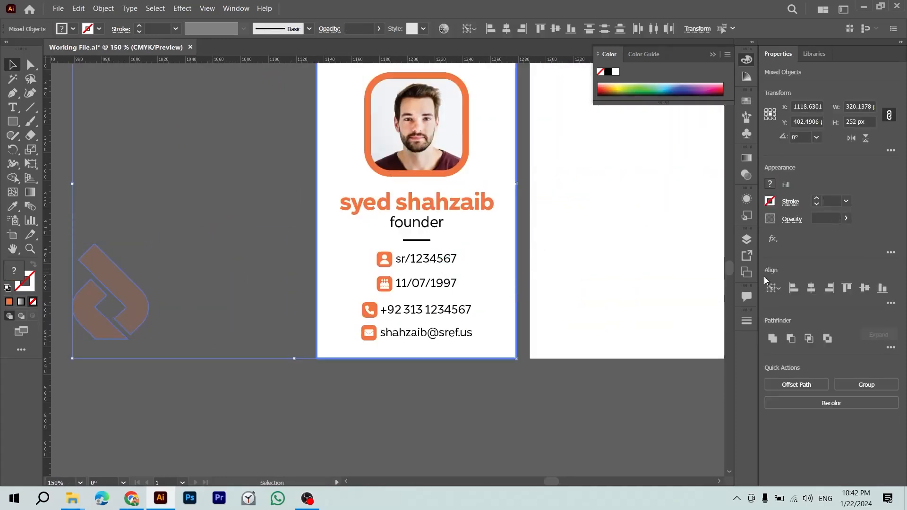
{"action": "left_click", "coordinate": [811, 288]}
{"action": "key", "text": "ctrl+z"}
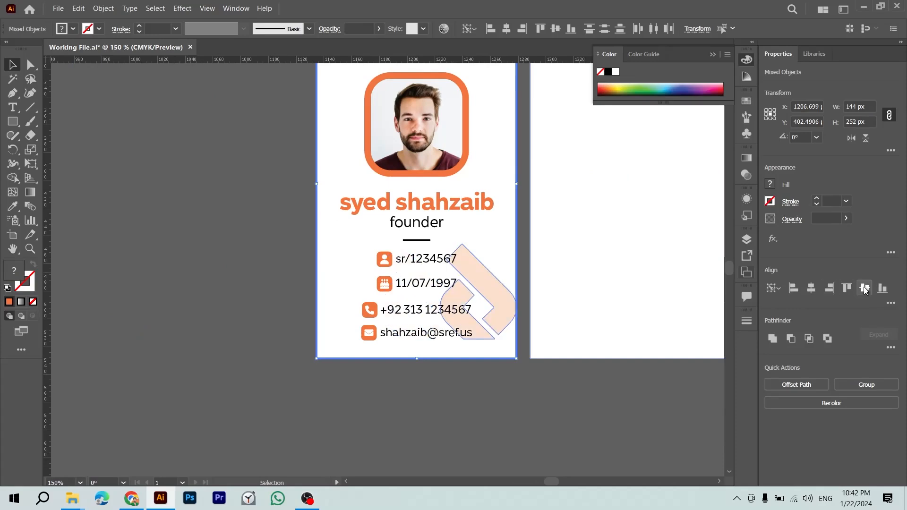
{"action": "left_click", "coordinate": [882, 289]}
{"action": "left_click", "coordinate": [577, 417]}
{"action": "key", "text": "ctrl+minus"}
{"action": "key", "text": "ctrl+minus"}
Step: Draw a small 4 × 6.24 px rectangle at the edge of the logo mark
{"action": "left_click_drag", "start_coordinate": [577, 417], "coordinate": [532, 509]}
{"action": "key", "text": "z"}
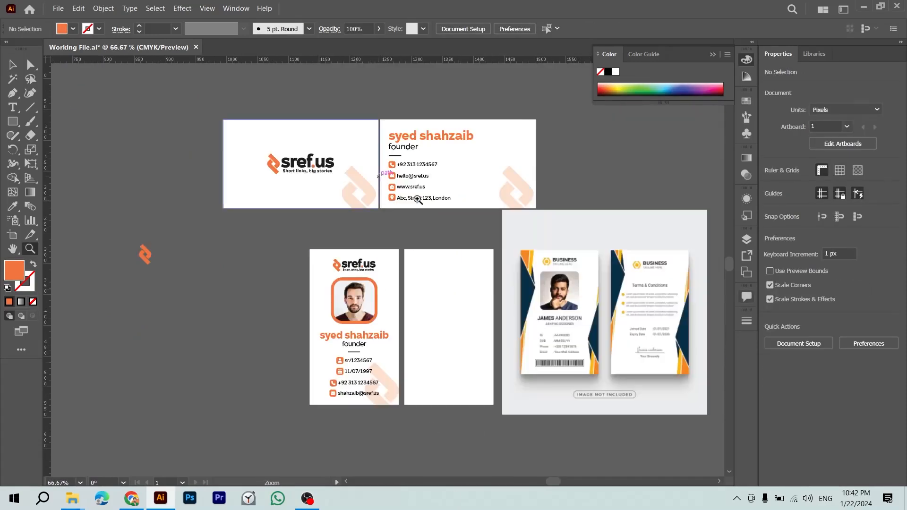
{"action": "left_click_drag", "start_coordinate": [380, 180], "coordinate": [552, 294]}
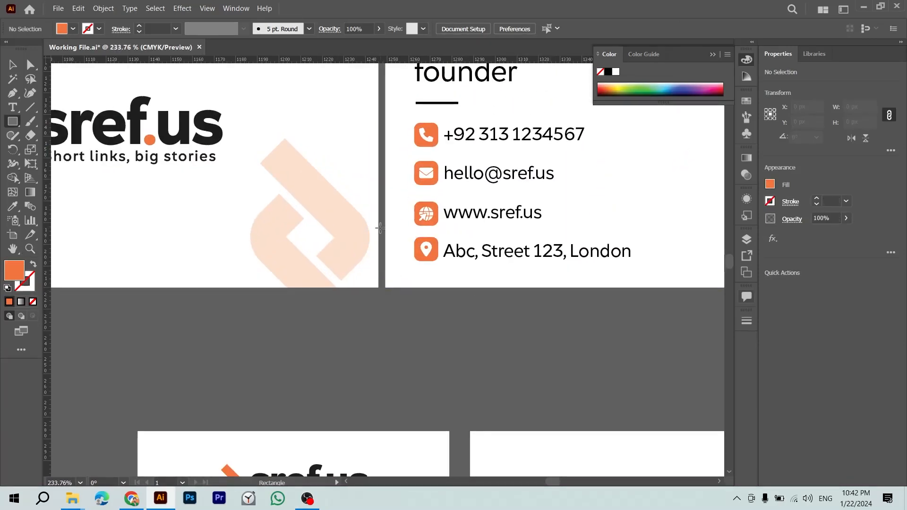
{"action": "mouse_move", "coordinate": [378, 233]}
{"action": "left_mouse_down"}
{"action": "mouse_move", "coordinate": [364, 237]}
{"action": "mouse_move", "coordinate": [369, 245]}
{"action": "left_mouse_up"}
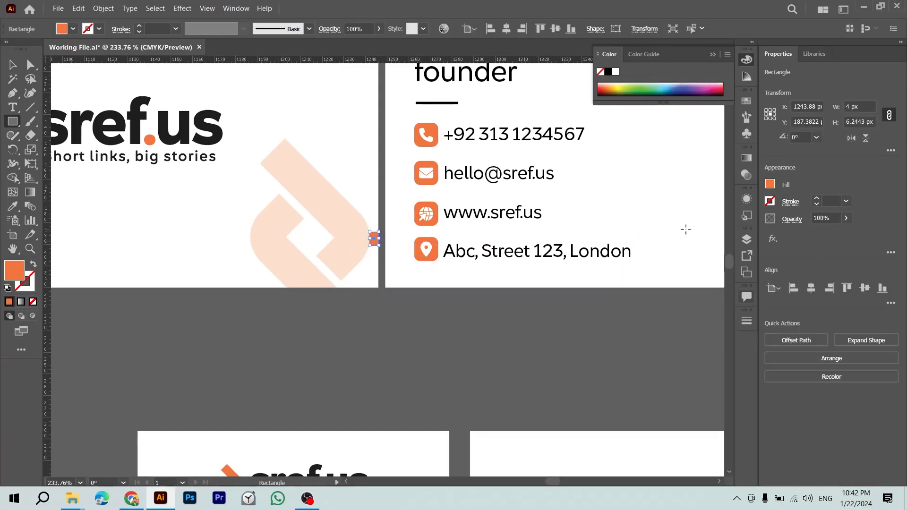
{"action": "key", "text": "ctrl+shift+a"}
{"action": "scroll", "coordinate": [686, 230], "scroll_direction": "down", "scroll_amount": 12}
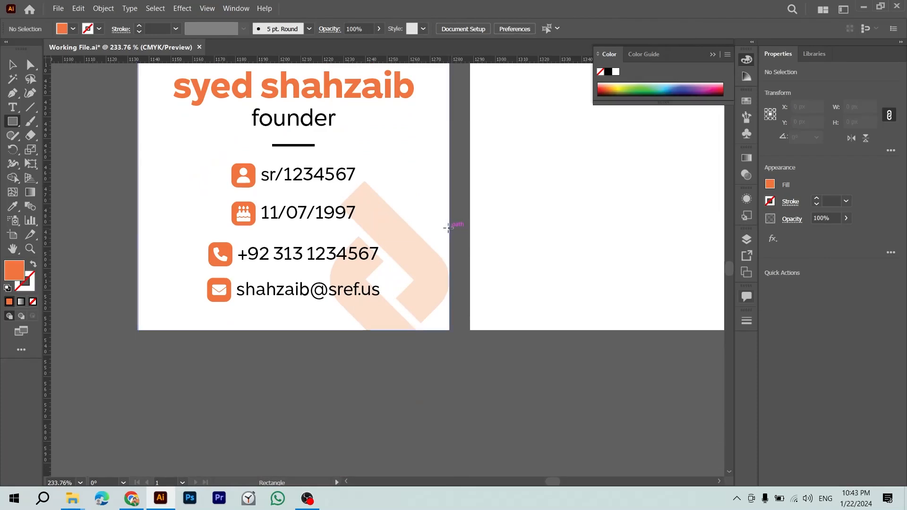
{"action": "left_click", "coordinate": [449, 228]}
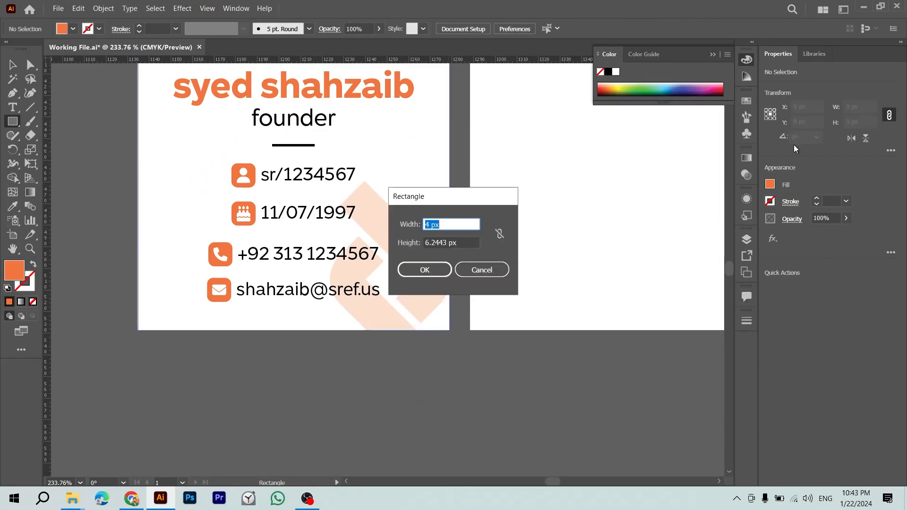
{"action": "key", "text": "Return"}
{"action": "key", "text": "v"}
Step: Move the small orange rectangle down along the card edge
{"action": "key", "text": "z"}
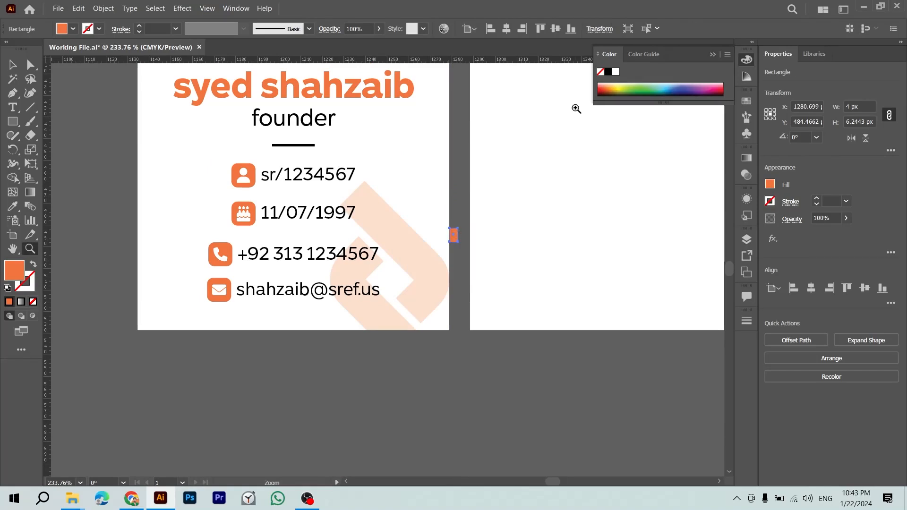
{"action": "left_click", "coordinate": [499, 276]}
{"action": "key", "text": "v"}
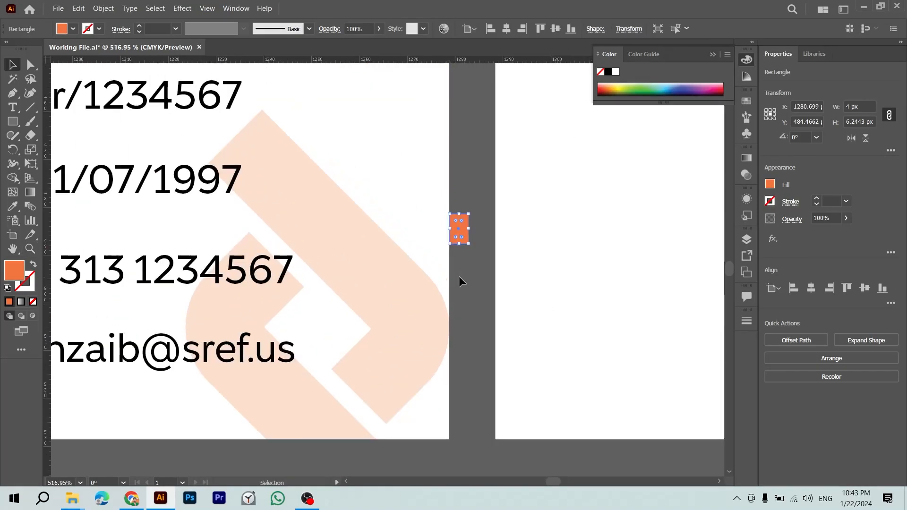
{"action": "left_click", "coordinate": [459, 276]}
{"action": "left_click_drag", "start_coordinate": [456, 238], "coordinate": [393, 352]}
{"action": "left_click", "coordinate": [444, 350]}
Step: Move the tiny orange square off the card, below it
{"action": "key", "text": "ctrl+1"}
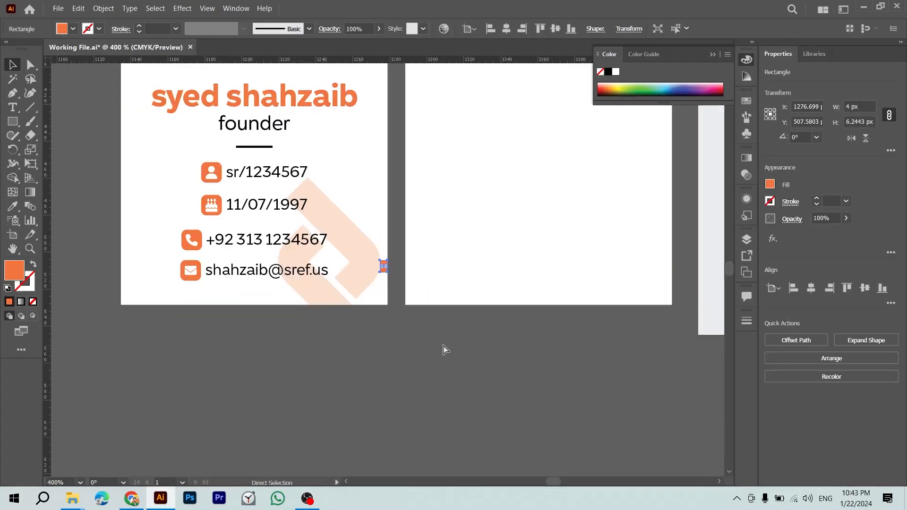
{"action": "key", "text": "p"}
{"action": "left_click_drag", "start_coordinate": [446, 333], "coordinate": [368, 393]}
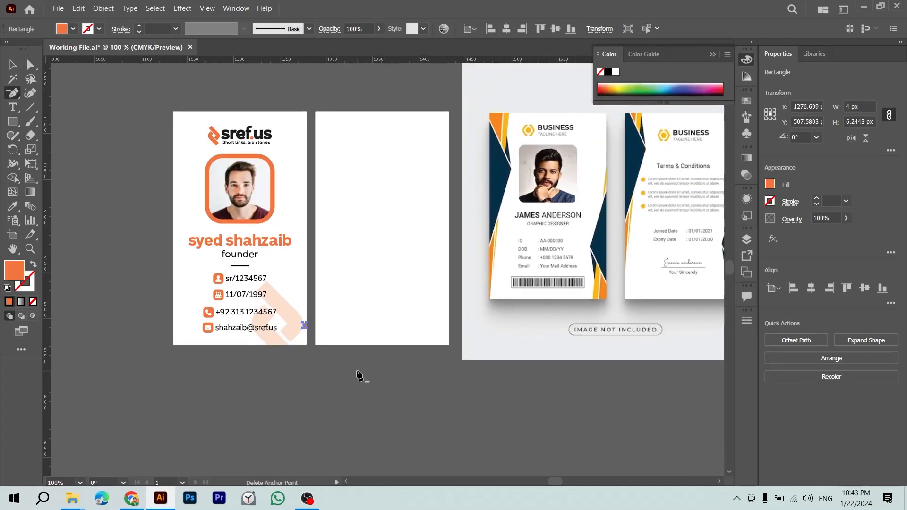
{"action": "left_click", "coordinate": [357, 371]}
{"action": "key", "text": "Return"}
{"action": "key", "text": "v"}
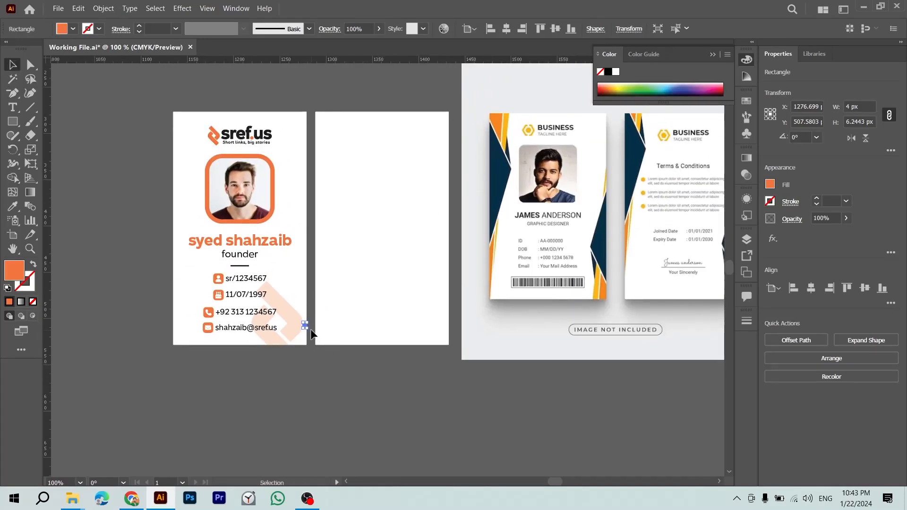
{"action": "left_click", "coordinate": [330, 354]}
{"action": "left_click_drag", "start_coordinate": [303, 325], "coordinate": [406, 363]}
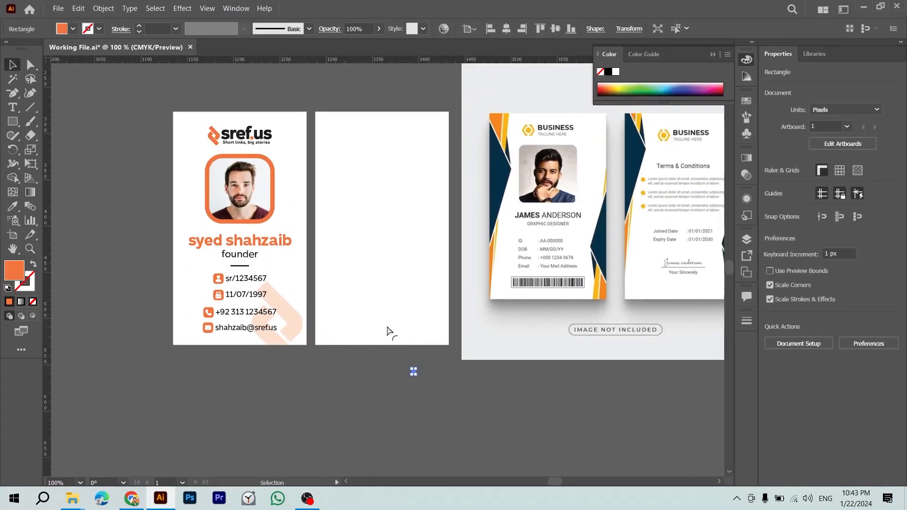
Step: Copy the sref.us logo onto the back card and centre it horizontally
{"action": "left_click_drag", "start_coordinate": [368, 307], "coordinate": [233, 342]}
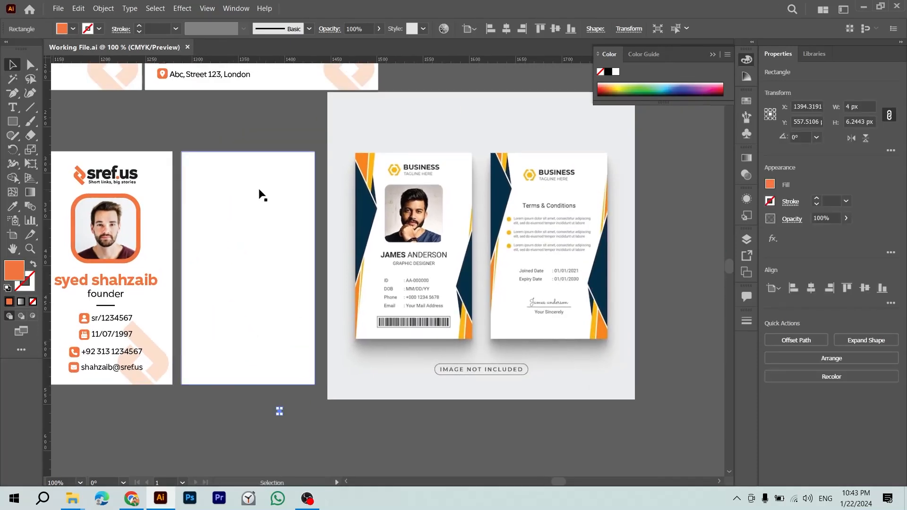
{"action": "left_click", "coordinate": [236, 156]}
{"action": "left_click", "coordinate": [125, 176]}
{"action": "left_click_drag", "start_coordinate": [125, 176], "coordinate": [267, 166]}
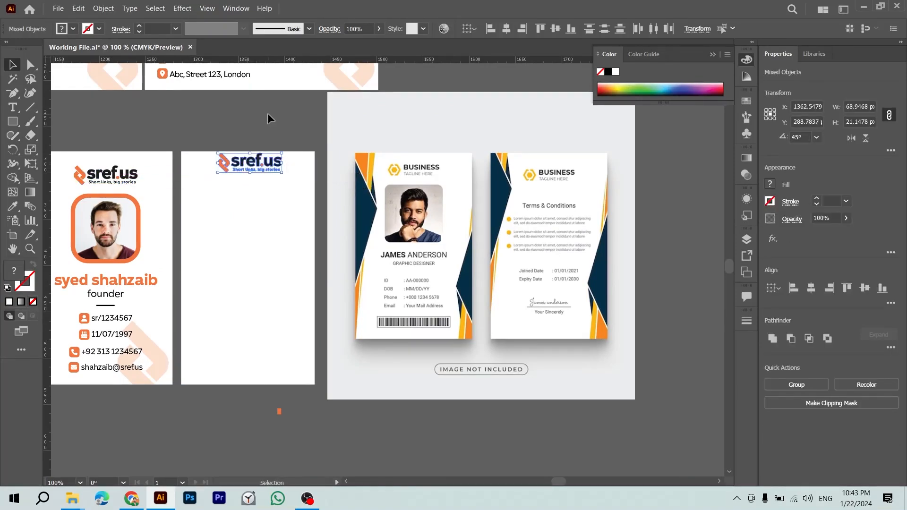
{"action": "key", "text": "ctrl+z"}
{"action": "key", "text": "ctrl+z"}
{"action": "left_click", "coordinate": [255, 230], "text": "shift"}
{"action": "left_click", "coordinate": [812, 288]}
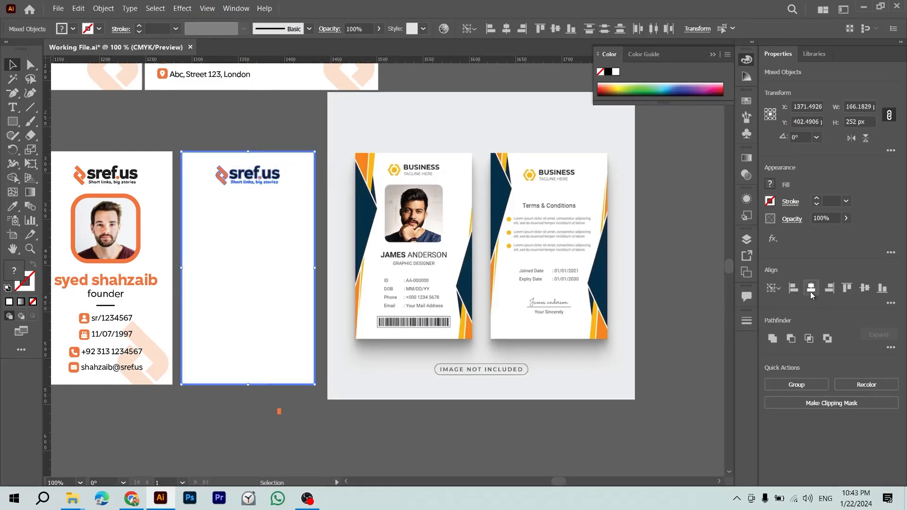
{"action": "left_click", "coordinate": [279, 128]}
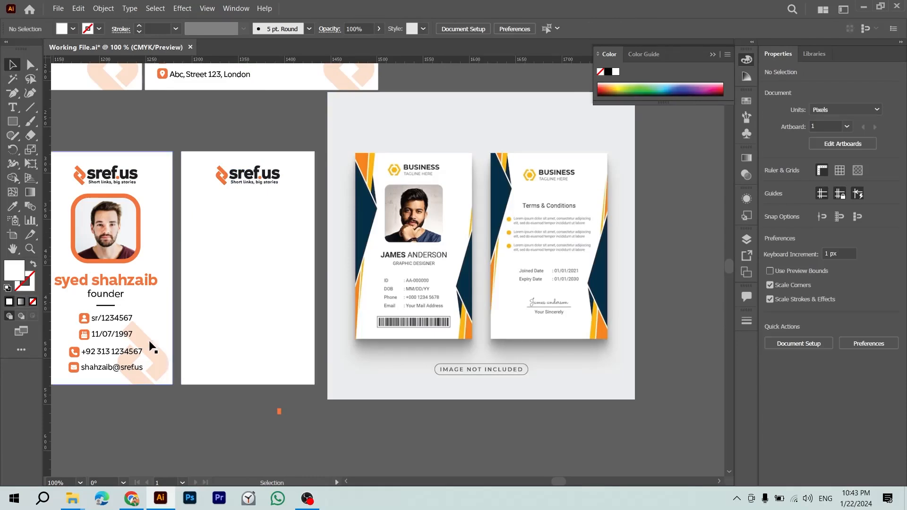
Step: Copy the faded mark to the back card's right edge, then delete that back card and leftover logo
{"action": "left_click", "coordinate": [156, 356]}
{"action": "left_click_drag", "start_coordinate": [160, 362], "coordinate": [292, 359]}
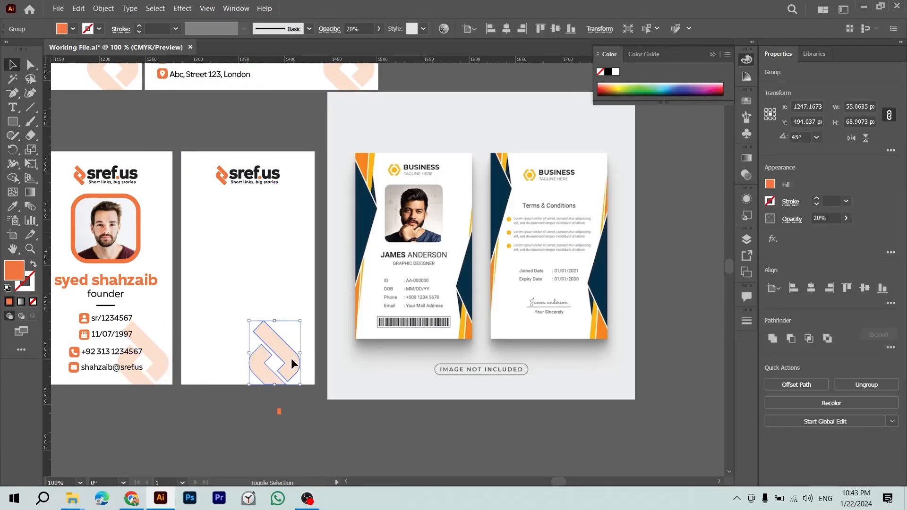
{"action": "left_click", "coordinate": [289, 298], "text": "shift"}
{"action": "left_click", "coordinate": [831, 288]}
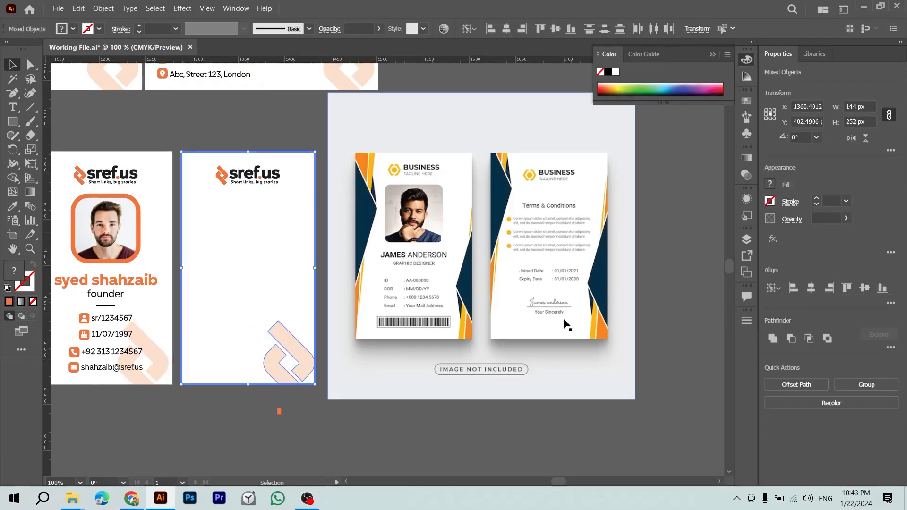
{"action": "key", "text": "Delete"}
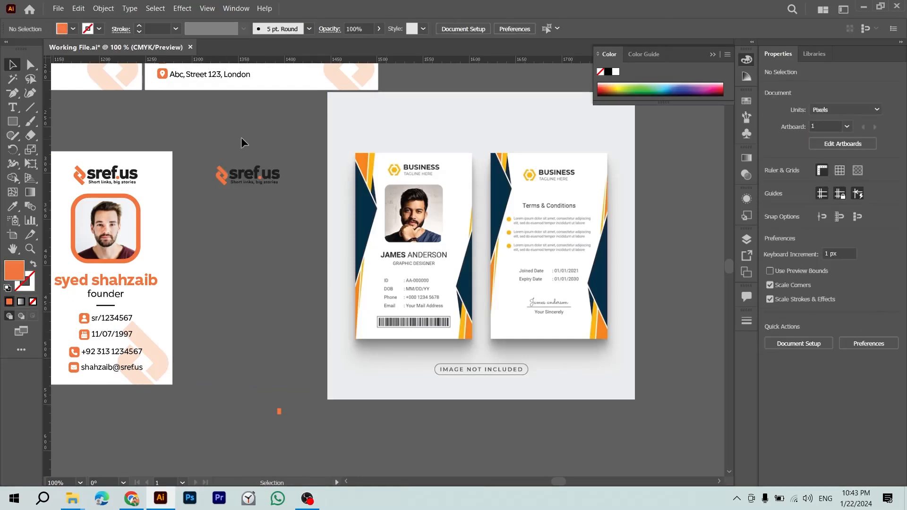
{"action": "left_click_drag", "start_coordinate": [241, 145], "coordinate": [308, 294]}
{"action": "key", "text": "Delete"}
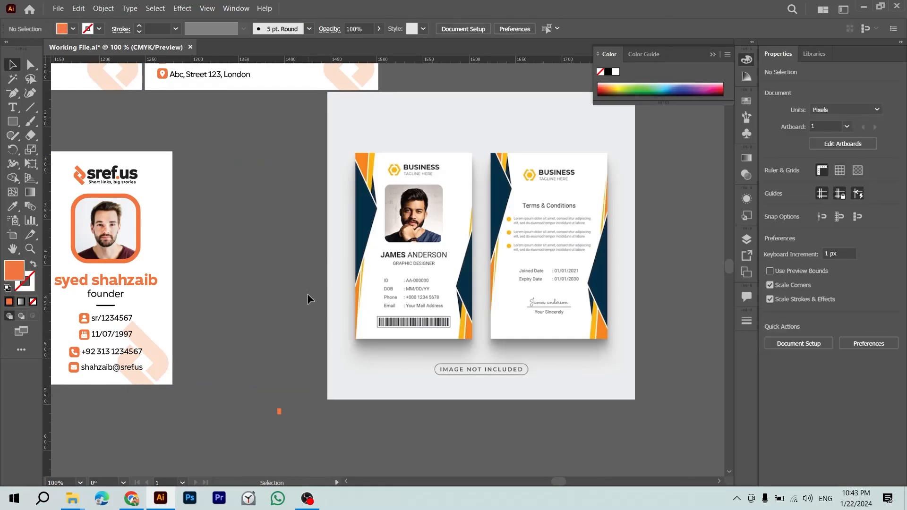
Step: Duplicate the front card with its logo and faded mark beside it, group the copy, and save
{"action": "left_click", "coordinate": [149, 368]}
{"action": "left_click", "coordinate": [155, 301], "text": "shift"}
{"action": "left_click", "coordinate": [126, 179], "text": "shift"}
{"action": "left_click_drag", "start_coordinate": [126, 179], "coordinate": [262, 176]}
{"action": "key", "text": "ctrl+g"}
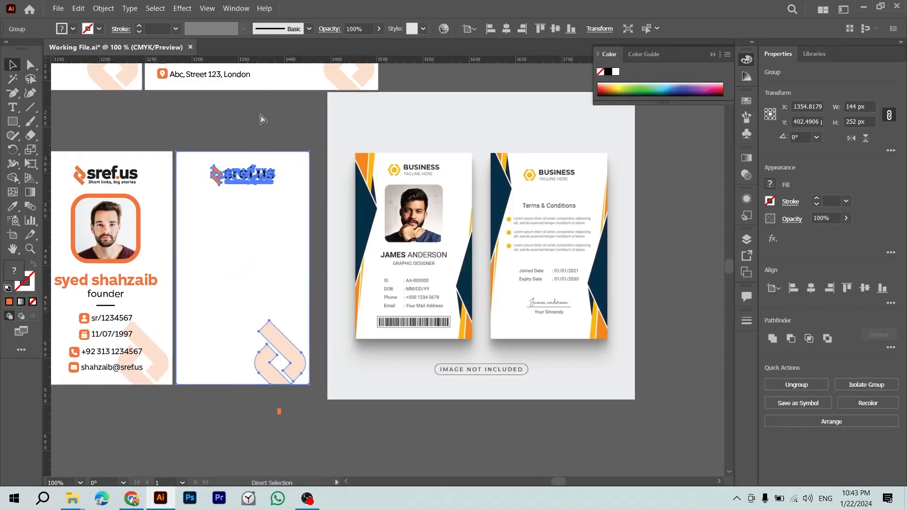
{"action": "key", "text": "ctrl+s"}
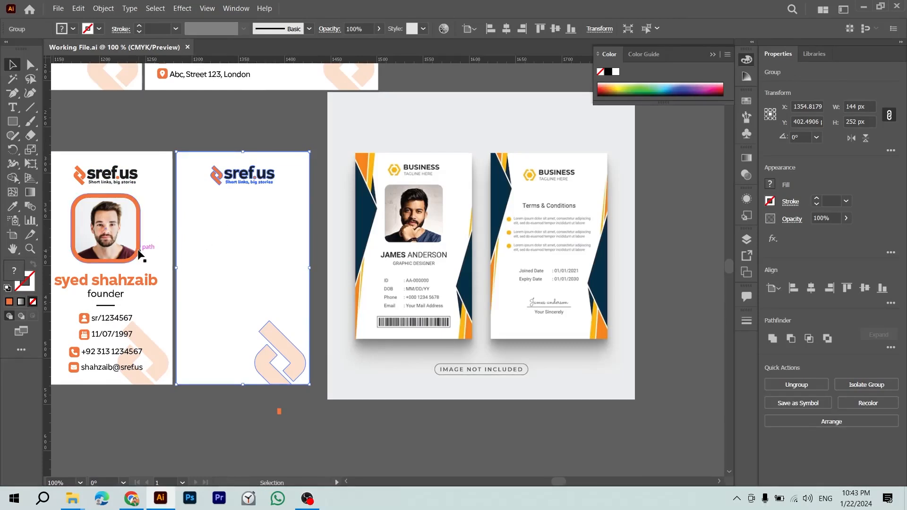
Step: Try copying the name and ID texts onto the back card, then undo it
{"action": "left_click", "coordinate": [131, 285]}
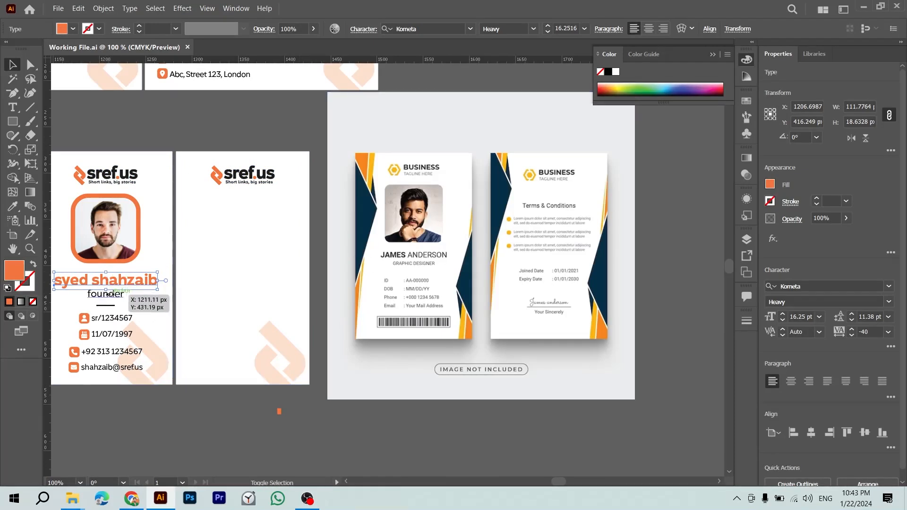
{"action": "left_click", "coordinate": [112, 319], "text": "shift"}
{"action": "left_click_drag", "start_coordinate": [118, 279], "coordinate": [261, 269], "text": "alt"}
{"action": "double_click", "coordinate": [262, 228]}
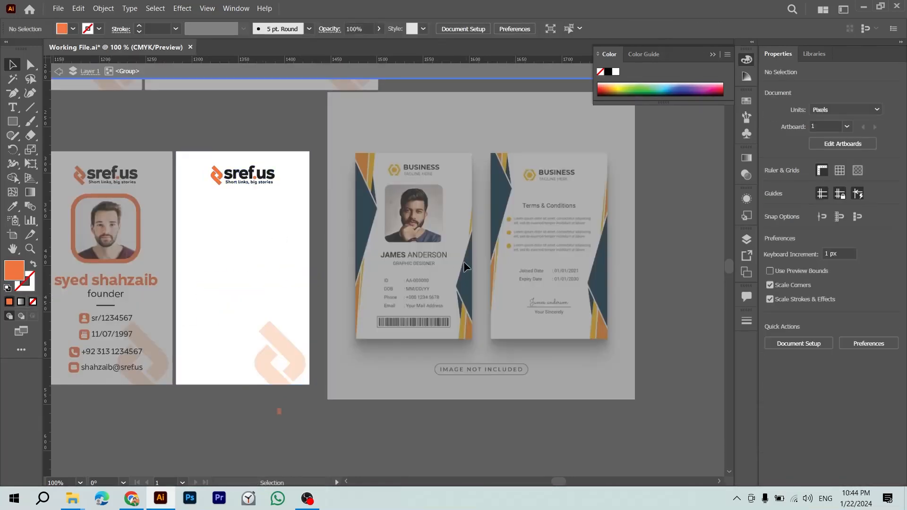
{"action": "double_click", "coordinate": [444, 321]}
{"action": "key", "text": "ctrl+z"}
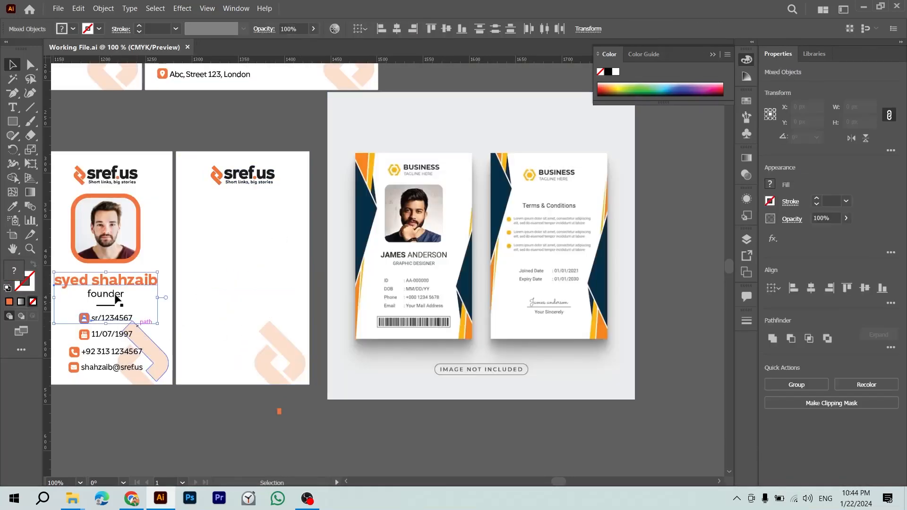
Step: Copy the founder and sr/1234567 texts to the back card, centre them and move them higher
{"action": "left_click", "coordinate": [114, 295]}
{"action": "left_click", "coordinate": [114, 320], "text": "shift"}
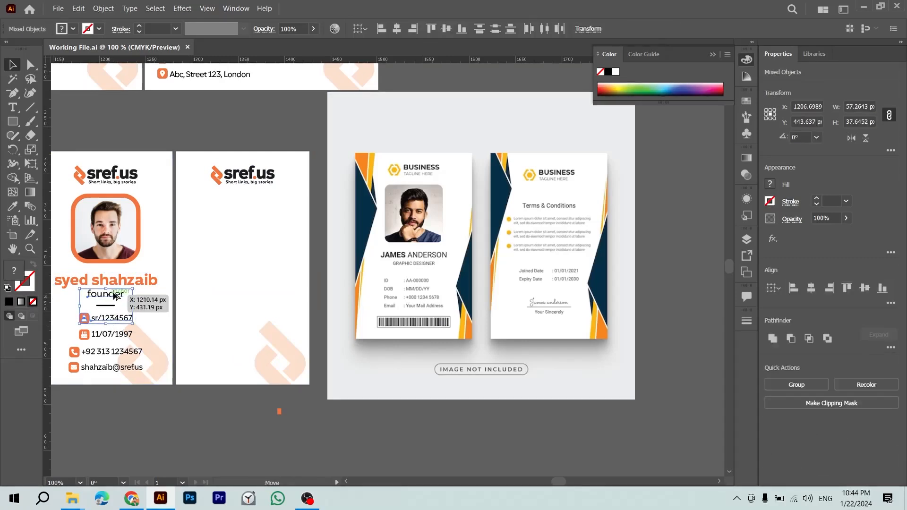
{"action": "left_click_drag", "start_coordinate": [108, 299], "coordinate": [216, 299], "text": "alt"}
{"action": "left_click", "coordinate": [259, 214]}
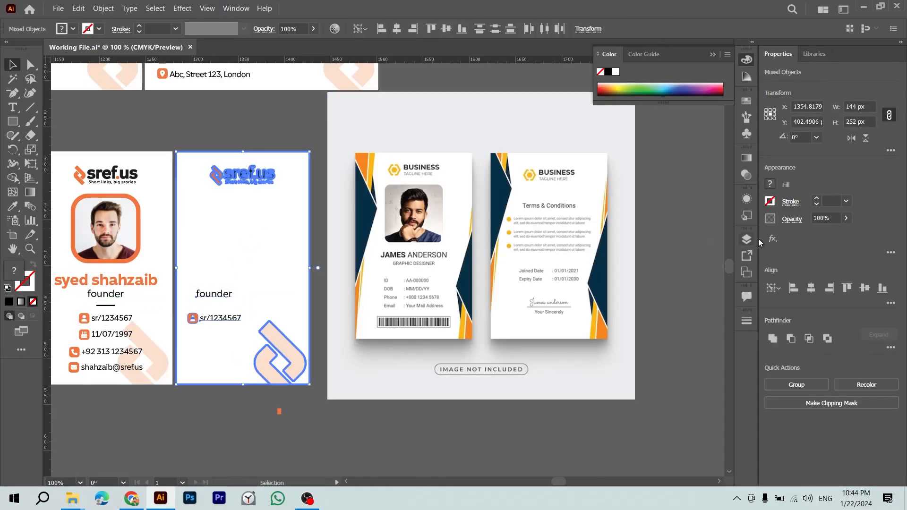
{"action": "left_click", "coordinate": [811, 288]}
{"action": "left_click", "coordinate": [305, 440]}
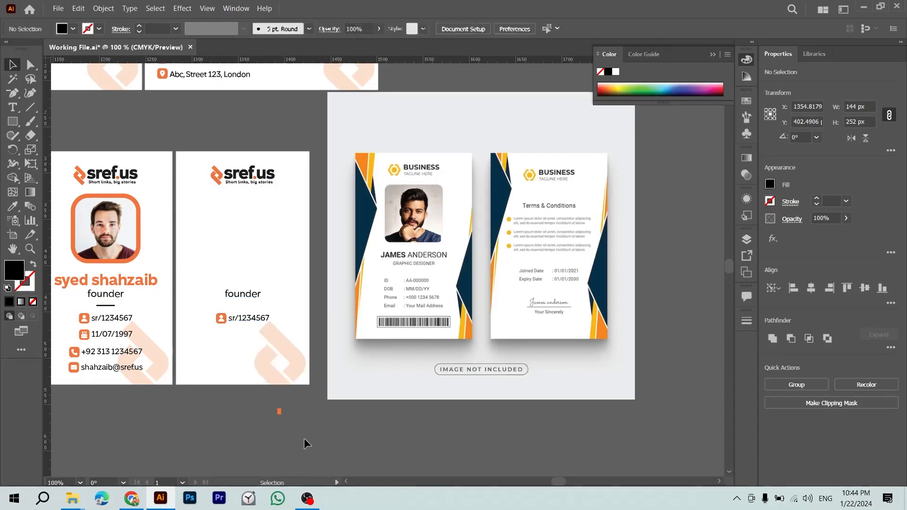
{"action": "left_click", "coordinate": [238, 314]}
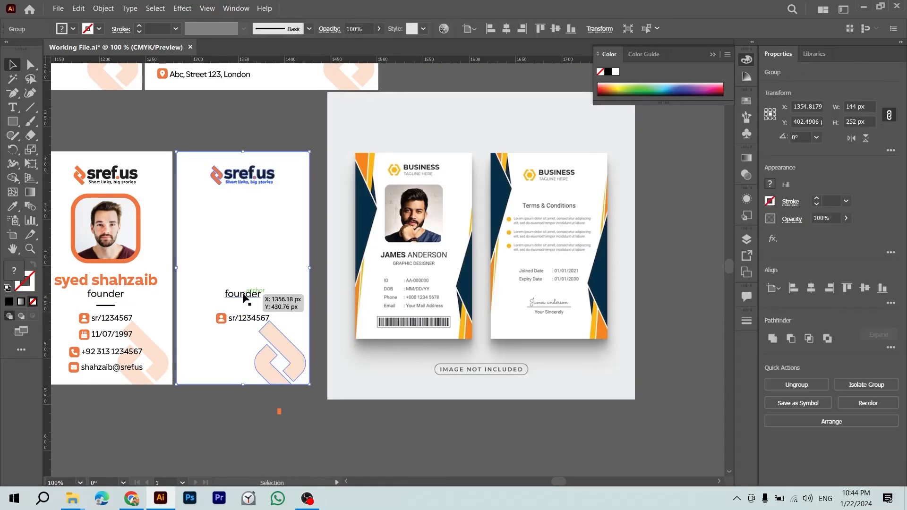
{"action": "left_click", "coordinate": [244, 297]}
{"action": "left_click", "coordinate": [243, 317], "text": "shift"}
{"action": "left_click_drag", "start_coordinate": [250, 292], "coordinate": [249, 224]}
{"action": "left_click", "coordinate": [254, 422]}
Step: Retype founder as 'terms & conditions', centre-aligned and centred on the back card
{"action": "key", "text": "t"}
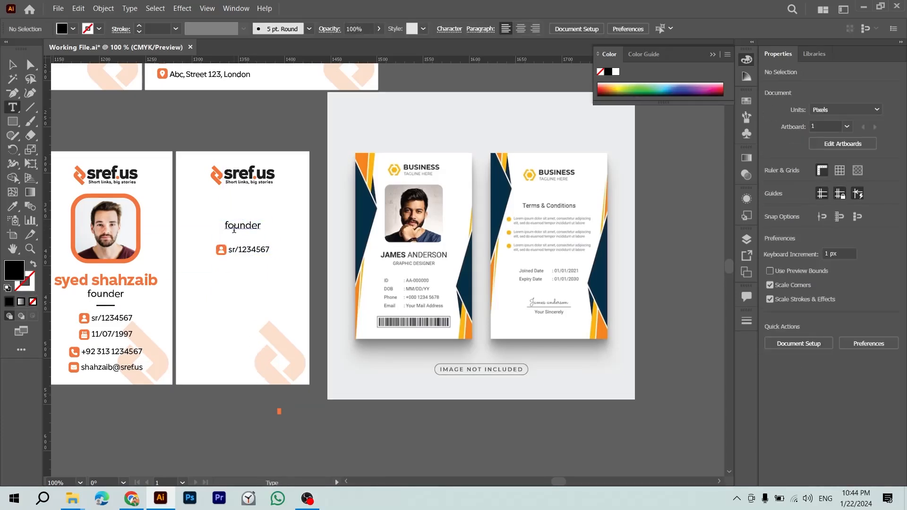
{"action": "double_click", "coordinate": [234, 228]}
{"action": "type", "text": "terms & conditions"}
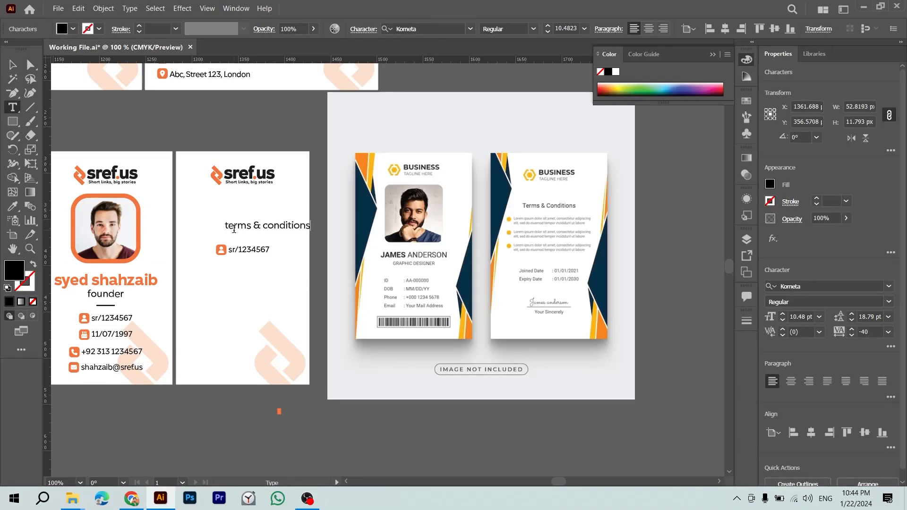
{"action": "key", "text": "Escape"}
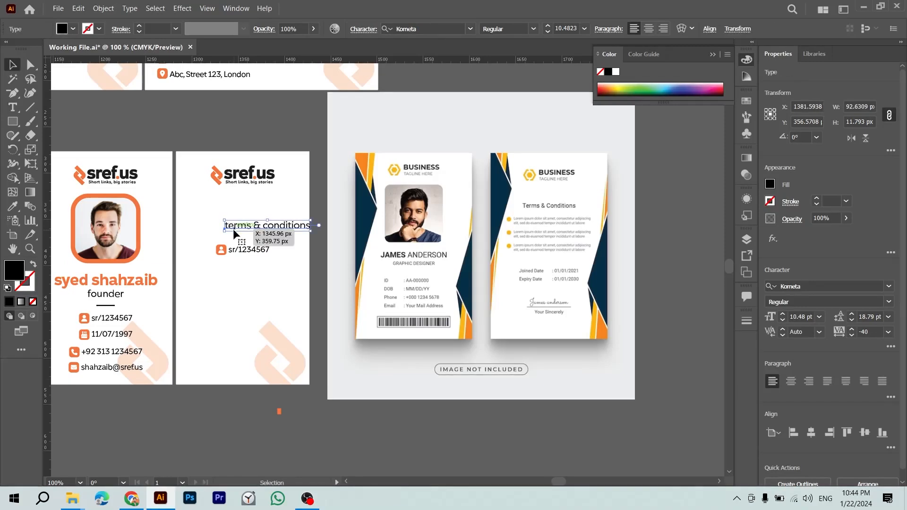
{"action": "left_click", "coordinate": [790, 381]}
{"action": "left_click", "coordinate": [292, 227]}
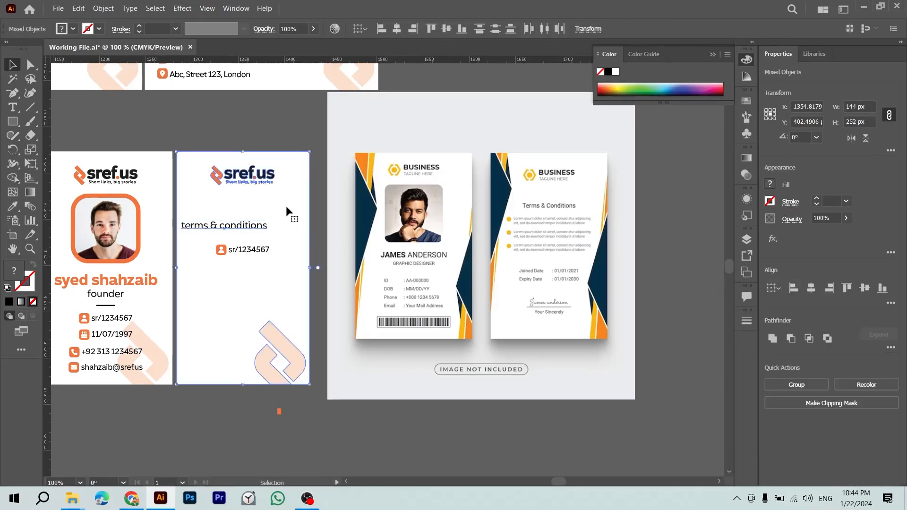
{"action": "left_click", "coordinate": [812, 287]}
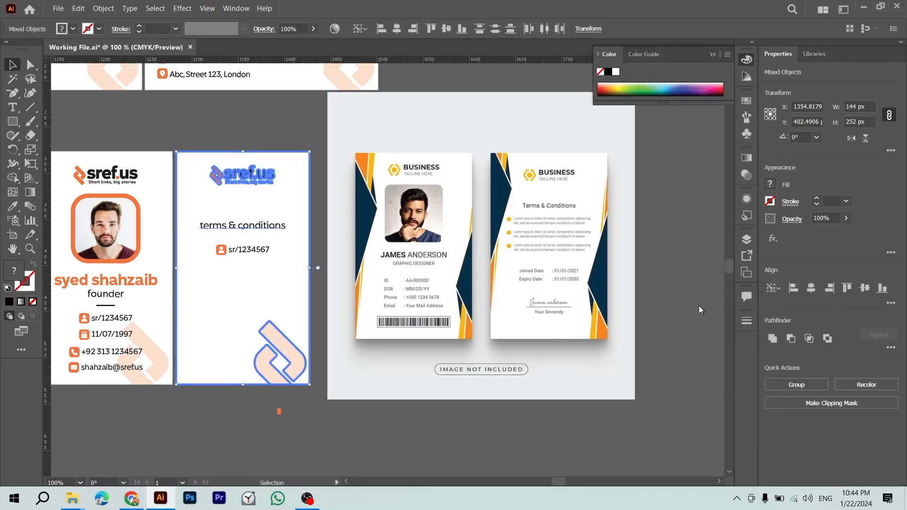
{"action": "left_click", "coordinate": [292, 433]}
Step: Delete the icon beside the sr/1234567 line and select all of that line's text
{"action": "left_click", "coordinate": [265, 253]}
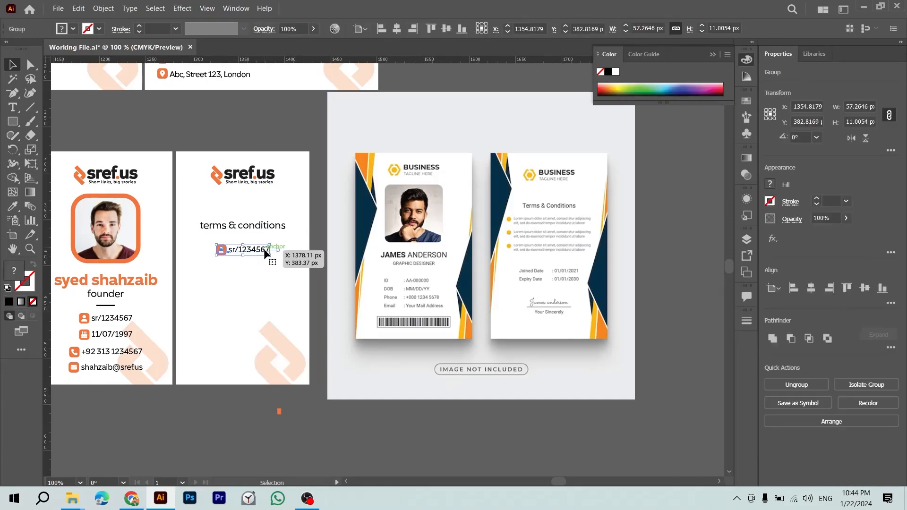
{"action": "left_click", "coordinate": [249, 410]}
{"action": "left_click", "coordinate": [220, 250]}
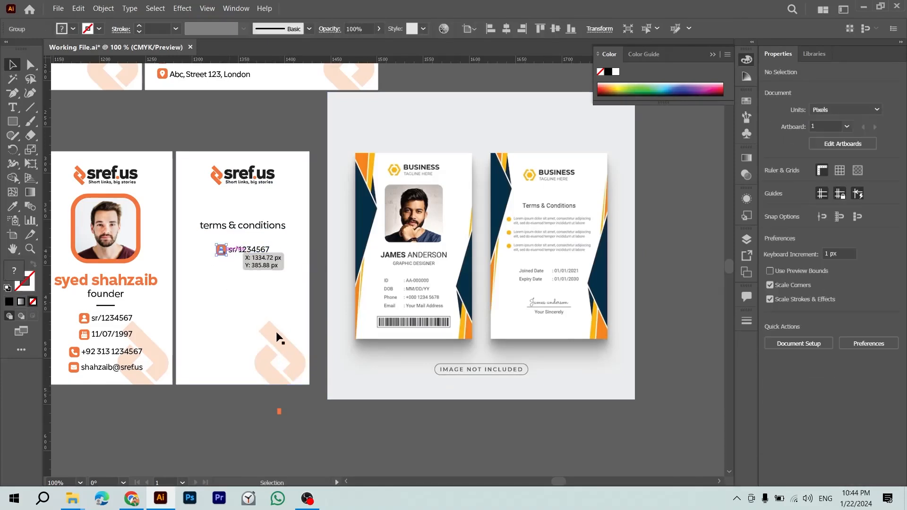
{"action": "key", "text": "Delete"}
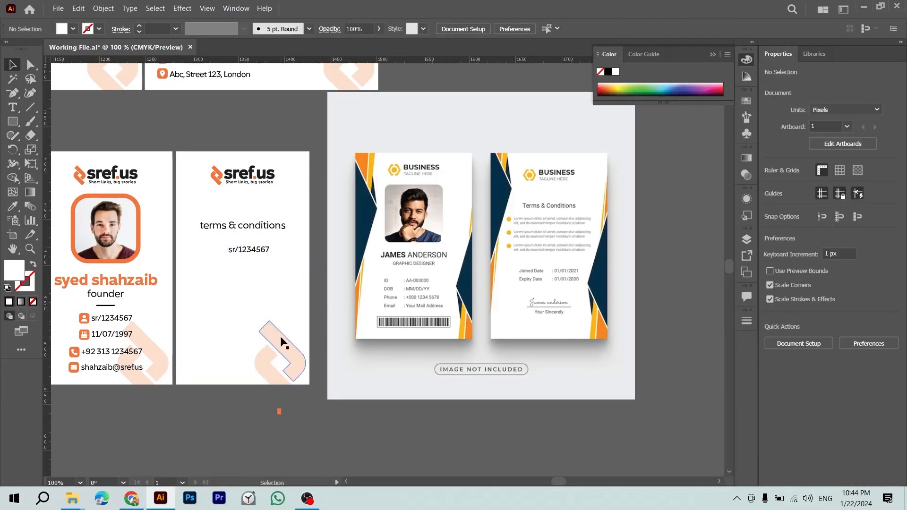
{"action": "double_click", "coordinate": [256, 249]}
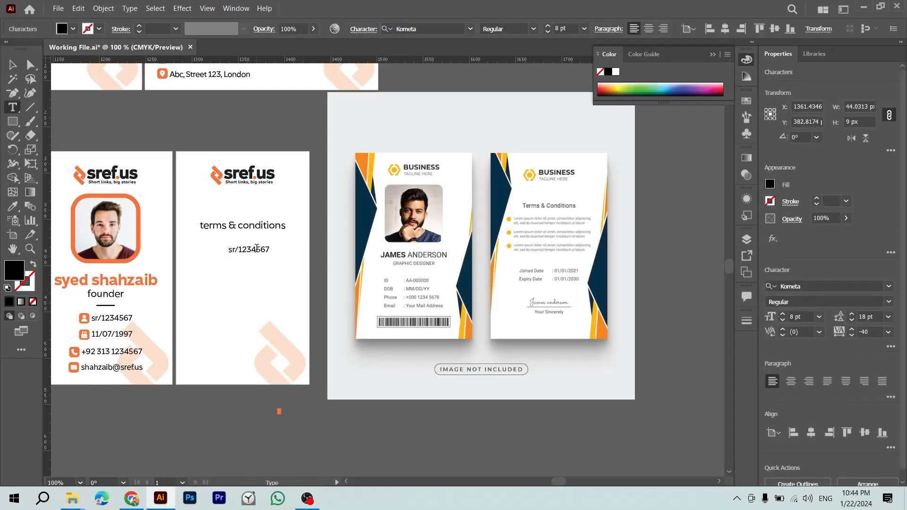
{"action": "key", "text": "ctrl+plus"}
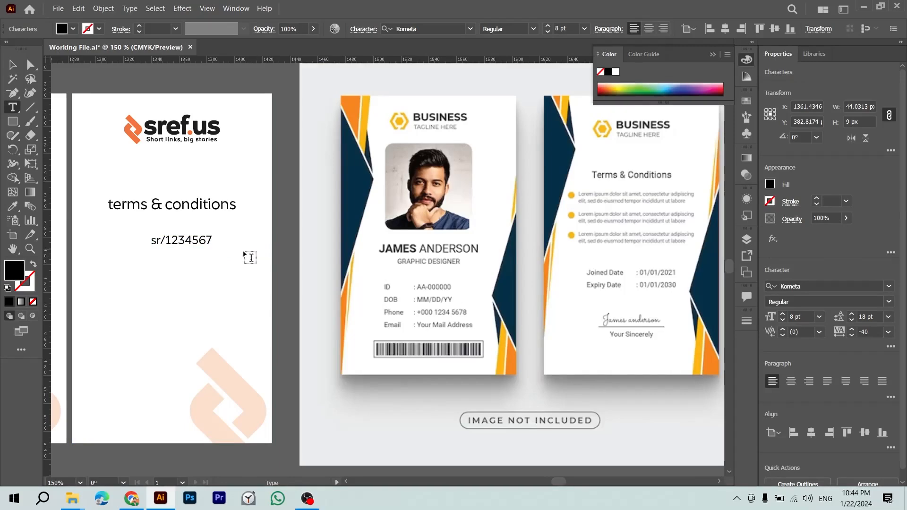
{"action": "key", "text": "ctrl+a"}
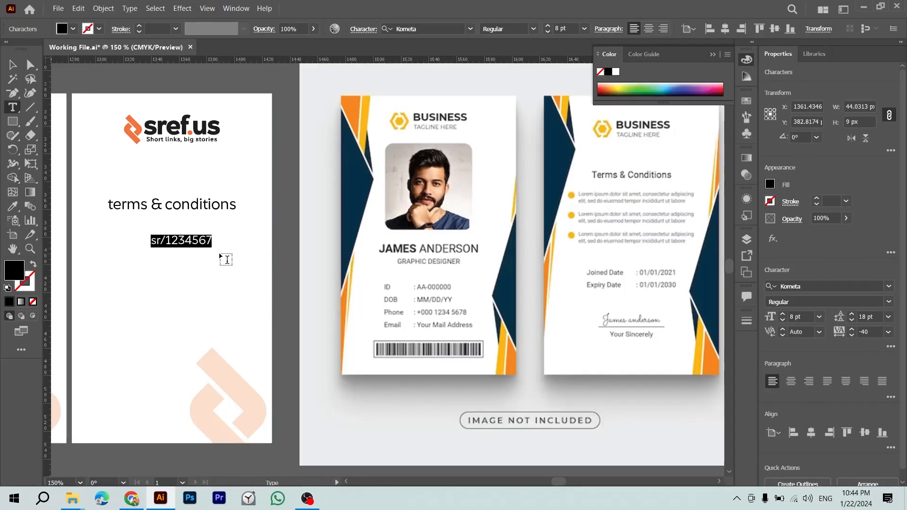
{"action": "key", "text": "alt+Tab"}
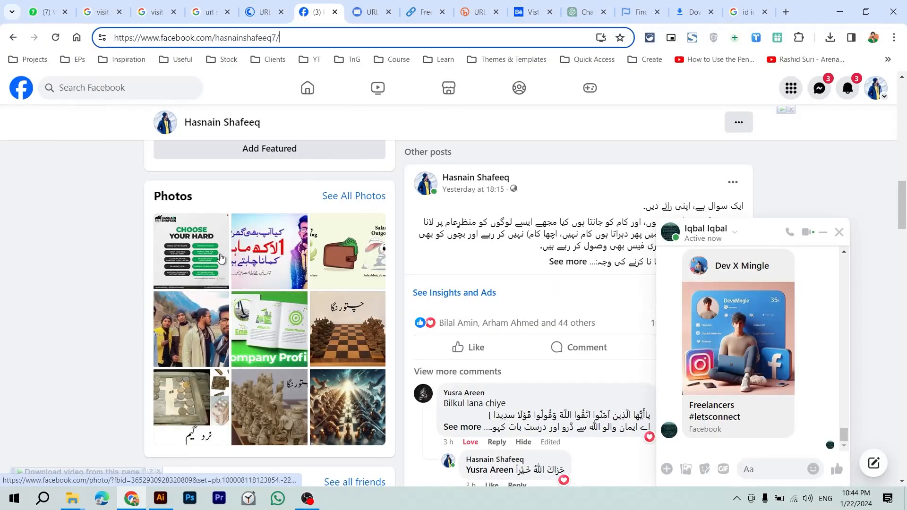
Step: Load lipsum.com in a new Chrome tab and copy its first Lorem Ipsum sentence
{"action": "key", "text": "ctrl+t"}
{"action": "type", "text": "lorem"}
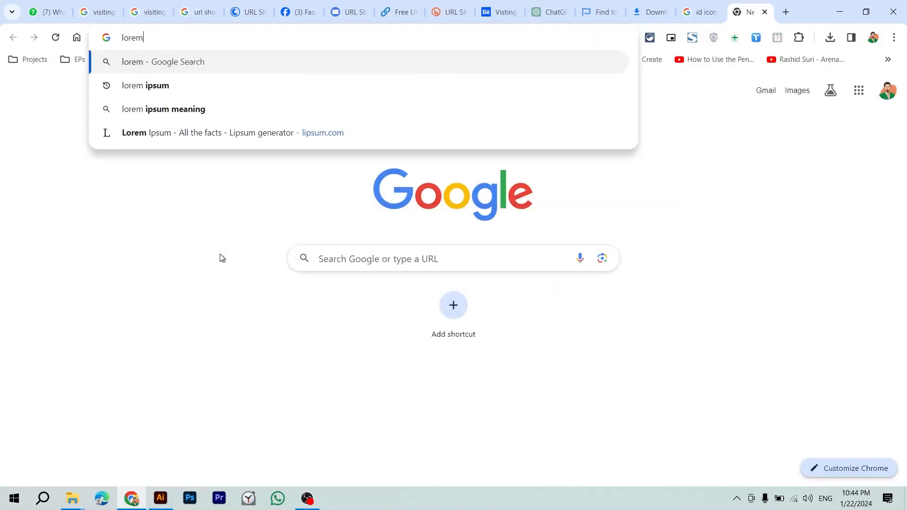
{"action": "type", "text": " ip"}
{"action": "key", "text": "Down"}
{"action": "key", "text": "Return"}
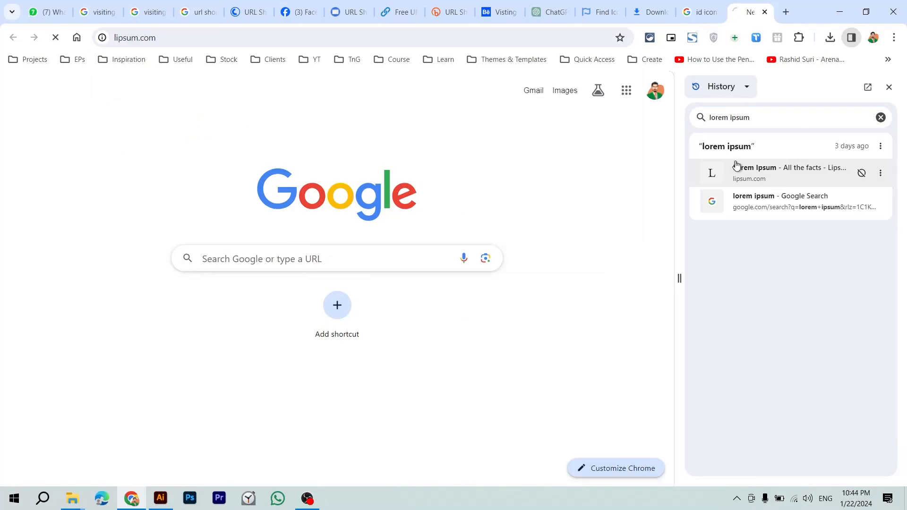
{"action": "left_click", "coordinate": [889, 87]}
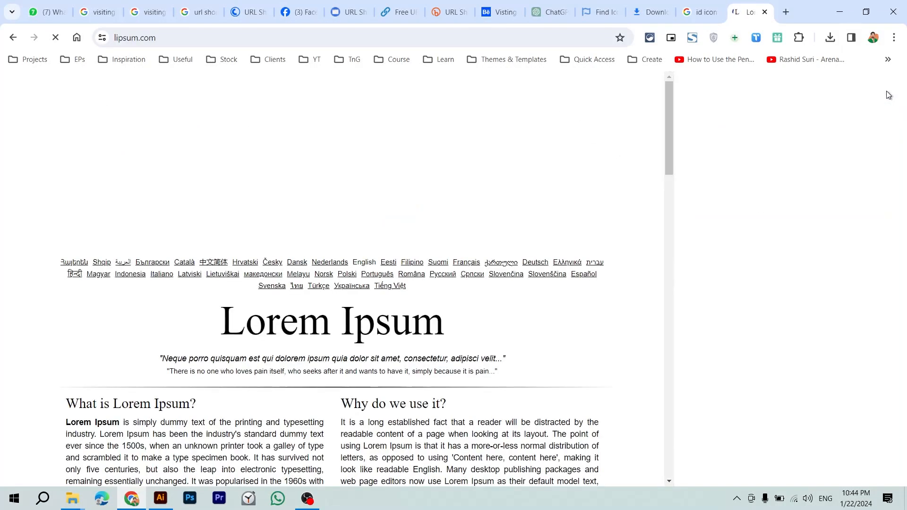
{"action": "double_click", "coordinate": [188, 305]}
{"action": "left_click_drag", "start_coordinate": [188, 305], "coordinate": [232, 316]}
{"action": "key", "text": "ctrl+c"}
{"action": "key", "text": "alt+Tab"}
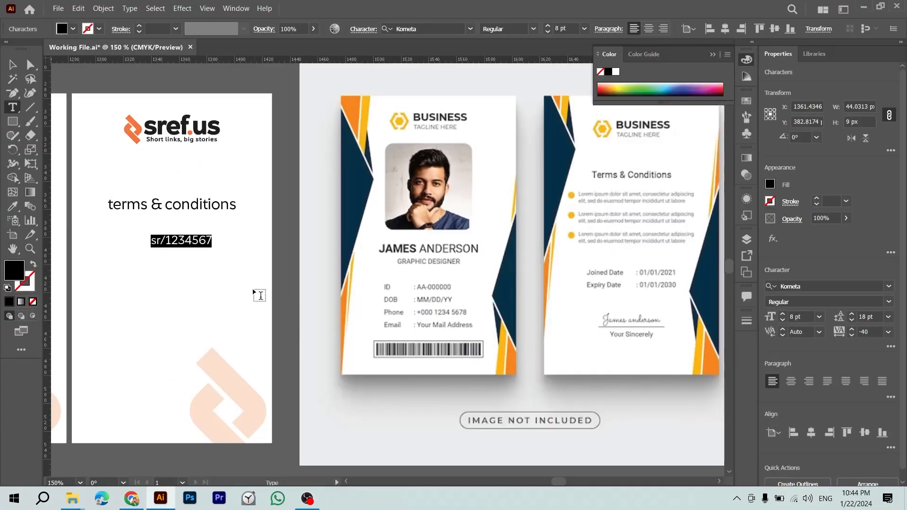
Step: Paste the Lorem Ipsum sentence over the ID line and shift it left
{"action": "key", "text": "ctrl+v"}
{"action": "key", "text": "Escape"}
{"action": "left_click_drag", "start_coordinate": [228, 248], "coordinate": [197, 248]}
{"action": "key", "text": "t"}
{"action": "left_click", "coordinate": [239, 242]}
{"action": "key", "text": "ctrl+a"}
{"action": "key", "text": "Escape"}
{"action": "key", "text": "ctrl+a"}
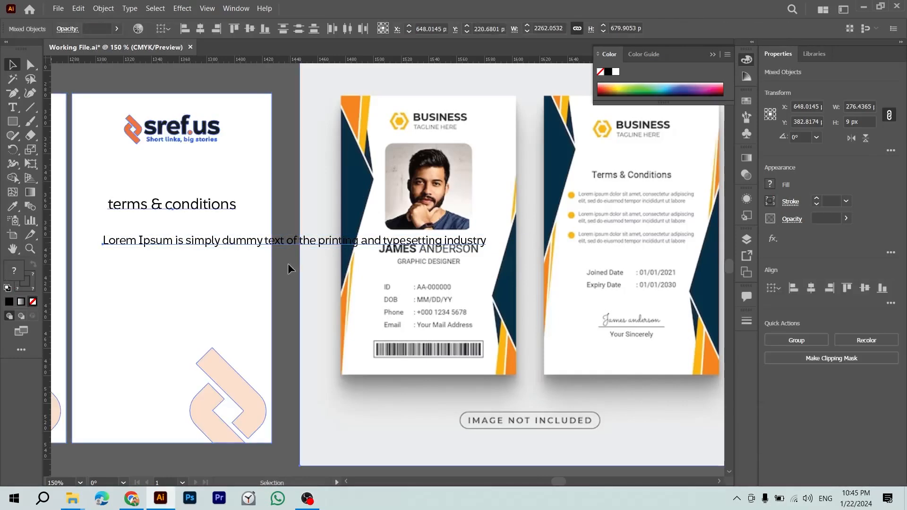
Step: Clear the pasted Lorem Ipsum line and remove its empty text box
{"action": "key", "text": "t"}
{"action": "left_click", "coordinate": [287, 245]}
{"action": "key", "text": "ctrl+a"}
{"action": "key", "text": "ctrl+c"}
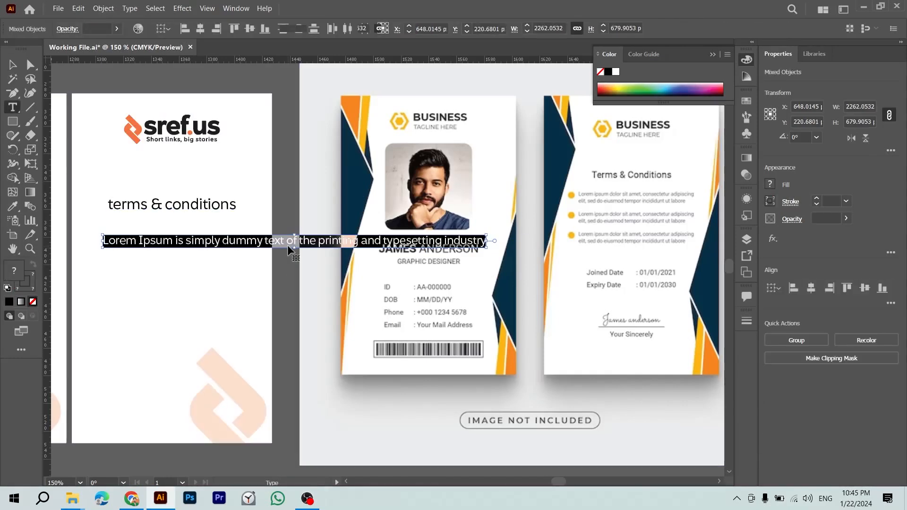
{"action": "key", "text": "BackSpace"}
{"action": "key", "text": "Delete"}
{"action": "scroll", "coordinate": [287, 245], "scroll_direction": "left", "scroll_amount": 2}
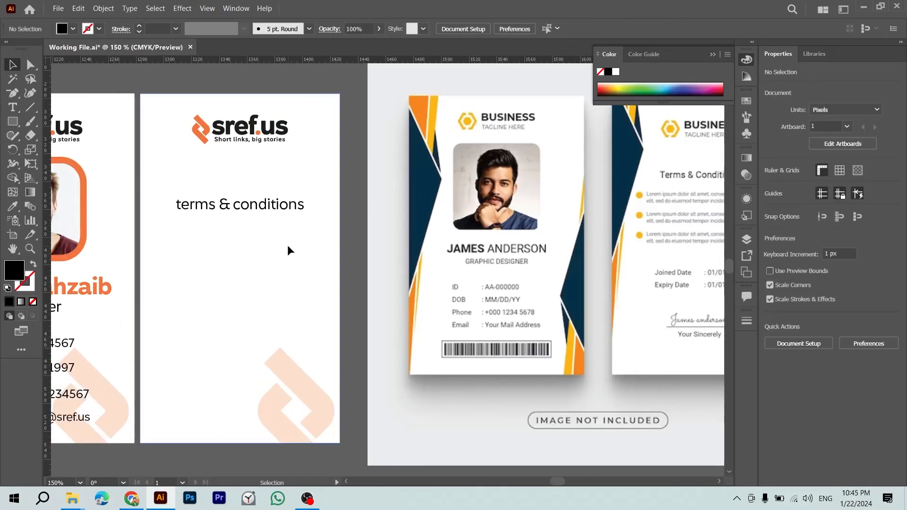
Step: Paste the Lorem Ipsum sentence into a new area text frame below the heading
{"action": "key", "text": "t"}
{"action": "left_click_drag", "start_coordinate": [164, 229], "coordinate": [317, 348]}
{"action": "key", "text": "ctrl+v"}
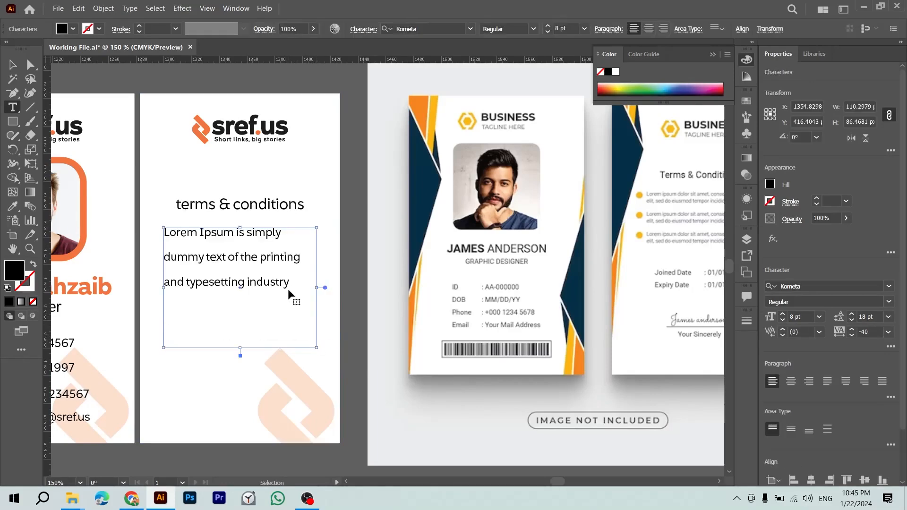
{"action": "key", "text": "ctrl+a"}
{"action": "key", "text": "alt+Up"}
{"action": "key", "text": "alt+Up"}
{"action": "key", "text": "alt+Up"}
{"action": "key", "text": "alt+Up"}
{"action": "key", "text": "Escape"}
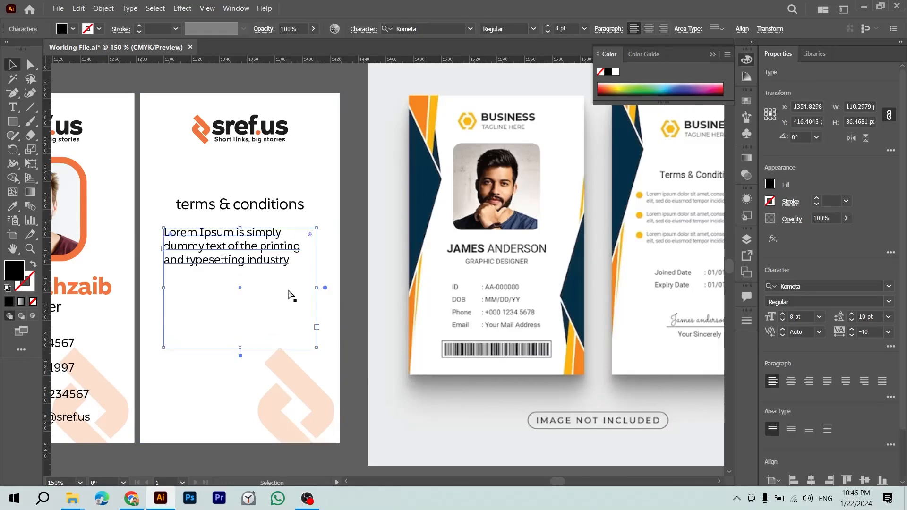
Step: Match the paragraph's styling with the Eyedropper and tighten its leading to 10 pt
{"action": "key", "text": "i"}
{"action": "scroll", "coordinate": [302, 288], "scroll_direction": "left", "scroll_amount": 3}
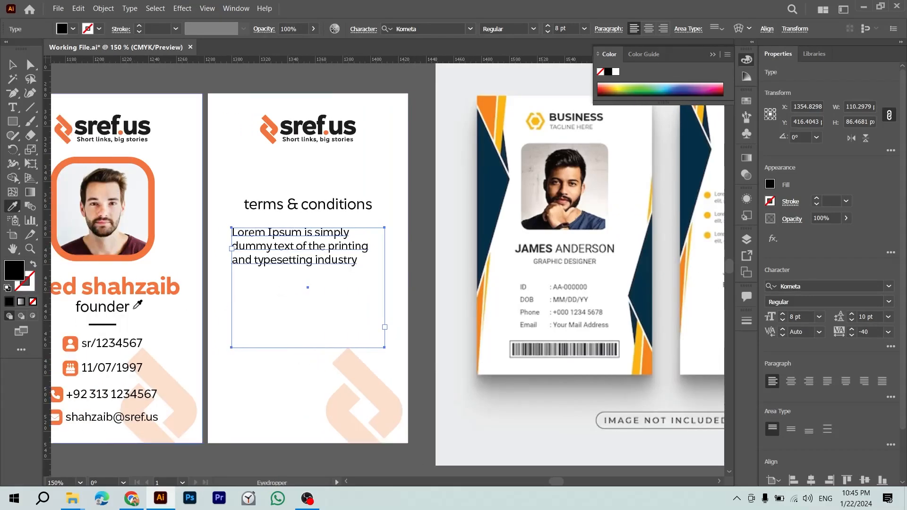
{"action": "left_click", "coordinate": [264, 252]}
{"action": "key", "text": "v"}
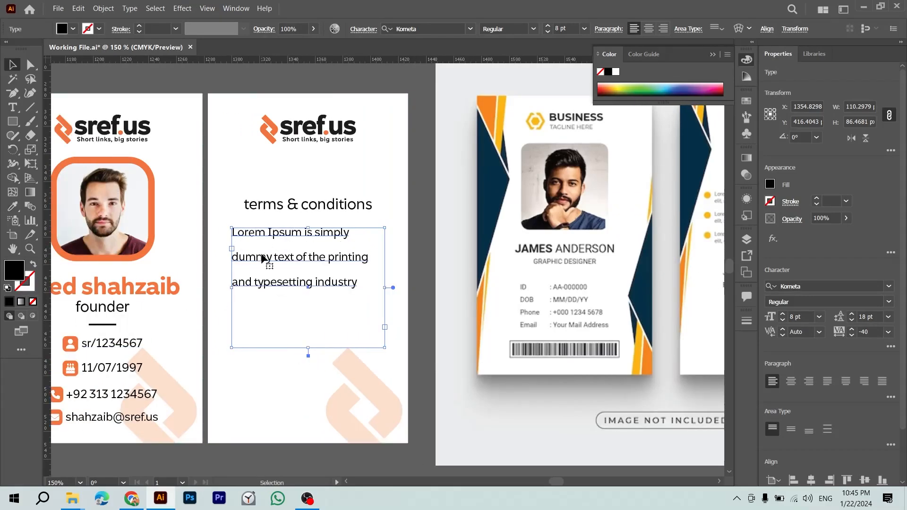
{"action": "left_click", "coordinate": [284, 210]}
{"action": "left_click", "coordinate": [286, 234]}
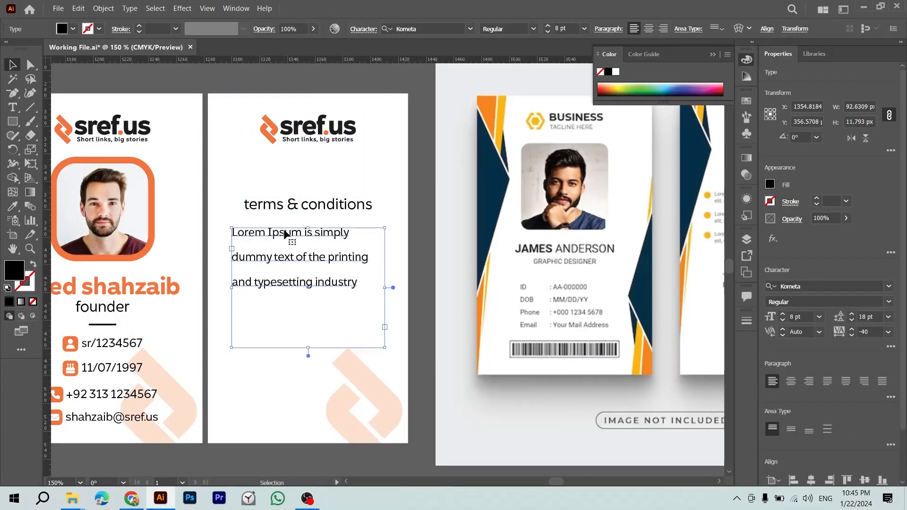
{"action": "key", "text": "alt+Up"}
{"action": "key", "text": "alt+Up"}
{"action": "key", "text": "alt+Up"}
{"action": "key", "text": "alt+Up"}
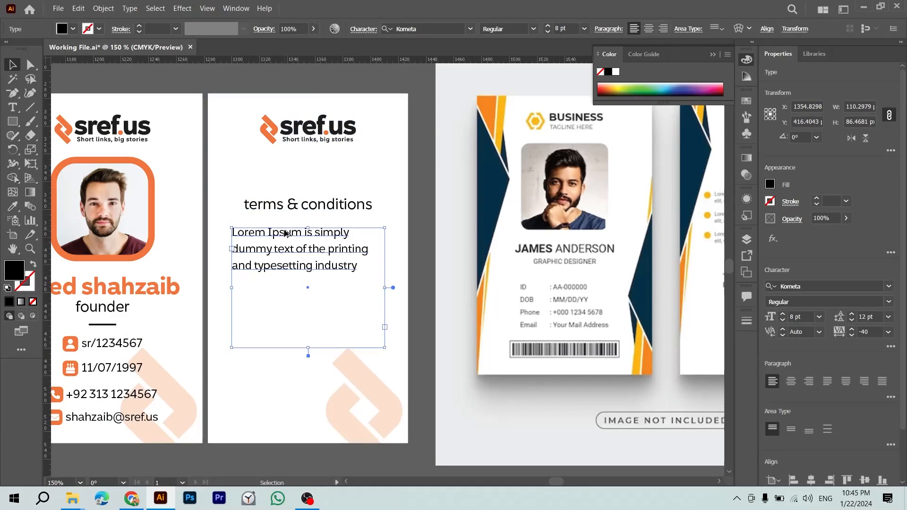
Step: Change the capital L and I at the paragraph start to lowercase
{"action": "key", "text": "t"}
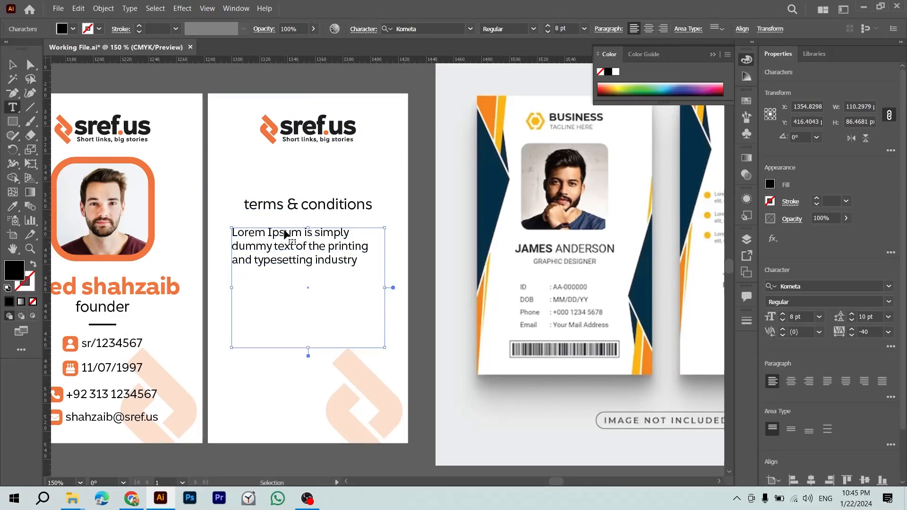
{"action": "key", "text": "shift+Right"}
{"action": "type", "text": "l"}
{"action": "key", "text": "ctrl+Right"}
{"action": "type", "text": "i"}
{"action": "key", "text": "ctrl+a"}
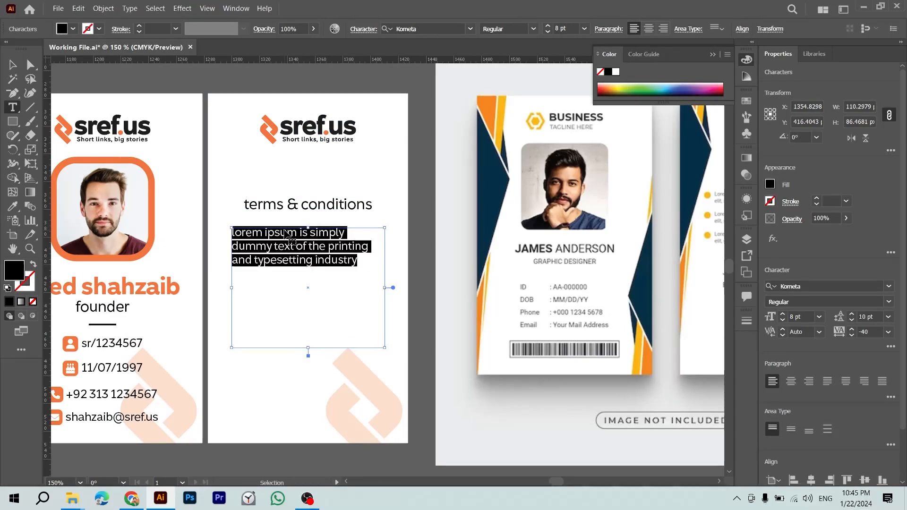
{"action": "key", "text": "Escape"}
{"action": "scroll", "coordinate": [502, 307], "scroll_direction": "right", "scroll_amount": 2}
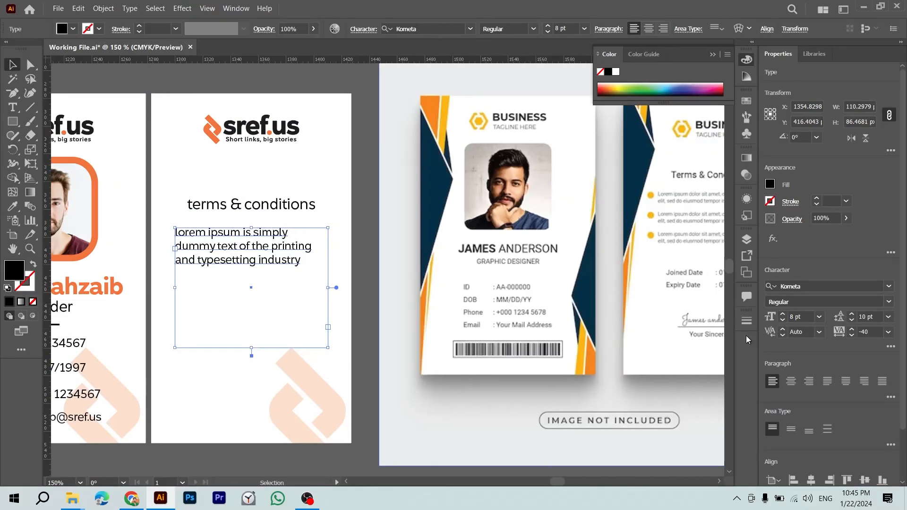
Step: Set the back card's body paragraph to 6 pt and widen its text frame slightly
{"action": "key", "text": "Down"}
{"action": "key", "text": "Down"}
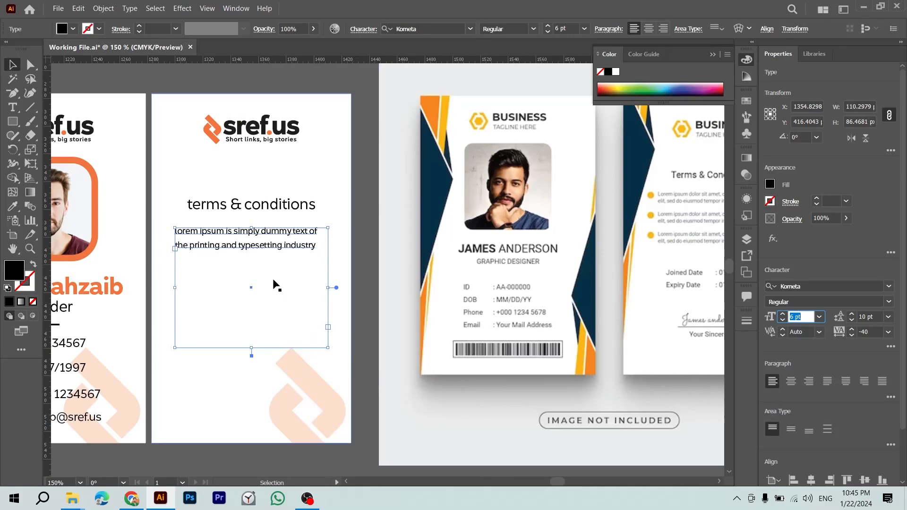
{"action": "key", "text": "Return"}
{"action": "double_click", "coordinate": [268, 243]}
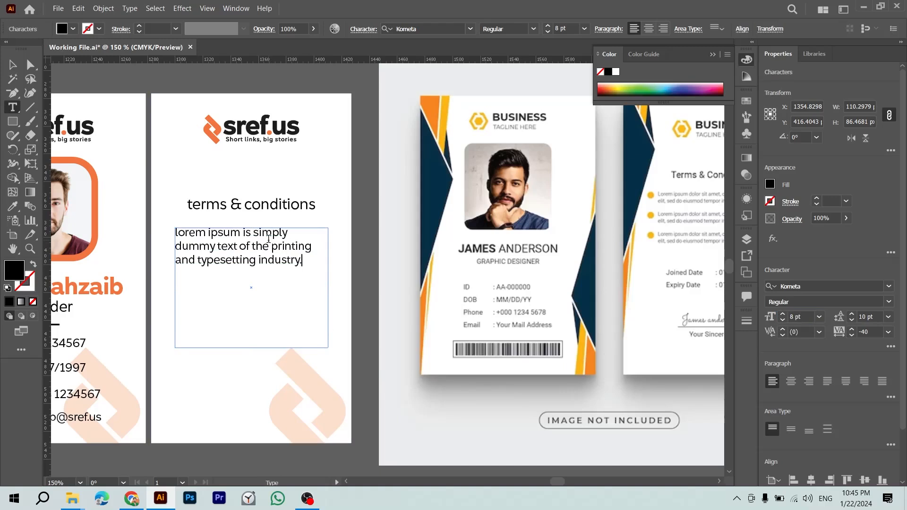
{"action": "key", "text": "ctrl+a"}
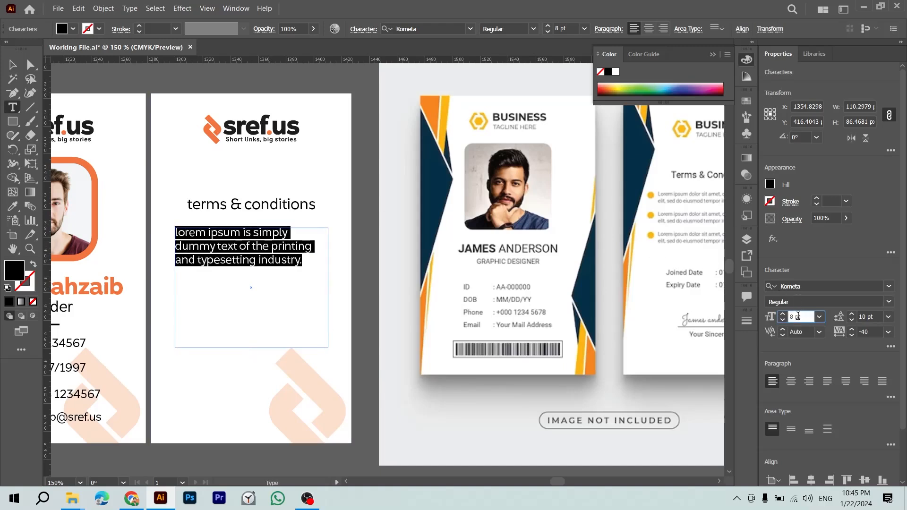
{"action": "key", "text": "Down"}
{"action": "key", "text": "Down"}
{"action": "key", "text": "Down"}
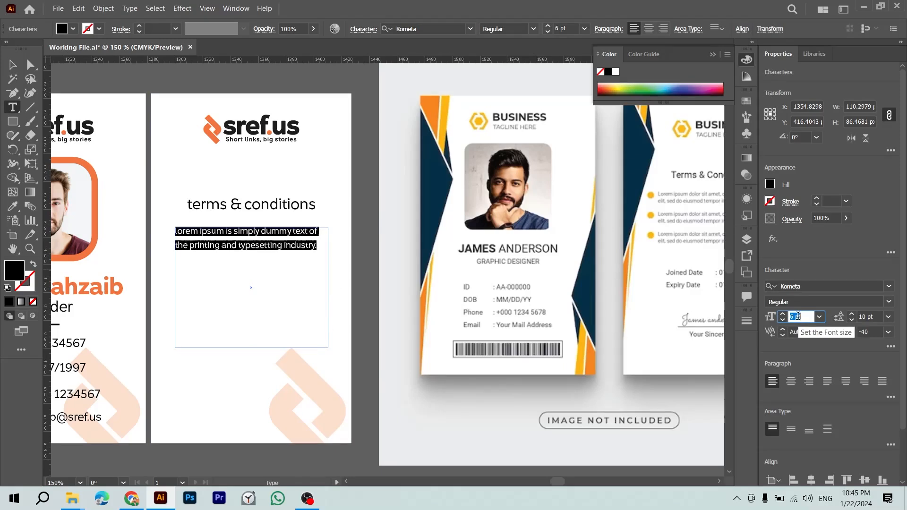
{"action": "type", "text": "V"}
{"action": "key", "text": "ctrl+z"}
{"action": "key", "text": "Escape"}
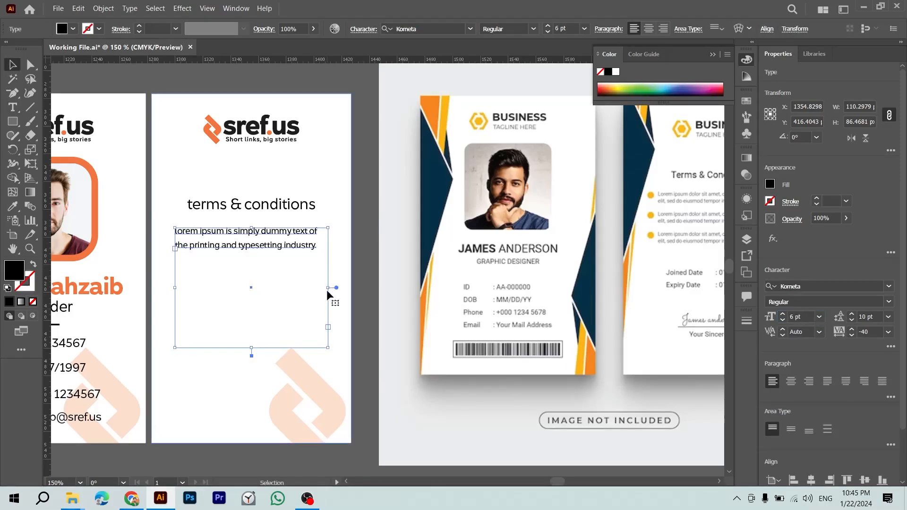
{"action": "left_click_drag", "start_coordinate": [331, 288], "coordinate": [339, 287]}
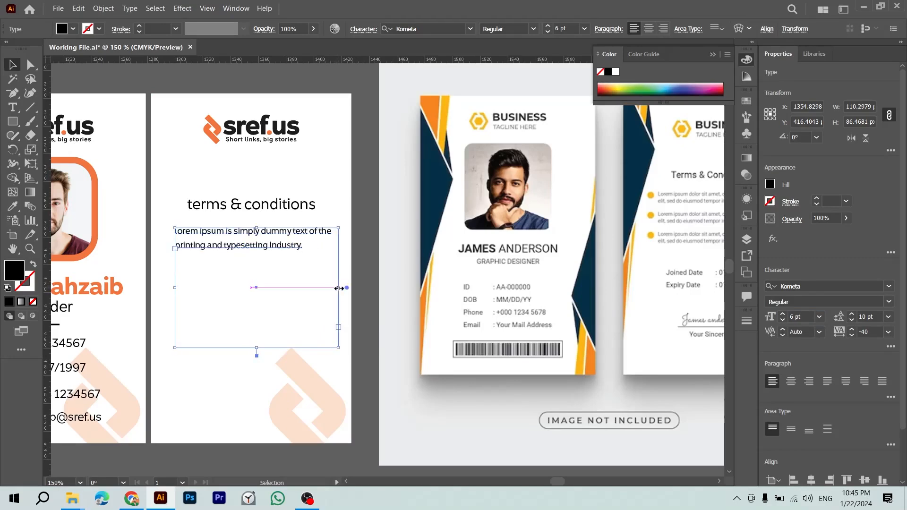
Step: Paste the lorem ipsum paragraph twice more with blank lines between, then shorten the frame to fit
{"action": "double_click", "coordinate": [274, 244]}
{"action": "key", "text": "ctrl+a"}
{"action": "key", "text": "ctrl+c"}
{"action": "key", "text": "Right"}
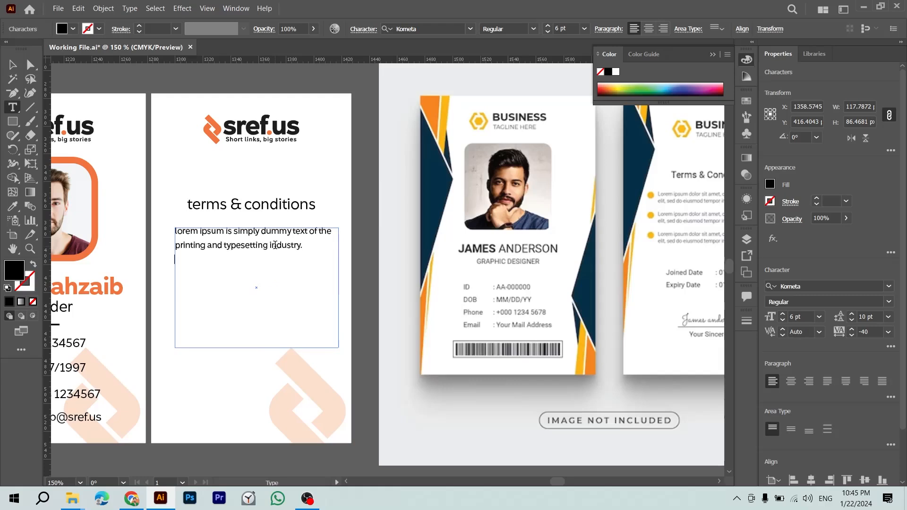
{"action": "key", "text": "Return"}
{"action": "key", "text": "Return"}
{"action": "key", "text": "ctrl+v"}
{"action": "key", "text": "Return"}
{"action": "key", "text": "Return"}
{"action": "key", "text": "ctrl+v"}
{"action": "key", "text": "Escape"}
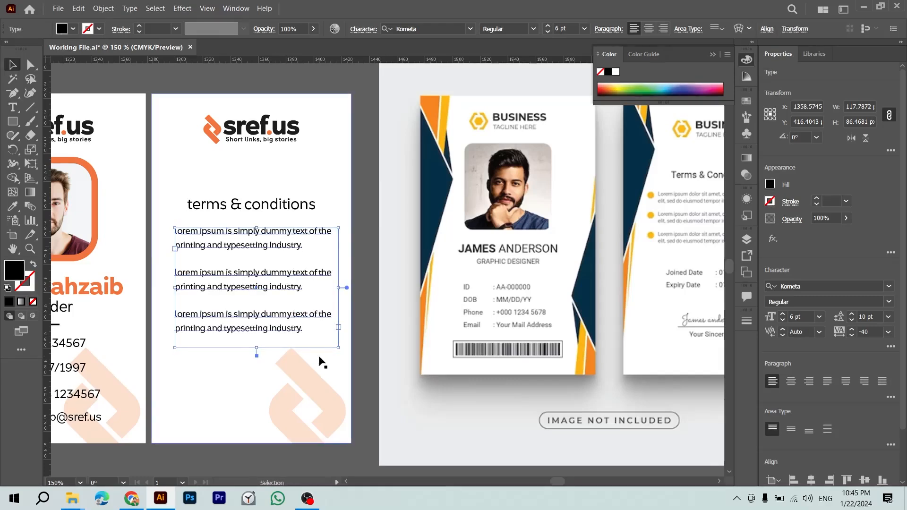
{"action": "left_click_drag", "start_coordinate": [256, 347], "coordinate": [255, 334]}
{"action": "left_click", "coordinate": [356, 363]}
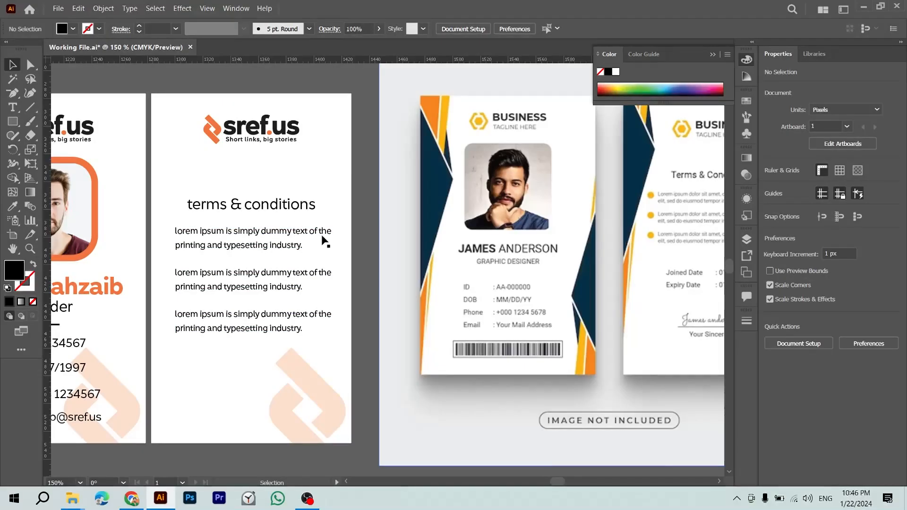
Step: Centre the body text horizontally on the back card
{"action": "left_click", "coordinate": [293, 236]}
{"action": "left_click", "coordinate": [324, 177], "text": "shift"}
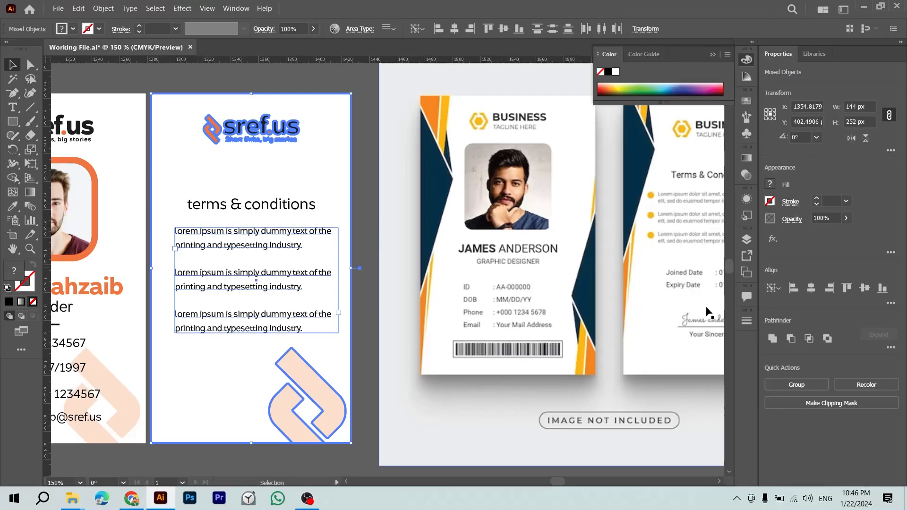
{"action": "left_click", "coordinate": [817, 287]}
{"action": "left_click", "coordinate": [373, 313]}
{"action": "left_click", "coordinate": [287, 242]}
{"action": "key", "text": "Down"}
{"action": "key", "text": "Down"}
{"action": "key", "text": "Up"}
{"action": "key", "text": "Up"}
{"action": "key", "text": "Up"}
{"action": "key", "text": "Up"}
Step: Make the 'terms & conditions' title Bold
{"action": "left_click", "coordinate": [286, 207], "text": "shift"}
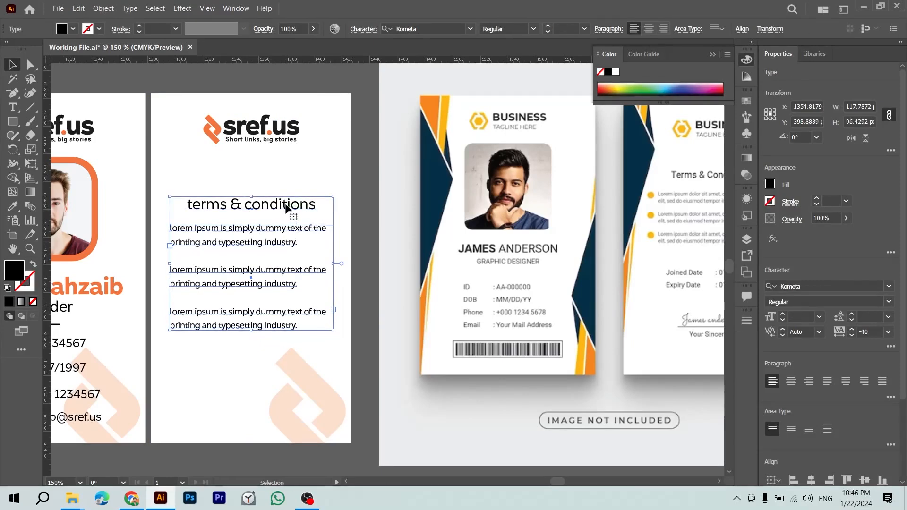
{"action": "left_click", "coordinate": [360, 191]}
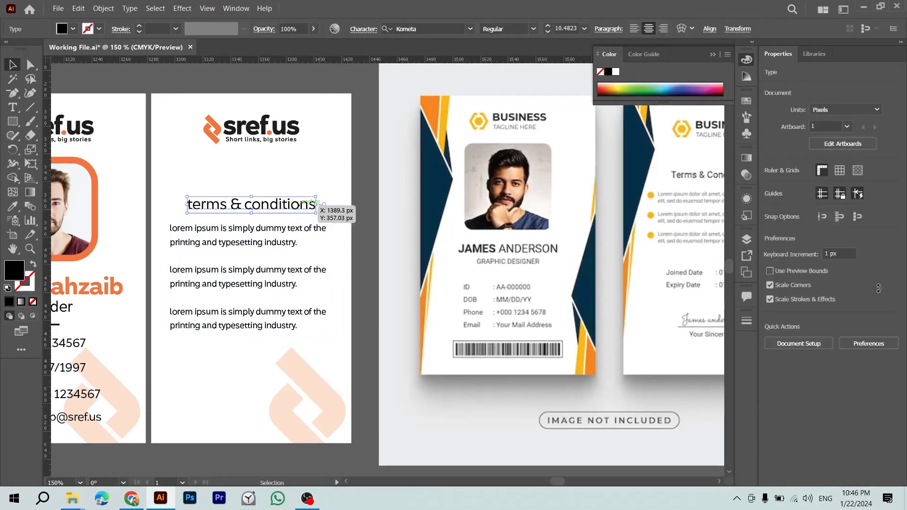
{"action": "left_click", "coordinate": [889, 302]}
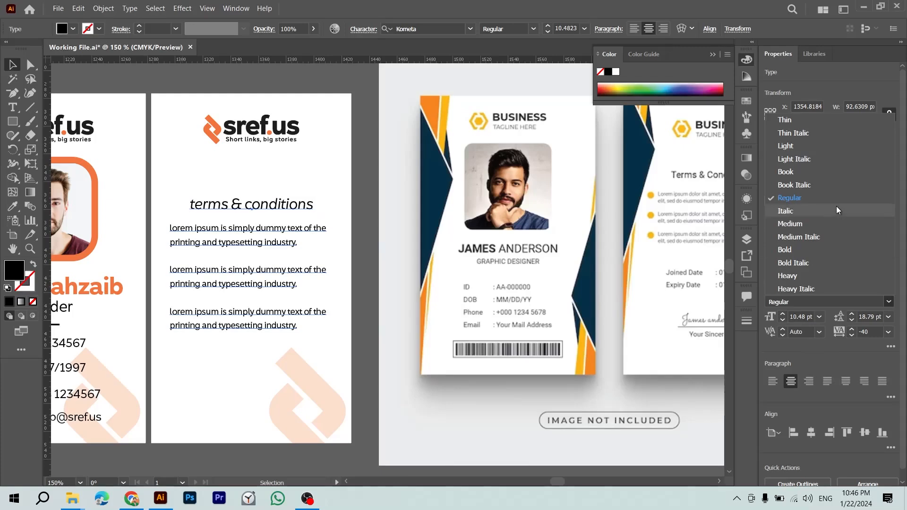
{"action": "left_click", "coordinate": [813, 246]}
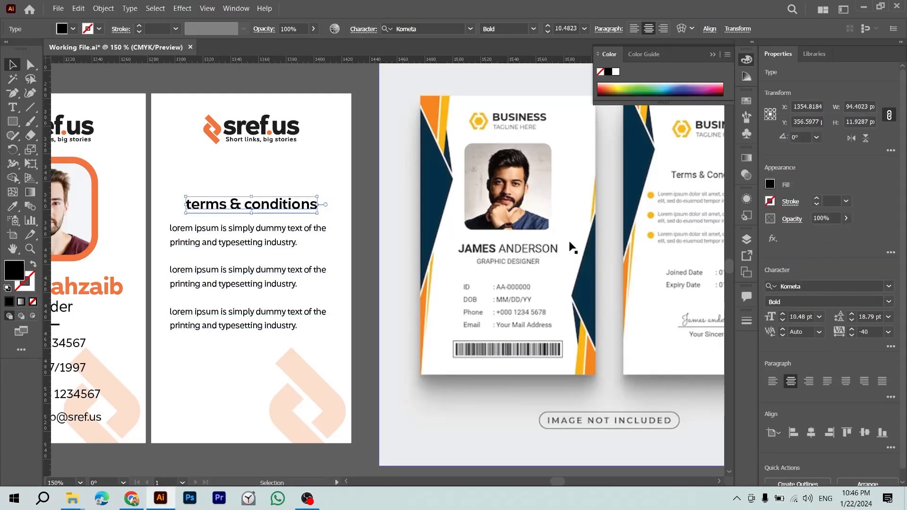
{"action": "left_click", "coordinate": [364, 274]}
Step: Move the title and body text up together on the back card
{"action": "left_click", "coordinate": [291, 242]}
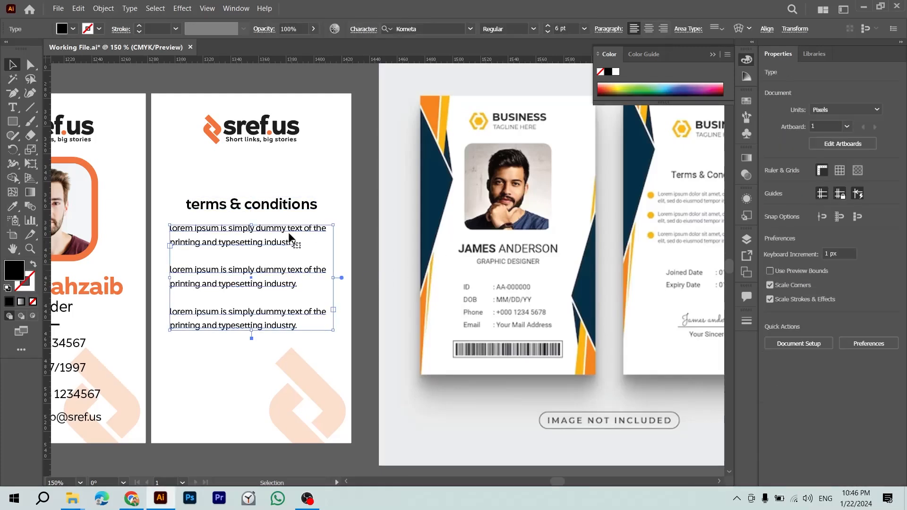
{"action": "left_click", "coordinate": [286, 212], "text": "shift"}
{"action": "left_click_drag", "start_coordinate": [287, 211], "coordinate": [286, 177]}
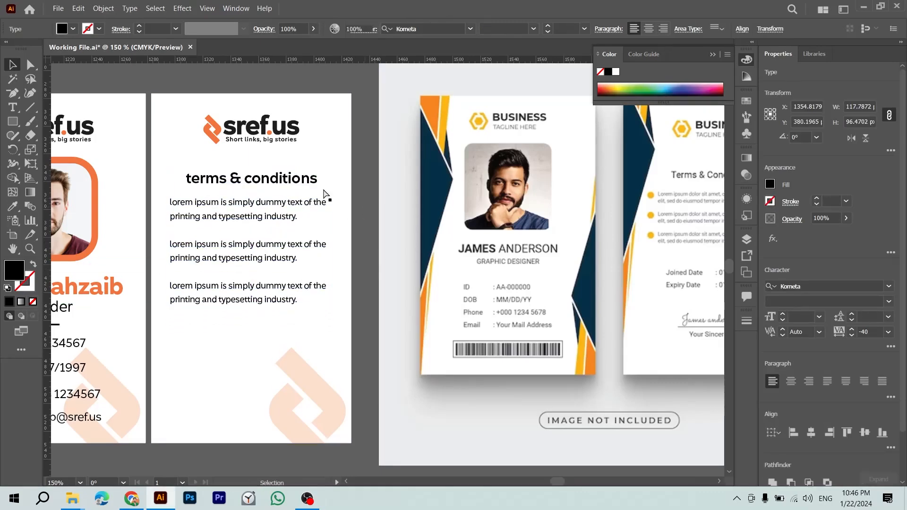
{"action": "left_click", "coordinate": [360, 220]}
Step: Zoom out to view all the cards in the layout
{"action": "left_click_drag", "start_coordinate": [643, 298], "coordinate": [512, 270]}
{"action": "key", "text": "ctrl+minus"}
{"action": "key", "text": "ctrl+minus"}
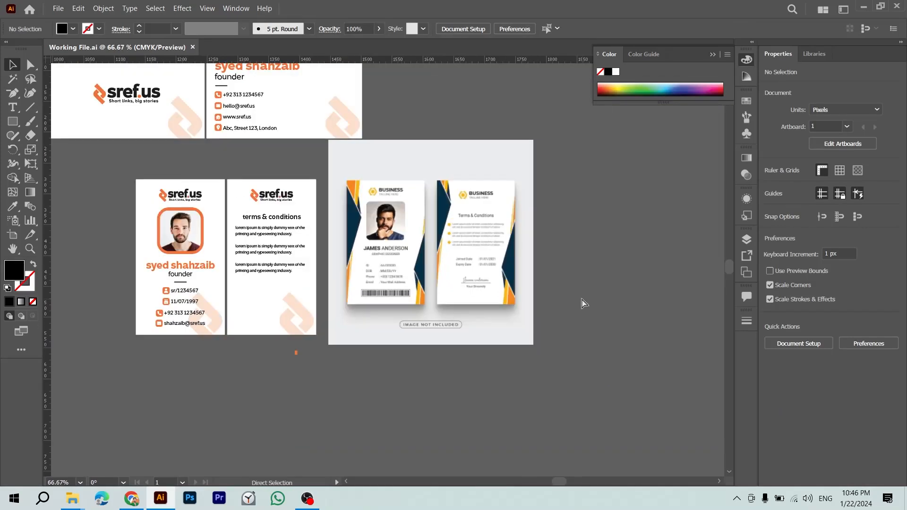
{"action": "left_click", "coordinate": [244, 255]}
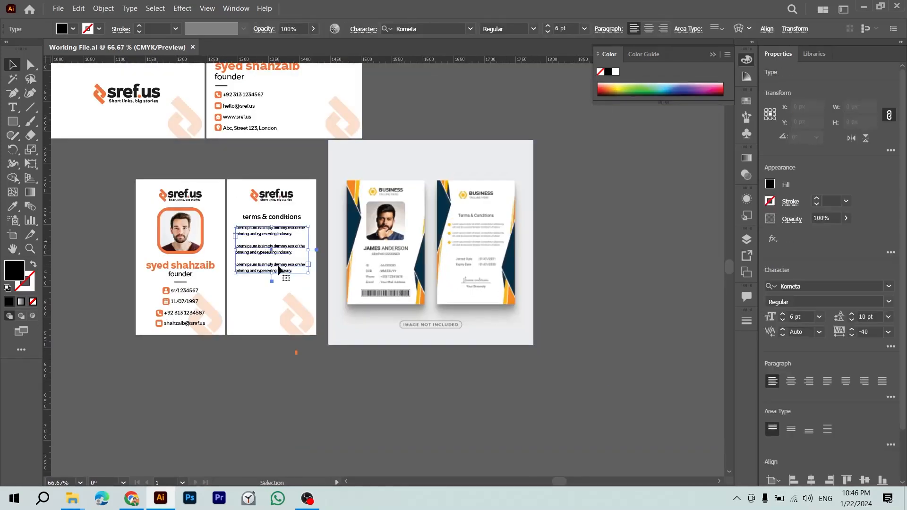
{"action": "left_click", "coordinate": [344, 388]}
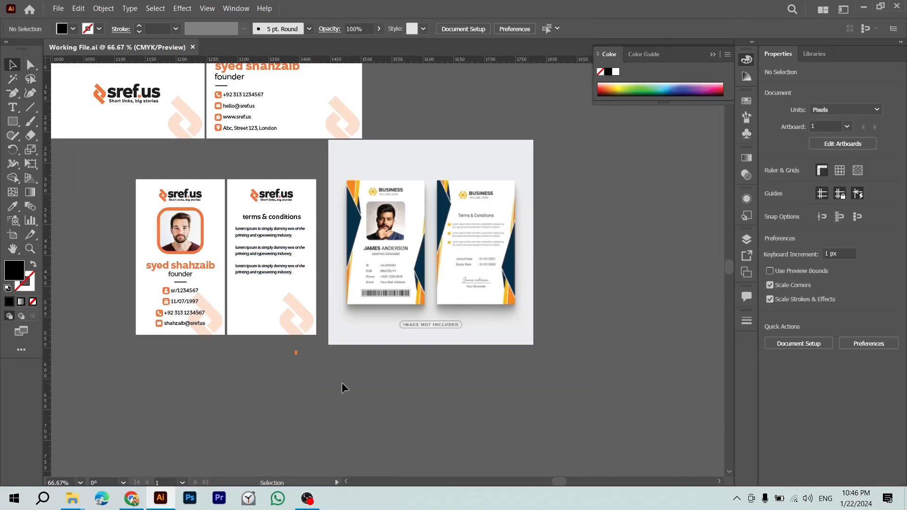
{"action": "key", "text": "ctrl+minus"}
{"action": "left_click_drag", "start_coordinate": [334, 383], "coordinate": [254, 394]}
{"action": "key", "text": "alt+Tab"}
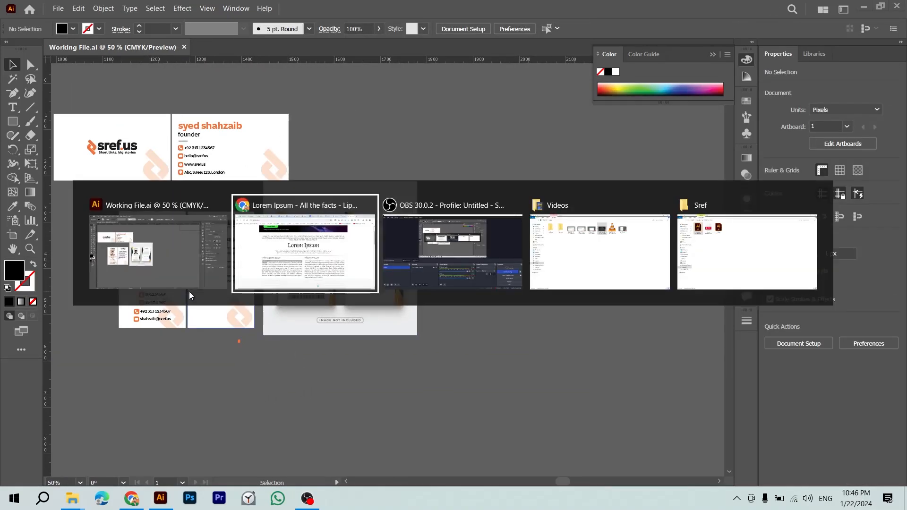
Step: Search Google for 'letterhead dimensions' in Chrome
{"action": "left_click", "coordinate": [299, 38]}
{"action": "type", "text": "letterhead dim"}
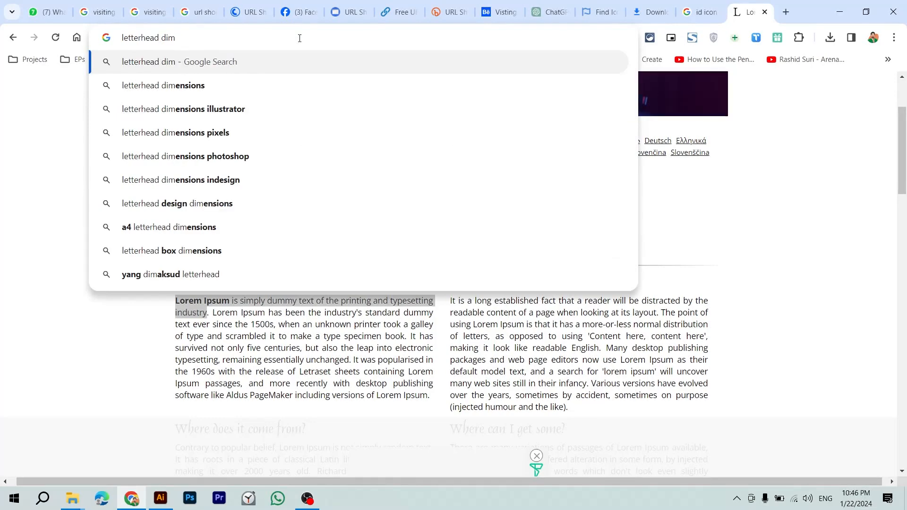
{"action": "key", "text": "Down"}
{"action": "key", "text": "Return"}
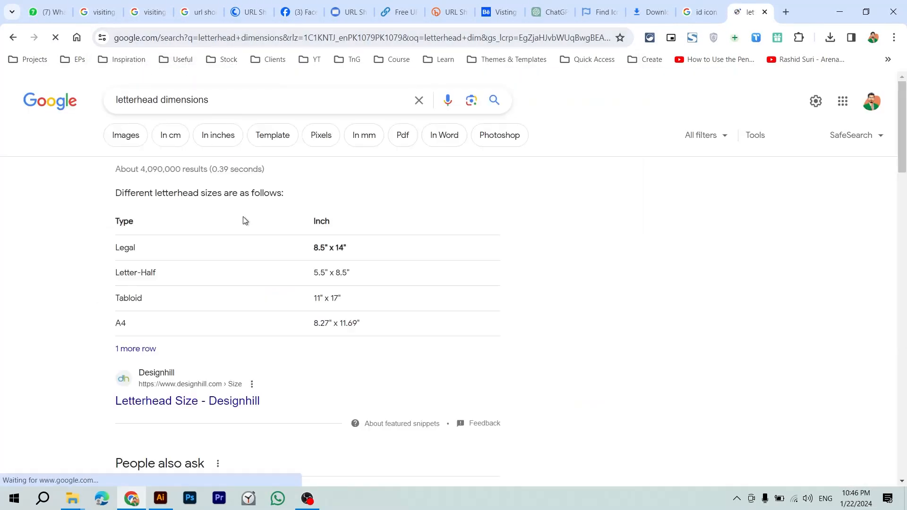
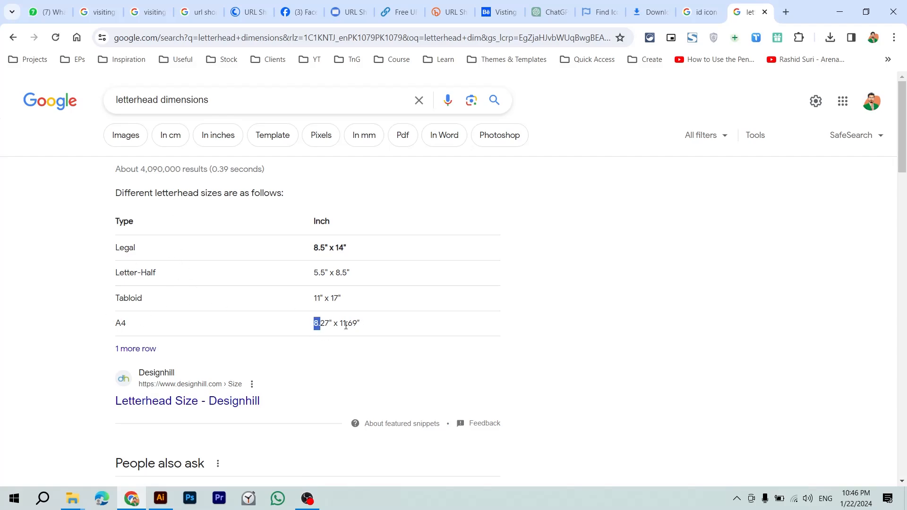
Step: Return to the Illustrator working file after noting that A4 is 8.27 × 11.69 in
{"action": "key", "text": "alt+Tab"}
Step: Switch the rulers to inches and create an 8.27 × 11.69 in rectangle
{"action": "key", "text": "m"}
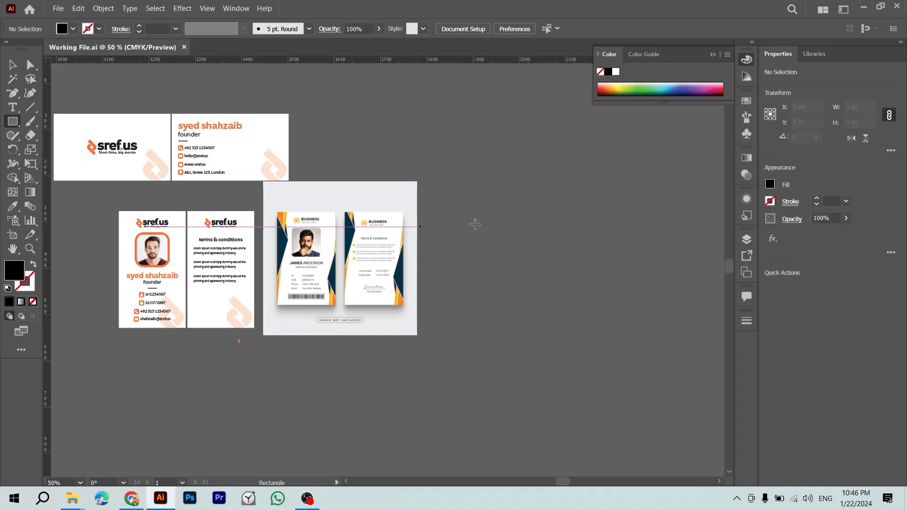
{"action": "left_click", "coordinate": [469, 224]}
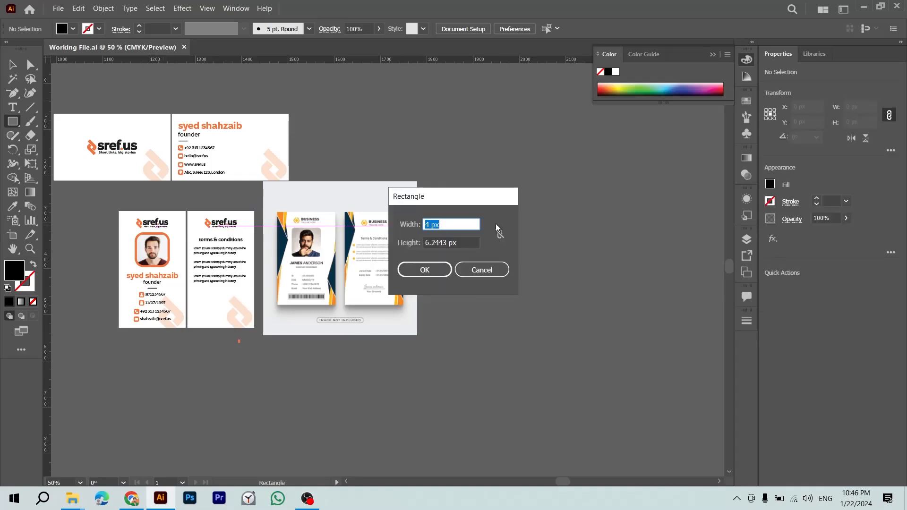
{"action": "key", "text": "Escape"}
{"action": "right_click", "coordinate": [461, 67]}
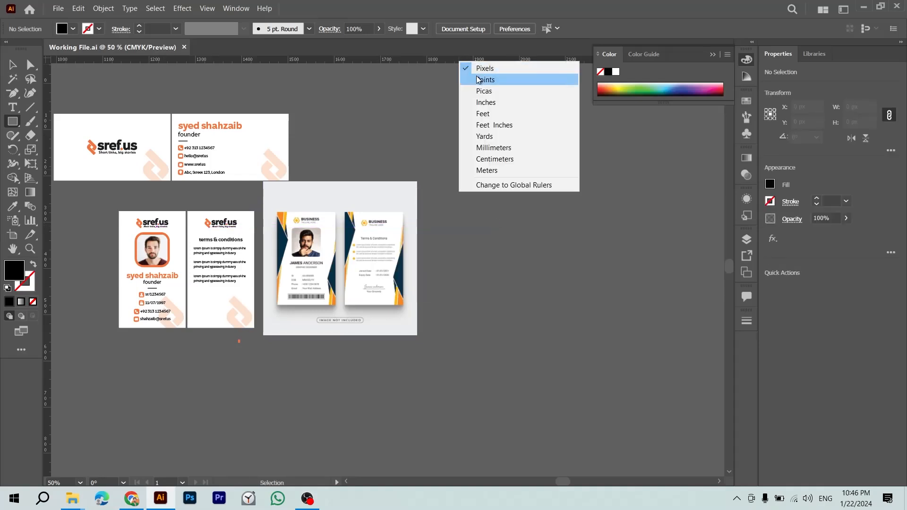
{"action": "left_click", "coordinate": [489, 102]}
{"action": "left_click", "coordinate": [505, 223]}
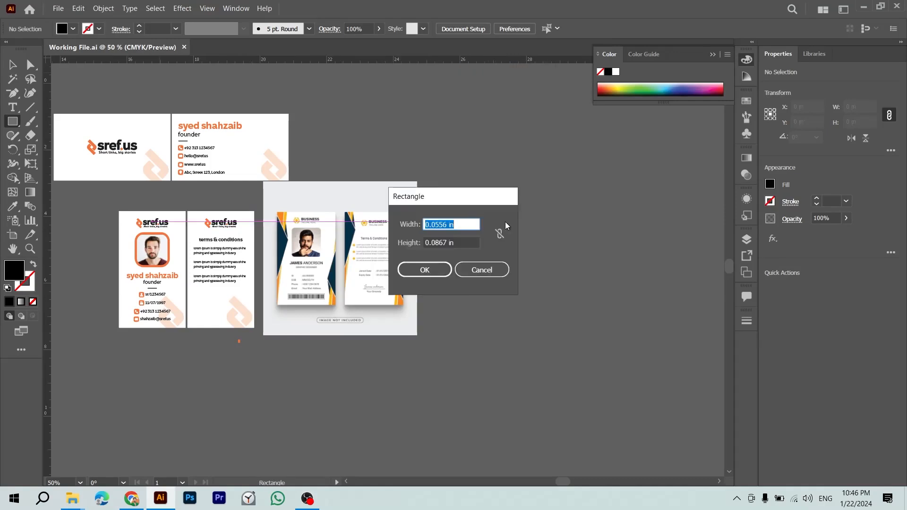
{"action": "type", "text": "8.27"}
{"action": "key", "text": "Tab"}
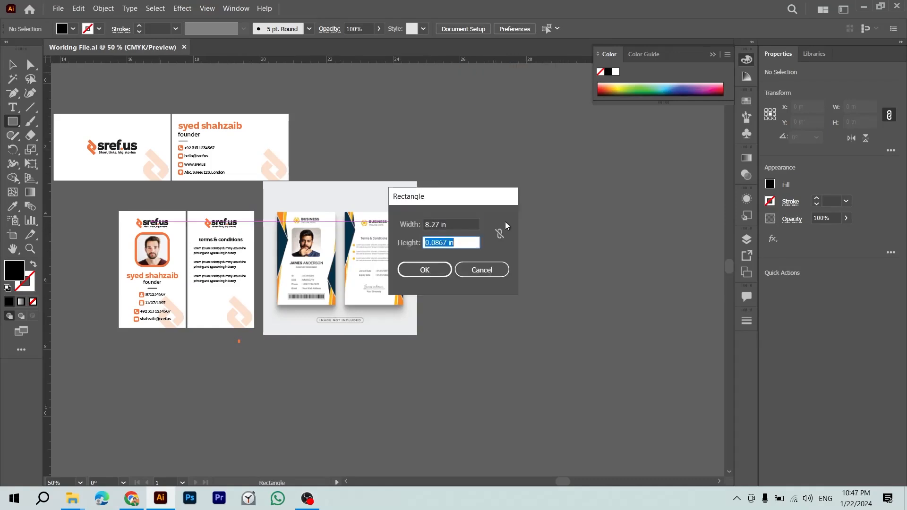
{"action": "key", "text": "Return"}
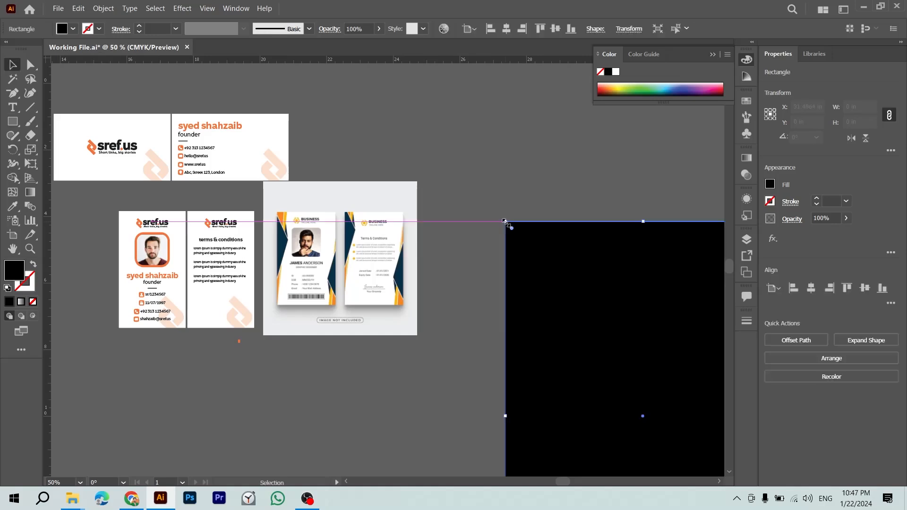
Step: Give the new rectangle a white fill
{"action": "key", "text": "i"}
{"action": "left_click", "coordinate": [283, 147]}
{"action": "left_click", "coordinate": [486, 203]}
{"action": "key", "text": "ctrl+minus"}
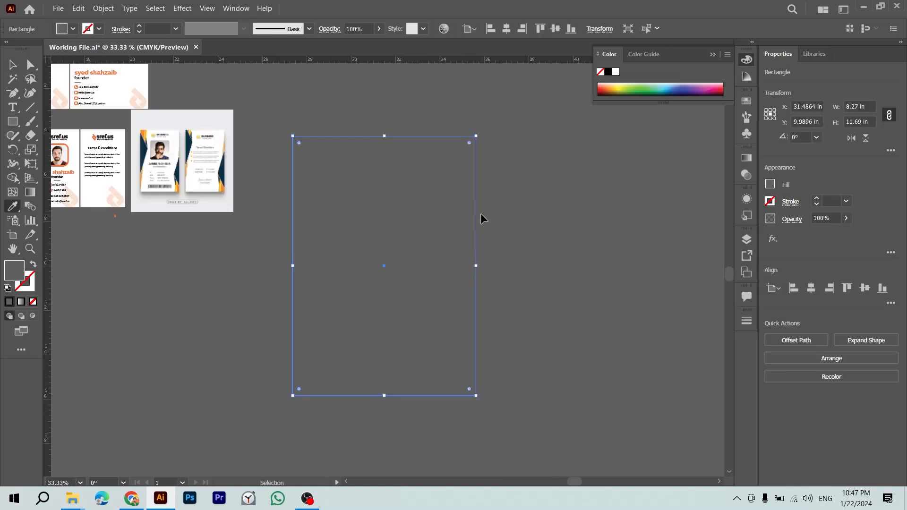
{"action": "key", "text": "ctrl+z"}
Step: Move the white A4 page up beside the card designs
{"action": "key", "text": "v"}
{"action": "key", "text": "ctrl+minus"}
{"action": "scroll", "coordinate": [480, 224], "scroll_direction": "up", "scroll_amount": 1}
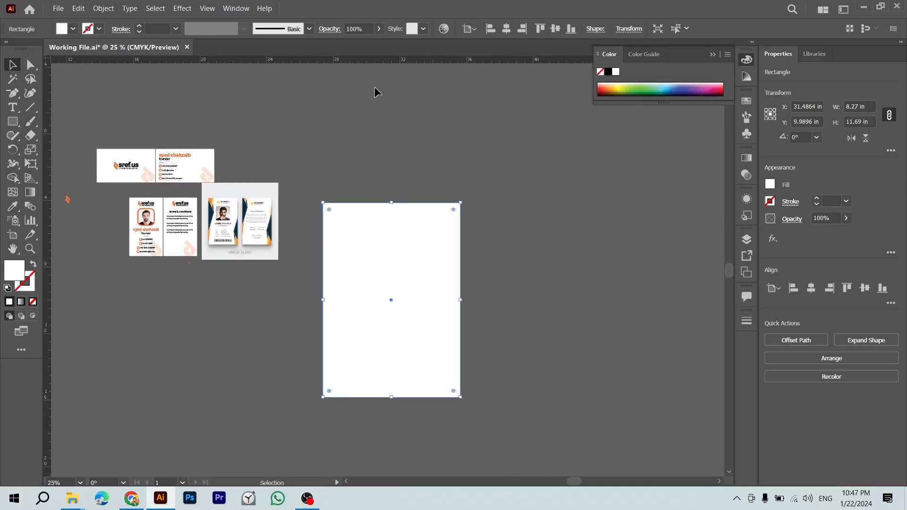
{"action": "left_click", "coordinate": [383, 104]}
{"action": "left_click_drag", "start_coordinate": [389, 221], "coordinate": [371, 196]}
{"action": "key", "text": "ctrl+plus"}
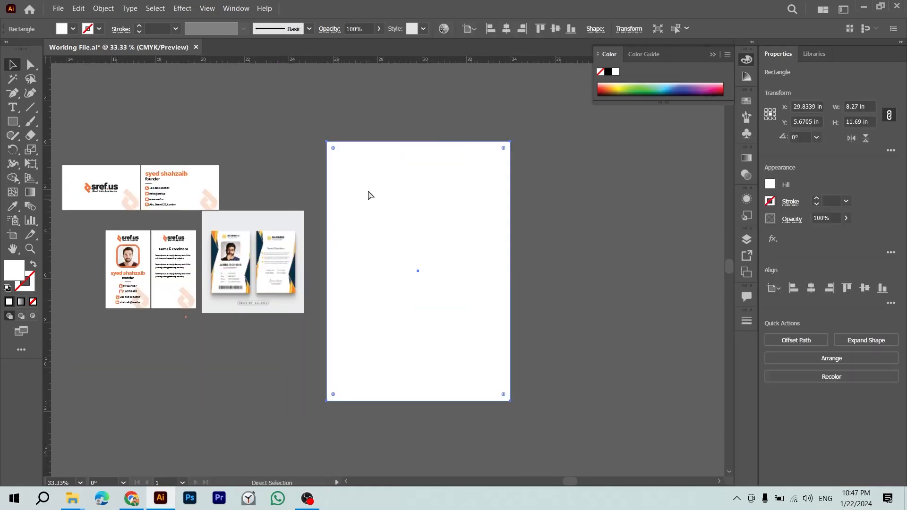
{"action": "left_click", "coordinate": [288, 145]}
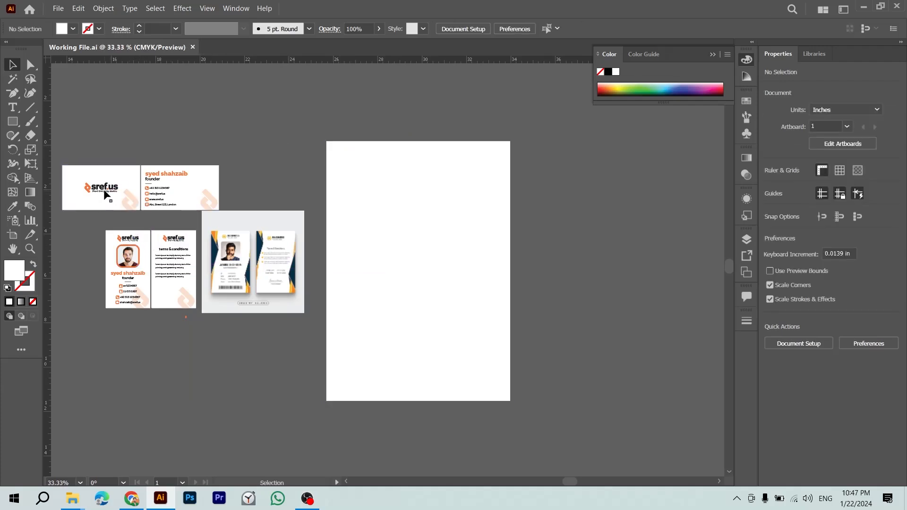
Step: Copy the sref.us logo onto the page and align it to the page's left and top edges
{"action": "left_click_drag", "start_coordinate": [393, 188], "coordinate": [412, 208]}
{"action": "left_click", "coordinate": [484, 279], "text": "shift"}
{"action": "left_click", "coordinate": [793, 288]}
{"action": "left_click", "coordinate": [847, 288]}
{"action": "left_click", "coordinate": [578, 233]}
Step: Enlarge the logo and nudge it in from the left and top edges
{"action": "left_click", "coordinate": [358, 150]}
{"action": "left_click_drag", "start_coordinate": [358, 150], "coordinate": [386, 159]}
{"action": "scroll", "coordinate": [466, 191], "scroll_direction": "up", "scroll_amount": 3}
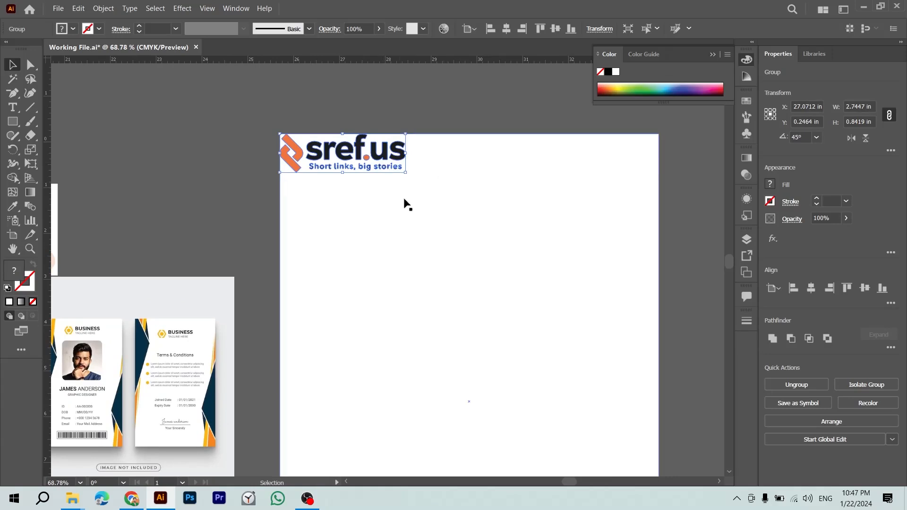
{"action": "key", "text": "shift+Right"}
{"action": "key", "text": "shift+Right"}
{"action": "key", "text": "shift+Down"}
{"action": "key", "text": "shift+Down"}
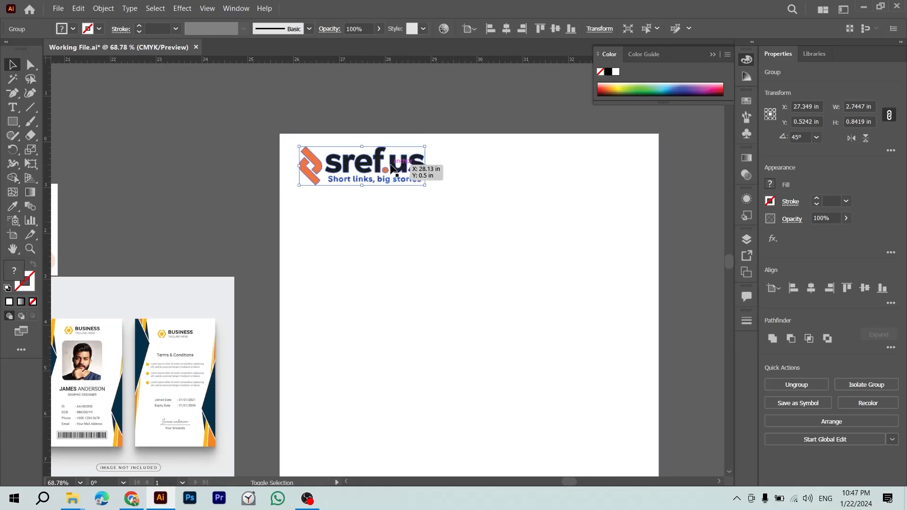
{"action": "key", "text": "shift+Down"}
{"action": "left_click", "coordinate": [458, 166]}
Step: Shrink the logo slightly to about 2.46 × 0.82 in and save the file
{"action": "scroll", "coordinate": [460, 168], "scroll_direction": "down", "scroll_amount": 1}
{"action": "scroll", "coordinate": [461, 168], "scroll_direction": "down", "scroll_amount": 4}
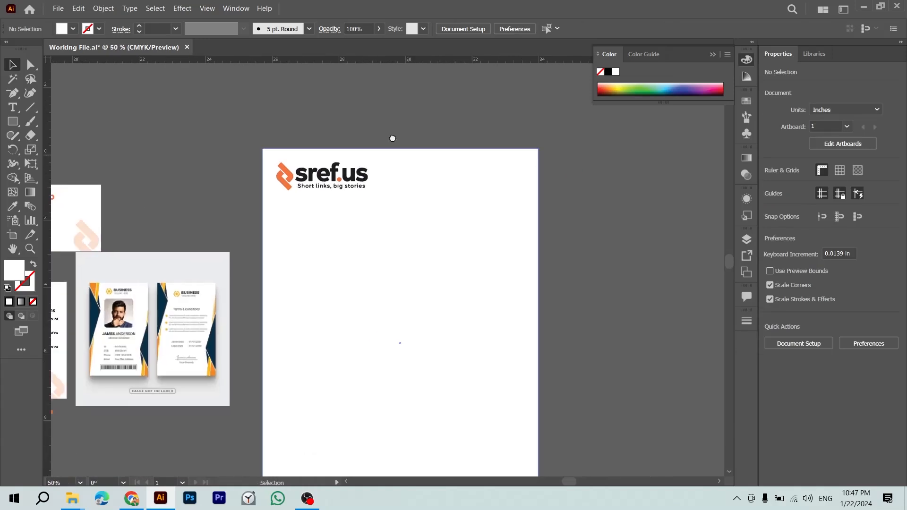
{"action": "left_click", "coordinate": [333, 145]}
{"action": "left_click_drag", "start_coordinate": [334, 146], "coordinate": [331, 145]}
{"action": "left_click", "coordinate": [539, 197]}
{"action": "key", "text": "ctrl+minus"}
{"action": "key", "text": "ctrl+s"}
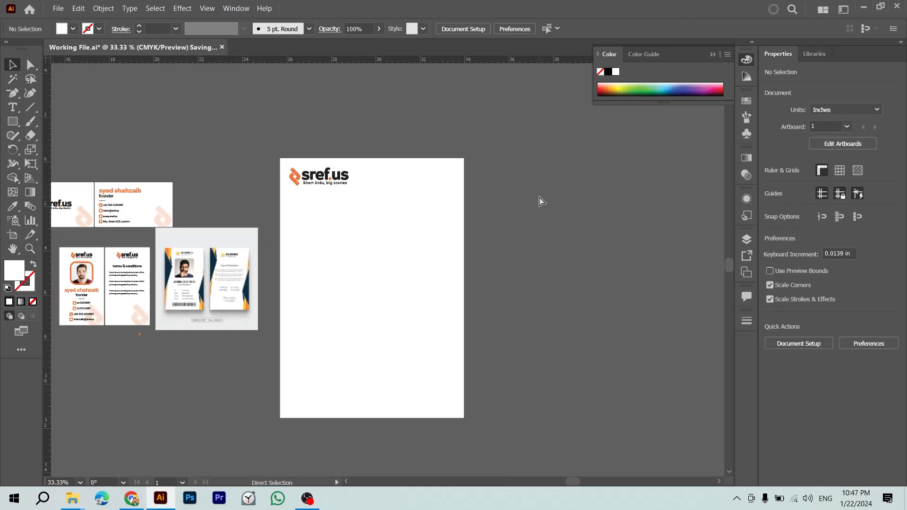
{"action": "left_click_drag", "start_coordinate": [387, 273], "coordinate": [454, 259]}
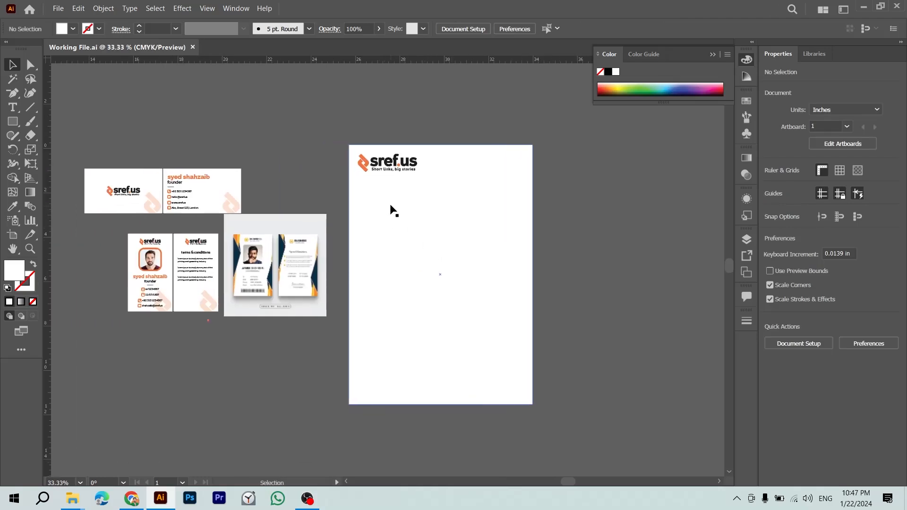
{"action": "left_click", "coordinate": [364, 165]}
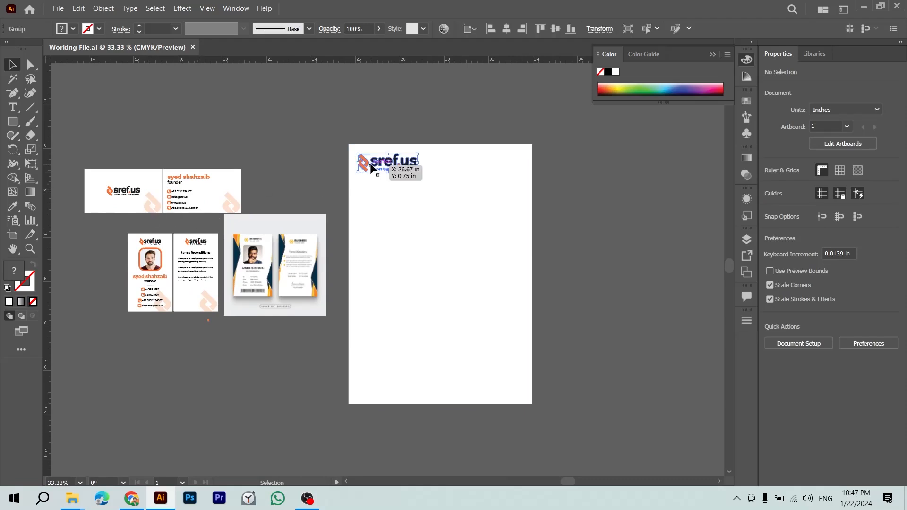
{"action": "left_click_drag", "start_coordinate": [294, 182], "coordinate": [410, 128]}
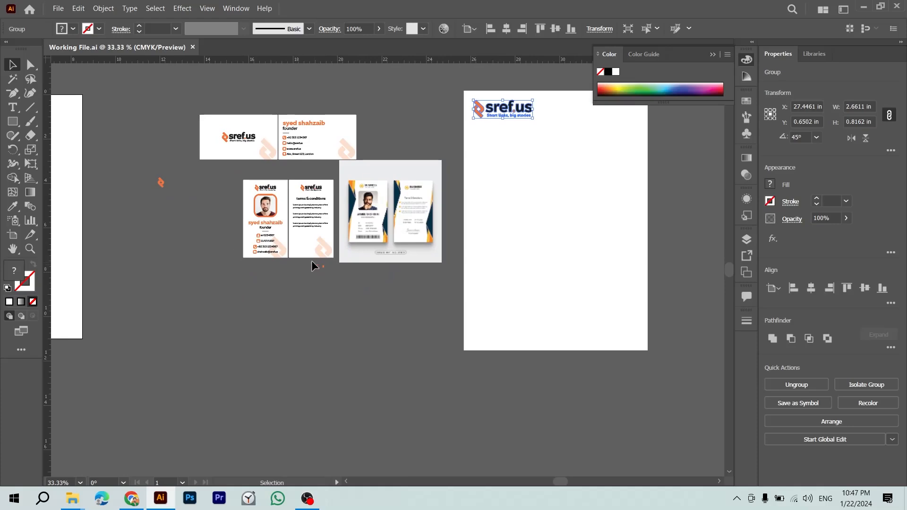
Step: Copy the small orange logo mark onto the letterhead and scale it much larger
{"action": "left_click_drag", "start_coordinate": [163, 186], "coordinate": [516, 203]}
{"action": "key", "text": "z"}
{"action": "left_click_drag", "start_coordinate": [327, 270], "coordinate": [399, 288]}
{"action": "left_click_drag", "start_coordinate": [594, 313], "coordinate": [434, 251]}
{"action": "left_click_drag", "start_coordinate": [551, 237], "coordinate": [354, 304]}
{"action": "key", "text": "v"}
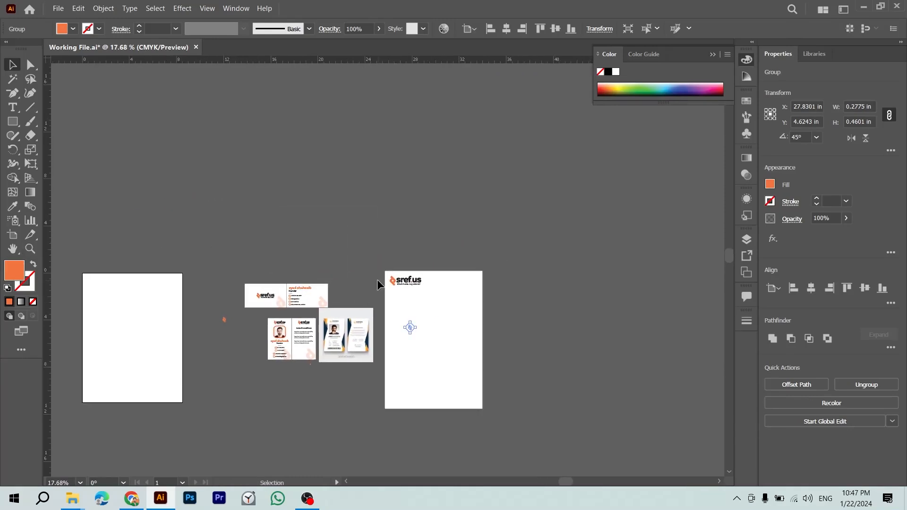
{"action": "key", "text": "ctrl+plus"}
{"action": "key", "text": "ctrl+plus"}
{"action": "key", "text": "ctrl+plus"}
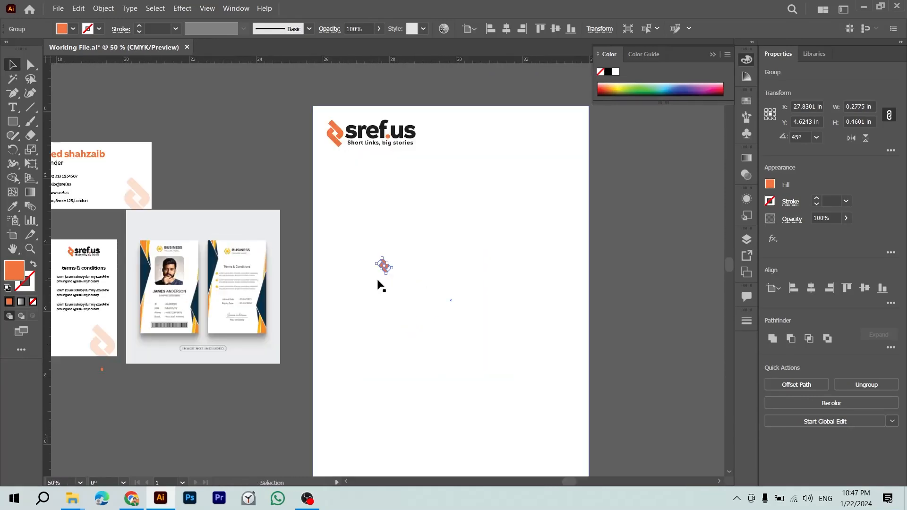
{"action": "left_click_drag", "start_coordinate": [385, 273], "coordinate": [450, 371]}
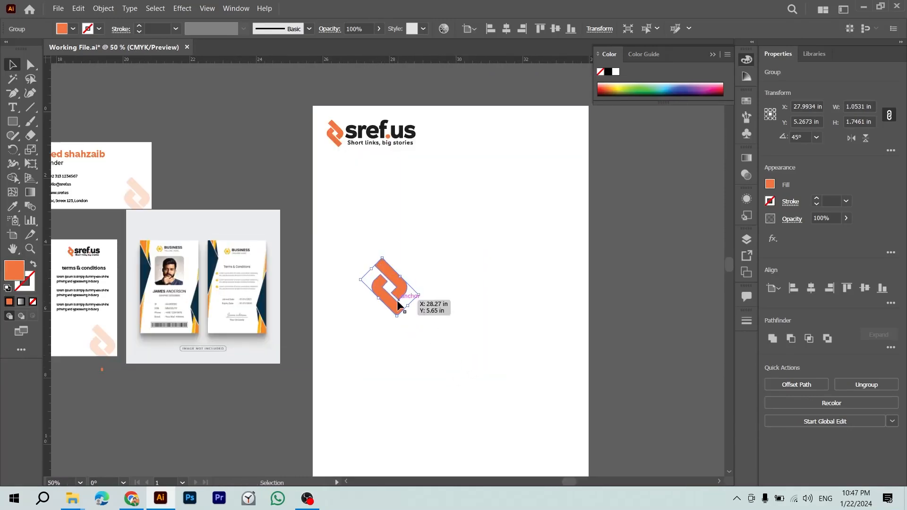
{"action": "key", "text": "ctrl+minus"}
{"action": "key", "text": "ctrl+minus"}
{"action": "mouse_move", "coordinate": [403, 272]}
{"action": "left_mouse_down"}
{"action": "mouse_move", "coordinate": [435, 279]}
{"action": "mouse_move", "coordinate": [416, 283]}
{"action": "left_mouse_up"}
Step: Centre the orange icon on the page, then delete it
{"action": "left_click", "coordinate": [436, 332], "text": "shift"}
{"action": "left_click", "coordinate": [435, 331]}
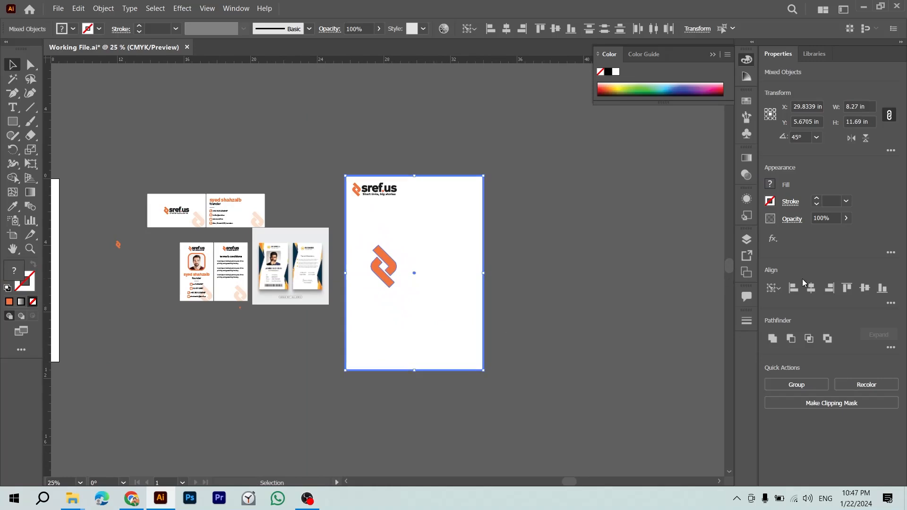
{"action": "left_click", "coordinate": [811, 288]}
{"action": "left_click", "coordinate": [865, 289]}
{"action": "left_click", "coordinate": [609, 256]}
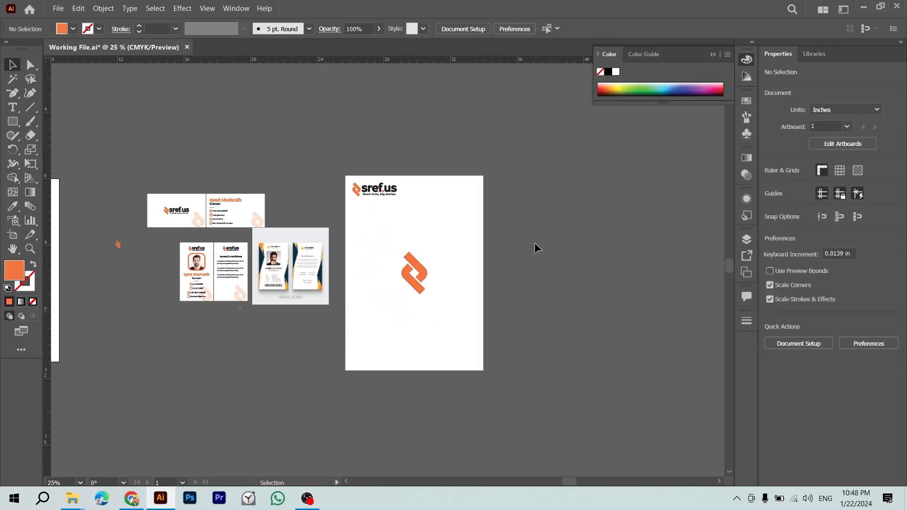
{"action": "left_click", "coordinate": [423, 276]}
{"action": "key", "text": "Delete"}
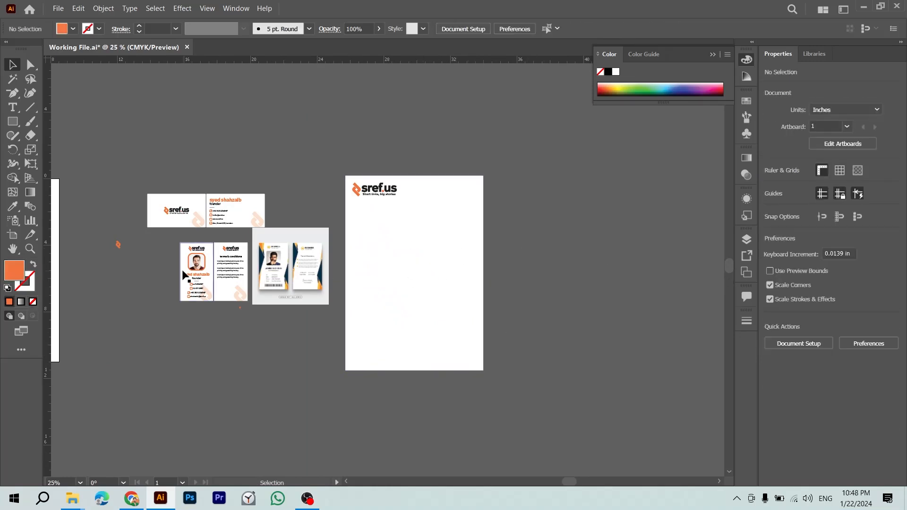
Step: Copy the faint watermark icon onto the page and align it to the right edge
{"action": "left_click_drag", "start_coordinate": [189, 230], "coordinate": [417, 270]}
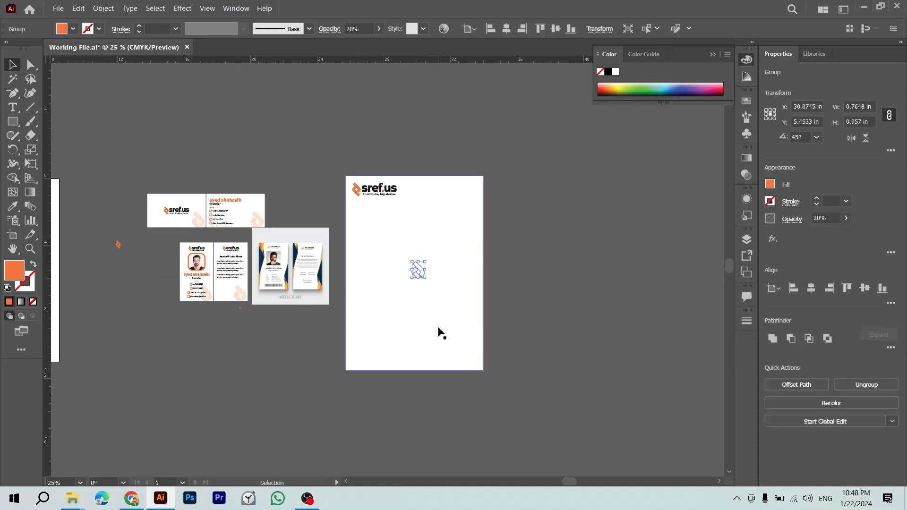
{"action": "left_click", "coordinate": [439, 330], "text": "shift"}
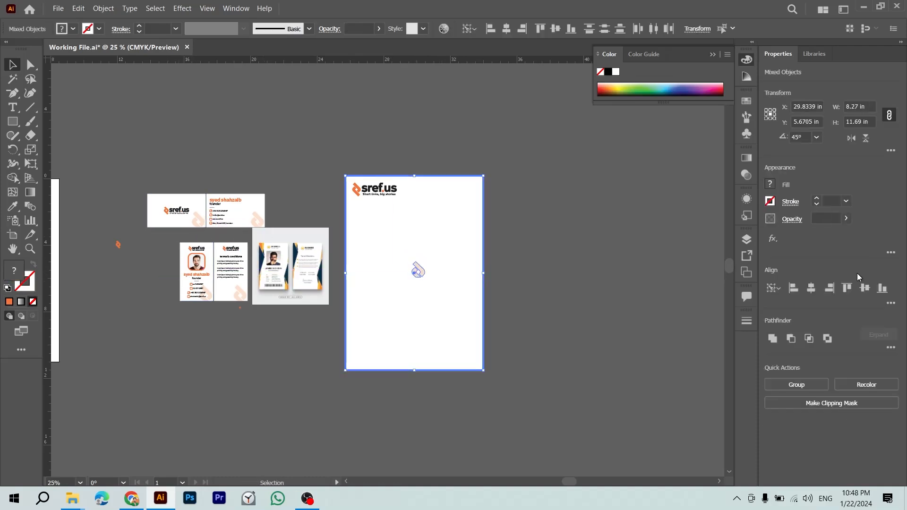
{"action": "left_click", "coordinate": [830, 288]}
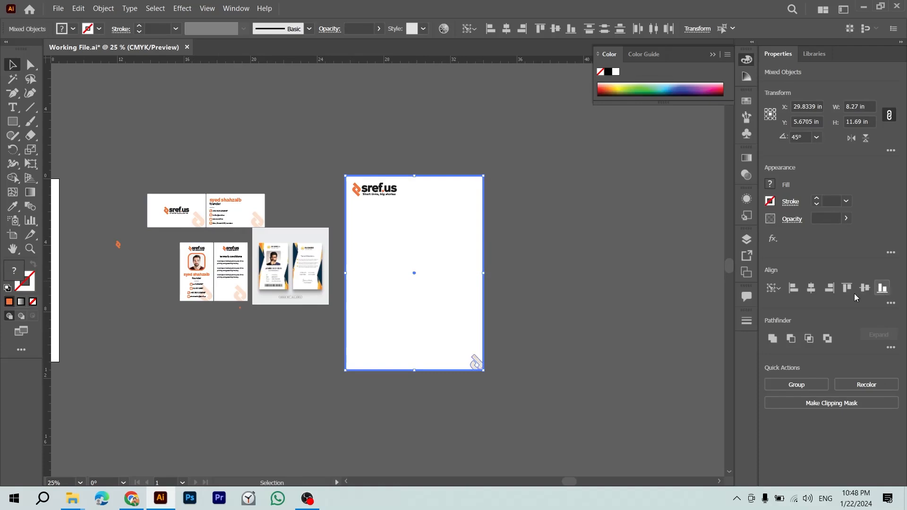
{"action": "left_click", "coordinate": [594, 325]}
{"action": "key", "text": "z"}
{"action": "left_click_drag", "start_coordinate": [468, 325], "coordinate": [557, 364]}
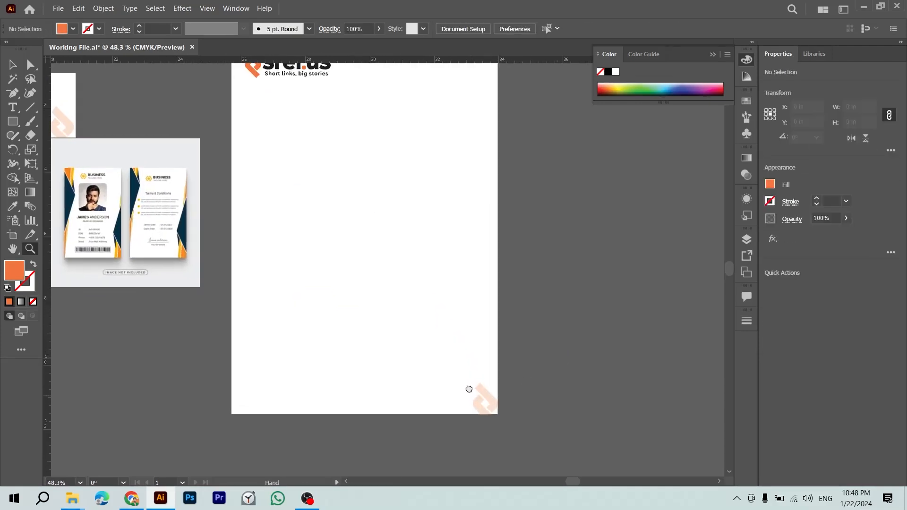
{"action": "scroll", "coordinate": [472, 397], "scroll_direction": "down", "scroll_amount": 3}
{"action": "key", "text": "v"}
{"action": "left_click_drag", "start_coordinate": [253, 237], "coordinate": [407, 282]}
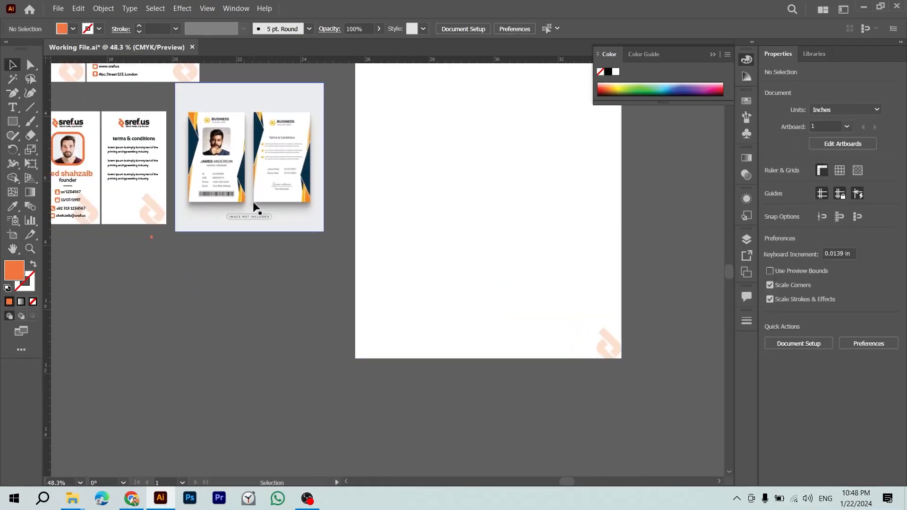
Step: Move the small orange square from the ID cards to the letterhead's bottom-right corner
{"action": "left_click_drag", "start_coordinate": [154, 238], "coordinate": [285, 353]}
{"action": "key", "text": "z"}
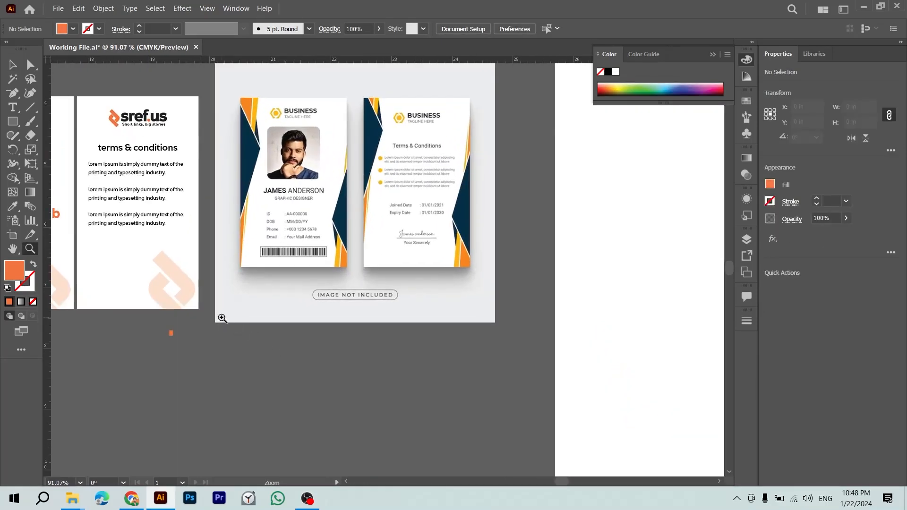
{"action": "left_click_drag", "start_coordinate": [199, 293], "coordinate": [281, 348]}
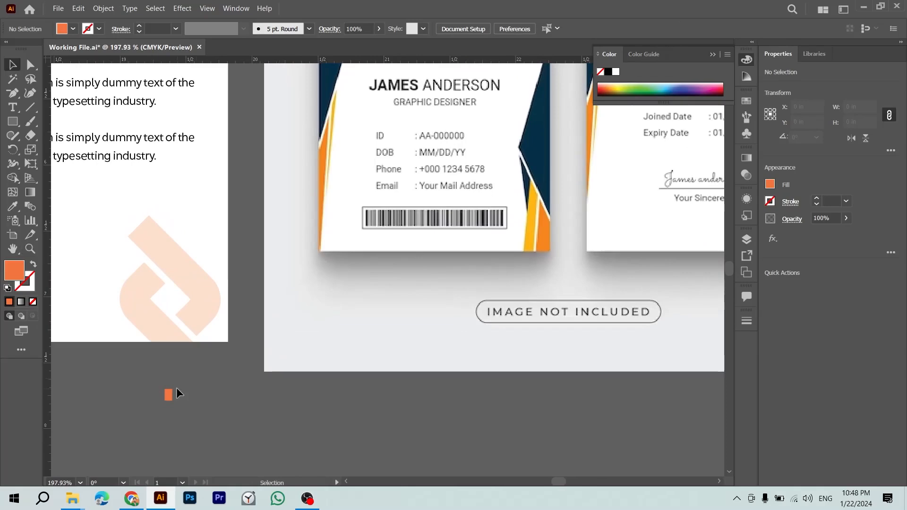
{"action": "left_click_drag", "start_coordinate": [177, 388], "coordinate": [244, 421]}
{"action": "key", "text": "ctrl+minus"}
{"action": "key", "text": "ctrl+minus"}
{"action": "key", "text": "ctrl+minus"}
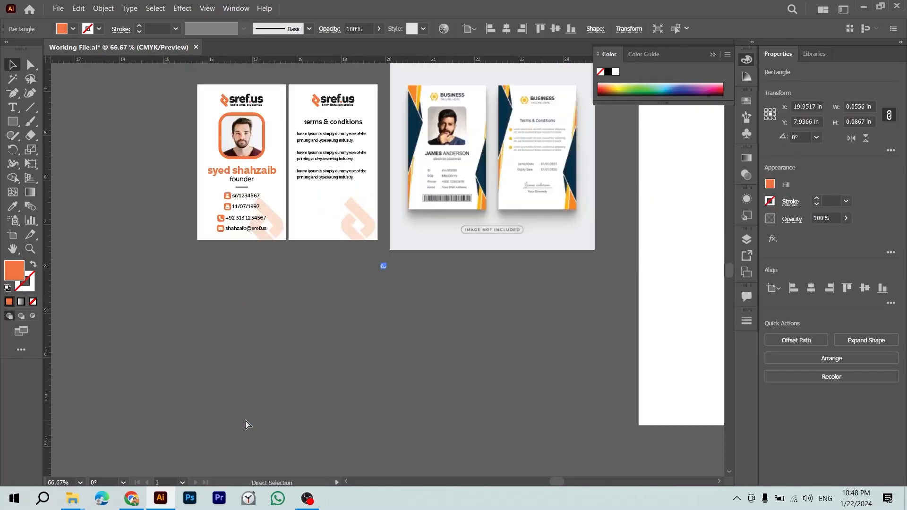
{"action": "key", "text": "ctrl+minus"}
{"action": "left_click_drag", "start_coordinate": [371, 367], "coordinate": [99, 414]}
{"action": "left_click", "coordinate": [177, 341]}
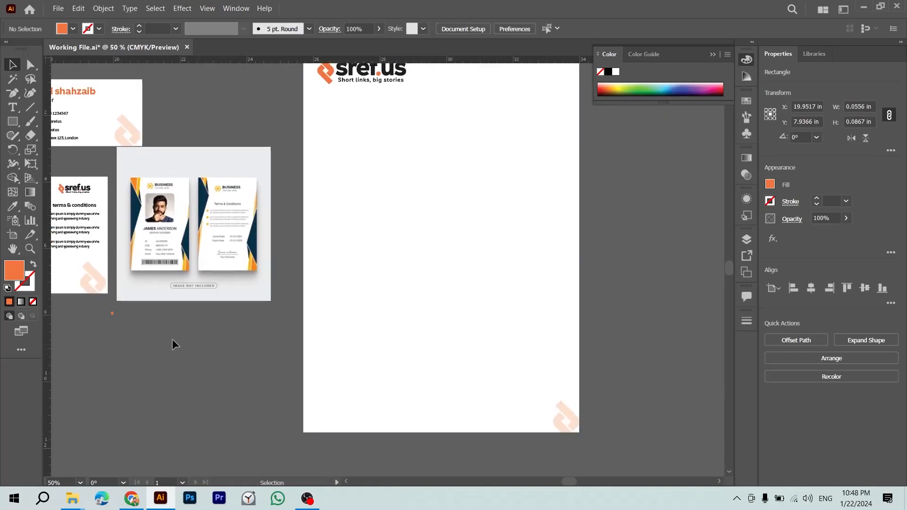
{"action": "left_click_drag", "start_coordinate": [113, 313], "coordinate": [575, 420]}
Step: Check the tiny orange rectangle at the letterhead's bottom-right edge
{"action": "left_click_drag", "start_coordinate": [704, 463], "coordinate": [708, 463]}
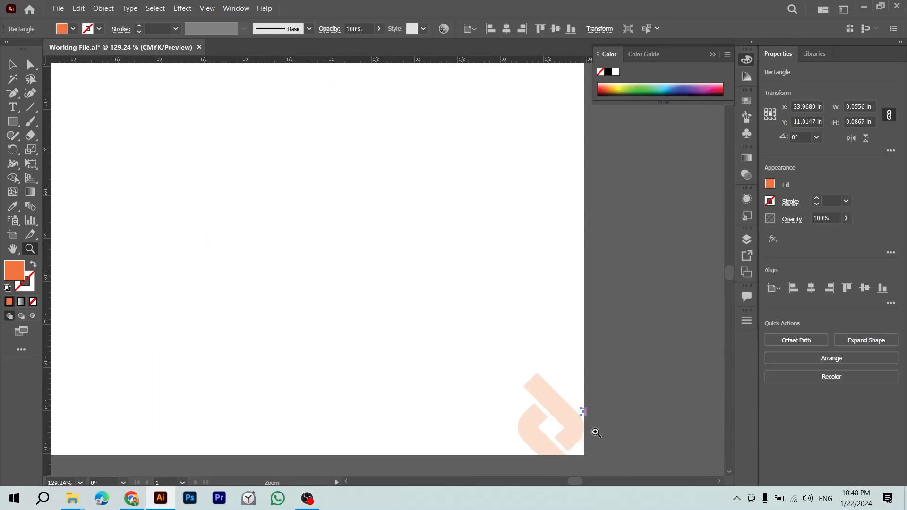
{"action": "left_click_drag", "start_coordinate": [589, 429], "coordinate": [627, 440]}
{"action": "key", "text": "v"}
{"action": "left_click", "coordinate": [626, 401]}
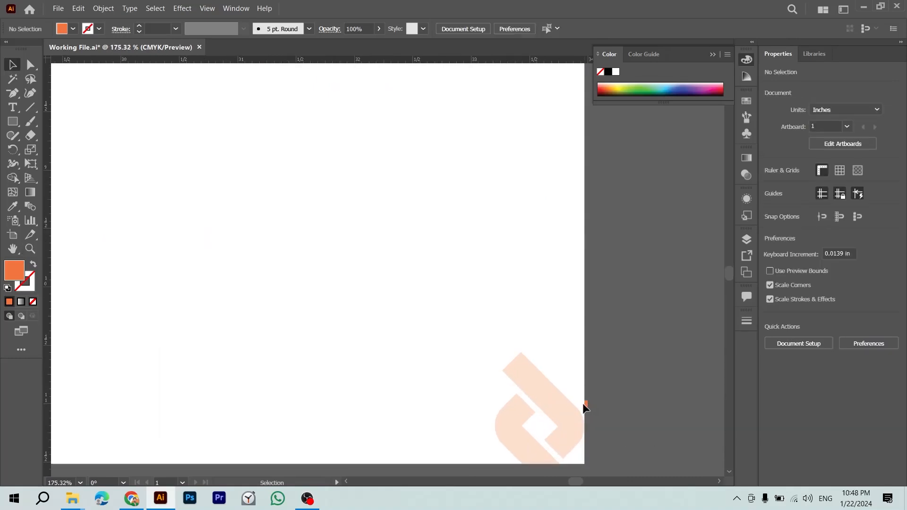
{"action": "left_click", "coordinate": [587, 405]}
{"action": "left_click", "coordinate": [643, 431]}
{"action": "key", "text": "ctrl+minus"}
{"action": "key", "text": "ctrl+minus"}
{"action": "key", "text": "ctrl+minus"}
{"action": "left_click_drag", "start_coordinate": [355, 424], "coordinate": [425, 426]}
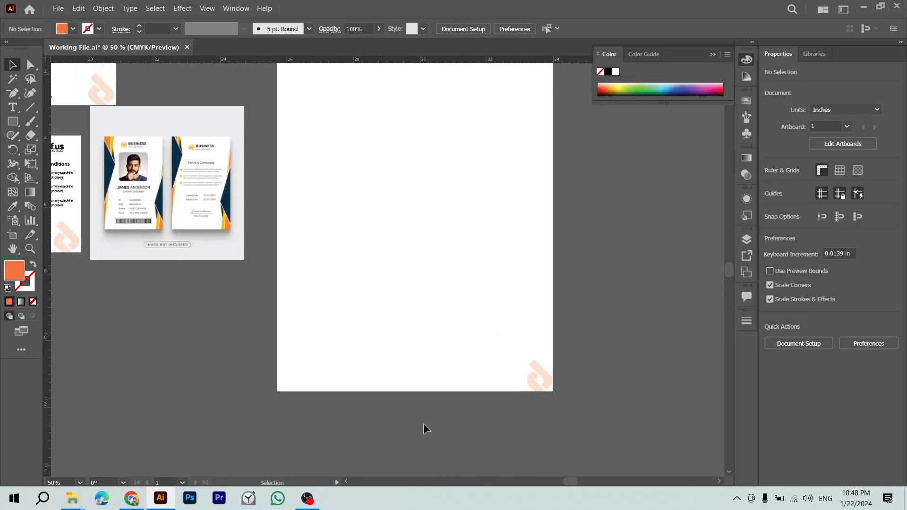
{"action": "left_click_drag", "start_coordinate": [458, 391], "coordinate": [477, 401]}
Step: Enlarge the faint watermark into the letterhead corner and nudge it left
{"action": "left_click", "coordinate": [554, 401]}
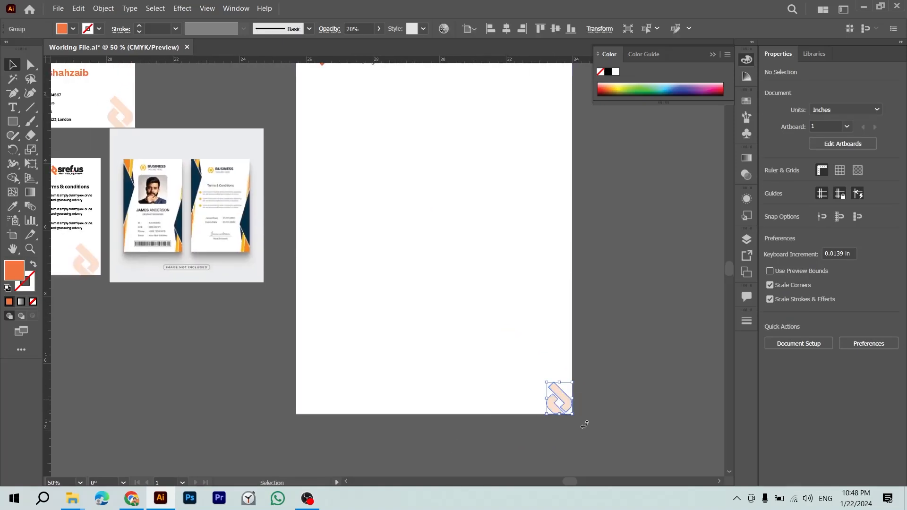
{"action": "left_click_drag", "start_coordinate": [545, 382], "coordinate": [465, 310]}
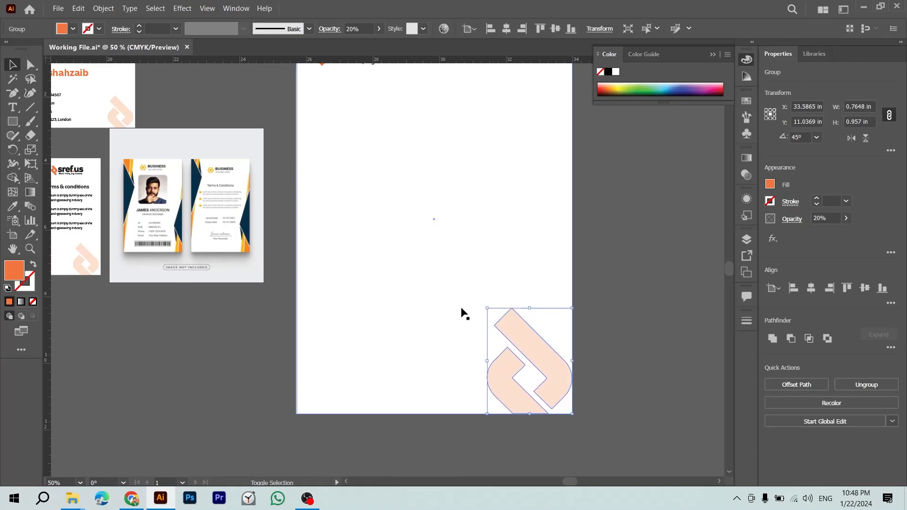
{"action": "key", "text": "ctrl+minus"}
{"action": "key", "text": "ctrl+minus"}
{"action": "scroll", "coordinate": [461, 308], "scroll_direction": "up", "scroll_amount": 3}
{"action": "scroll", "coordinate": [468, 336], "scroll_direction": "left", "scroll_amount": 2}
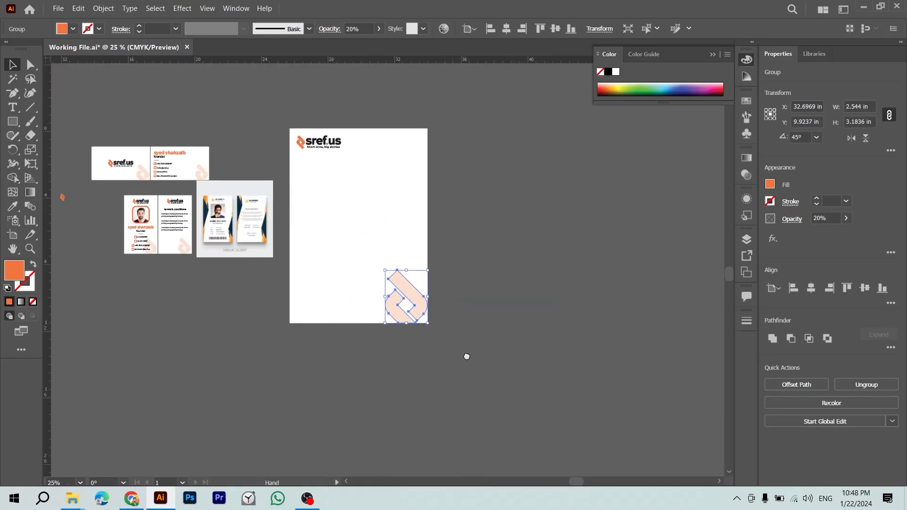
{"action": "key", "text": "shift+Left"}
{"action": "key", "text": "Left"}
{"action": "key", "text": "Left"}
{"action": "key", "text": "Left"}
{"action": "key", "text": "Left"}
{"action": "key", "text": "Left"}
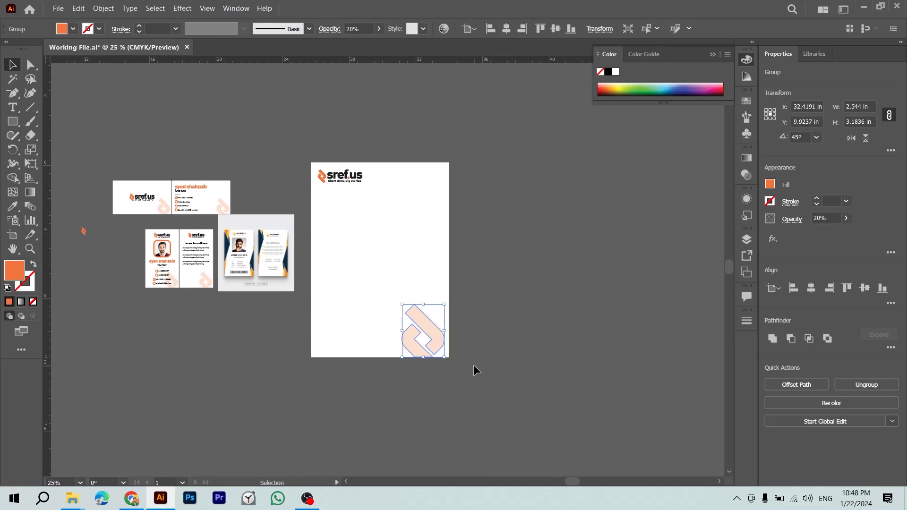
Step: Inspect the faded 20%-opacity watermark in the letterhead's bottom-right corner
{"action": "key", "text": "z"}
{"action": "left_click_drag", "start_coordinate": [474, 366], "coordinate": [550, 426]}
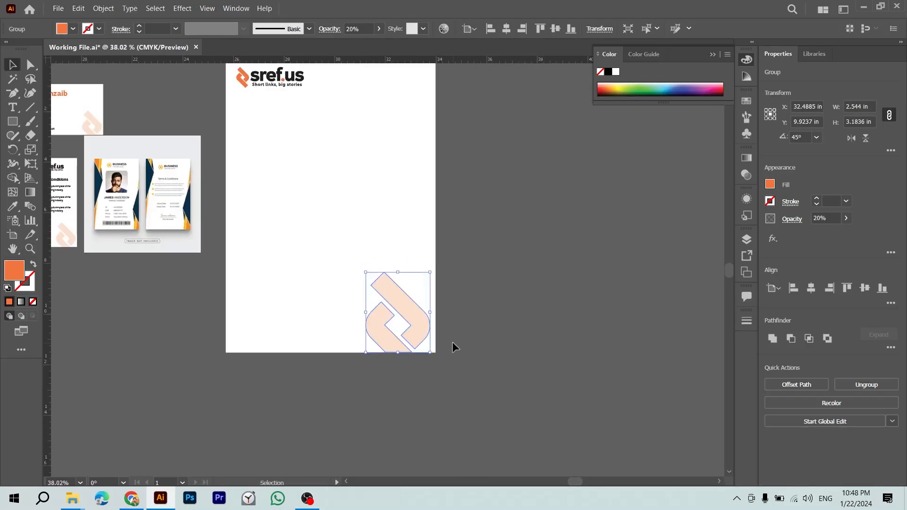
{"action": "key", "text": "ctrl+plus"}
{"action": "key", "text": "v"}
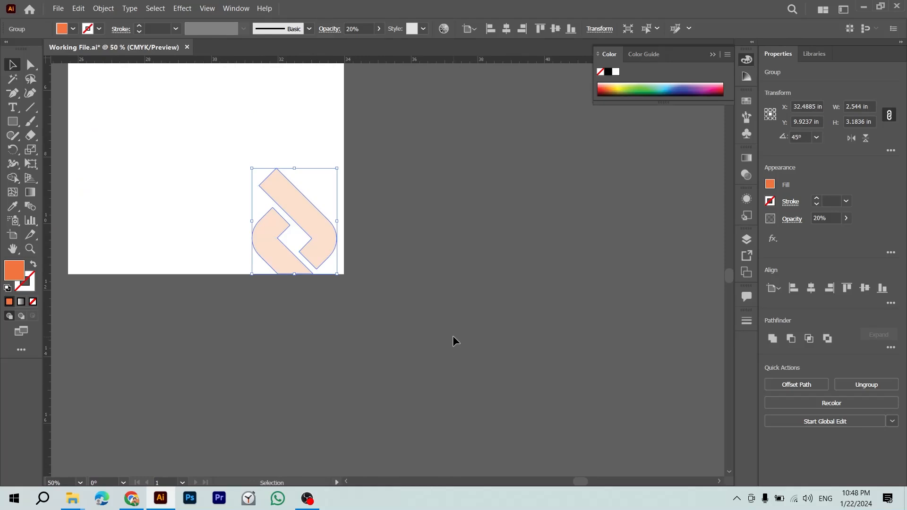
{"action": "left_click_drag", "start_coordinate": [454, 336], "coordinate": [472, 353]}
{"action": "left_click", "coordinate": [450, 296]}
{"action": "left_click_drag", "start_coordinate": [395, 288], "coordinate": [505, 383]}
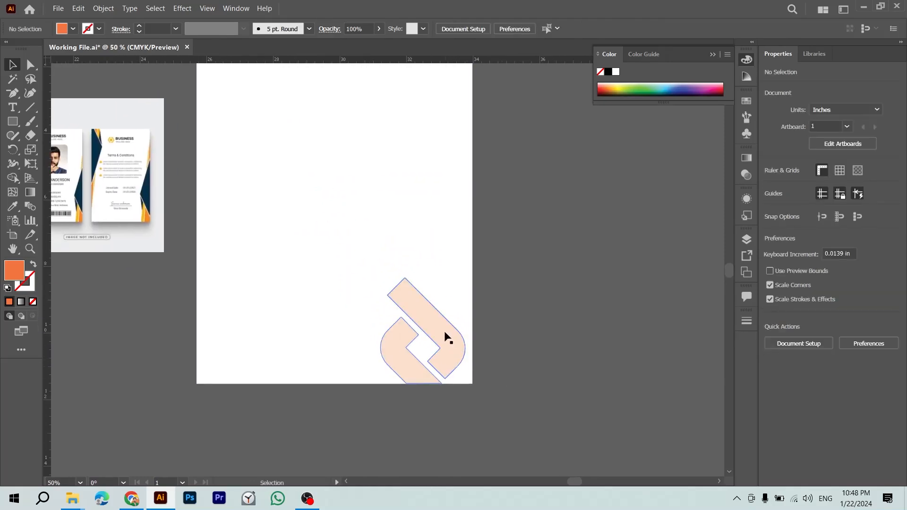
{"action": "left_click", "coordinate": [453, 337]}
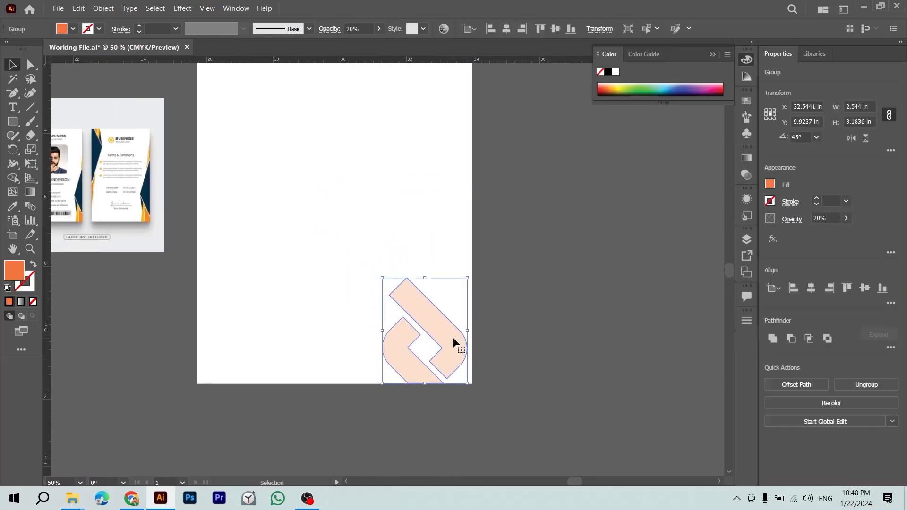
{"action": "key", "text": "ctrl+minus"}
{"action": "key", "text": "ctrl+minus"}
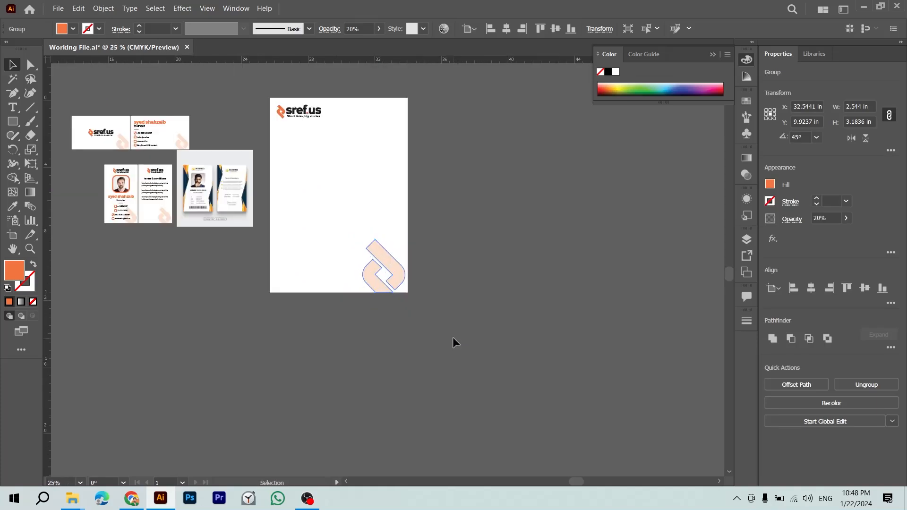
{"action": "left_click", "coordinate": [321, 310]}
Step: Move the terms & conditions card to empty canvas and delete its logo, keeping the watermark
{"action": "left_click", "coordinate": [161, 218]}
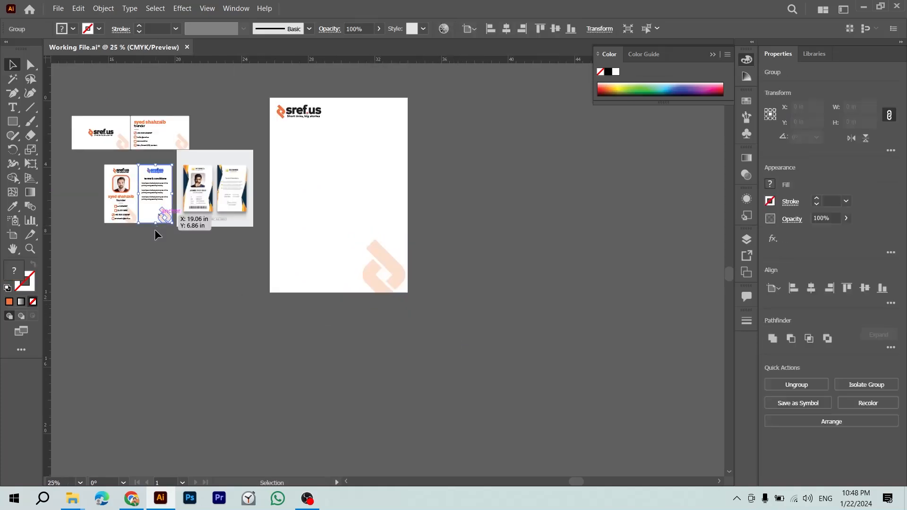
{"action": "left_click_drag", "start_coordinate": [168, 215], "coordinate": [587, 265]}
{"action": "key", "text": "ctrl+plus"}
{"action": "key", "text": "ctrl+plus"}
{"action": "left_click", "coordinate": [508, 262]}
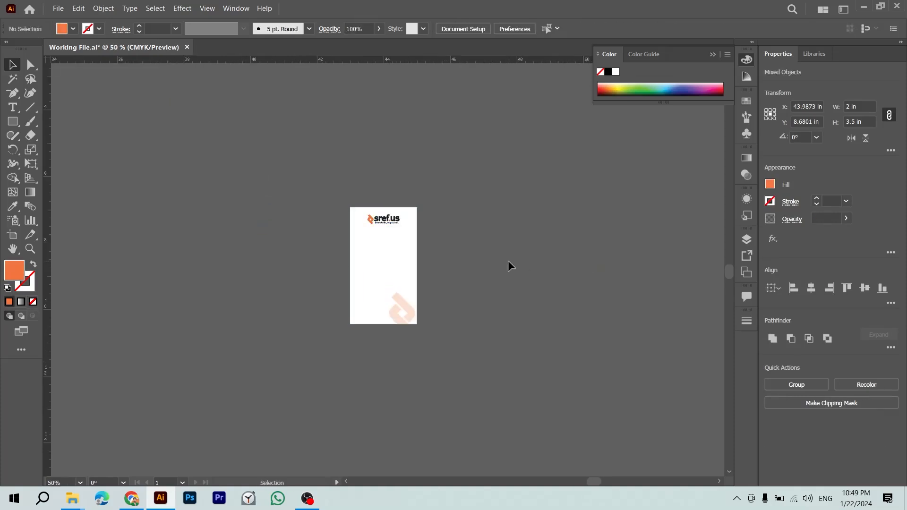
{"action": "left_click", "coordinate": [385, 218]}
{"action": "key", "text": "Delete"}
{"action": "left_click_drag", "start_coordinate": [446, 181], "coordinate": [307, 412]}
Step: Group the stripped card's background and watermark, checking the letterhead's size for comparison
{"action": "key", "text": "a"}
{"action": "key", "text": "ctrl+g"}
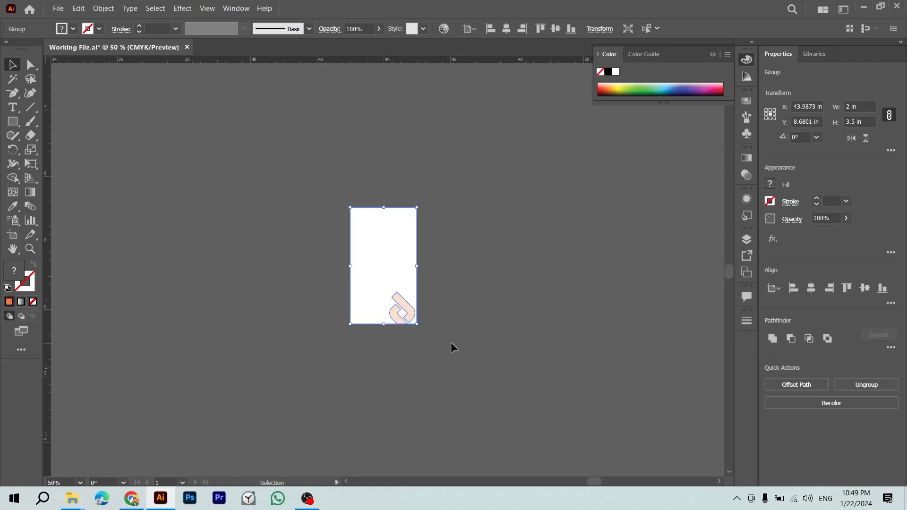
{"action": "left_click", "coordinate": [487, 327]}
{"action": "left_click_drag", "start_coordinate": [466, 189], "coordinate": [338, 368]}
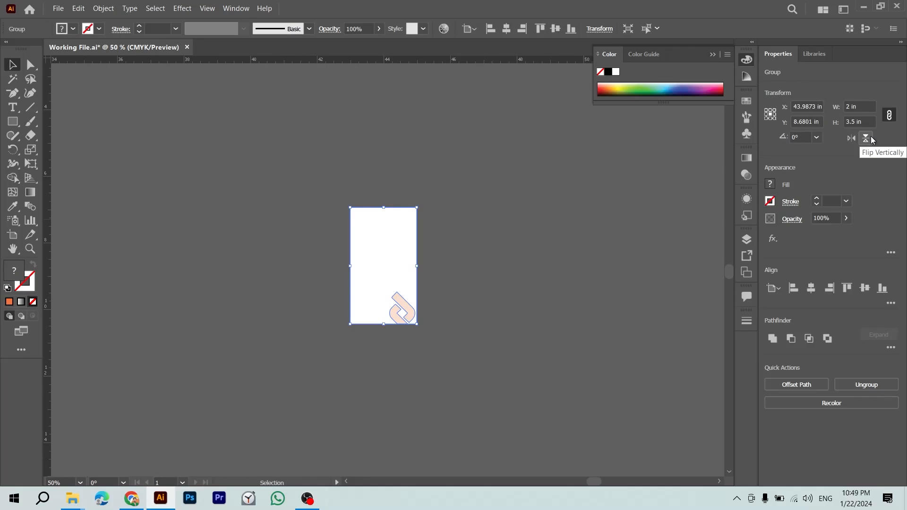
{"action": "key", "text": "ctrl+minus"}
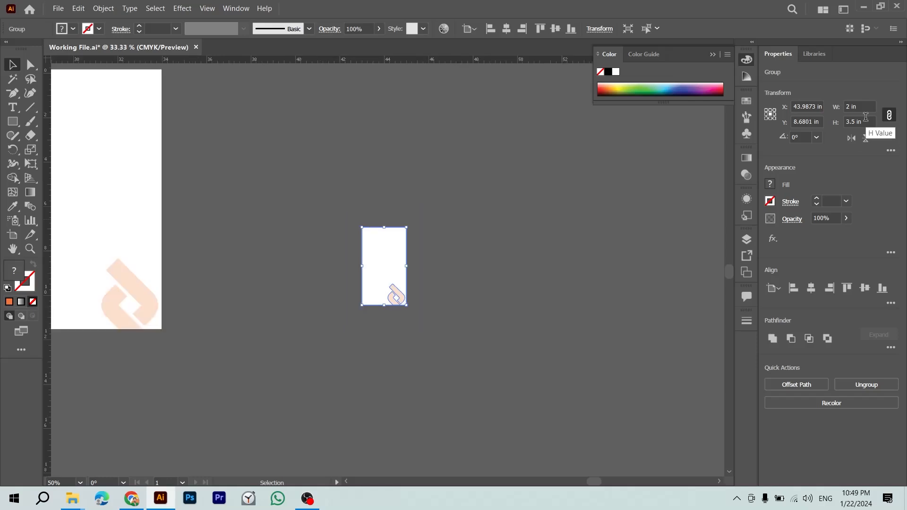
{"action": "left_click", "coordinate": [132, 180]}
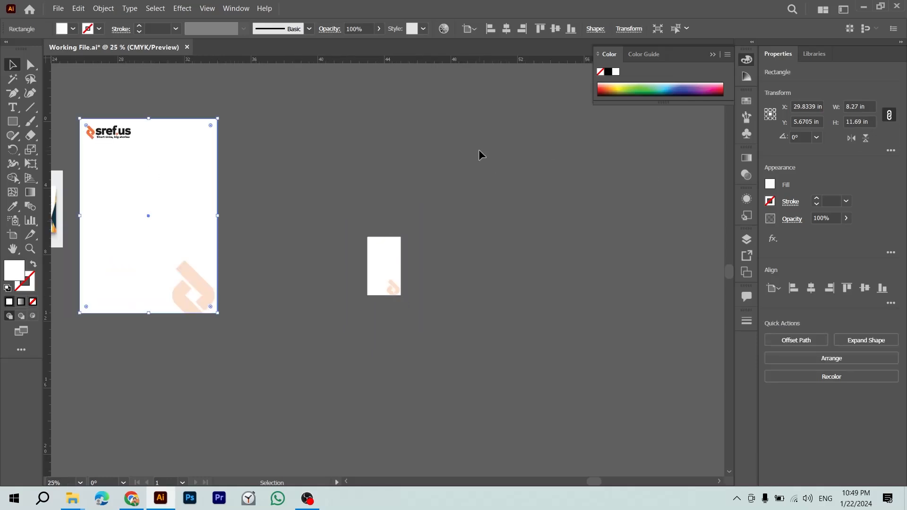
{"action": "left_click", "coordinate": [394, 264]}
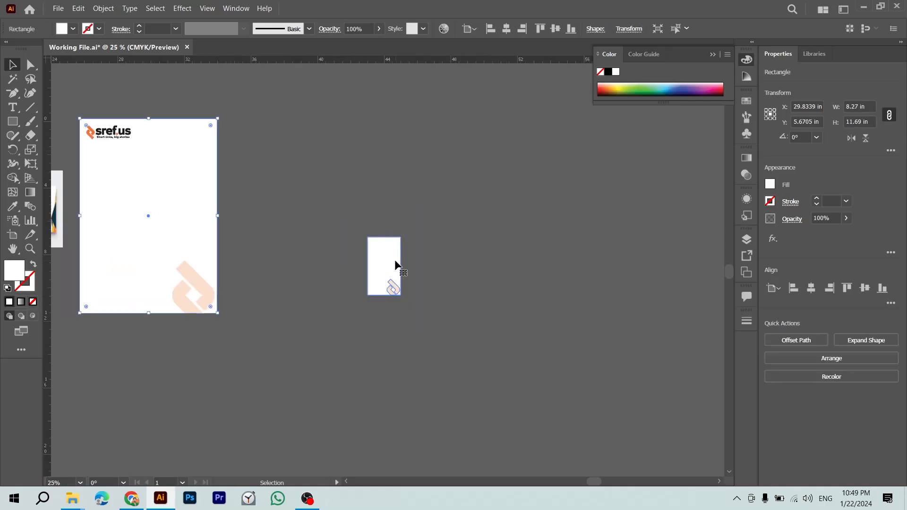
Step: Set the card group's height to 11.69 in, scaling it proportionally
{"action": "left_click", "coordinate": [865, 118]}
{"action": "type", "text": "11.69"}
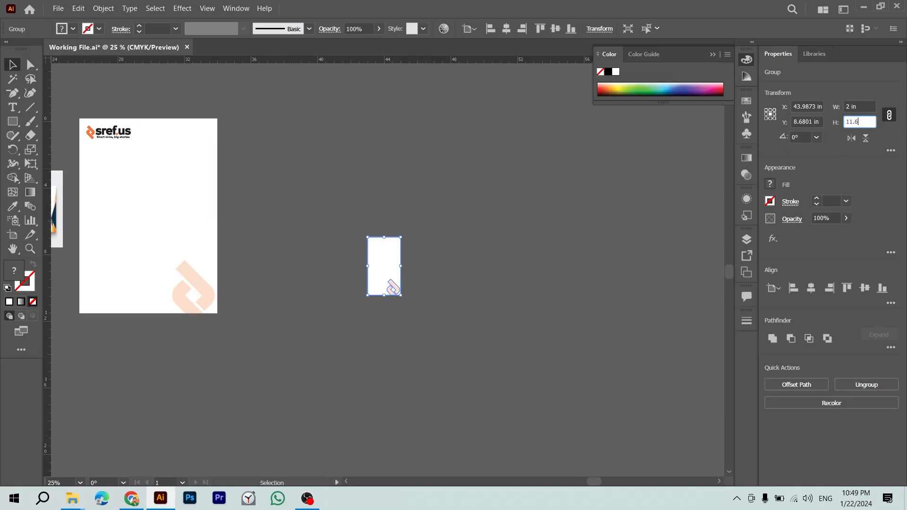
{"action": "key", "text": "Return"}
{"action": "left_click", "coordinate": [504, 272]}
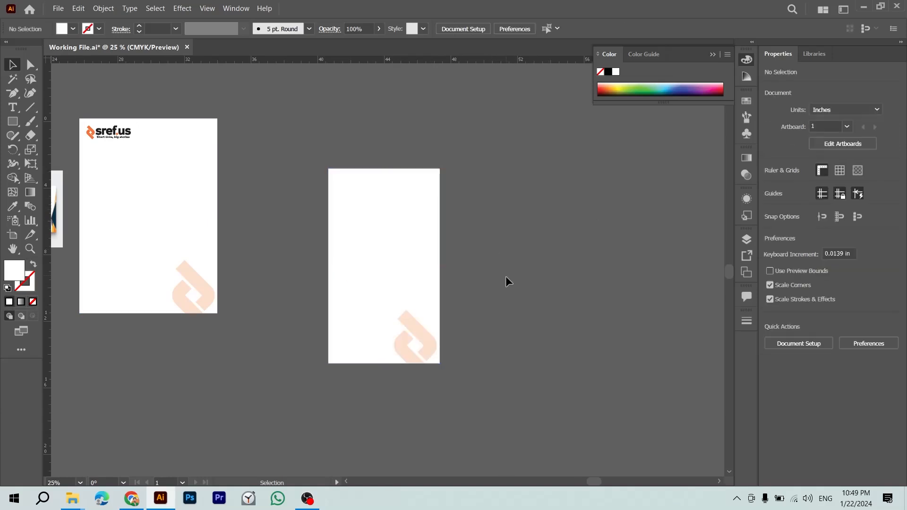
Step: Shift the enlarged card further right and widen the right-hand page rectangle leftward
{"action": "left_click", "coordinate": [394, 286]}
{"action": "left_click_drag", "start_coordinate": [390, 282], "coordinate": [527, 270]}
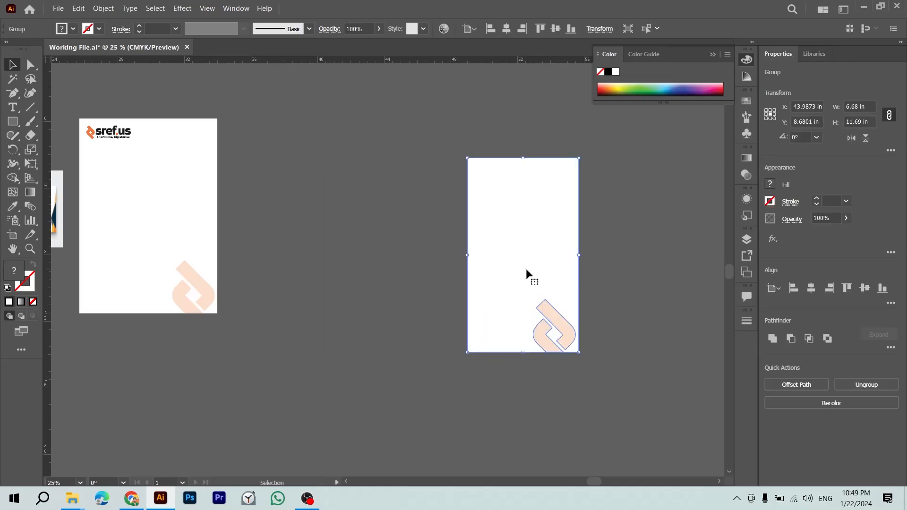
{"action": "left_click", "coordinate": [623, 286]}
{"action": "left_click", "coordinate": [541, 264]}
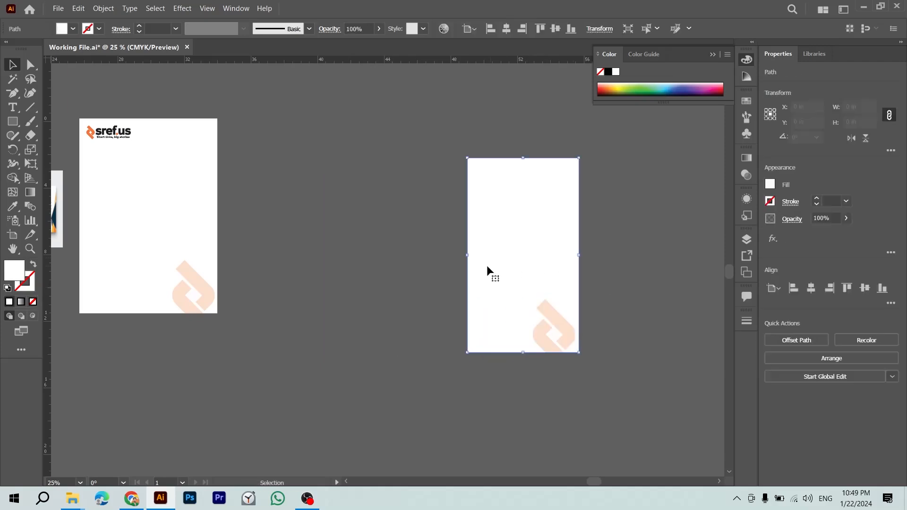
{"action": "left_click_drag", "start_coordinate": [467, 255], "coordinate": [416, 257]}
Step: Compare with the letterhead, undo the slight rotation, and narrow the rectangle back to about 6.74 in
{"action": "left_click", "coordinate": [175, 203]}
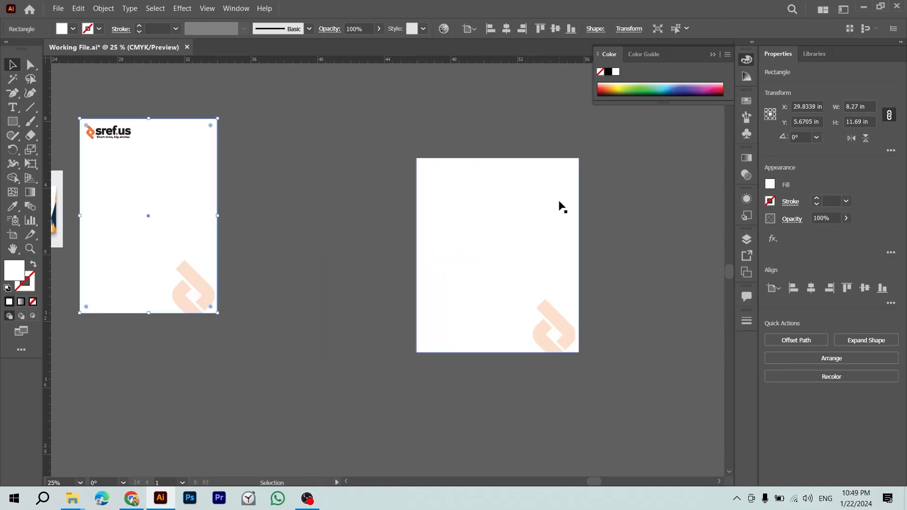
{"action": "left_click", "coordinate": [543, 227]}
{"action": "mouse_move", "coordinate": [418, 258]}
{"action": "left_mouse_down"}
{"action": "mouse_move", "coordinate": [448, 255]}
{"action": "mouse_move", "coordinate": [418, 255]}
{"action": "left_mouse_up"}
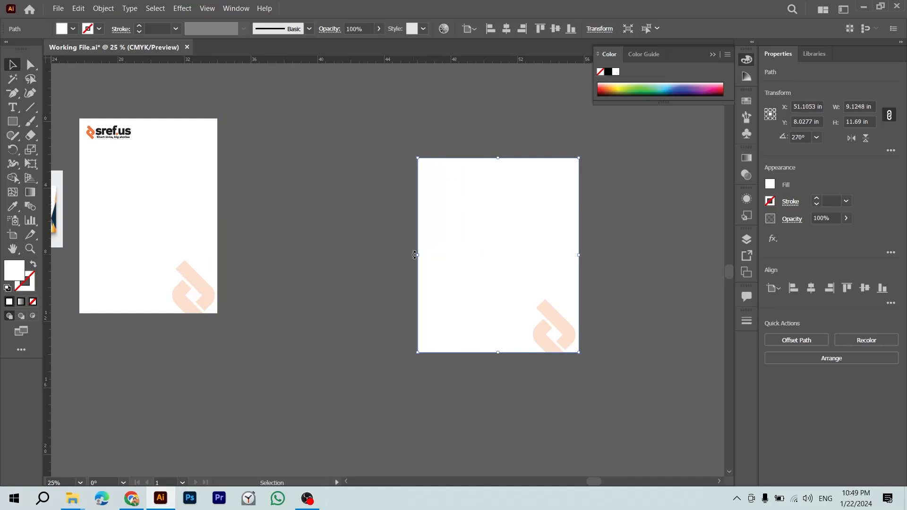
{"action": "key", "text": "ctrl+z"}
{"action": "left_click", "coordinate": [625, 254]}
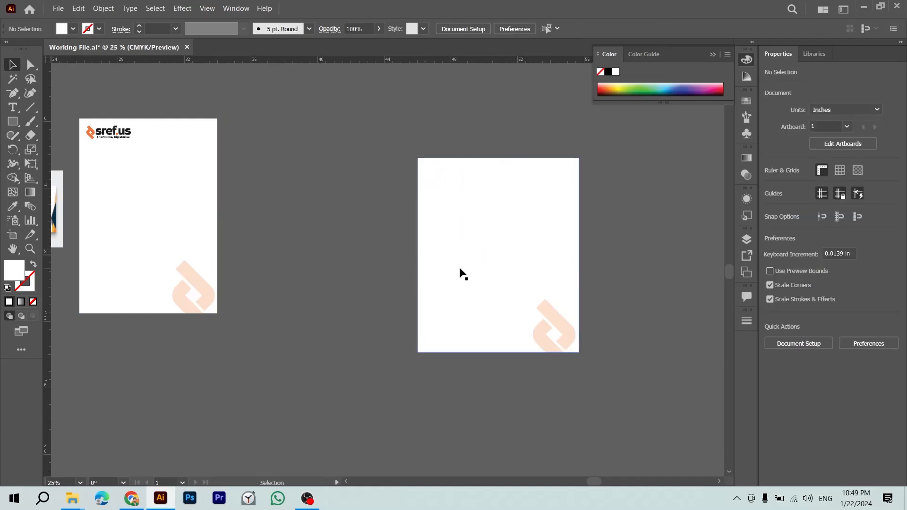
{"action": "left_click", "coordinate": [428, 259]}
{"action": "left_click_drag", "start_coordinate": [419, 255], "coordinate": [467, 255]}
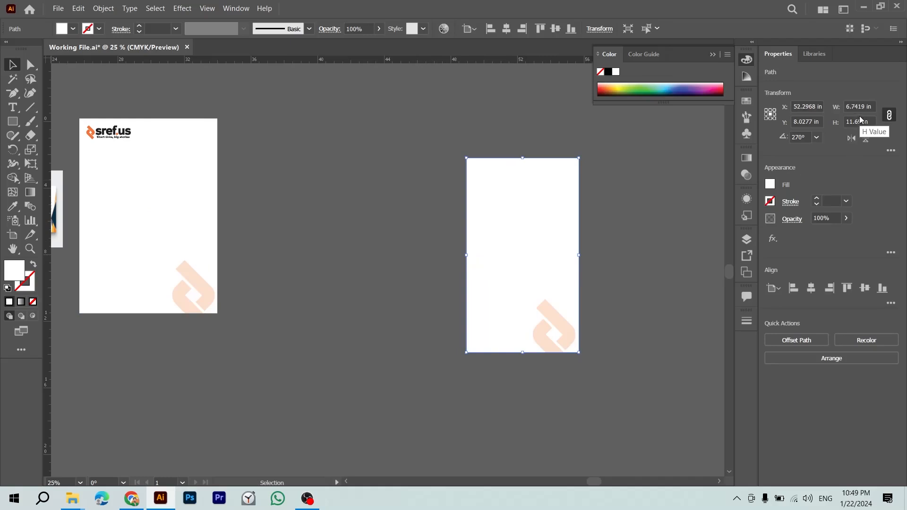
Step: Unlink width and height, anchor at left-middle, and trial an 8.27 in width
{"action": "left_click", "coordinate": [890, 115]}
{"action": "left_click", "coordinate": [866, 110]}
{"action": "type", "text": "8.2"}
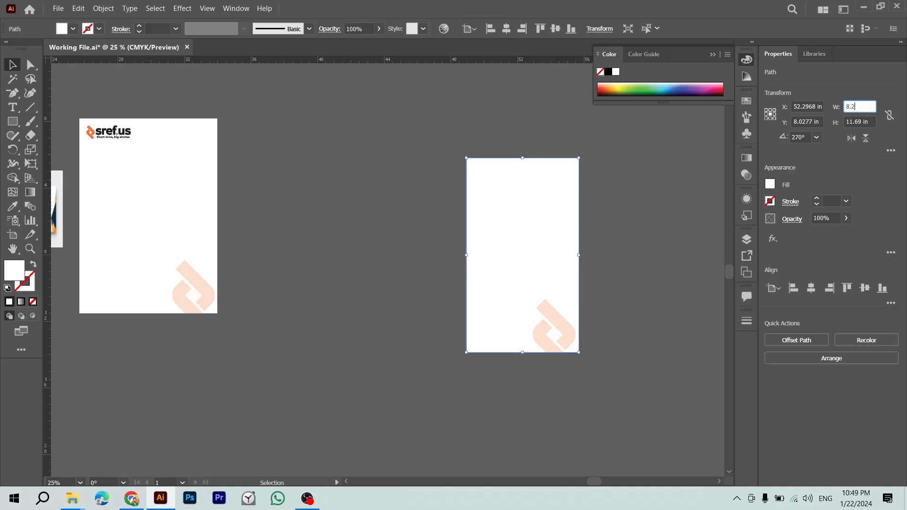
{"action": "type", "text": "7"}
{"action": "key", "text": "Return"}
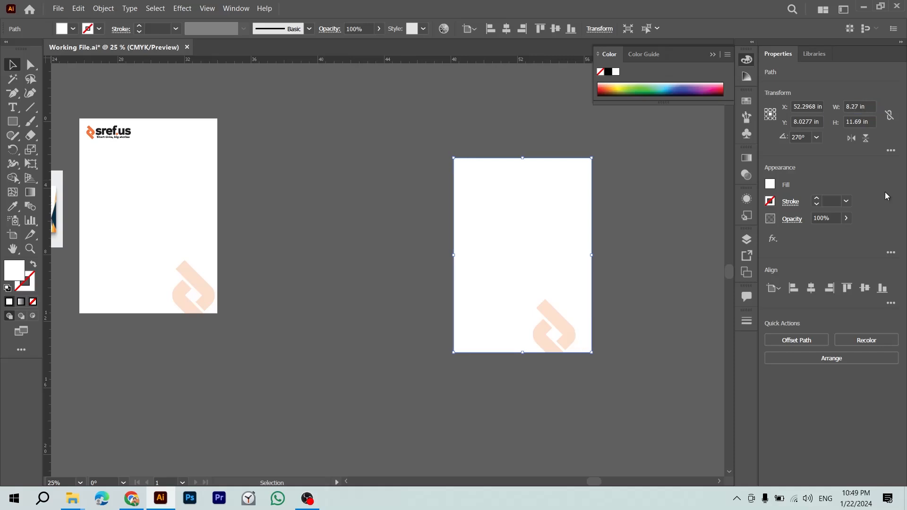
{"action": "key", "text": "ctrl+z"}
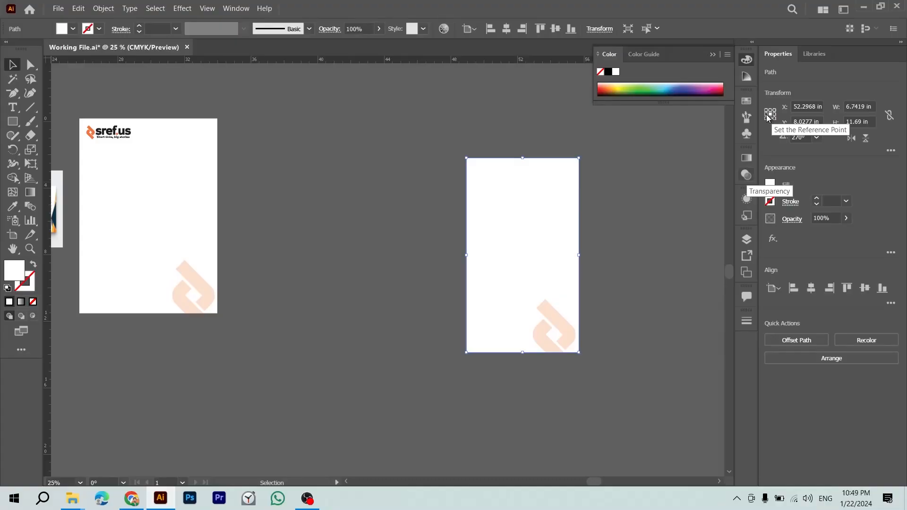
{"action": "left_click", "coordinate": [766, 114]}
{"action": "left_click", "coordinate": [767, 114]}
{"action": "left_click", "coordinate": [860, 106]}
{"action": "type", "text": "8.27"}
{"action": "key", "text": "Return"}
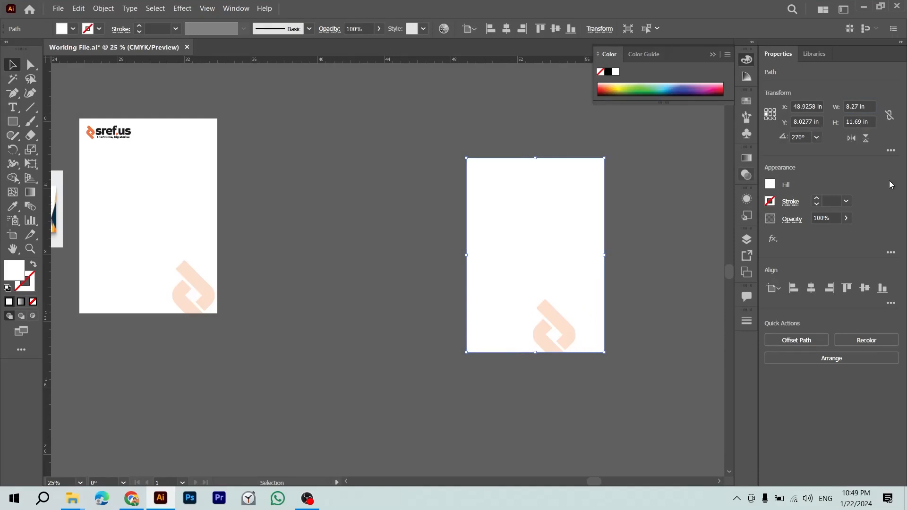
{"action": "key", "text": "ctrl+z"}
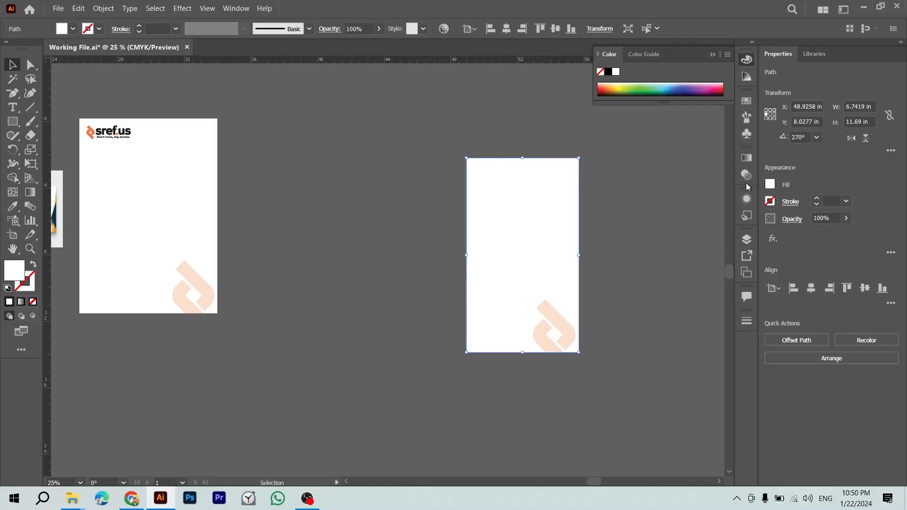
Step: Set the page rectangle's width to 8.27 in, undoing the accidental 54 in width
{"action": "left_click", "coordinate": [776, 117]}
{"action": "left_click", "coordinate": [860, 106]}
{"action": "left_click", "coordinate": [860, 107]}
{"action": "type", "text": "8.27"}
{"action": "key", "text": "Return"}
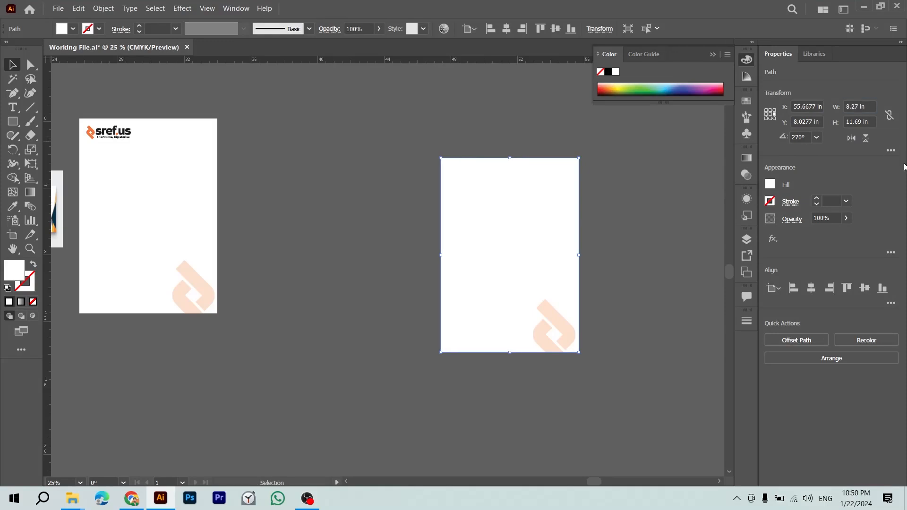
{"action": "left_click", "coordinate": [163, 222]}
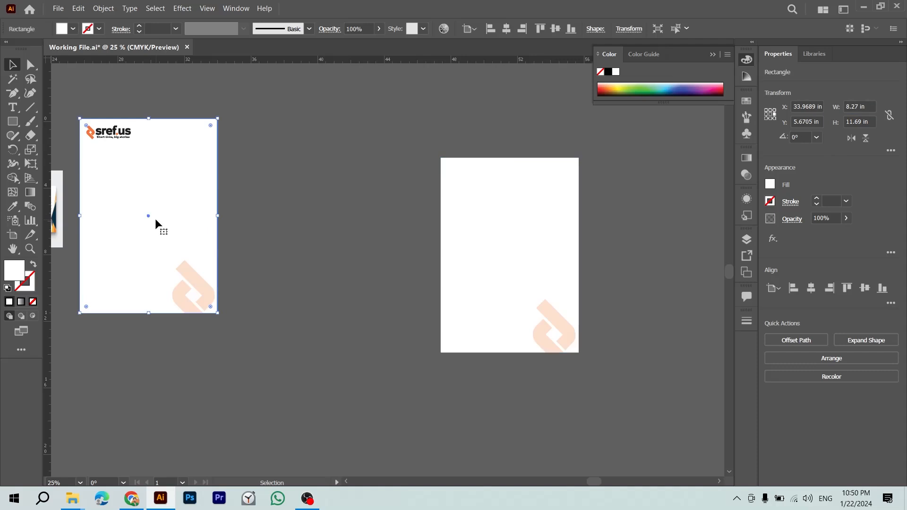
{"action": "left_click", "coordinate": [560, 239]}
{"action": "left_click", "coordinate": [859, 112]}
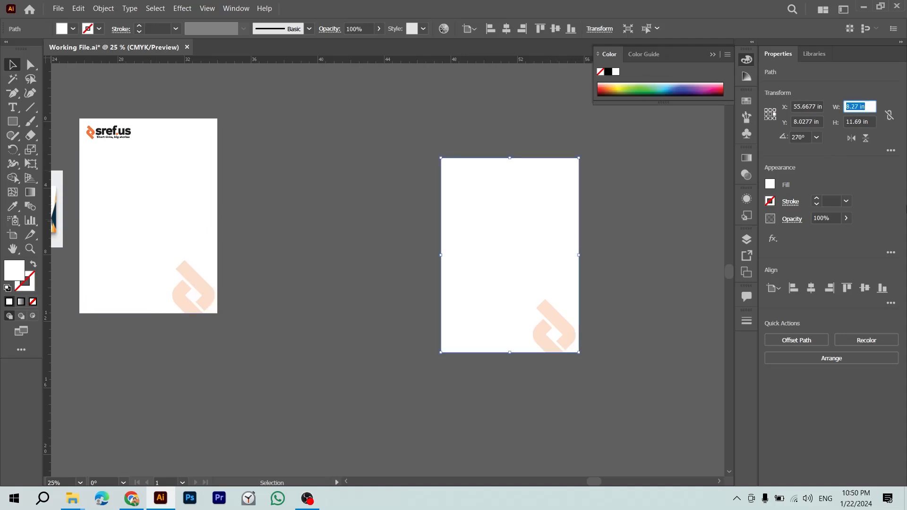
{"action": "key", "text": "Return"}
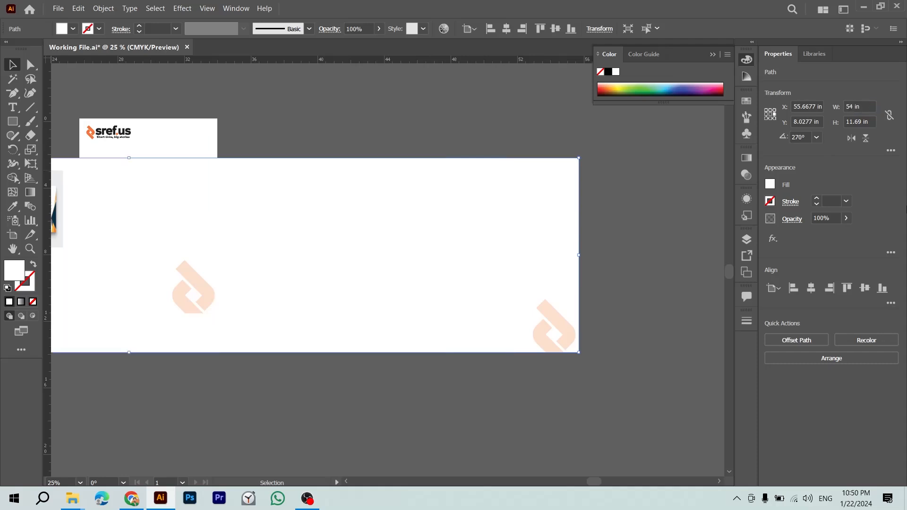
{"action": "scroll", "coordinate": [510, 340], "scroll_direction": "left", "scroll_amount": 10}
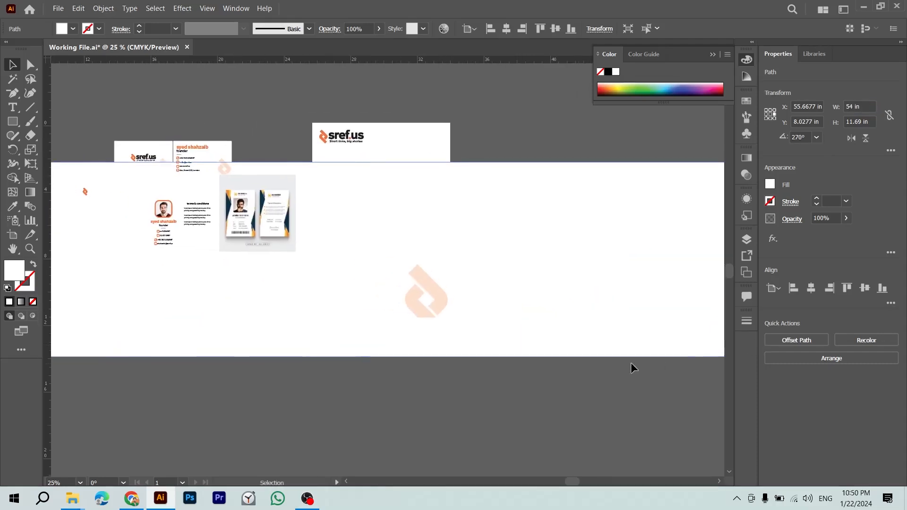
{"action": "key", "text": "ctrl+z"}
{"action": "scroll", "coordinate": [597, 344], "scroll_direction": "right", "scroll_amount": 10}
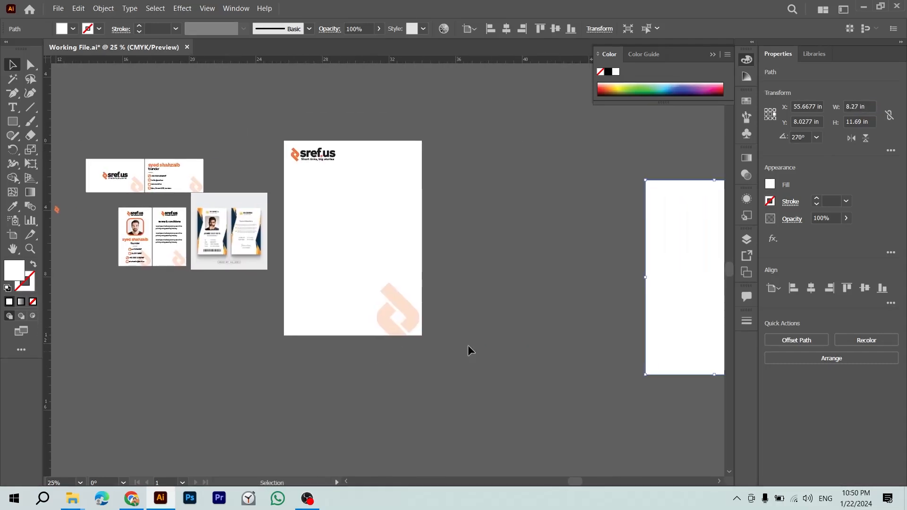
{"action": "left_click", "coordinate": [509, 416]}
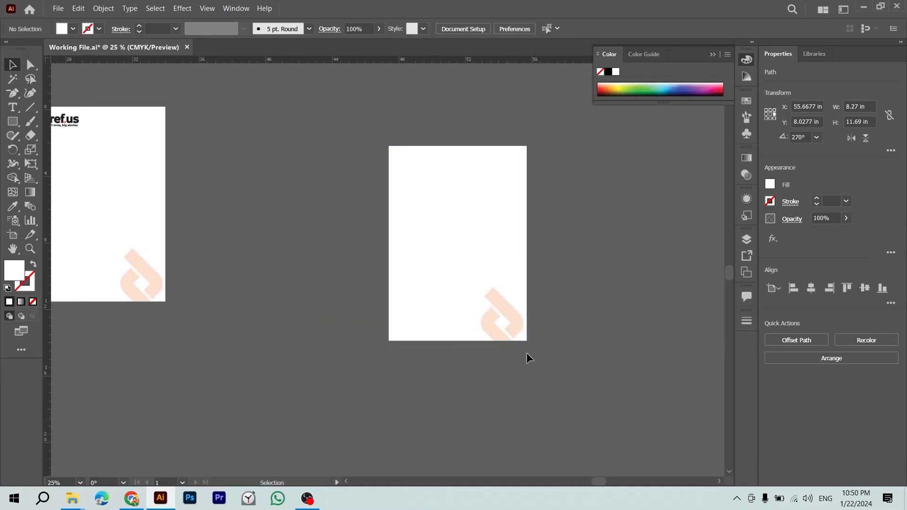
Step: Move the new blank page and its watermark up and to the left
{"action": "left_click_drag", "start_coordinate": [534, 293], "coordinate": [467, 371]}
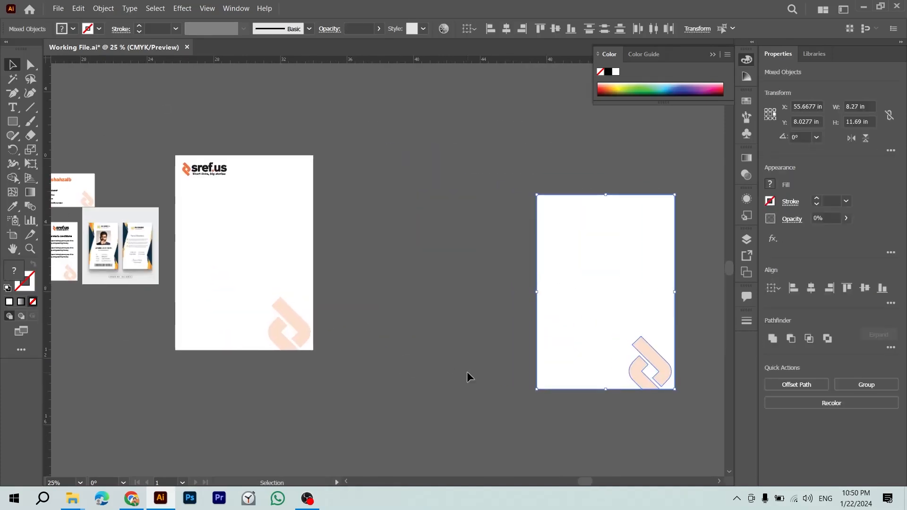
{"action": "left_click_drag", "start_coordinate": [592, 332], "coordinate": [446, 289]}
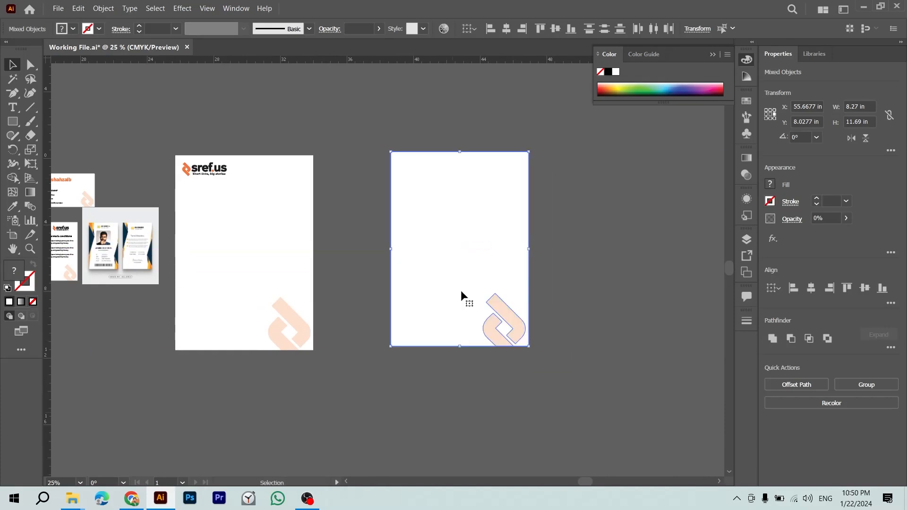
{"action": "left_click", "coordinate": [312, 227]}
{"action": "left_click", "coordinate": [465, 202]}
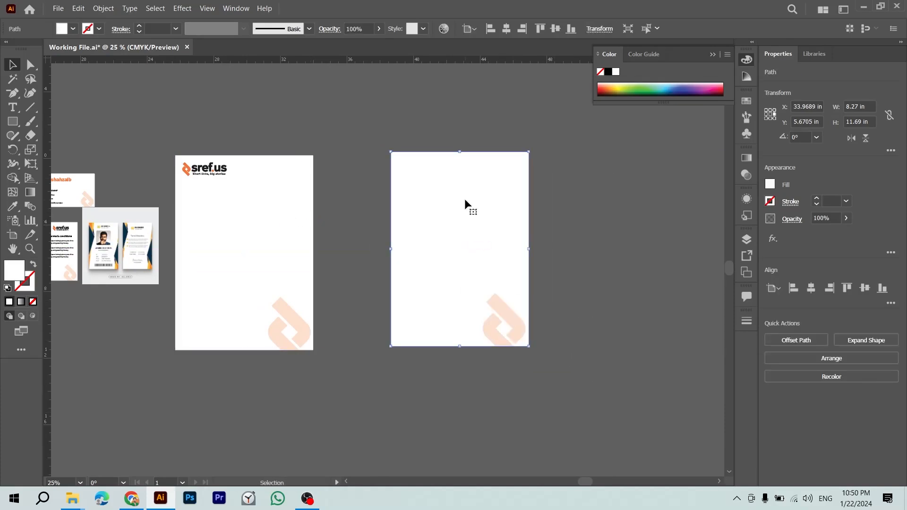
{"action": "left_click", "coordinate": [327, 224]}
{"action": "left_click", "coordinate": [409, 224]}
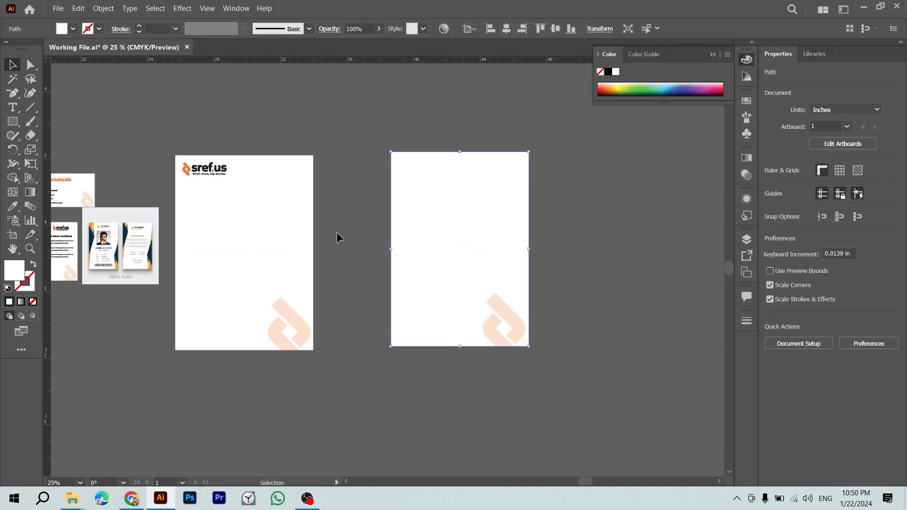
{"action": "left_click", "coordinate": [277, 235]}
{"action": "left_click", "coordinate": [441, 239]}
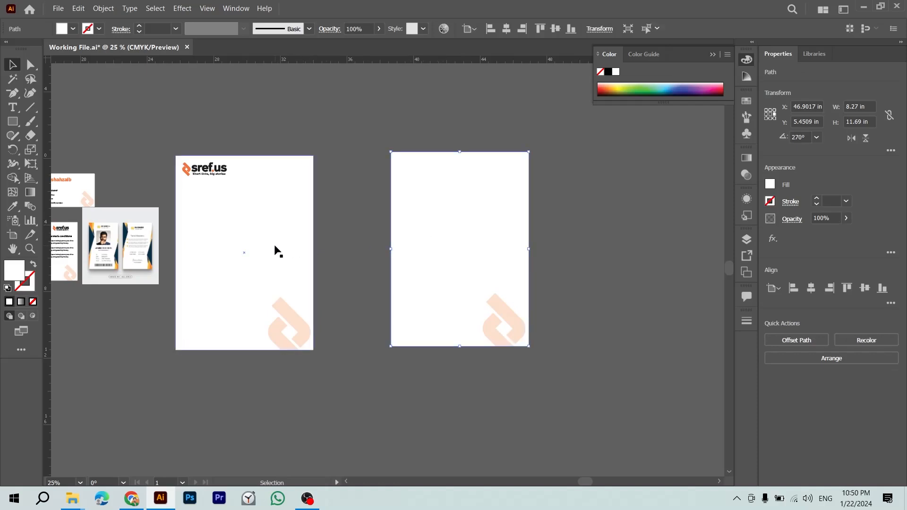
Step: Alt-copy the sref.us logo onto the new page, delete the old letterhead, and align the logo left and top
{"action": "left_click_drag", "start_coordinate": [203, 172], "coordinate": [428, 173]}
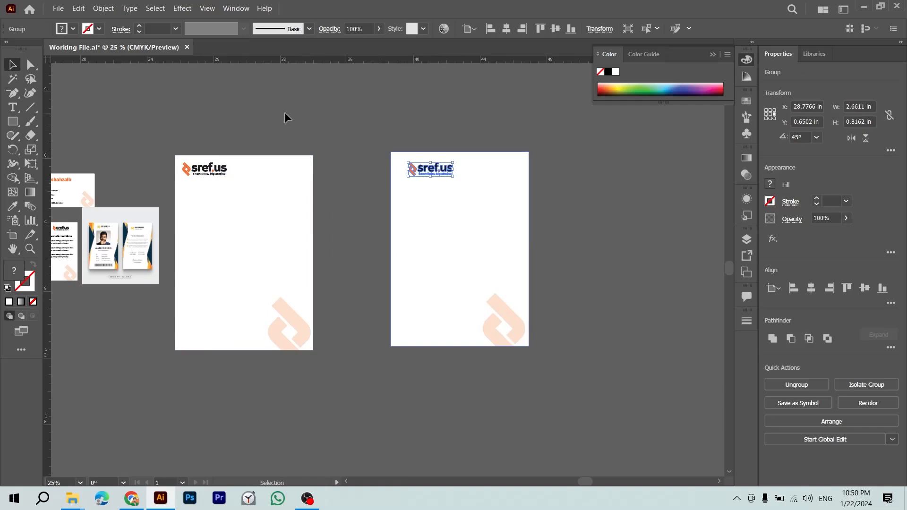
{"action": "left_click", "coordinate": [203, 366]}
{"action": "key", "text": "Delete"}
{"action": "key", "text": "z"}
{"action": "left_click_drag", "start_coordinate": [426, 245], "coordinate": [623, 324]}
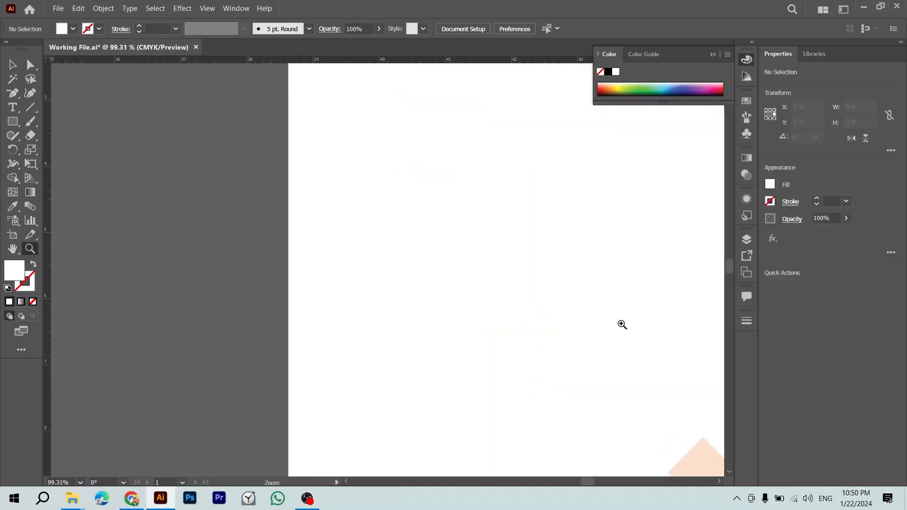
{"action": "left_click_drag", "start_coordinate": [486, 174], "coordinate": [392, 427]}
{"action": "key", "text": "v"}
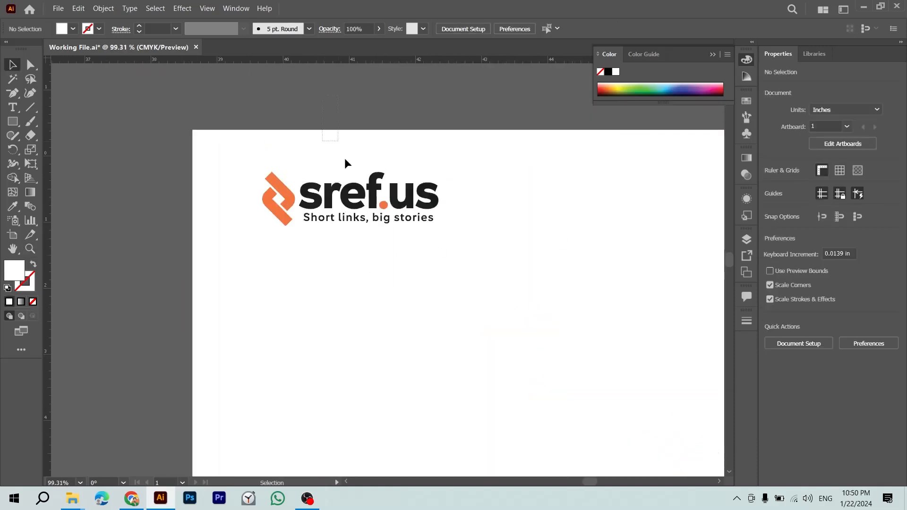
{"action": "key", "text": "ctrl+a"}
{"action": "left_click", "coordinate": [794, 287]}
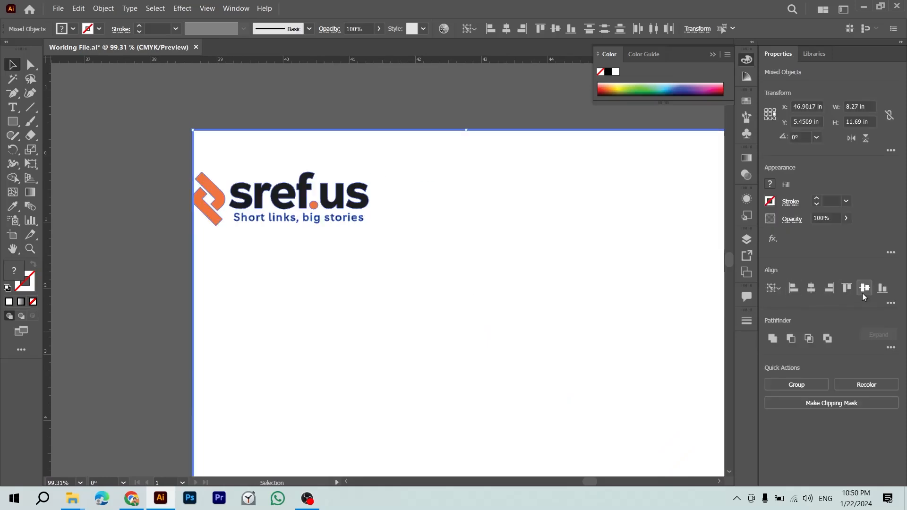
{"action": "left_click", "coordinate": [847, 288]}
Step: Nudge the sref.us logo slightly inward from the page's top-left corner
{"action": "key", "text": "ctrl+minus"}
{"action": "key", "text": "ctrl+minus"}
{"action": "key", "text": "ctrl+minus"}
{"action": "key", "text": "ctrl+minus"}
{"action": "left_click", "coordinate": [469, 271]}
{"action": "left_click", "coordinate": [351, 183]}
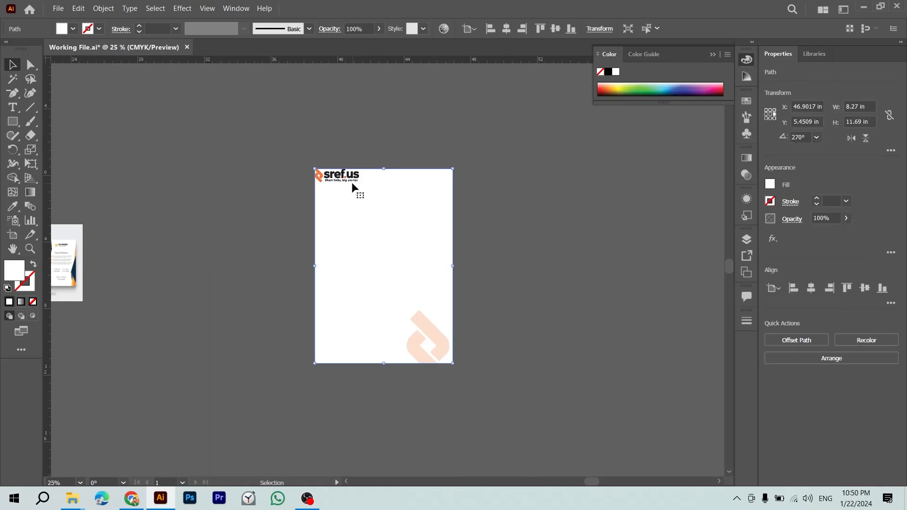
{"action": "key", "text": "shift+Down"}
{"action": "key", "text": "shift+Right"}
{"action": "key", "text": "shift+Down"}
{"action": "key", "text": "shift+Right"}
{"action": "key", "text": "shift+Down"}
{"action": "key", "text": "shift+Right"}
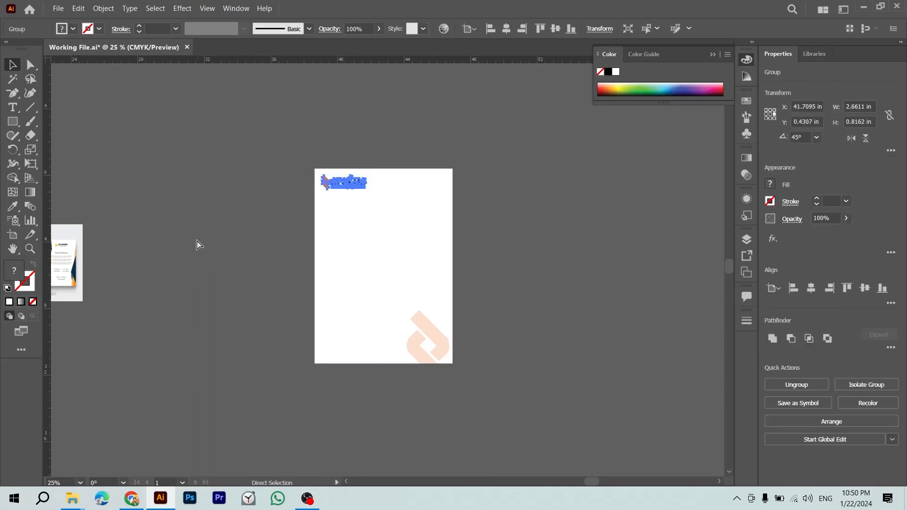
{"action": "left_click", "coordinate": [198, 244]}
{"action": "left_click_drag", "start_coordinate": [282, 253], "coordinate": [417, 258]}
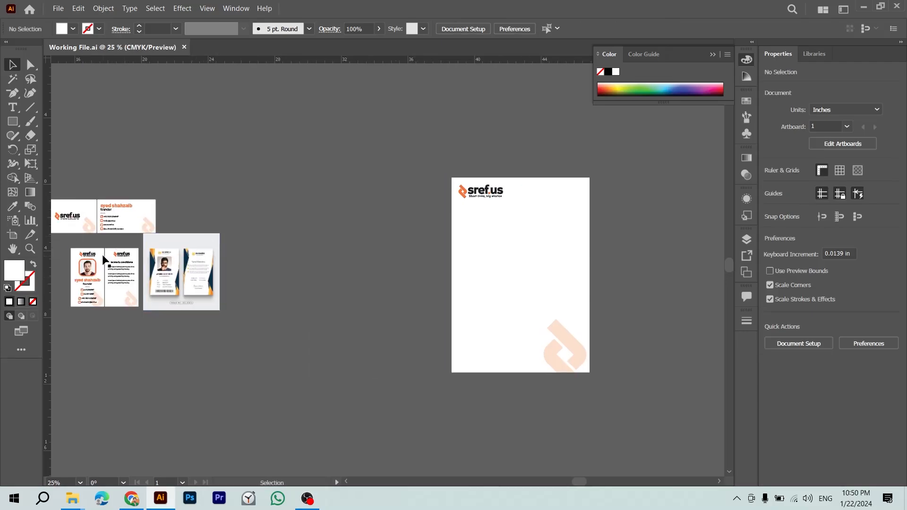
Step: Group the business card's contact details with their phone, e-mail, website and address icons
{"action": "left_click", "coordinate": [116, 227]}
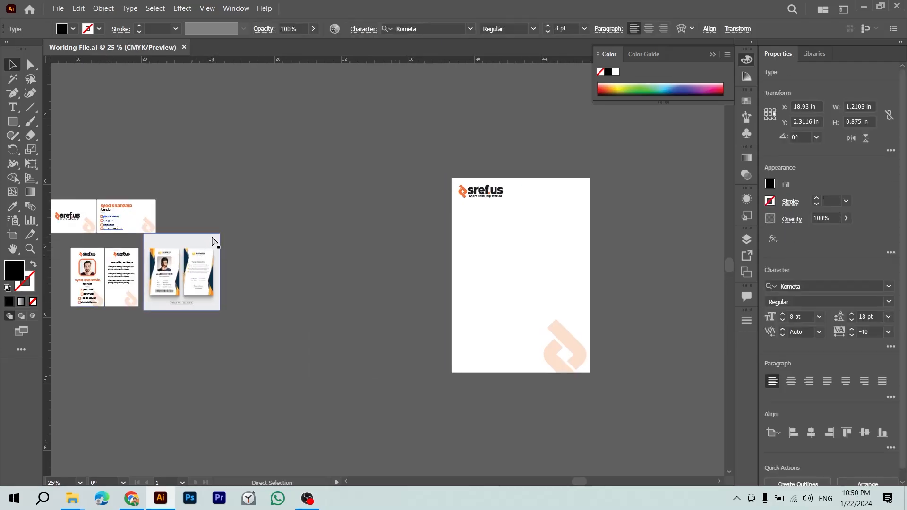
{"action": "key", "text": "ctrl+equal"}
{"action": "key", "text": "ctrl+equal"}
{"action": "key", "text": "ctrl+equal"}
{"action": "key", "text": "ctrl+equal"}
{"action": "key", "text": "ctrl+equal"}
{"action": "left_click", "coordinate": [314, 229], "text": "shift"}
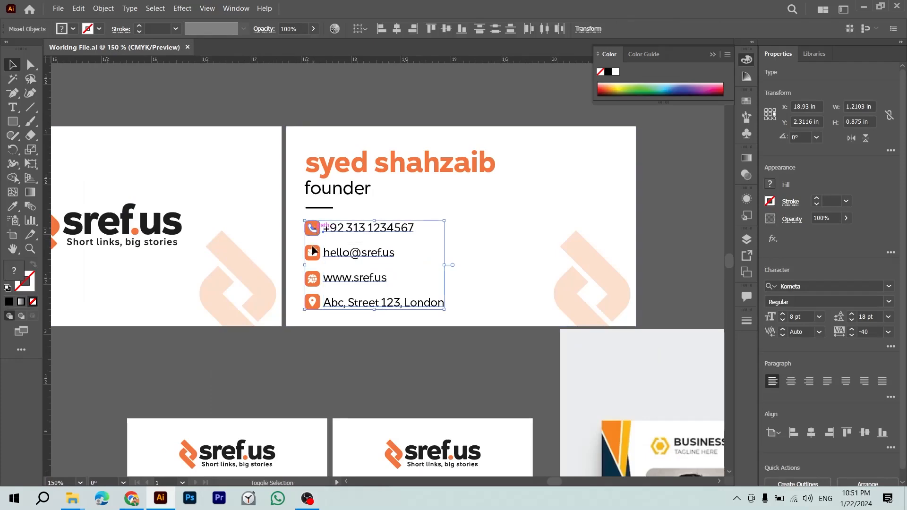
{"action": "left_click", "coordinate": [313, 254], "text": "shift"}
{"action": "left_click", "coordinate": [312, 278], "text": "shift"}
{"action": "left_click", "coordinate": [313, 301], "text": "shift"}
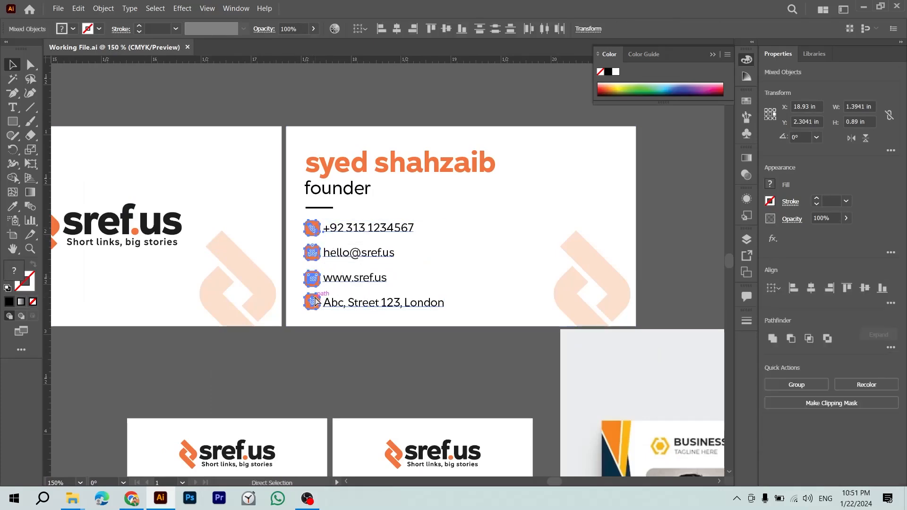
{"action": "key", "text": "ctrl+g"}
Step: Copy the contact group onto the letterhead and align it to the page's left and bottom edges
{"action": "key", "text": "ctrl+minus"}
{"action": "key", "text": "ctrl+minus"}
{"action": "key", "text": "ctrl+minus"}
{"action": "key", "text": "ctrl+minus"}
{"action": "left_click_drag", "start_coordinate": [403, 354], "coordinate": [93, 255]}
{"action": "left_click_drag", "start_coordinate": [66, 181], "coordinate": [564, 336]}
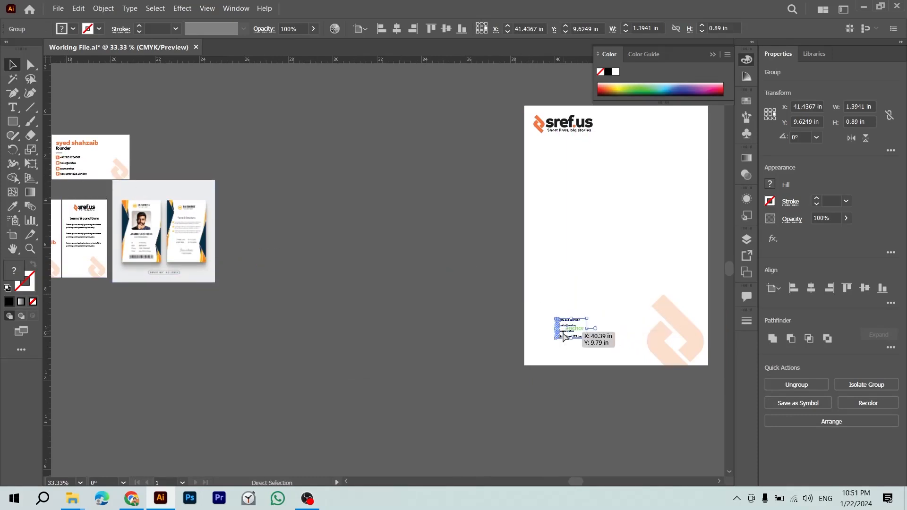
{"action": "key", "text": "ctrl+plus"}
{"action": "key", "text": "ctrl+plus"}
{"action": "left_click", "coordinate": [464, 288], "text": "shift"}
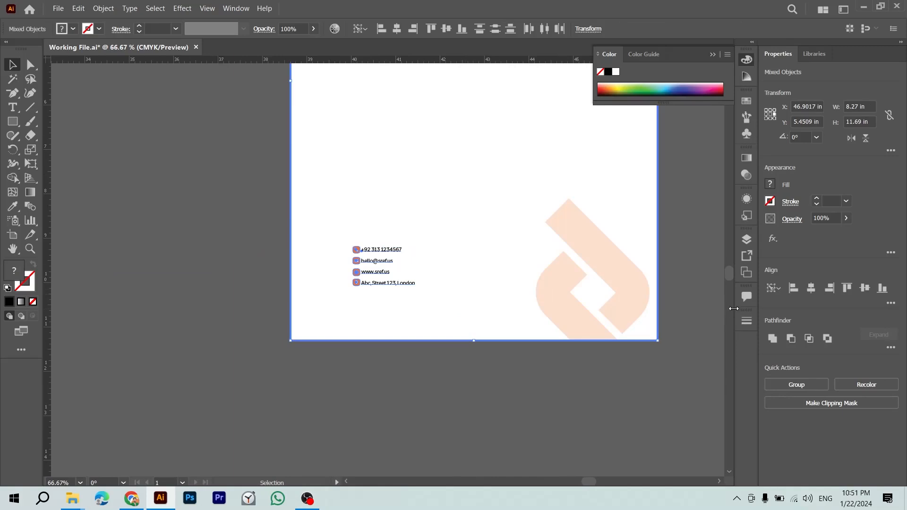
{"action": "left_click", "coordinate": [794, 288]}
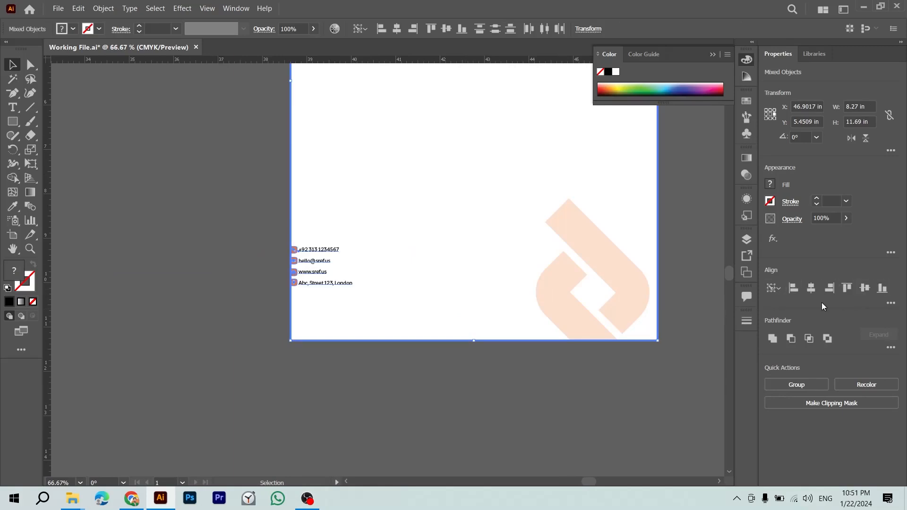
{"action": "left_click", "coordinate": [883, 289]}
{"action": "left_click", "coordinate": [662, 403]}
{"action": "key", "text": "ctrl+minus"}
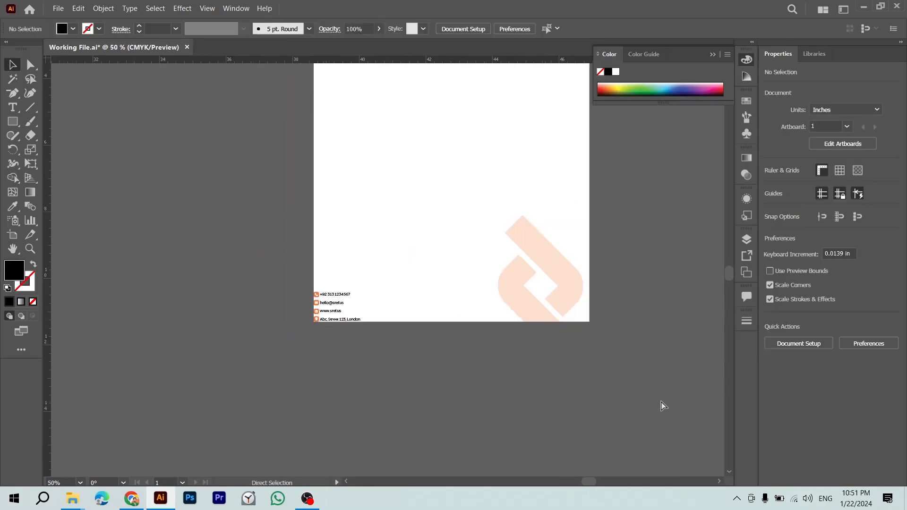
{"action": "key", "text": "ctrl+minus"}
Step: Nudge the contact details block up and right, then enlarge it by its corner handle
{"action": "left_click", "coordinate": [303, 382]}
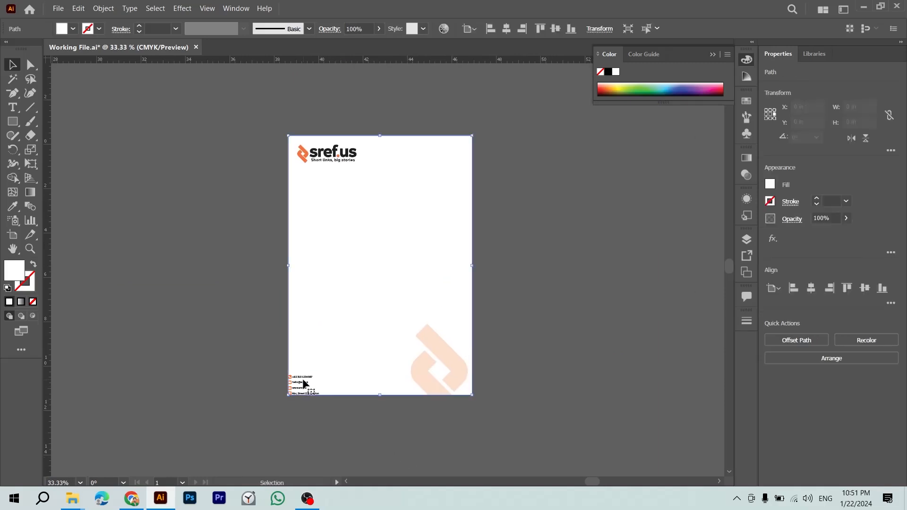
{"action": "key", "text": "shift+Up"}
{"action": "key", "text": "shift+Right"}
{"action": "key", "text": "shift+Up"}
{"action": "key", "text": "shift+Right"}
{"action": "key", "text": "shift+Up"}
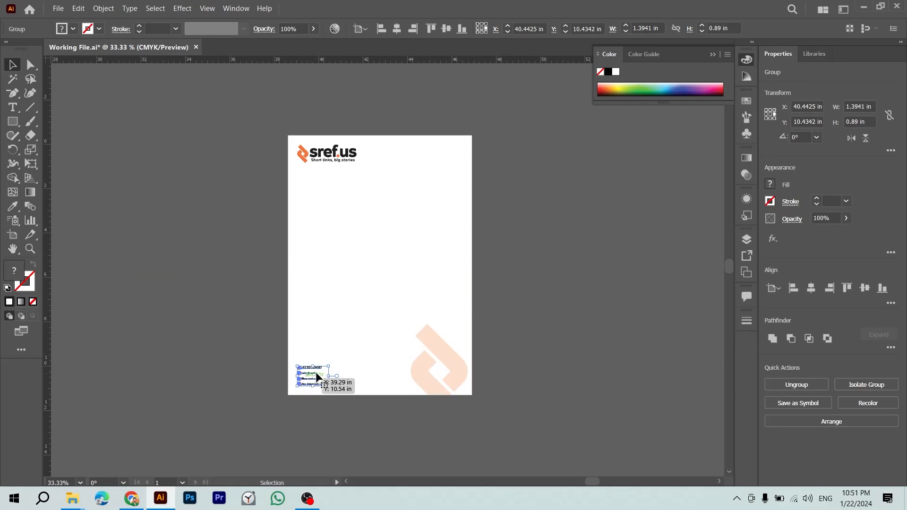
{"action": "left_click_drag", "start_coordinate": [329, 366], "coordinate": [351, 334]}
{"action": "left_click", "coordinate": [495, 328]}
{"action": "key", "text": "ctrl+z"}
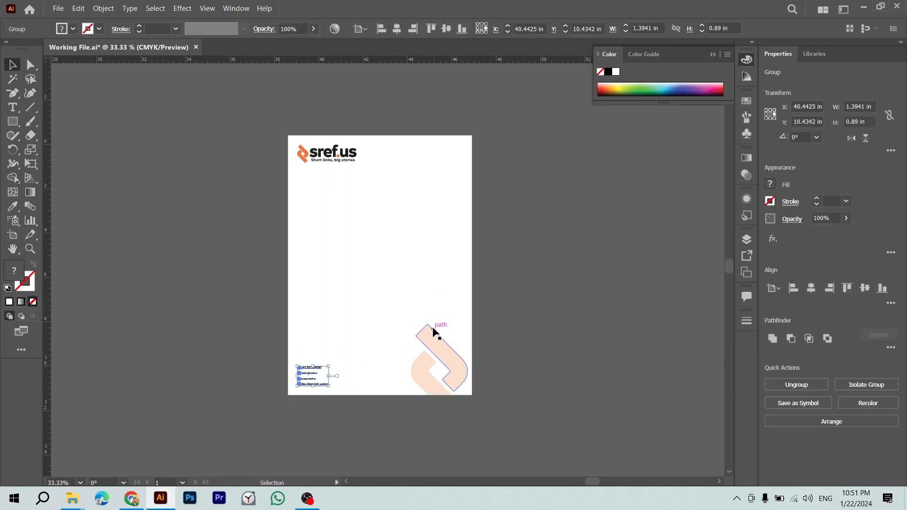
{"action": "left_click_drag", "start_coordinate": [331, 364], "coordinate": [357, 334]}
{"action": "left_click", "coordinate": [521, 313]}
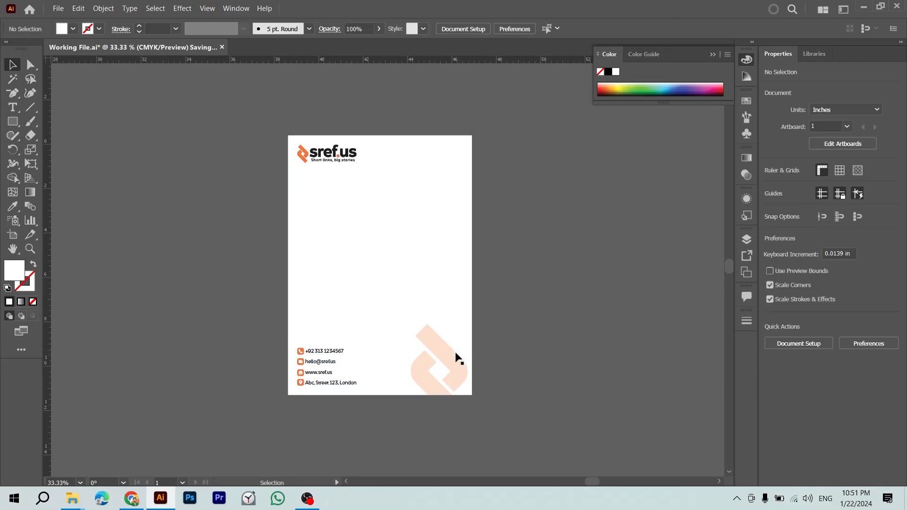
Step: Rescale the faint watermark logo at the bottom right and save the working file
{"action": "left_click", "coordinate": [436, 362]}
{"action": "left_click_drag", "start_coordinate": [411, 324], "coordinate": [415, 328]}
{"action": "left_click", "coordinate": [502, 351]}
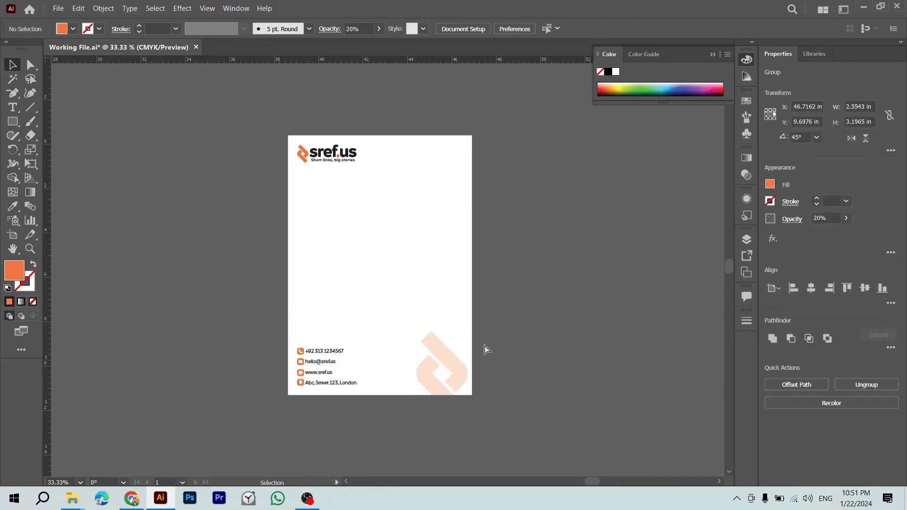
{"action": "key", "text": "ctrl+s"}
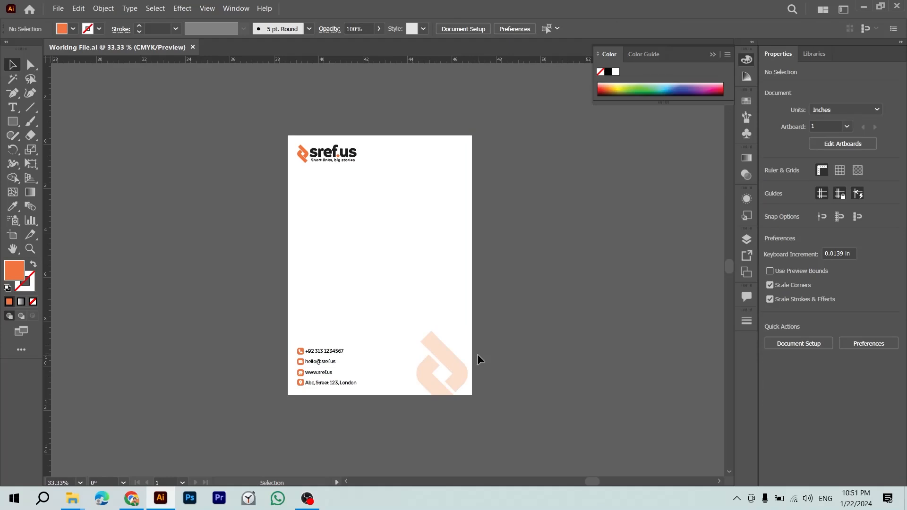
Step: Open Brand Guidelines.pdf in Illustrator from the Sref folder and find the logo pattern artboard
{"action": "left_click", "coordinate": [302, 162]}
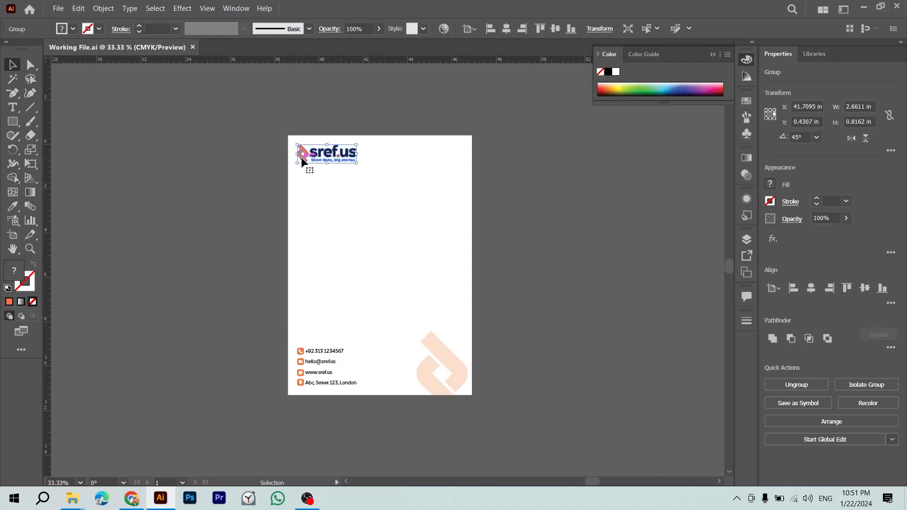
{"action": "key", "text": "alt+Tab"}
{"action": "key", "text": "alt+Tab"}
{"action": "key", "text": "alt+Tab"}
{"action": "key", "text": "alt+Tab"}
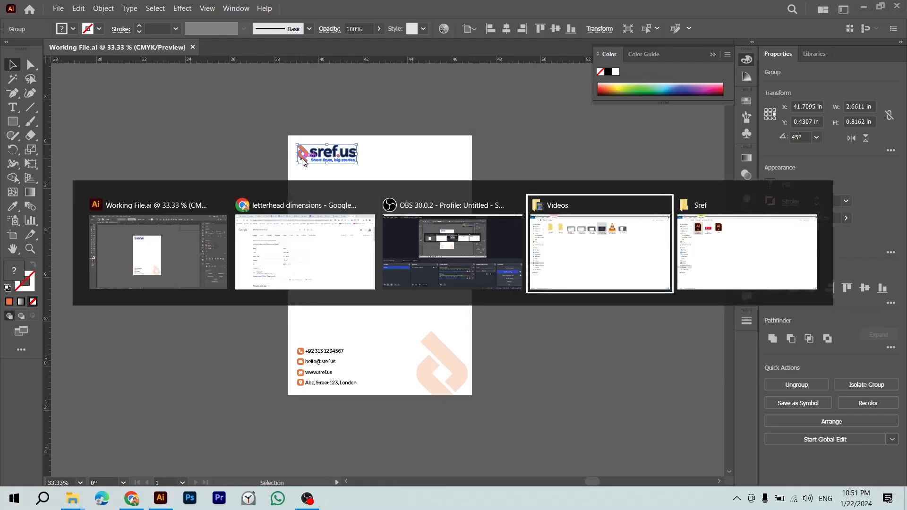
{"action": "key", "text": "alt+Tab"}
{"action": "left_click_drag", "start_coordinate": [202, 94], "coordinate": [287, 47]}
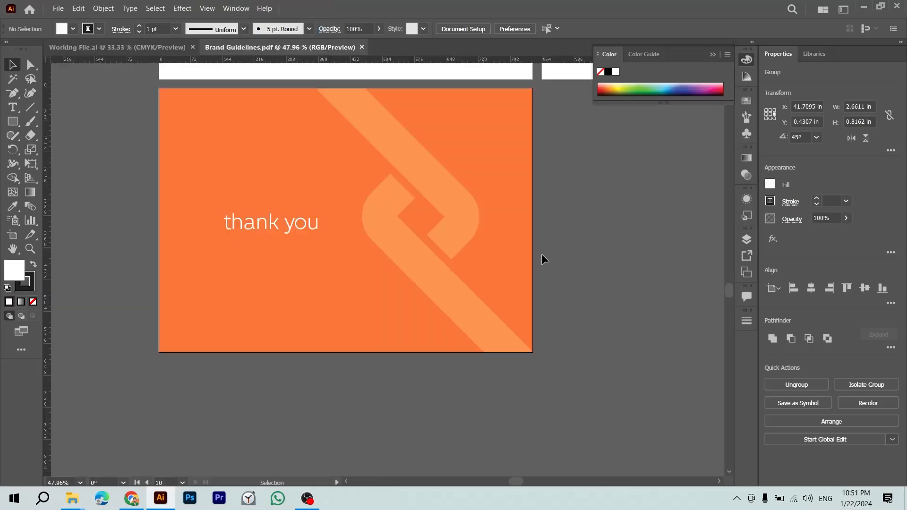
{"action": "left_click_drag", "start_coordinate": [534, 165], "coordinate": [341, 305]}
{"action": "left_click_drag", "start_coordinate": [505, 165], "coordinate": [314, 332]}
{"action": "left_click_drag", "start_coordinate": [482, 189], "coordinate": [292, 356]}
{"action": "left_click_drag", "start_coordinate": [563, 272], "coordinate": [308, 243]}
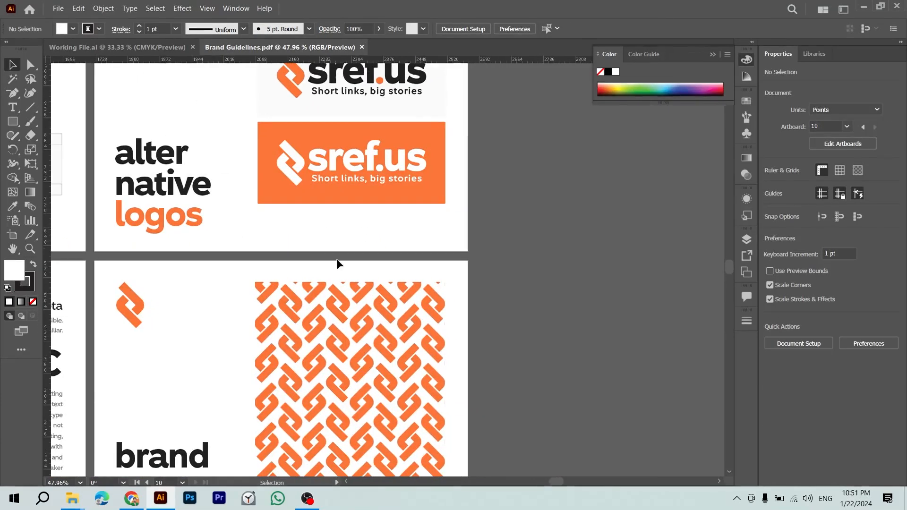
Step: Copy the orange Grid Repeat pattern, close the PDF, and paste it onto the letterhead
{"action": "left_click", "coordinate": [388, 335]}
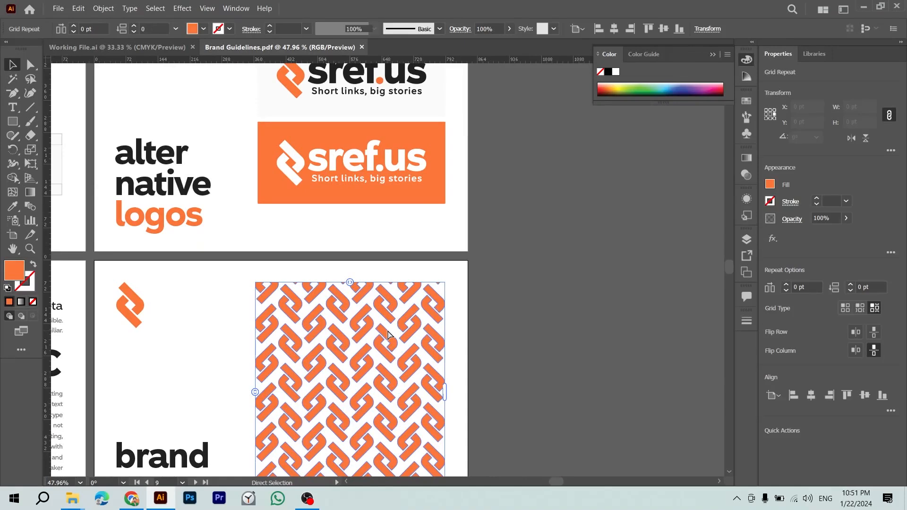
{"action": "key", "text": "ctrl+c"}
{"action": "key", "text": "ctrl+w"}
{"action": "key", "text": "ctrl+v"}
{"action": "left_click_drag", "start_coordinate": [399, 249], "coordinate": [419, 197]}
Step: Align the orange pattern to the letterhead's right edge and narrow it to a strip about 0.88 in wide
{"action": "left_click", "coordinate": [392, 336], "text": "shift"}
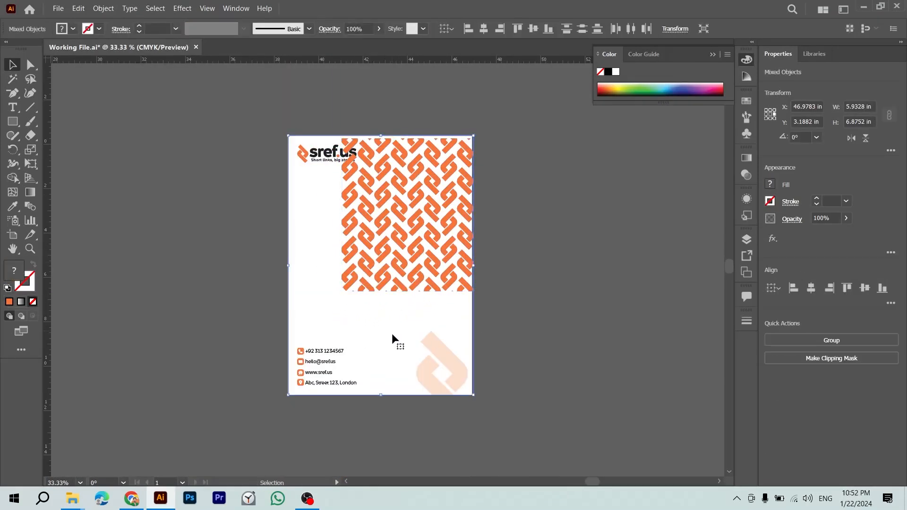
{"action": "left_click", "coordinate": [830, 288]}
{"action": "left_click", "coordinate": [426, 205]}
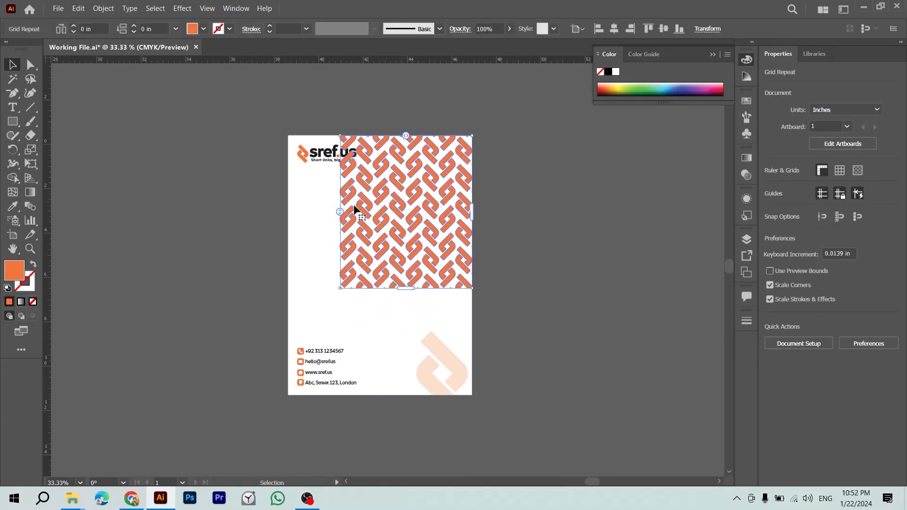
{"action": "left_click_drag", "start_coordinate": [361, 214], "coordinate": [457, 208]}
{"action": "left_click_drag", "start_coordinate": [571, 218], "coordinate": [472, 219]}
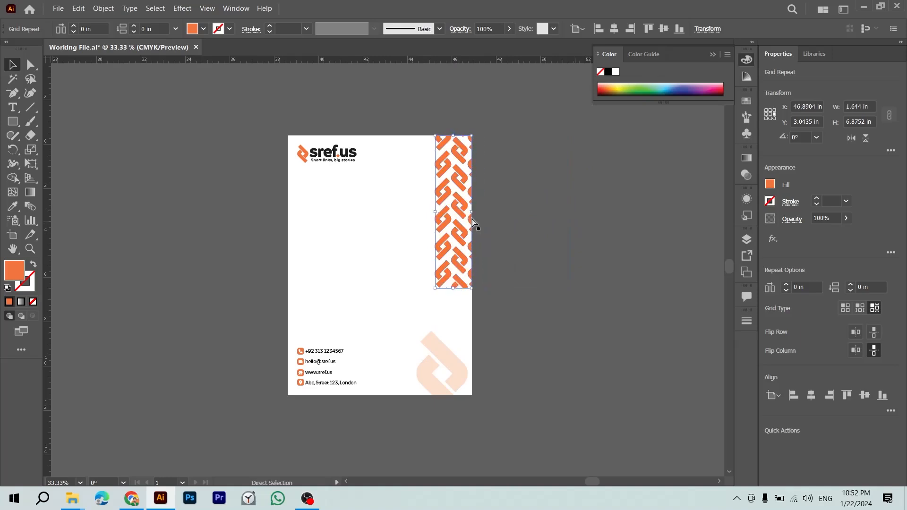
{"action": "key", "text": "ctrl+plus"}
{"action": "key", "text": "ctrl+plus"}
{"action": "key", "text": "ctrl+plus"}
{"action": "left_click_drag", "start_coordinate": [437, 269], "coordinate": [387, 268]}
{"action": "key", "text": "ctrl+minus"}
{"action": "key", "text": "ctrl+minus"}
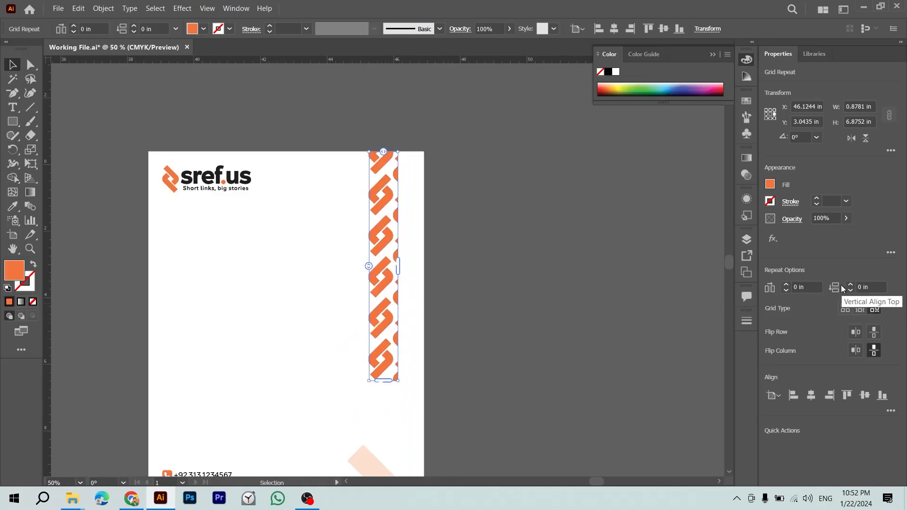
Step: Shrink the Grid Repeat's source tile so the strip's logos become smaller and denser
{"action": "double_click", "coordinate": [388, 265]}
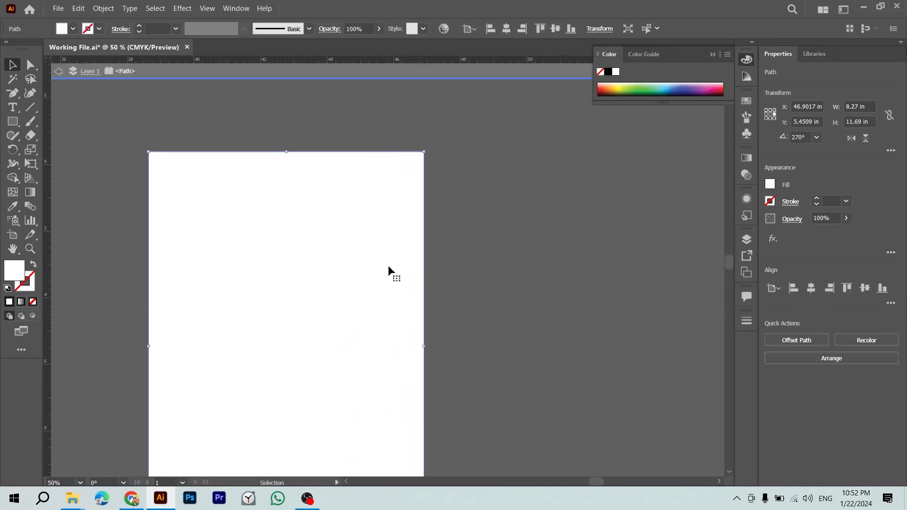
{"action": "left_click", "coordinate": [494, 275]}
{"action": "double_click", "coordinate": [495, 270]}
{"action": "left_click_drag", "start_coordinate": [383, 249], "coordinate": [499, 247]}
{"action": "double_click", "coordinate": [499, 247]}
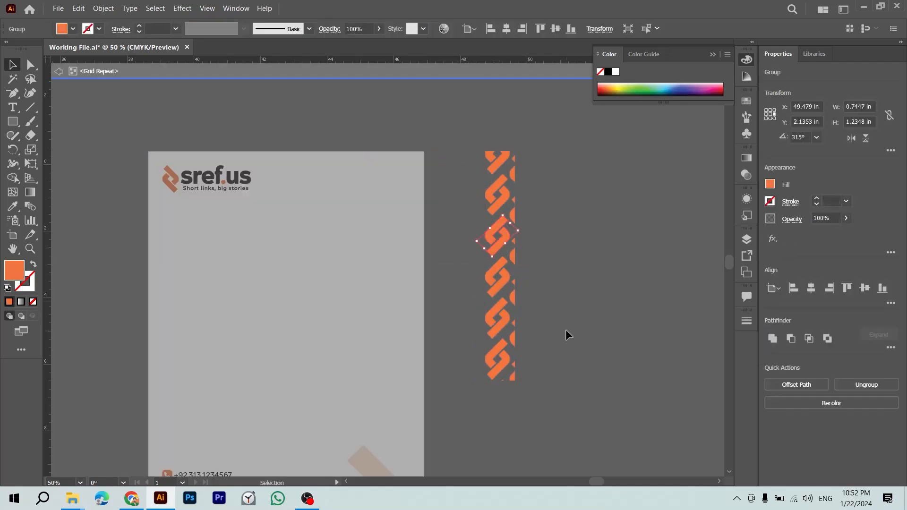
{"action": "left_click_drag", "start_coordinate": [517, 232], "coordinate": [412, 264]}
{"action": "double_click", "coordinate": [564, 274]}
Step: Align the orange strip flush to the letterhead's right edge
{"action": "left_click", "coordinate": [341, 288], "text": "shift"}
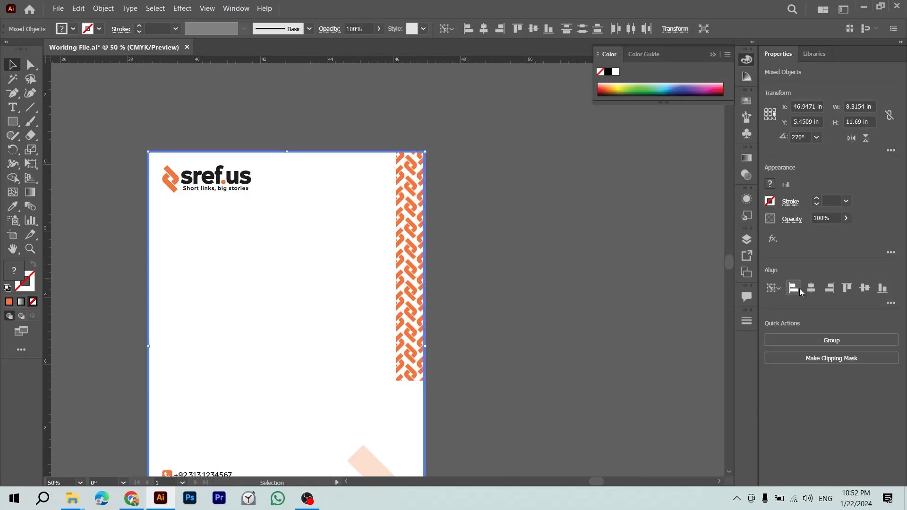
{"action": "left_click", "coordinate": [829, 288]}
{"action": "left_click", "coordinate": [565, 359]}
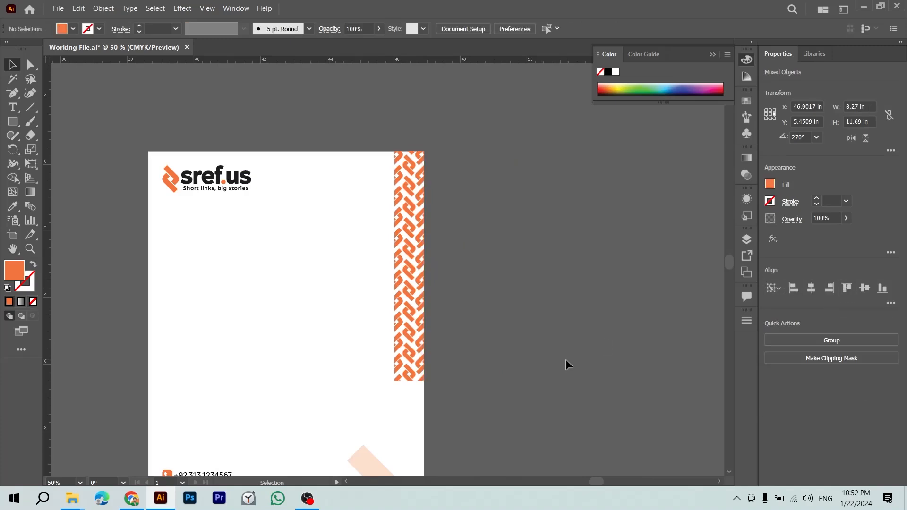
{"action": "scroll", "coordinate": [566, 359], "scroll_direction": "down", "scroll_amount": 3}
Step: Stretch the orange pattern strip down to the bottom of the letterhead
{"action": "left_click", "coordinate": [414, 284]}
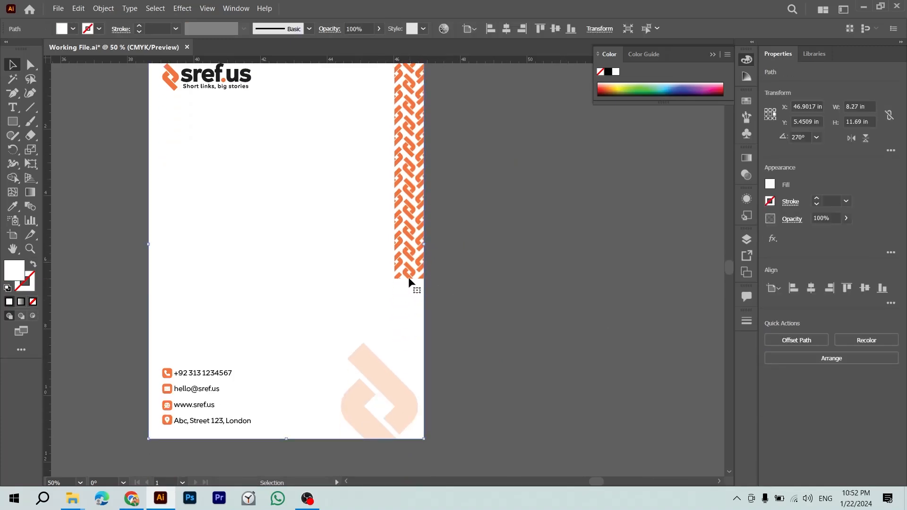
{"action": "scroll", "coordinate": [404, 276], "scroll_direction": "up", "scroll_amount": 2}
{"action": "left_click_drag", "start_coordinate": [405, 258], "coordinate": [368, 258]}
{"action": "left_click_drag", "start_coordinate": [372, 347], "coordinate": [373, 432]}
{"action": "left_click", "coordinate": [519, 387]}
{"action": "left_click_drag", "start_coordinate": [518, 387], "coordinate": [526, 157]}
{"action": "left_click", "coordinate": [377, 194]}
{"action": "left_click_drag", "start_coordinate": [380, 204], "coordinate": [380, 272]}
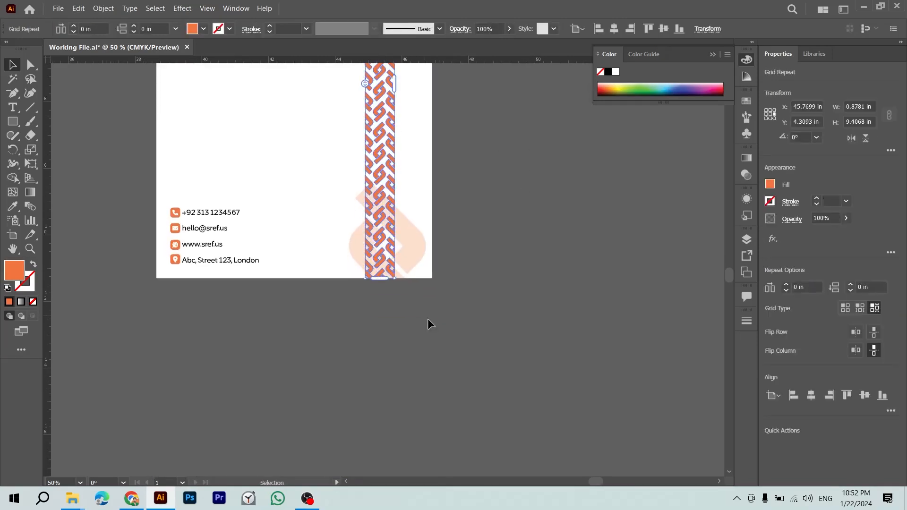
Step: Align the strip to the letterhead background's right edge with Align Right
{"action": "left_click", "coordinate": [416, 313]}
{"action": "scroll", "coordinate": [458, 299], "scroll_direction": "up", "scroll_amount": 8}
{"action": "left_click", "coordinate": [414, 333]}
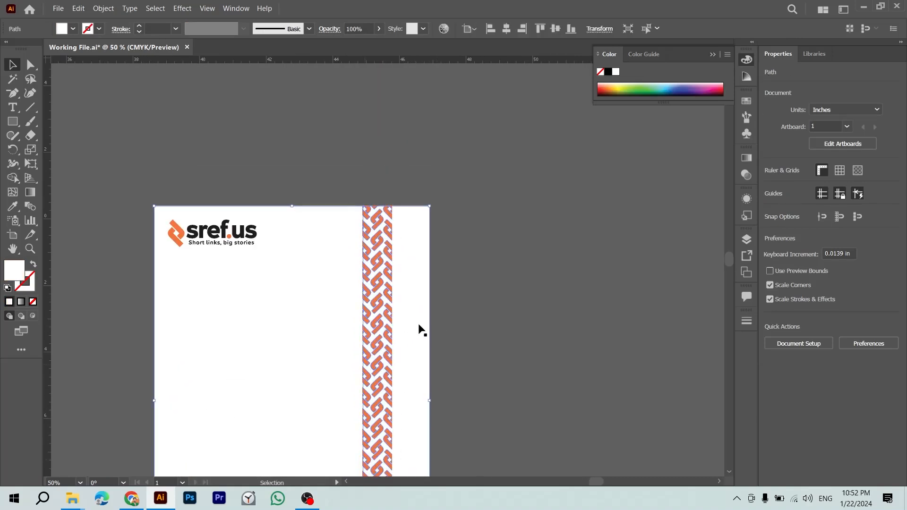
{"action": "left_click_drag", "start_coordinate": [447, 137], "coordinate": [403, 249]}
{"action": "left_click", "coordinate": [830, 288]}
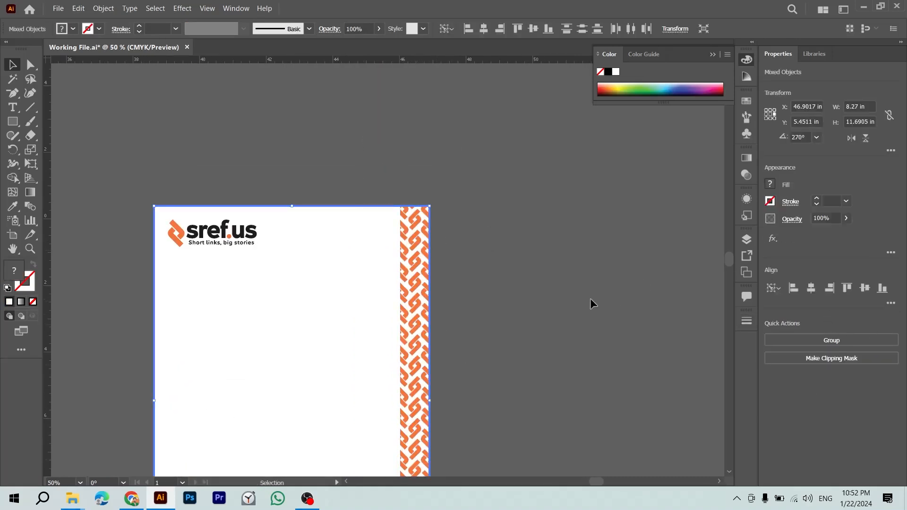
Step: Try narrowing the pattern strip slightly, then undo the width change
{"action": "left_click", "coordinate": [590, 298]}
{"action": "scroll", "coordinate": [534, 265], "scroll_direction": "down", "scroll_amount": 5}
{"action": "left_click_drag", "start_coordinate": [533, 249], "coordinate": [528, 336]}
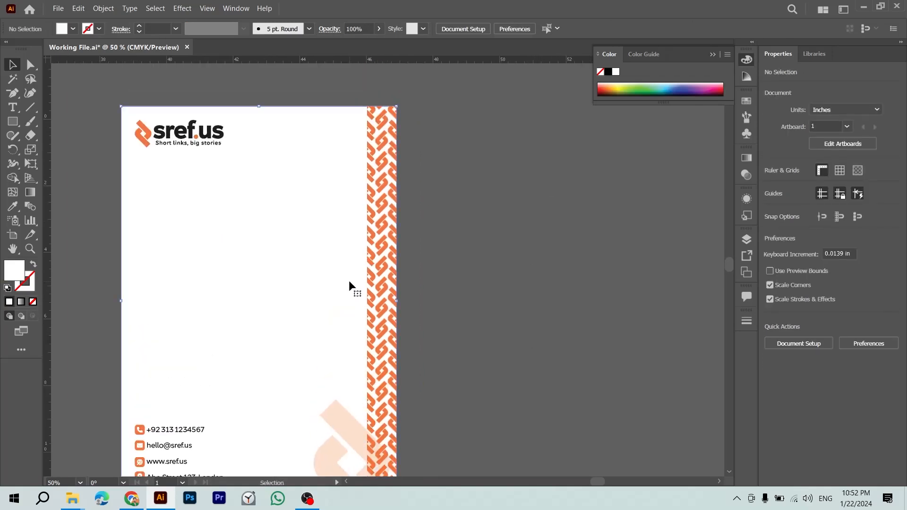
{"action": "left_click", "coordinate": [368, 282]}
{"action": "left_click_drag", "start_coordinate": [396, 301], "coordinate": [392, 301]}
{"action": "left_click", "coordinate": [443, 305]}
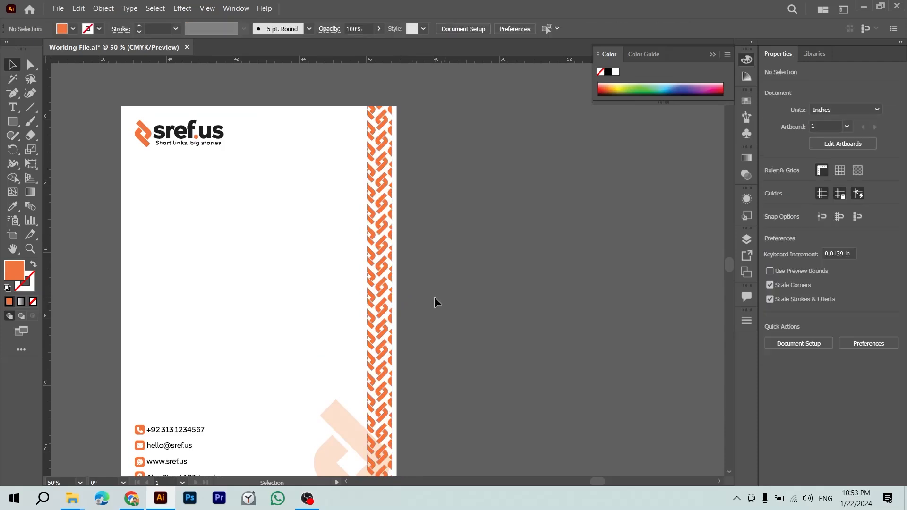
{"action": "key", "text": "ctrl+z"}
Step: Narrow the strip and set the Grid Repeat to brick-by-column with flipped columns
{"action": "left_click_drag", "start_coordinate": [398, 303], "coordinate": [392, 302]}
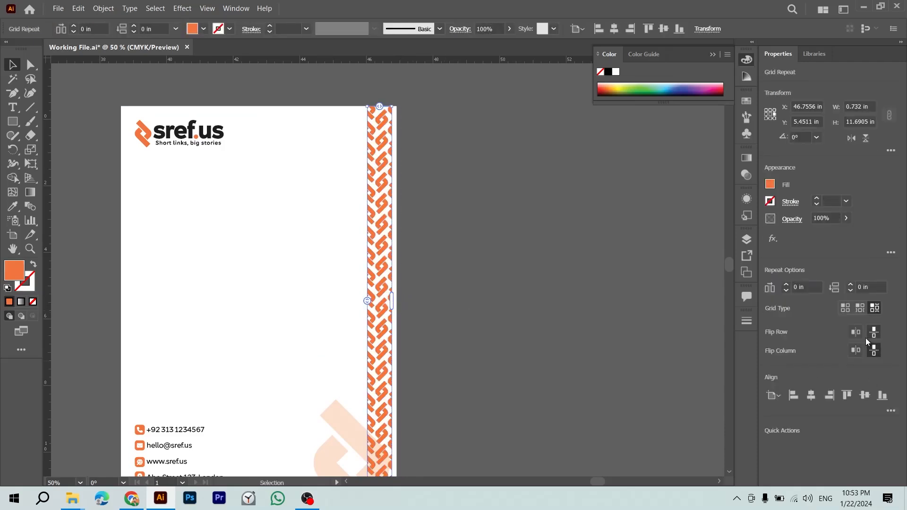
{"action": "left_click", "coordinate": [859, 308]}
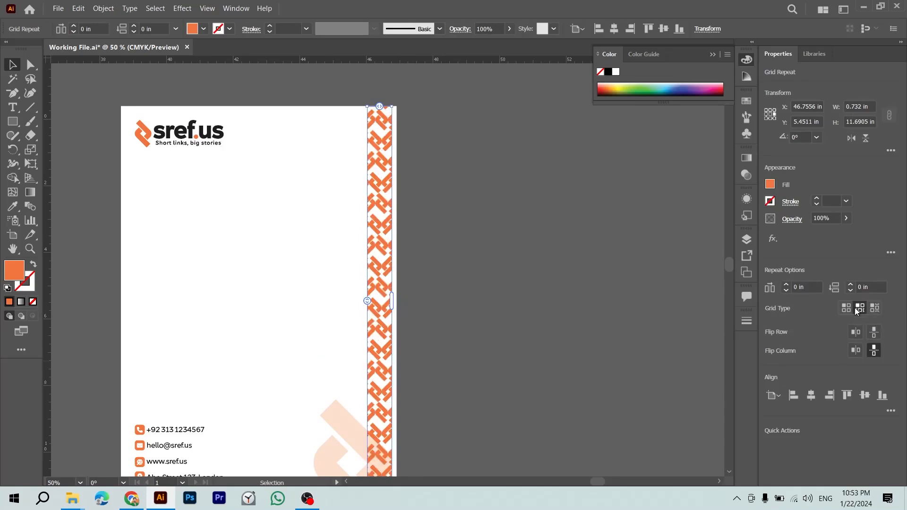
{"action": "left_click", "coordinate": [873, 309]}
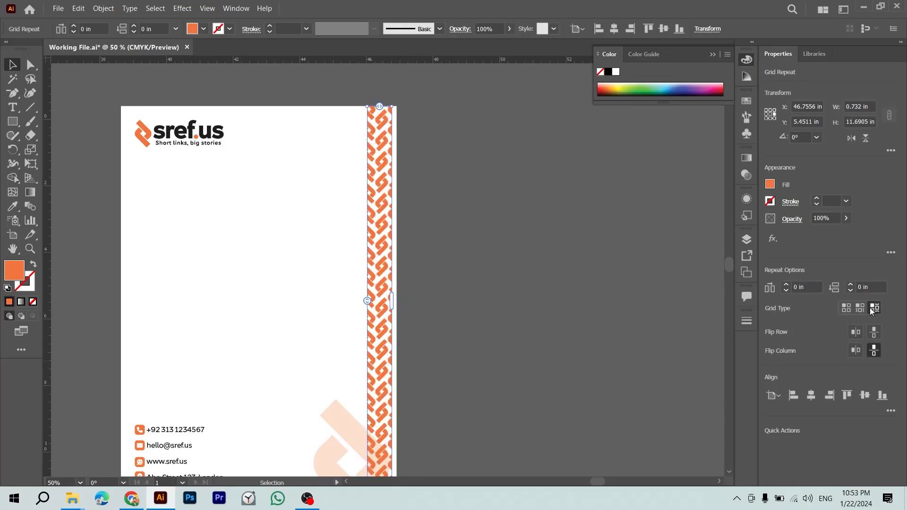
{"action": "left_click", "coordinate": [847, 308]}
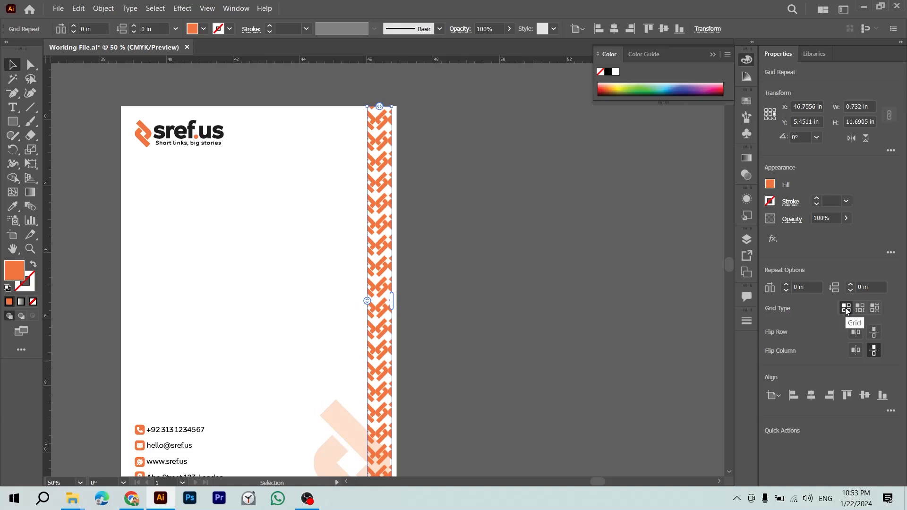
{"action": "left_click", "coordinate": [874, 309]}
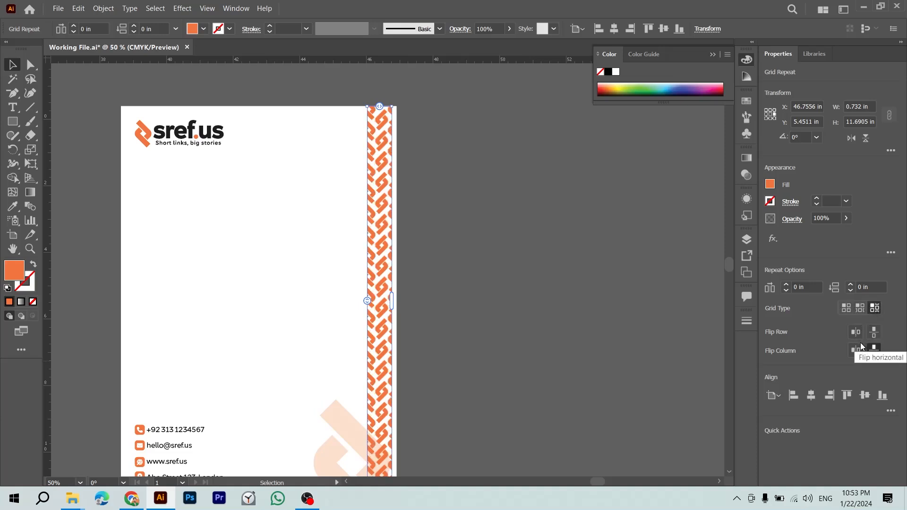
{"action": "left_click", "coordinate": [862, 346]}
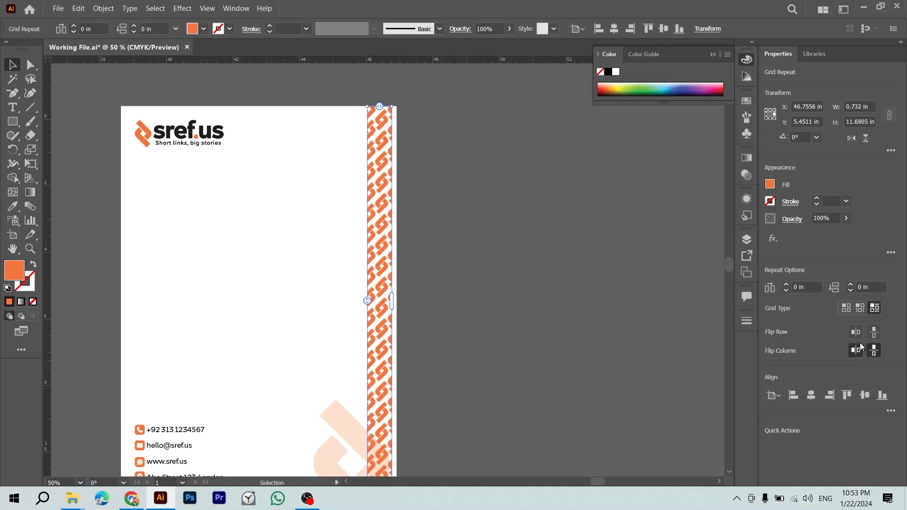
{"action": "left_click", "coordinate": [861, 346]}
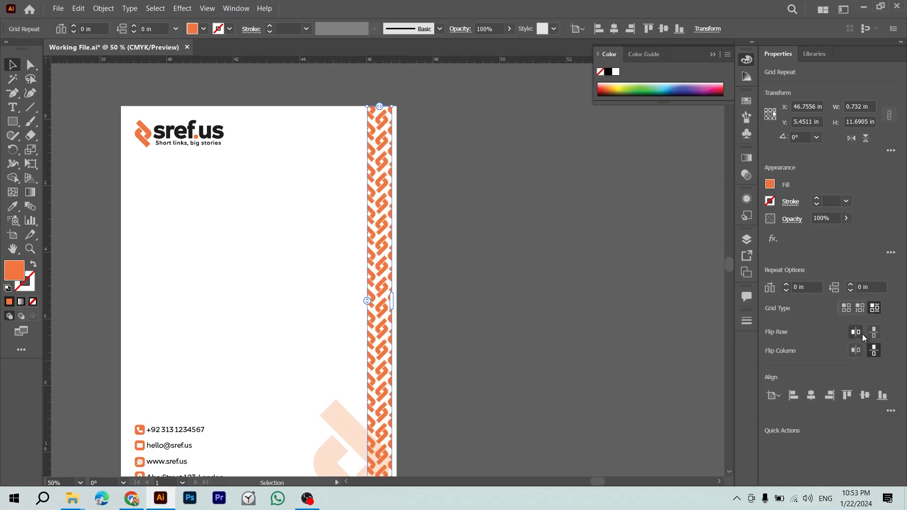
{"action": "left_click", "coordinate": [586, 335]}
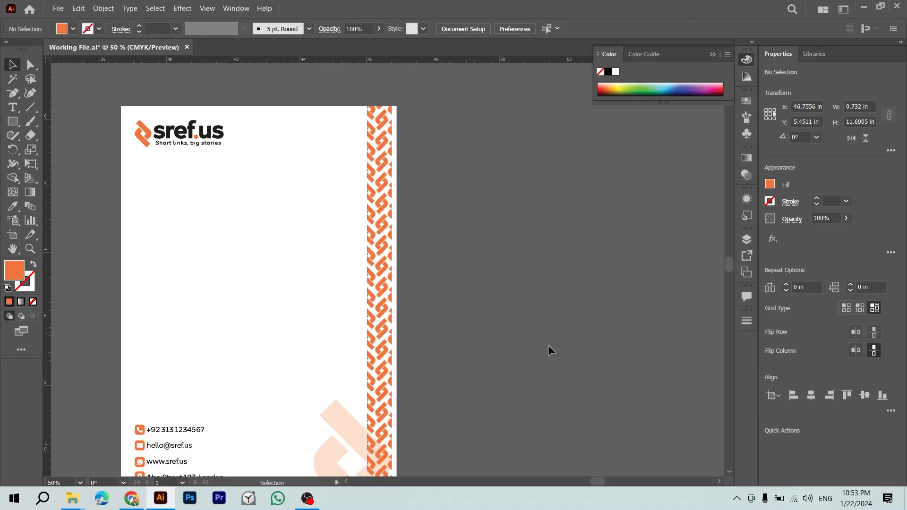
{"action": "left_click_drag", "start_coordinate": [466, 356], "coordinate": [483, 319]}
Step: Nudge the chain tile left in isolation mode, then widen the repeat slightly rightward
{"action": "left_click", "coordinate": [401, 303]}
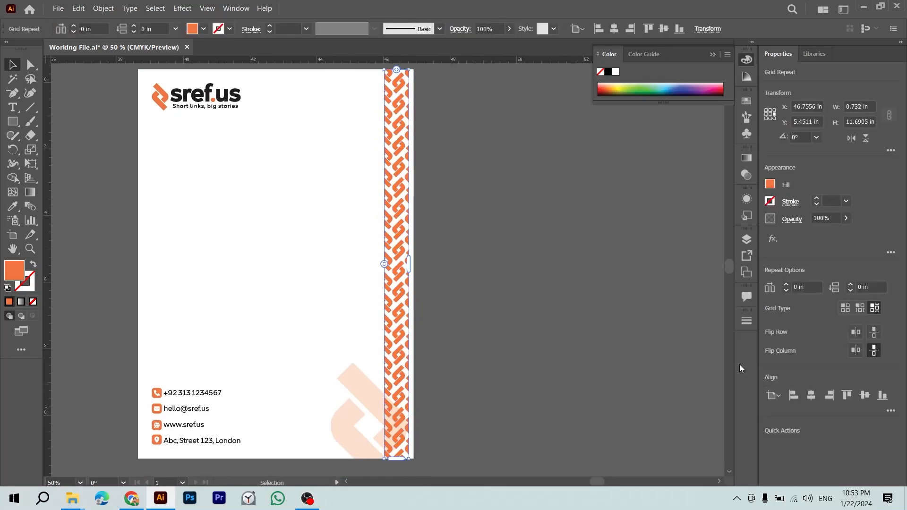
{"action": "double_click", "coordinate": [399, 237]}
{"action": "left_click_drag", "start_coordinate": [398, 237], "coordinate": [378, 242]}
{"action": "key", "text": "ctrl+space"}
{"action": "double_click", "coordinate": [537, 246]}
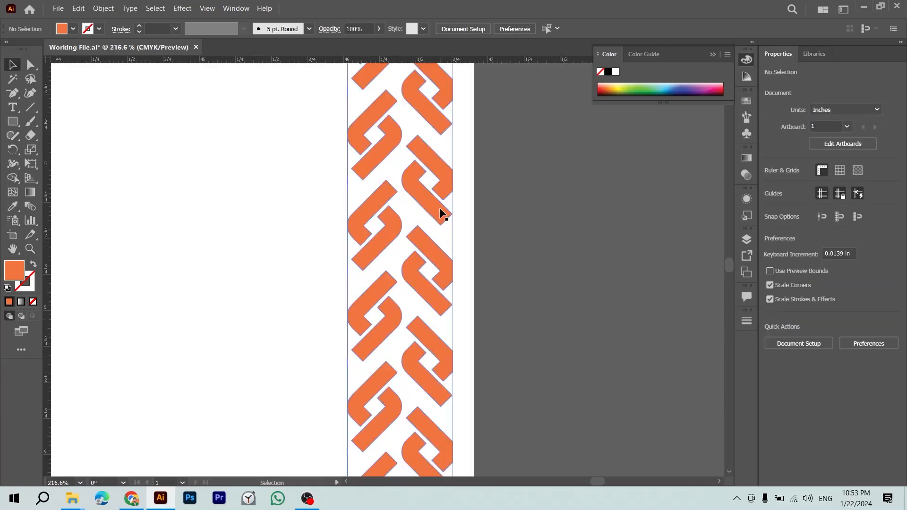
{"action": "left_click", "coordinate": [440, 208]}
{"action": "left_click_drag", "start_coordinate": [454, 377], "coordinate": [457, 379]}
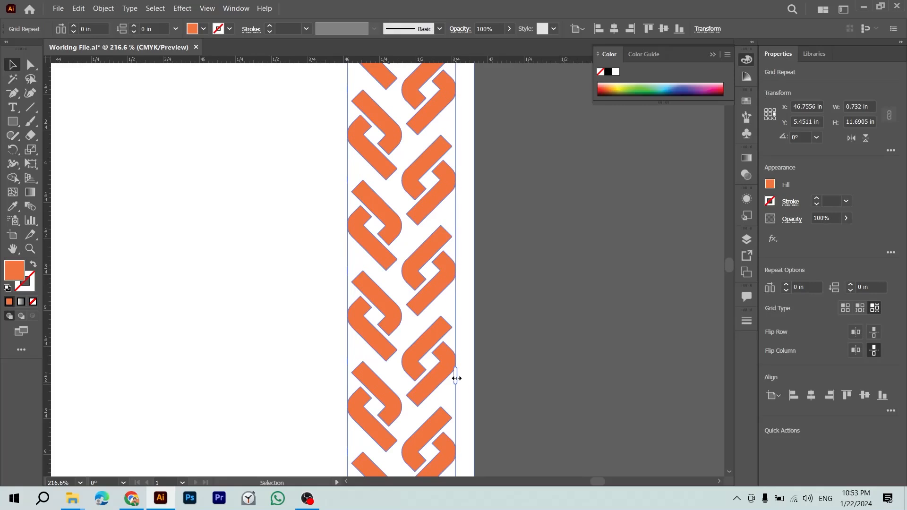
{"action": "left_click", "coordinate": [530, 374]}
Step: Zoom in on the border and move a chain-link tile further left to interlock links
{"action": "key", "text": "ctrl+0"}
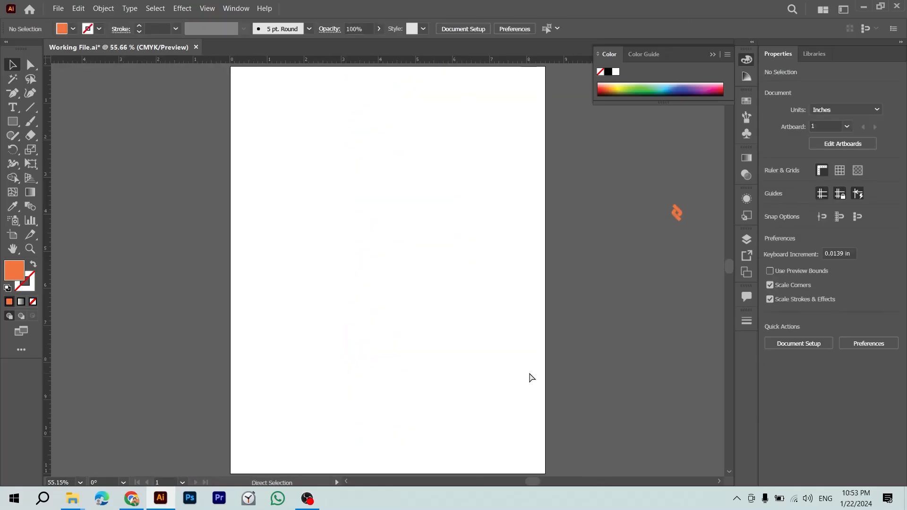
{"action": "key", "text": "ctrl+minus"}
{"action": "key", "text": "ctrl+minus"}
{"action": "key", "text": "ctrl+minus"}
{"action": "key", "text": "ctrl+minus"}
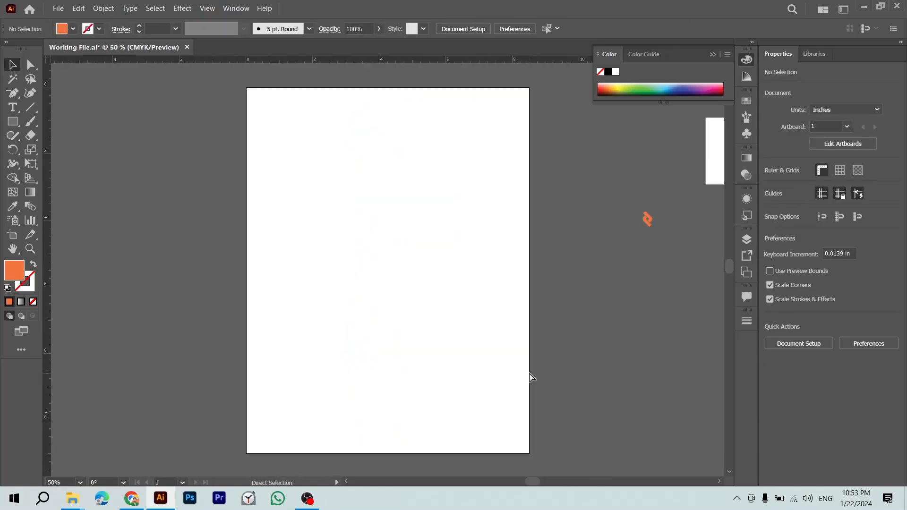
{"action": "left_click_drag", "start_coordinate": [546, 330], "coordinate": [252, 280]}
{"action": "key", "text": "z"}
{"action": "left_click_drag", "start_coordinate": [568, 167], "coordinate": [647, 205]}
{"action": "left_click", "coordinate": [681, 254]}
{"action": "left_click_drag", "start_coordinate": [537, 177], "coordinate": [620, 270]}
{"action": "left_click_drag", "start_coordinate": [296, 338], "coordinate": [218, 282]}
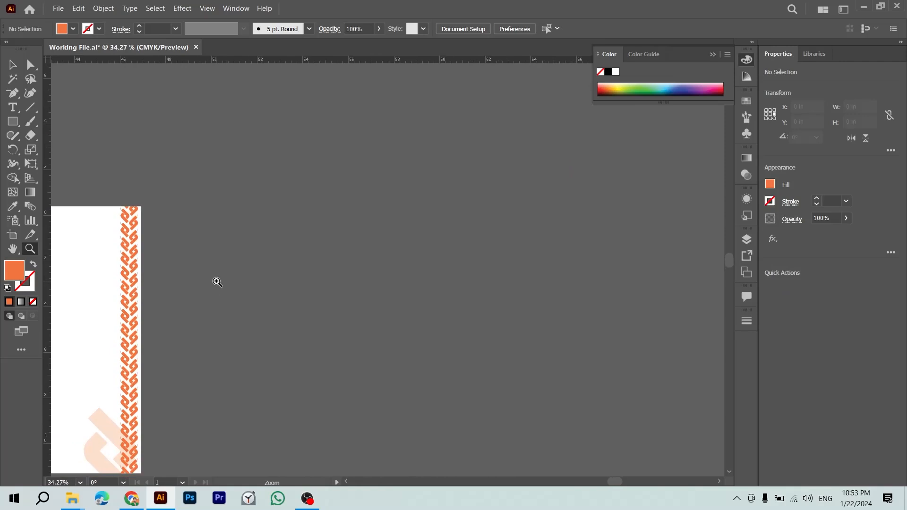
{"action": "left_click_drag", "start_coordinate": [102, 287], "coordinate": [243, 348]}
{"action": "key", "text": "v"}
{"action": "left_click", "coordinate": [204, 266]}
{"action": "double_click", "coordinate": [205, 265]}
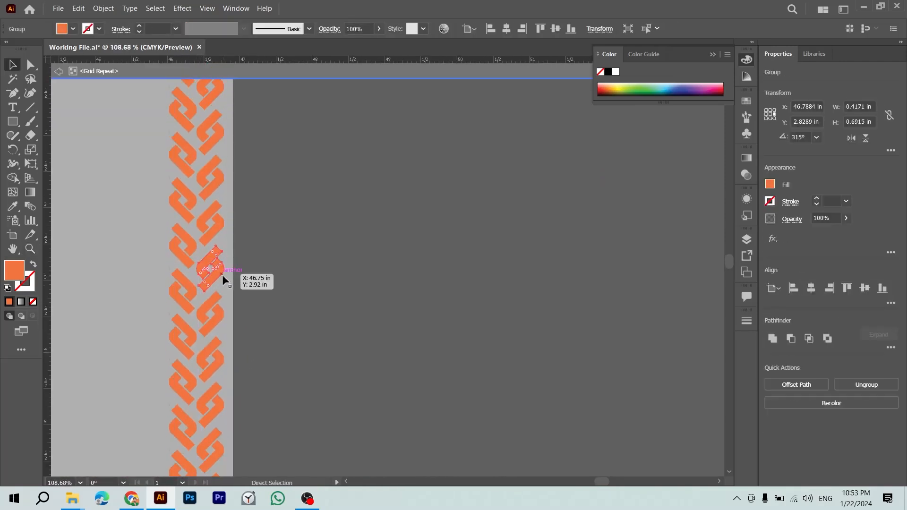
{"action": "left_click_drag", "start_coordinate": [211, 268], "coordinate": [180, 266]}
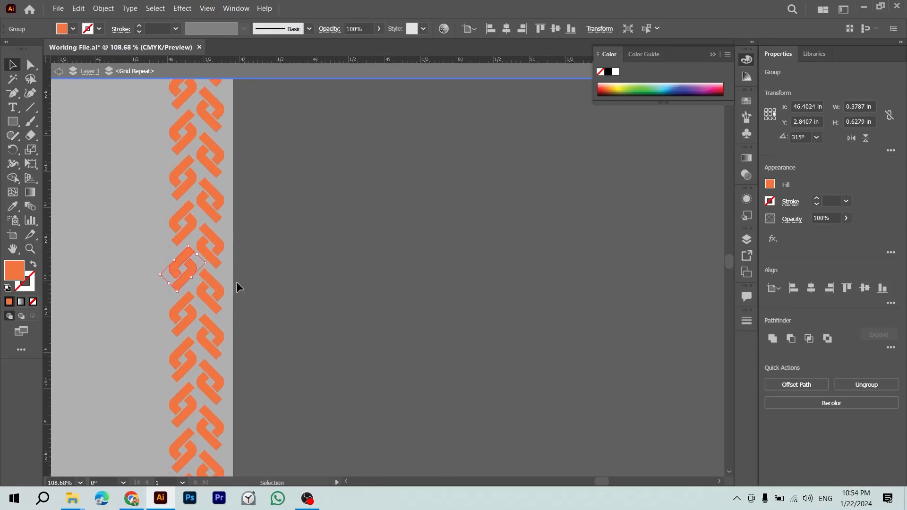
{"action": "double_click", "coordinate": [251, 263]}
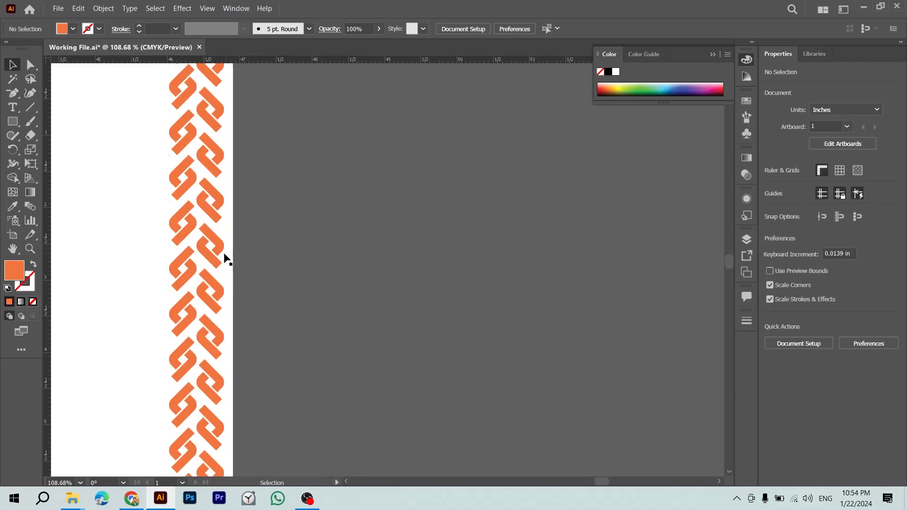
{"action": "left_click", "coordinate": [226, 259]}
Step: Save, nudge the chain border one step right, and save again
{"action": "left_click", "coordinate": [288, 283]}
{"action": "key", "text": "ctrl+minus"}
{"action": "key", "text": "ctrl+minus"}
{"action": "key", "text": "ctrl+minus"}
{"action": "key", "text": "ctrl+minus"}
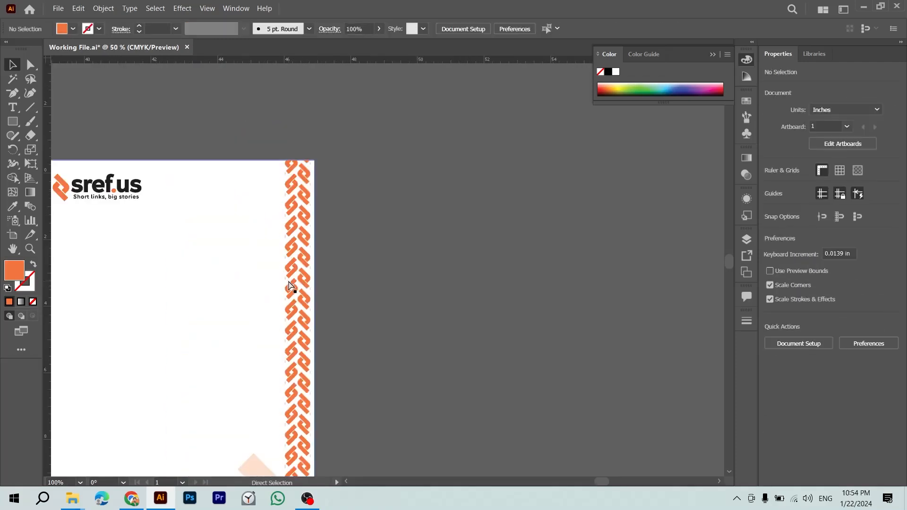
{"action": "key", "text": "ctrl+s"}
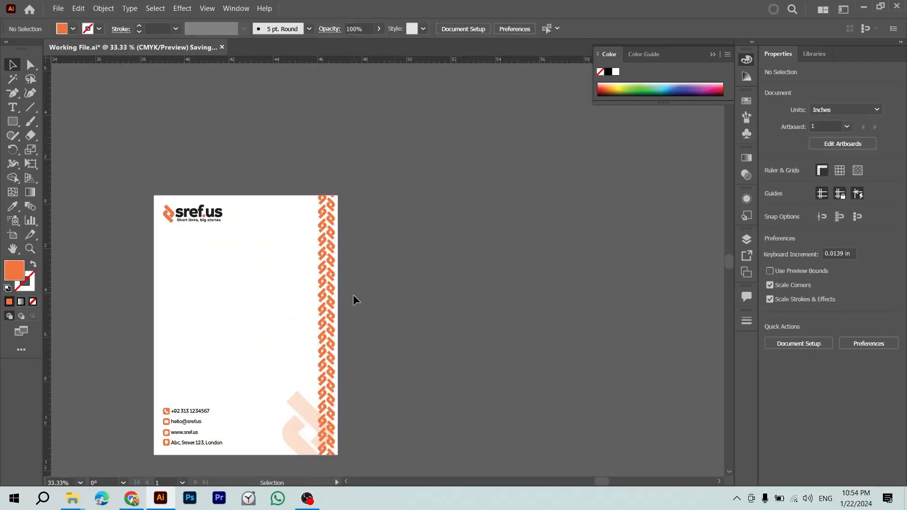
{"action": "key", "text": "ctrl+a"}
{"action": "left_click", "coordinate": [370, 273]}
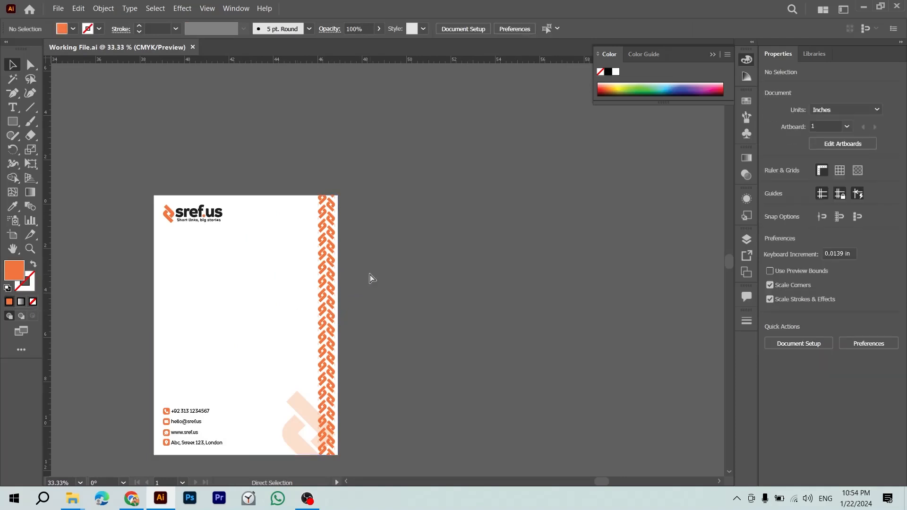
{"action": "key", "text": "ctrl+plus"}
{"action": "left_click", "coordinate": [295, 261]}
{"action": "key", "text": "Right"}
{"action": "key", "text": "Right"}
{"action": "key", "text": "Right"}
{"action": "key", "text": "Right"}
{"action": "key", "text": "Right"}
{"action": "key", "text": "Right"}
{"action": "key", "text": "Right"}
{"action": "key", "text": "Right"}
{"action": "key", "text": "Right"}
{"action": "key", "text": "Right"}
{"action": "key", "text": "Right"}
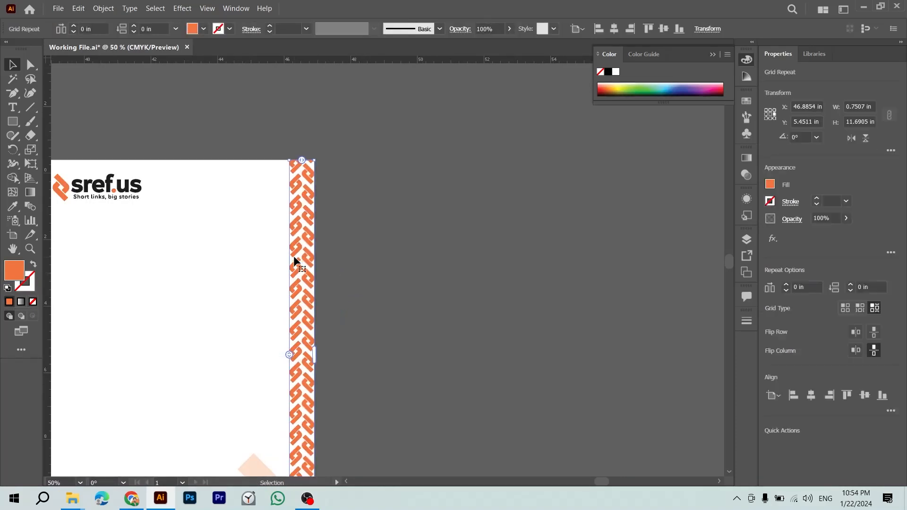
{"action": "left_click", "coordinate": [412, 291]}
{"action": "key", "text": "ctrl+minus"}
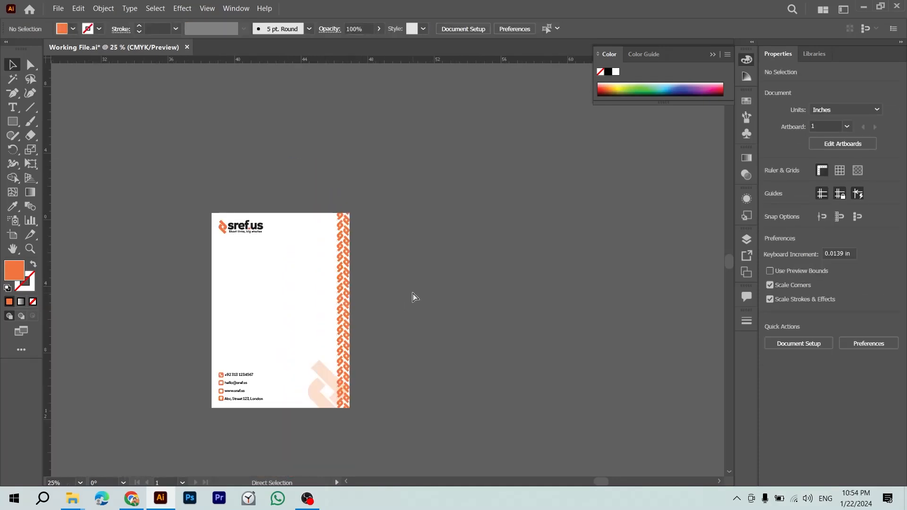
{"action": "key", "text": "ctrl+s"}
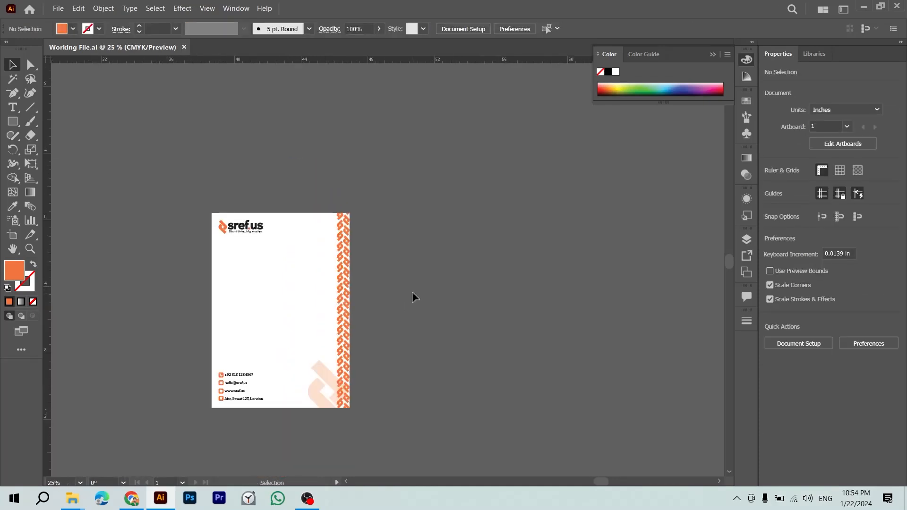
Step: Marquee-select all the letterhead artwork and group it with Ctrl+G
{"action": "key", "text": "ctrl+minus"}
{"action": "key", "text": "ctrl+minus"}
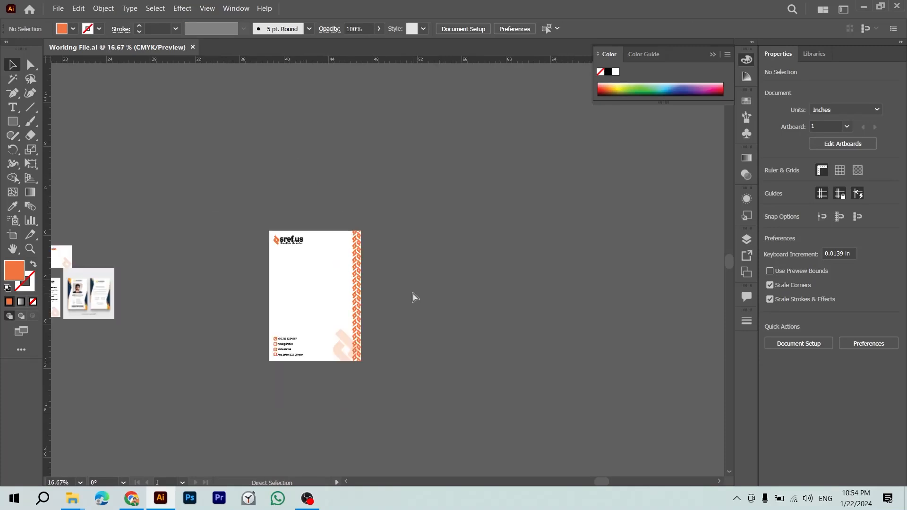
{"action": "left_click_drag", "start_coordinate": [395, 221], "coordinate": [236, 399]}
{"action": "key", "text": "ctrl+g"}
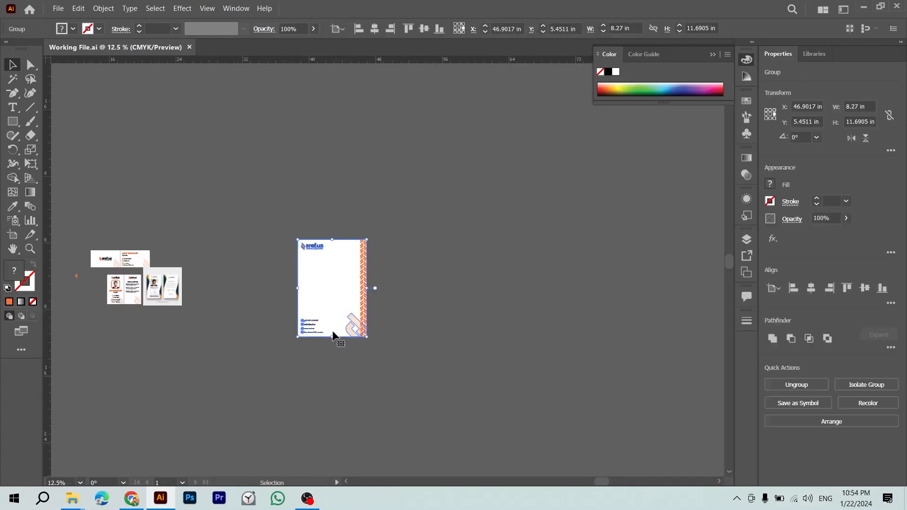
{"action": "left_click_drag", "start_coordinate": [326, 290], "coordinate": [283, 278]}
Step: Place the letterhead group beside the cards and delete the ID-card reference image
{"action": "left_click", "coordinate": [294, 405]}
{"action": "key", "text": "ctrl+plus"}
{"action": "key", "text": "ctrl+plus"}
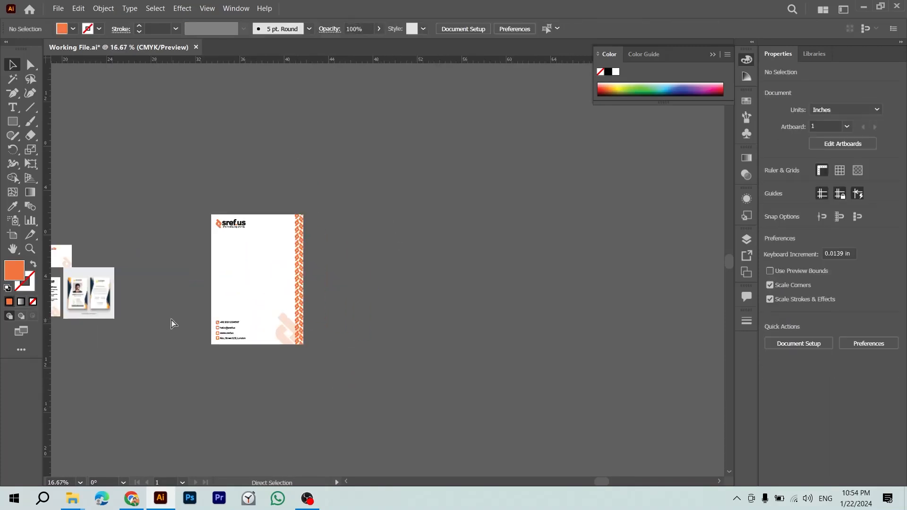
{"action": "left_click_drag", "start_coordinate": [172, 320], "coordinate": [393, 313]}
{"action": "left_click_drag", "start_coordinate": [264, 325], "coordinate": [515, 307]}
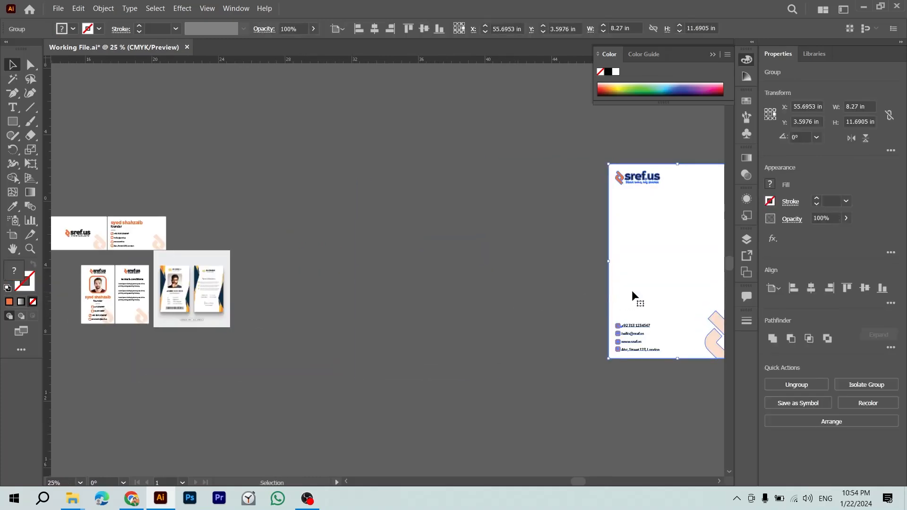
{"action": "left_click_drag", "start_coordinate": [639, 290], "coordinate": [486, 286]}
{"action": "left_click", "coordinate": [175, 273]}
{"action": "key", "text": "Delete"}
{"action": "left_click_drag", "start_coordinate": [490, 244], "coordinate": [196, 339]}
Step: Set the letterhead view to 50% and switch over to the Chrome window
{"action": "key", "text": "z"}
{"action": "left_click_drag", "start_coordinate": [82, 251], "coordinate": [232, 286]}
{"action": "left_click_drag", "start_coordinate": [288, 322], "coordinate": [296, 229]}
{"action": "key", "text": "v"}
{"action": "key", "text": "ctrl+minus"}
{"action": "key", "text": "ctrl+minus"}
{"action": "key", "text": "alt+Tab"}
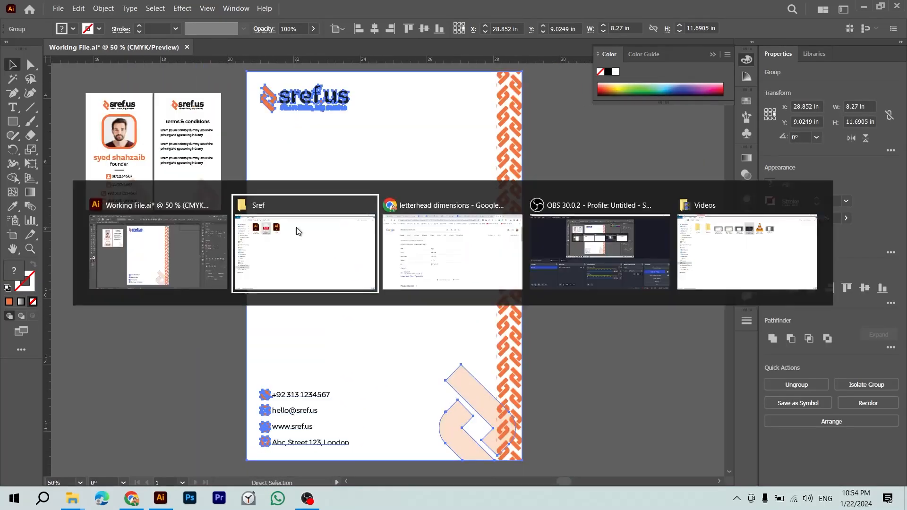
{"action": "key", "text": "alt+Tab"}
{"action": "key", "text": "Tab"}
Step: Search Google Images for 'brand identity', then 'brand identity elements'
{"action": "left_click", "coordinate": [286, 44]}
{"action": "type", "text": "brand iden"}
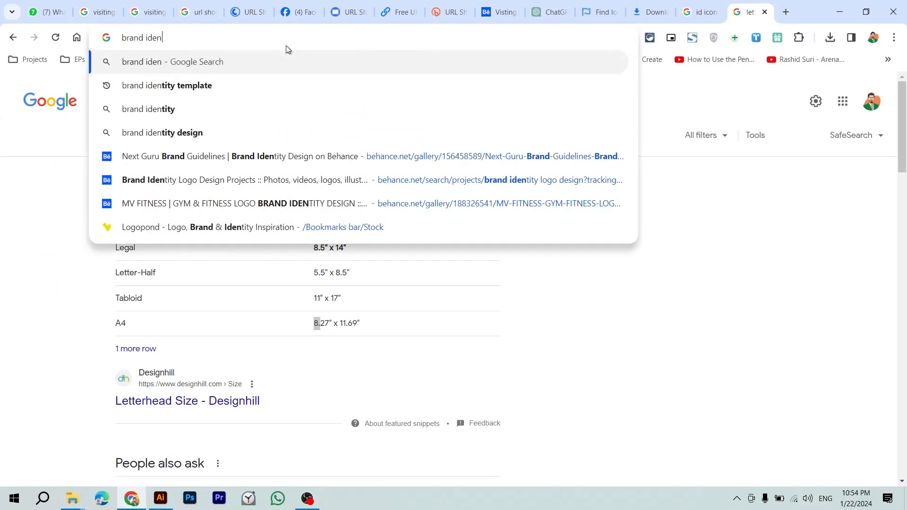
{"action": "key", "text": "Down"}
{"action": "key", "text": "BackSpace"}
{"action": "key", "text": "BackSpace"}
{"action": "key", "text": "BackSpace"}
{"action": "key", "text": "BackSpace"}
{"action": "key", "text": "BackSpace"}
{"action": "key", "text": "BackSpace"}
{"action": "key", "text": "BackSpace"}
{"action": "key", "text": "BackSpace"}
{"action": "key", "text": "BackSpace"}
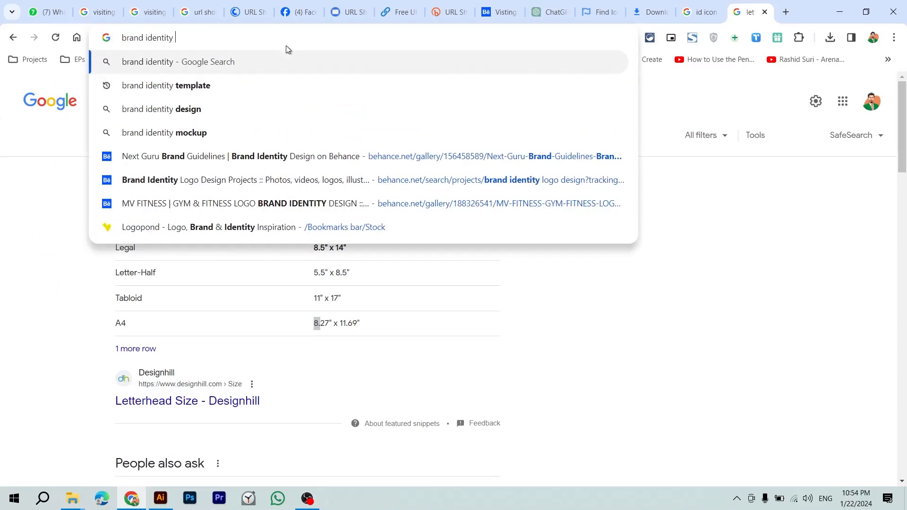
{"action": "key", "text": "Return"}
{"action": "left_click", "coordinate": [123, 138]}
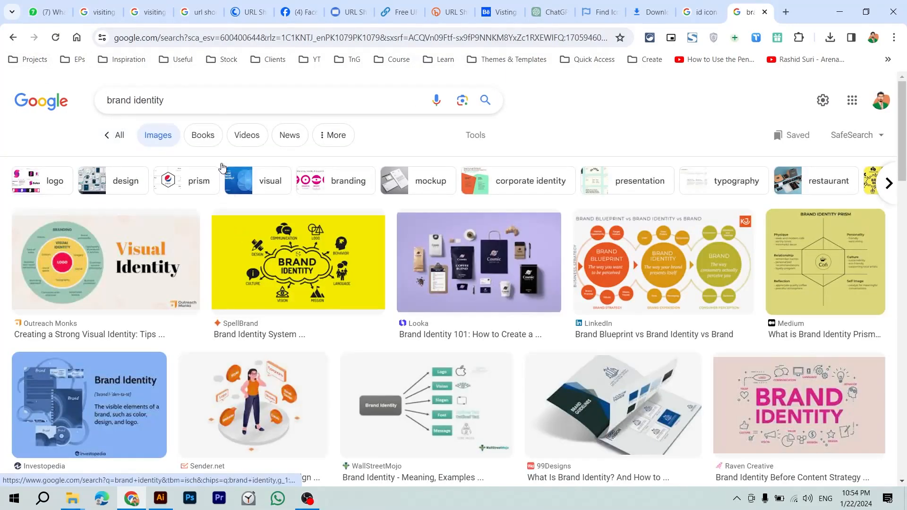
{"action": "double_click", "coordinate": [208, 100]}
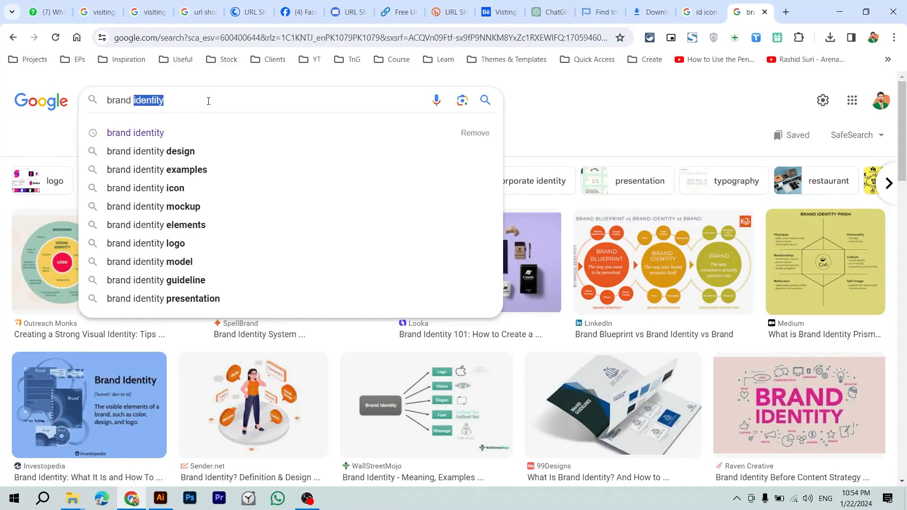
{"action": "left_click", "coordinate": [174, 225]}
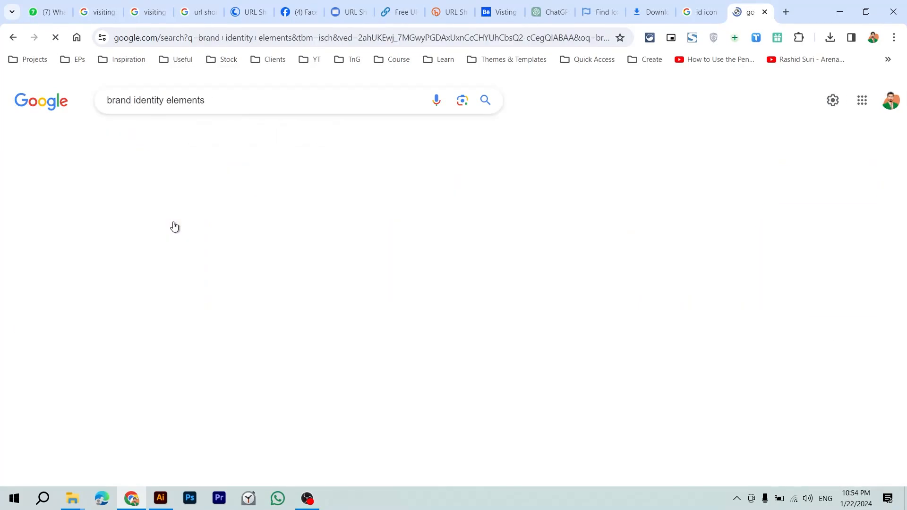
Step: Replace the query with 'branding' and run the search
{"action": "scroll", "coordinate": [294, 240], "scroll_direction": "down", "scroll_amount": 8}
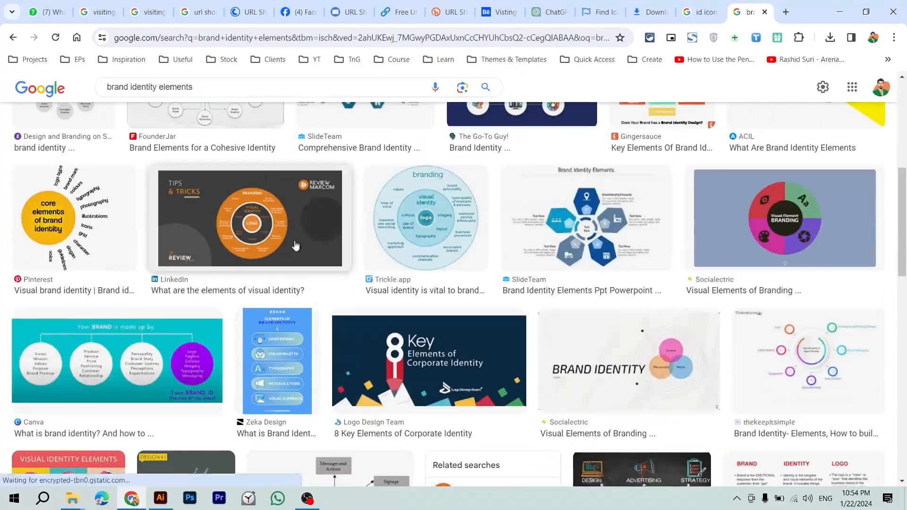
{"action": "scroll", "coordinate": [295, 244], "scroll_direction": "down", "scroll_amount": 15}
{"action": "scroll", "coordinate": [184, 240], "scroll_direction": "up", "scroll_amount": 12}
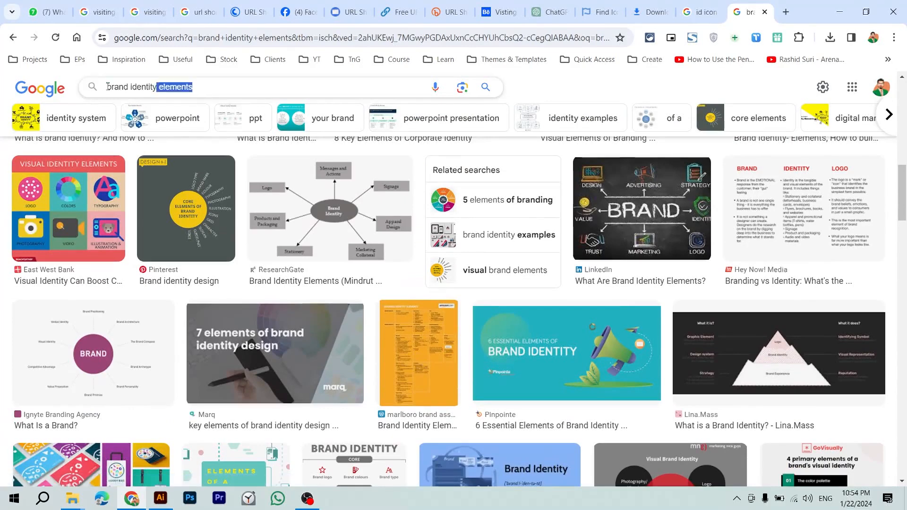
{"action": "left_click_drag", "start_coordinate": [203, 88], "coordinate": [54, 95]}
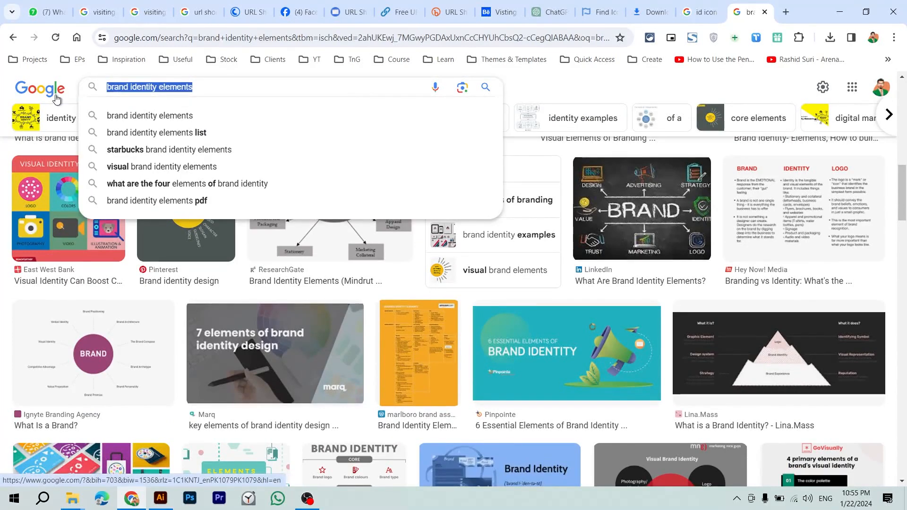
{"action": "type", "text": "branding"}
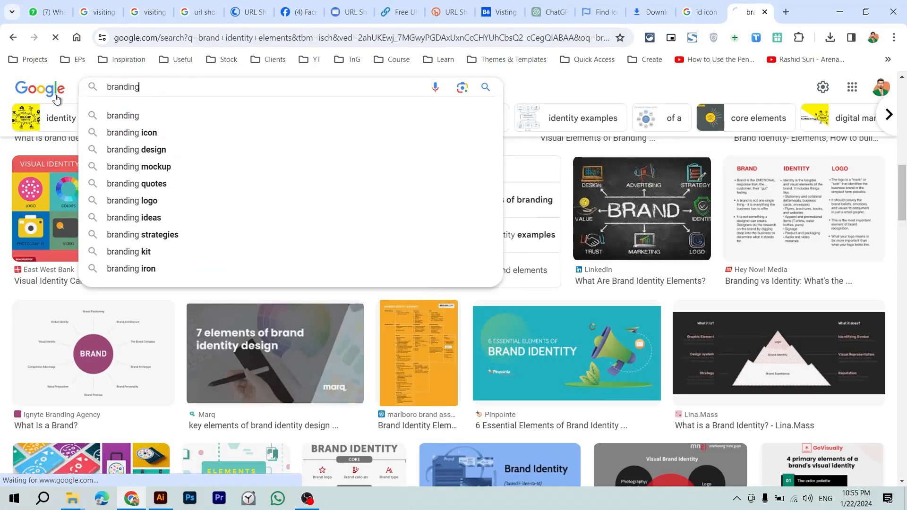
{"action": "key", "text": "Return"}
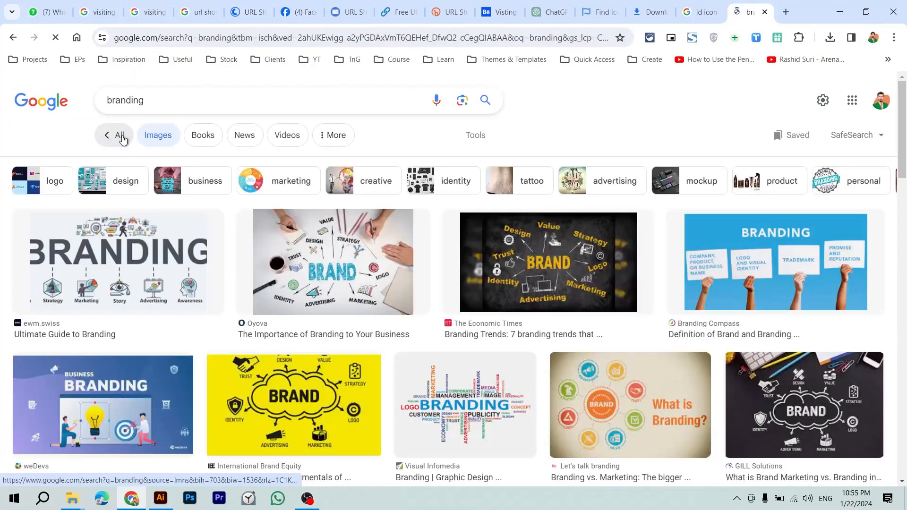
Step: Replace the query with 'stationery items' and search
{"action": "scroll", "coordinate": [256, 222], "scroll_direction": "down", "scroll_amount": 8}
{"action": "scroll", "coordinate": [257, 227], "scroll_direction": "up", "scroll_amount": 10}
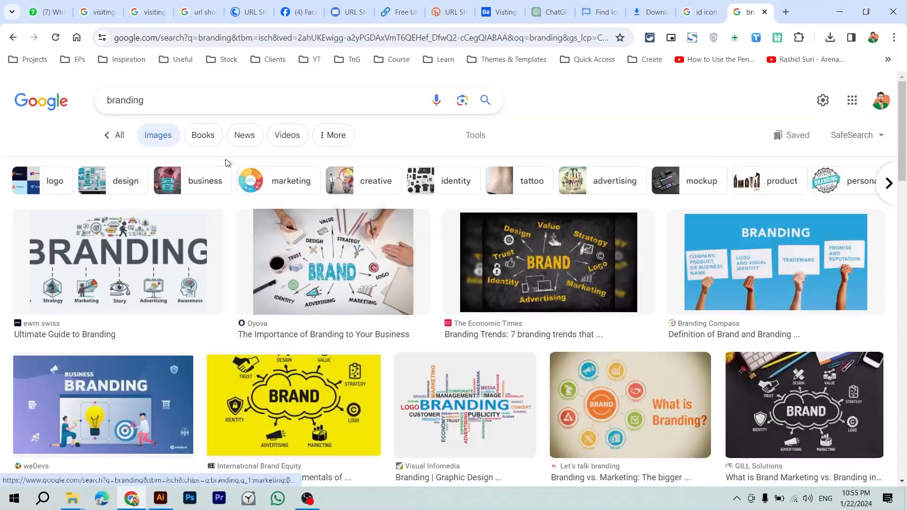
{"action": "double_click", "coordinate": [206, 101]}
{"action": "type", "text": "sta"}
{"action": "type", "text": "tio"}
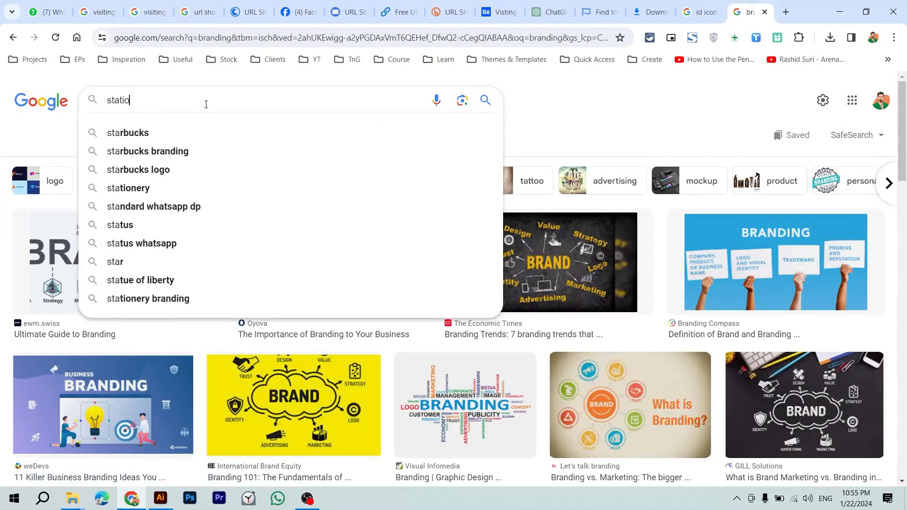
{"action": "type", "text": "nary items"}
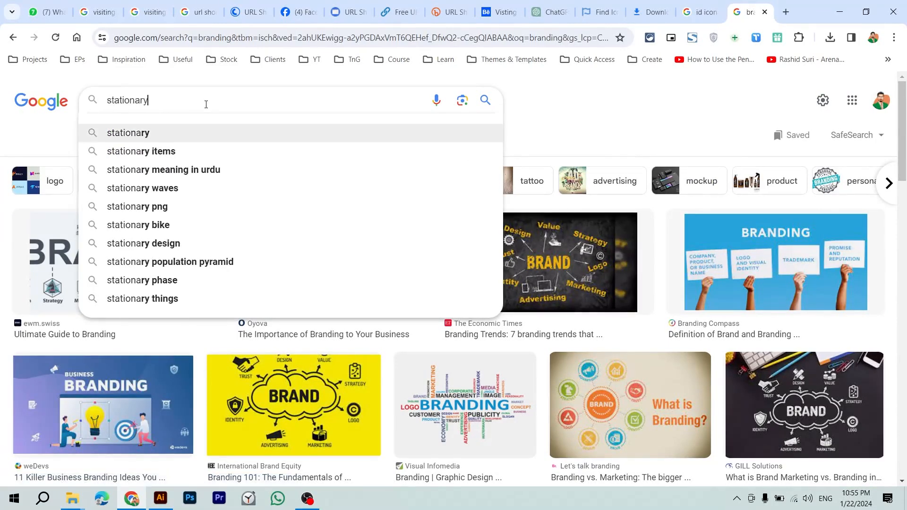
{"action": "key", "text": "Return"}
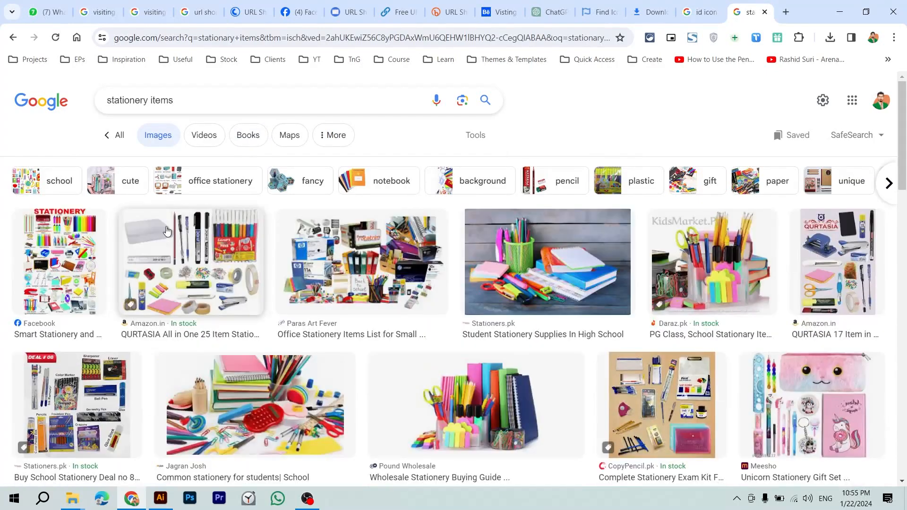
Step: Search for 'corporate branding' using the search suggestions
{"action": "scroll", "coordinate": [315, 281], "scroll_direction": "down", "scroll_amount": 10}
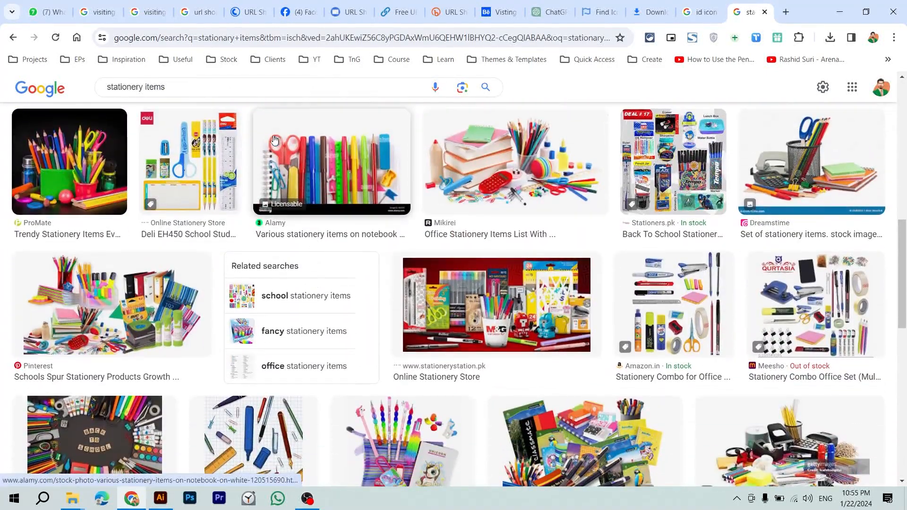
{"action": "left_click", "coordinate": [266, 87]}
{"action": "key", "text": "ctrl+a"}
{"action": "key", "text": "BackSpace"}
{"action": "type", "text": "cor"}
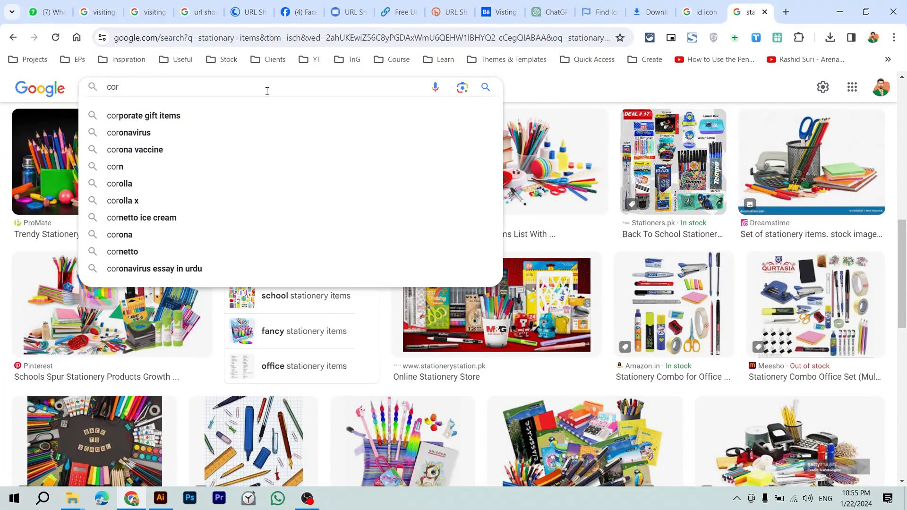
{"action": "type", "text": "por"}
{"action": "key", "text": "Down"}
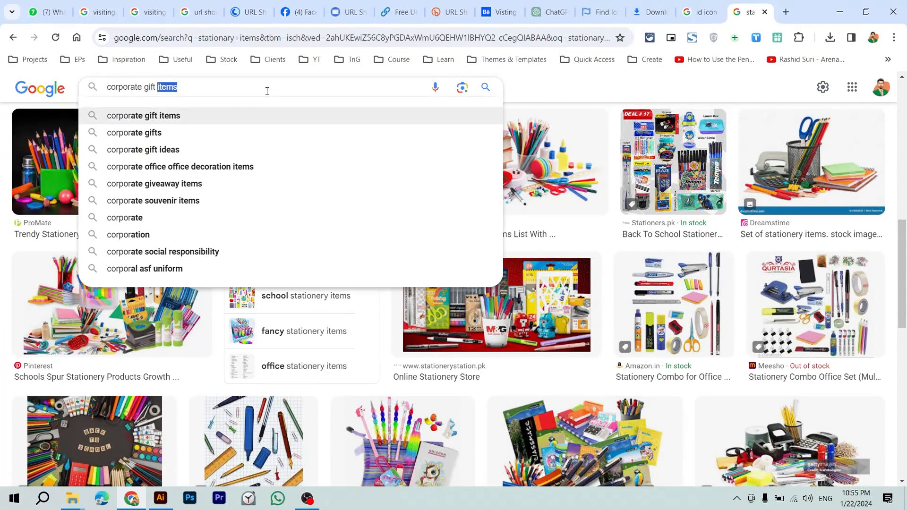
{"action": "type", "text": "branding"}
{"action": "key", "text": "Down"}
{"action": "key", "text": "Up"}
{"action": "key", "text": "Return"}
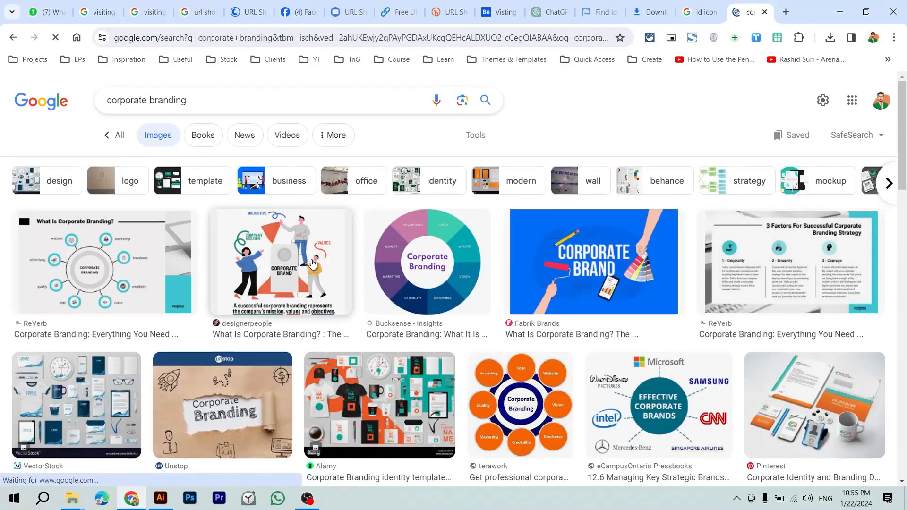
Step: Edit the query to 'corporate brand identity' and search
{"action": "scroll", "coordinate": [312, 264], "scroll_direction": "down", "scroll_amount": 1}
{"action": "left_click", "coordinate": [259, 86]}
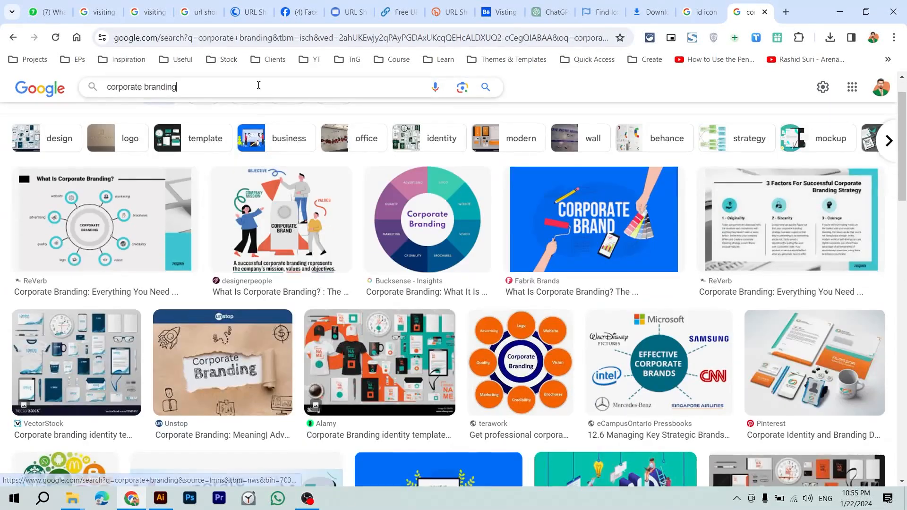
{"action": "key", "text": "BackSpace"}
{"action": "key", "text": "BackSpace"}
{"action": "key", "text": "BackSpace"}
{"action": "type", "text": "identity"}
{"action": "key", "text": "Return"}
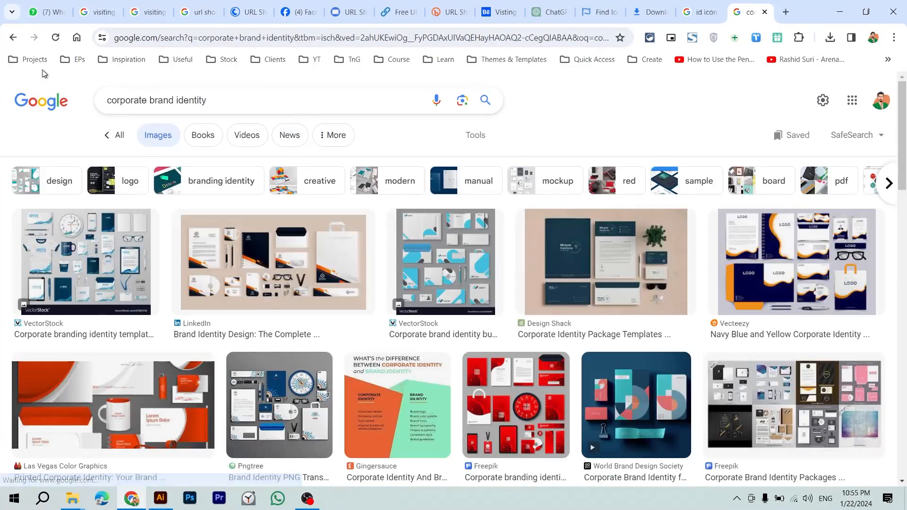
Step: Preview the LinkedIn brand identity stationery mockup and open its full image in a new tab
{"action": "left_click", "coordinate": [797, 263]}
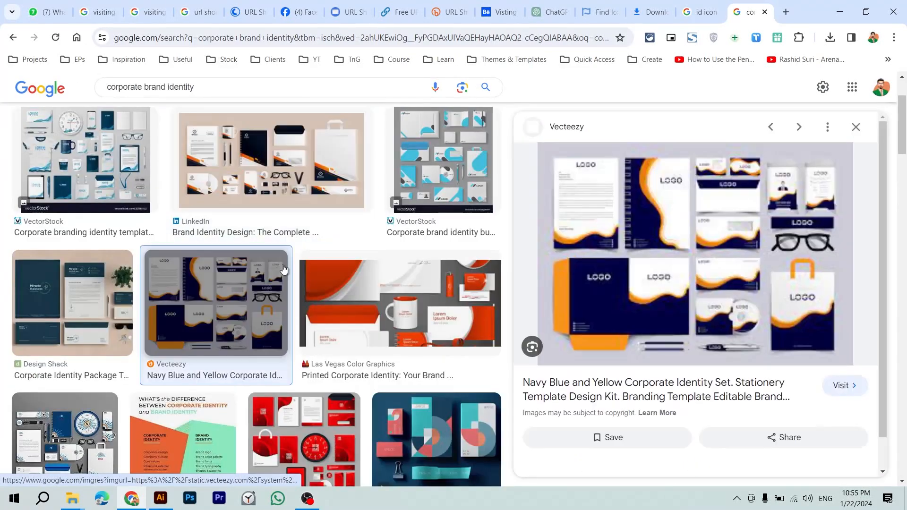
{"action": "scroll", "coordinate": [600, 300], "scroll_direction": "down", "scroll_amount": 1}
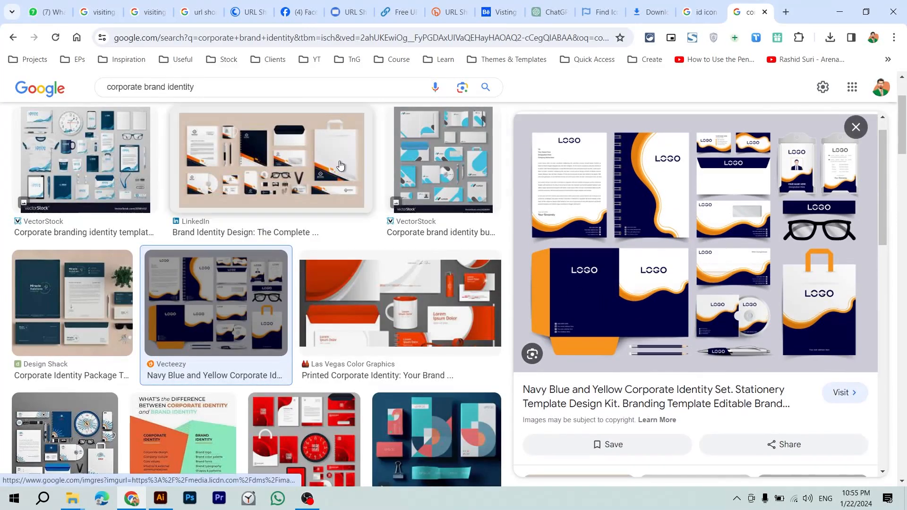
{"action": "left_click", "coordinate": [350, 189]}
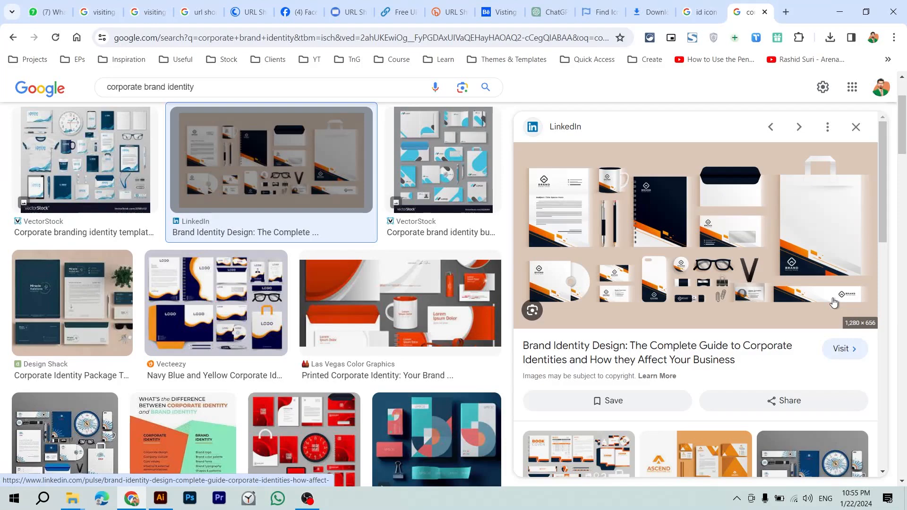
{"action": "right_click", "coordinate": [805, 223]}
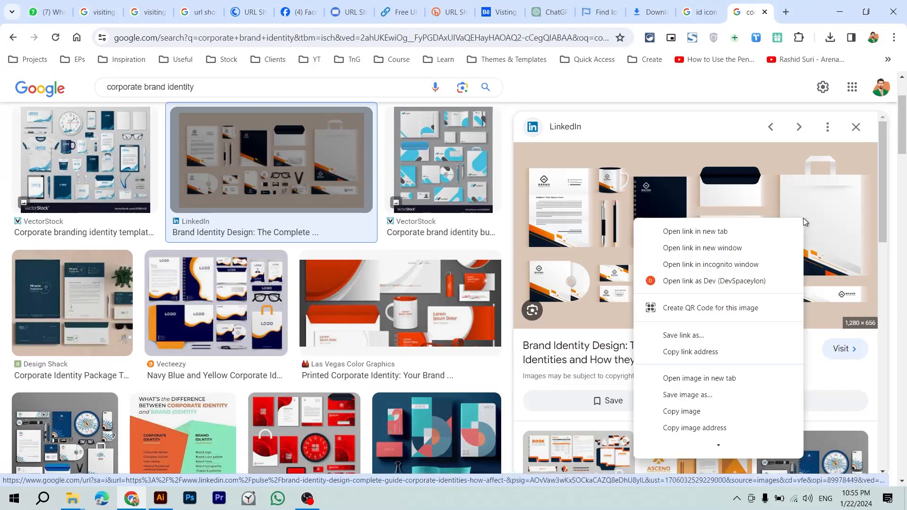
{"action": "left_click", "coordinate": [724, 376]}
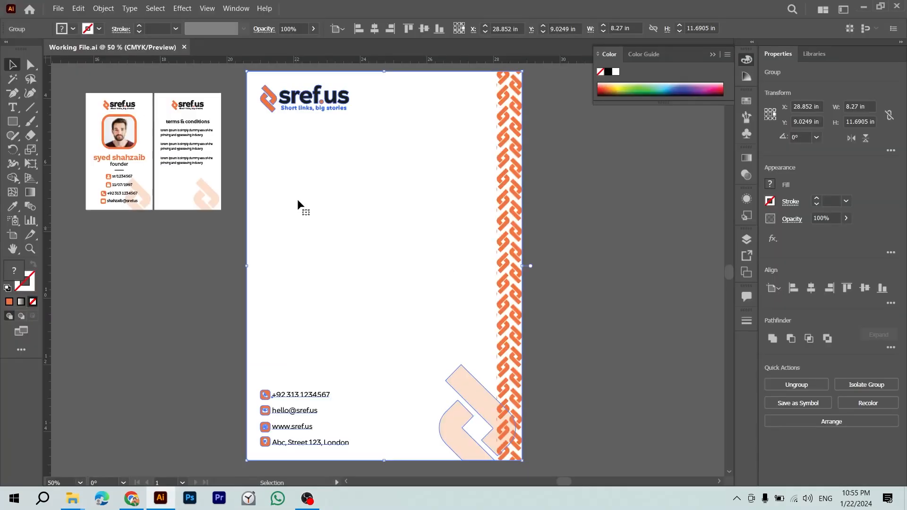
Step: Delete the stray small orange icon and the leftover logo, then save the file
{"action": "key", "text": "ctrl+minus"}
{"action": "key", "text": "ctrl+minus"}
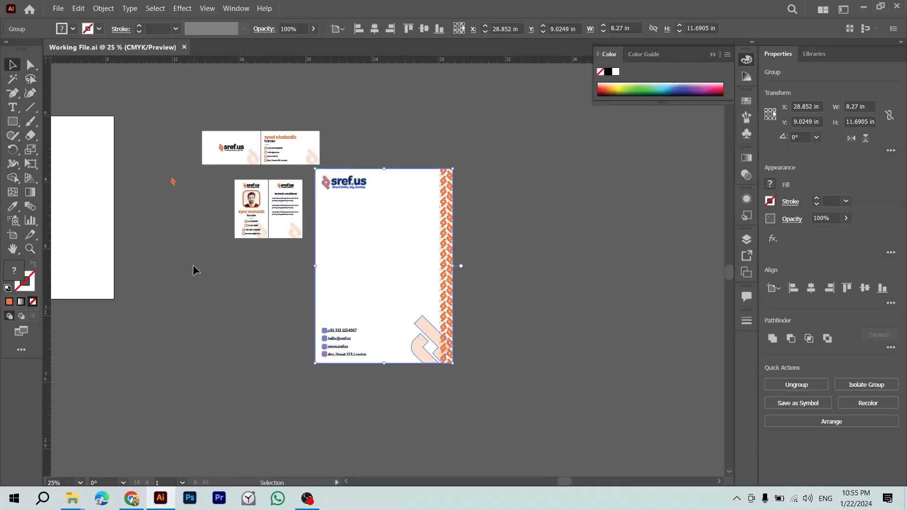
{"action": "left_click", "coordinate": [173, 182]}
{"action": "key", "text": "Delete"}
{"action": "key", "text": "ctrl+minus"}
{"action": "key", "text": "ctrl+minus"}
{"action": "key", "text": "ctrl+minus"}
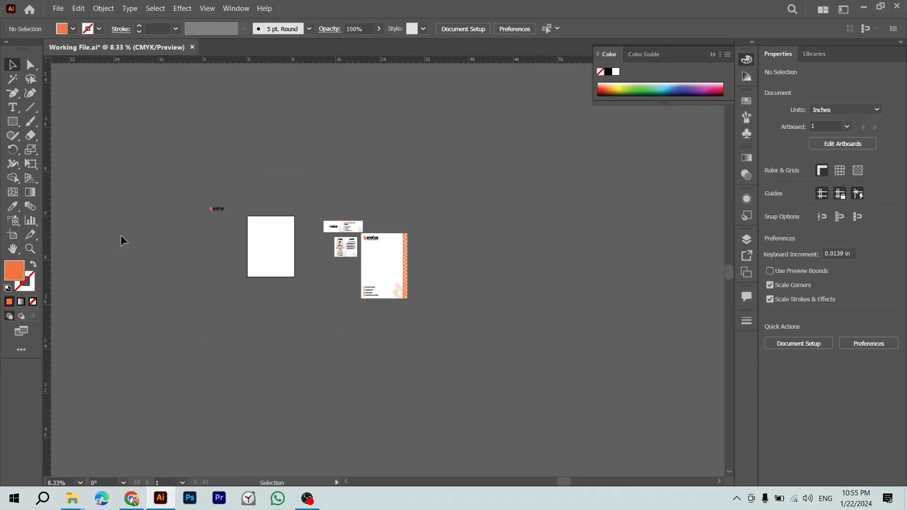
{"action": "left_click_drag", "start_coordinate": [121, 161], "coordinate": [284, 324]}
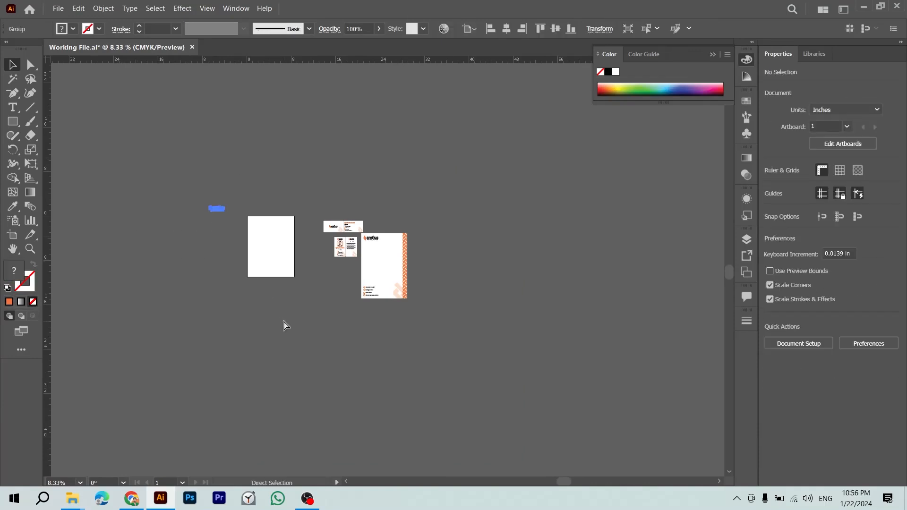
{"action": "key", "text": "Delete"}
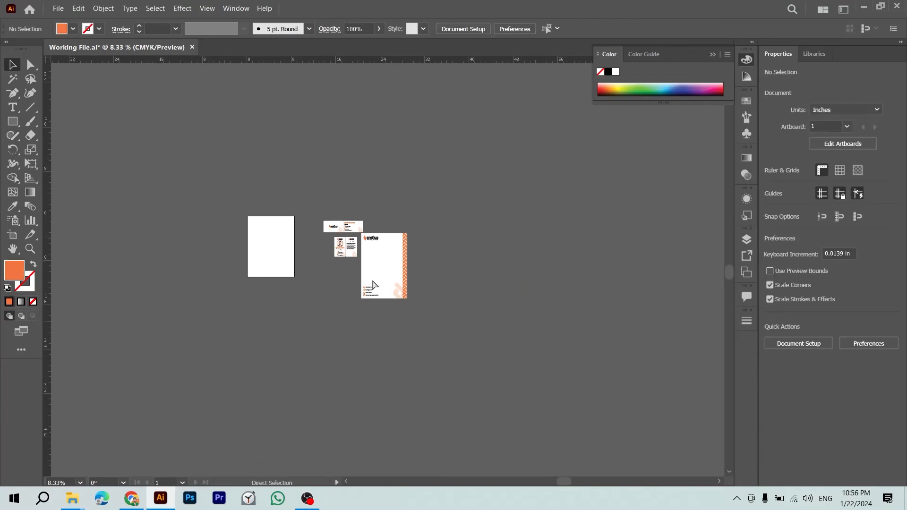
{"action": "key", "text": "ctrl+s"}
Step: Centre the artboards in view and move the letterhead further right
{"action": "scroll", "coordinate": [312, 235], "scroll_direction": "up", "scroll_amount": 2}
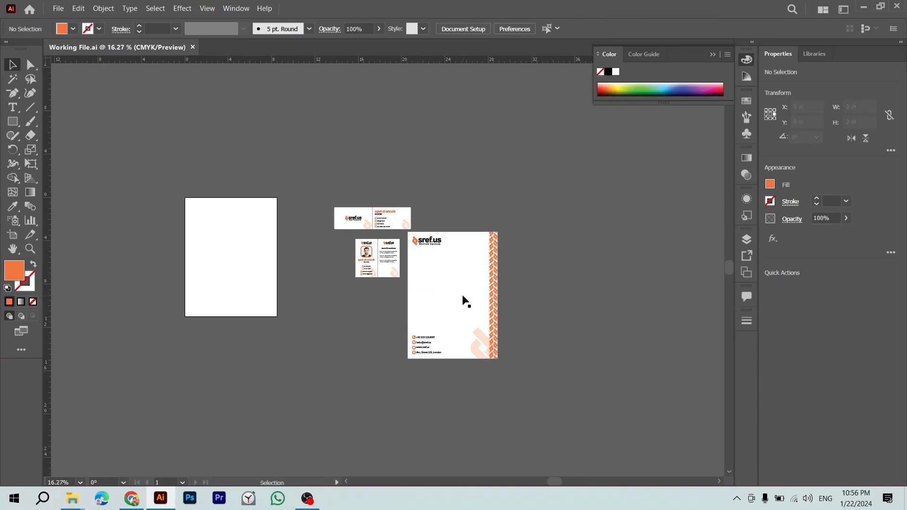
{"action": "scroll", "coordinate": [426, 282], "scroll_direction": "up", "scroll_amount": 3}
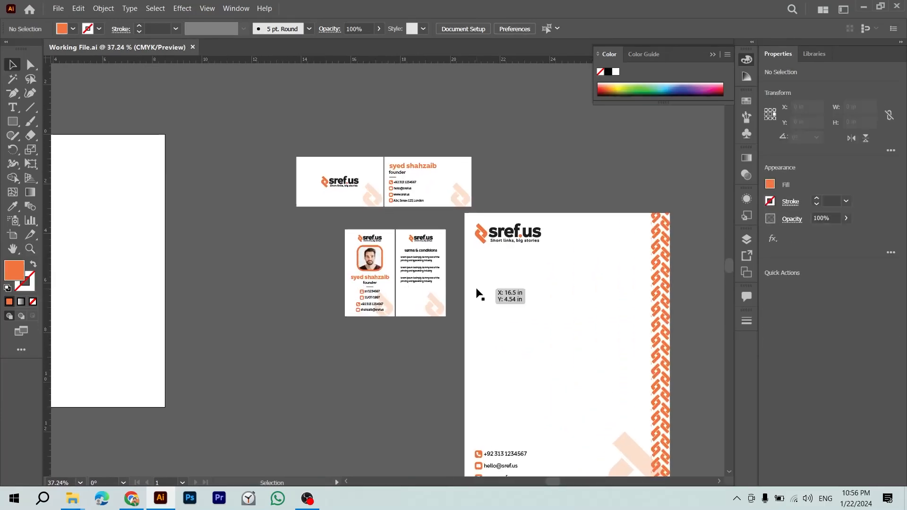
{"action": "left_click_drag", "start_coordinate": [478, 290], "coordinate": [366, 206]}
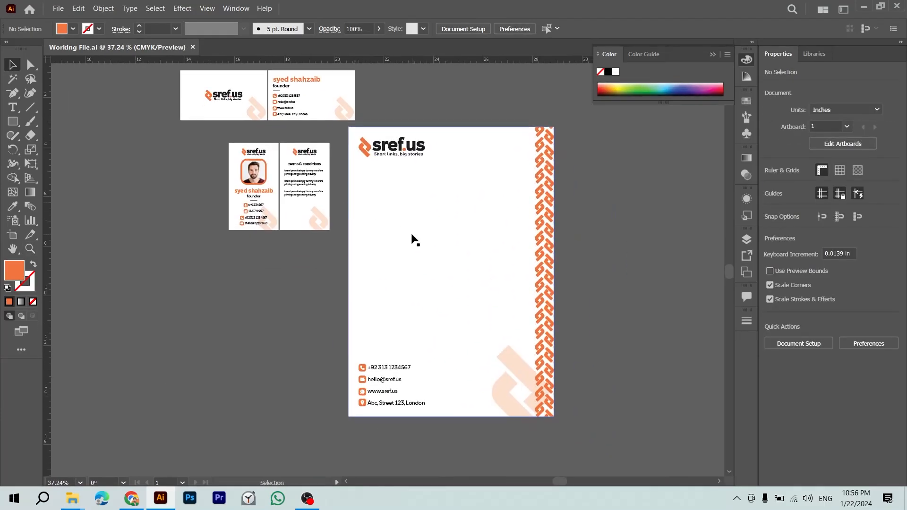
{"action": "key", "text": "ctrl+minus"}
{"action": "left_click_drag", "start_coordinate": [511, 197], "coordinate": [672, 232]}
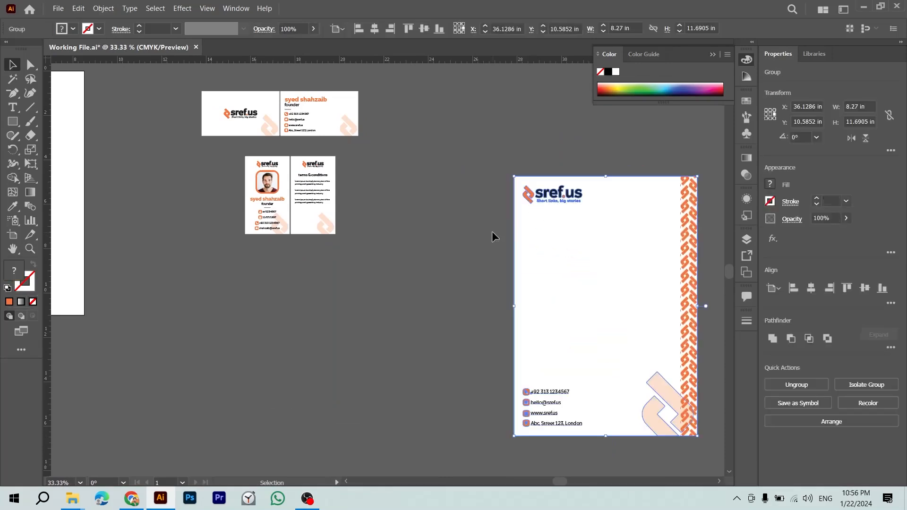
Step: Group the ID card back, both business cards and the photo ID card artwork separately
{"action": "left_click", "coordinate": [418, 203]}
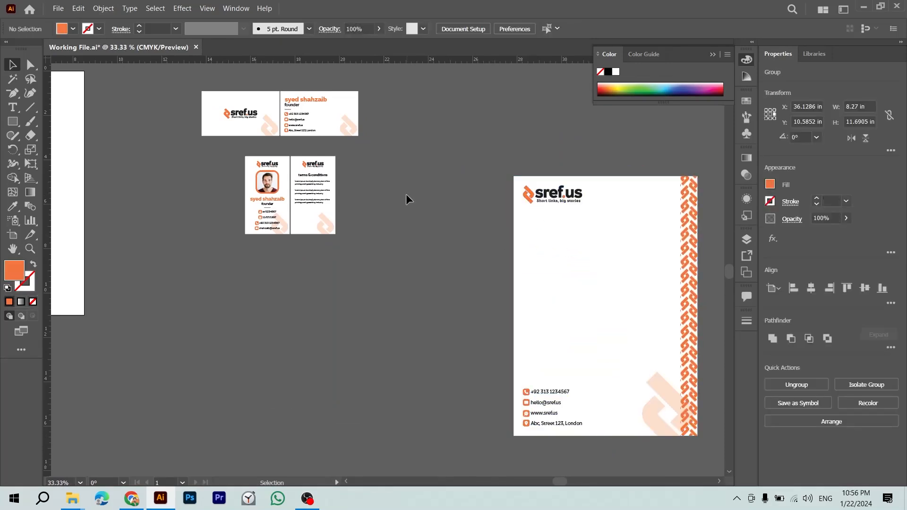
{"action": "left_click", "coordinate": [320, 198]}
{"action": "left_click_drag", "start_coordinate": [296, 258], "coordinate": [282, 144]}
{"action": "key", "text": "ctrl+g"}
{"action": "key", "text": "ctrl+g"}
{"action": "key", "text": "ctrl+g"}
{"action": "left_click_drag", "start_coordinate": [173, 89], "coordinate": [244, 125]}
{"action": "left_click_drag", "start_coordinate": [278, 154], "coordinate": [279, 152]}
{"action": "key", "text": "ctrl+g"}
Step: Move the letterhead up beside the business cards and select all the artwork
{"action": "left_click", "coordinate": [373, 142]}
{"action": "left_click_drag", "start_coordinate": [512, 228], "coordinate": [329, 198]}
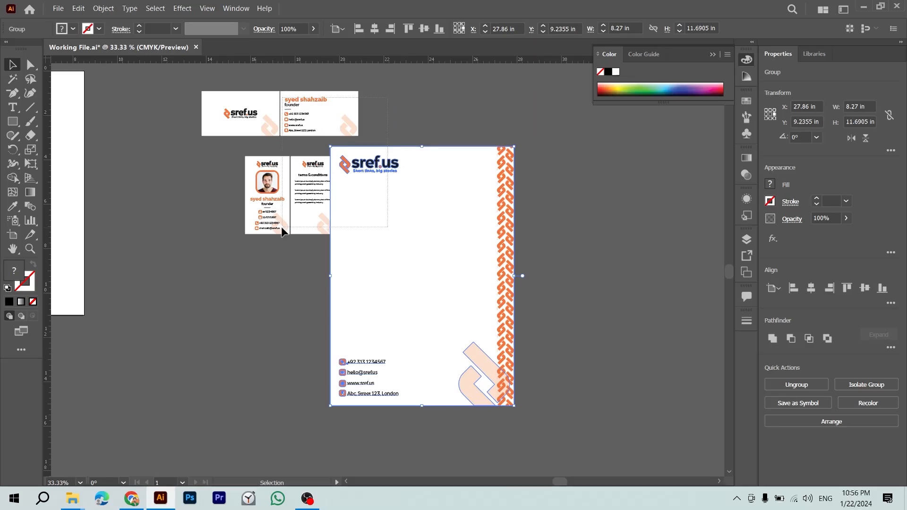
{"action": "key", "text": "ctrl+a"}
Step: Delete everything except the front business card and fit the artboard to its artwork
{"action": "key", "text": "Delete"}
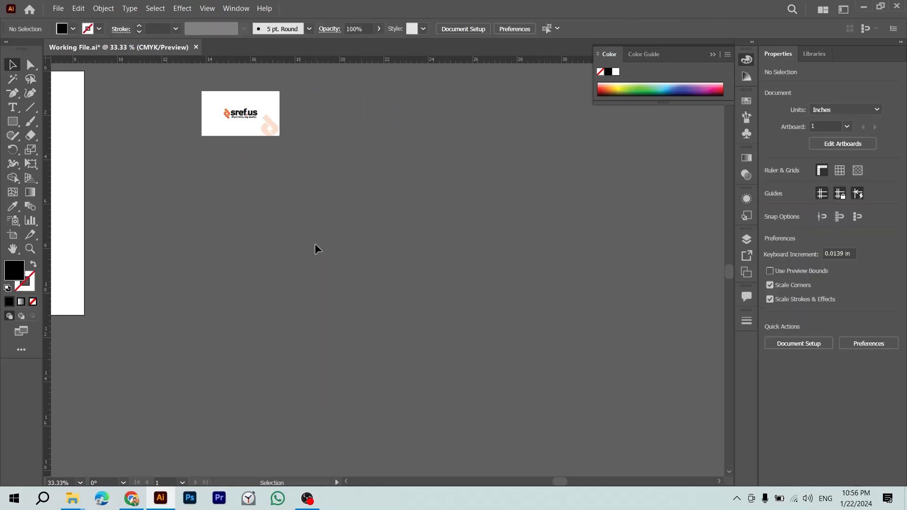
{"action": "left_click_drag", "start_coordinate": [316, 247], "coordinate": [423, 285]}
{"action": "left_click", "coordinate": [104, 8]}
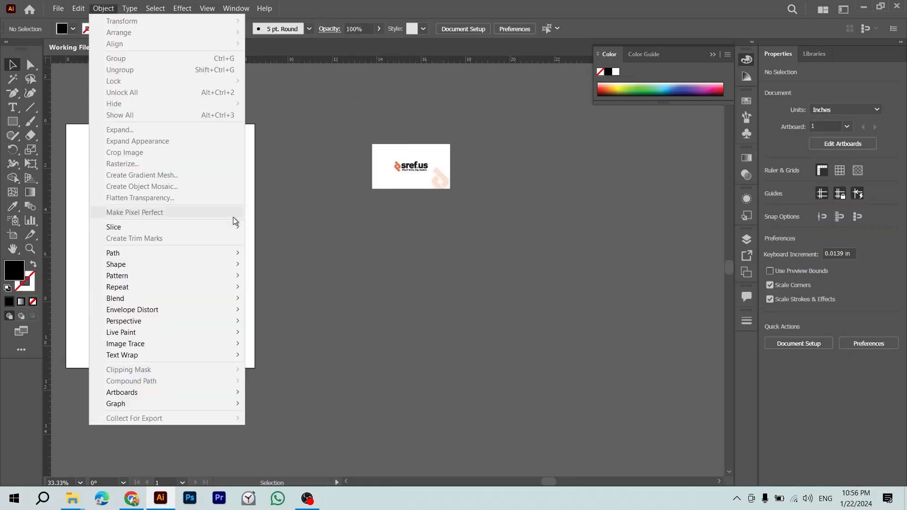
{"action": "mouse_move", "coordinate": [198, 394]}
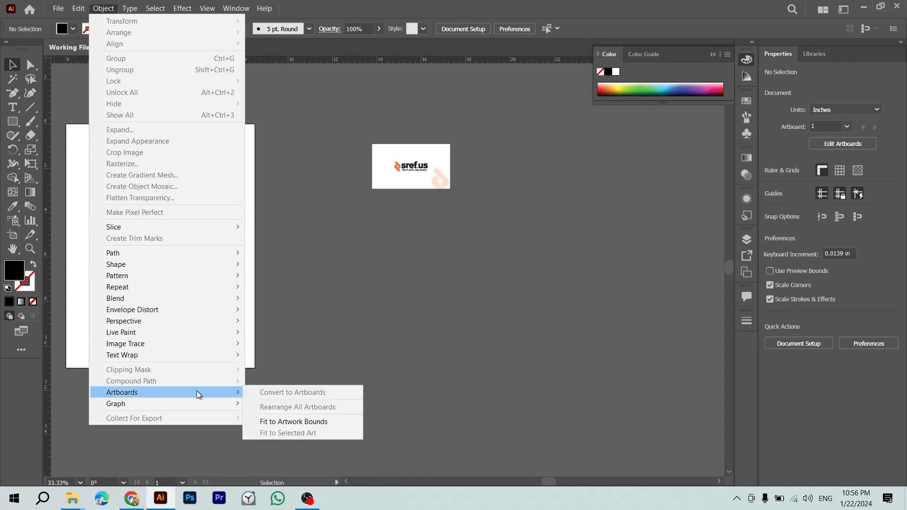
{"action": "left_click", "coordinate": [270, 421]}
{"action": "left_click_drag", "start_coordinate": [398, 288], "coordinate": [152, 288]}
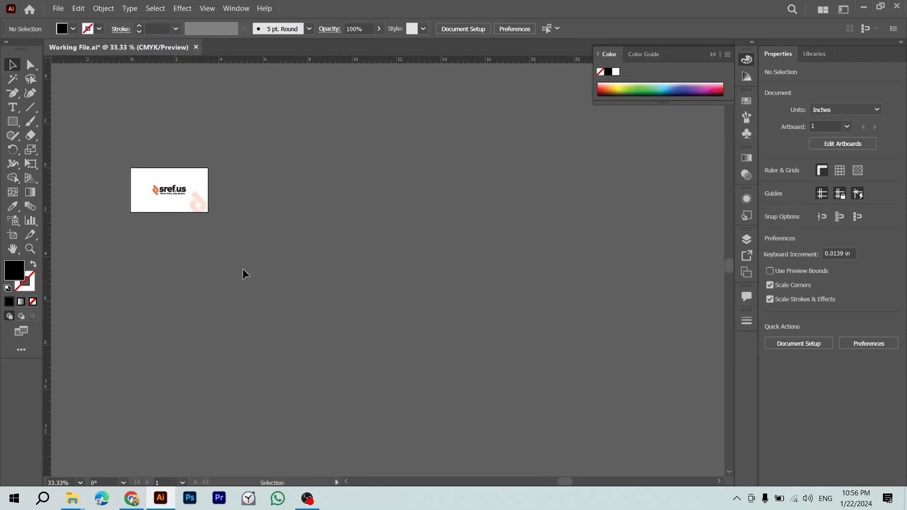
{"action": "left_click", "coordinate": [199, 204]}
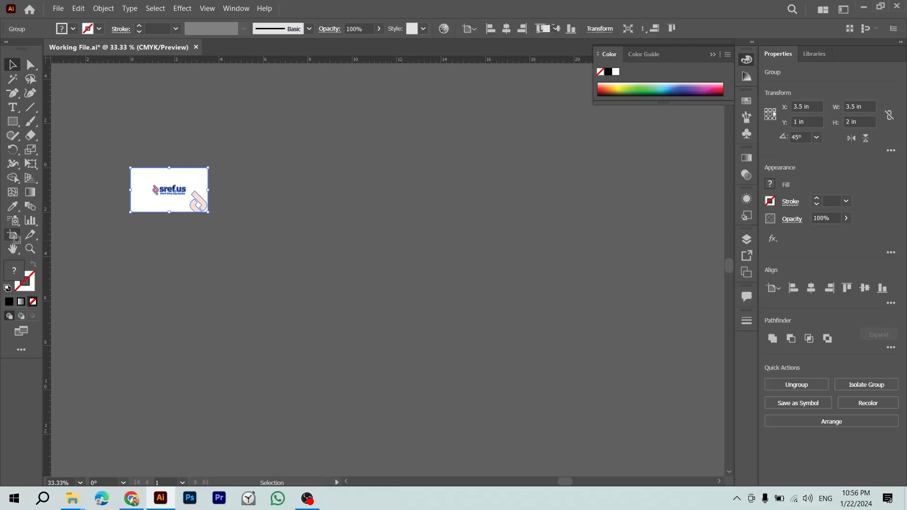
Step: Duplicate the 3.5 × 2 in card artboard alongside the original with the Artboard tool
{"action": "left_click", "coordinate": [12, 235]}
{"action": "left_click_drag", "start_coordinate": [175, 202], "coordinate": [319, 207]}
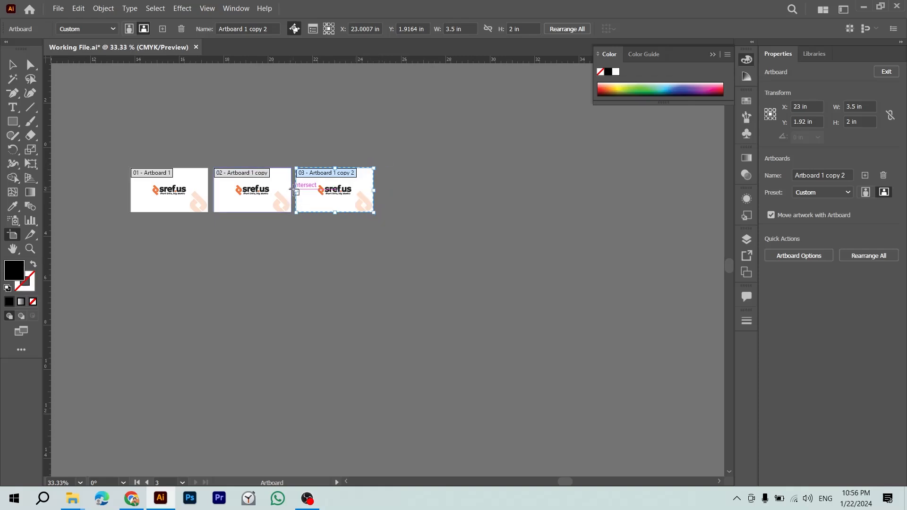
{"action": "key", "text": "Escape"}
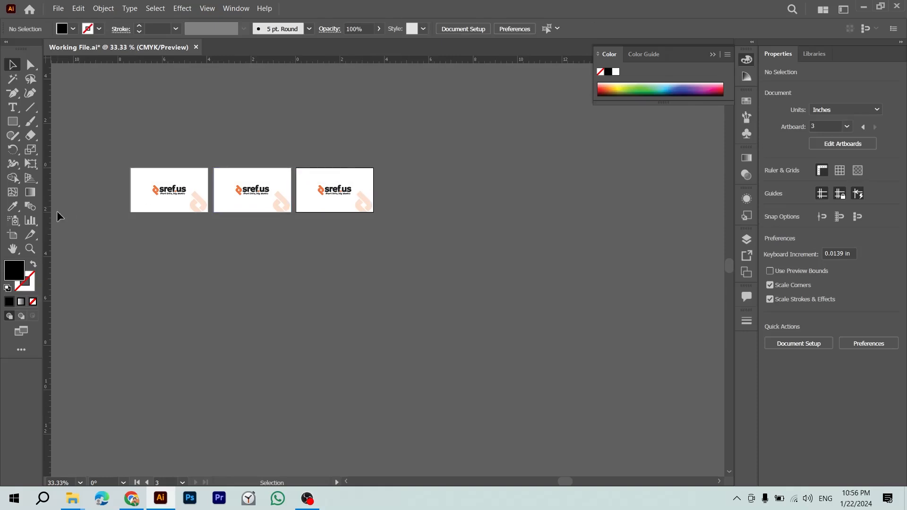
{"action": "left_click", "coordinate": [14, 234]}
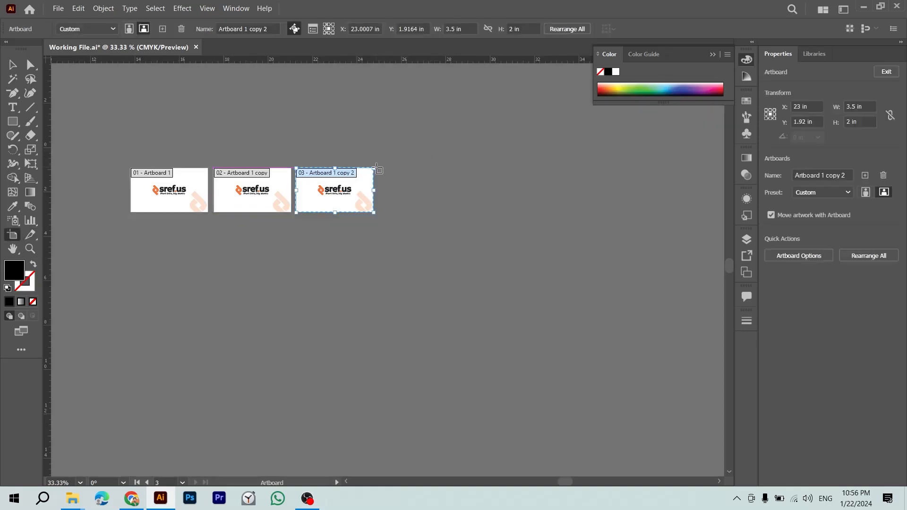
{"action": "key", "text": "ctrl+="}
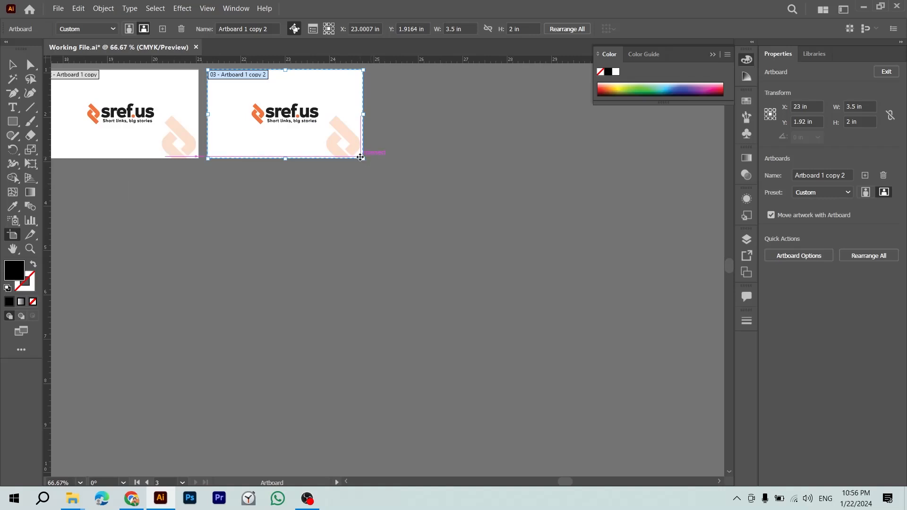
{"action": "key", "text": "ctrl+="}
{"action": "key", "text": "ctrl+="}
{"action": "key", "text": "ctrl+="}
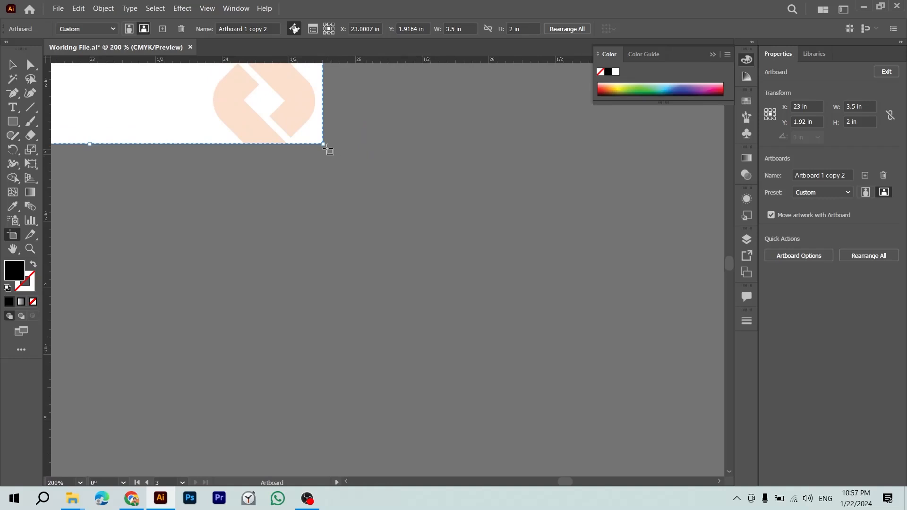
{"action": "key", "text": "ctrl+minus"}
{"action": "key", "text": "ctrl+minus"}
{"action": "key", "text": "ctrl+minus"}
{"action": "key", "text": "ctrl+minus"}
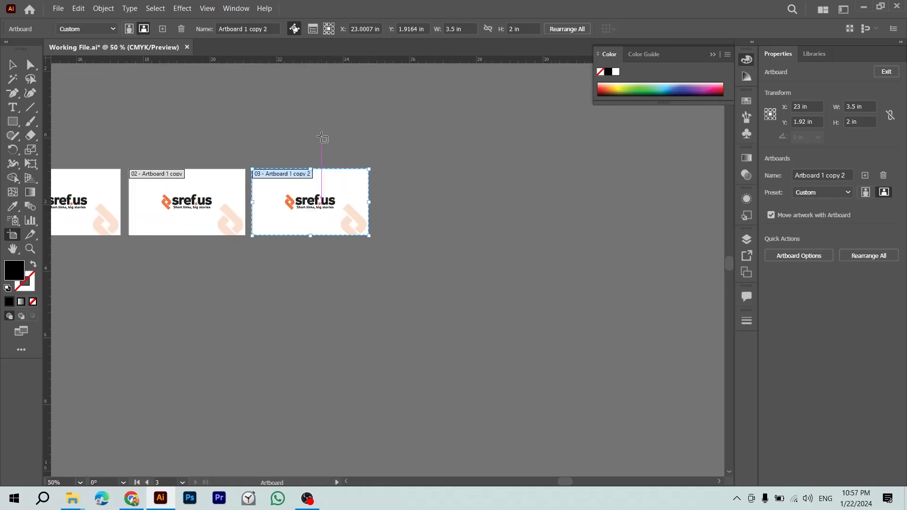
{"action": "left_click_drag", "start_coordinate": [345, 181], "coordinate": [345, 241]}
{"action": "key", "text": "ctrl+z"}
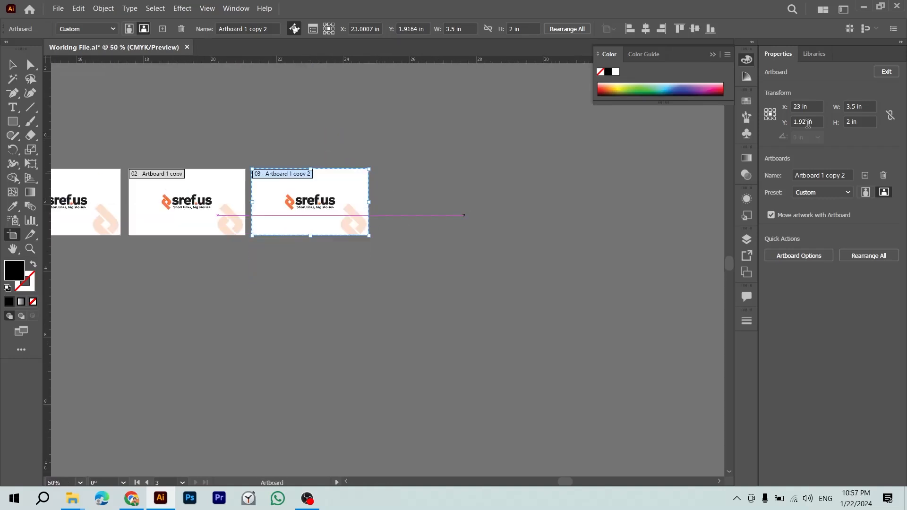
Step: Make the third artboard portrait at W 2 × H 3.5 in and copy it to the right
{"action": "left_click", "coordinate": [869, 120]}
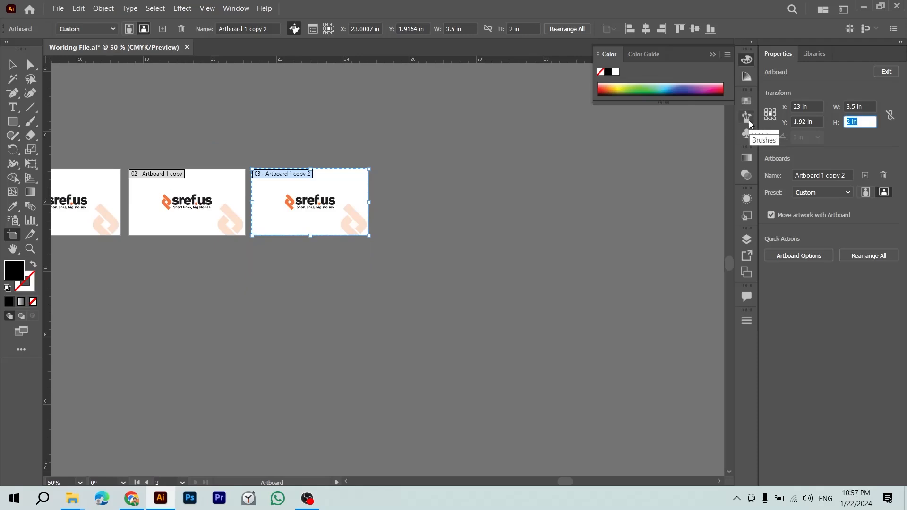
{"action": "type", "text": "3.5"}
{"action": "key", "text": "shift+Tab"}
{"action": "type", "text": "2"}
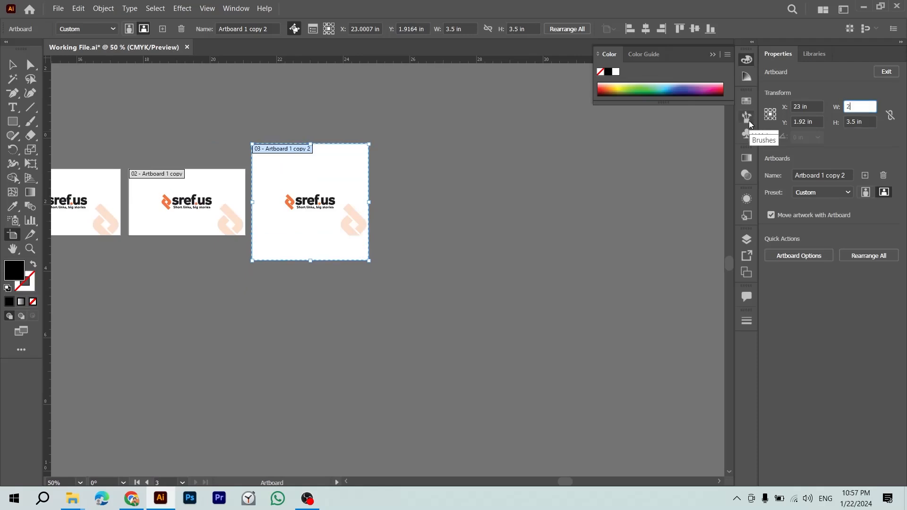
{"action": "key", "text": "Return"}
{"action": "left_click_drag", "start_coordinate": [300, 182], "coordinate": [411, 179]}
{"action": "key", "text": "Escape"}
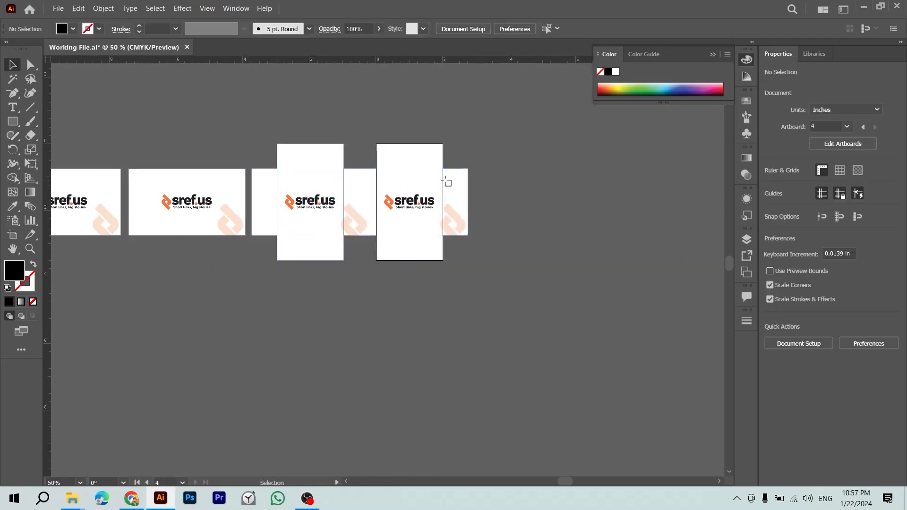
Step: Delete the duplicated card artwork and paste in the stationery designs
{"action": "left_click_drag", "start_coordinate": [468, 197], "coordinate": [493, 243]}
{"action": "key", "text": "ctrl+z"}
{"action": "left_click", "coordinate": [349, 194]}
{"action": "left_click", "coordinate": [225, 193], "text": "shift"}
{"action": "key", "text": "Delete"}
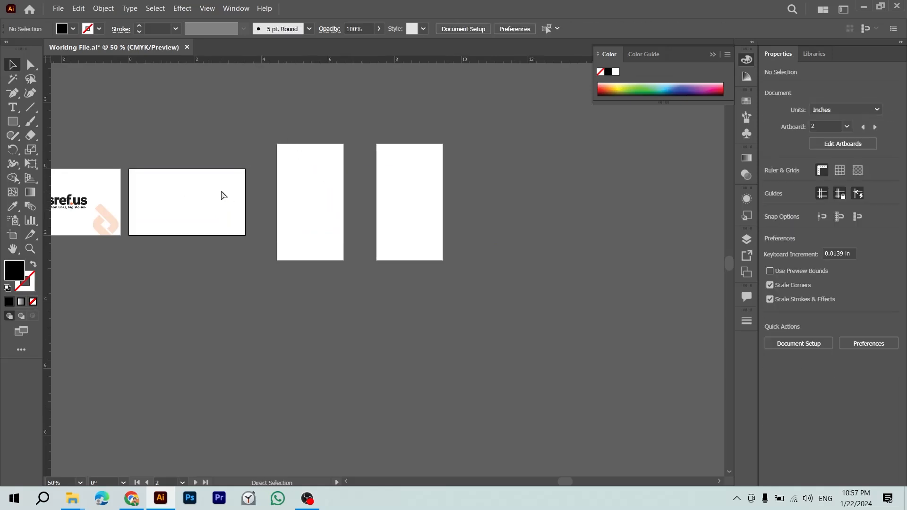
{"action": "key", "text": "ctrl+v"}
Step: Drag the ID card front, terms & conditions back and contact-details card onto their artboards
{"action": "left_click_drag", "start_coordinate": [397, 240], "coordinate": [659, 275]}
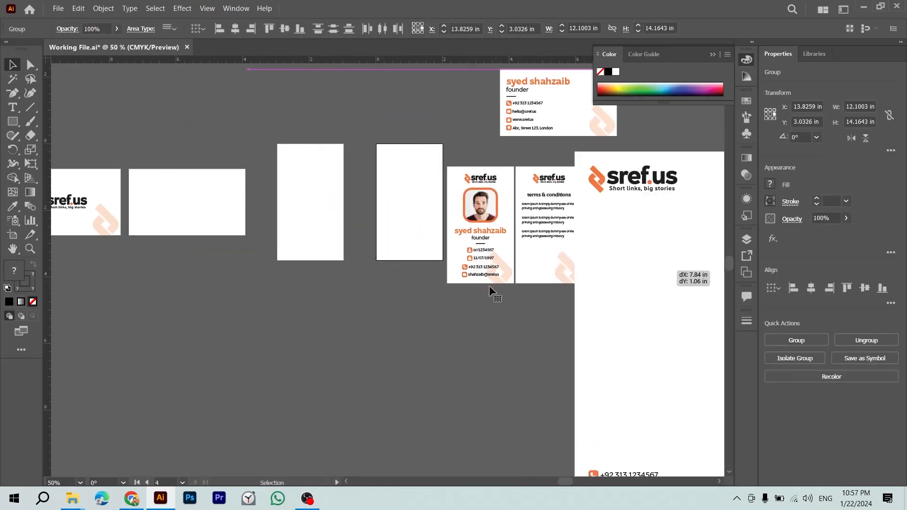
{"action": "left_click", "coordinate": [496, 289]}
{"action": "left_click_drag", "start_coordinate": [458, 242], "coordinate": [288, 224]}
{"action": "left_click_drag", "start_coordinate": [562, 232], "coordinate": [441, 217]}
{"action": "left_click_drag", "start_coordinate": [503, 127], "coordinate": [247, 231]}
{"action": "left_click", "coordinate": [245, 145]}
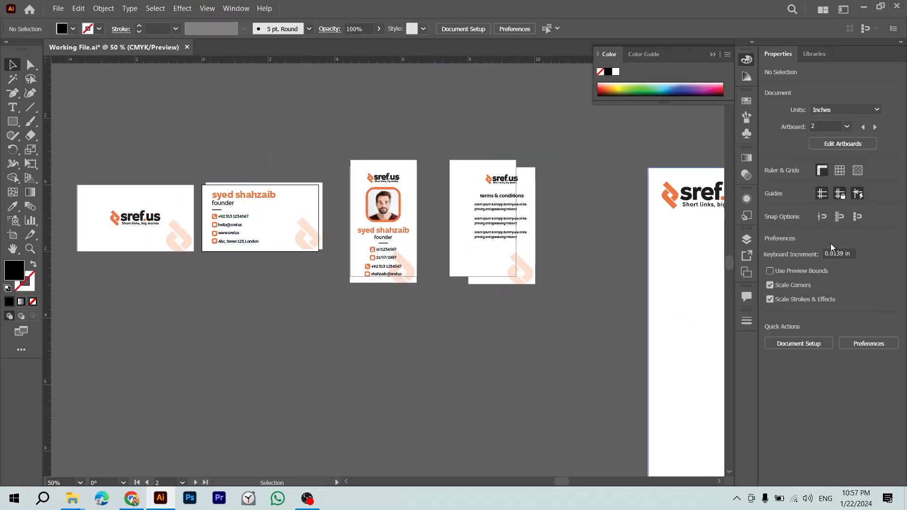
Step: Centre the contact-details card on its artboard and the ID card front vertically
{"action": "left_click", "coordinate": [310, 189]}
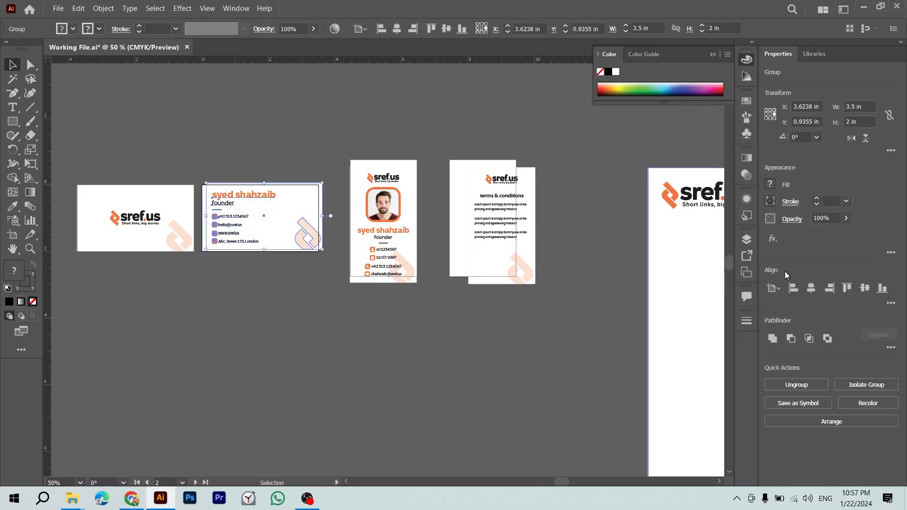
{"action": "left_click", "coordinate": [809, 288]}
{"action": "left_click", "coordinate": [865, 288]}
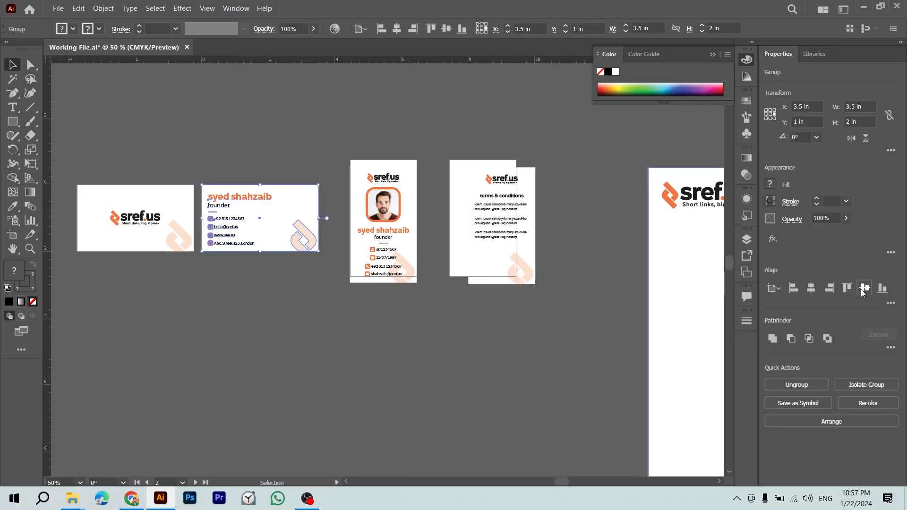
{"action": "left_click", "coordinate": [457, 301]}
{"action": "left_click", "coordinate": [395, 168]}
{"action": "left_click_drag", "start_coordinate": [402, 116], "coordinate": [380, 267]}
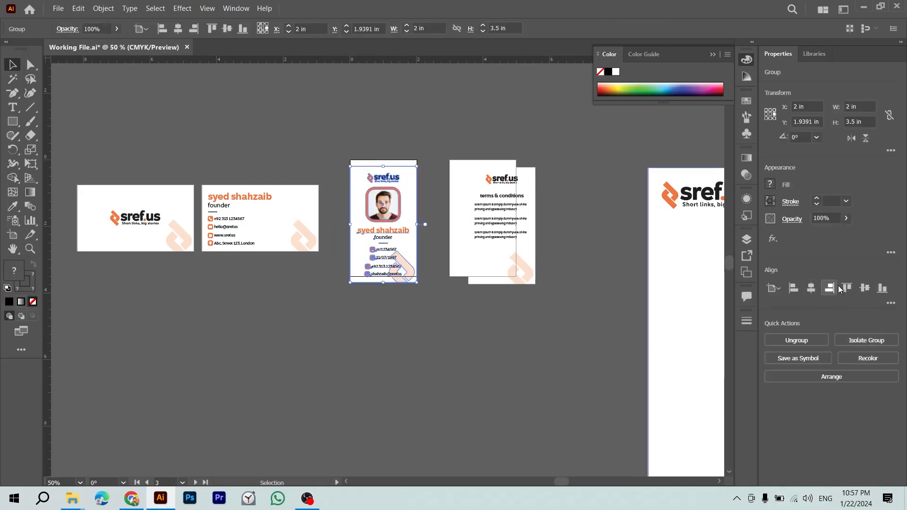
{"action": "left_click", "coordinate": [865, 288]}
{"action": "left_click", "coordinate": [462, 255]}
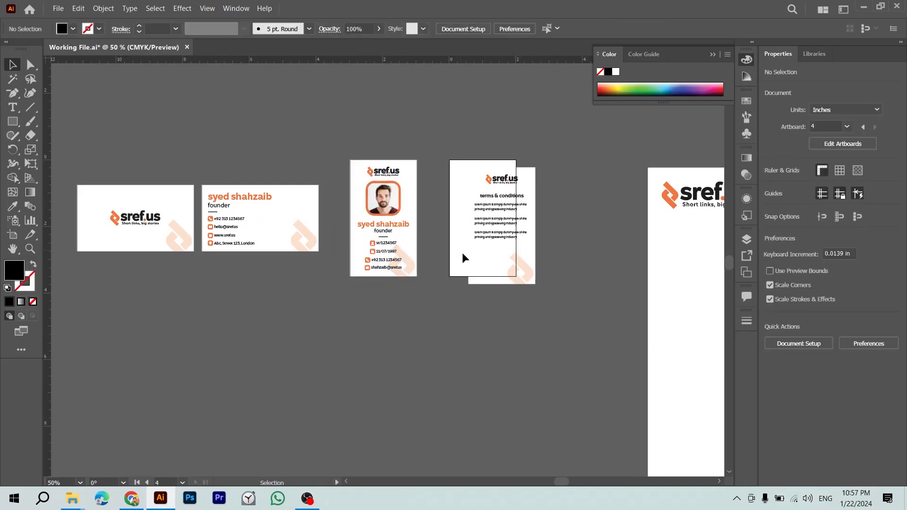
Step: Centre the terms & conditions card horizontally and vertically on its artboard
{"action": "left_click_drag", "start_coordinate": [468, 103], "coordinate": [565, 352]}
{"action": "left_click", "coordinate": [813, 288]}
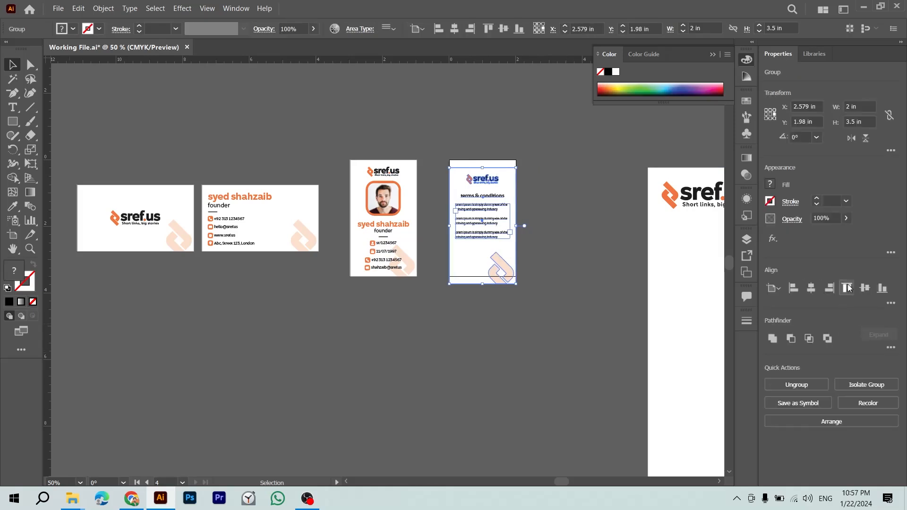
{"action": "left_click", "coordinate": [865, 288]}
{"action": "left_click", "coordinate": [599, 351]}
{"action": "left_click_drag", "start_coordinate": [595, 349], "coordinate": [497, 315]}
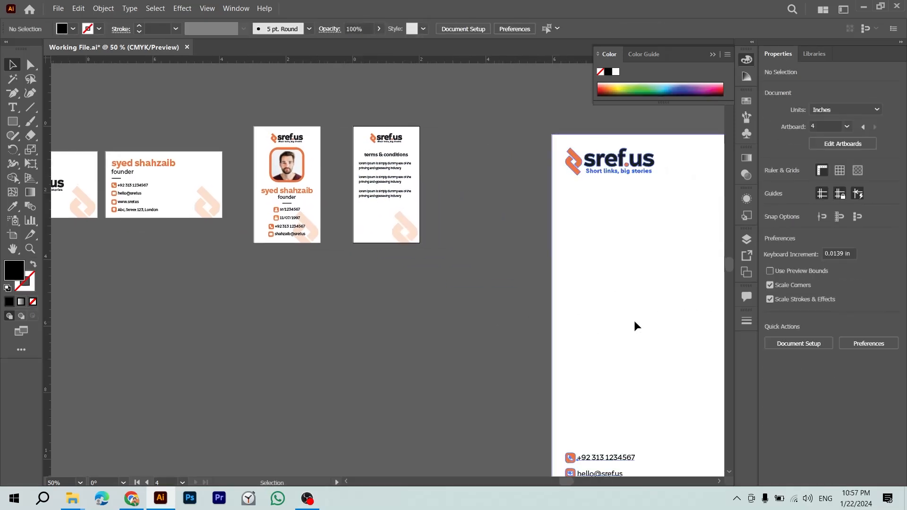
{"action": "left_click", "coordinate": [638, 327]}
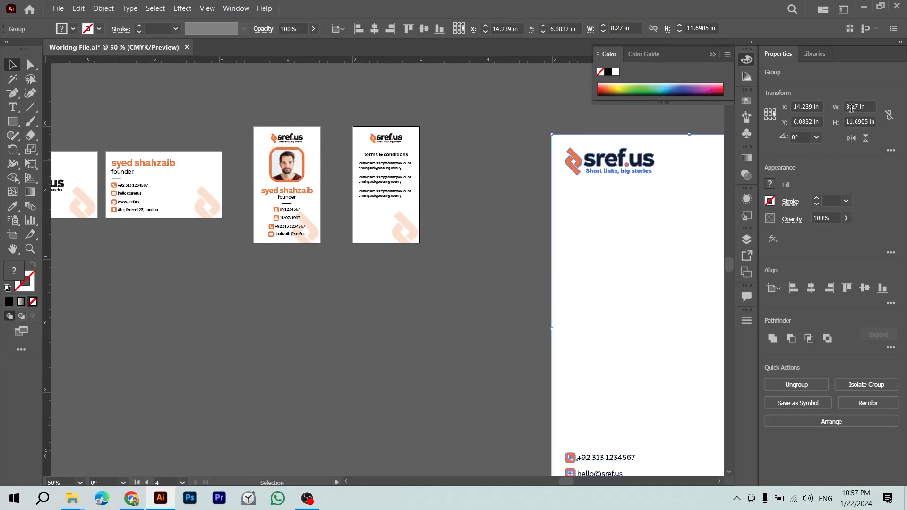
{"action": "left_click", "coordinate": [473, 284]}
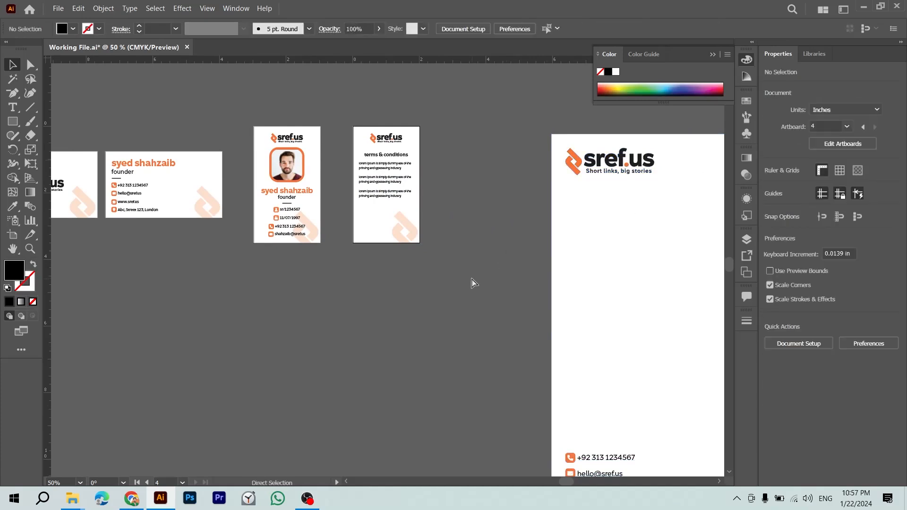
Step: Add a fifth A4 artboard of 8.27 × 11.69 in and move it down and left
{"action": "key", "text": "ctrl+minus"}
{"action": "key", "text": "shift+o"}
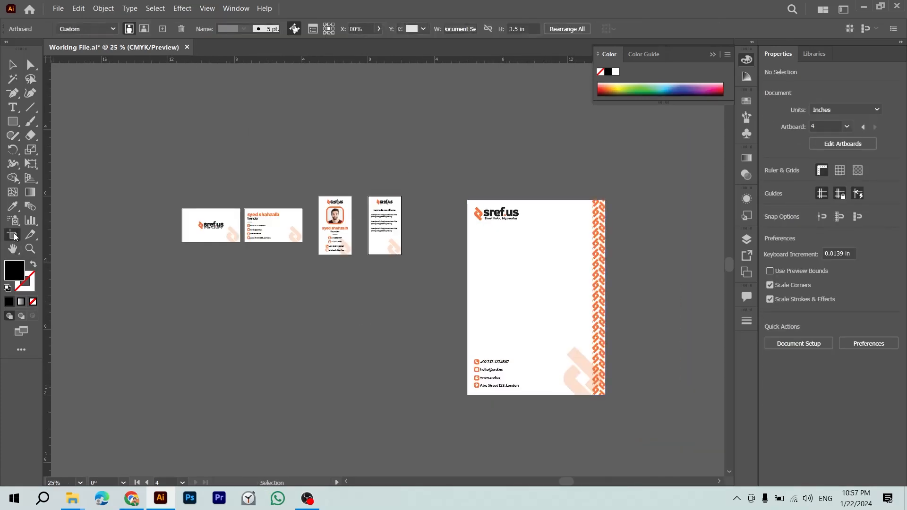
{"action": "left_click_drag", "start_coordinate": [198, 288], "coordinate": [343, 404]}
{"action": "left_click", "coordinate": [872, 107]}
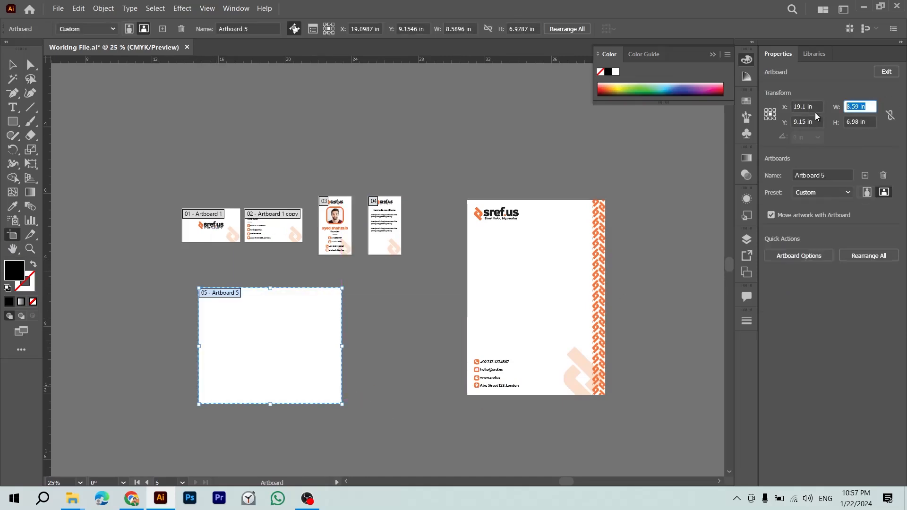
{"action": "type", "text": "8.27"}
{"action": "key", "text": "Tab"}
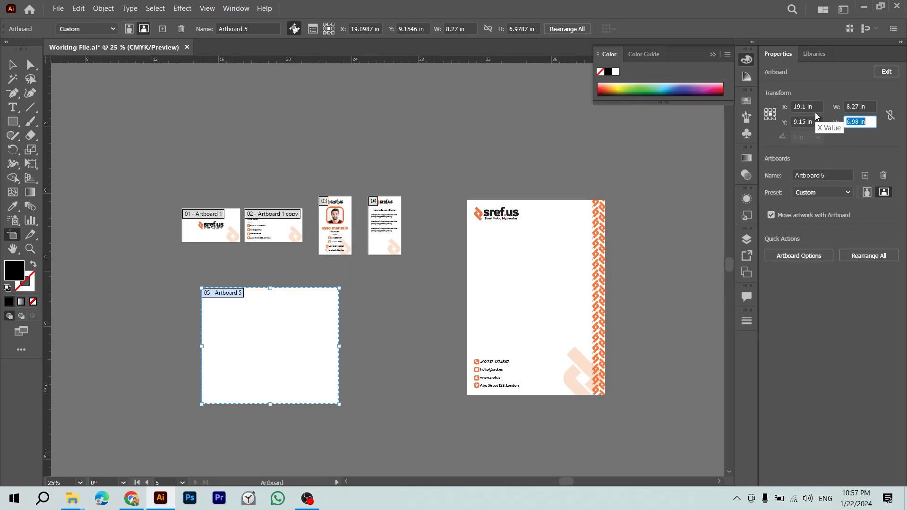
{"action": "type", "text": "11.69"}
{"action": "key", "text": "Return"}
{"action": "key", "text": "Escape"}
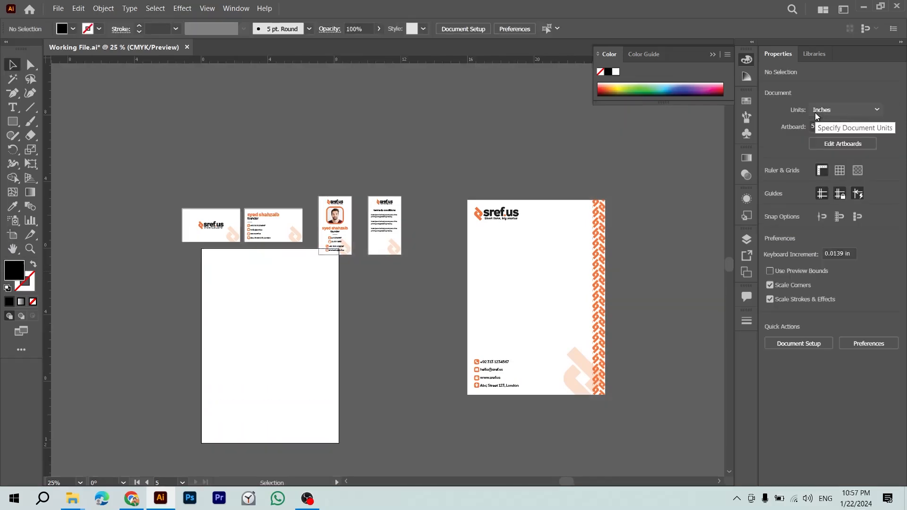
{"action": "left_click", "coordinate": [13, 234]}
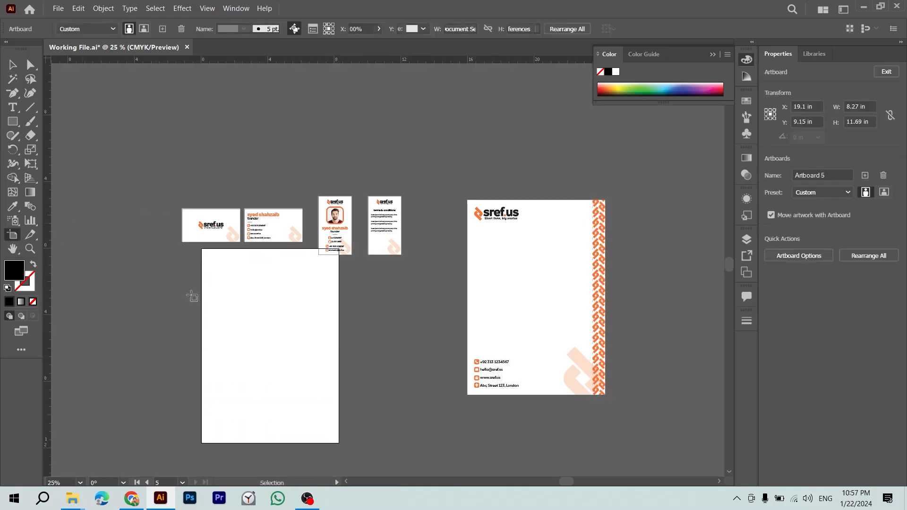
{"action": "left_click_drag", "start_coordinate": [253, 326], "coordinate": [311, 390]}
{"action": "key", "text": "Escape"}
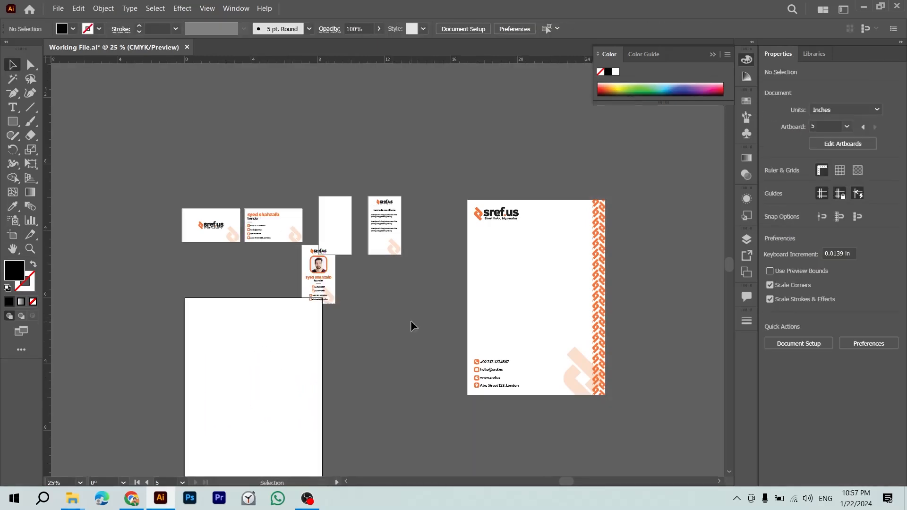
Step: Move the ID card back onto the third artboard and centre it both ways
{"action": "left_click", "coordinate": [333, 285]}
{"action": "left_click", "coordinate": [340, 224]}
{"action": "left_click_drag", "start_coordinate": [324, 268], "coordinate": [331, 233]}
{"action": "left_click", "coordinate": [809, 289]}
{"action": "left_click", "coordinate": [865, 288]}
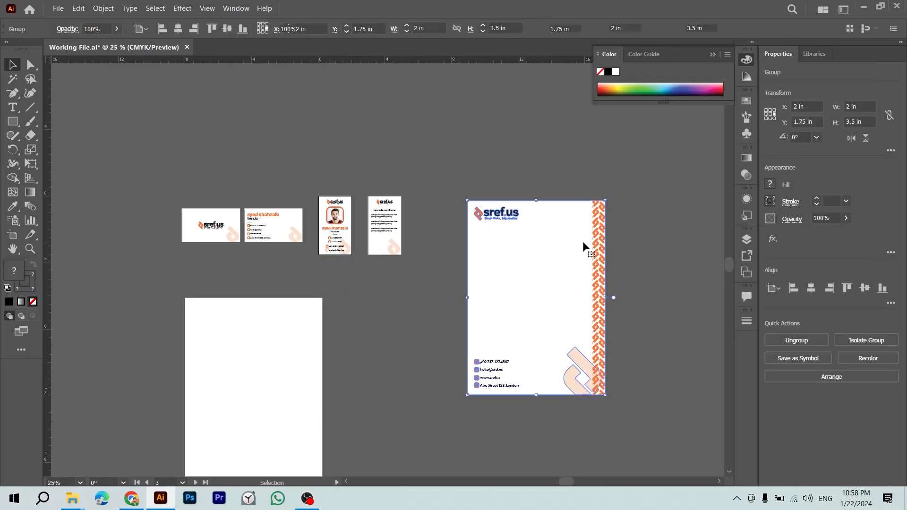
Step: Move the letterhead onto the A4 artboard, centre it both ways, and save
{"action": "left_click", "coordinate": [555, 267]}
{"action": "left_click_drag", "start_coordinate": [556, 267], "coordinate": [285, 370]}
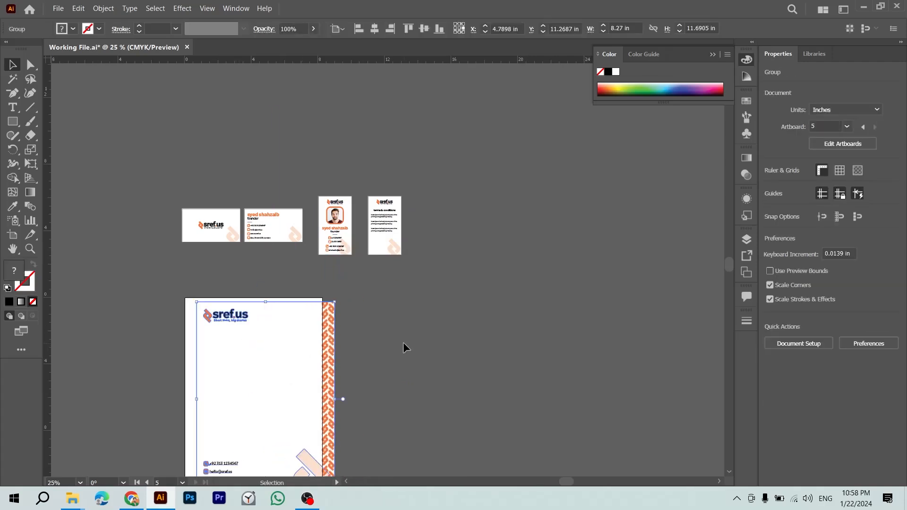
{"action": "left_click", "coordinate": [812, 289]}
{"action": "left_click", "coordinate": [865, 289]}
{"action": "left_click", "coordinate": [531, 391]}
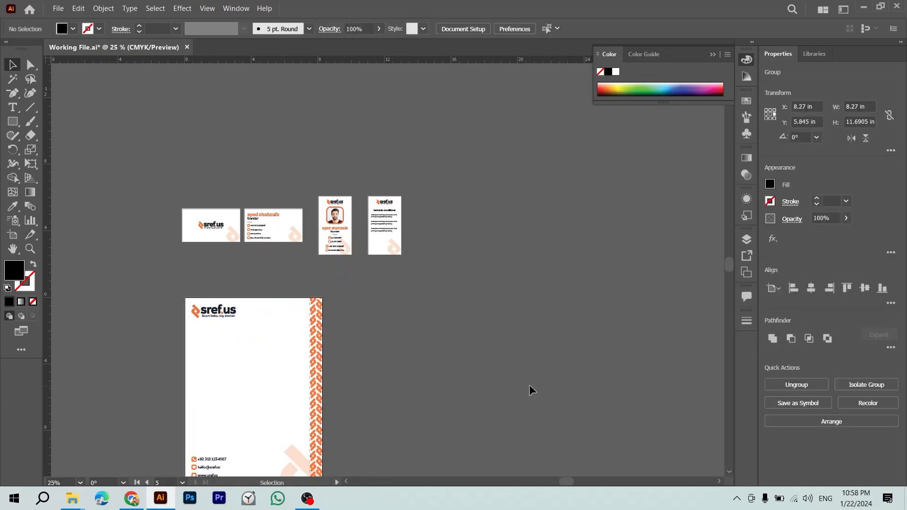
{"action": "left_click_drag", "start_coordinate": [500, 298], "coordinate": [449, 169]}
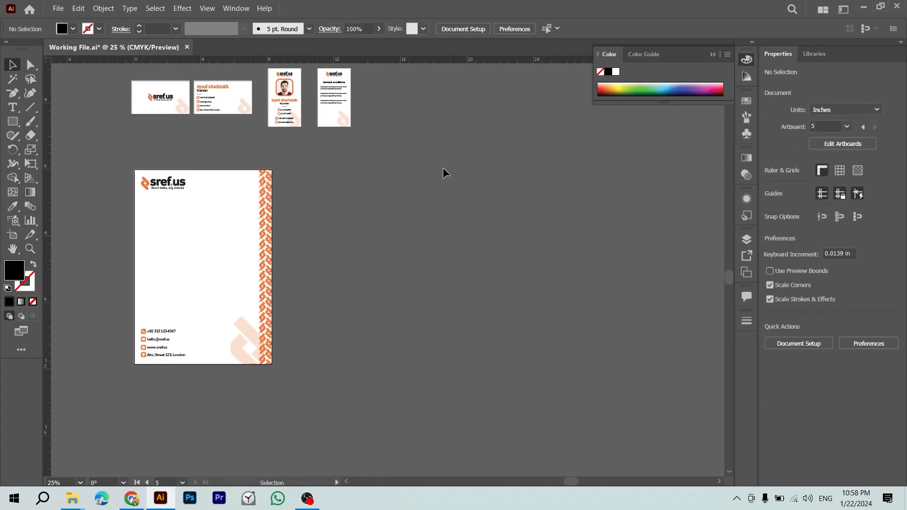
{"action": "left_click_drag", "start_coordinate": [443, 241], "coordinate": [481, 287]}
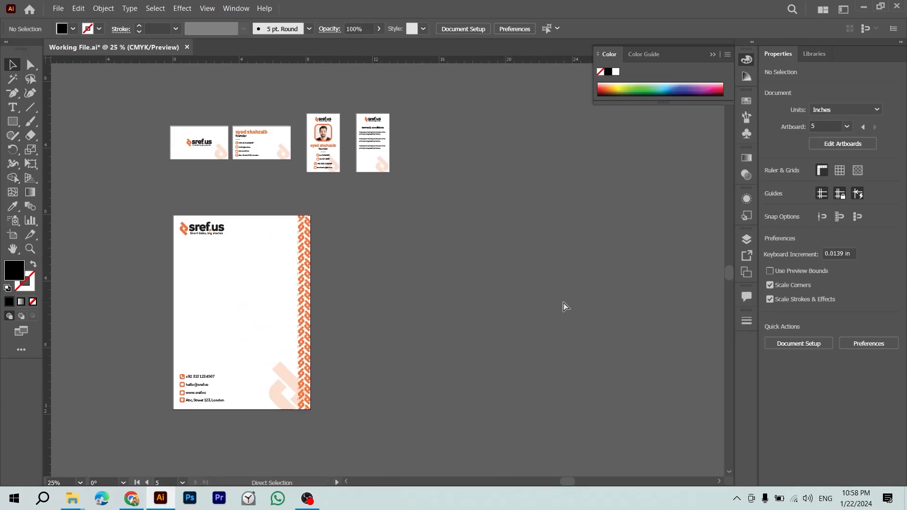
{"action": "key", "text": "ctrl+s"}
{"action": "left_click", "coordinate": [747, 239]}
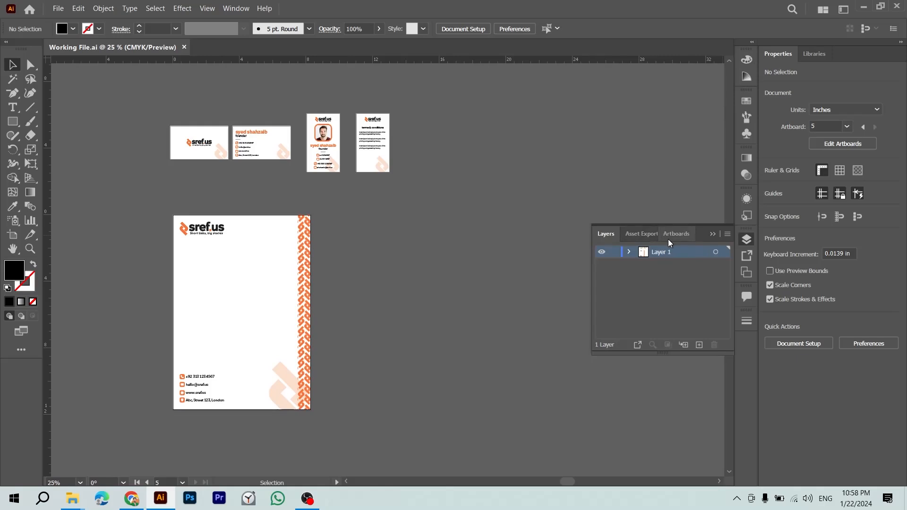
Step: Rearrange all artboards into 5 columns via the Artboards panel, then save the file
{"action": "left_click", "coordinate": [675, 234]}
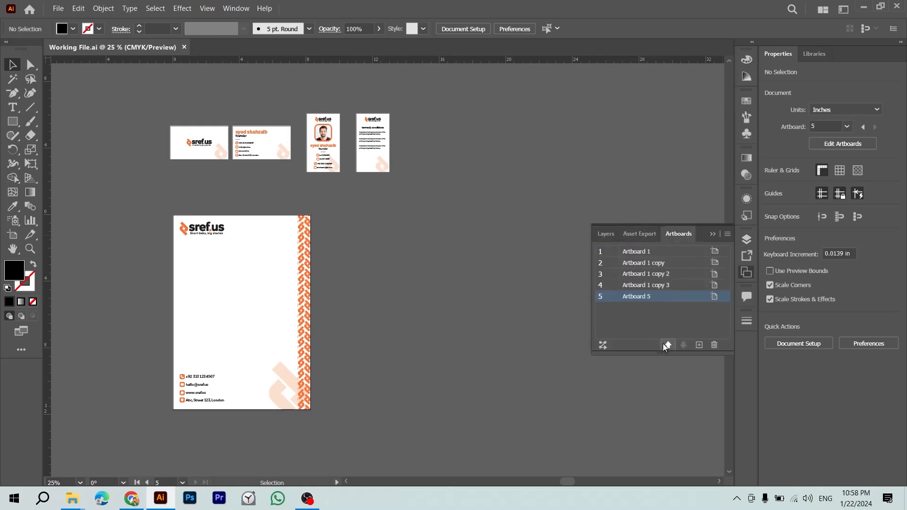
{"action": "left_click", "coordinate": [604, 346]}
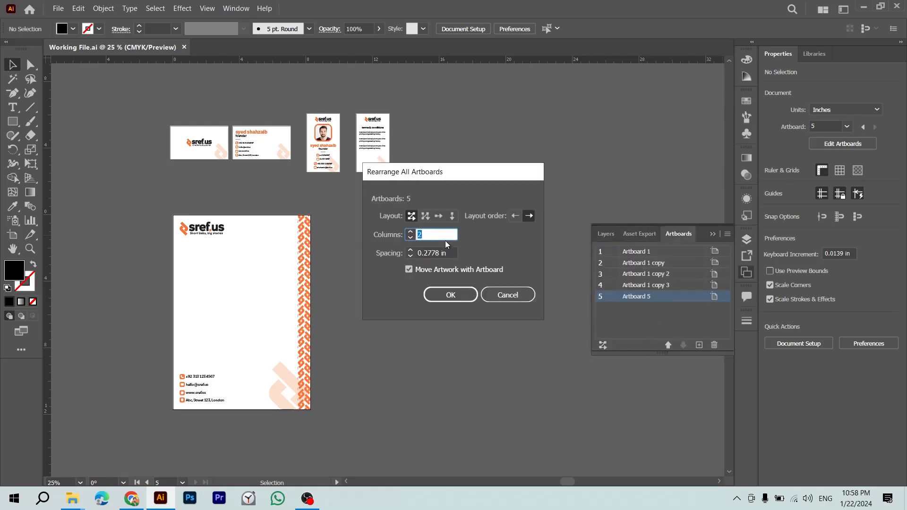
{"action": "type", "text": "5"}
{"action": "key", "text": "Return"}
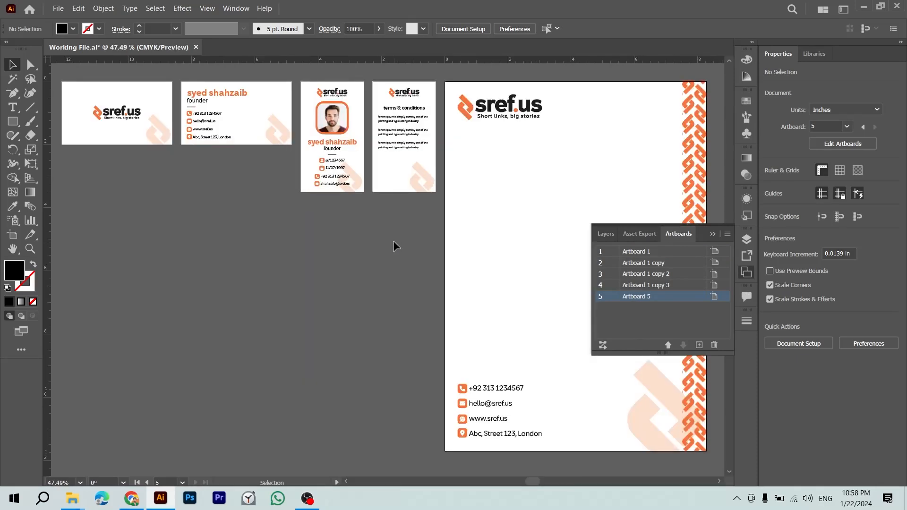
{"action": "key", "text": "ctrl+minus"}
{"action": "key", "text": "ctrl+minus"}
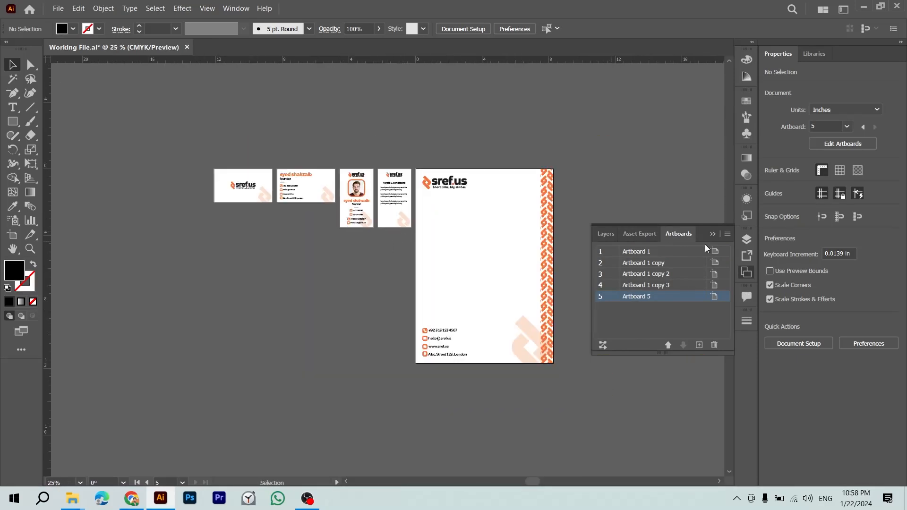
{"action": "left_click", "coordinate": [640, 234]}
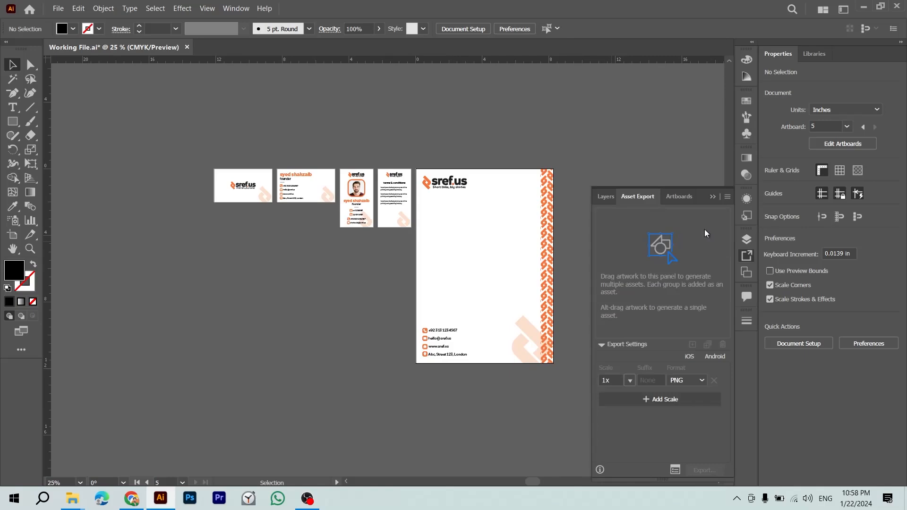
{"action": "left_click", "coordinate": [714, 197]}
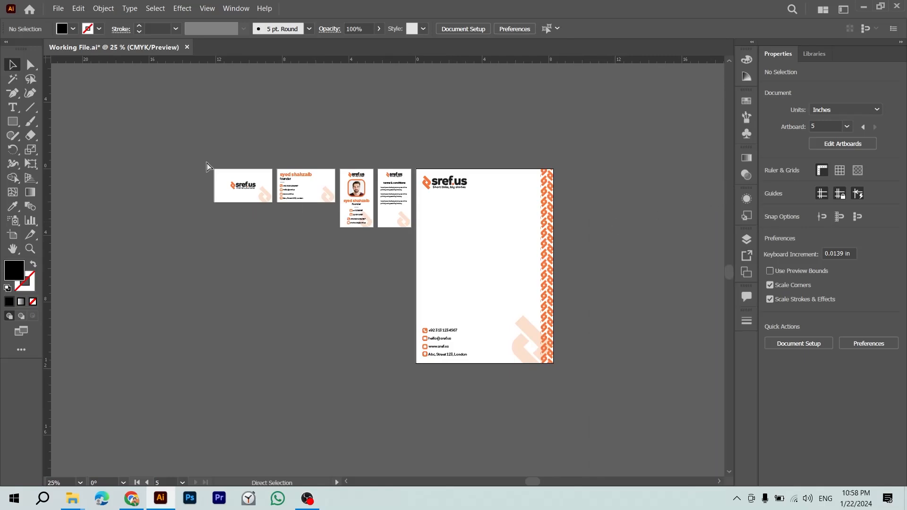
{"action": "key", "text": "ctrl+s"}
Step: Inspect the business cards up close, then zoom out to all five artboards
{"action": "key", "text": "z"}
{"action": "left_click_drag", "start_coordinate": [254, 166], "coordinate": [371, 217]}
{"action": "key", "text": "v"}
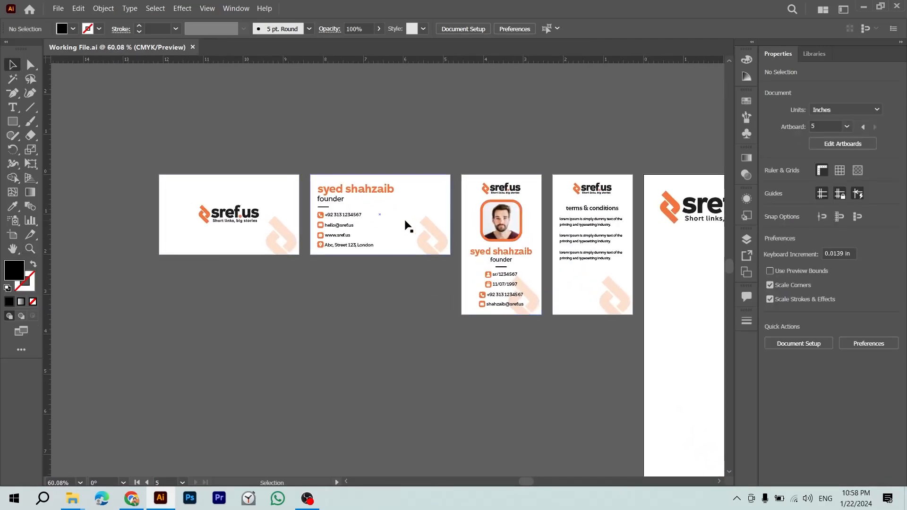
{"action": "scroll", "coordinate": [405, 243], "scroll_direction": "right", "scroll_amount": 10}
{"action": "scroll", "coordinate": [395, 174], "scroll_direction": "down", "scroll_amount": 3}
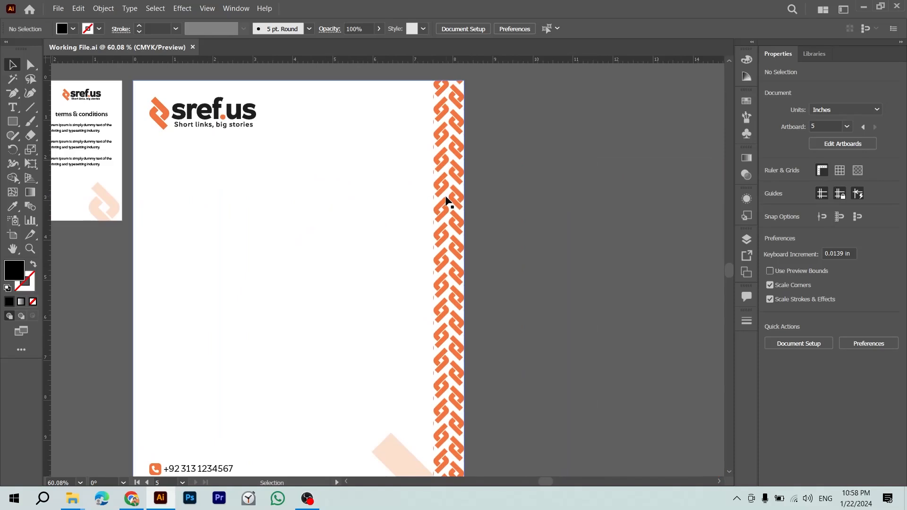
{"action": "key", "text": "ctrl+minus"}
{"action": "key", "text": "ctrl+minus"}
{"action": "left_click_drag", "start_coordinate": [418, 263], "coordinate": [553, 264]}
{"action": "key", "text": "ctrl+z"}
Step: Cut the orange pattern strip from inside the letterhead group and save the file
{"action": "double_click", "coordinate": [427, 246]}
{"action": "left_click_drag", "start_coordinate": [426, 247], "coordinate": [547, 255]}
{"action": "key", "text": "ctrl+x"}
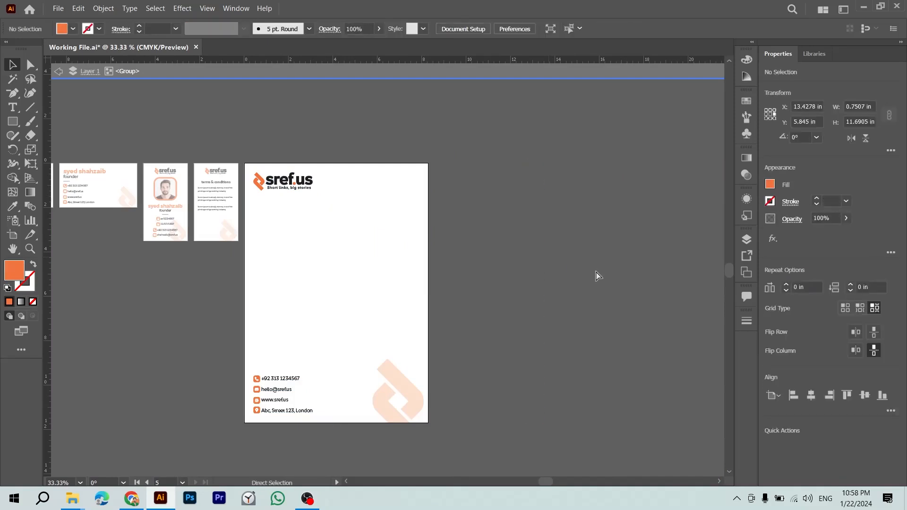
{"action": "double_click", "coordinate": [568, 280]}
{"action": "left_click_drag", "start_coordinate": [471, 311], "coordinate": [587, 310]}
{"action": "key", "text": "ctrl+s"}
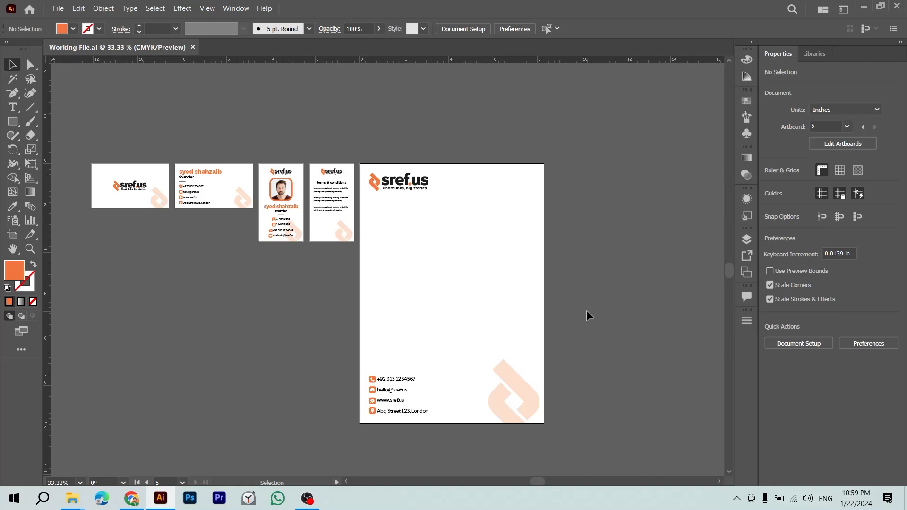
{"action": "key", "text": "alt+Tab"}
{"action": "key", "text": "alt+Tab"}
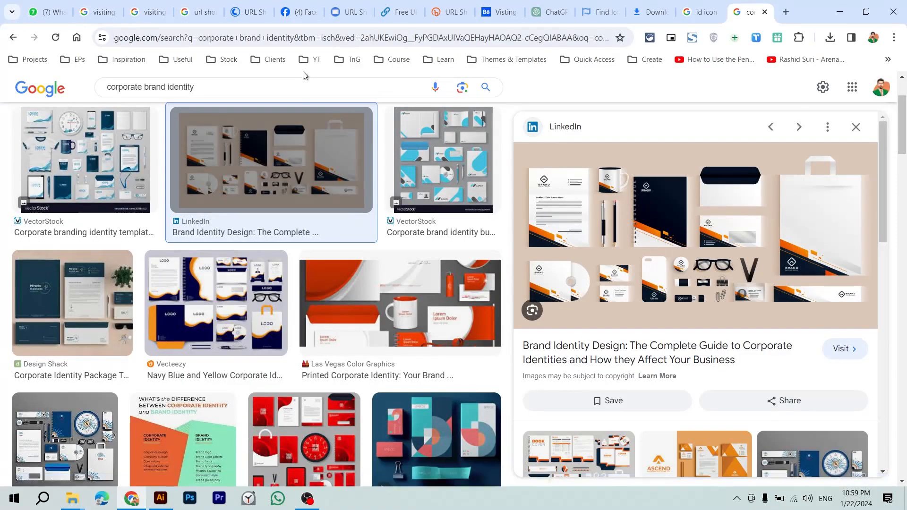
Step: Search Google Images for 'visiting card mockup'
{"action": "left_click", "coordinate": [303, 80]}
{"action": "key", "text": "BackSpace"}
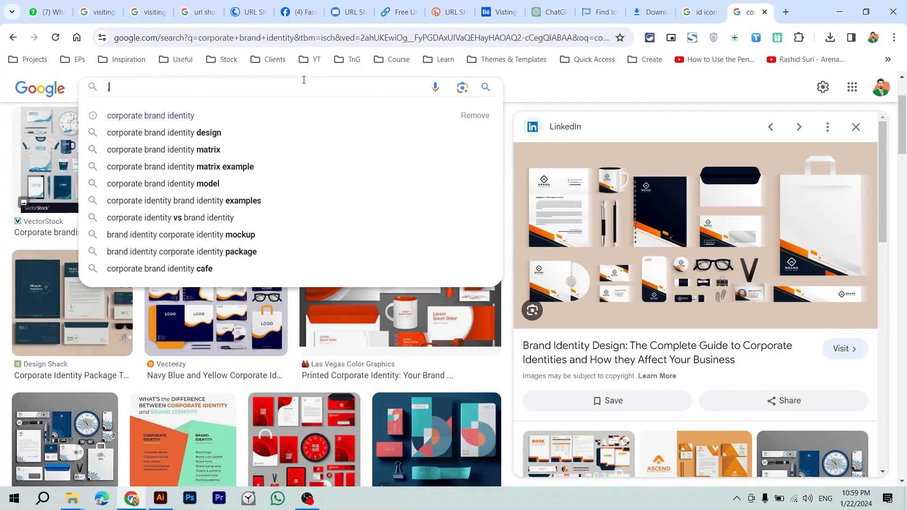
{"action": "key", "text": "alt+Tab"}
{"action": "key", "text": "alt+Tab"}
{"action": "type", "text": "visiting"}
{"action": "key", "text": "Down"}
{"action": "key", "text": "Down"}
{"action": "key", "text": "Down"}
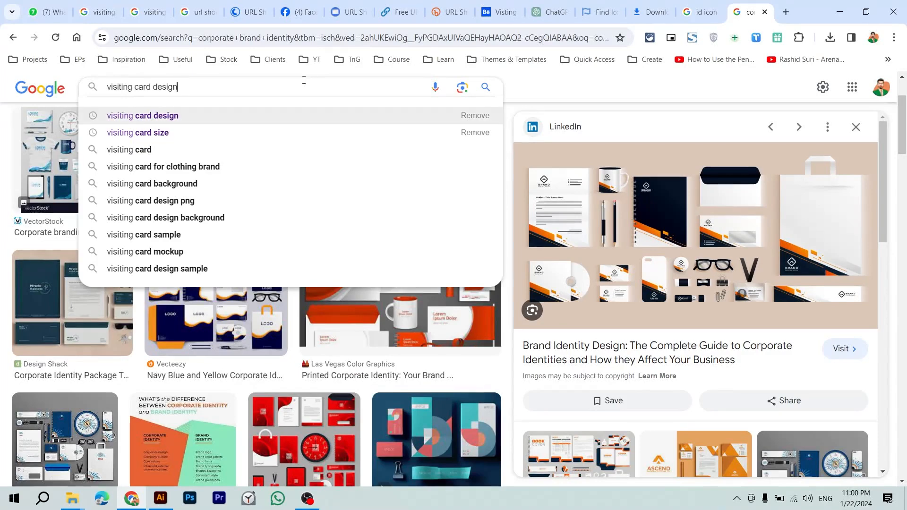
{"action": "type", "text": "moc"}
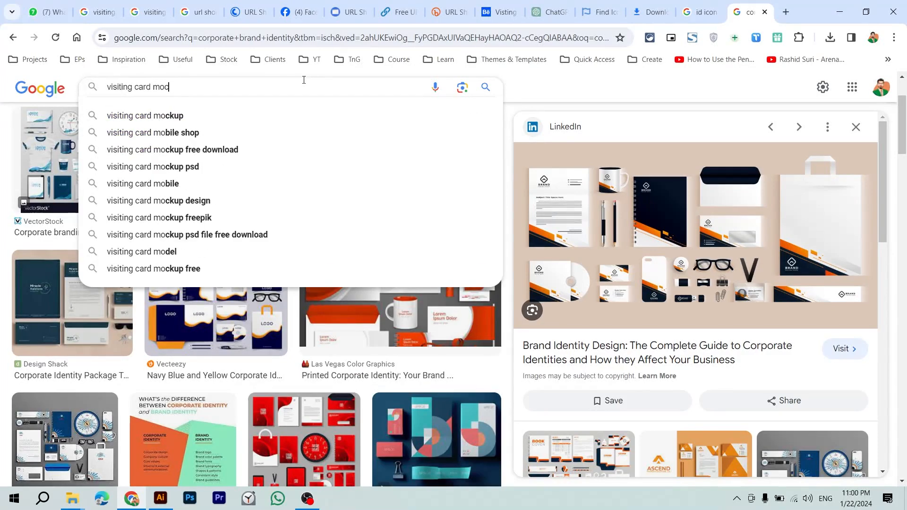
{"action": "key", "text": "Down"}
{"action": "key", "text": "Down"}
{"action": "key", "text": "Down"}
{"action": "key", "text": "Down"}
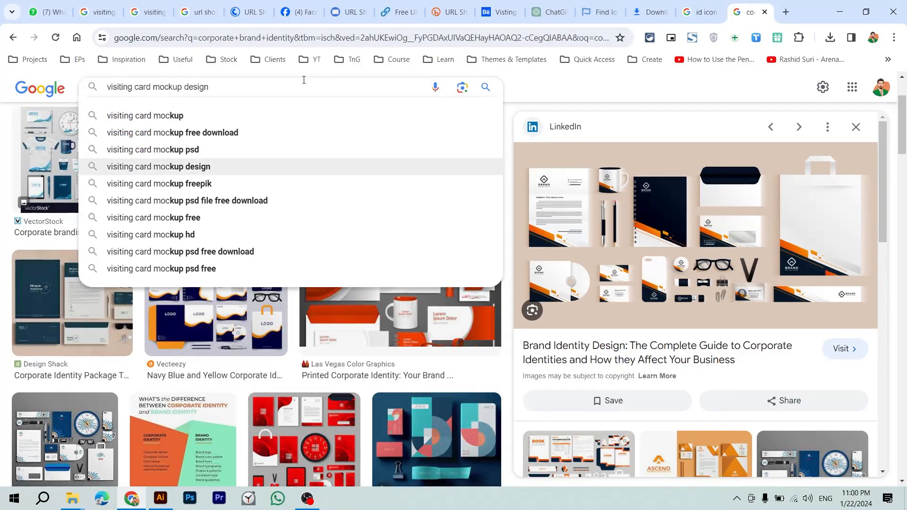
{"action": "key", "text": "Up"}
{"action": "key", "text": "Up"}
{"action": "key", "text": "Up"}
{"action": "key", "text": "Return"}
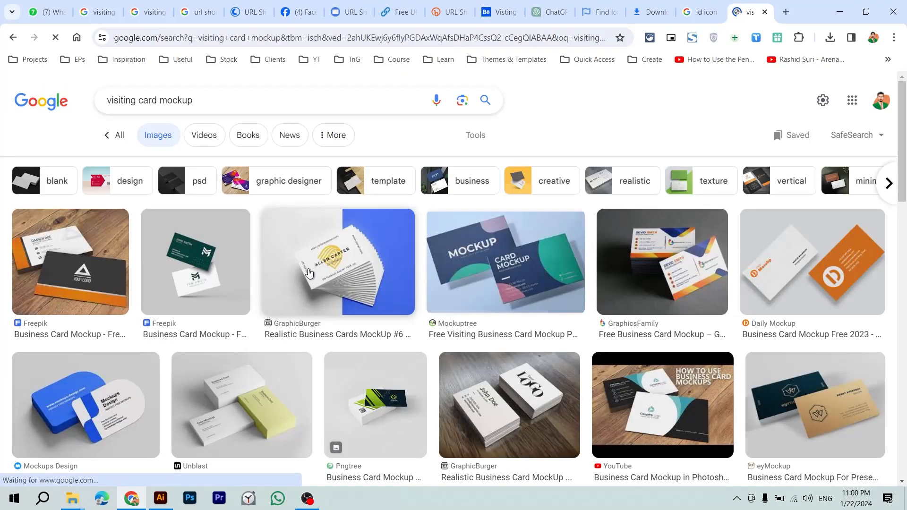
Step: Preview the GraphicBurger realistic business cards mockup and compare it with the Illustrator artboards
{"action": "left_click", "coordinate": [310, 274]}
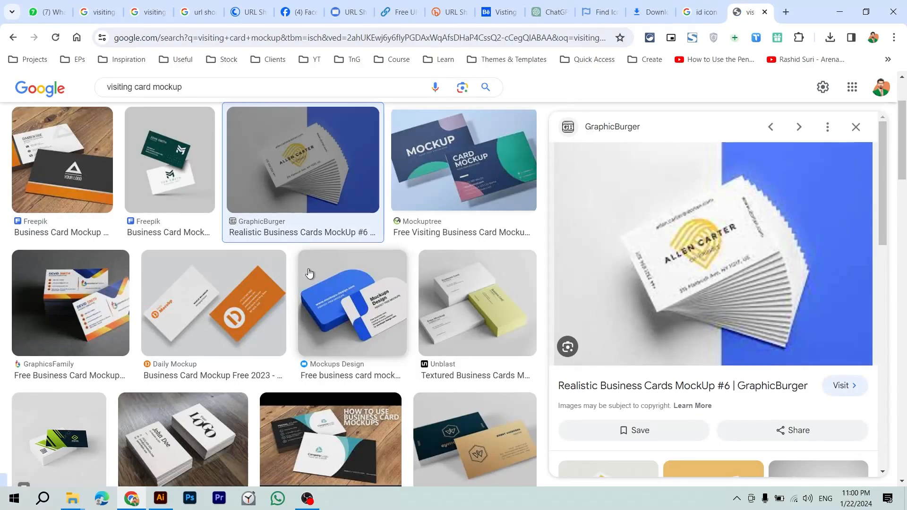
{"action": "key", "text": "alt+Tab"}
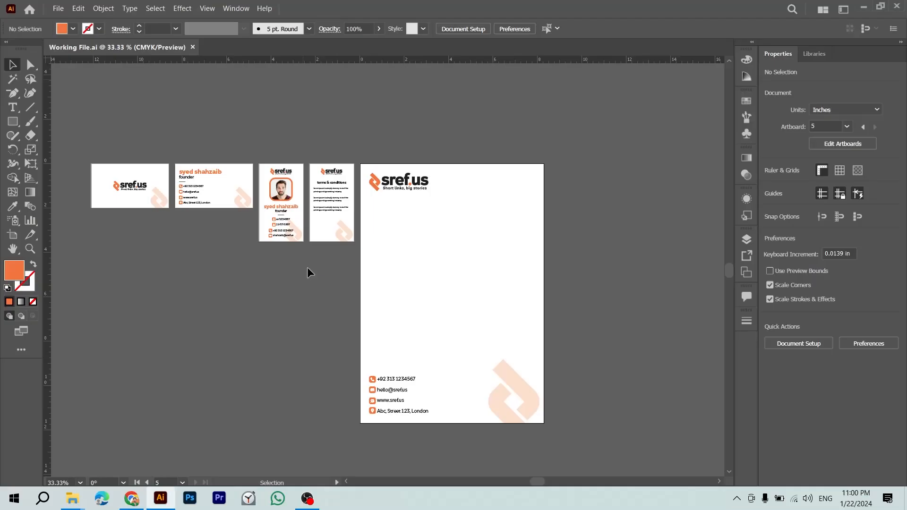
{"action": "key", "text": "alt+Tab"}
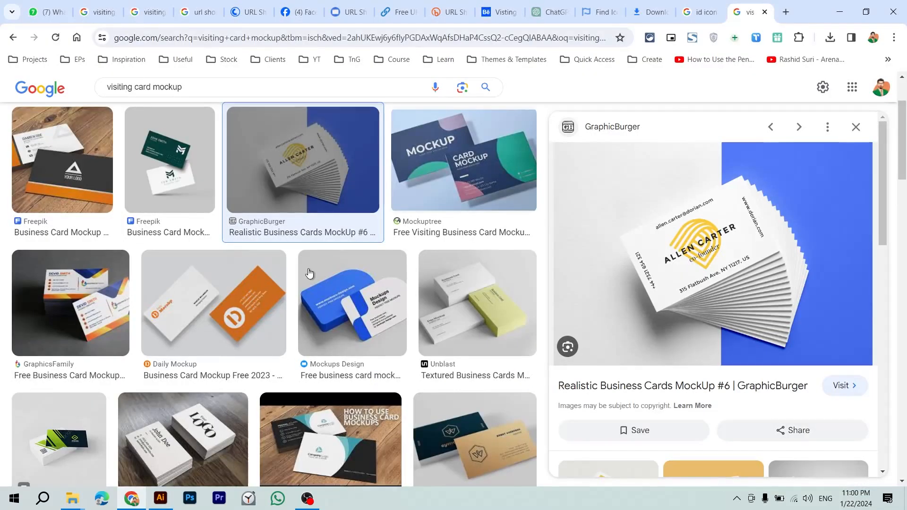
{"action": "key", "text": "alt+Tab"}
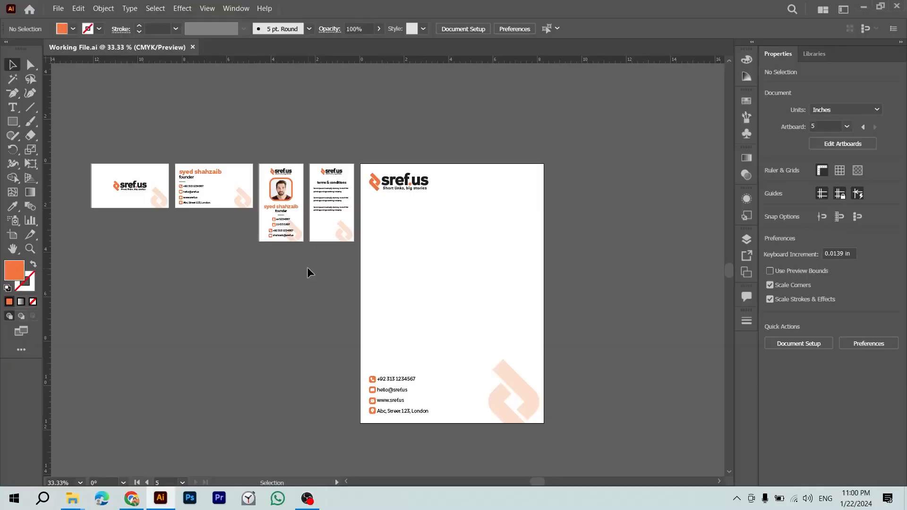